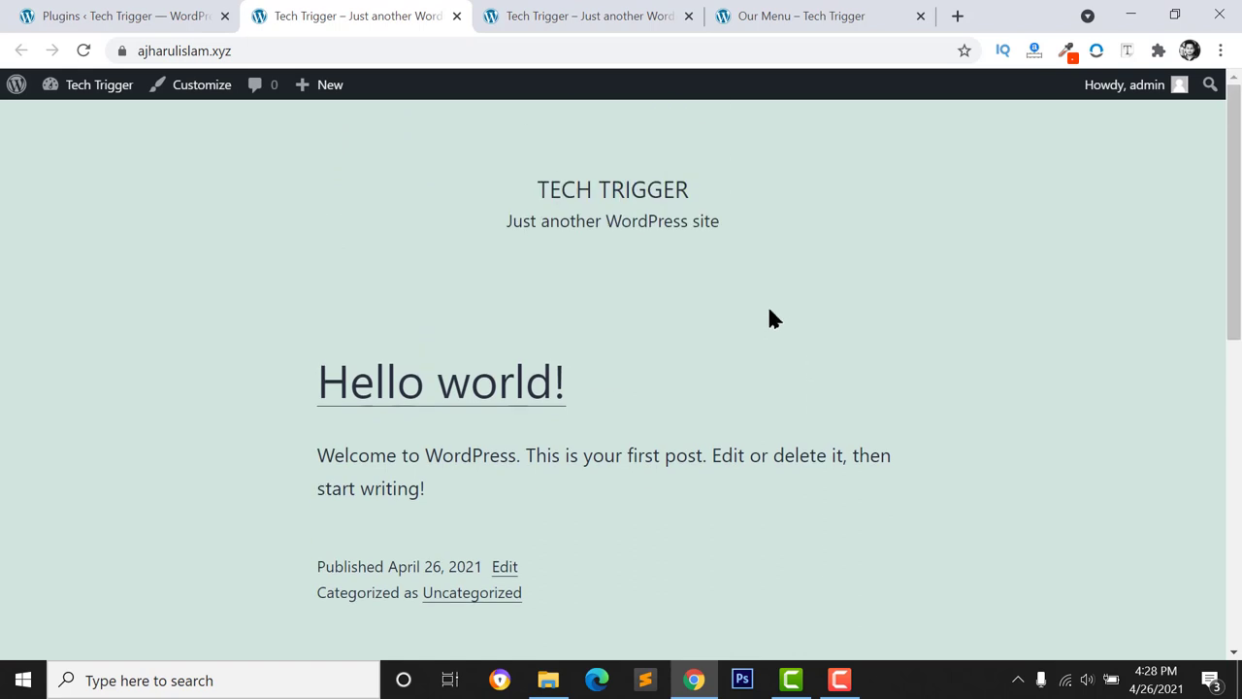
Open the General Settings page in the WordPress admin of the Tech Trigger site
left_click(159, 53)
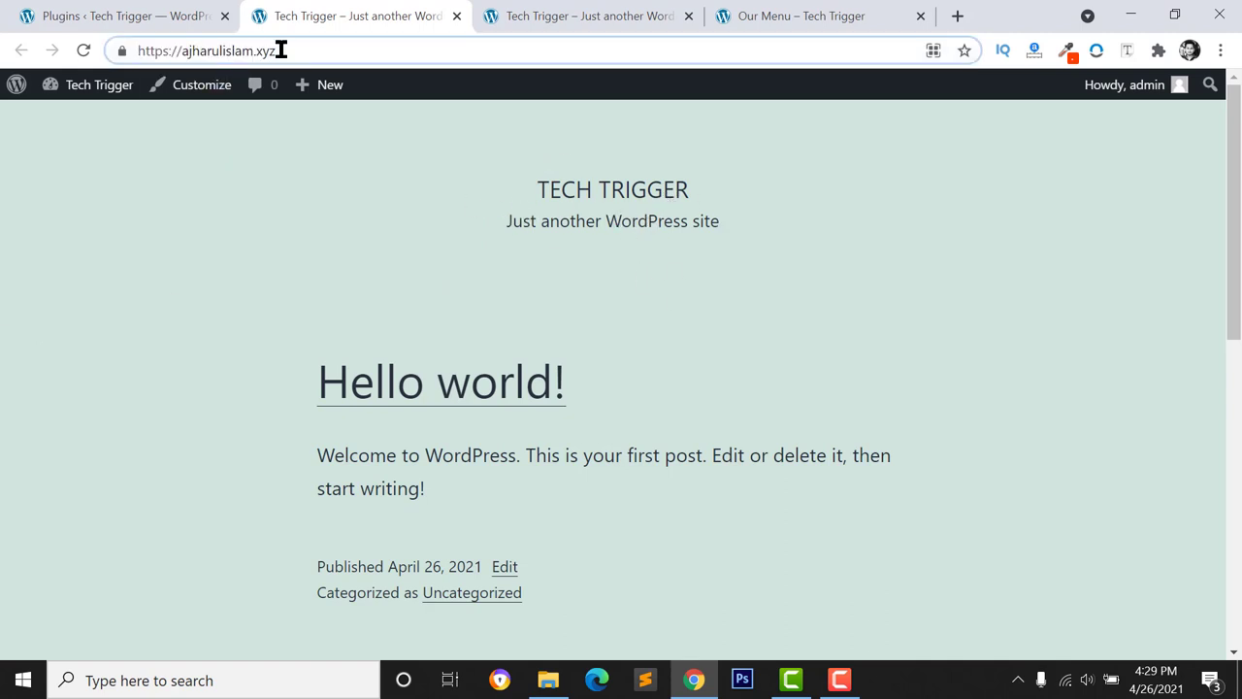
left_click(91, 18)
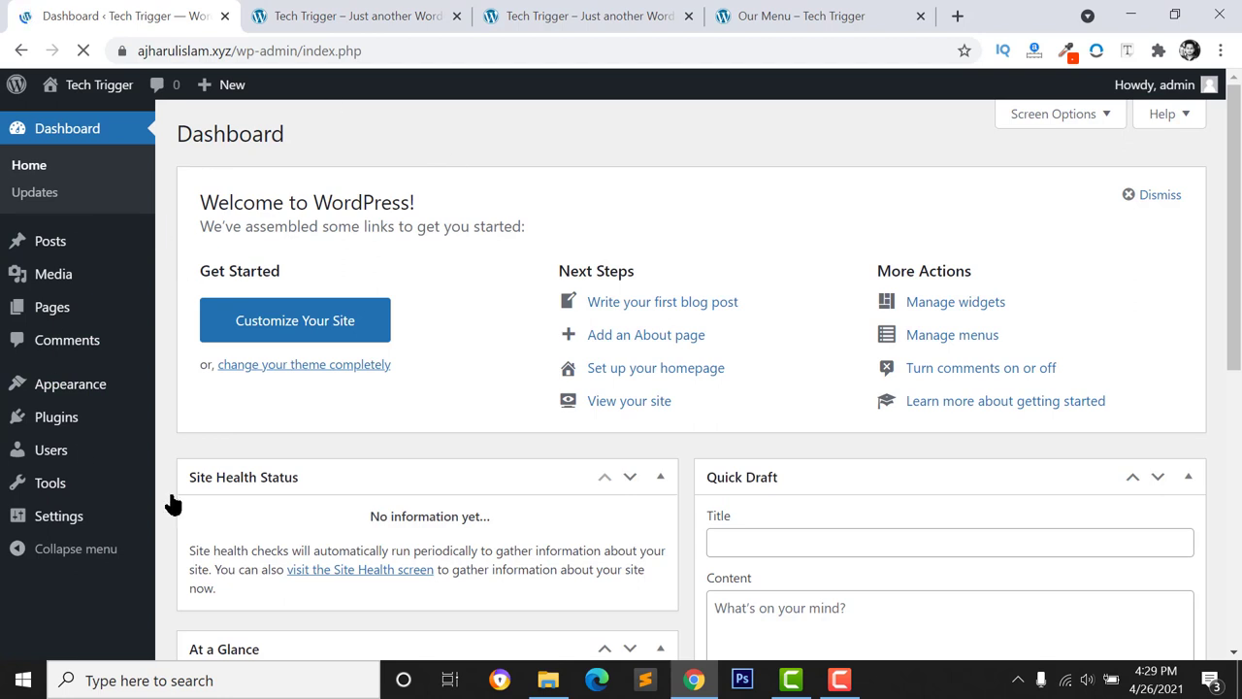
mouse_move(47, 536)
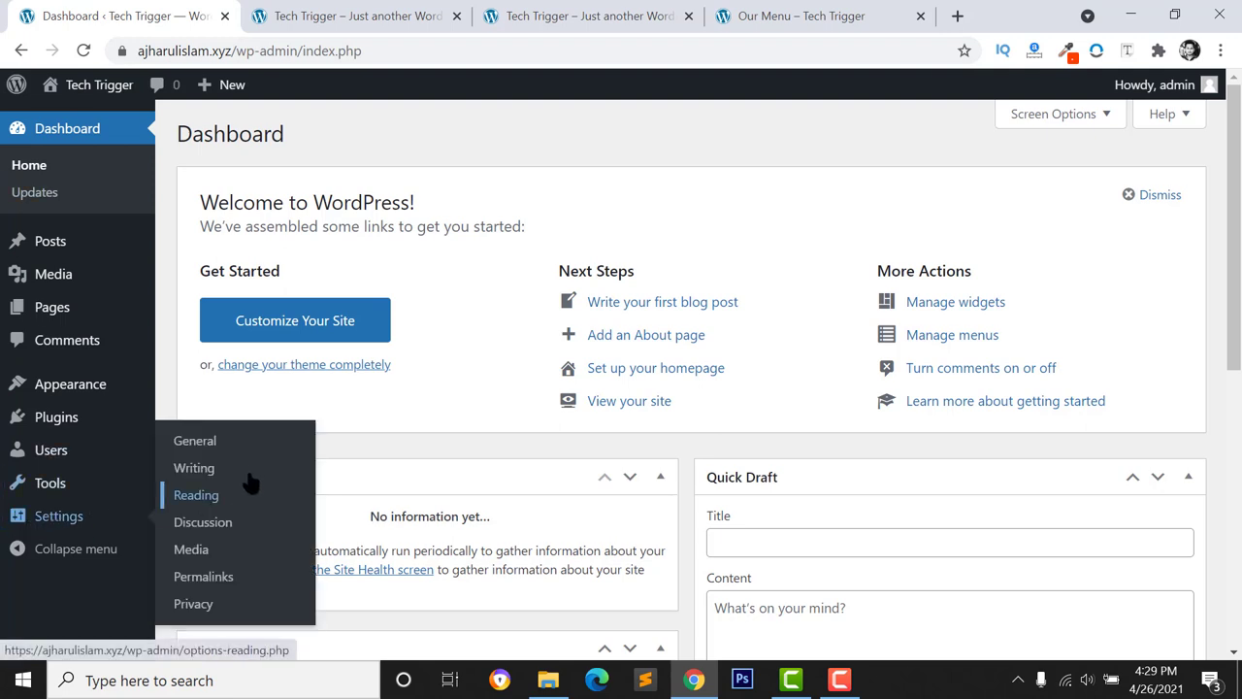
left_click(199, 449)
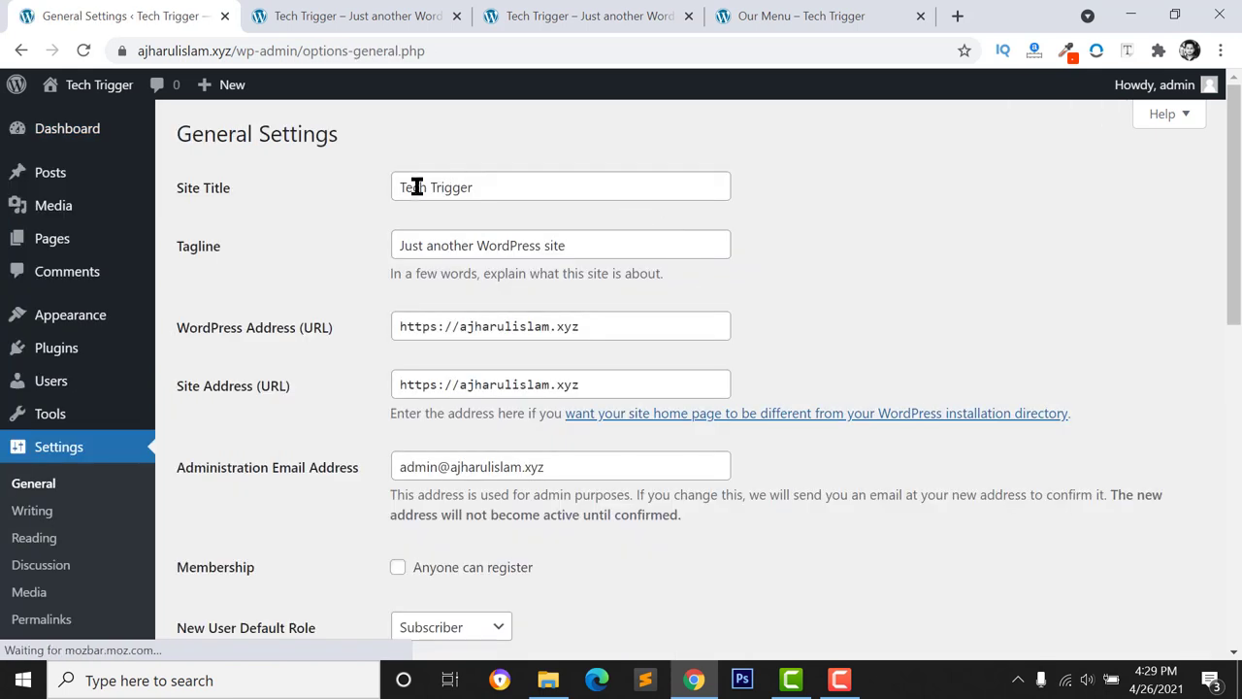
Replace the site tagline with "Best food ordering and delivery website"
left_click(496, 180)
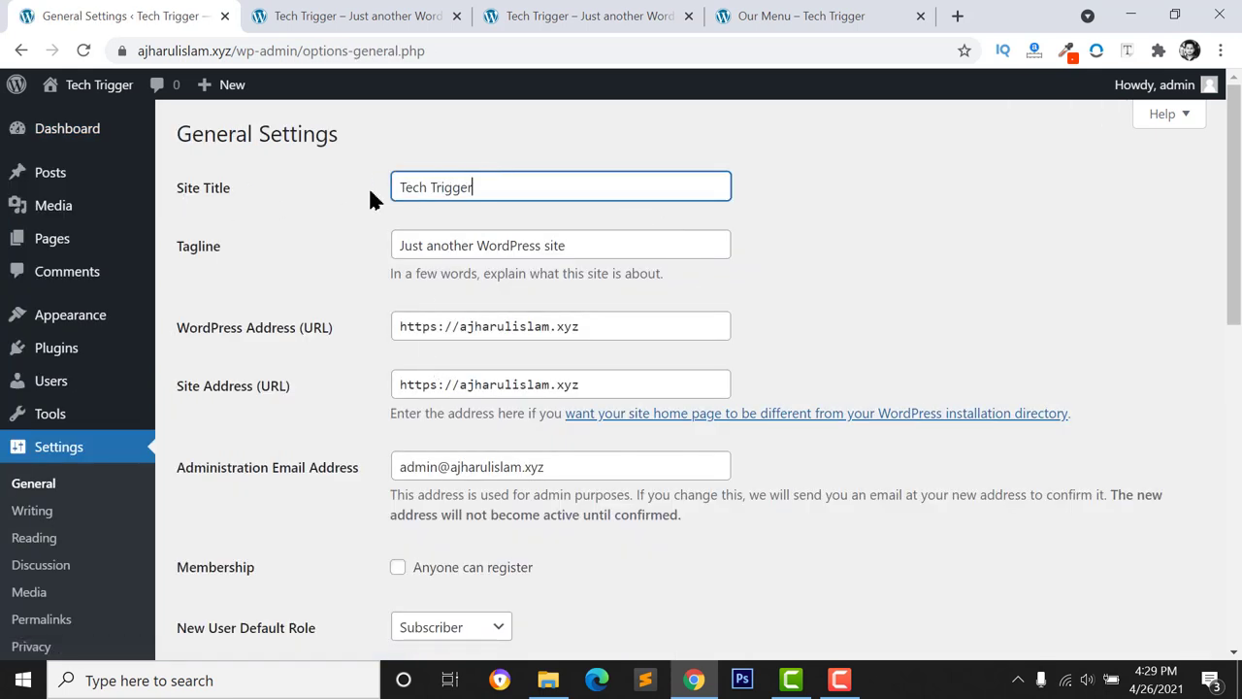
left_click(202, 247)
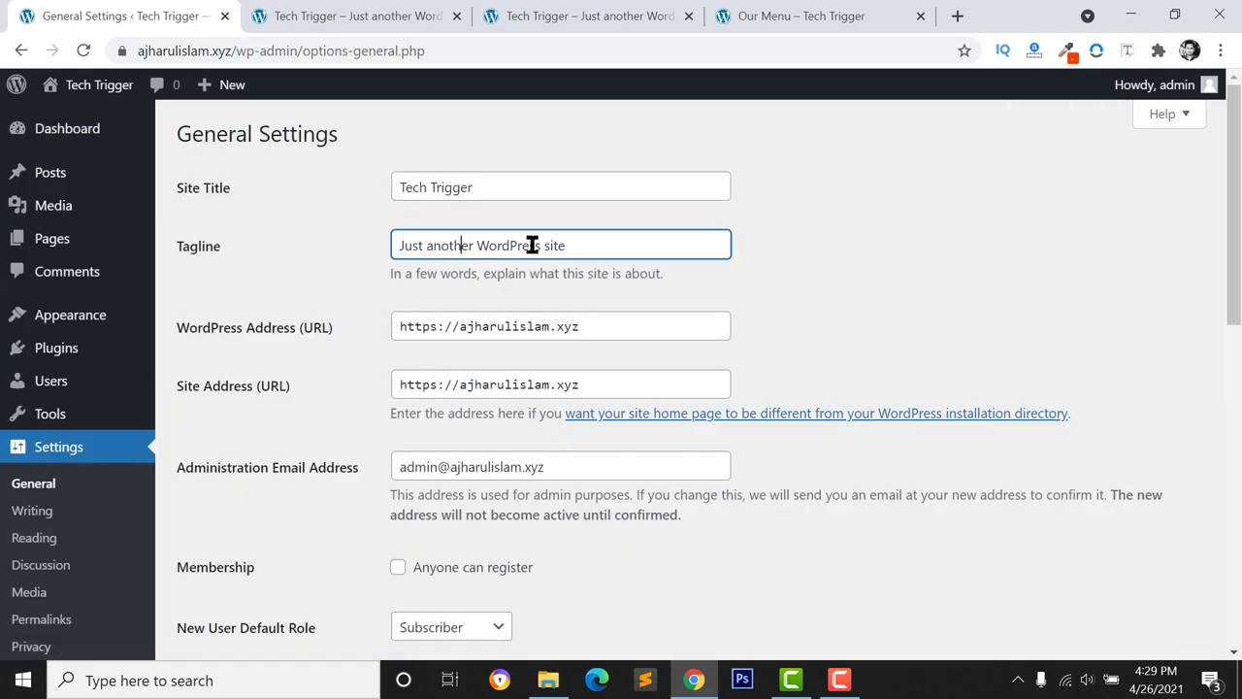
left_click_drag(654, 242, 381, 247)
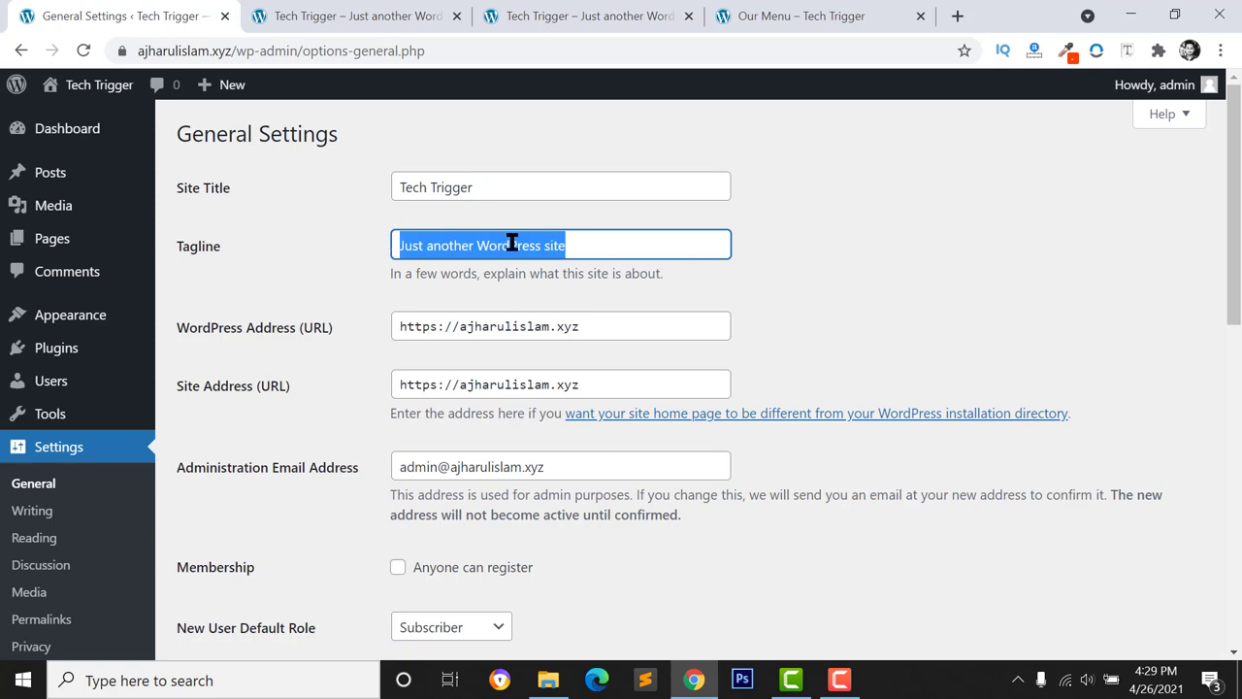
type("Best food ordering and delivery website")
left_click(347, 257)
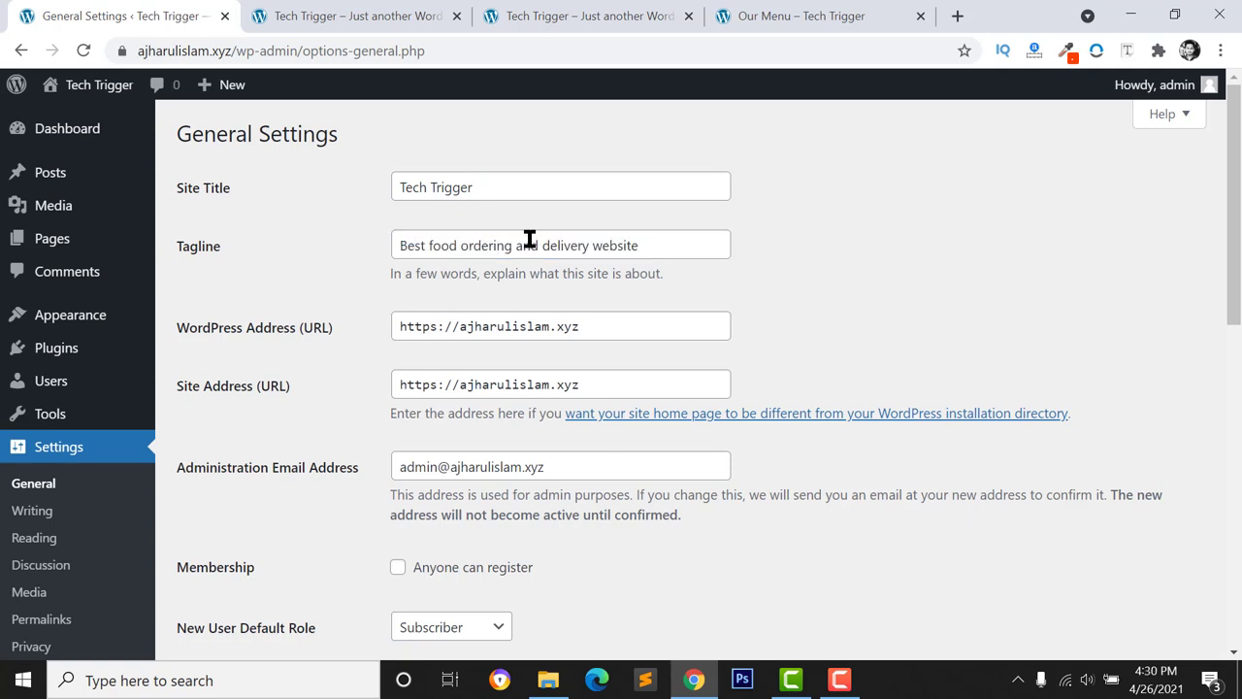
Enable the "Anyone can register" membership option for the site
scroll(524, 291, "down", 2)
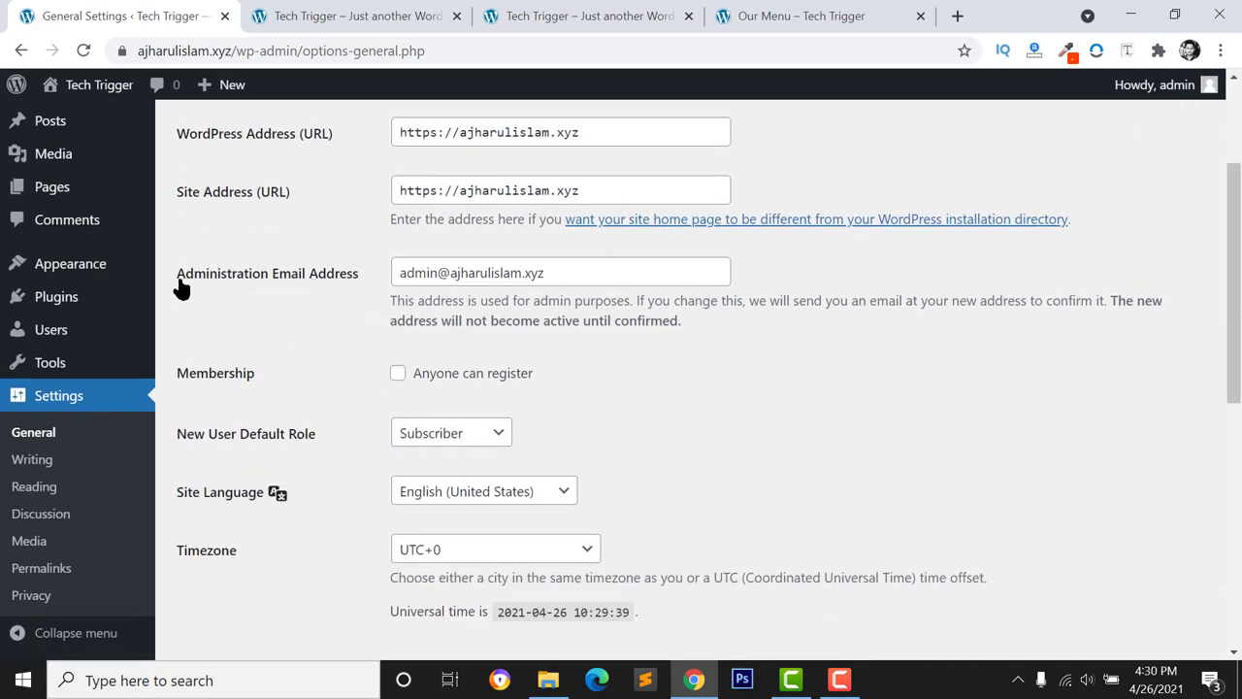
left_click(534, 276)
scroll(663, 374, "down", 1)
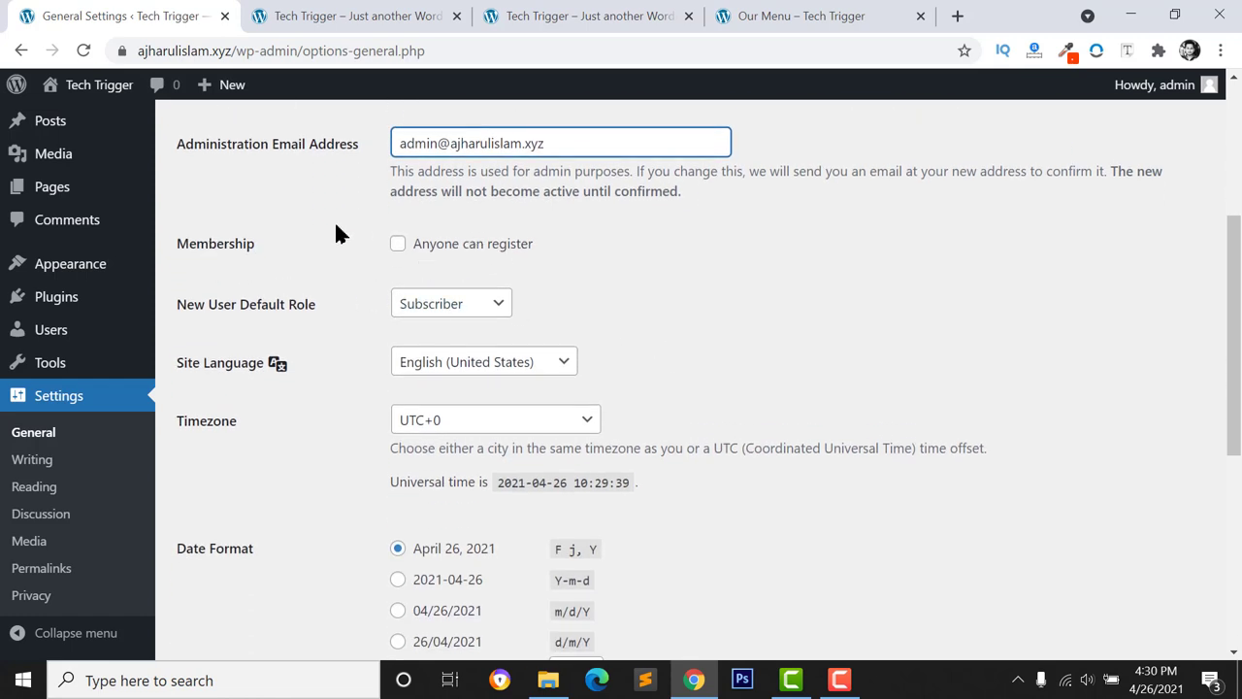
left_click(398, 244)
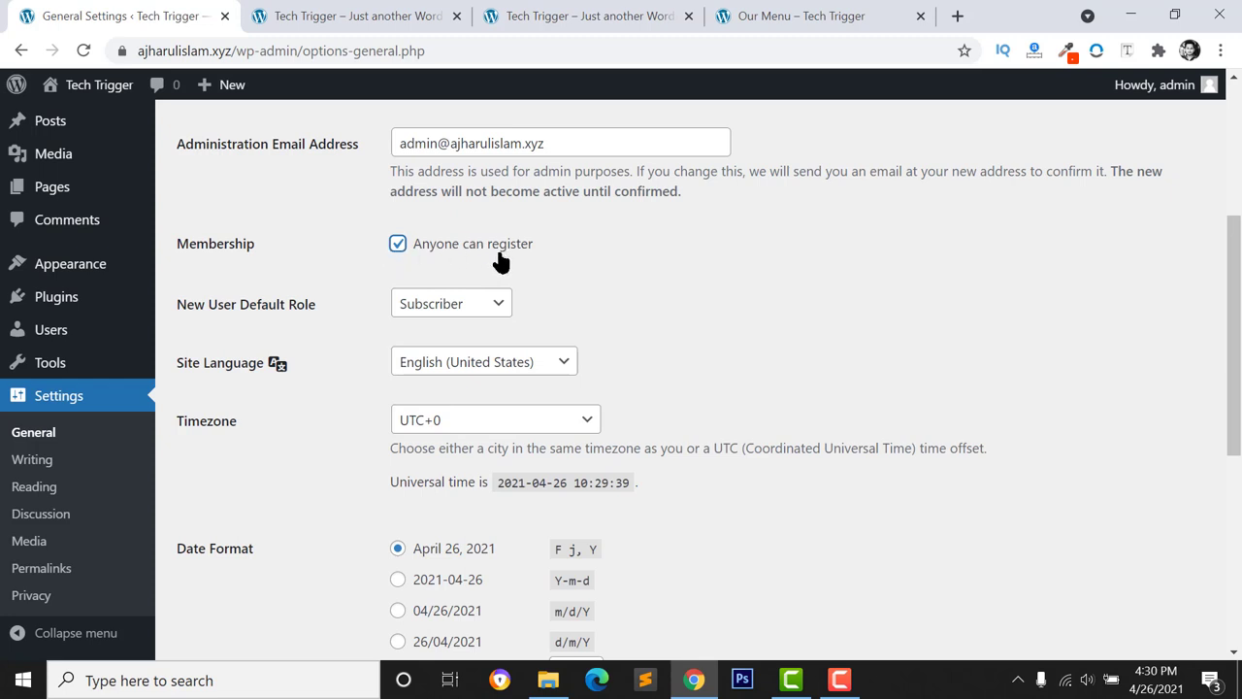
On the demo food-ordering menu page, start adding Beef Burger and try 7:00 PM as its delivery time, returning to the General Settings
scroll(497, 254, "down", 1)
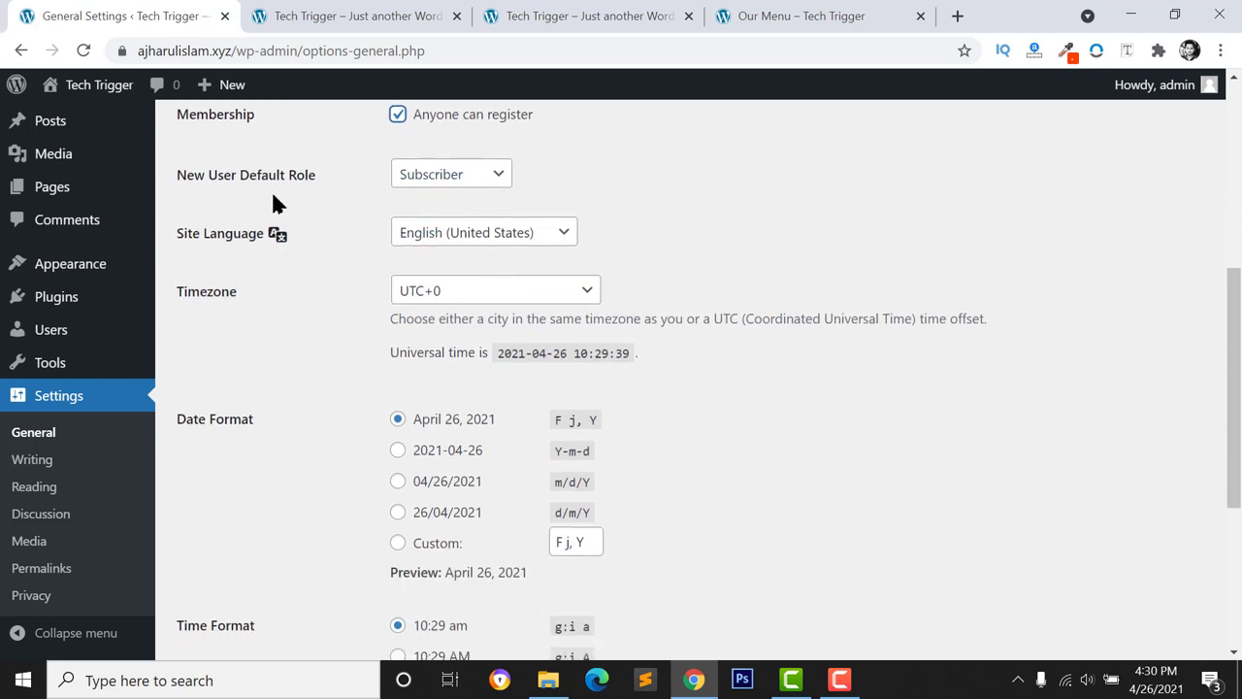
scroll(459, 314, "down", 1)
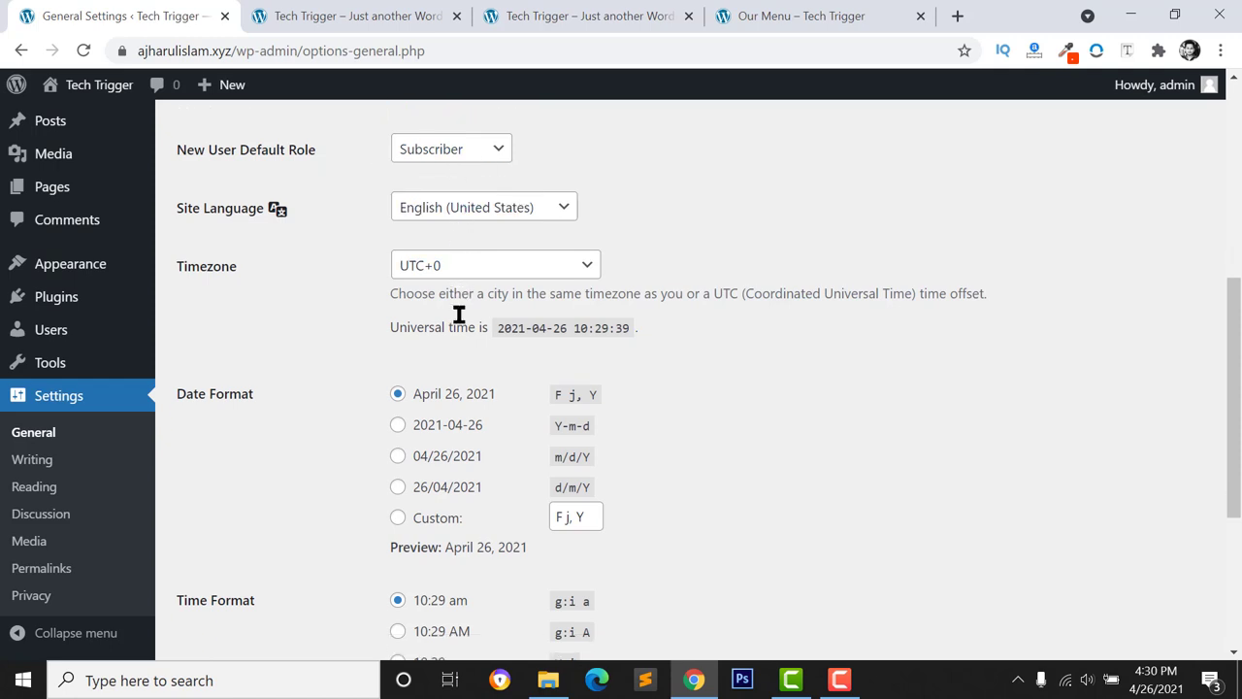
scroll(463, 281, "up", 1)
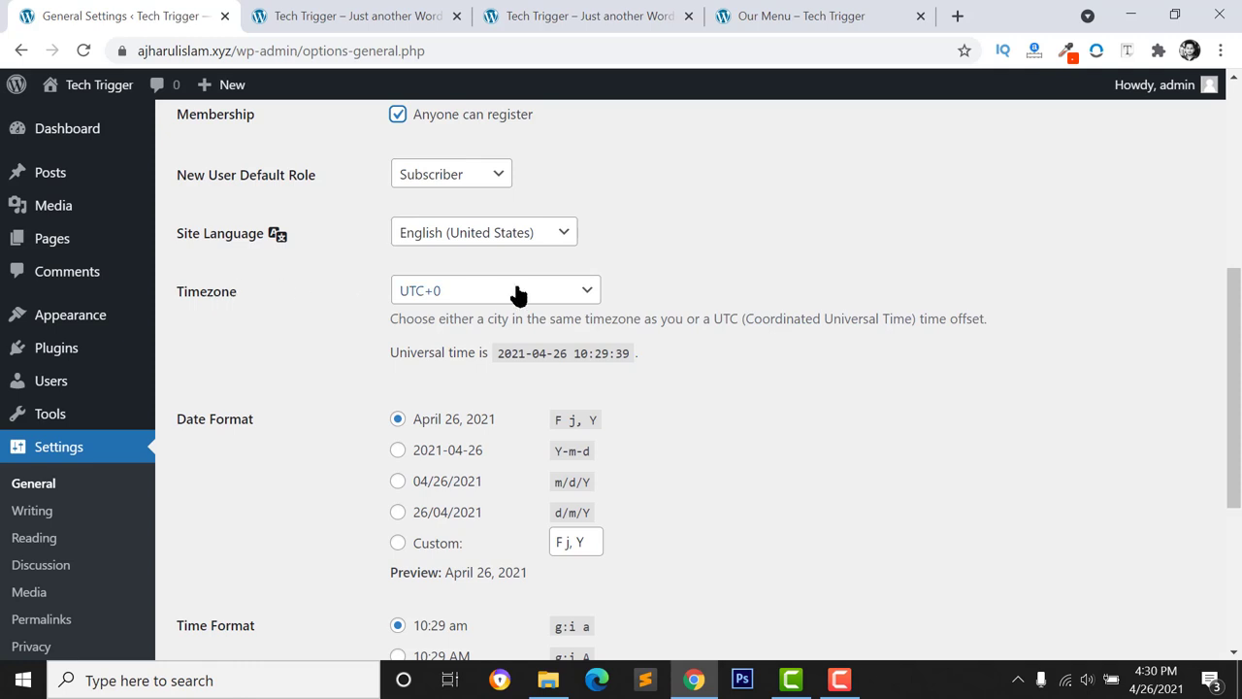
left_click(766, 15)
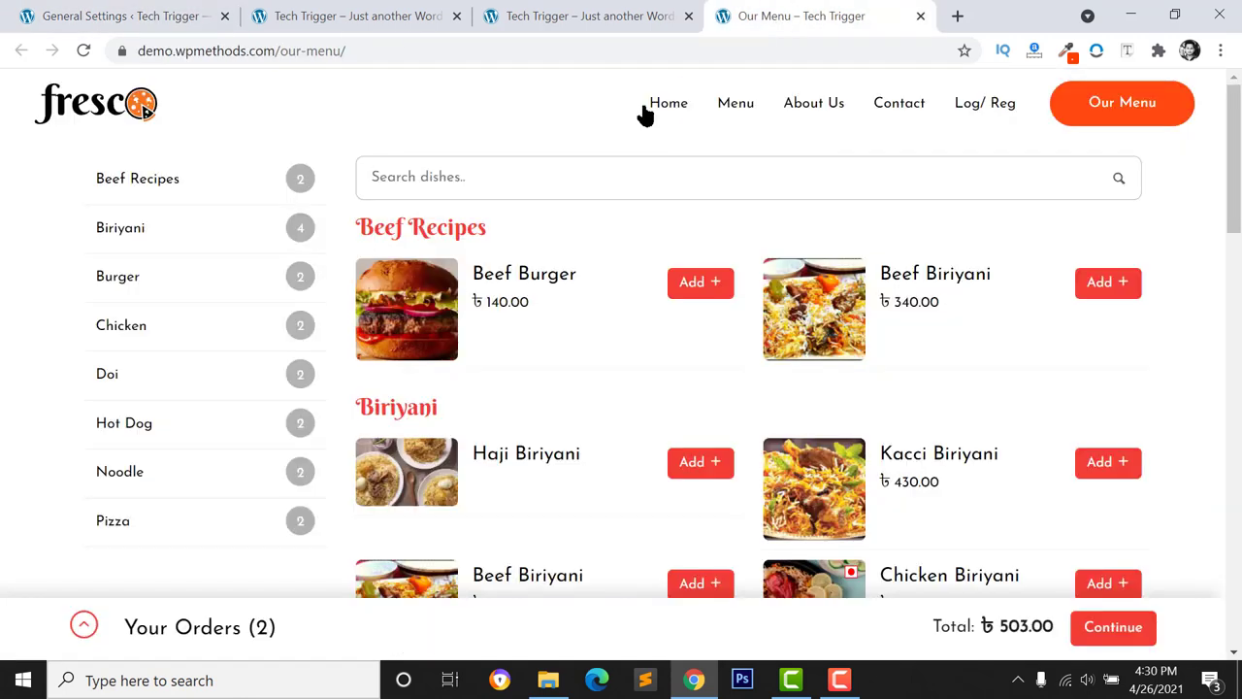
left_click(706, 289)
left_click(491, 255)
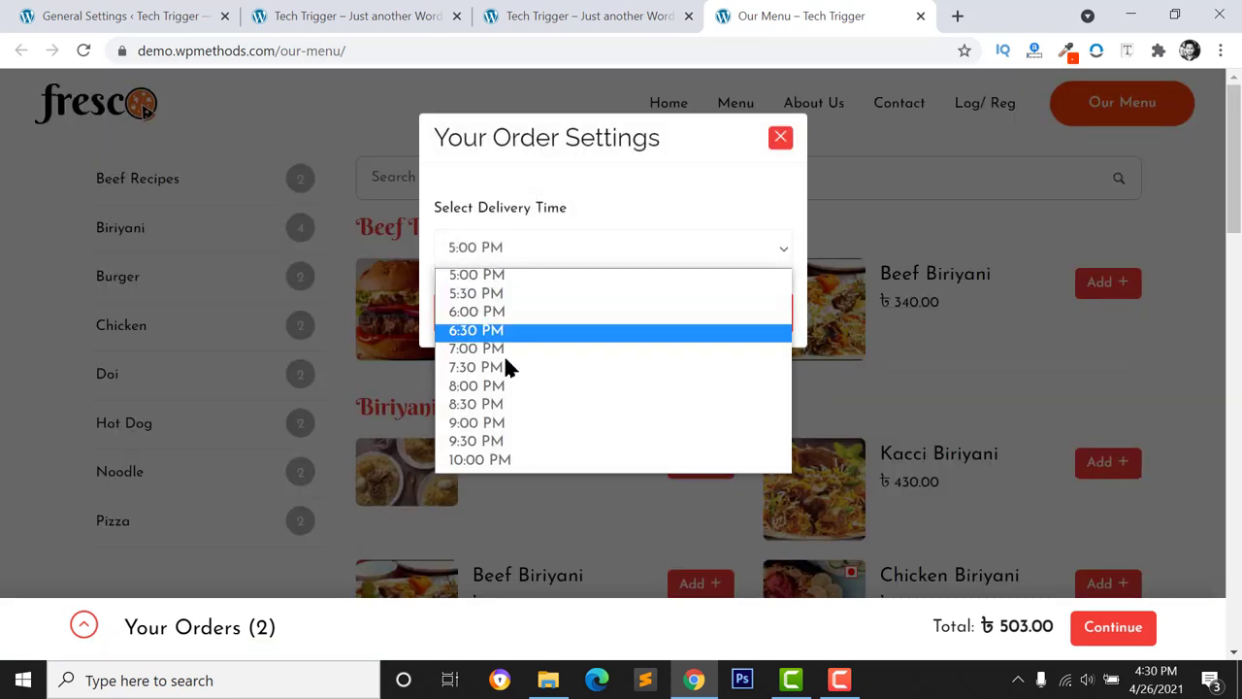
left_click(495, 348)
key("ctrl+Tab")
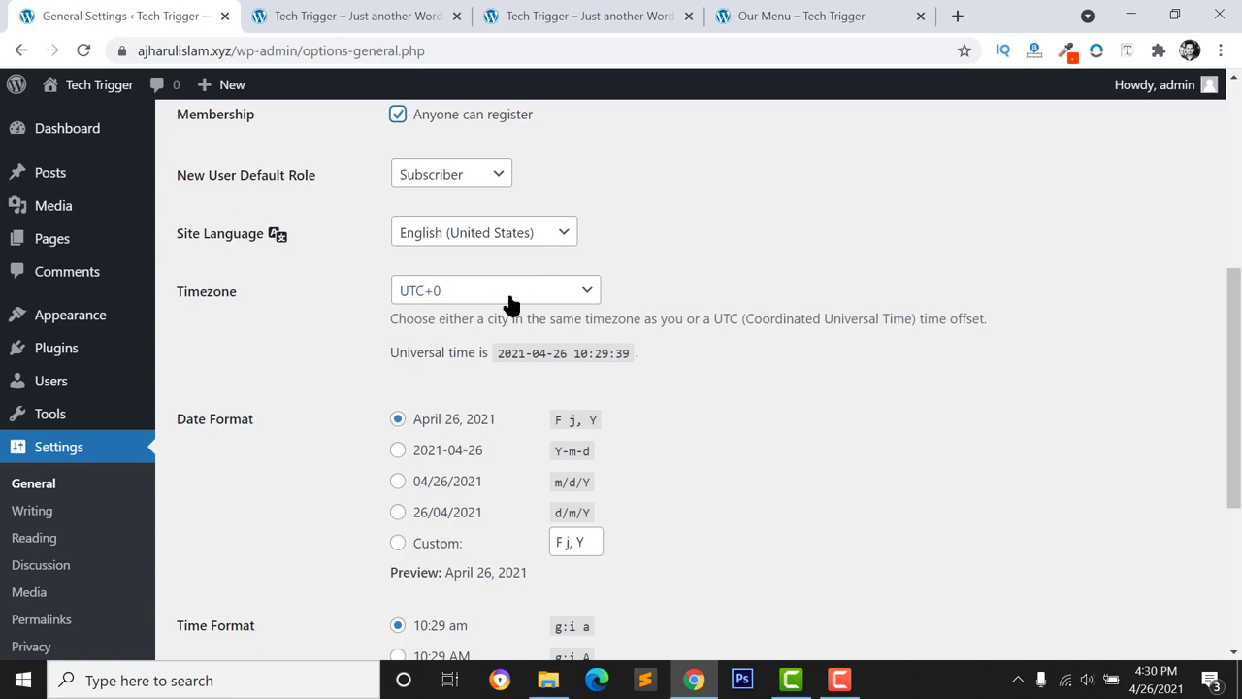
left_click(851, 12)
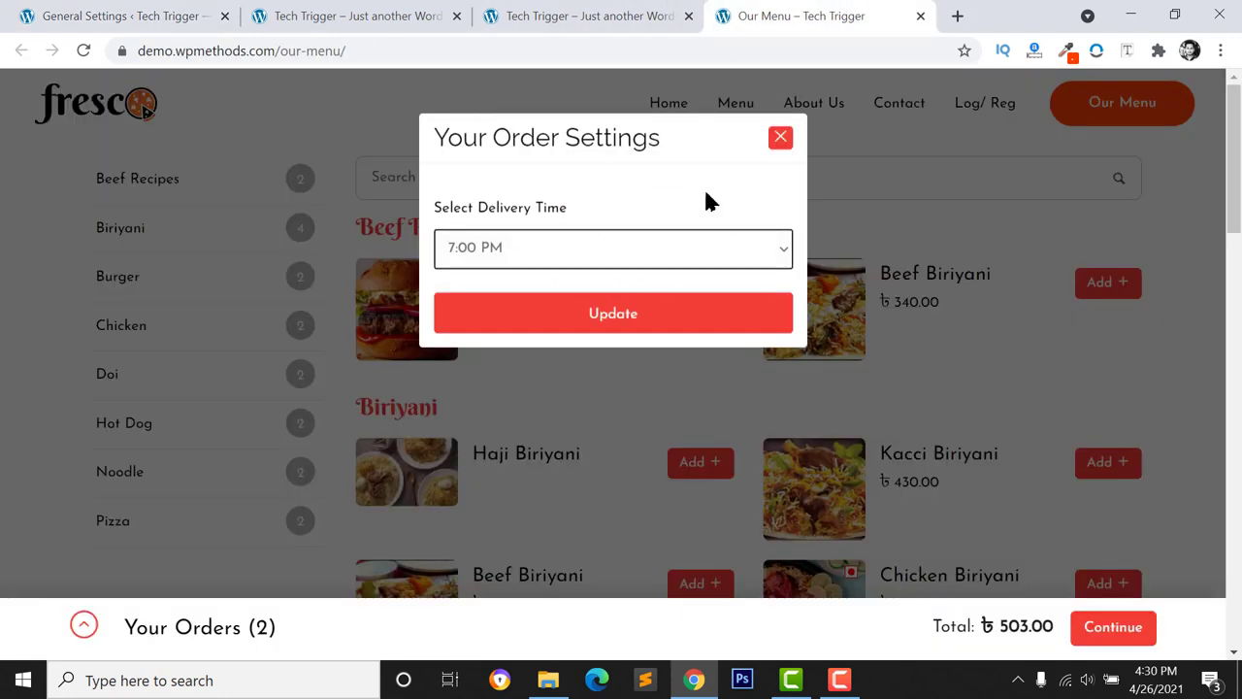
left_click(327, 12)
left_click(166, 23)
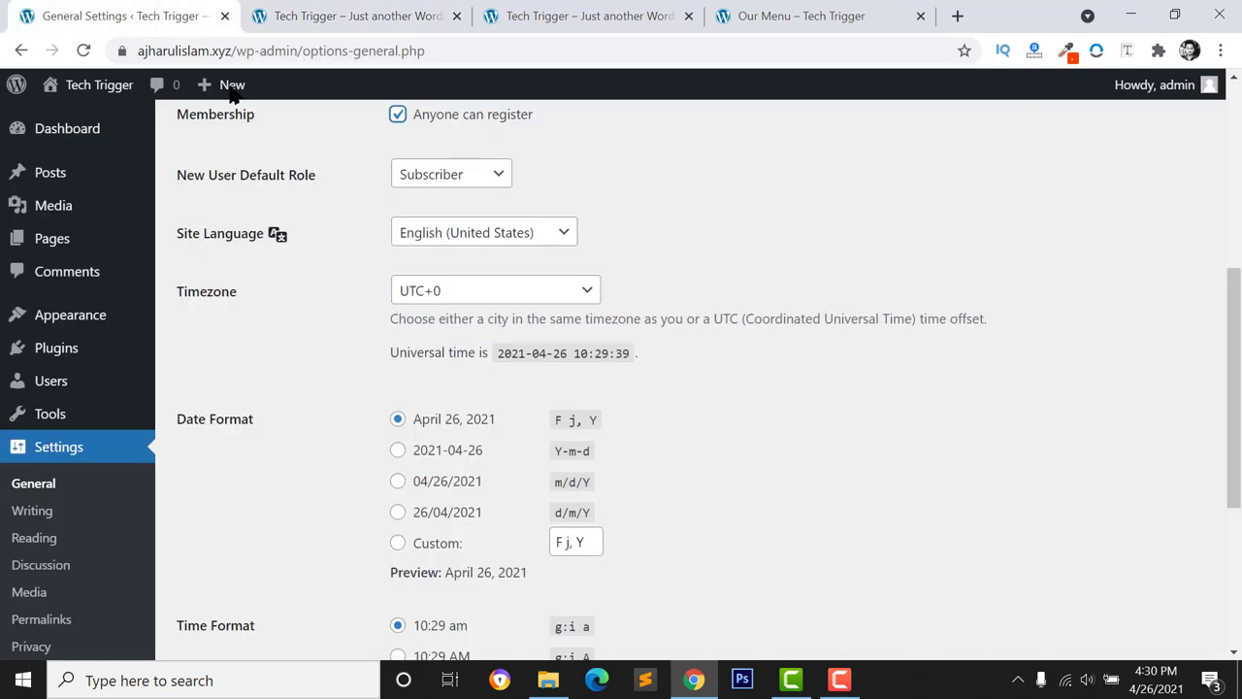
Set the site's timezone to Dhaka
left_click(458, 295)
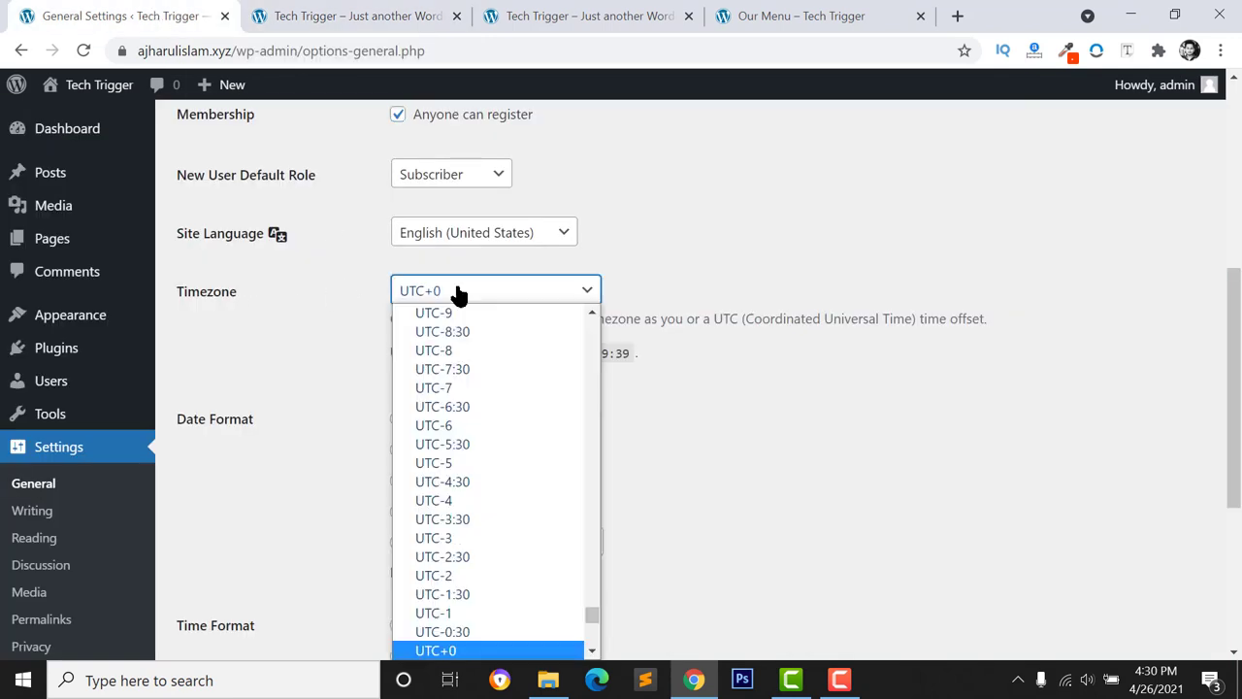
key("d")
key("i")
left_click(464, 633)
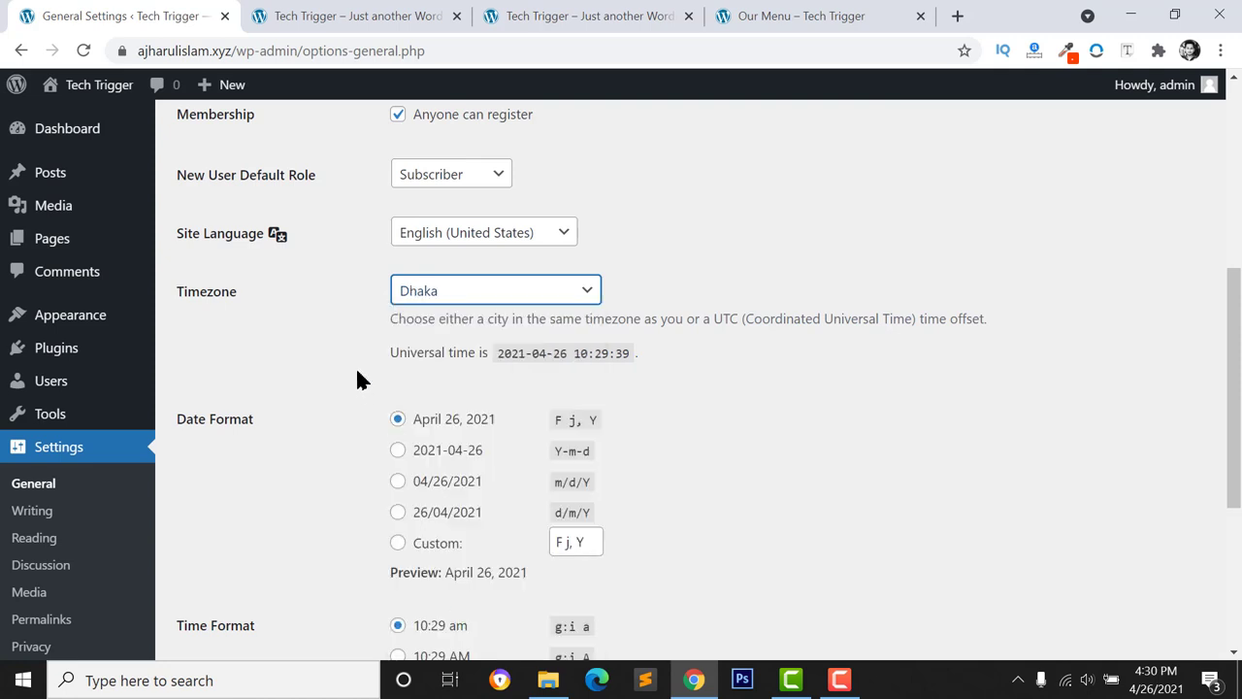
Set the site's time format to g:i A, with uppercase AM/PM
scroll(424, 308, "down", 1)
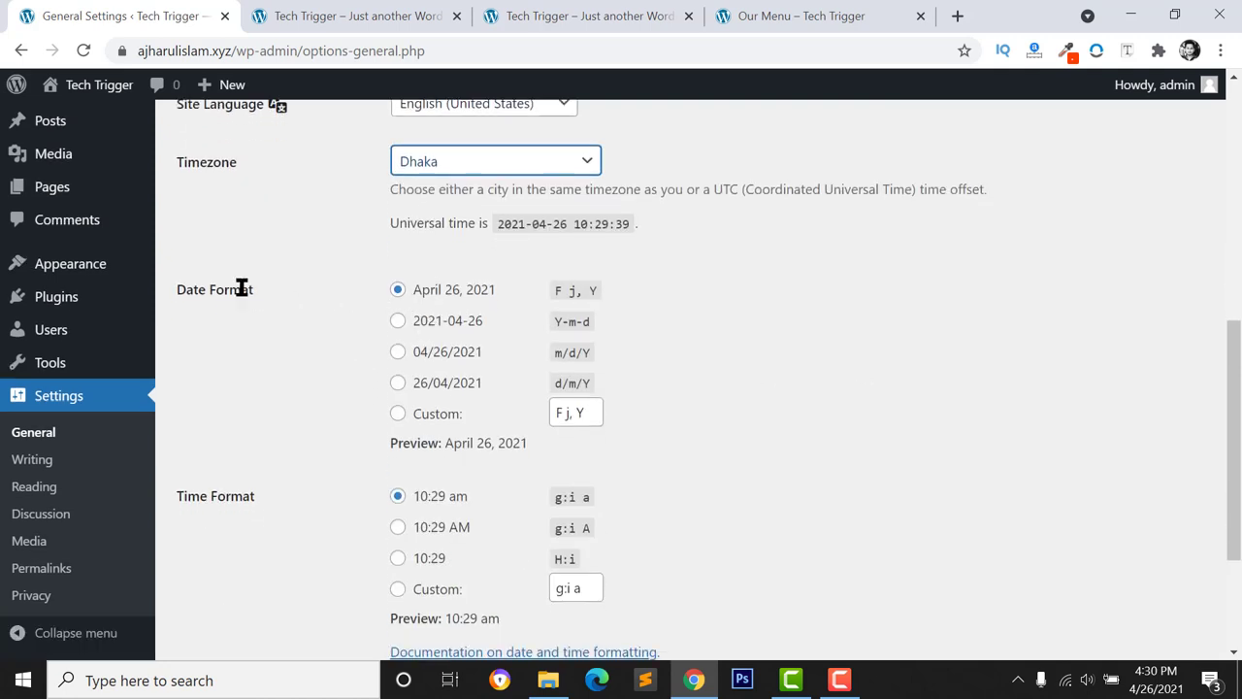
scroll(458, 344, "down", 1)
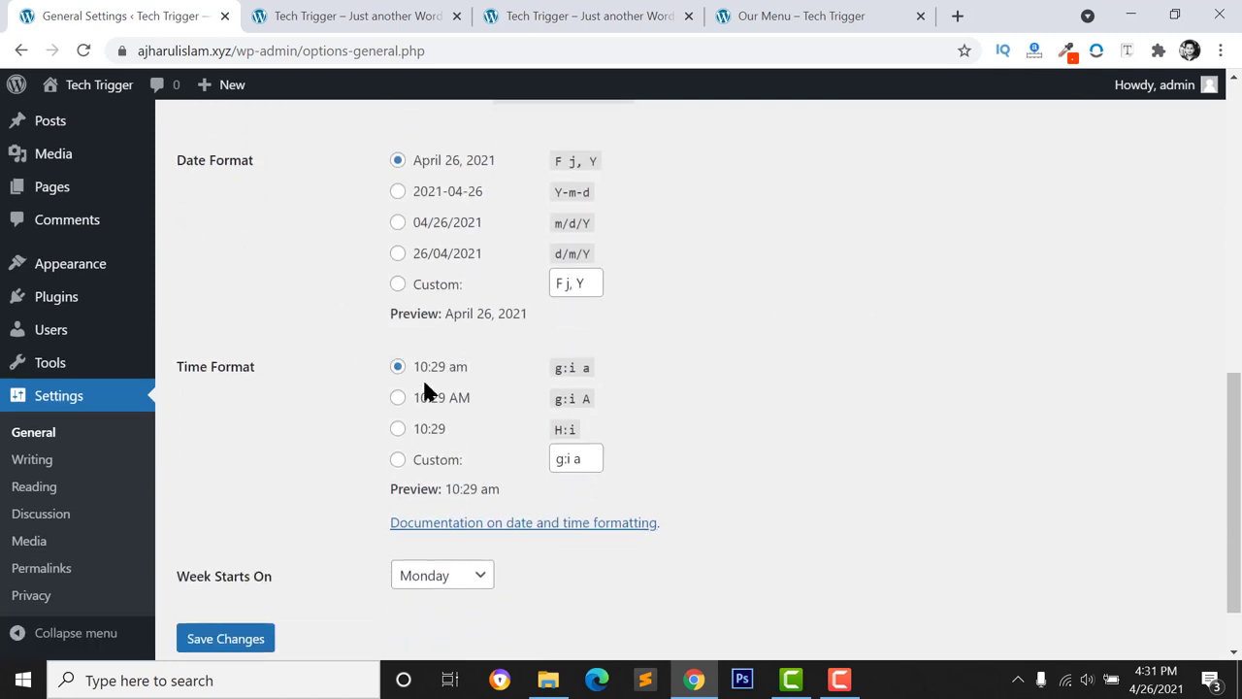
left_click(397, 398)
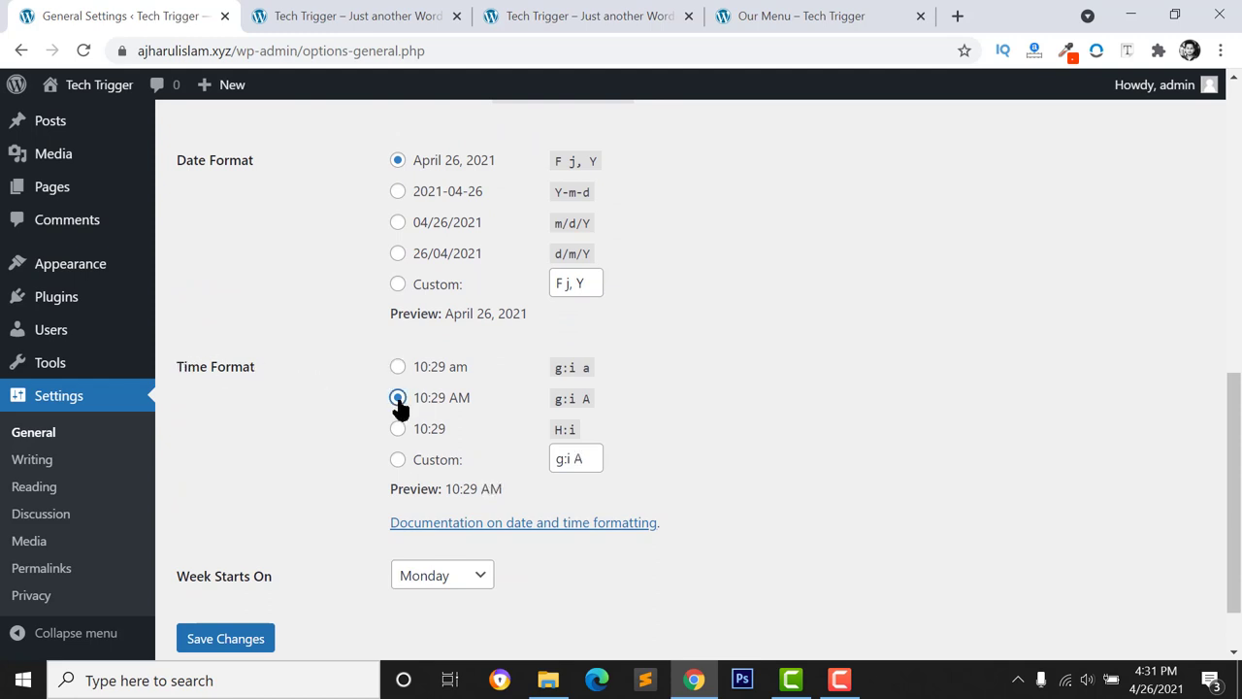
Set the week to start on Saturday and save the general settings
scroll(250, 545, "down", 1)
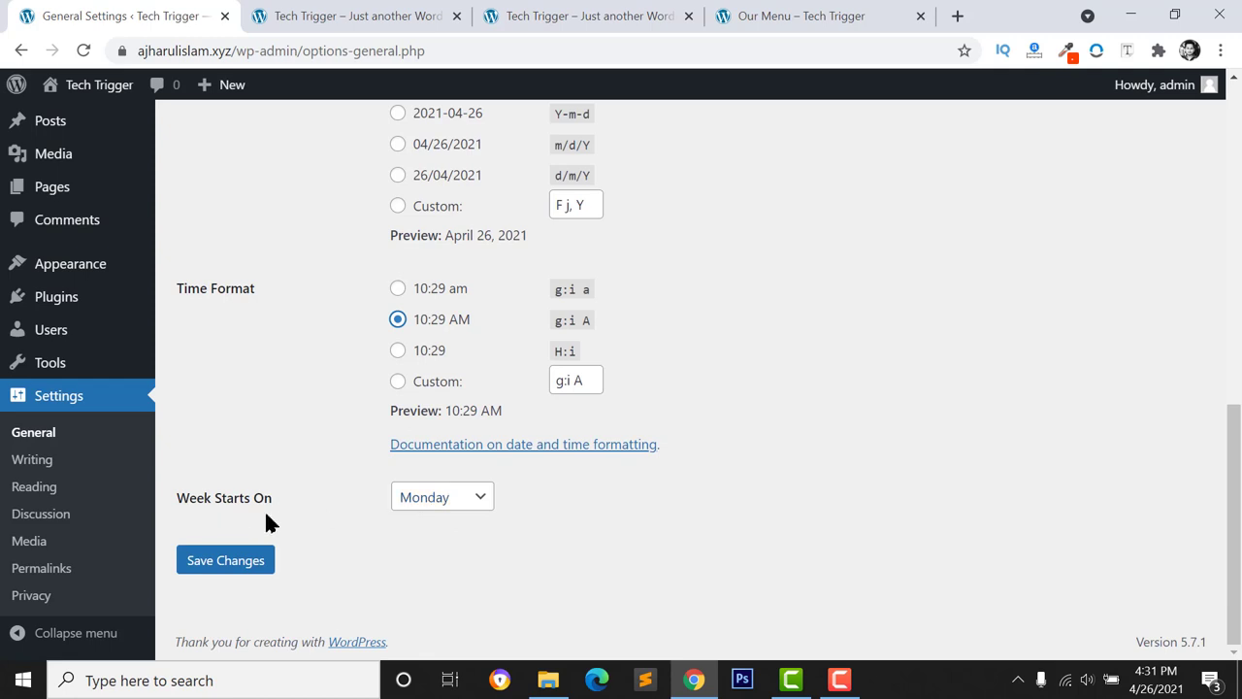
left_click(444, 503)
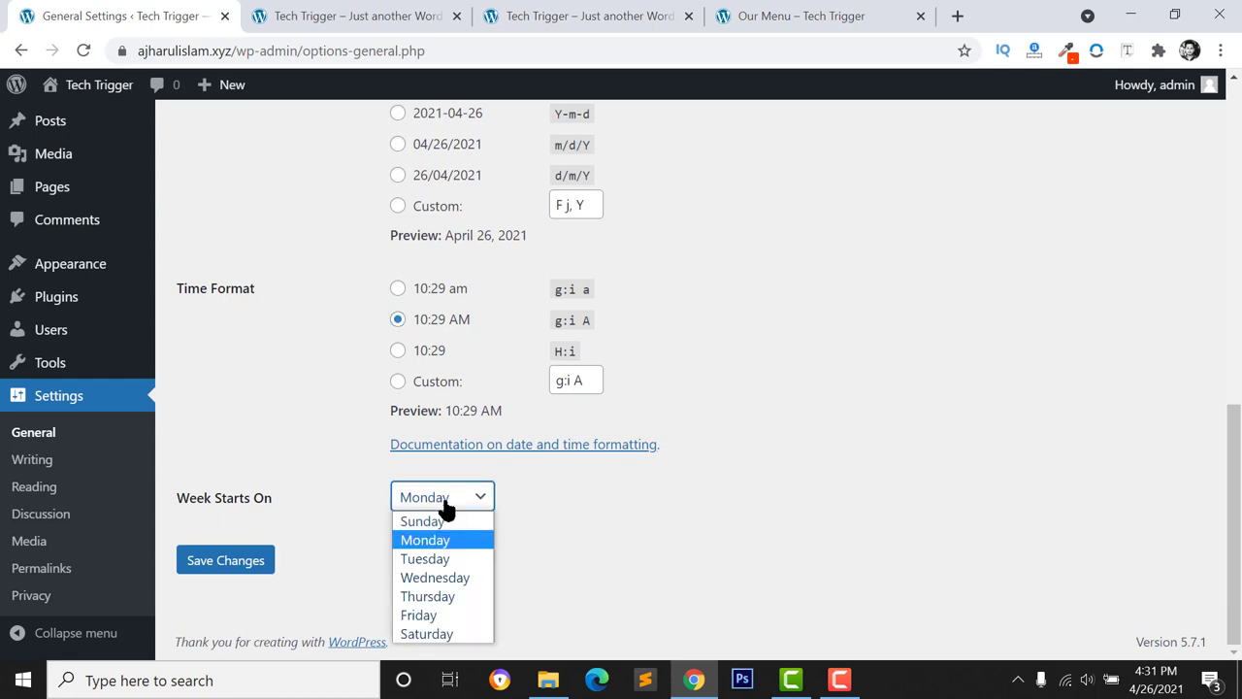
left_click(430, 630)
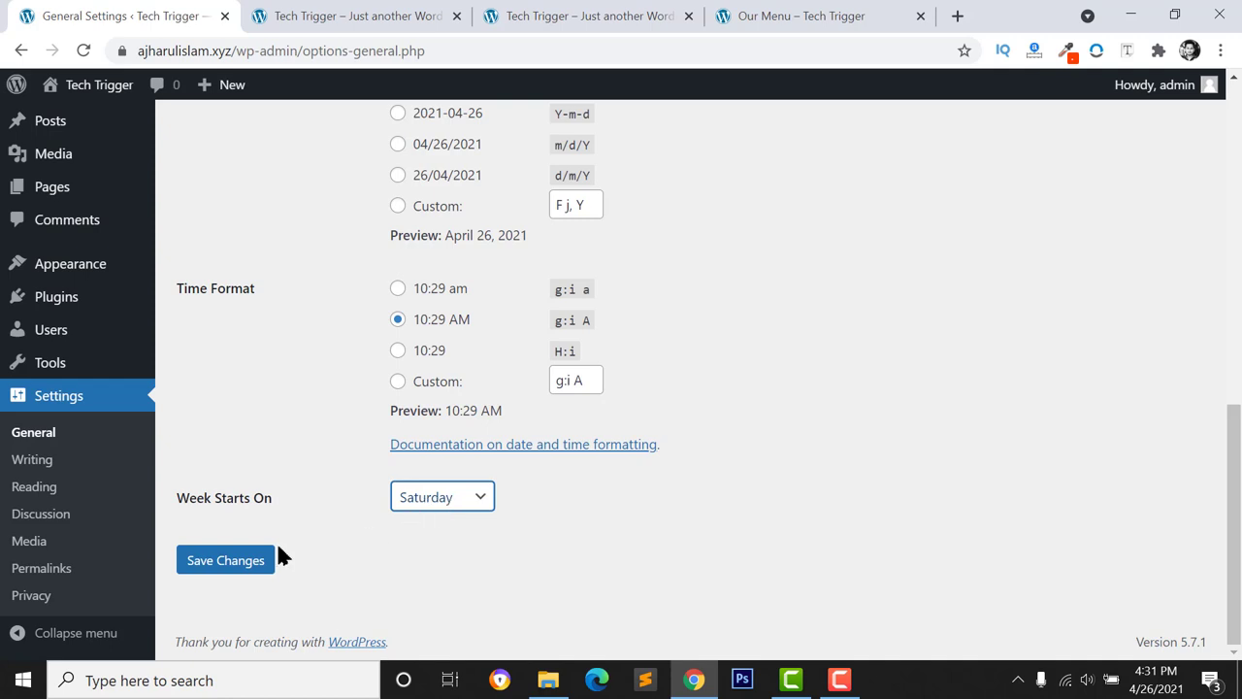
left_click(235, 571)
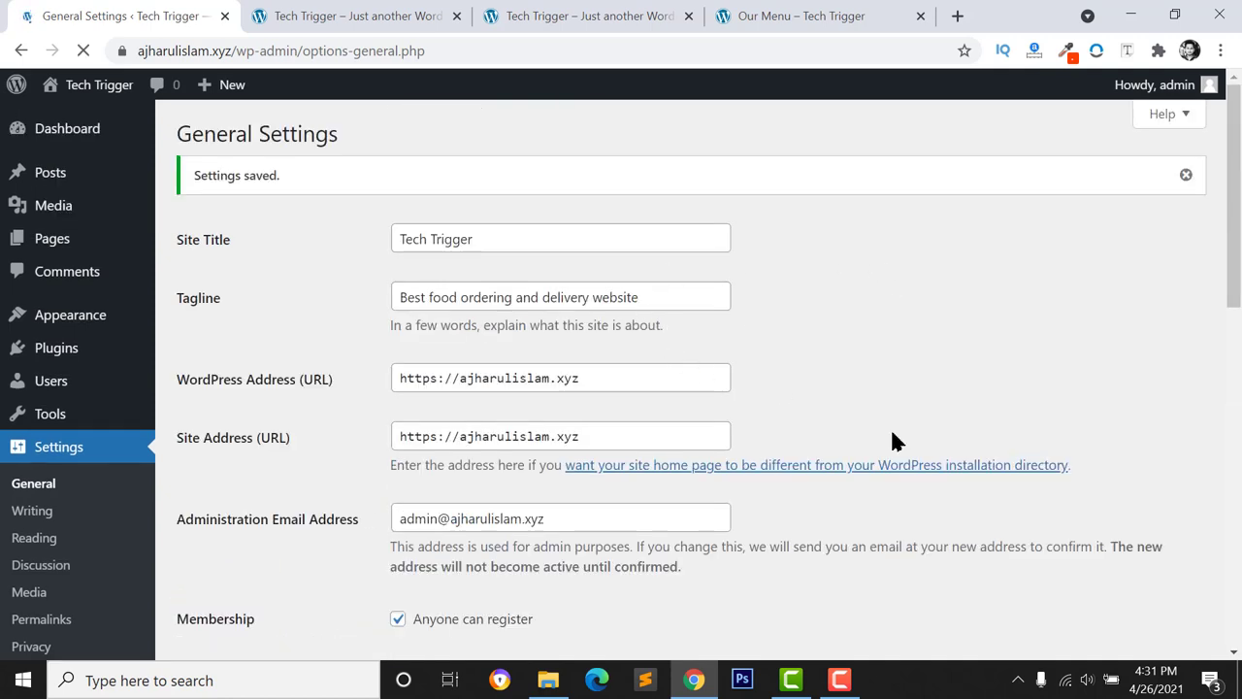
Compare the local time given under the timezone setting with the computer's clock, and reload the General Settings page
scroll(894, 442, "down", 5)
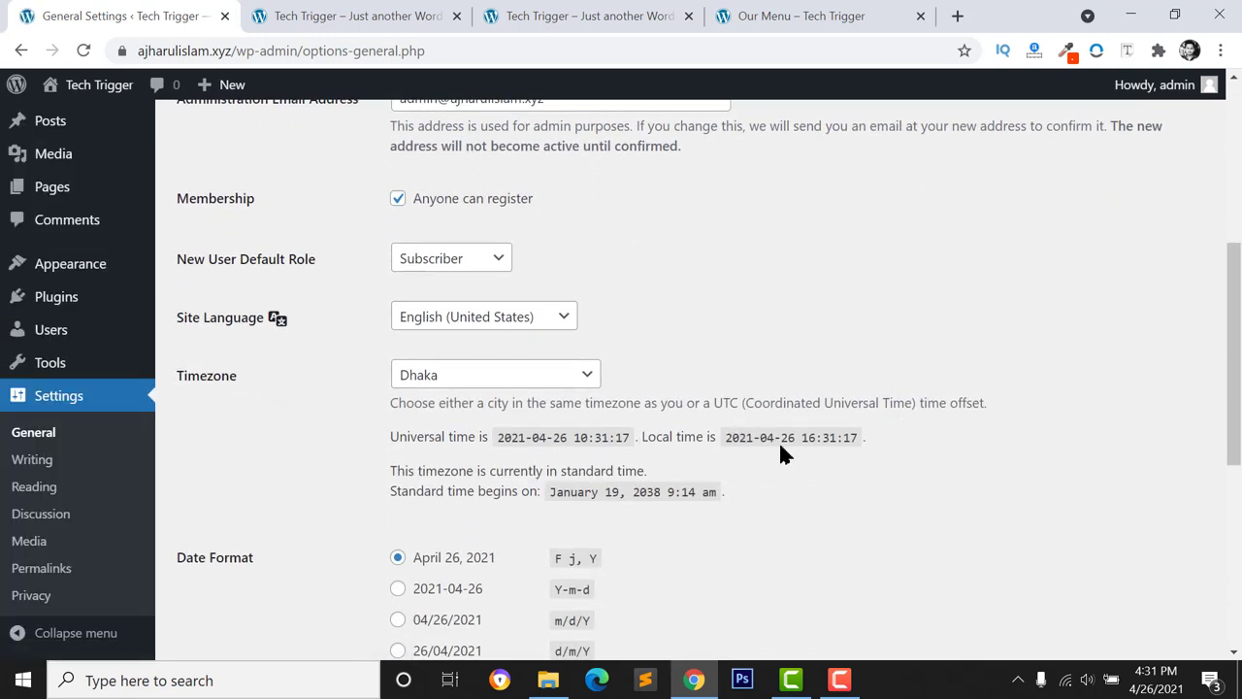
double_click(773, 444)
left_click(782, 450)
left_click_drag(805, 436, 841, 442)
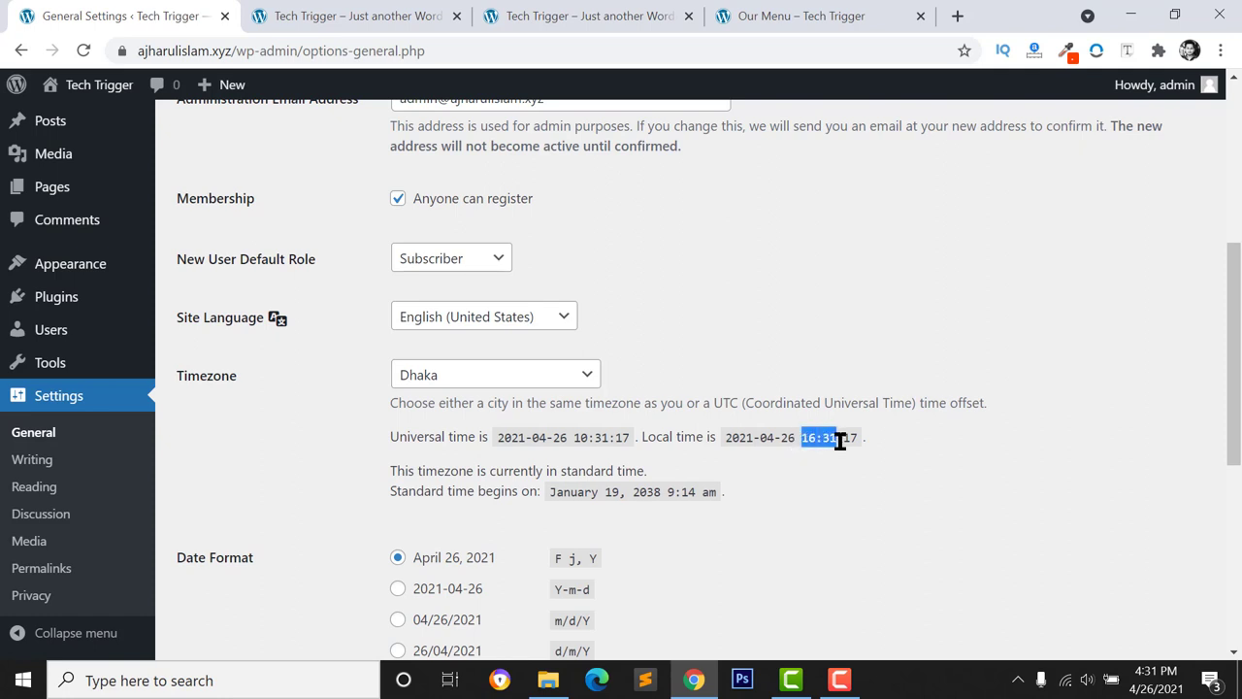
left_click(807, 439)
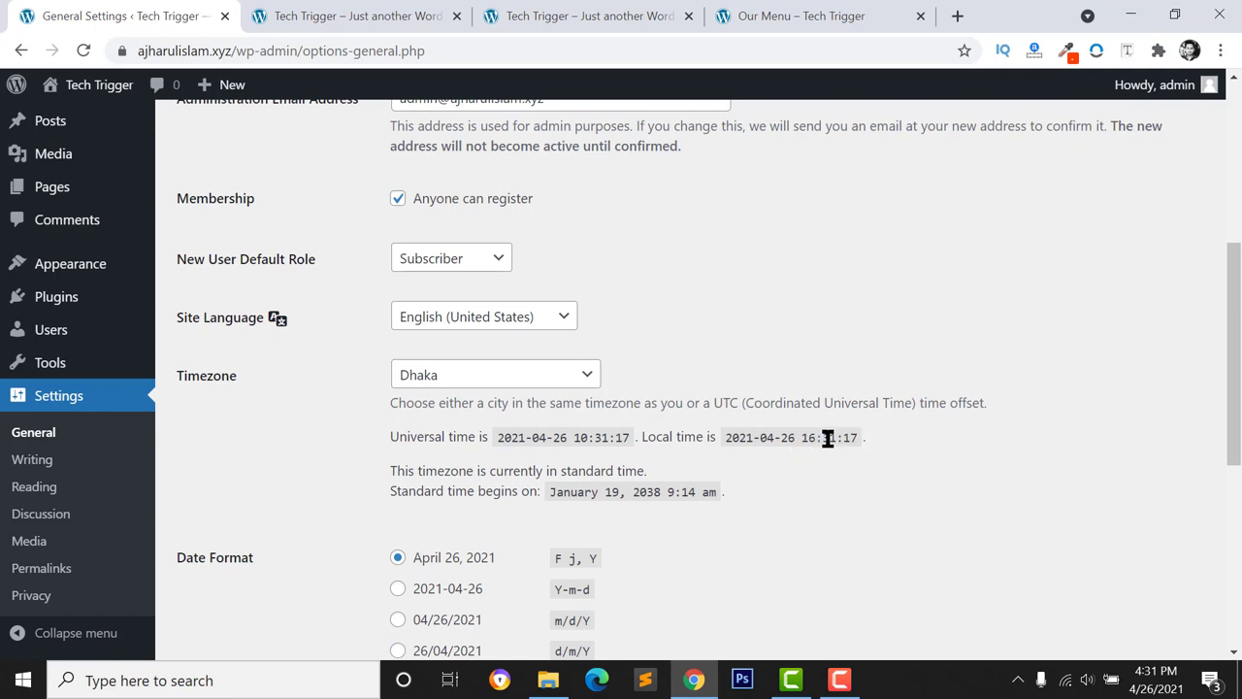
double_click(829, 438)
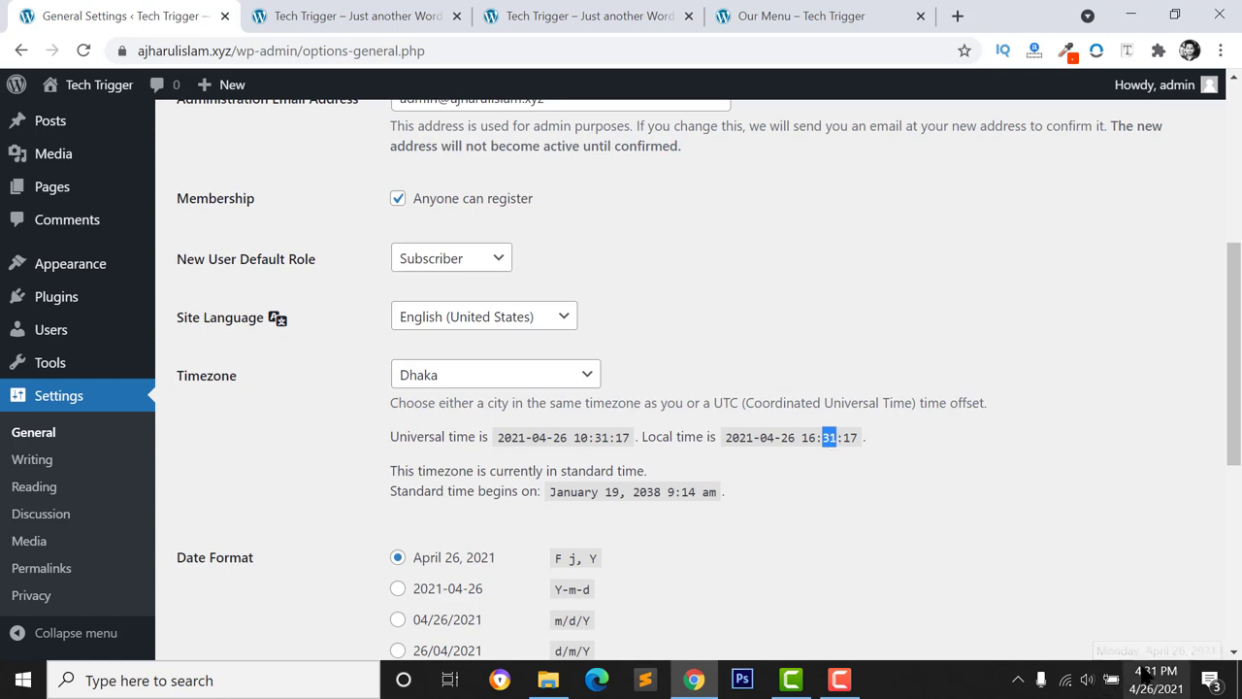
double_click(809, 438)
left_click(1151, 686)
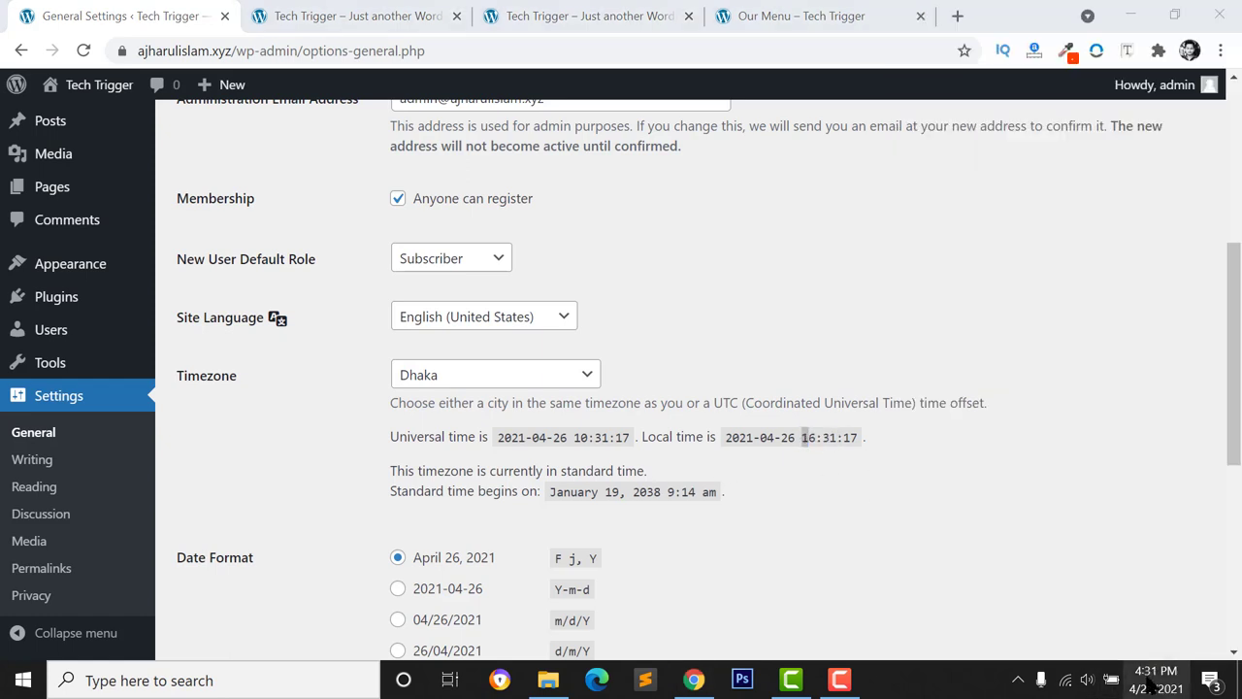
left_click(857, 545)
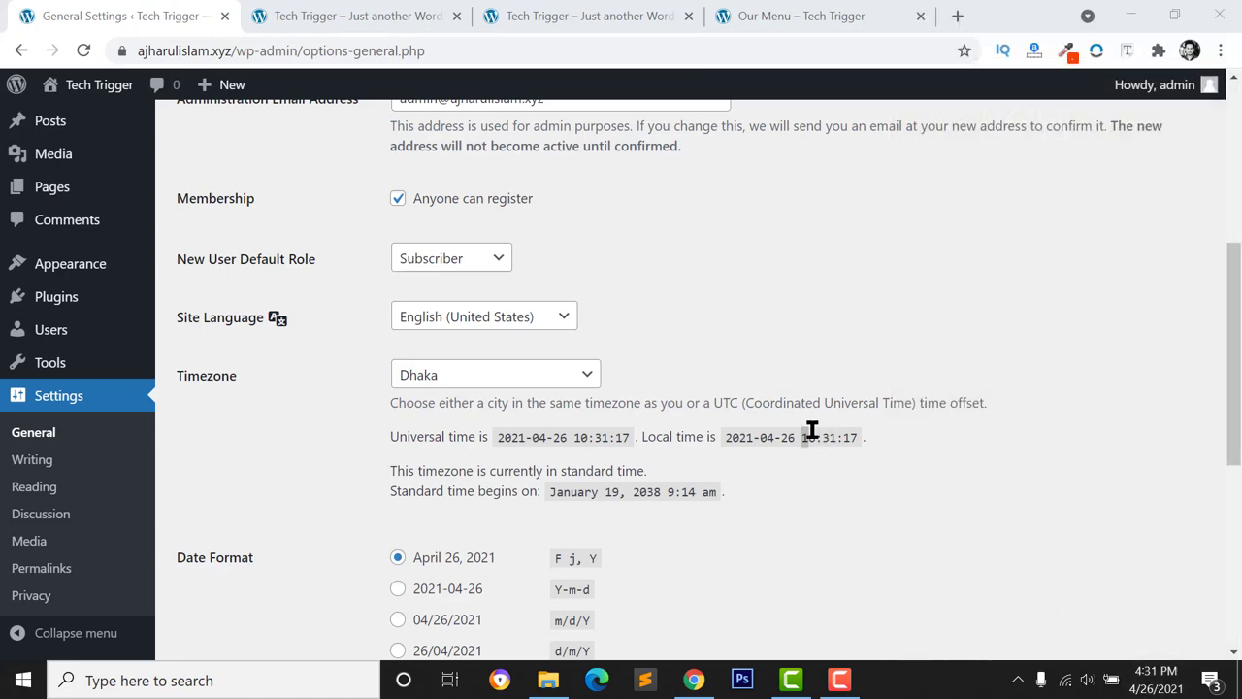
key("F5")
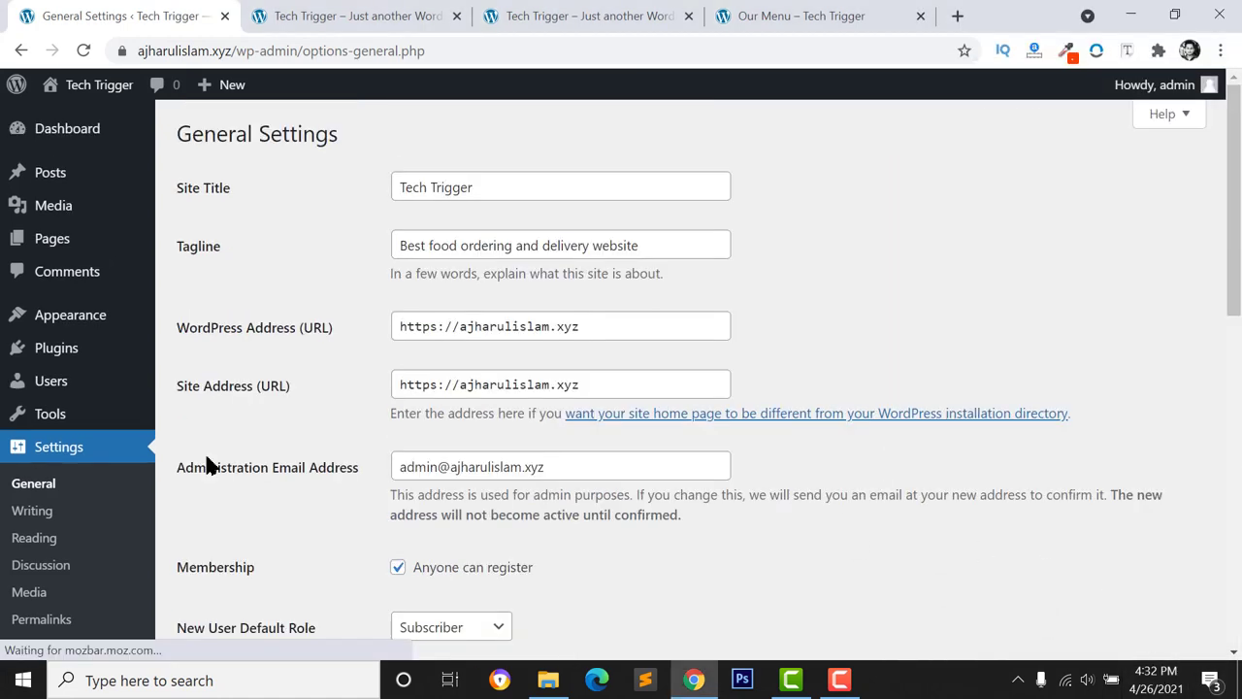
Set the site's permalink structure to Post name and save the permalink settings
left_click(31, 619)
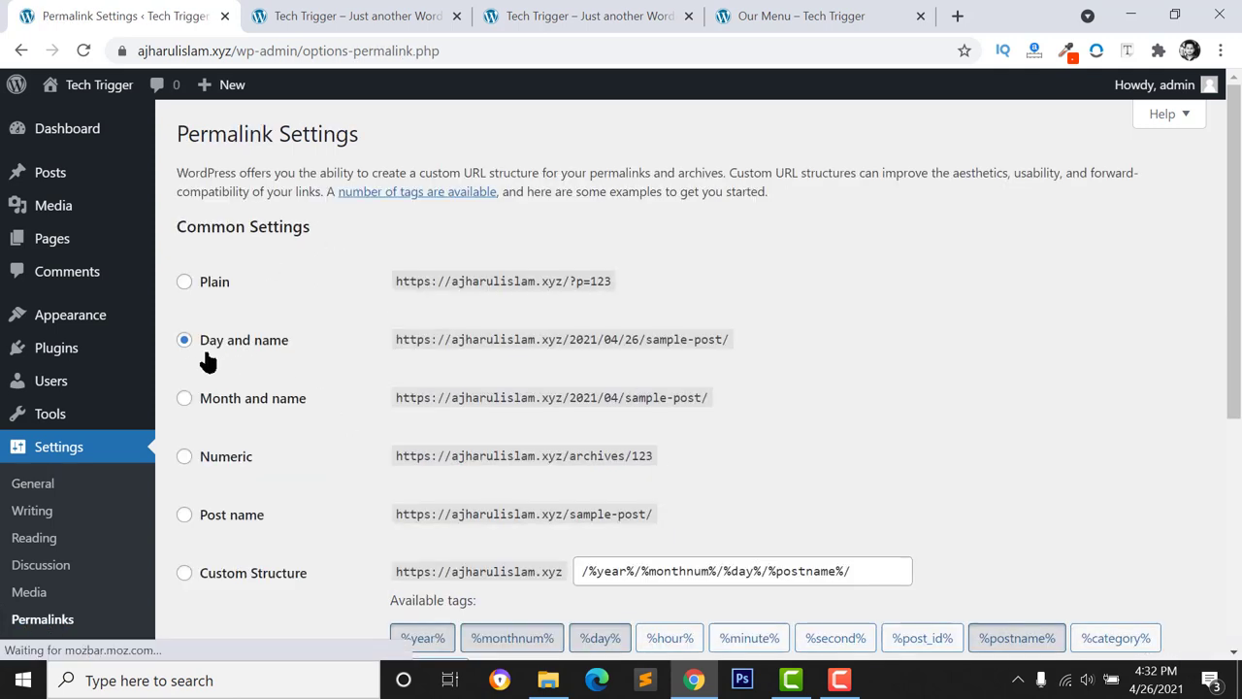
left_click(186, 516)
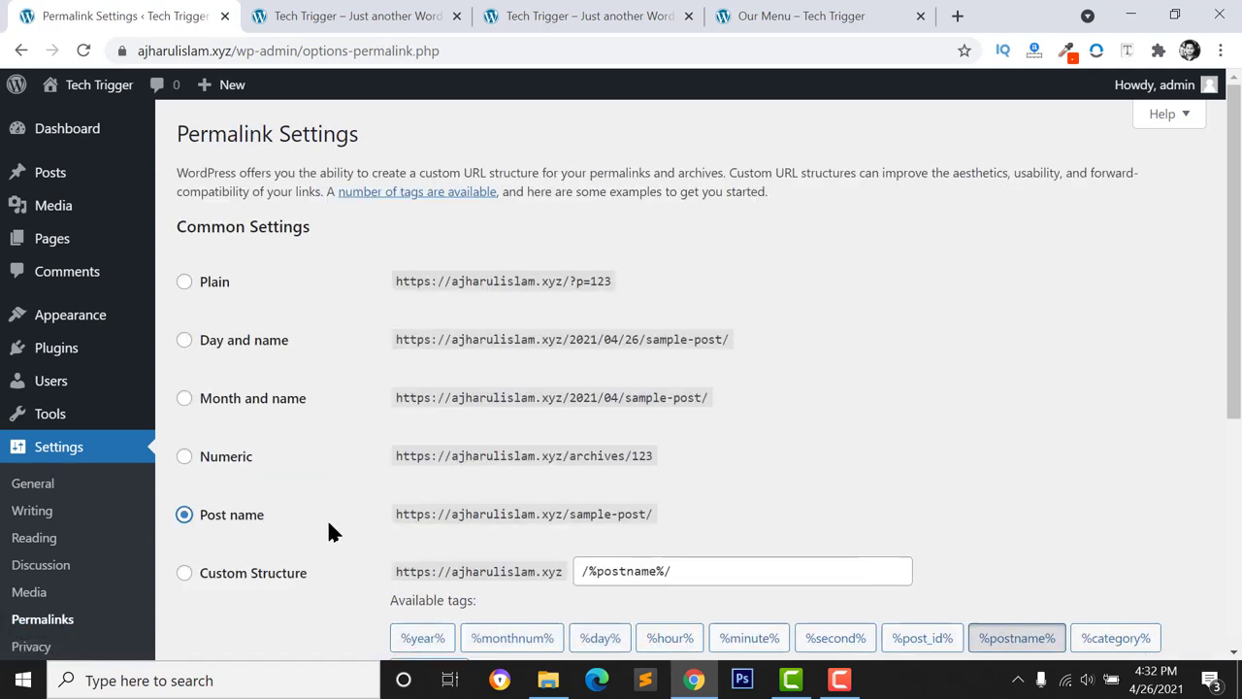
scroll(582, 485, "down", 1)
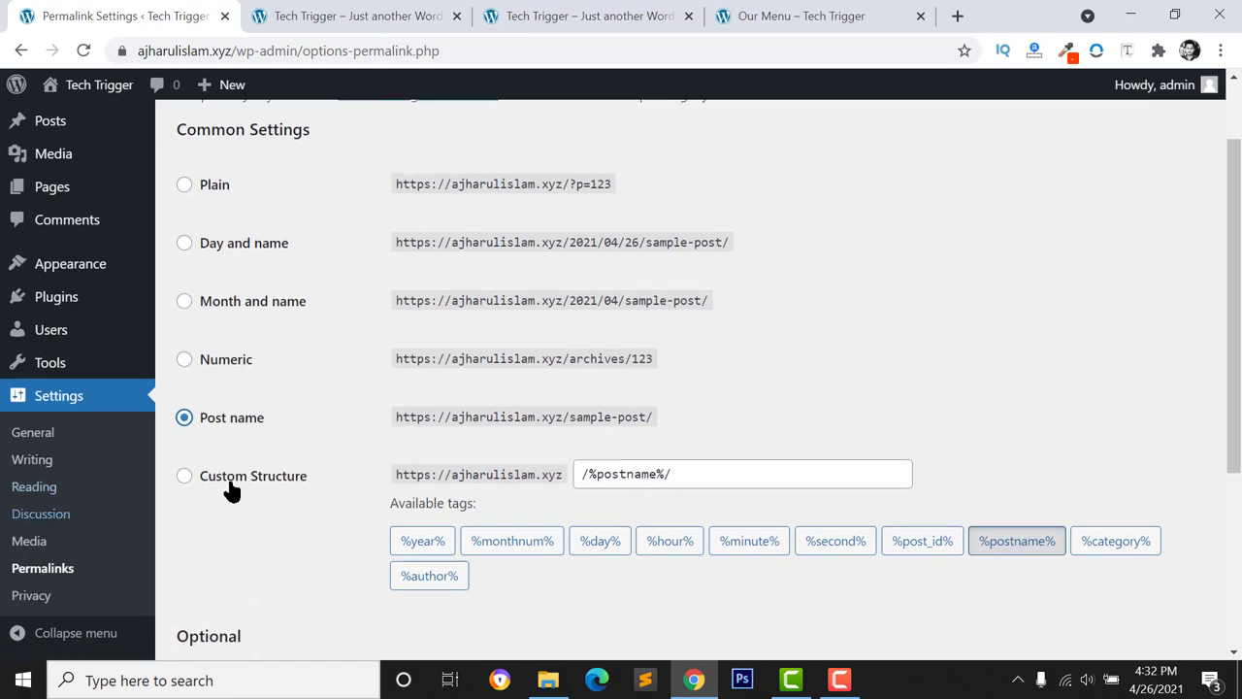
scroll(397, 430, "down", 3)
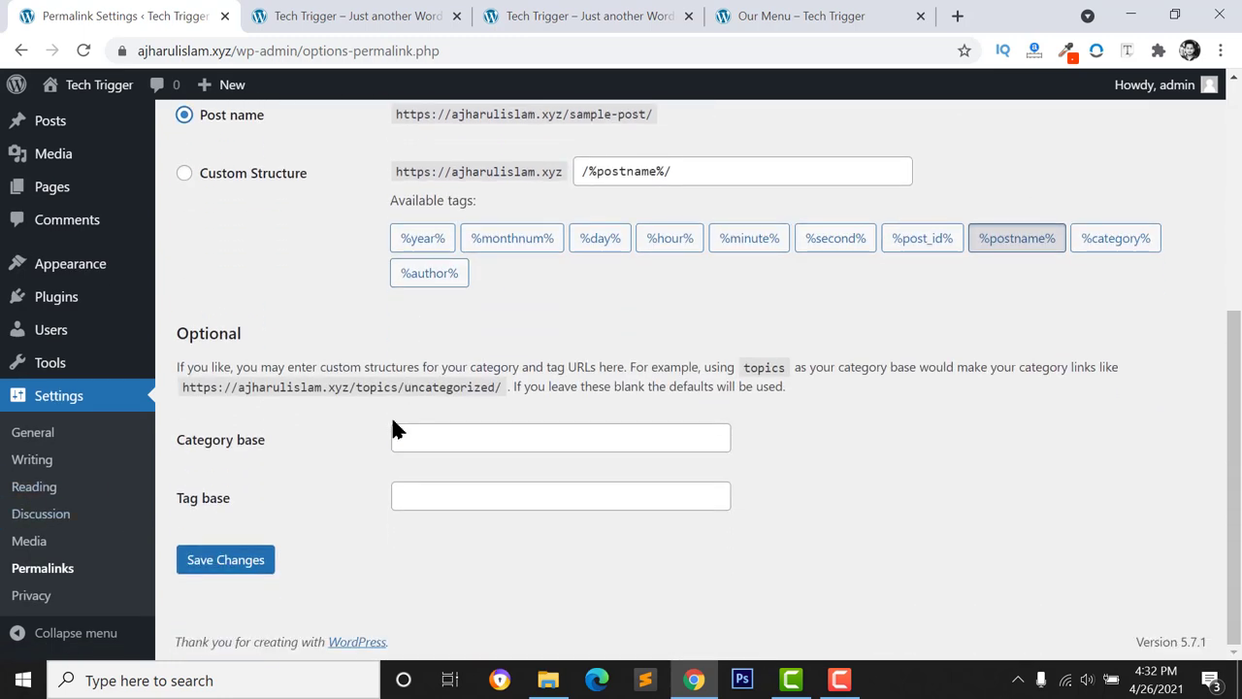
left_click(222, 563)
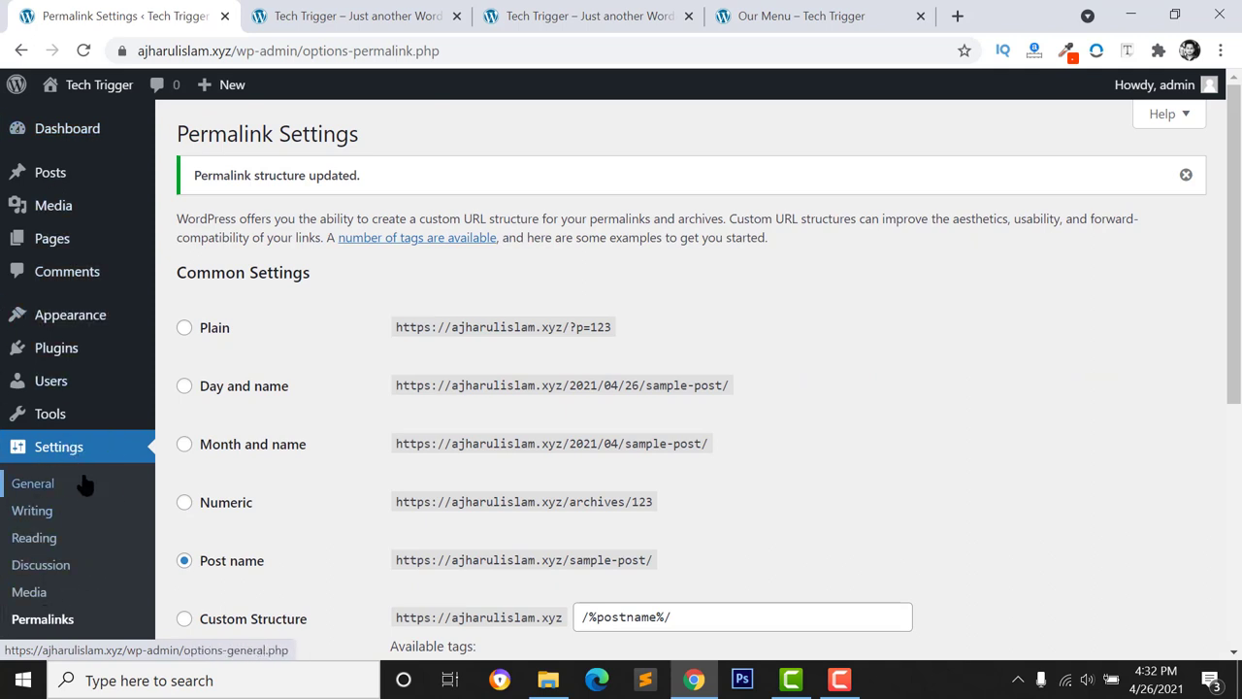
Examine the demo site's Our Menu page and try an 8:00 PM delivery time for the Beef Burger, returning to the site admin
mouse_move(145, 354)
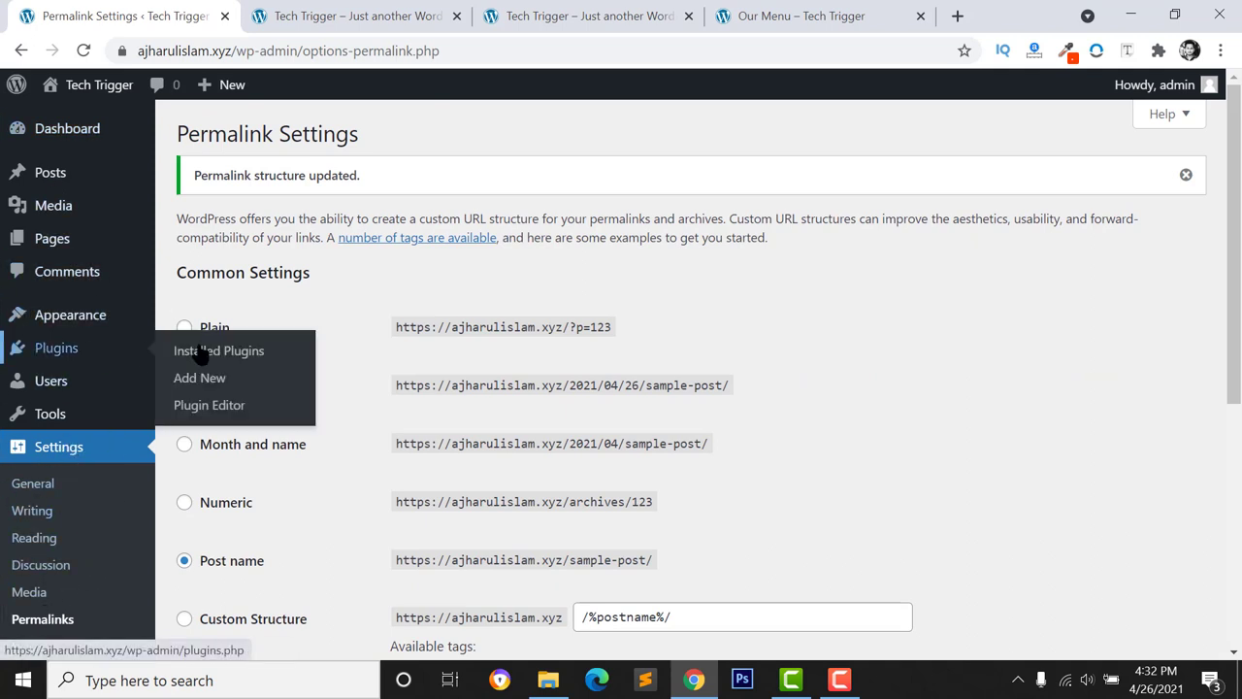
left_click(735, 13)
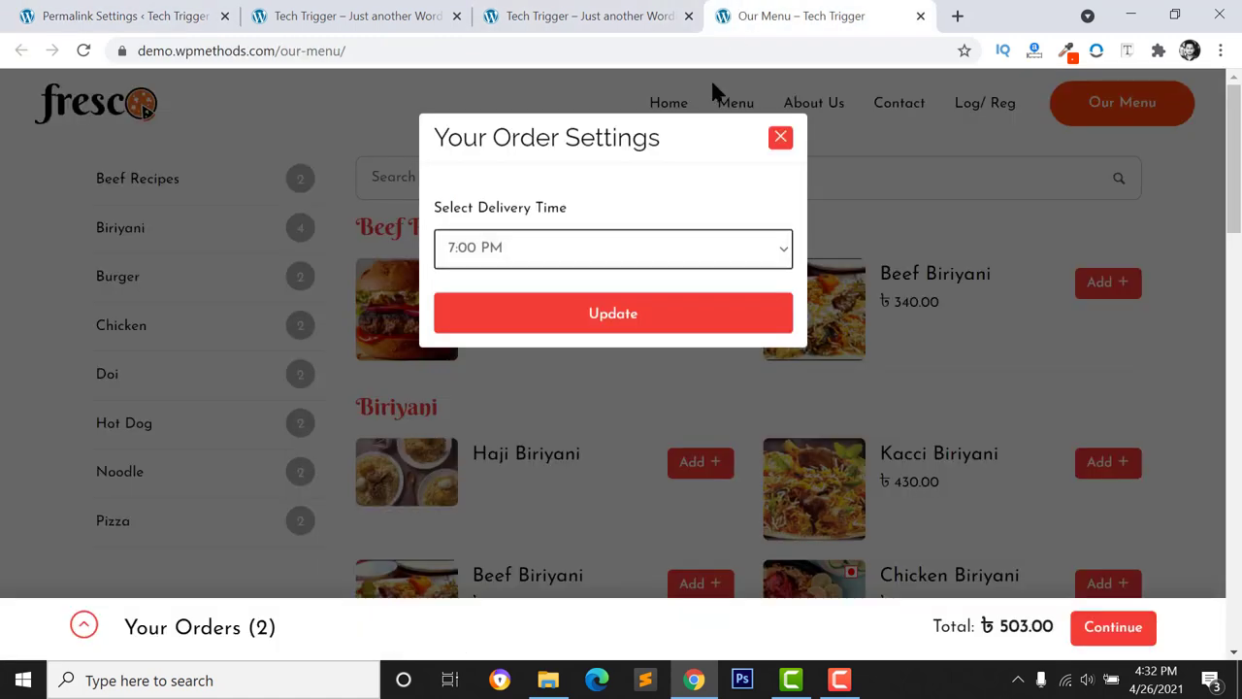
left_click(781, 137)
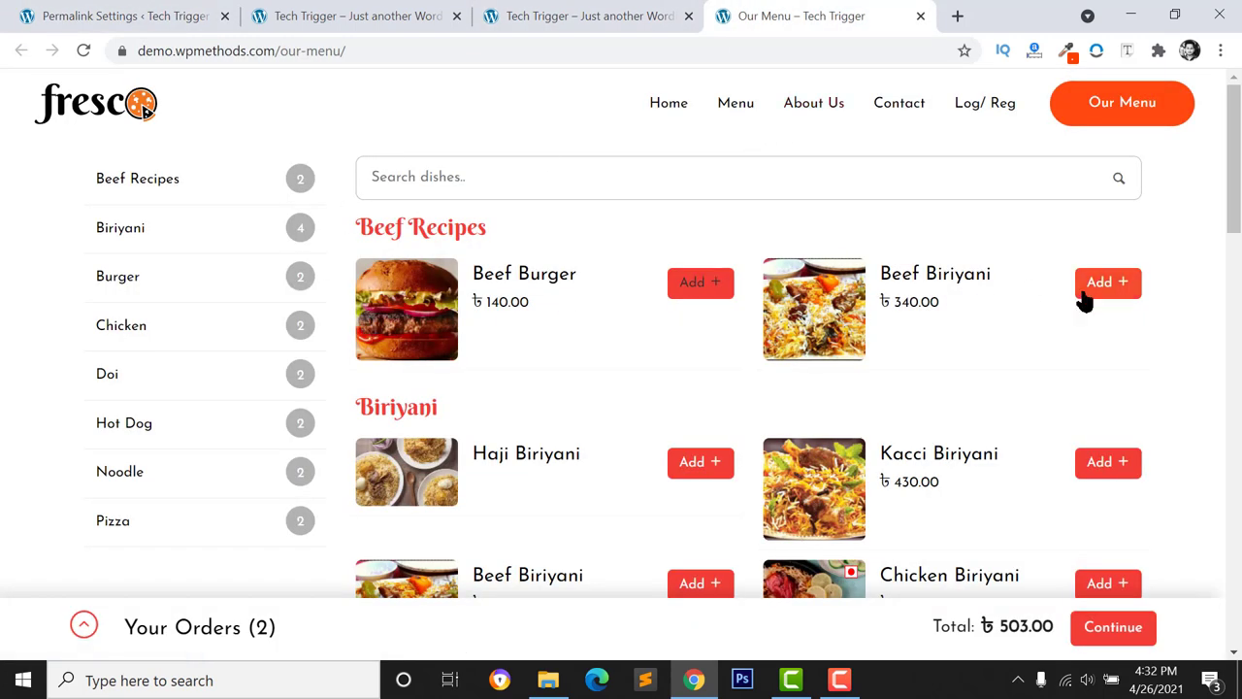
scroll(1044, 364, "down", 2)
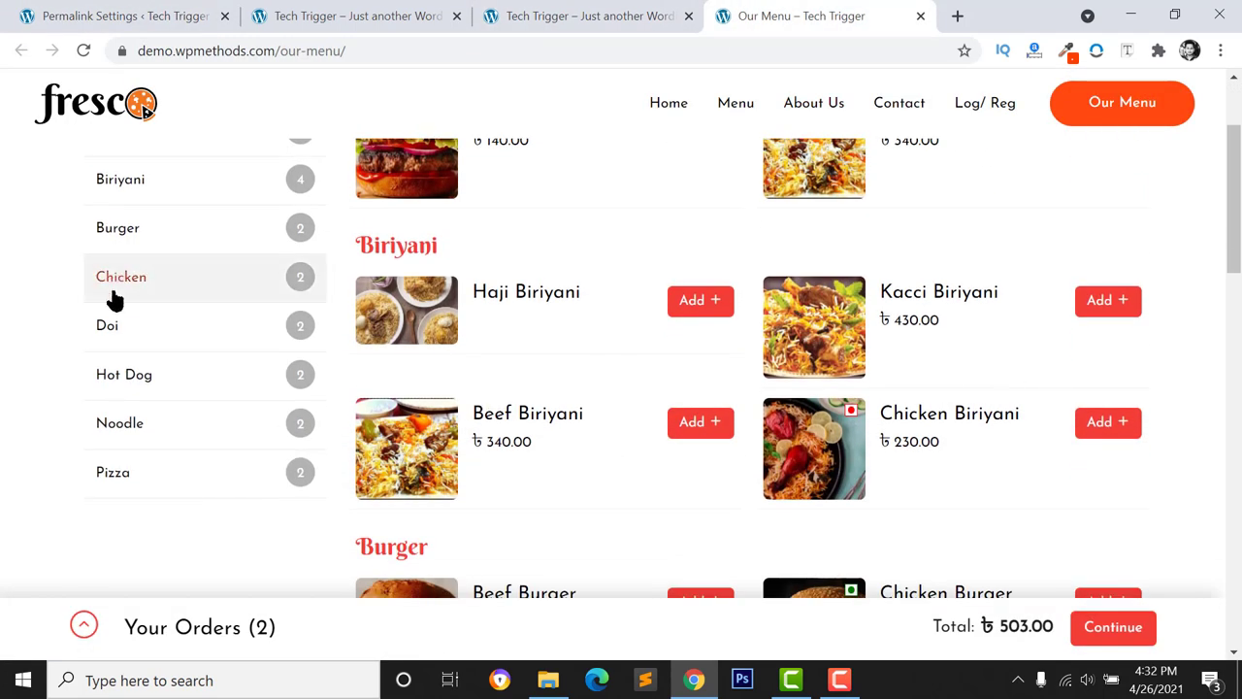
scroll(961, 301, "up", 2)
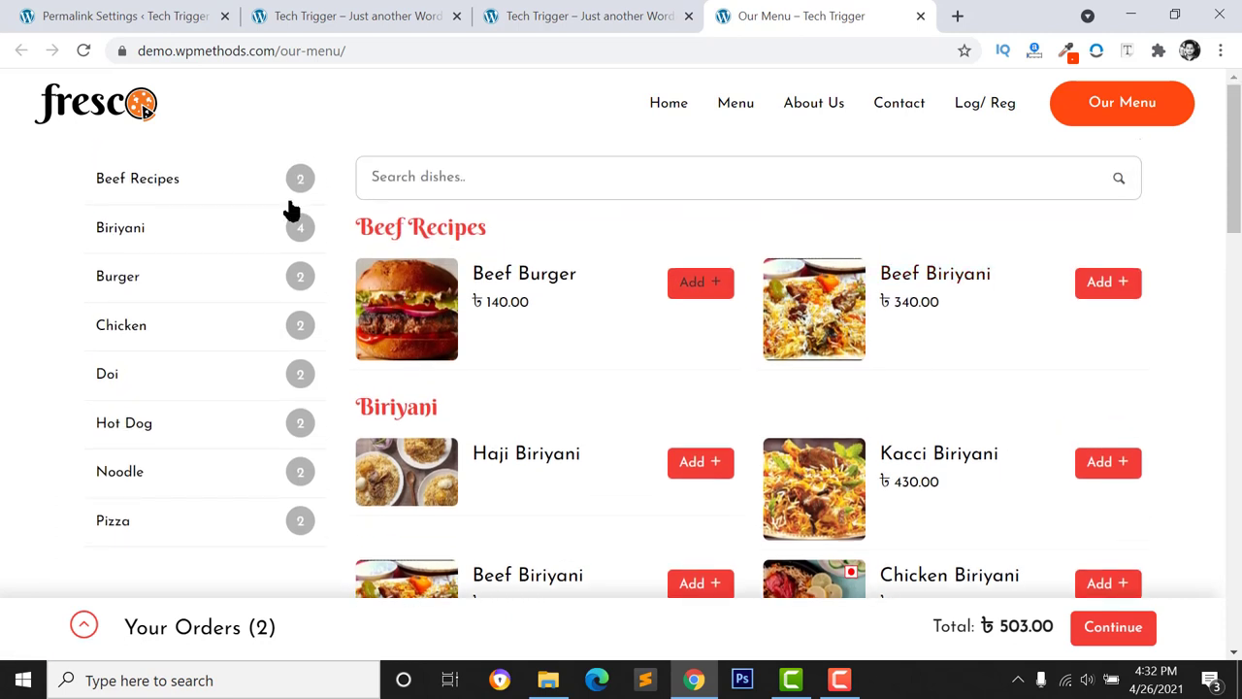
left_click(712, 286)
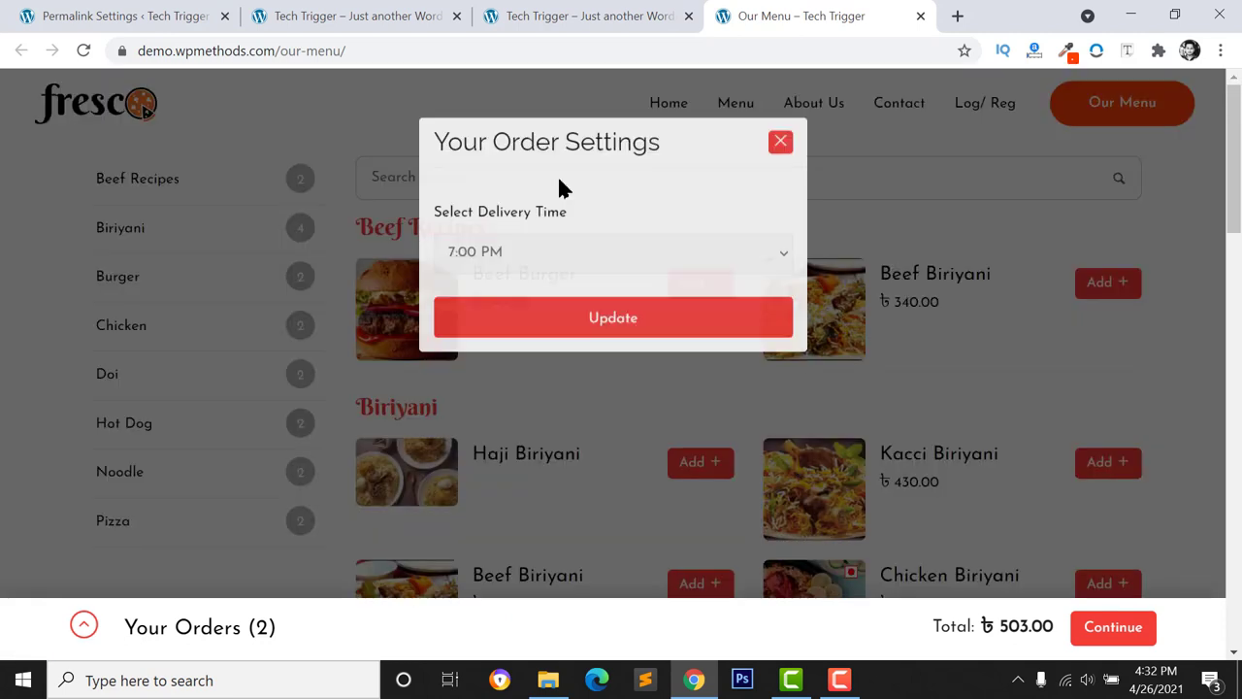
left_click(615, 258)
left_click(563, 385)
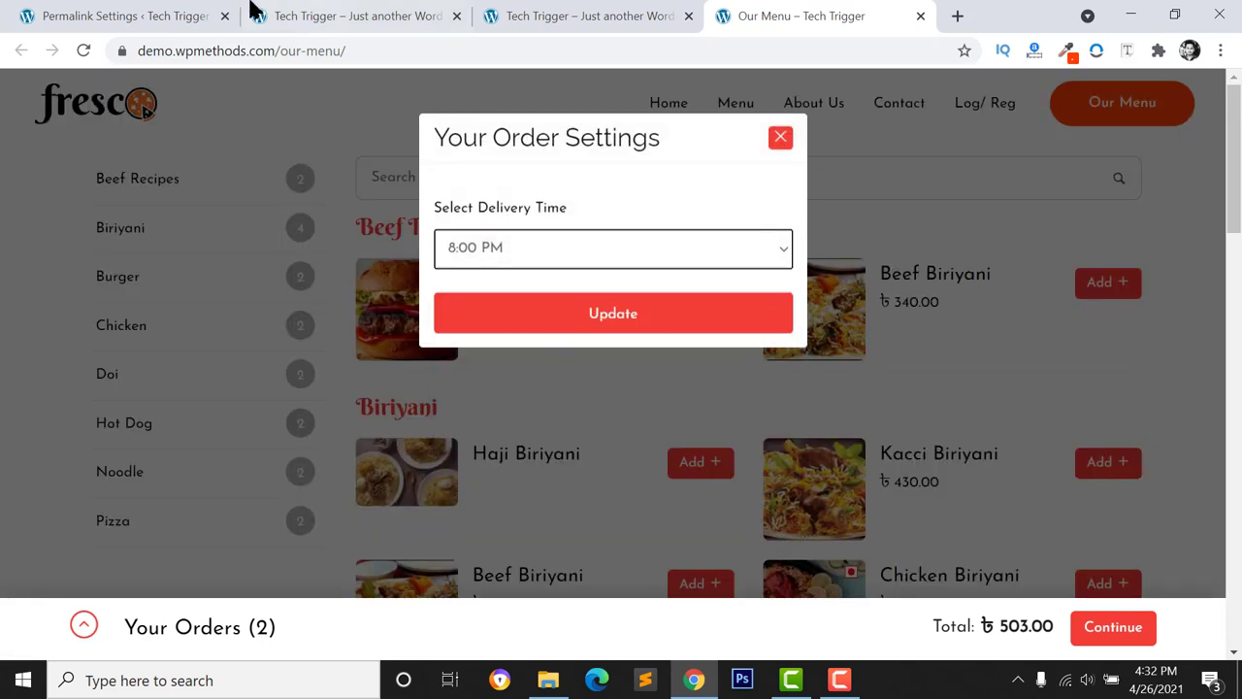
left_click(129, 27)
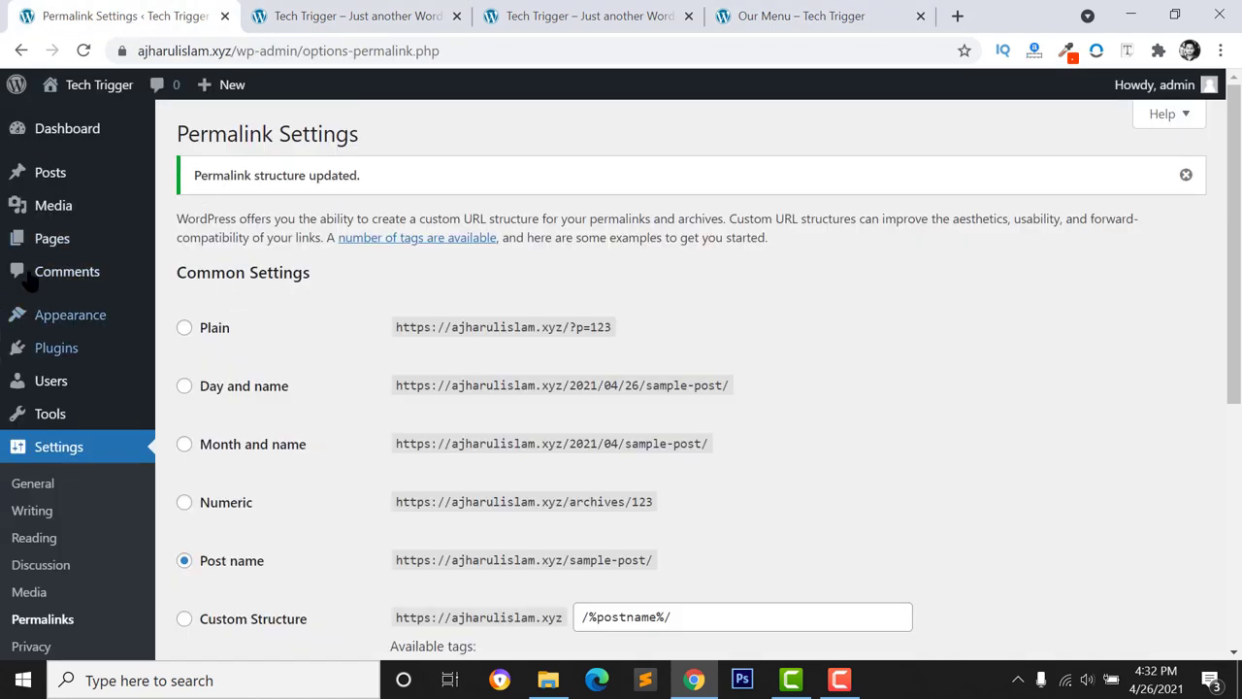
Search the plugin directory for "food store", and install and activate Food Store – Online Food Delivery & Pickup
mouse_move(30, 332)
mouse_move(68, 356)
left_click(199, 379)
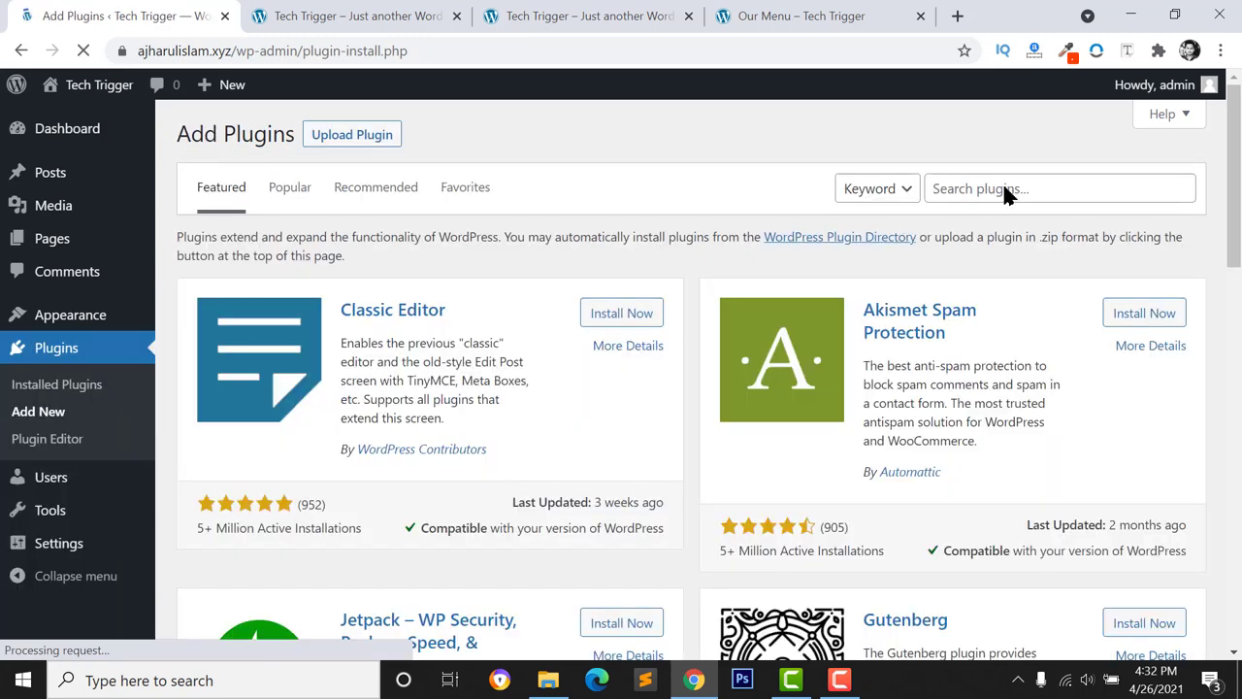
left_click(994, 193)
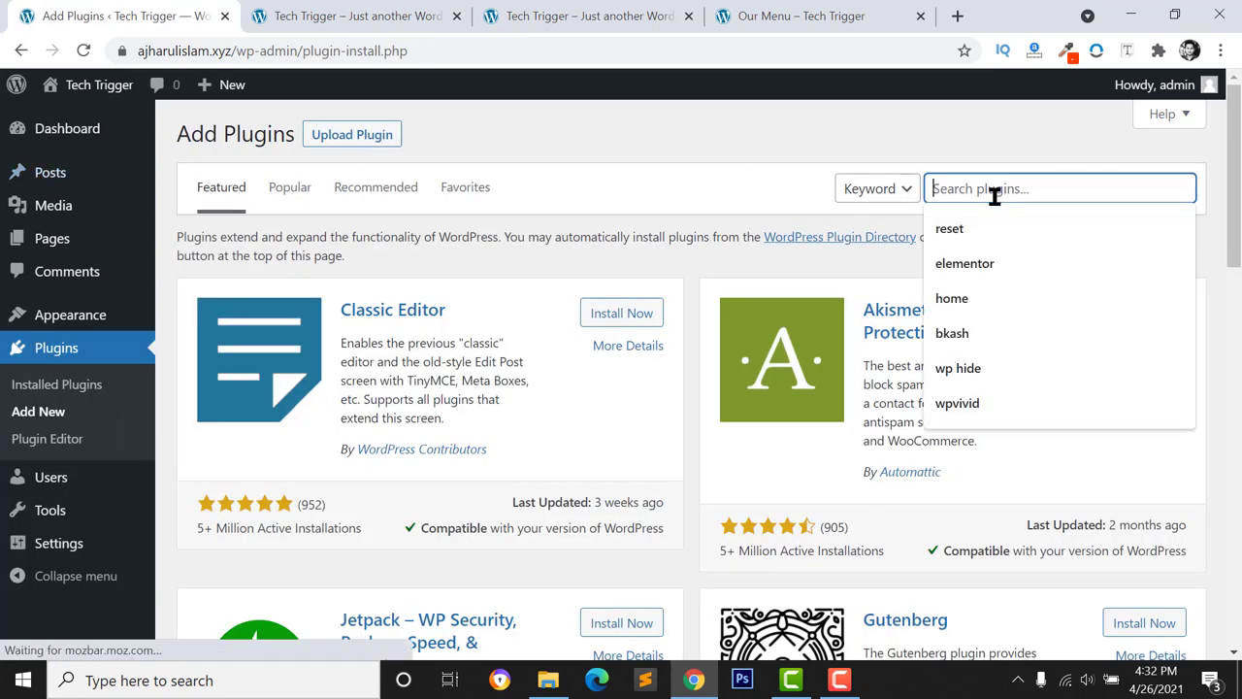
type("food store")
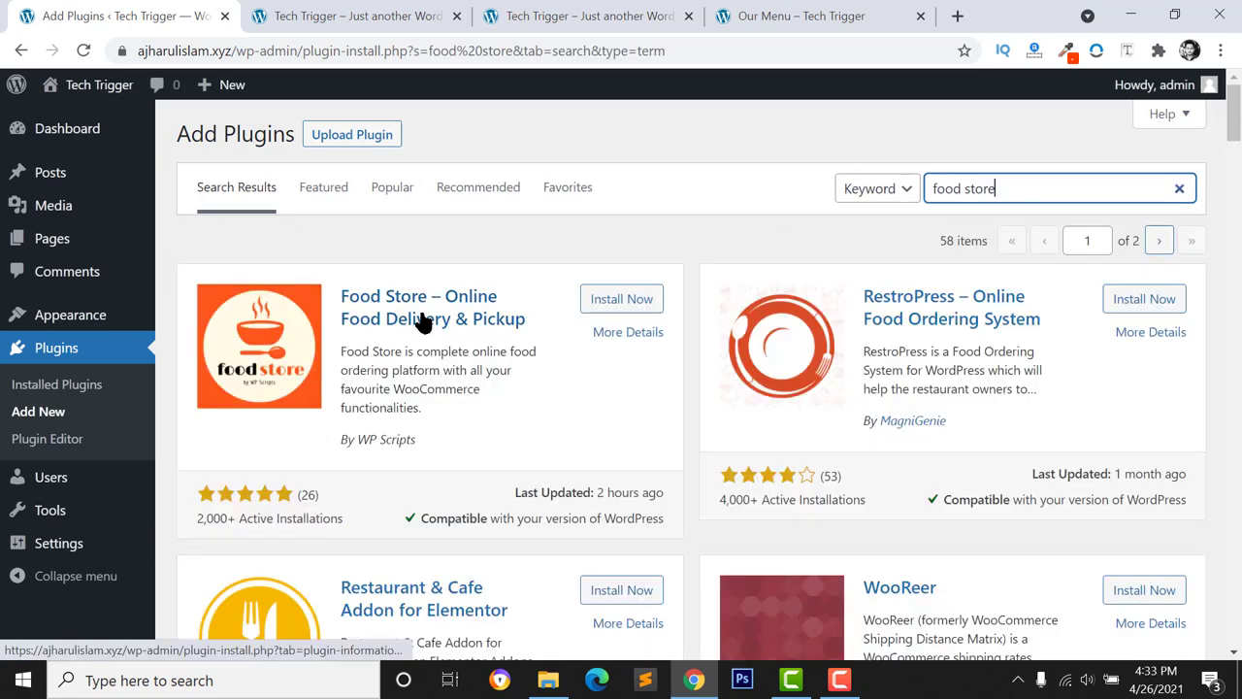
left_click_drag(356, 440, 425, 444)
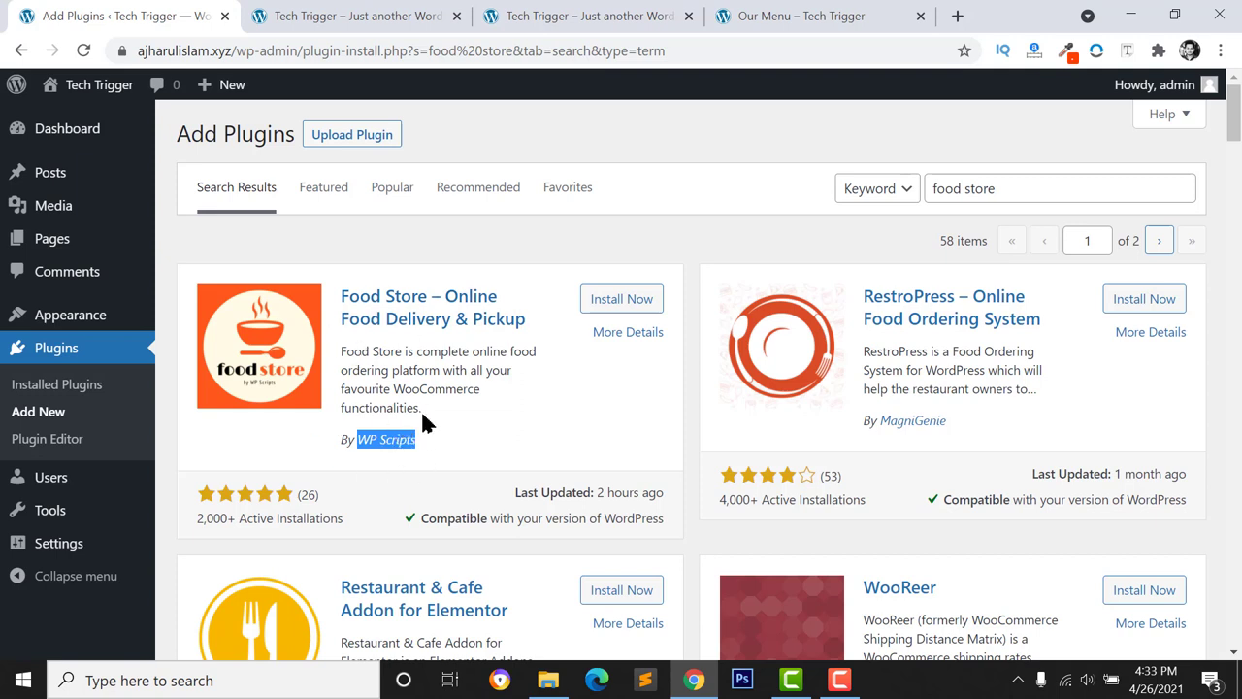
left_click(606, 300)
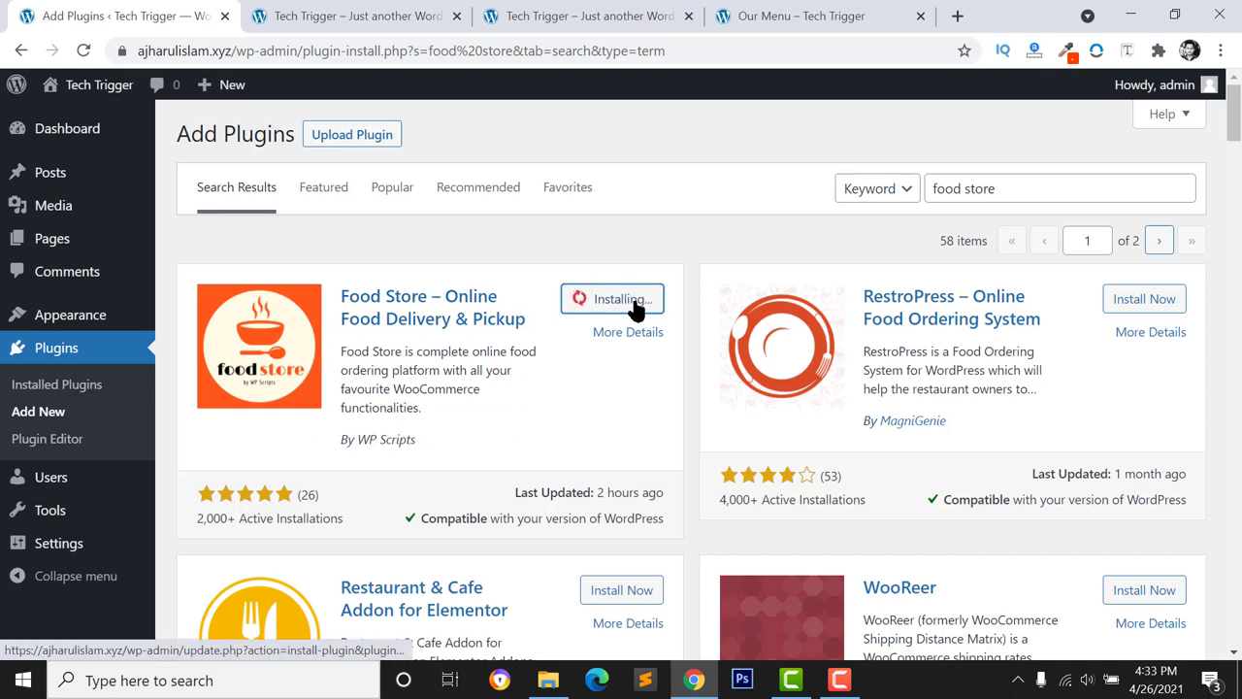
left_click(631, 301)
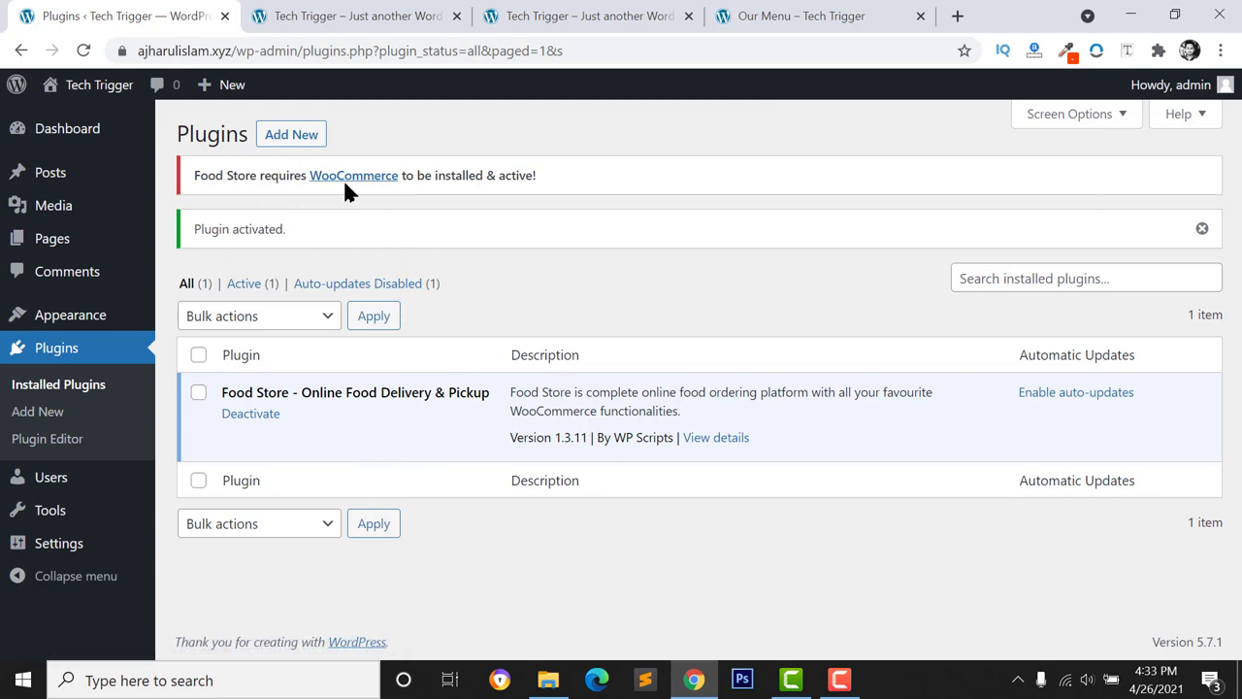
Install and activate the WooCommerce plugin that Food Store requires
left_click(376, 176)
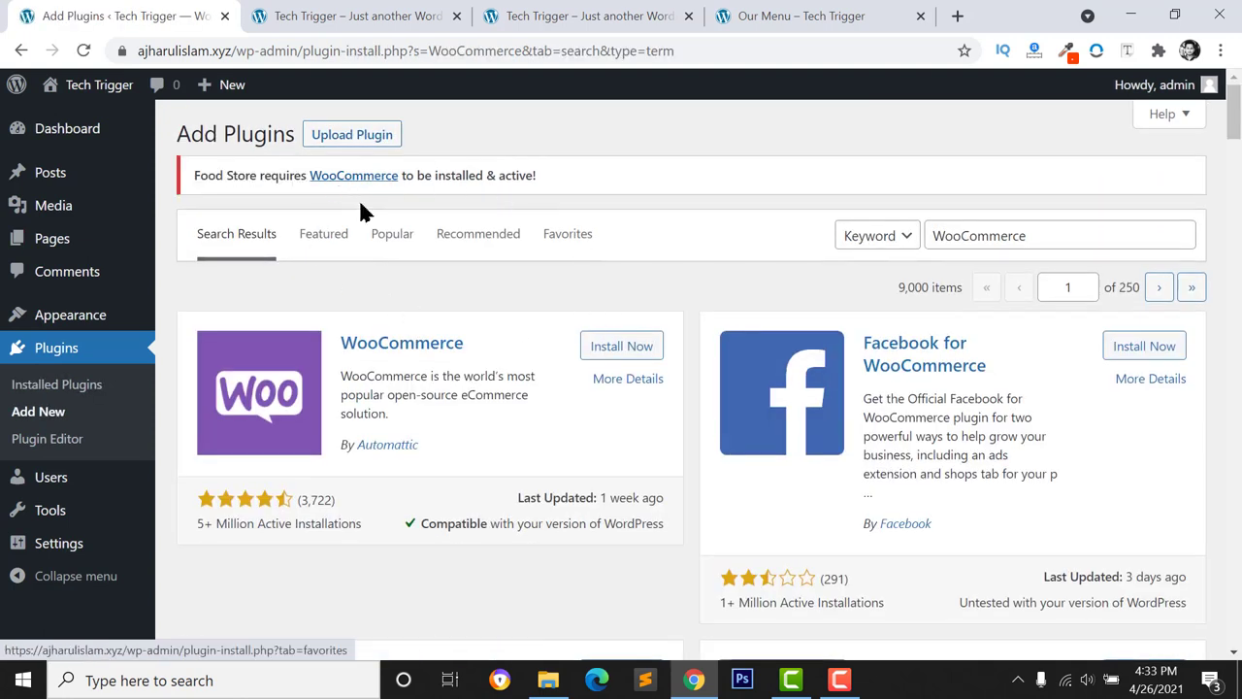
left_click(596, 349)
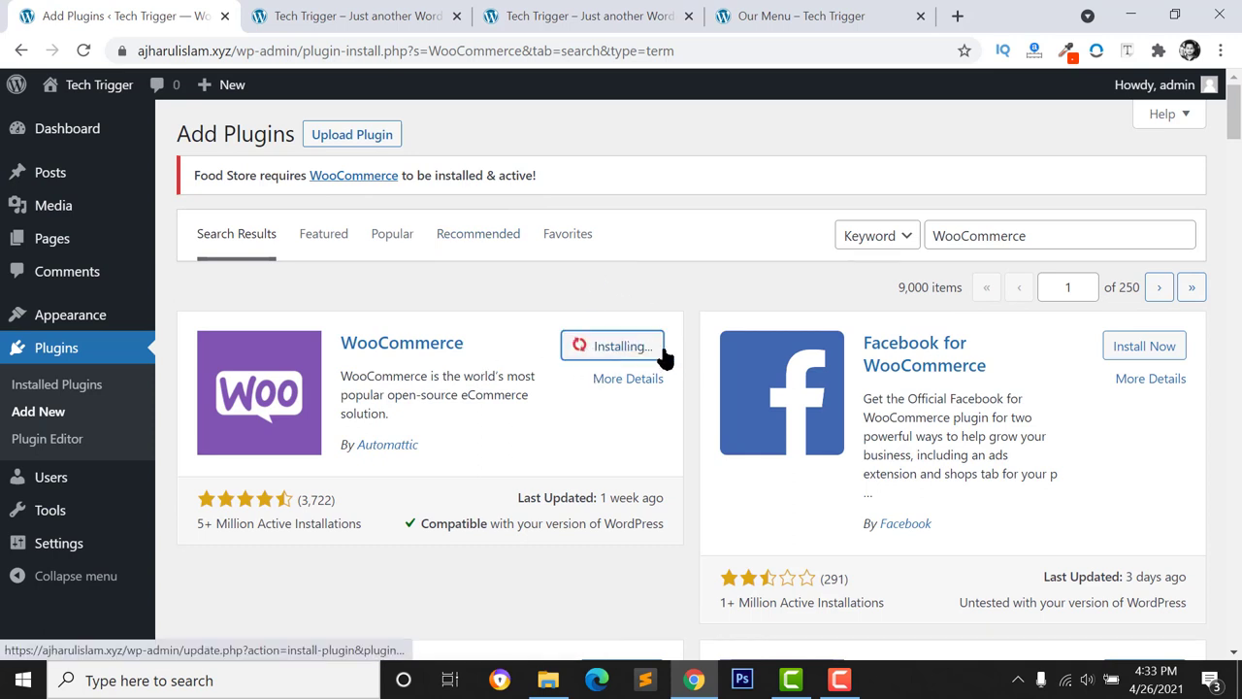
left_click(609, 348)
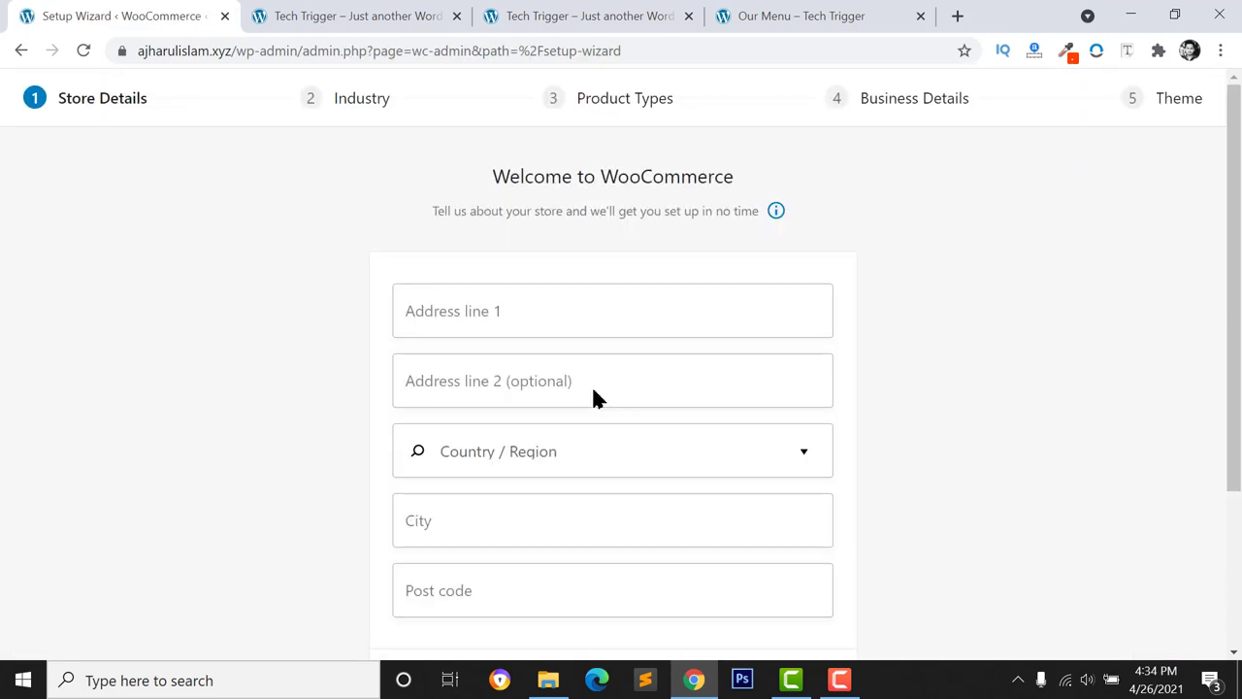
Fill in both store address lines of the WooCommerce setup wizard with the saved house and road address
scroll(596, 403, "down", 2)
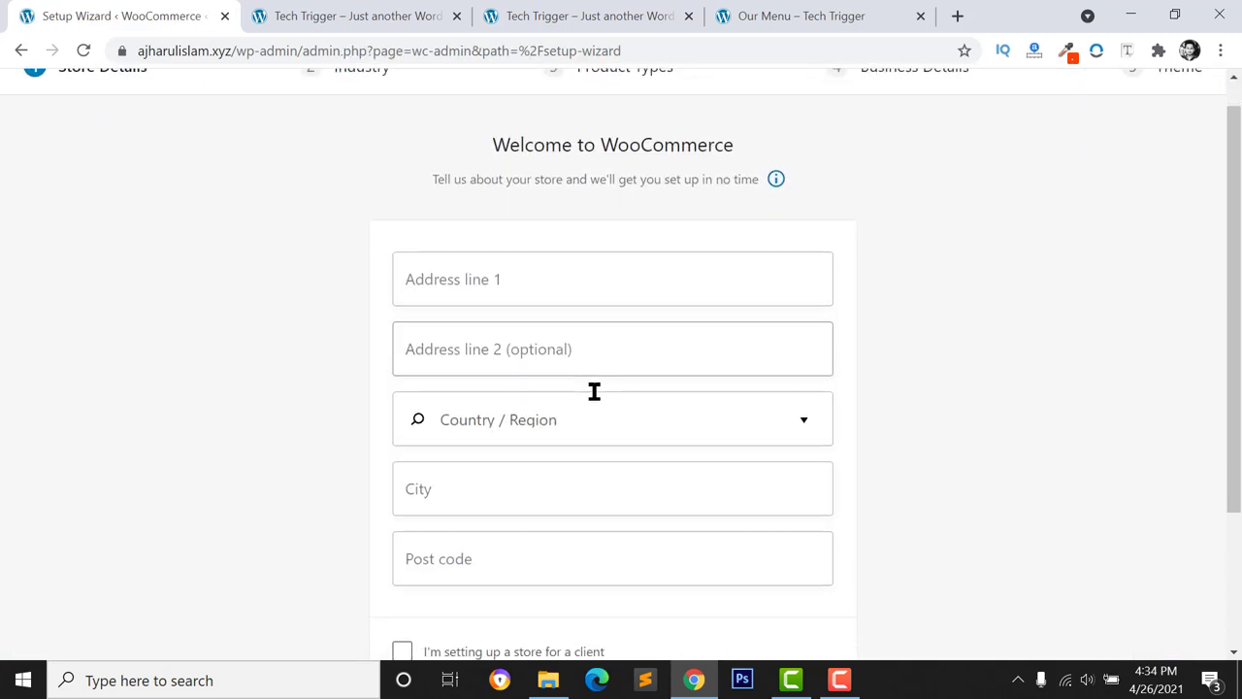
scroll(596, 412, "up", 1)
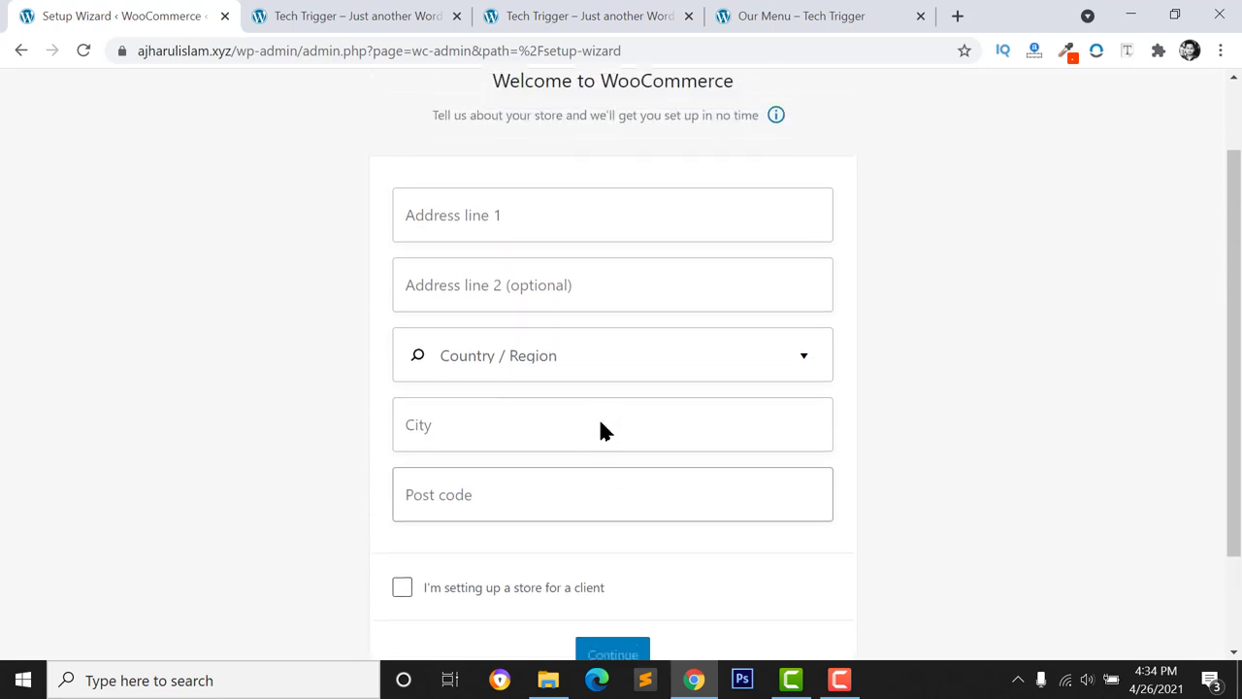
left_click(472, 254)
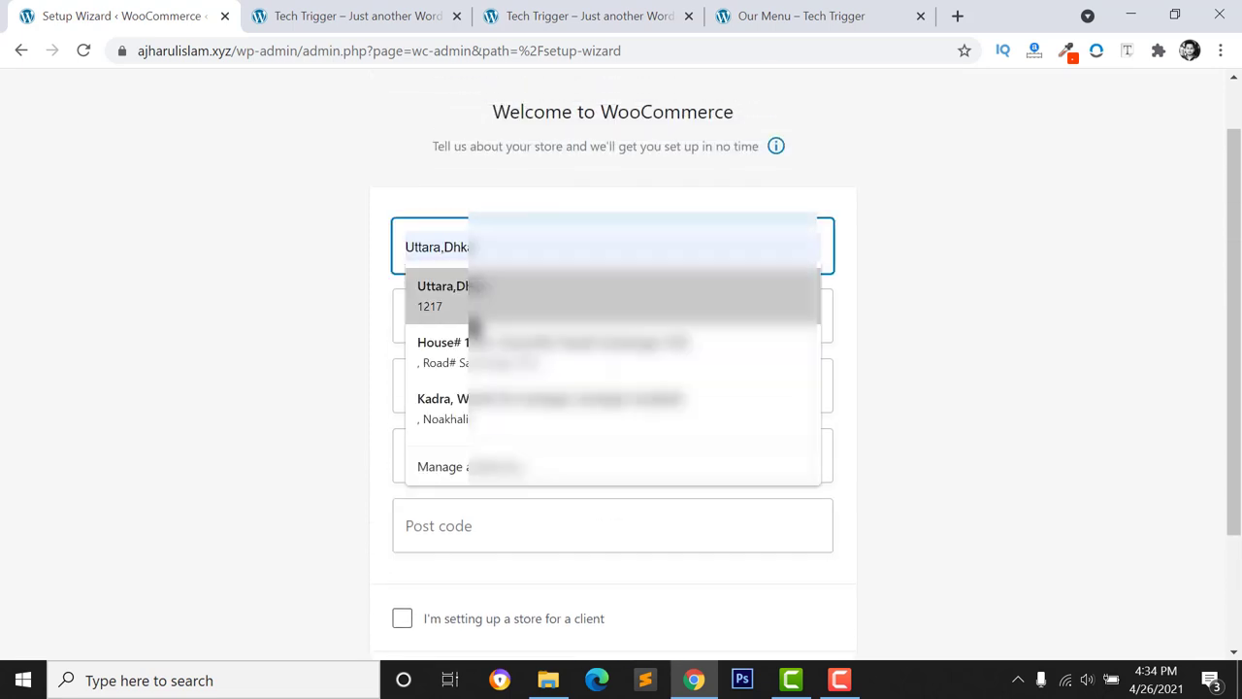
left_click(490, 350)
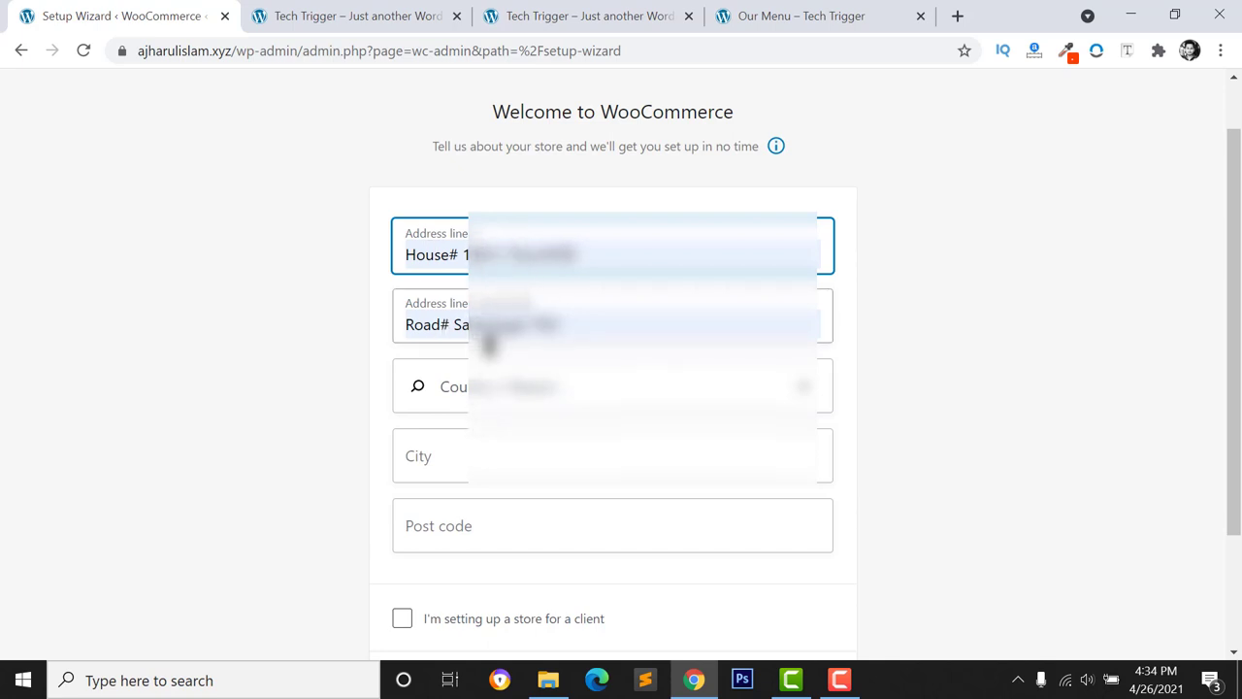
Set the store's country/region to Bangladesh — Dhaka and enter the store's city and post code
left_click(791, 403)
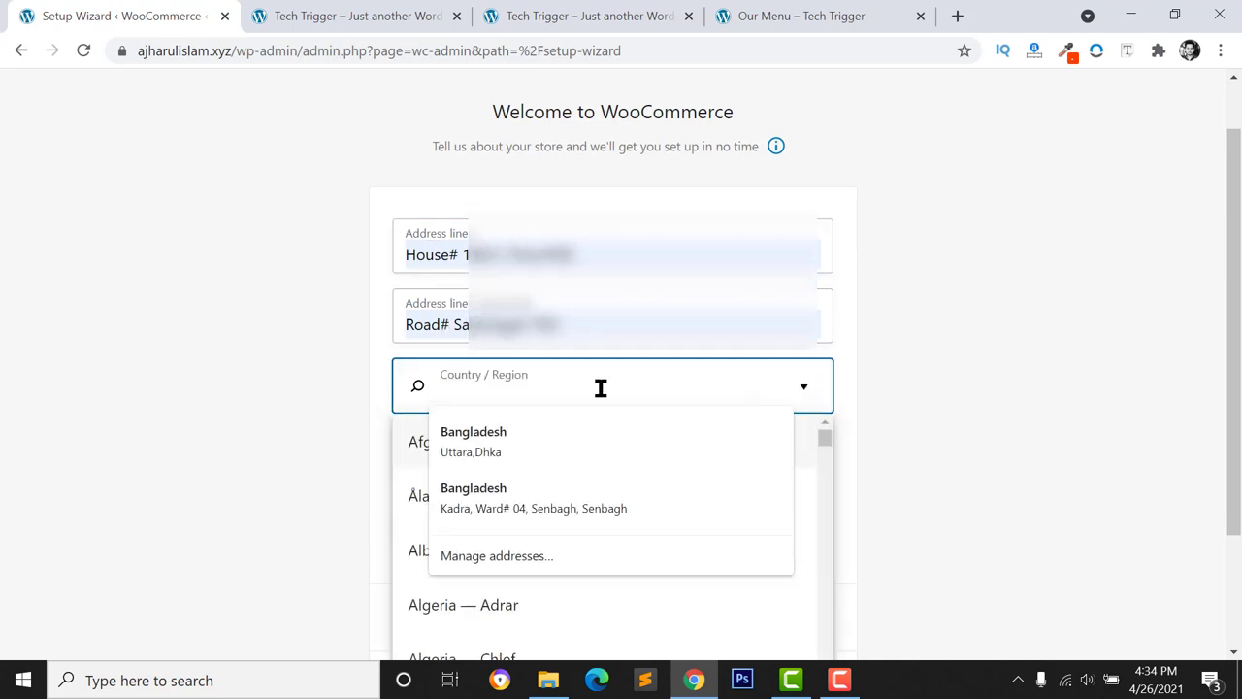
type("dhaka")
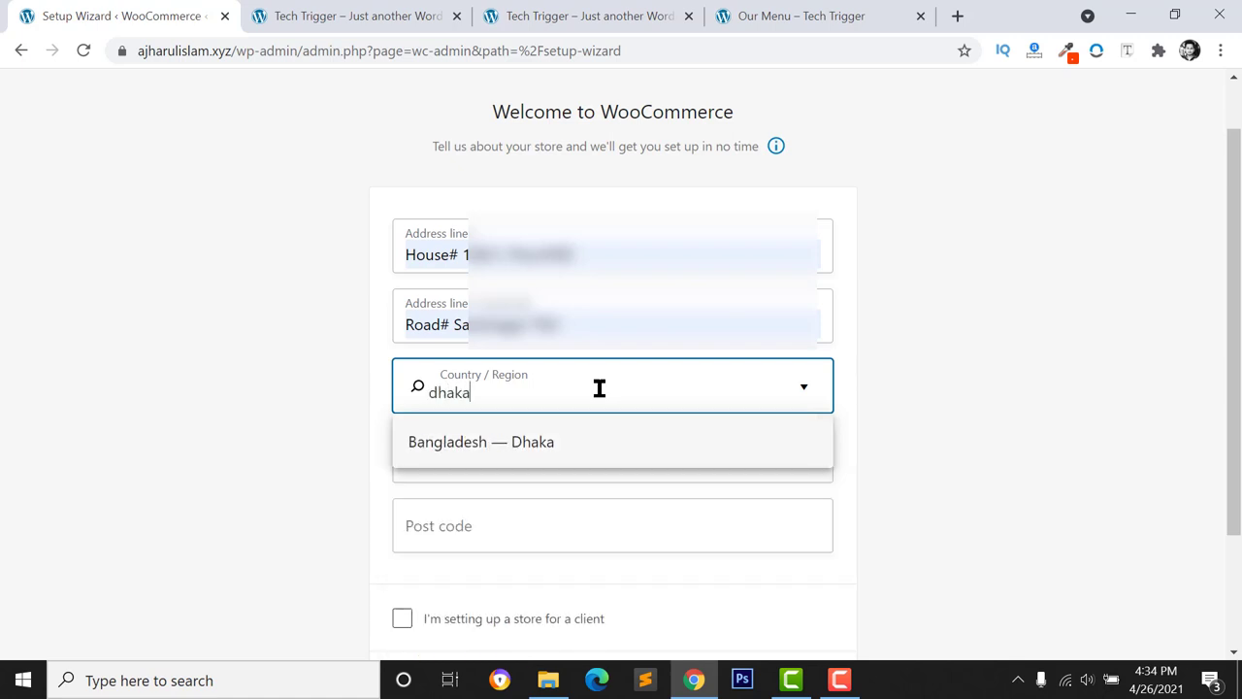
left_click(531, 451)
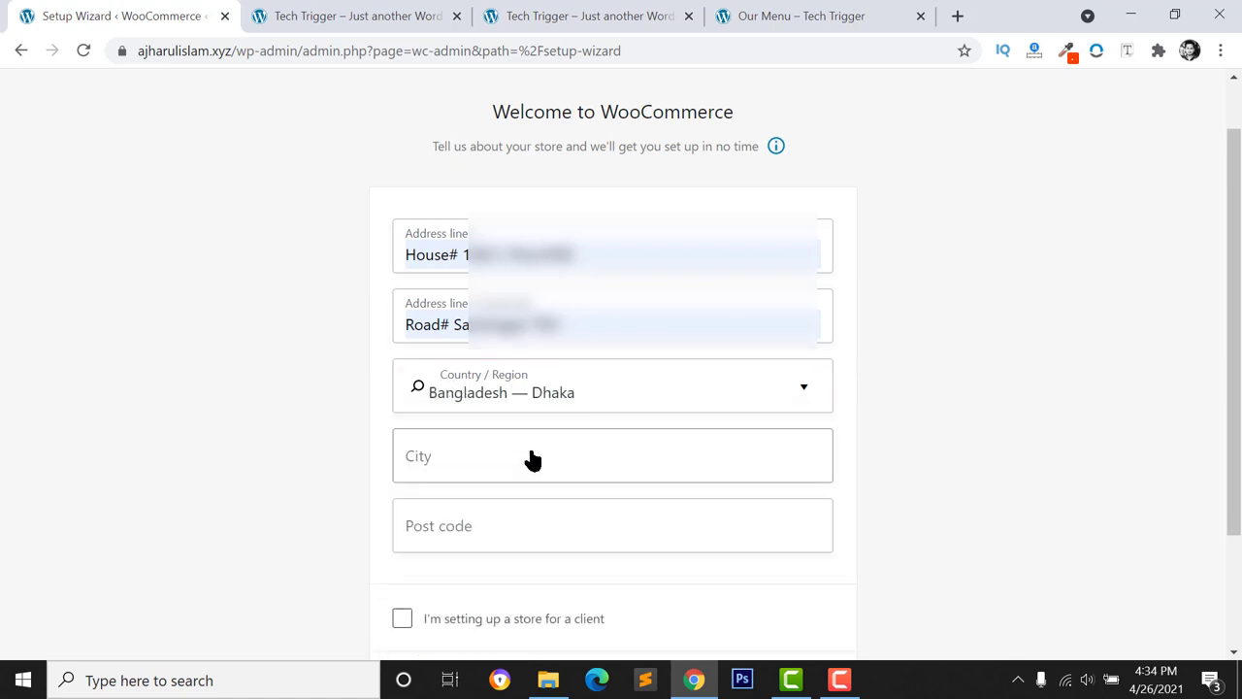
left_click(437, 451)
type("Dhaka")
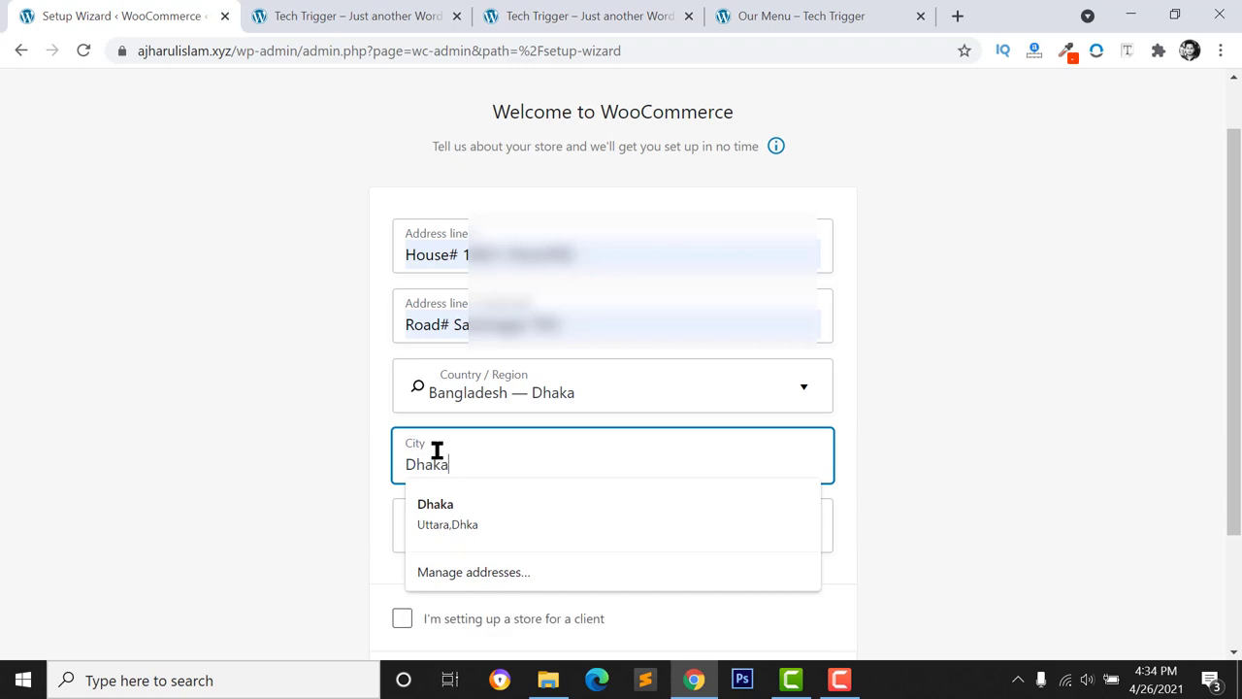
left_click(341, 457)
left_click(411, 529)
type("1217")
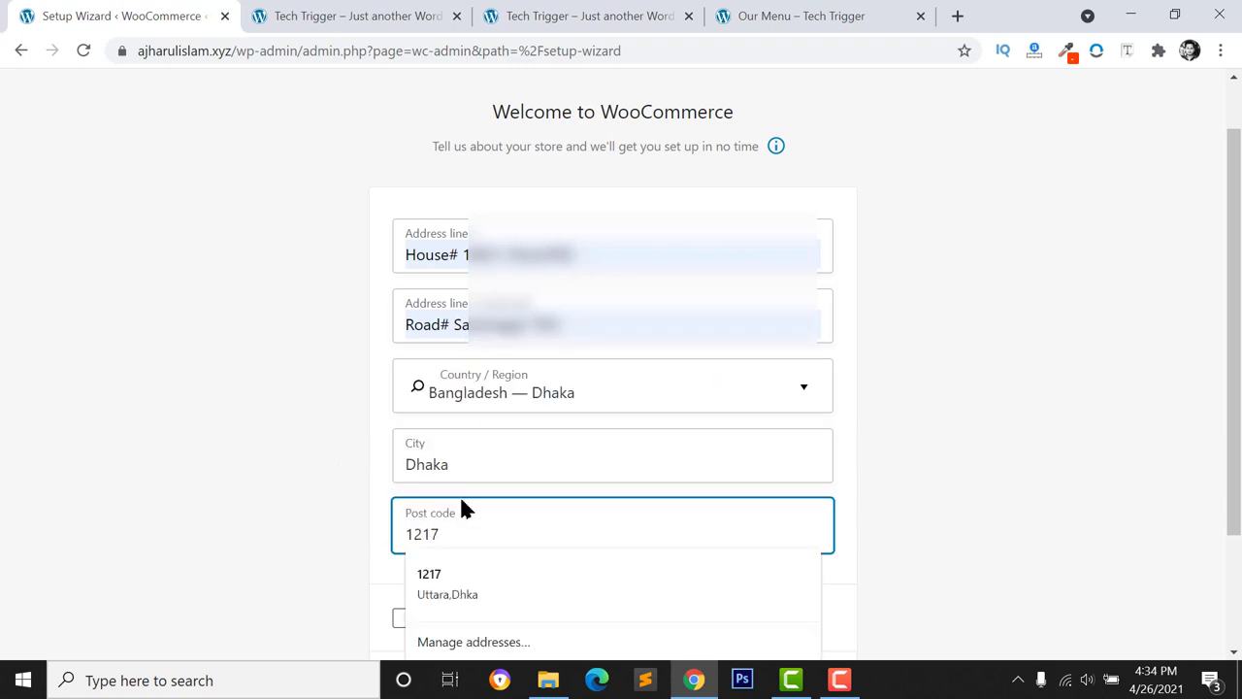
left_click(429, 583)
Submit the store details, decline WooCommerce usage tracking, and bring up the full list of store industries
scroll(436, 534, "down", 2)
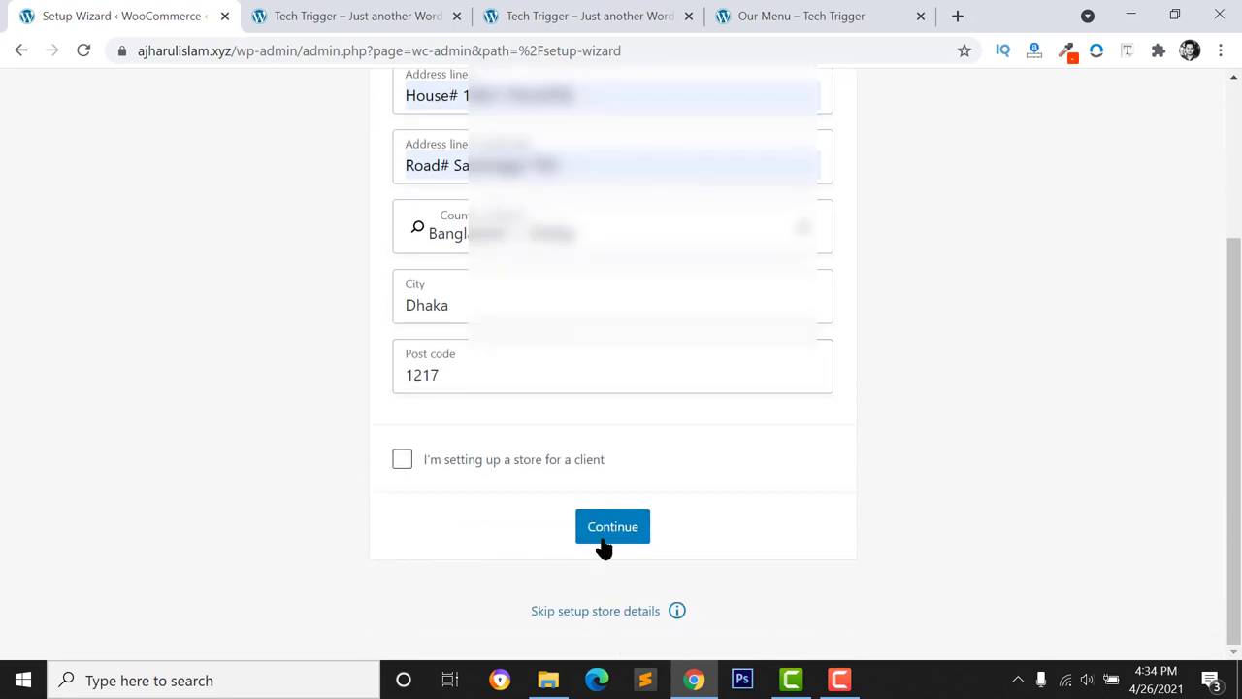
left_click(594, 534)
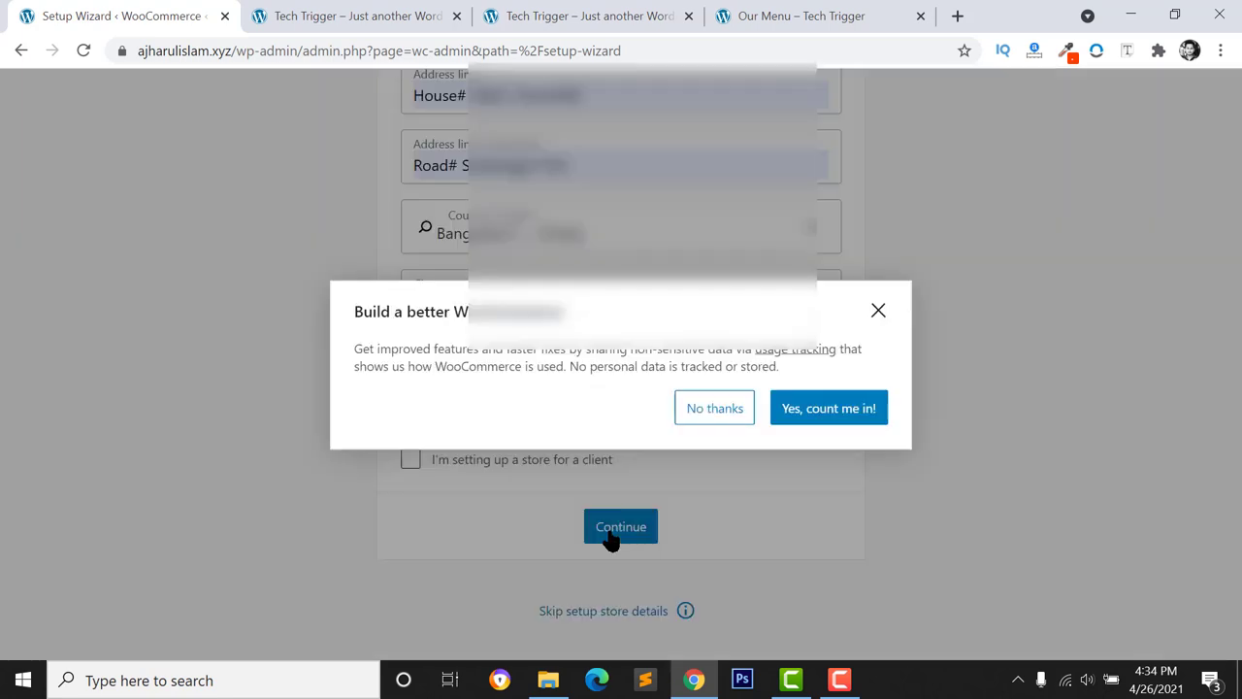
left_click(718, 410)
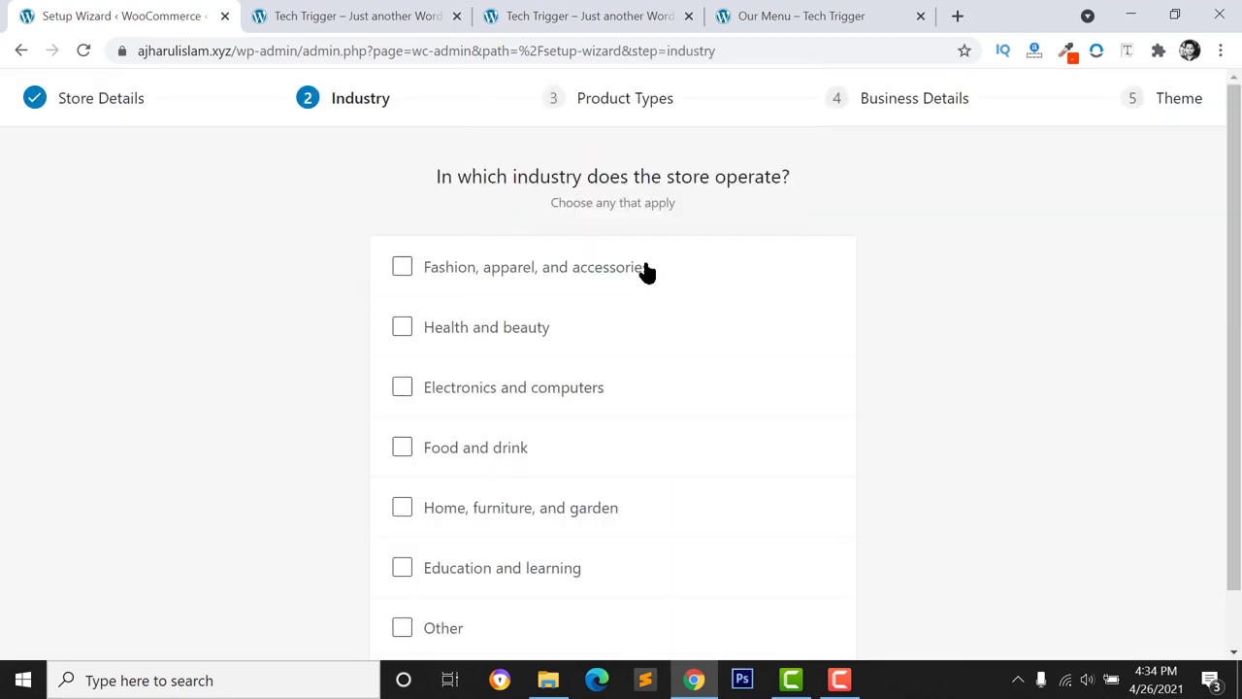
scroll(430, 535, "down", 1)
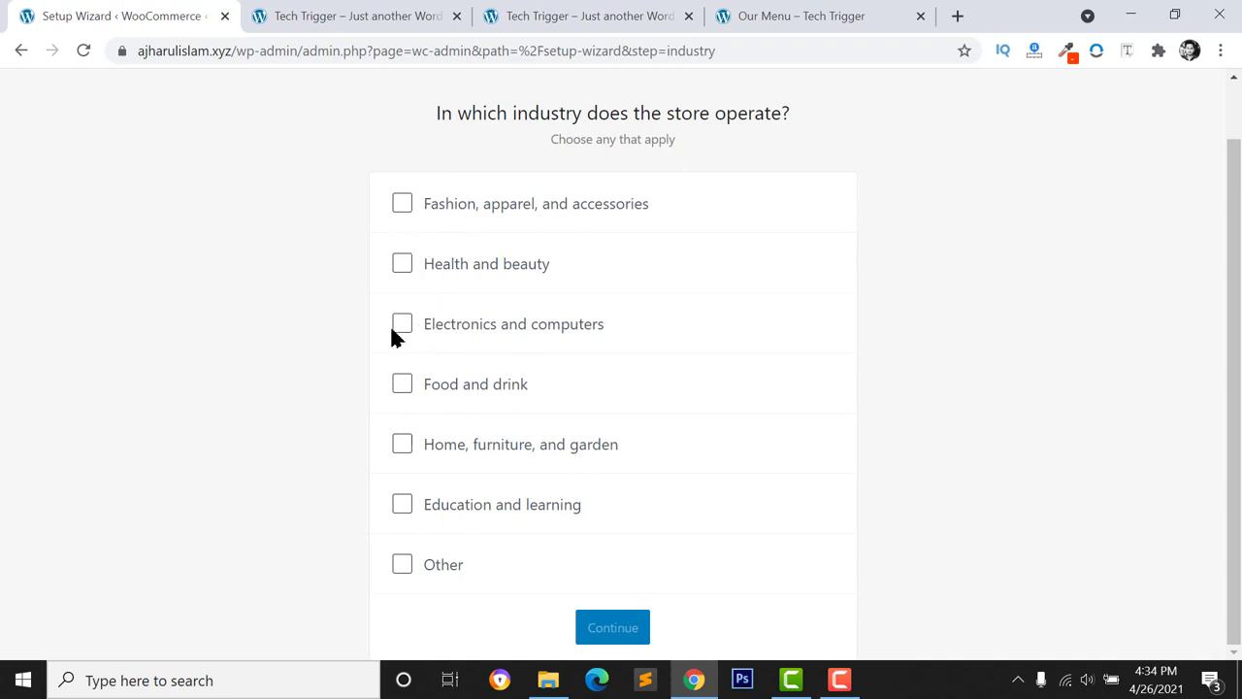
Choose Food and drink as the store industry and submit the product types with only Physical products selected
left_click(401, 391)
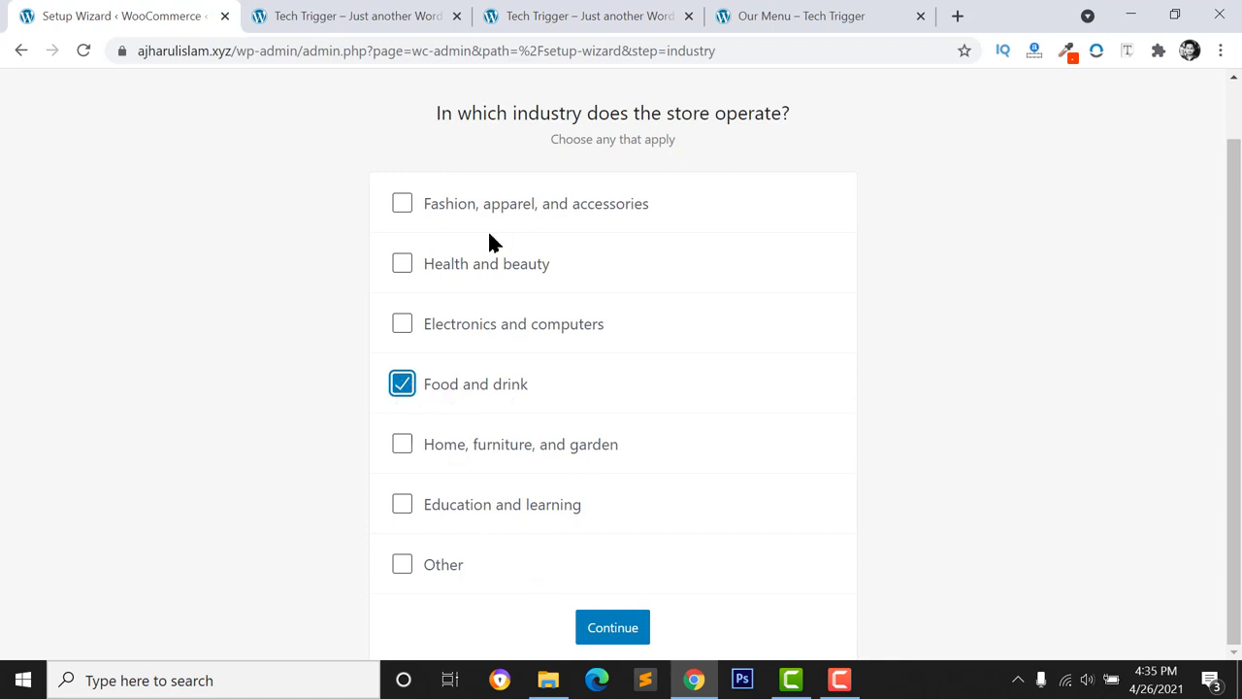
left_click(612, 627)
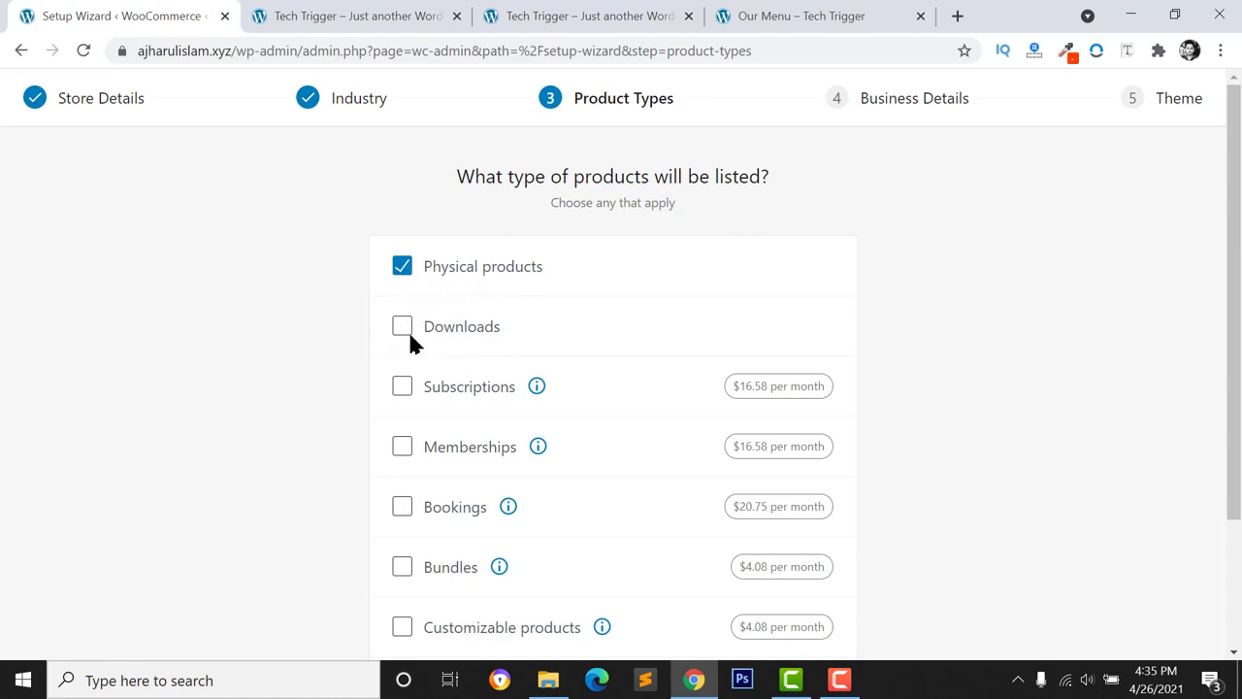
scroll(441, 355, "down", 2)
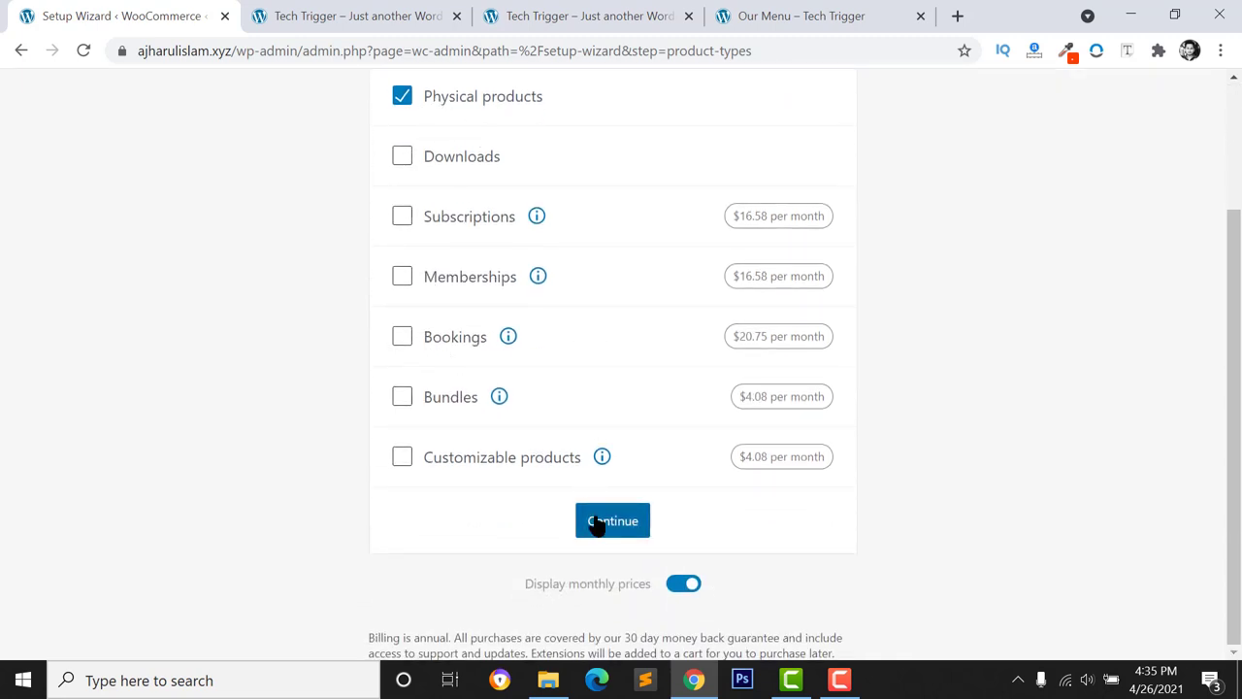
left_click(635, 519)
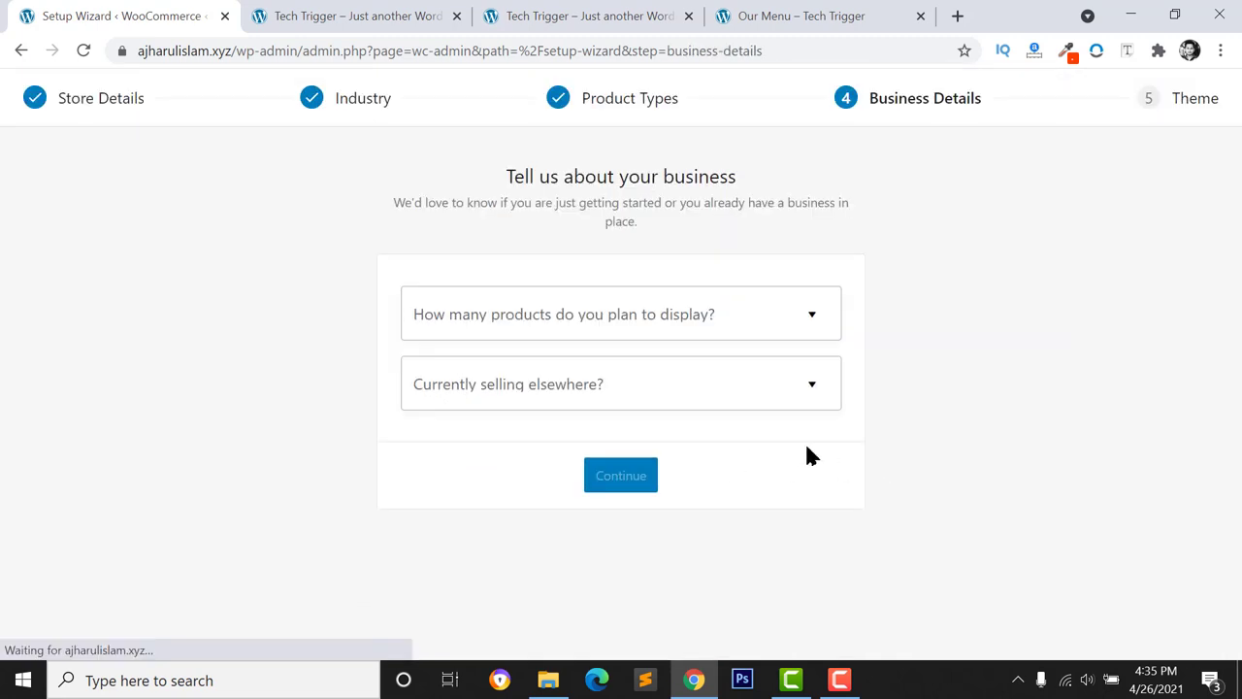
Set the number of products planned for display to 1,000+ and answer No to currently selling elsewhere
left_click(659, 325)
left_click(437, 587)
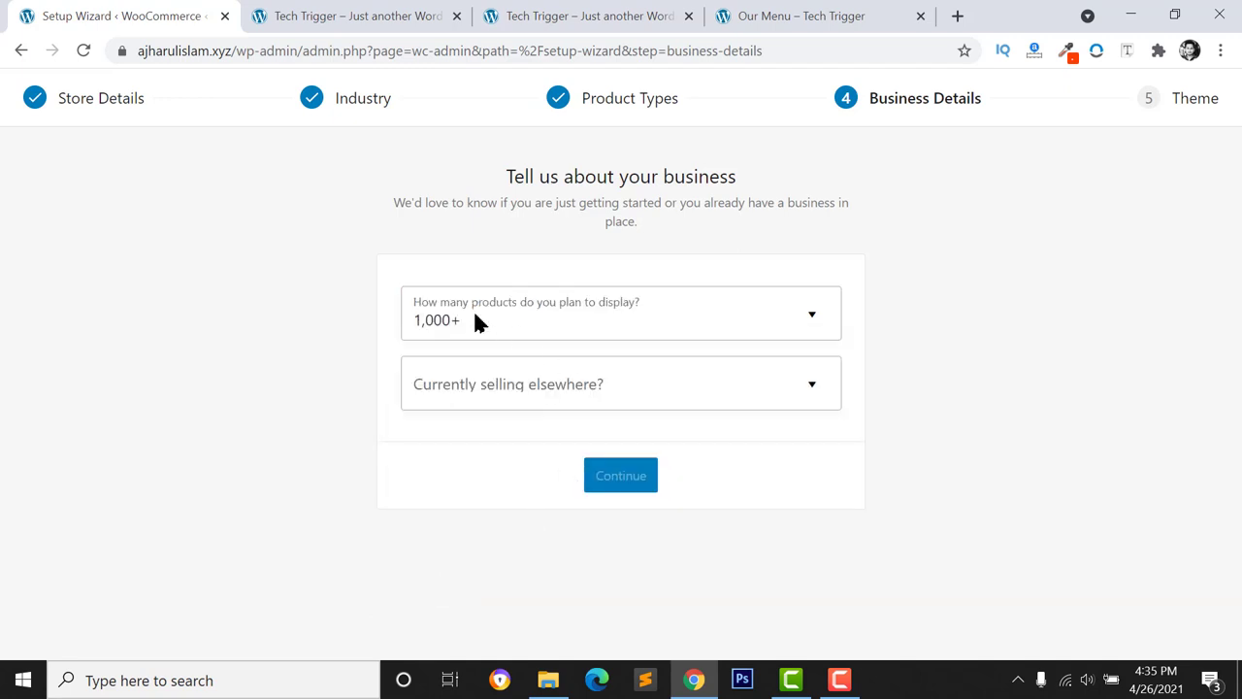
left_click(644, 384)
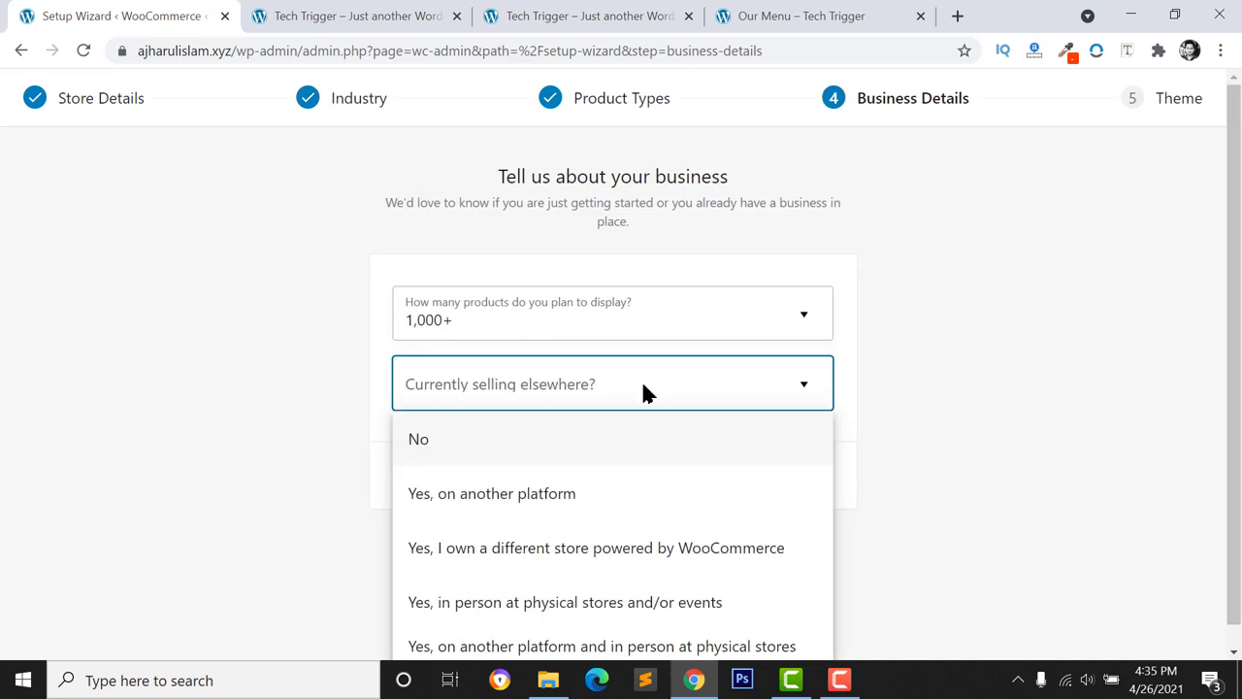
left_click(456, 448)
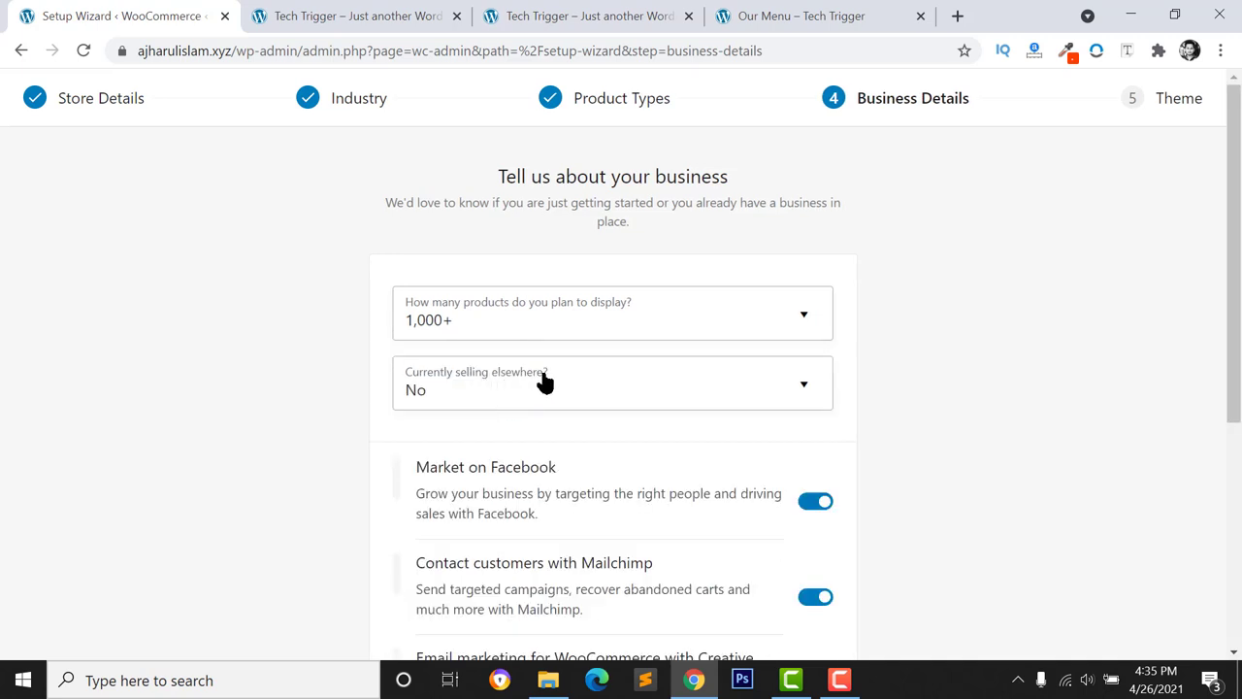
Turn off the Facebook, Mailchimp, Creative Mail and Google Ads extras, and submit the business details
scroll(513, 388, "down", 3)
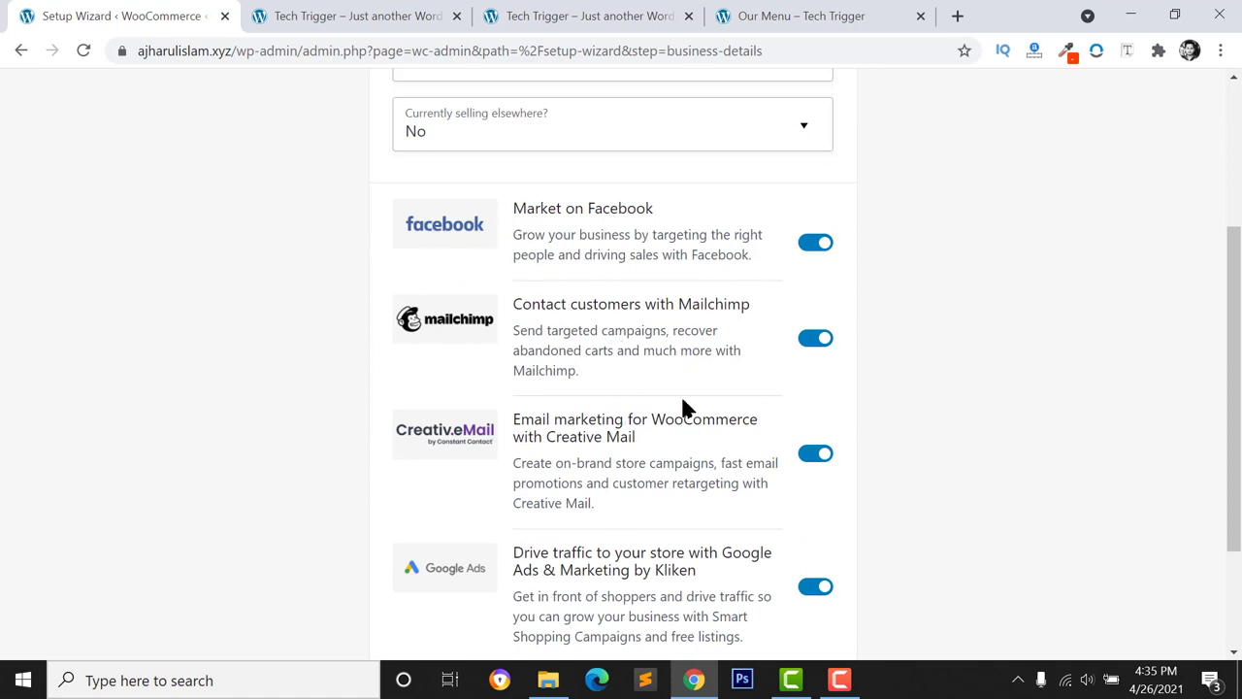
left_click(811, 247)
left_click(805, 342)
left_click(810, 458)
left_click(811, 590)
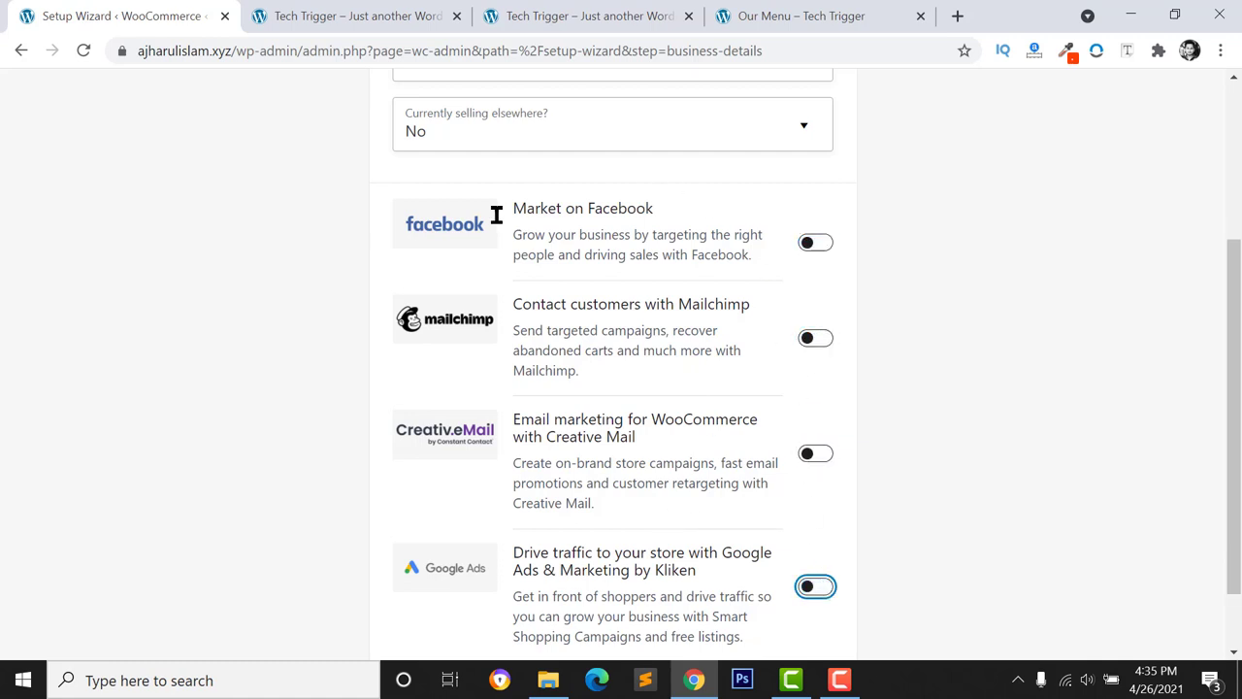
scroll(548, 434, "down", 2)
left_click(613, 629)
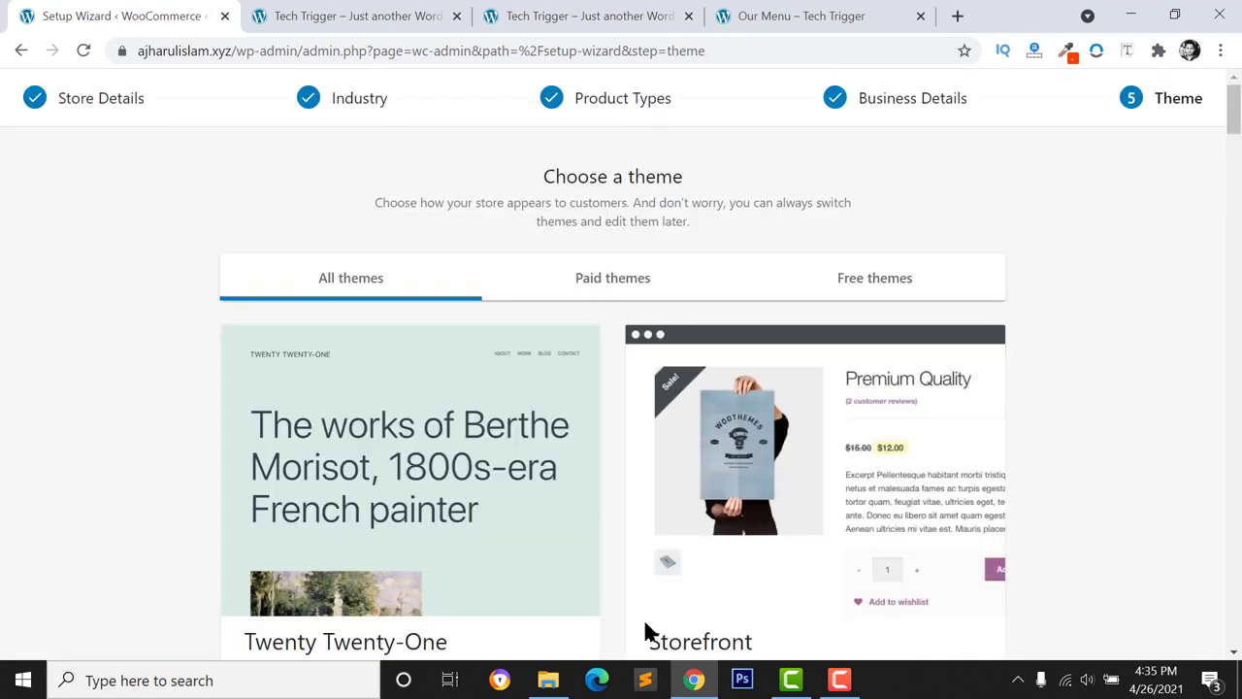
Keep the active Twenty Twenty-One theme and decline the Jetpack and WooCommerce Shipping & Tax offer
scroll(329, 291, "down", 1)
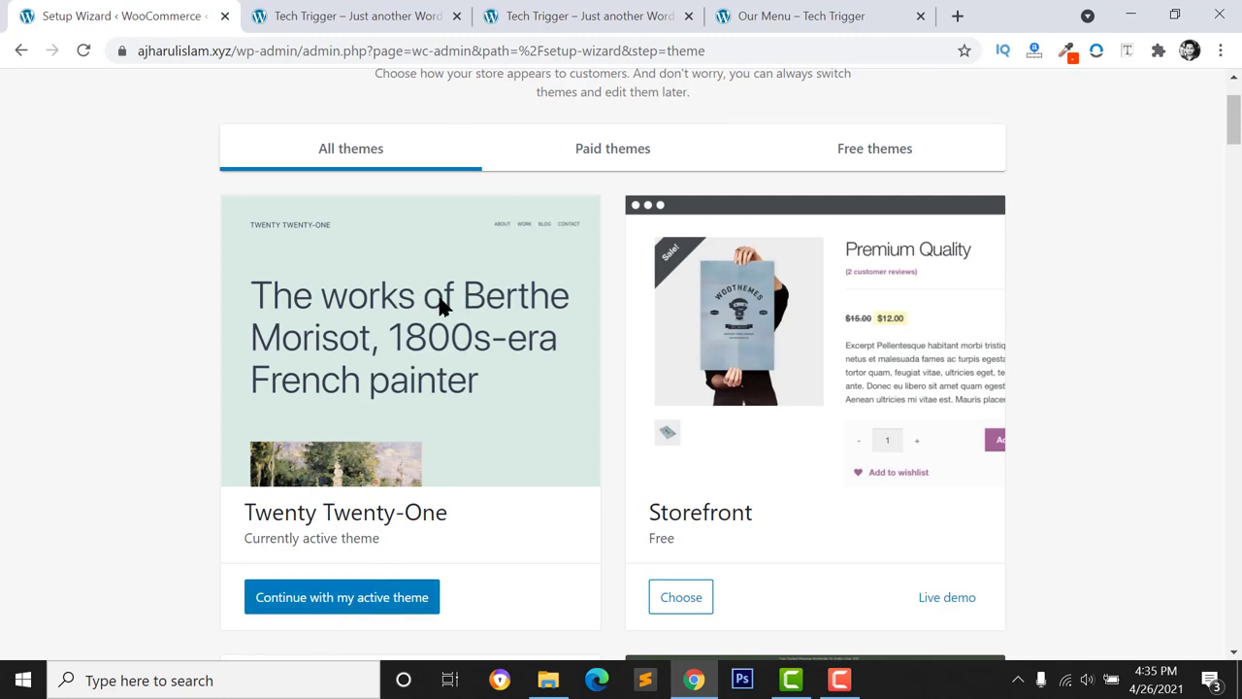
left_click(347, 602)
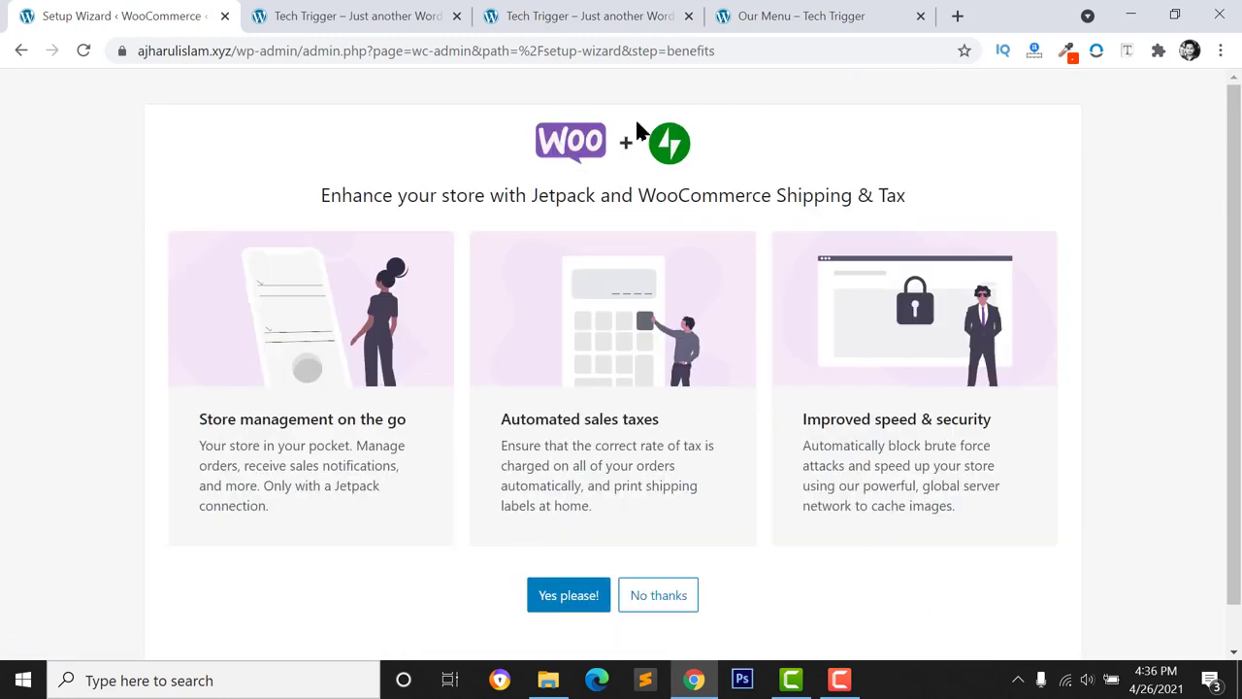
left_click(676, 598)
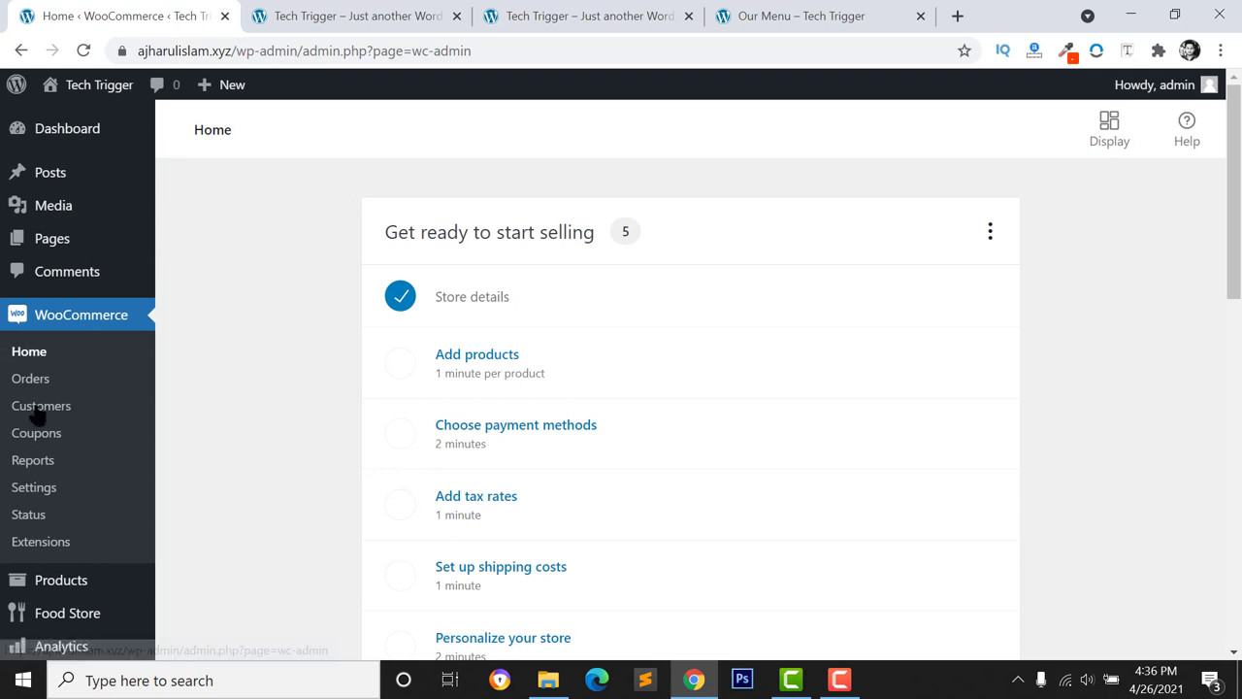
In WooCommerce's general settings, limit the selling locations to specific countries and choose Bangladesh
left_click(35, 491)
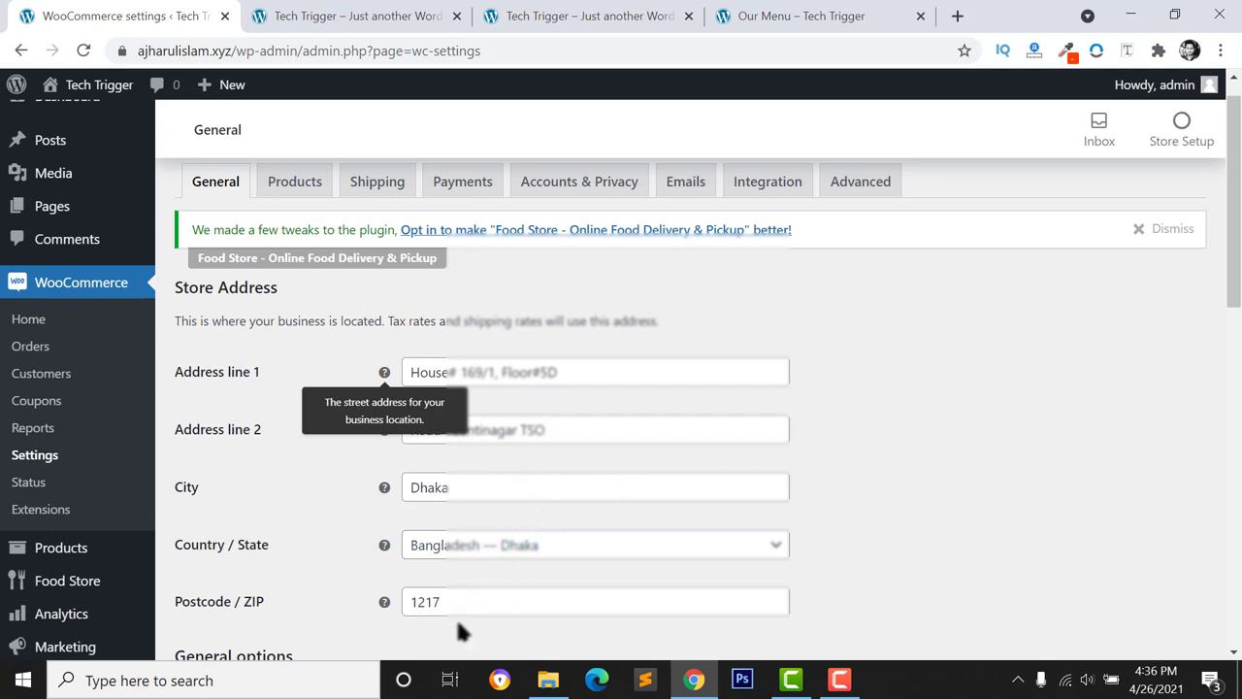
scroll(461, 631, "down", 5)
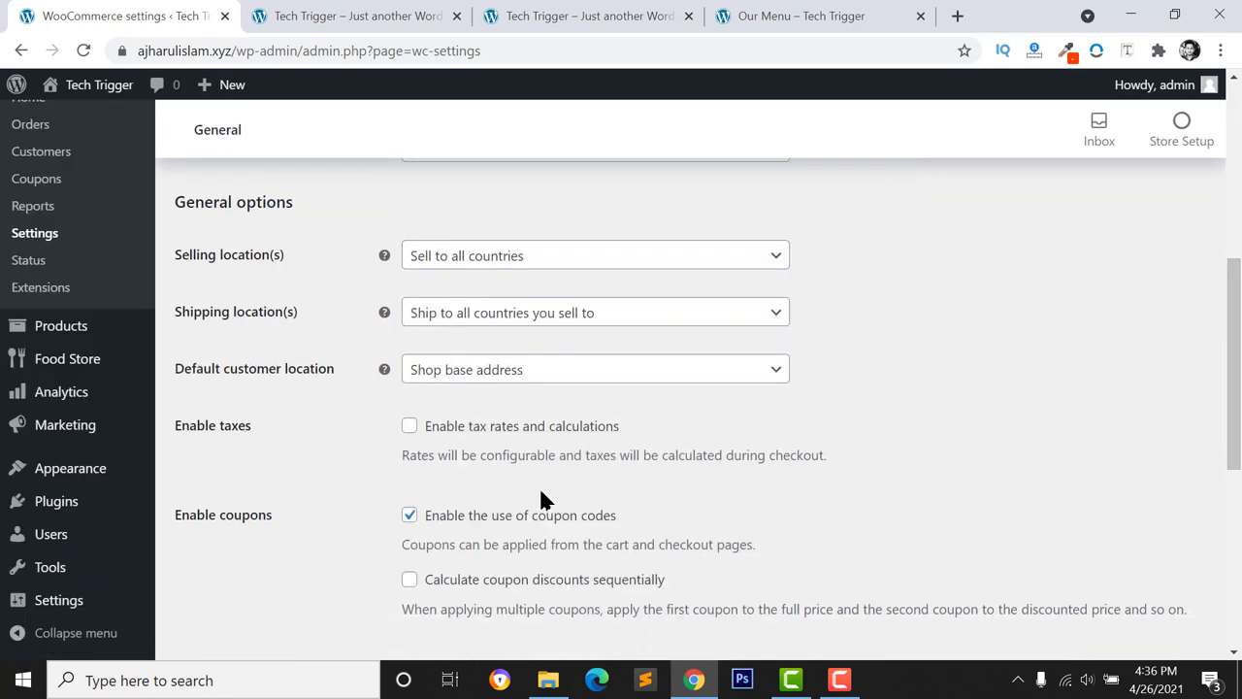
left_click(550, 258)
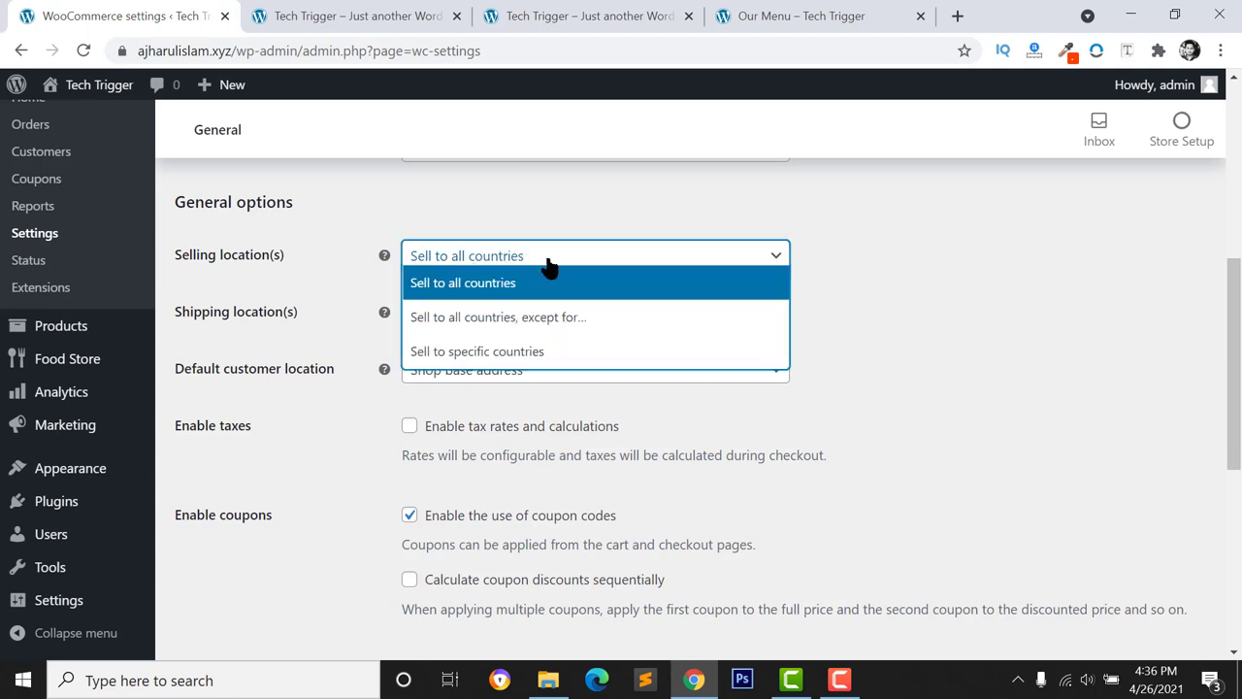
left_click(471, 353)
left_click(460, 326)
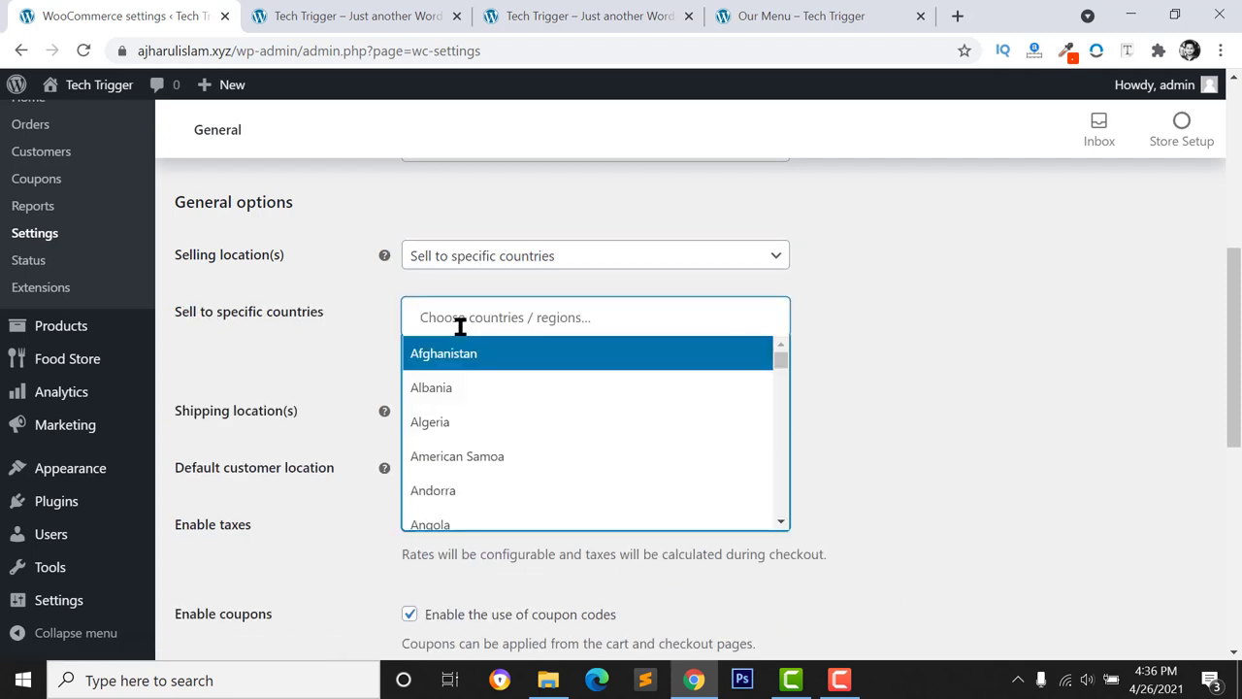
type("bangl")
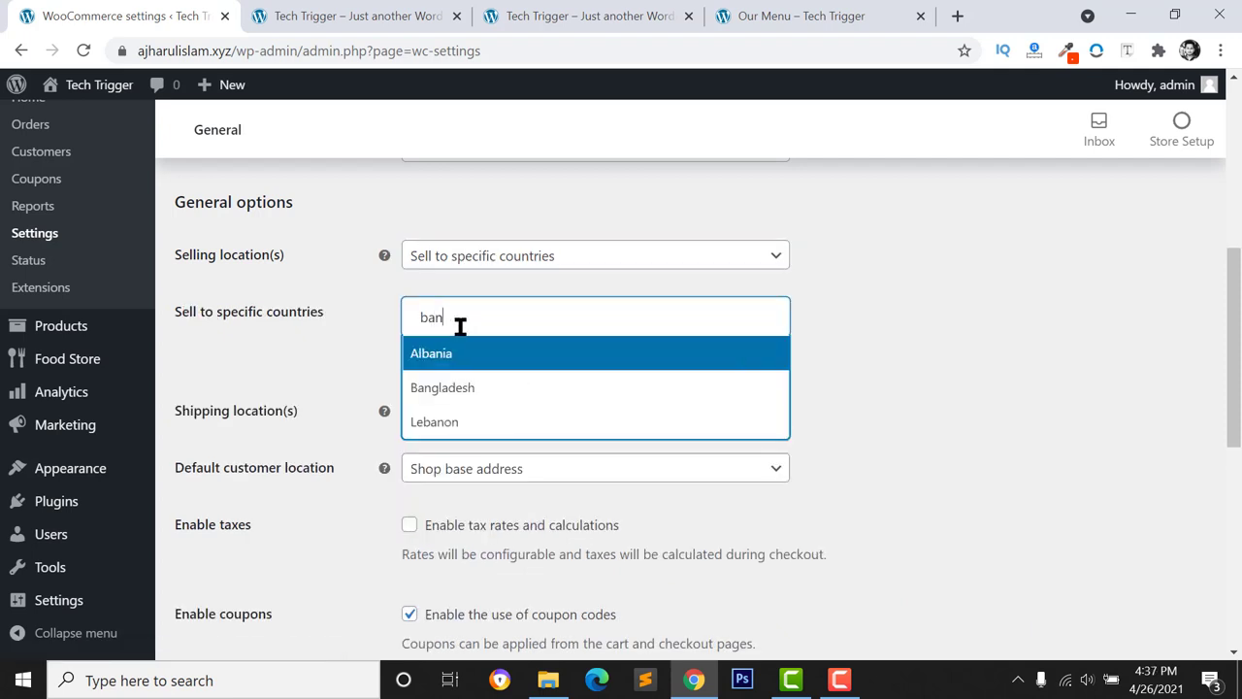
left_click(463, 359)
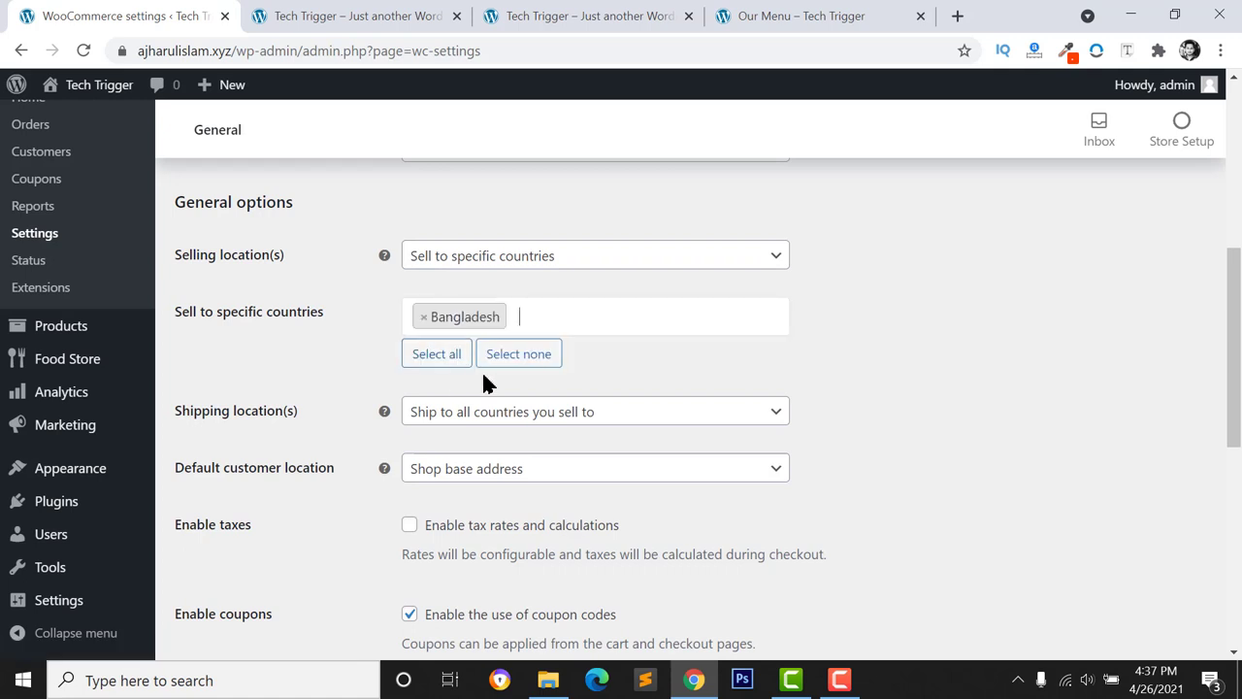
Limit the shipping locations to specific countries only and choose Bangladesh
scroll(511, 451, "down", 1)
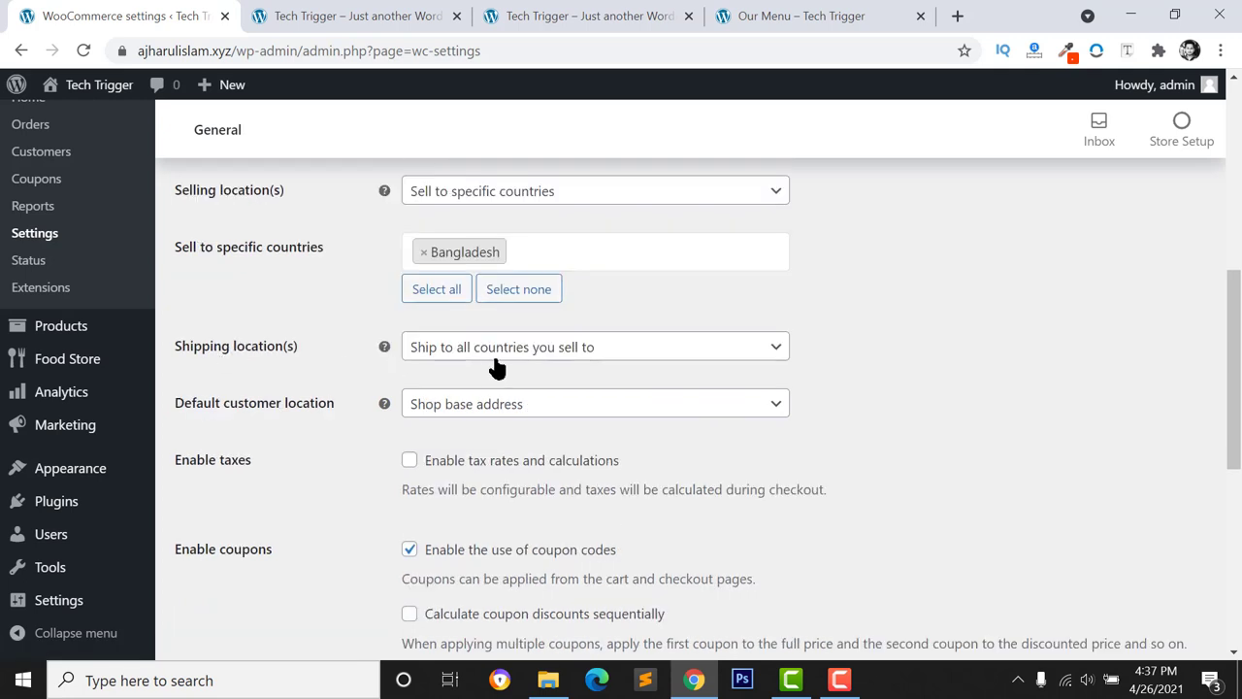
left_click(451, 358)
left_click(451, 365)
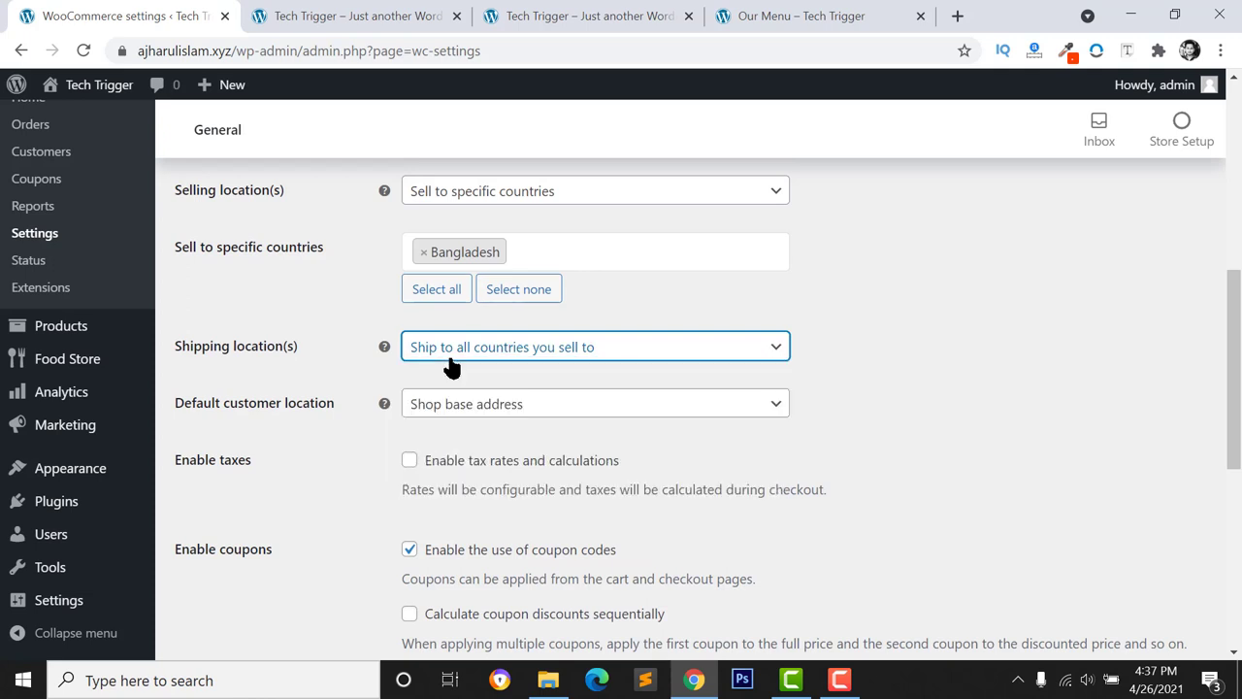
left_click(452, 361)
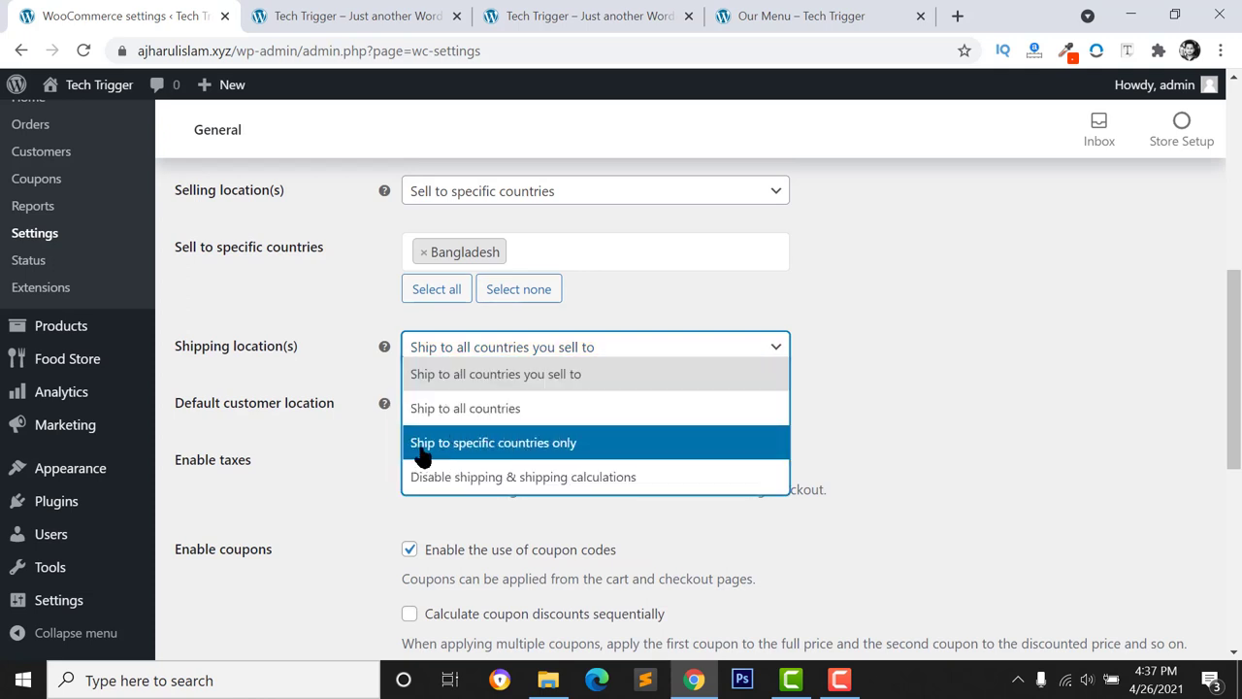
left_click(525, 450)
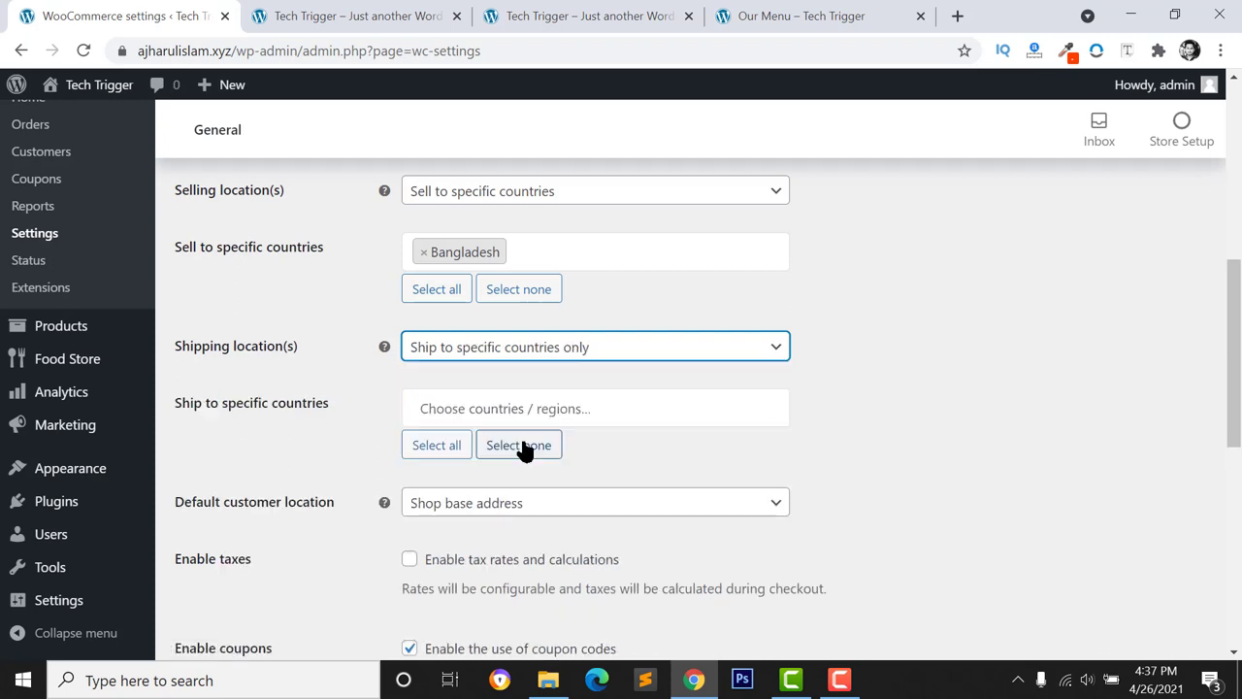
left_click(439, 416)
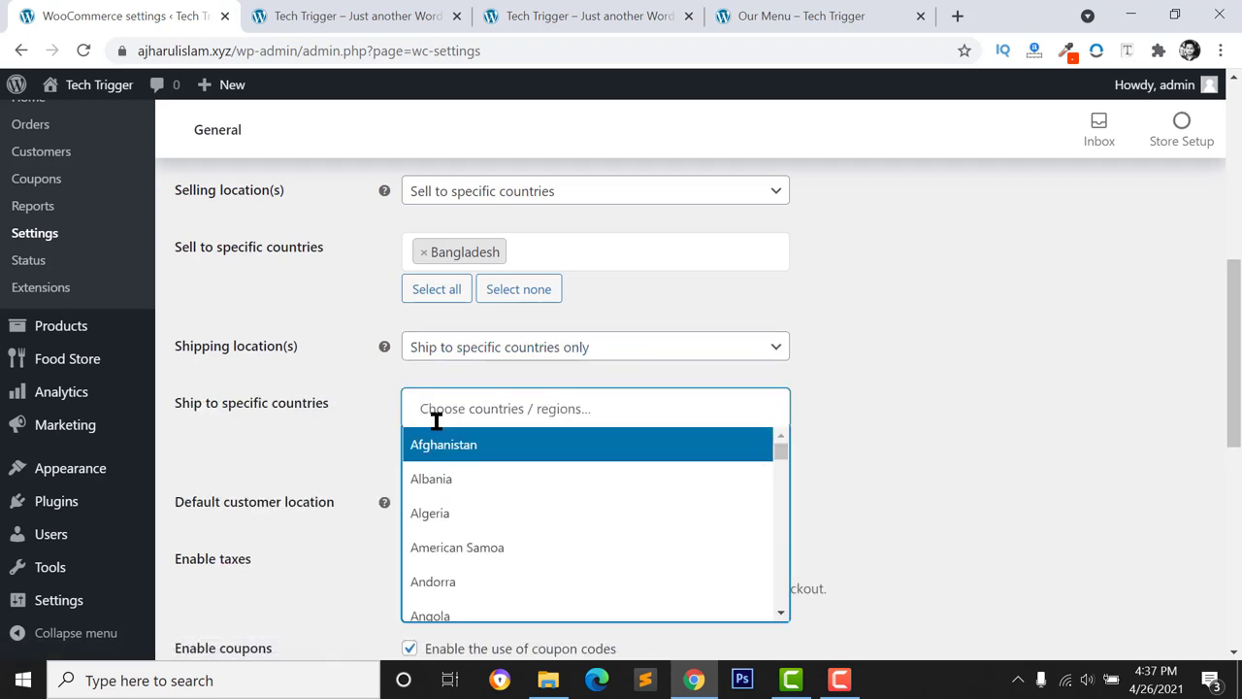
type("Bangl")
key("Return")
Enable tax rates and calculations, keep Bangladeshi taka as the currency, and save the general settings
scroll(427, 388, "down", 1)
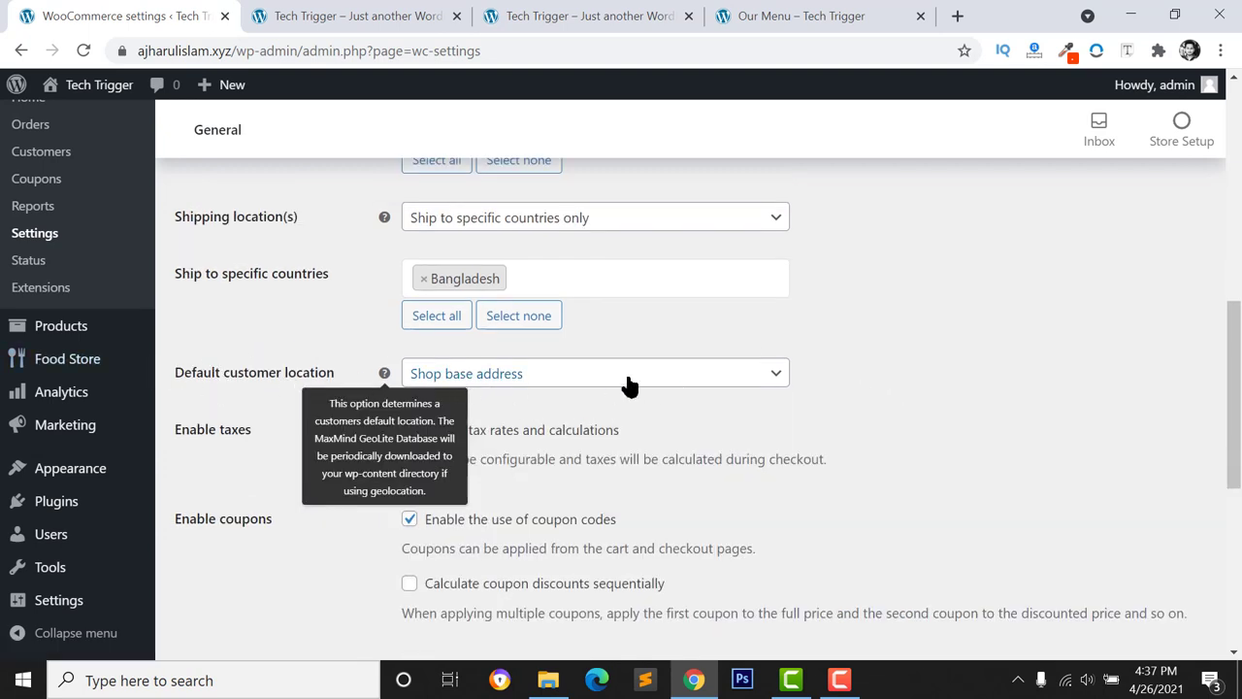
scroll(633, 463, "up", 2)
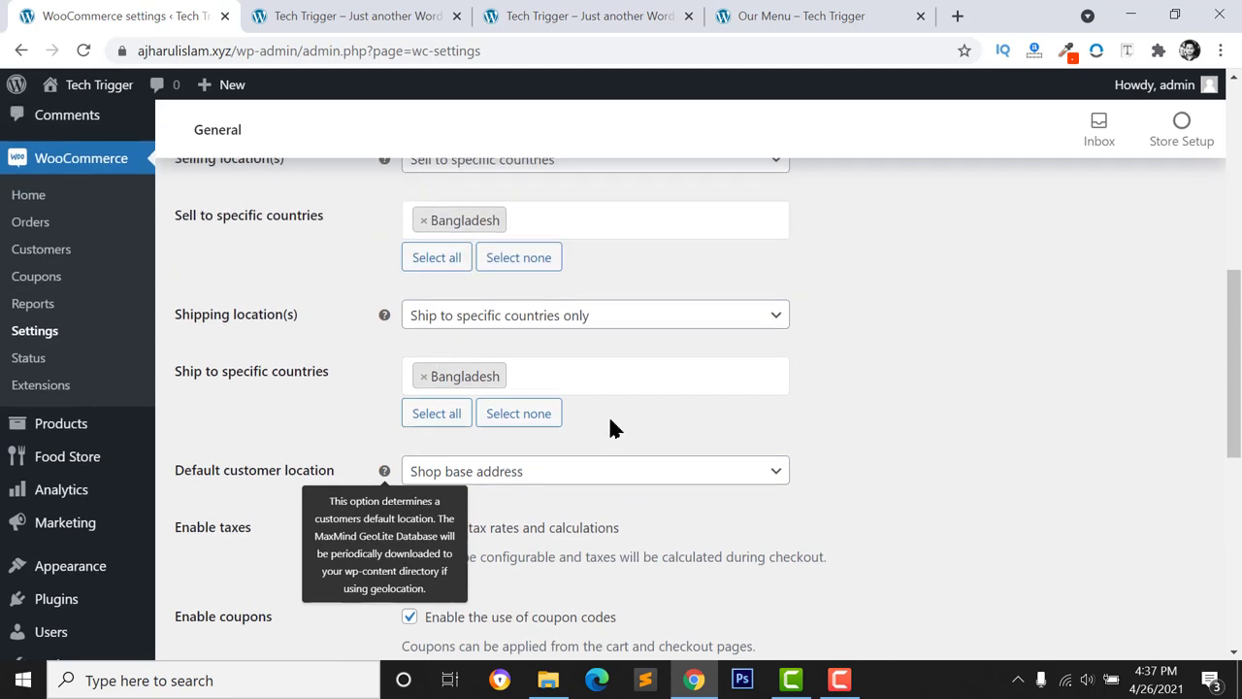
scroll(624, 435, "down", 2)
scroll(660, 479, "up", 1)
scroll(512, 294, "up", 1)
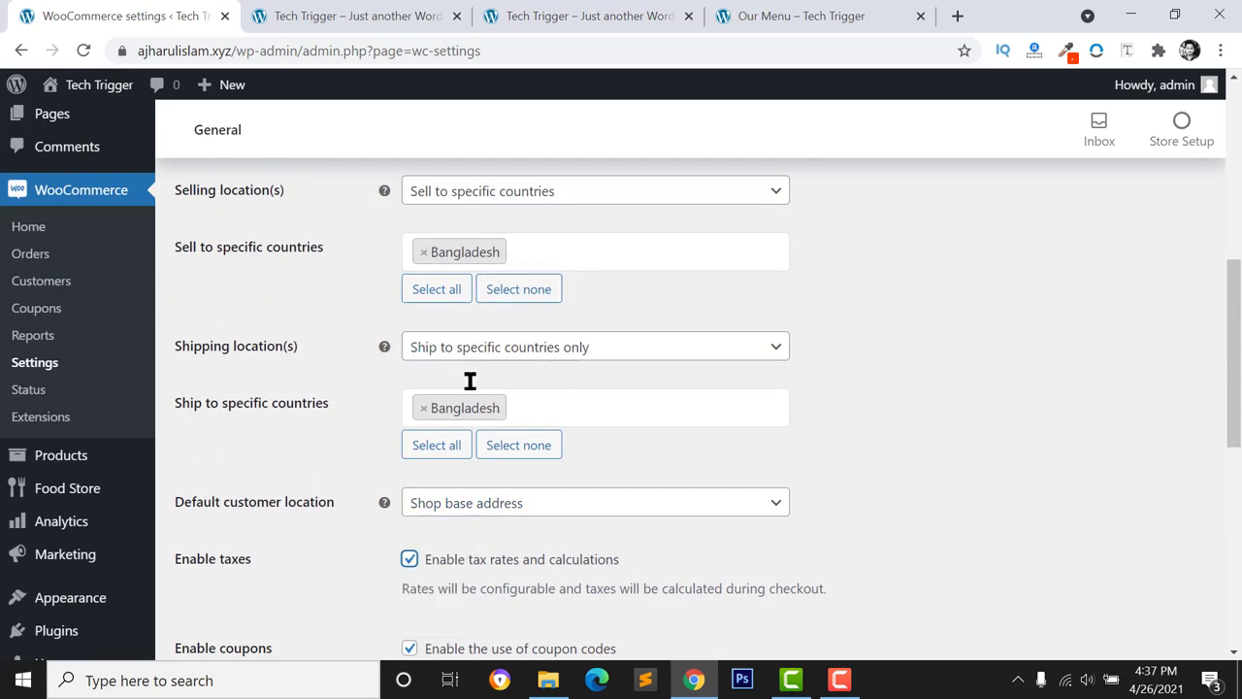
scroll(490, 499, "down", 7)
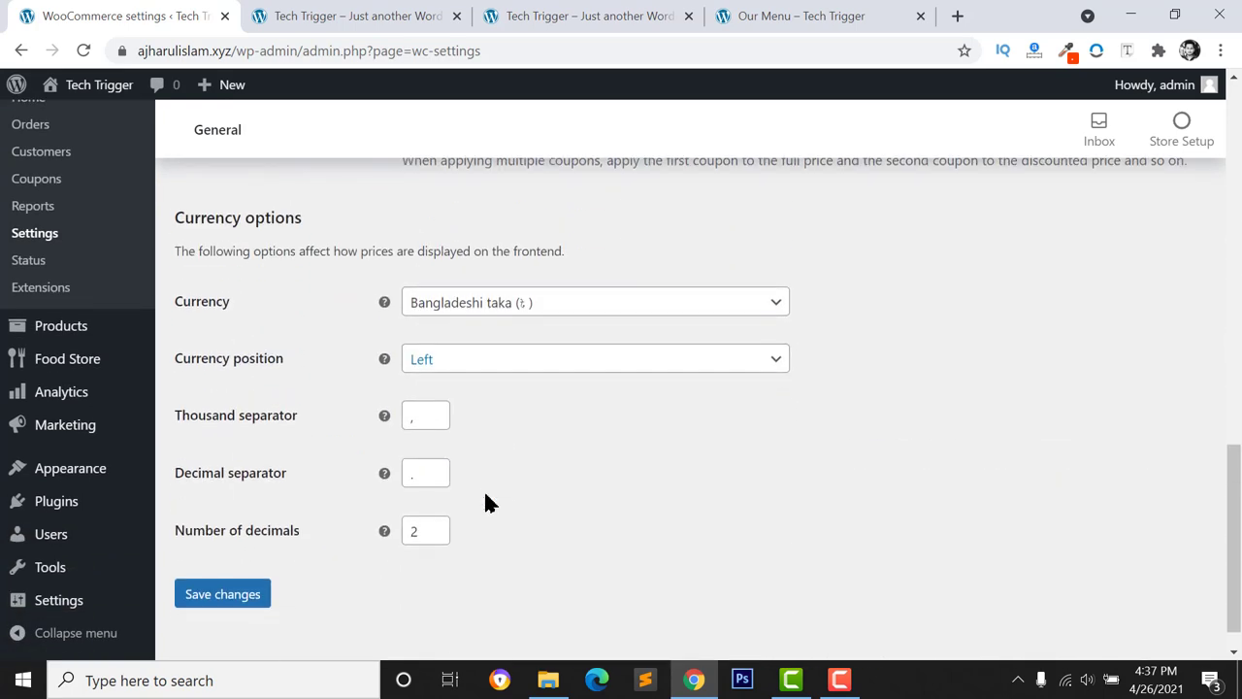
left_click(466, 275)
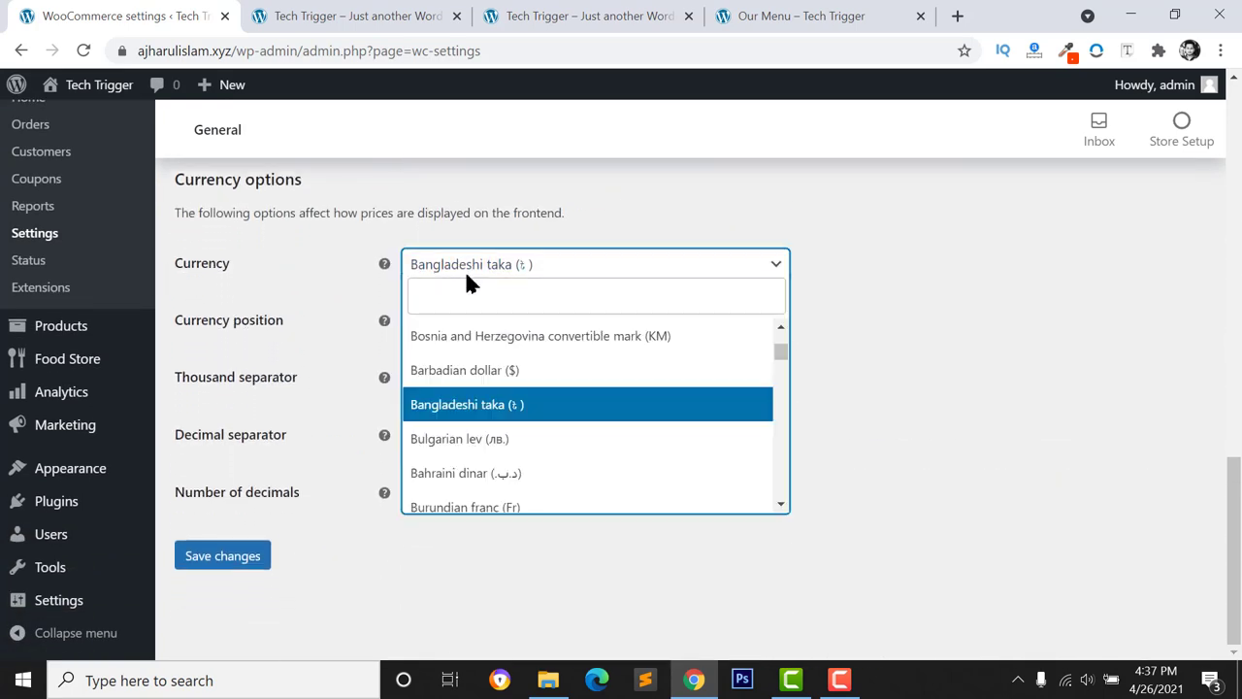
left_click(407, 272)
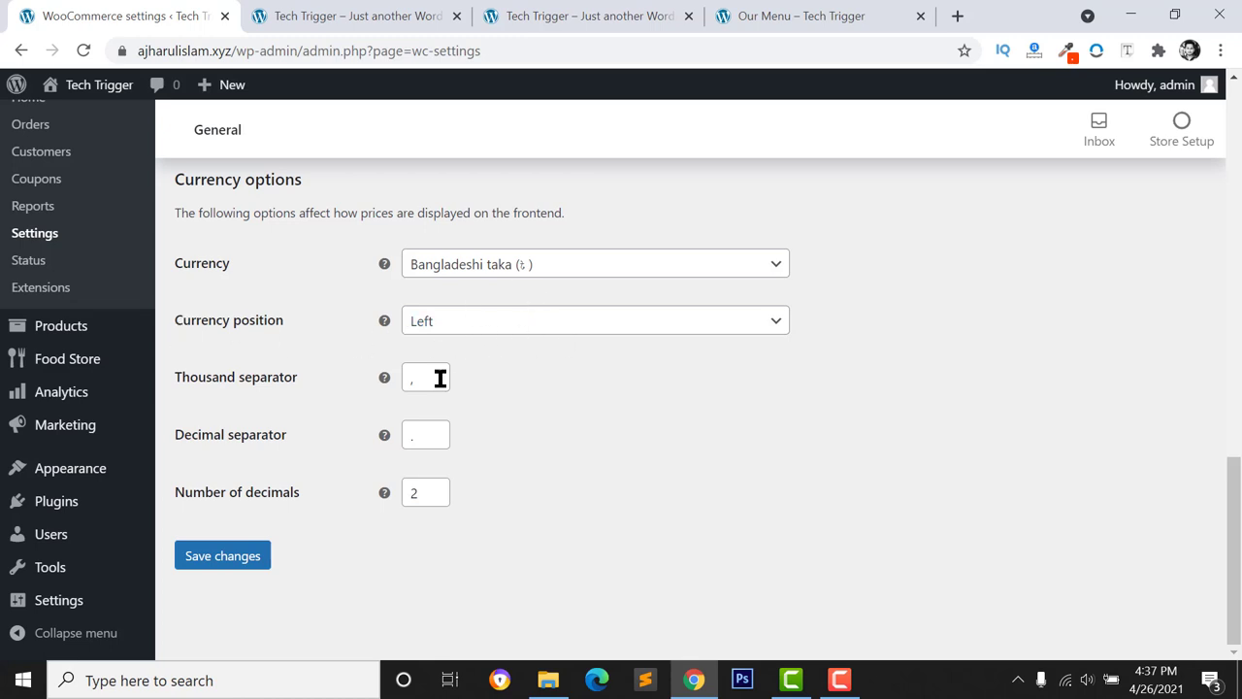
left_click(203, 563)
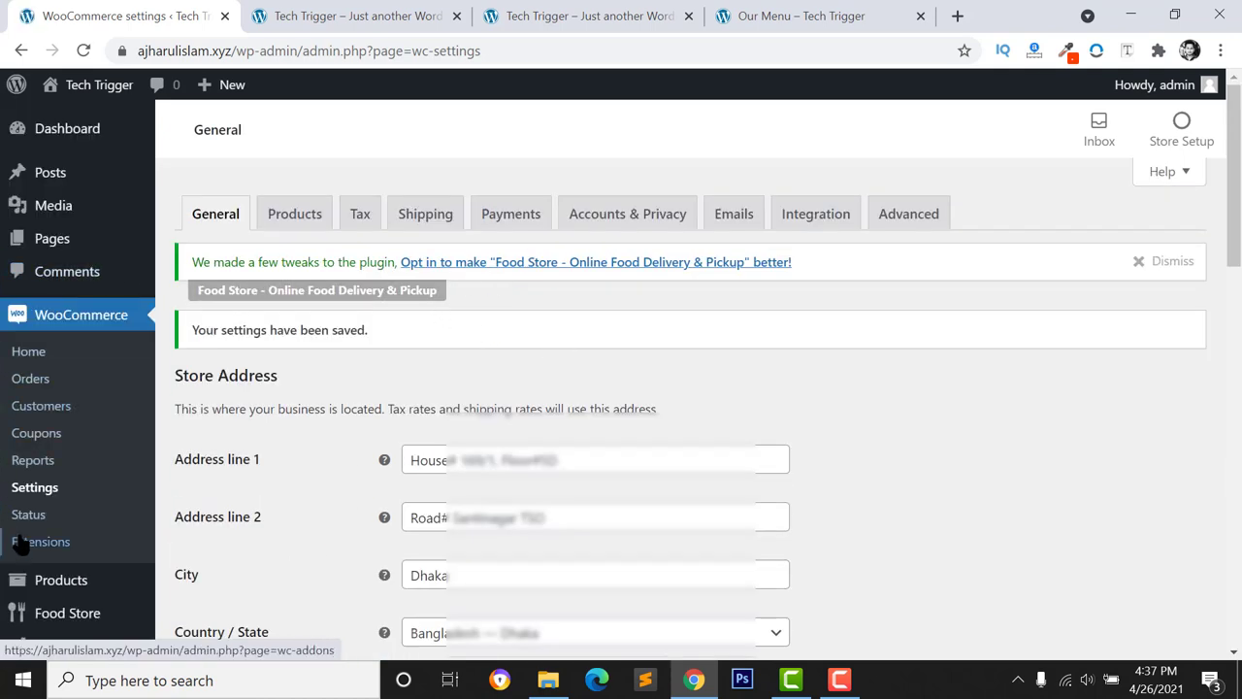
Open the Food Store plugin's settings and allow its security and feature update notifications with diagnostic tracking
scroll(17, 529, "down", 1)
scroll(17, 532, "down", 1)
left_click(68, 419)
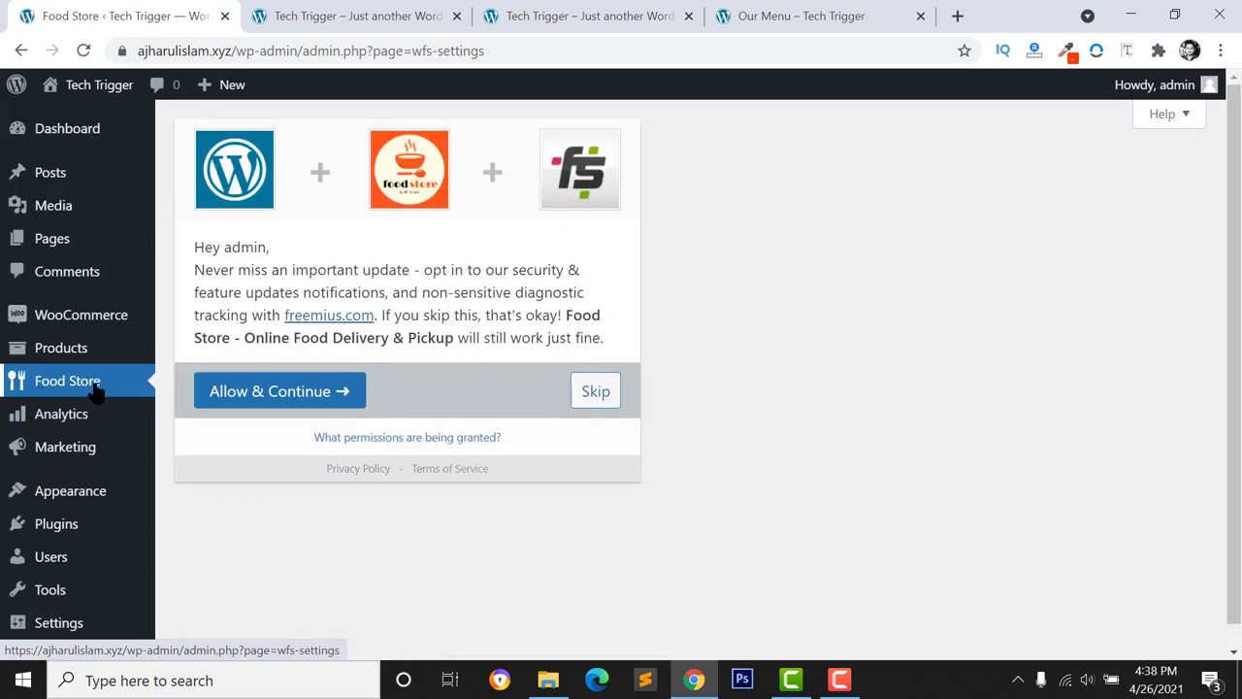
left_click(270, 393)
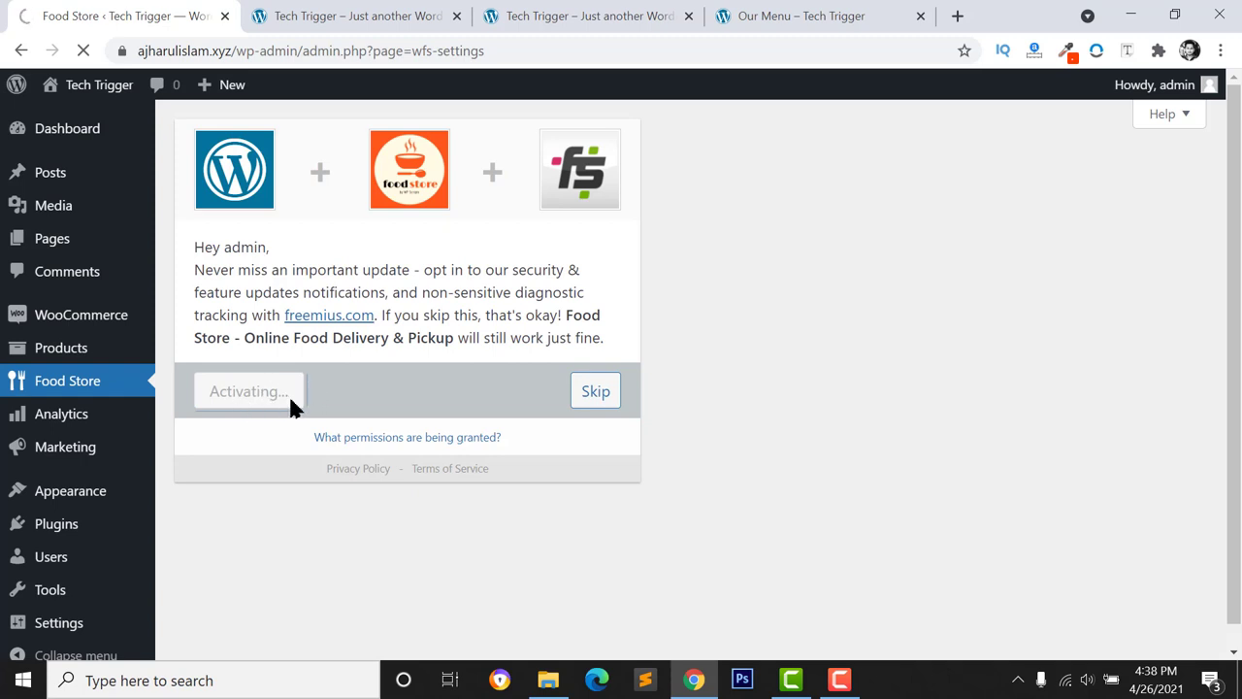
key("Tab")
key("Tab")
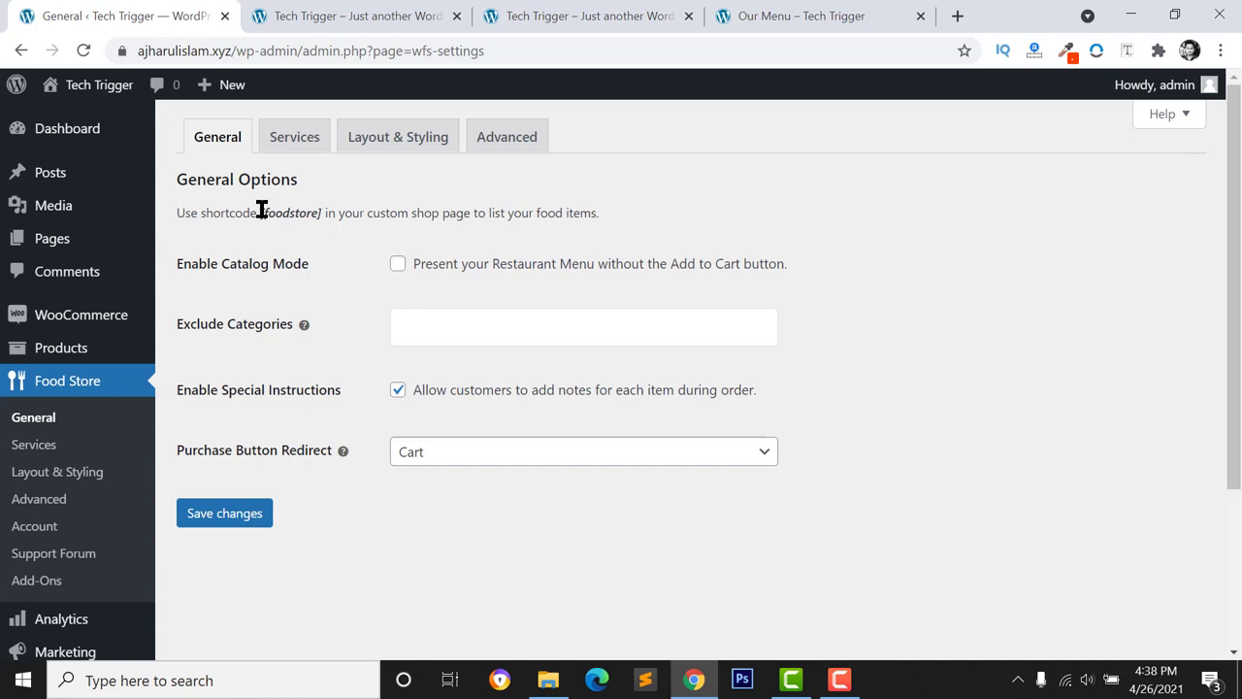
Highlight the [foodstore] shortcode in Food Store's general options, and examine the food listing on the demo site's Our Menu page
left_click_drag(258, 212, 327, 212)
left_click(793, 13)
left_click(781, 138)
scroll(680, 388, "down", 3)
scroll(352, 315, "down", 6)
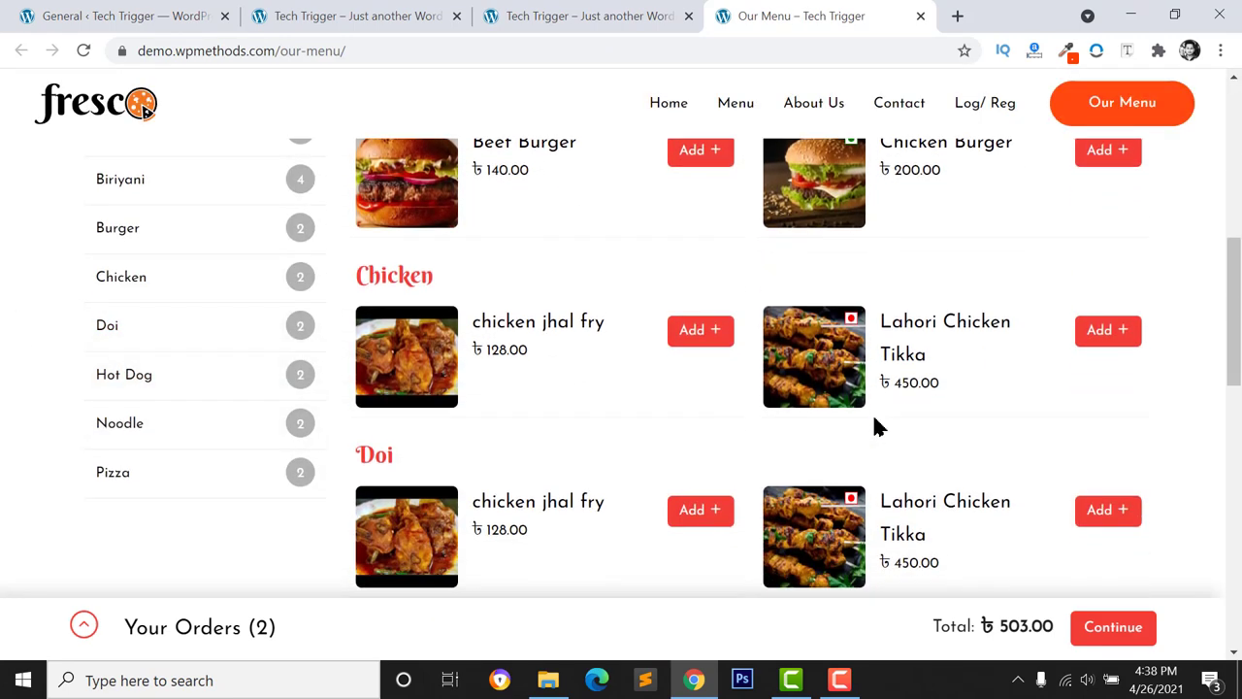
Go back to Food Store's general options and copy the [foodstore] shortcode
left_click(144, 13)
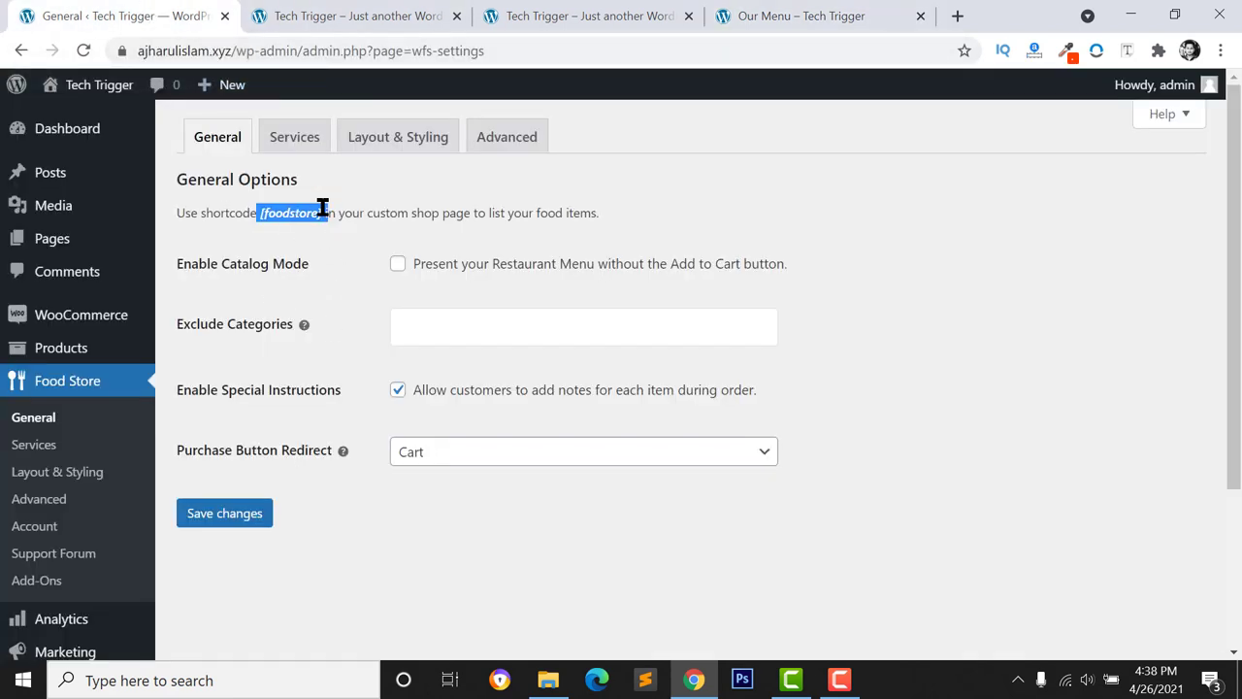
left_click_drag(261, 210, 322, 220)
key("ctrl+c")
left_click(260, 216)
right_click(284, 216)
left_click(330, 231)
Open the site's page list in a new tab and create a new page titled "Our Menu"
mouse_move(54, 238)
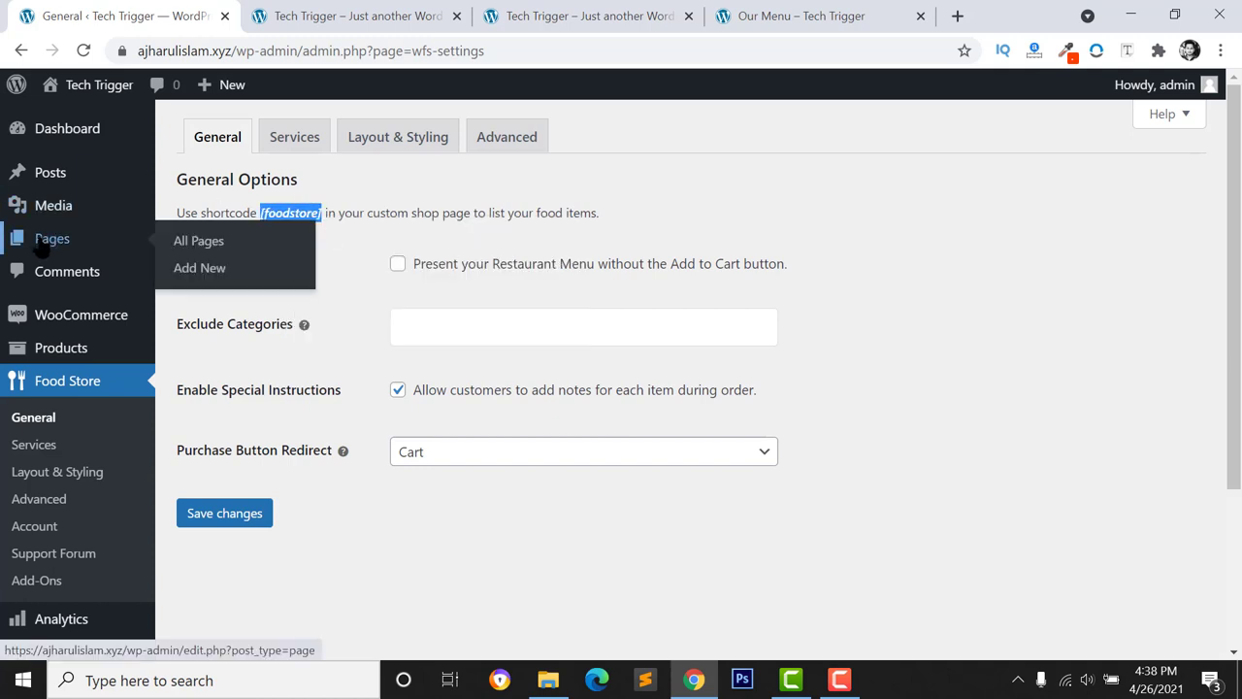
right_click(195, 241)
left_click(352, 255)
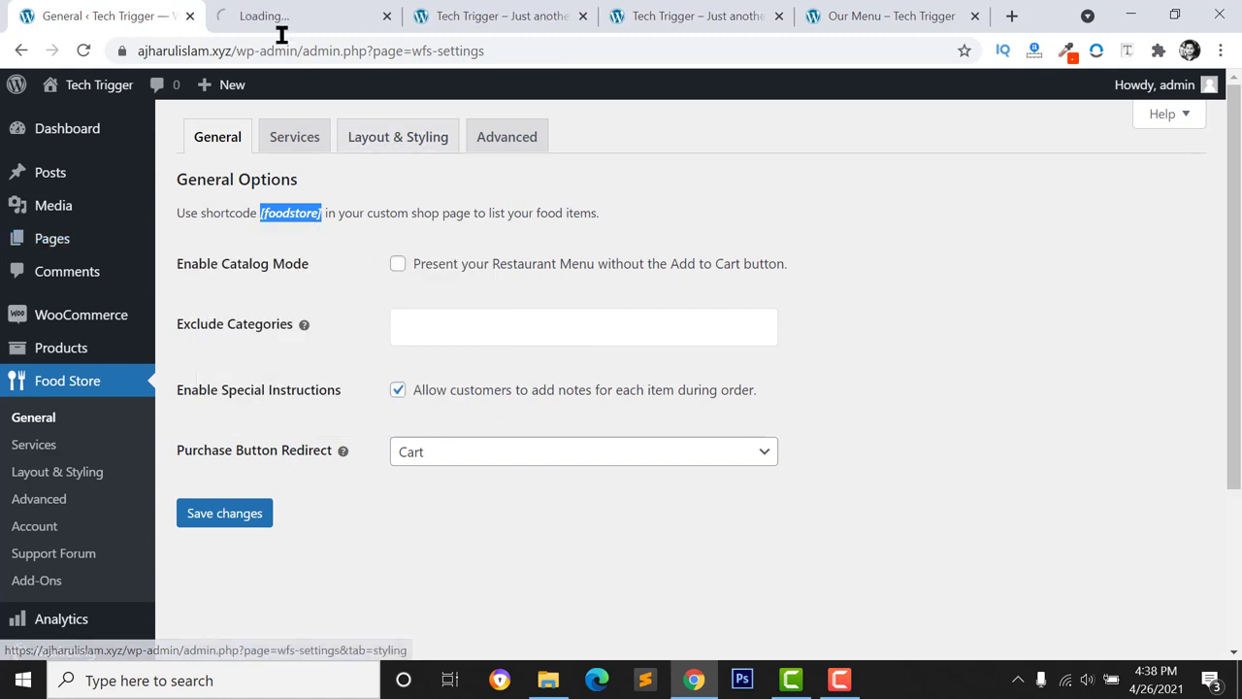
key("ctrl+Tab")
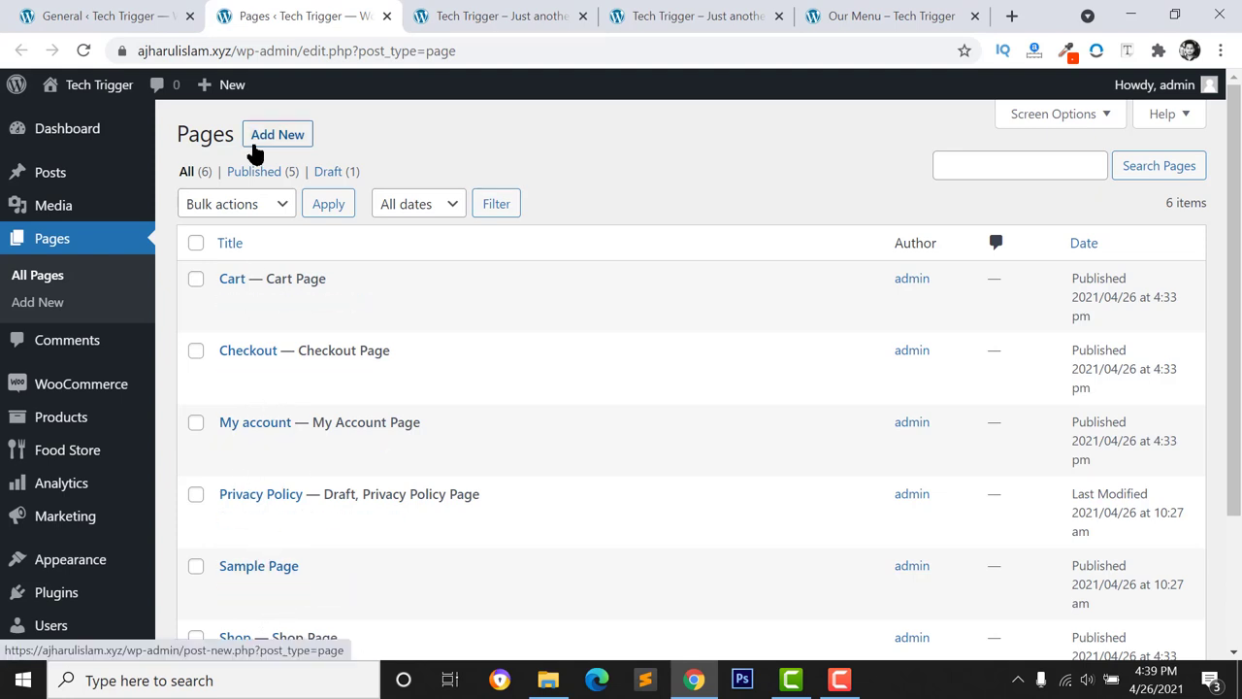
left_click(294, 142)
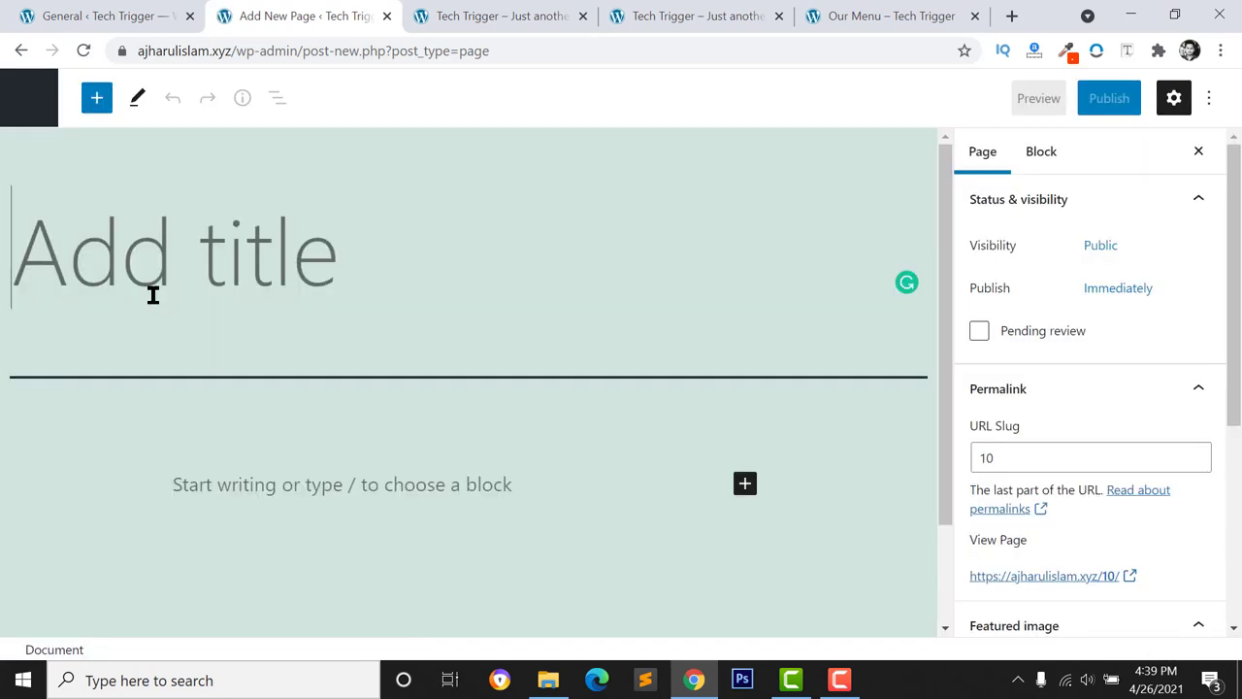
type("Our Menu")
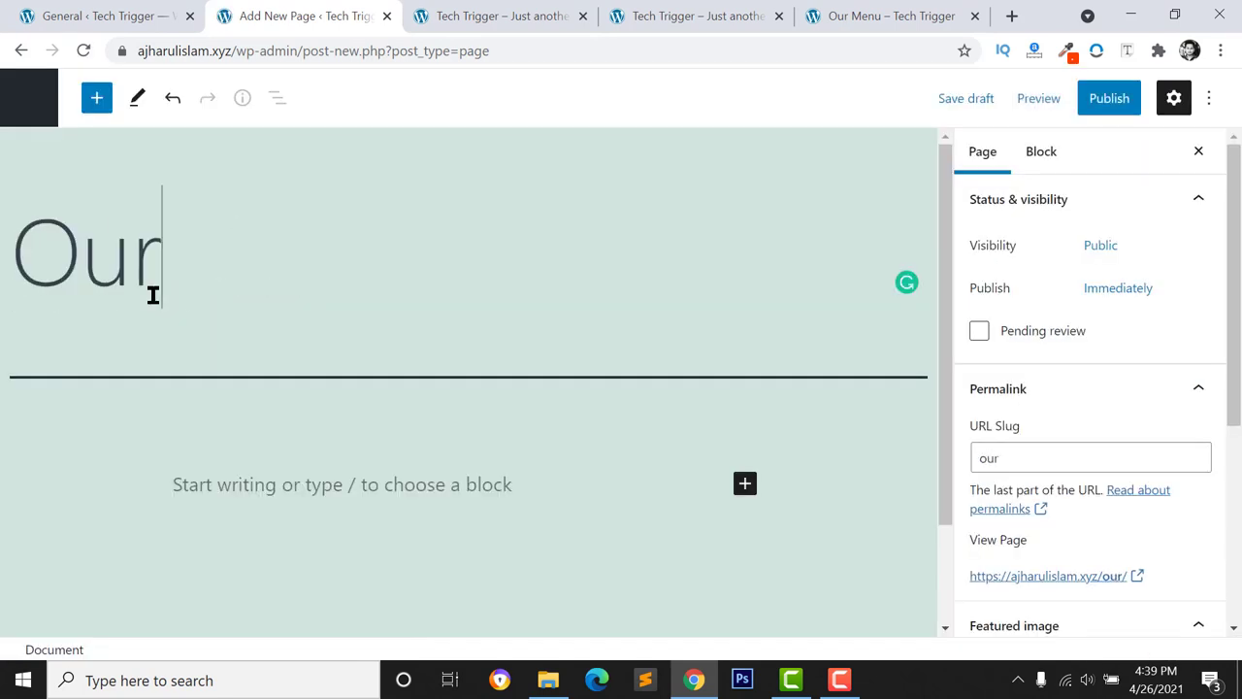
left_click(264, 216)
left_click(538, 271)
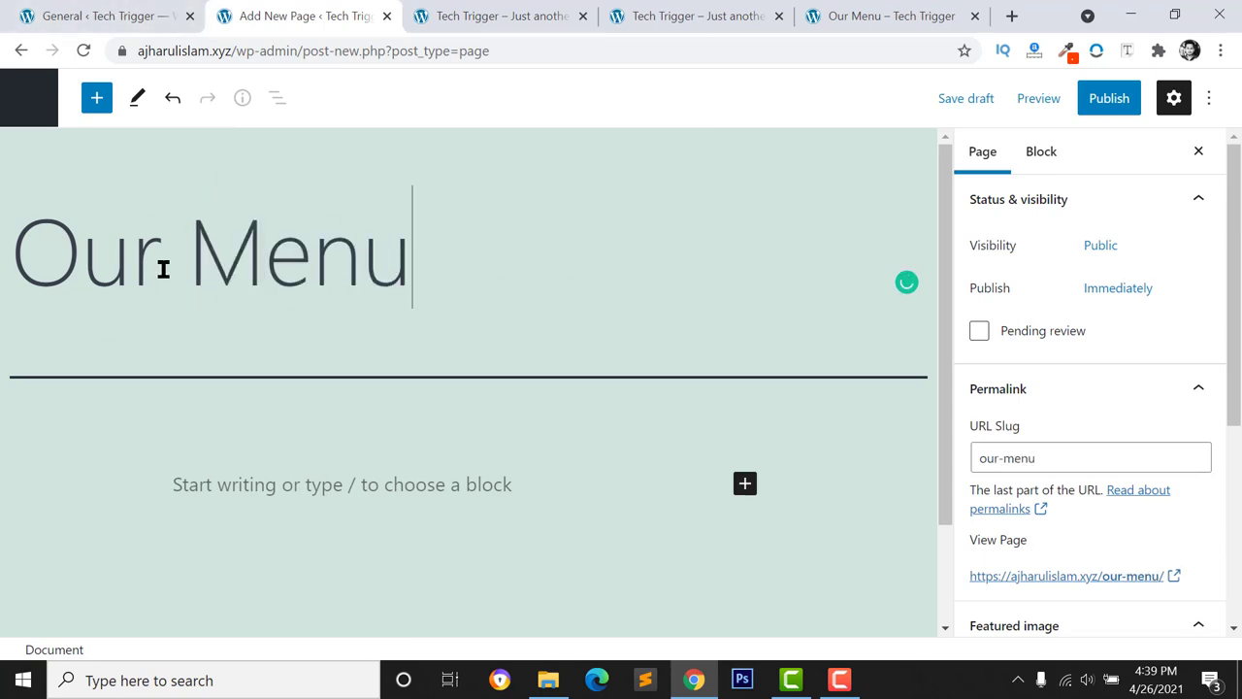
left_click(255, 277)
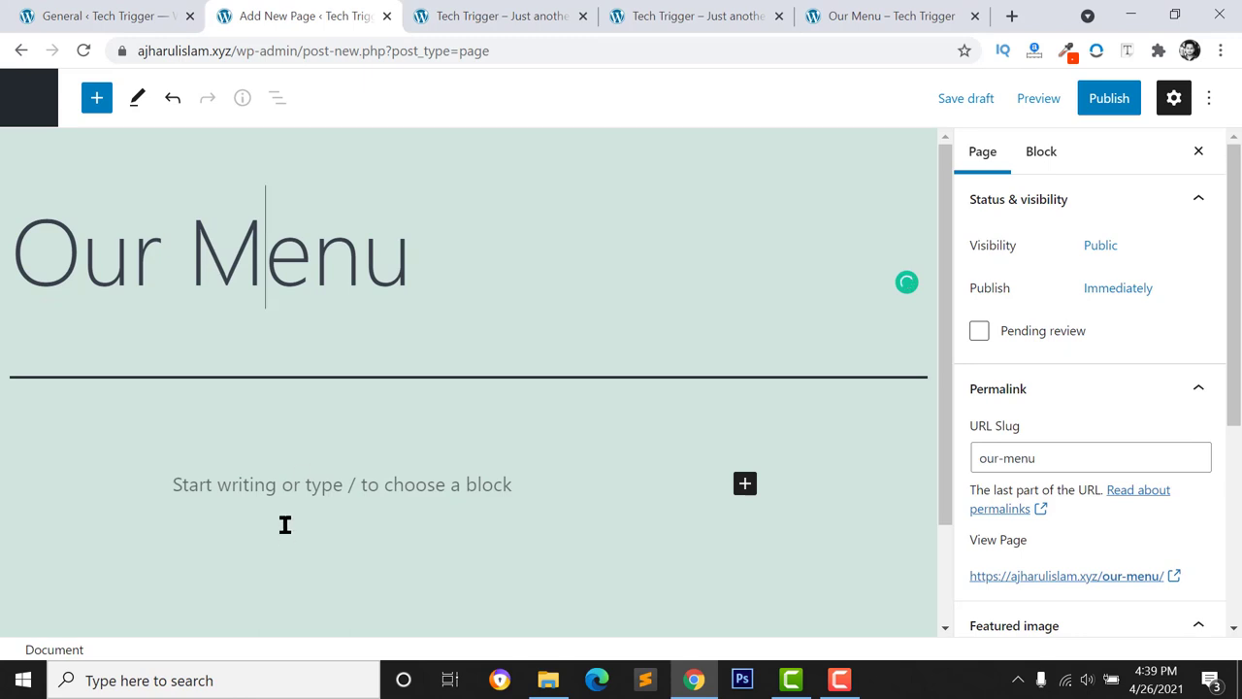
Insert a Shortcode block containing [foodstore] in the page body and publish the page
left_click(418, 503)
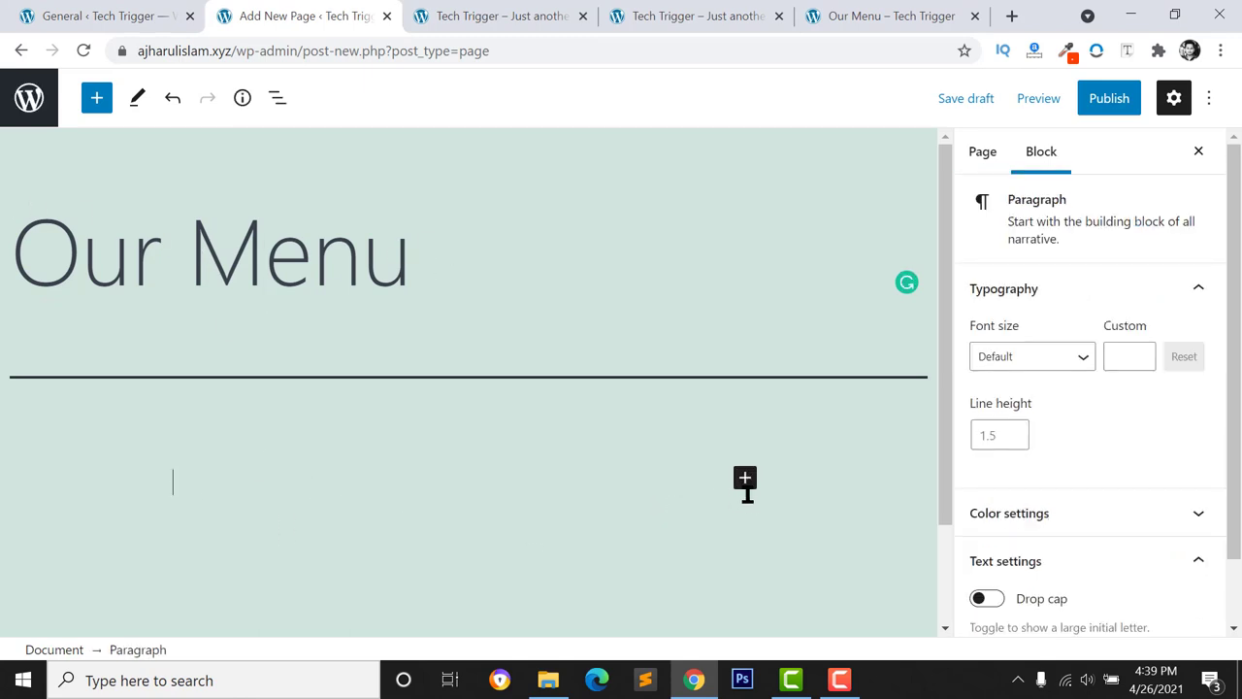
left_click(745, 479)
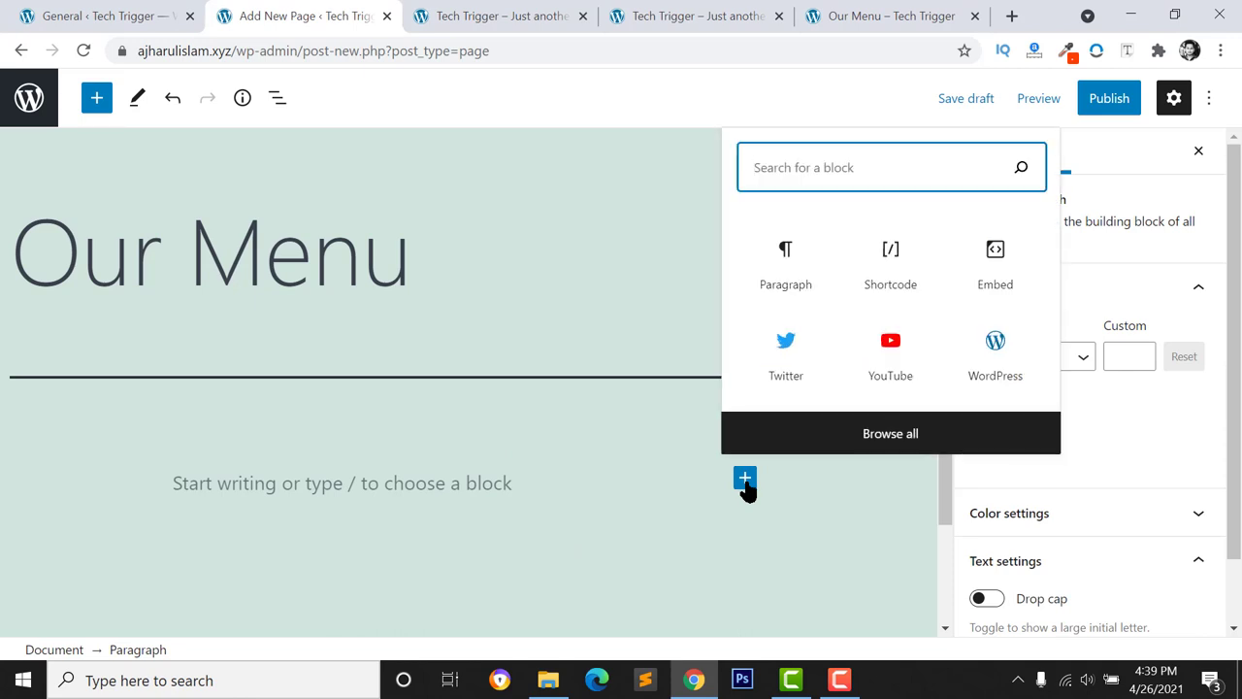
left_click(892, 252)
right_click(382, 539)
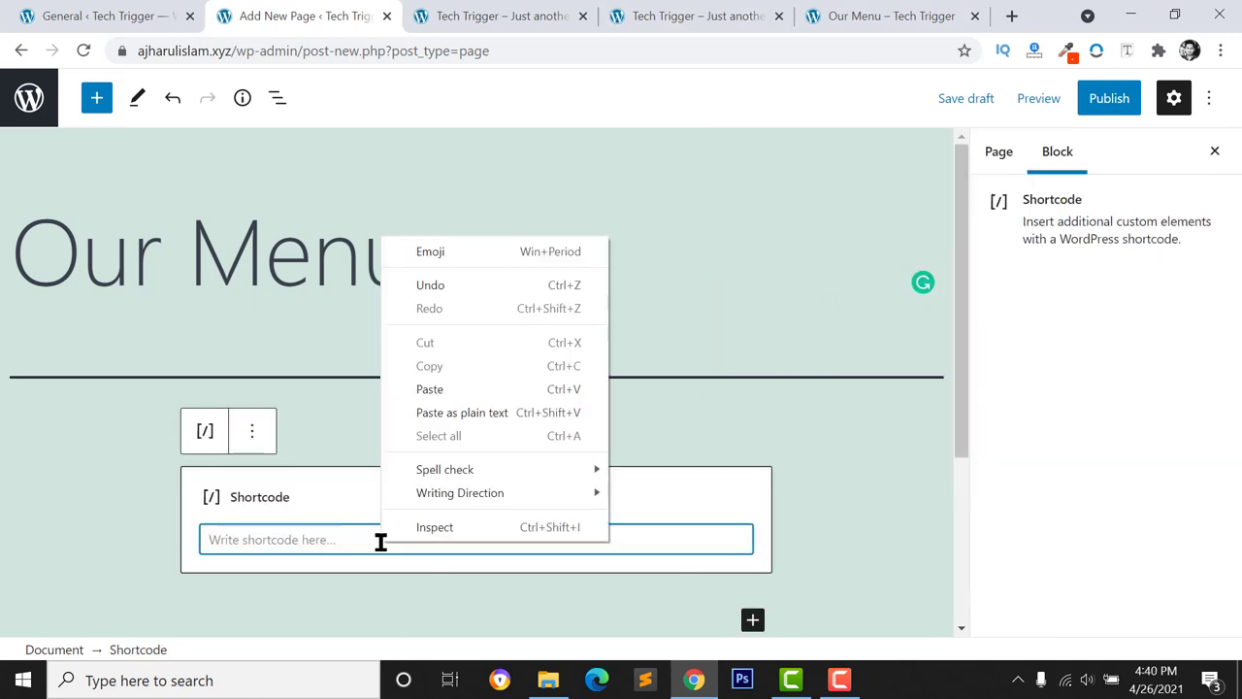
left_click(432, 385)
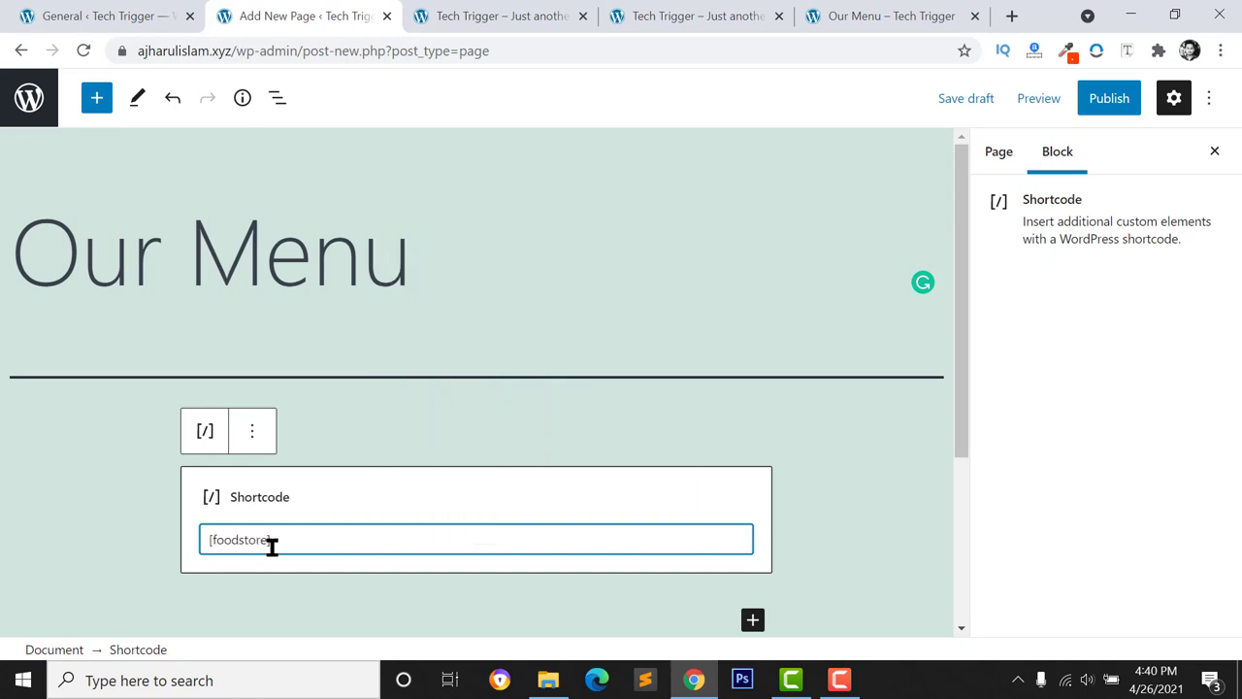
left_click(1097, 109)
left_click(1040, 111)
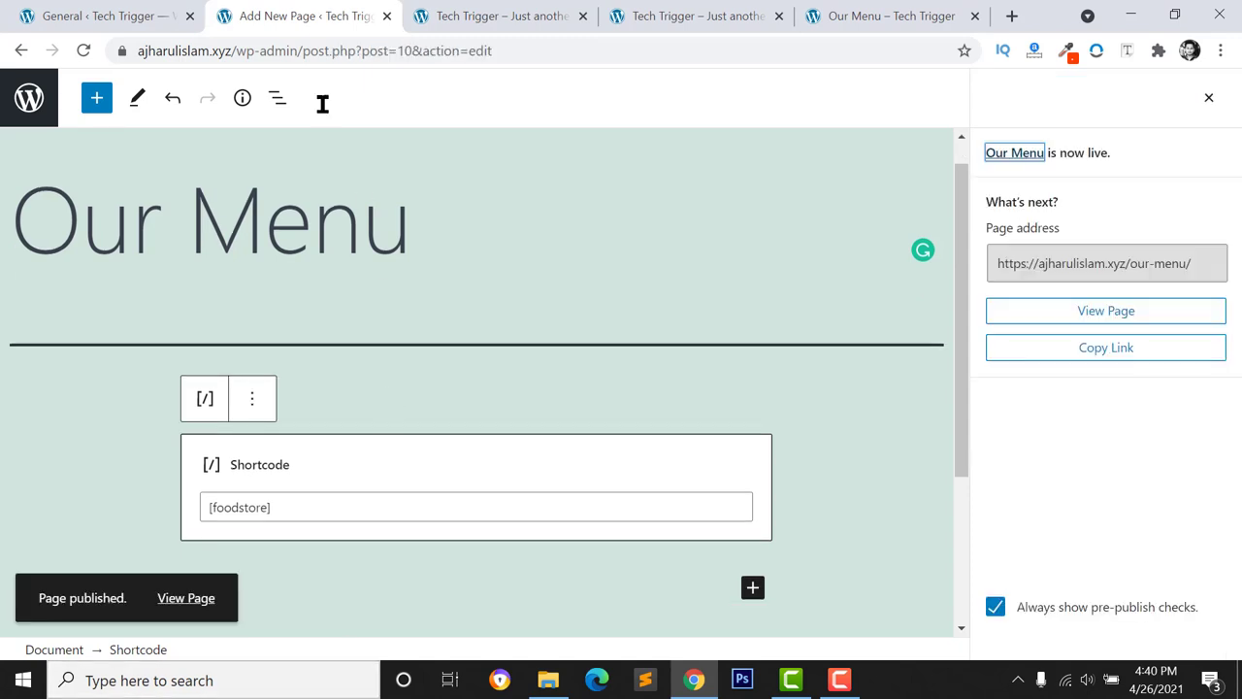
View the published Our Menu page and examine its dish search field and order area
left_click(186, 600)
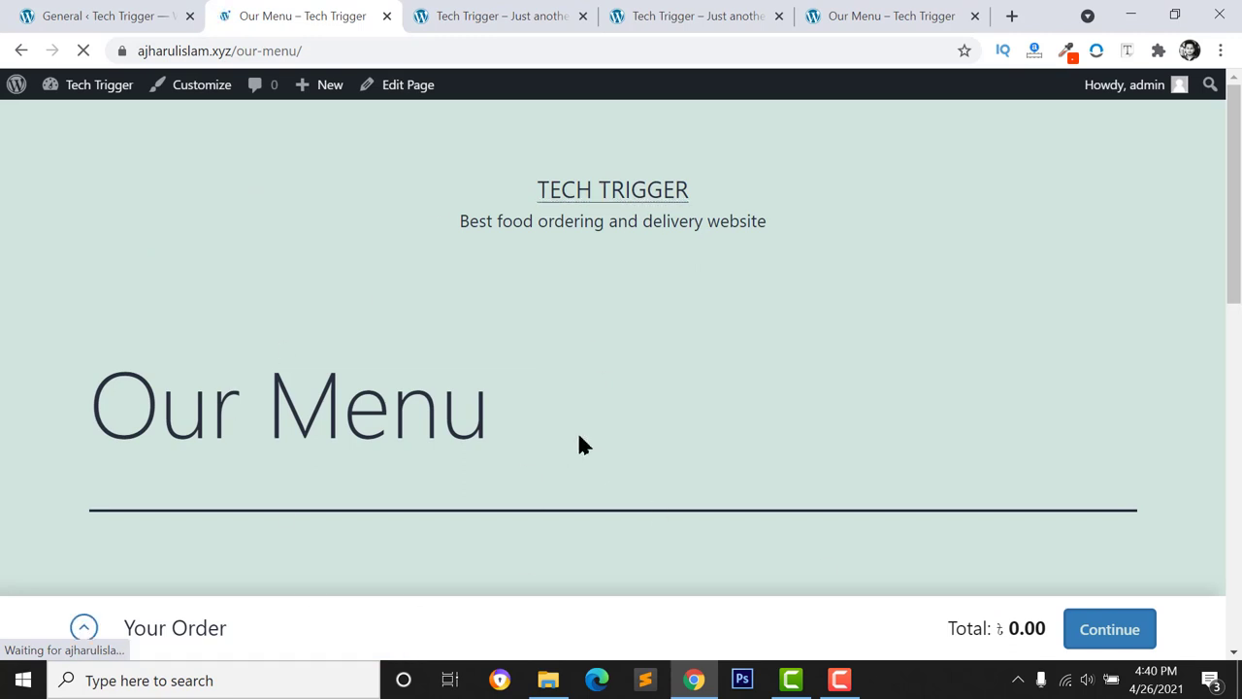
scroll(579, 446, "down", 2)
scroll(548, 340, "down", 1)
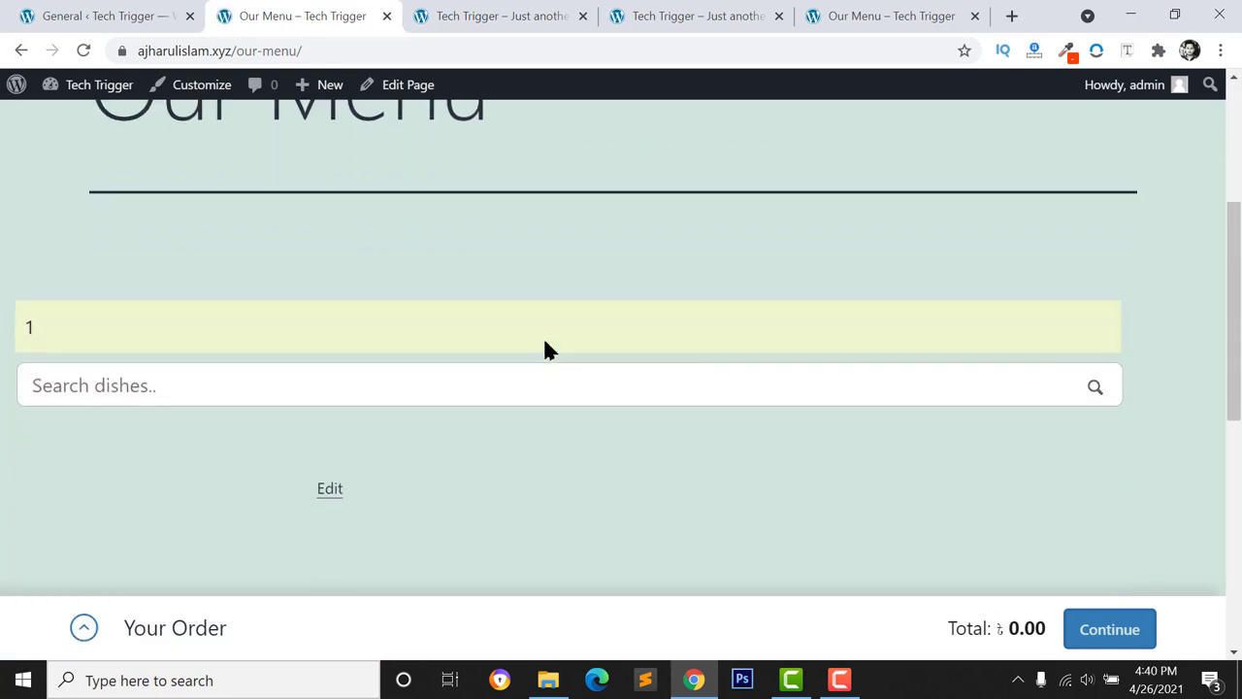
scroll(545, 349, "down", 1)
left_click(31, 319)
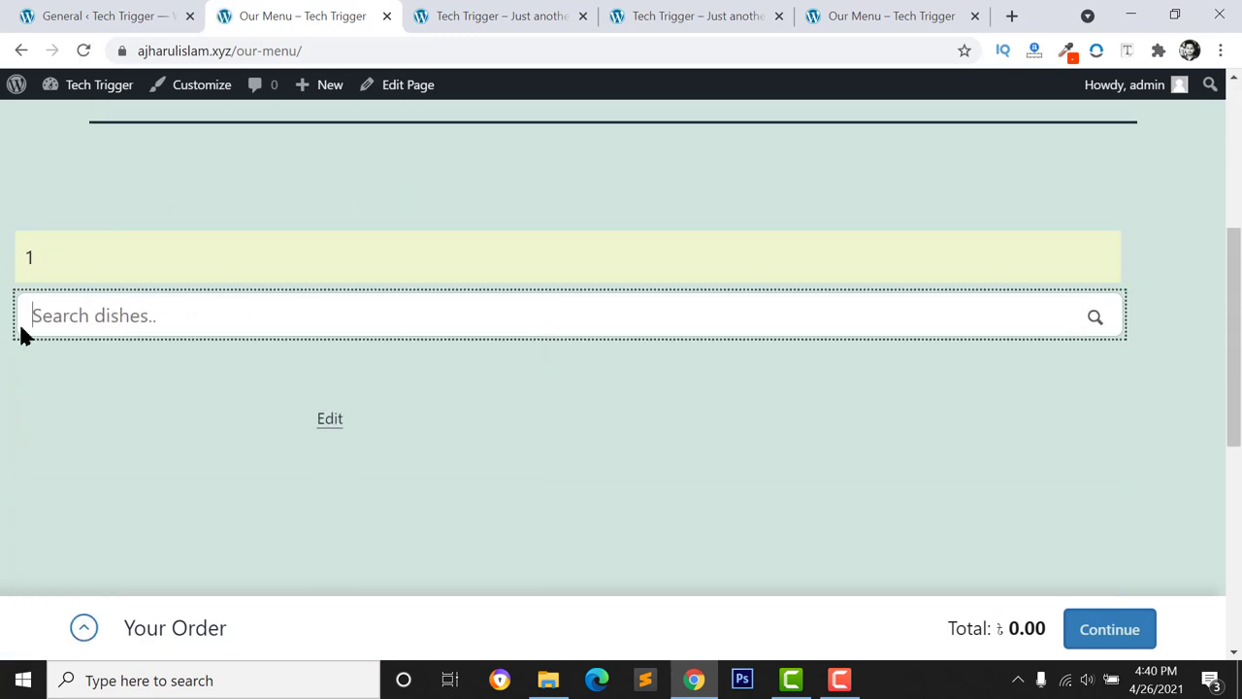
scroll(204, 413, "up", 1)
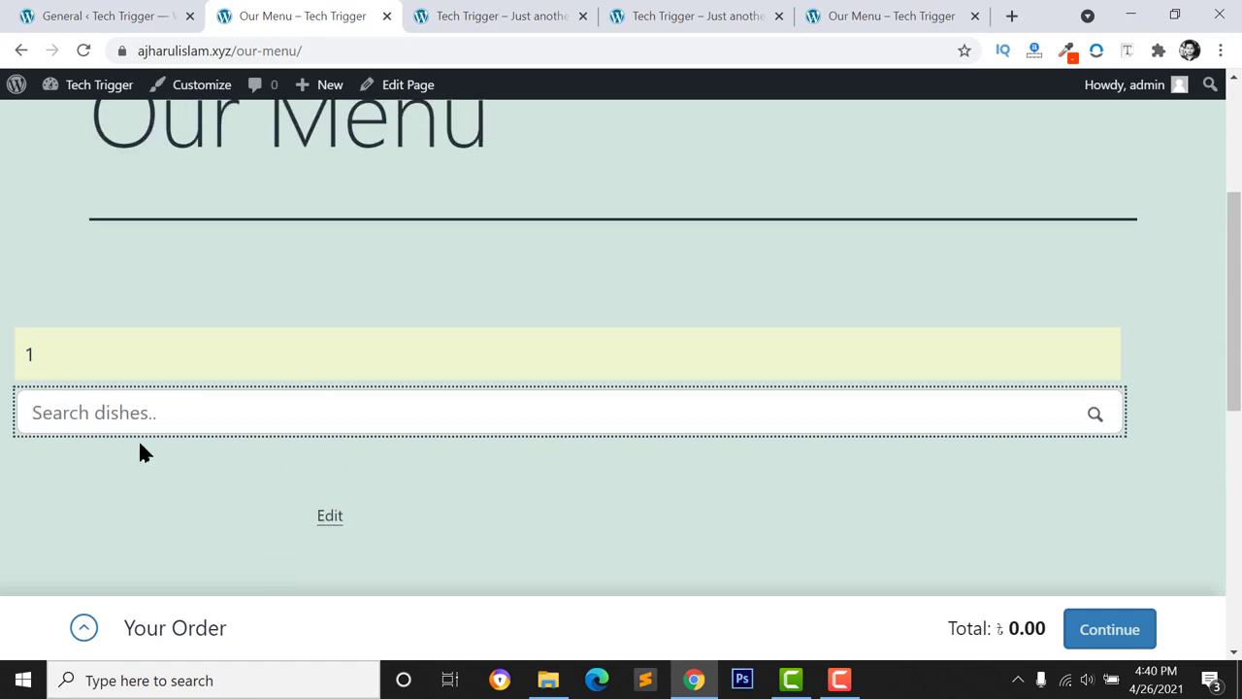
scroll(634, 374, "down", 1)
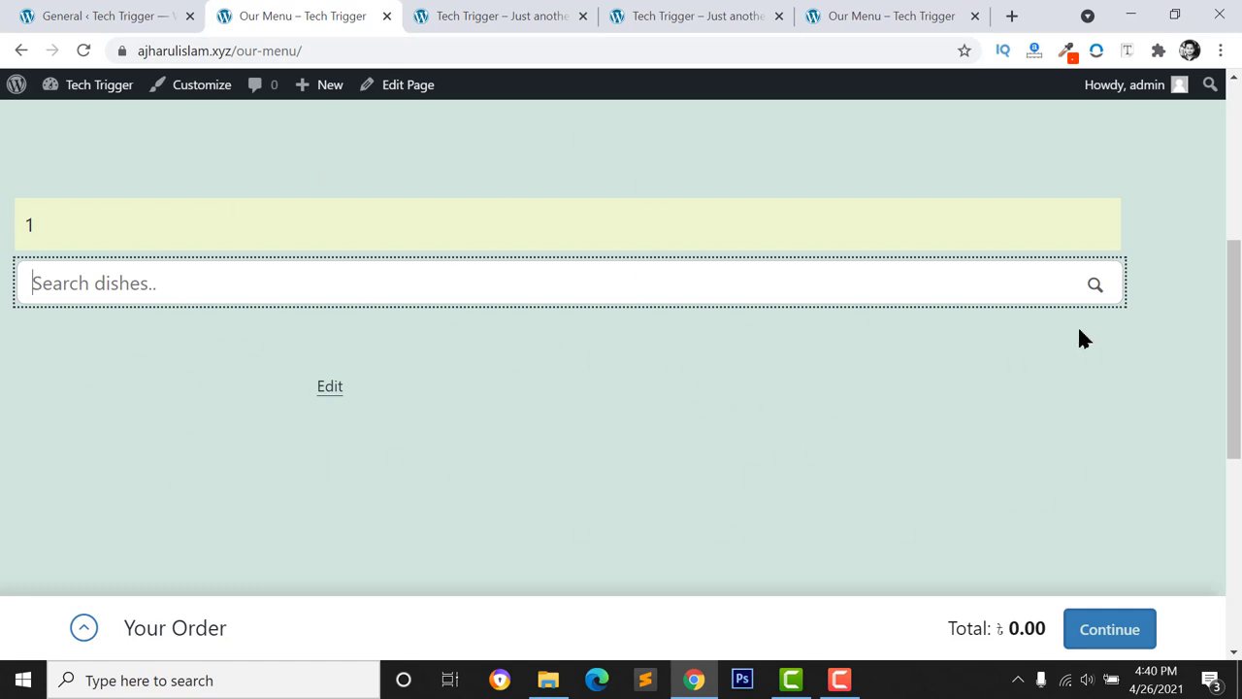
scroll(533, 466, "up", 2)
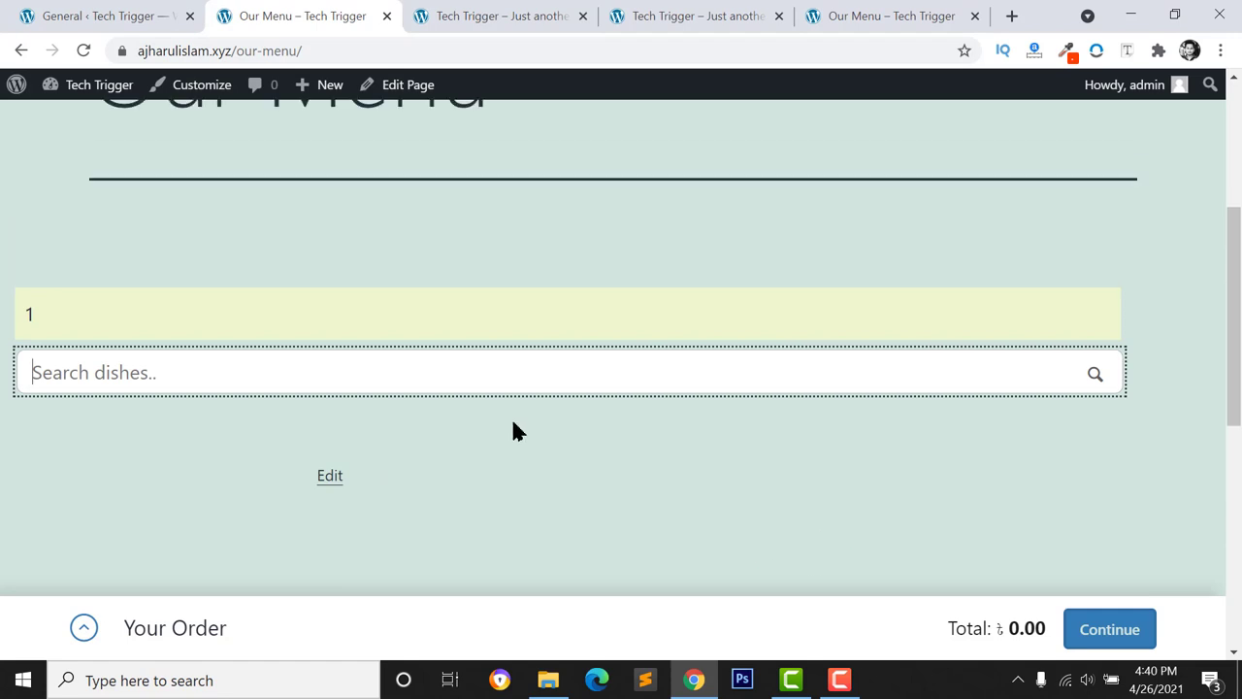
Start a new WooCommerce product in a separate tab and name it "Chicken Burger"
left_click(106, 16)
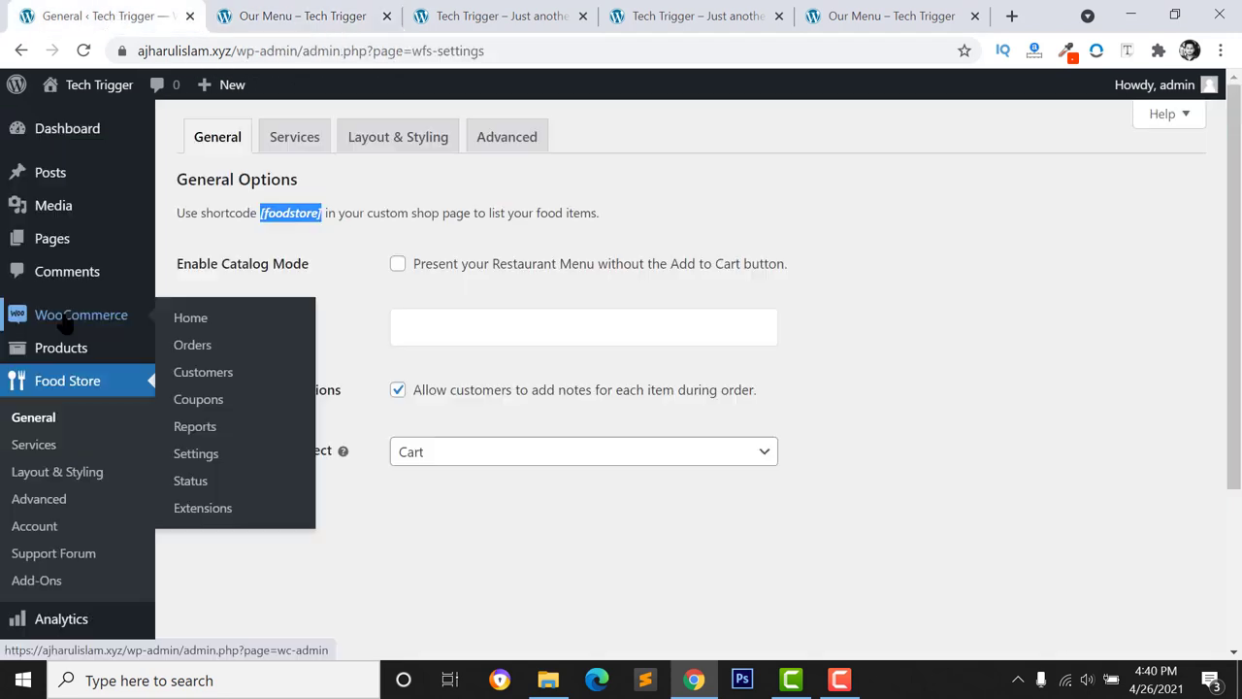
mouse_move(54, 361)
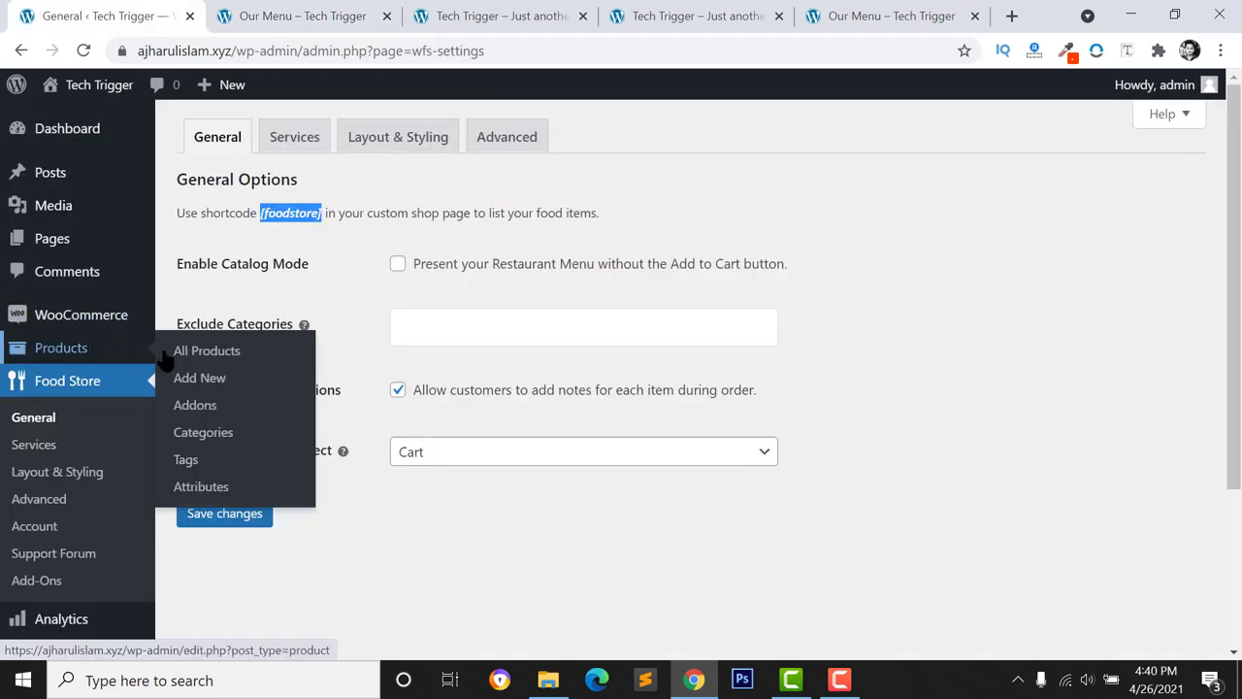
right_click(198, 386)
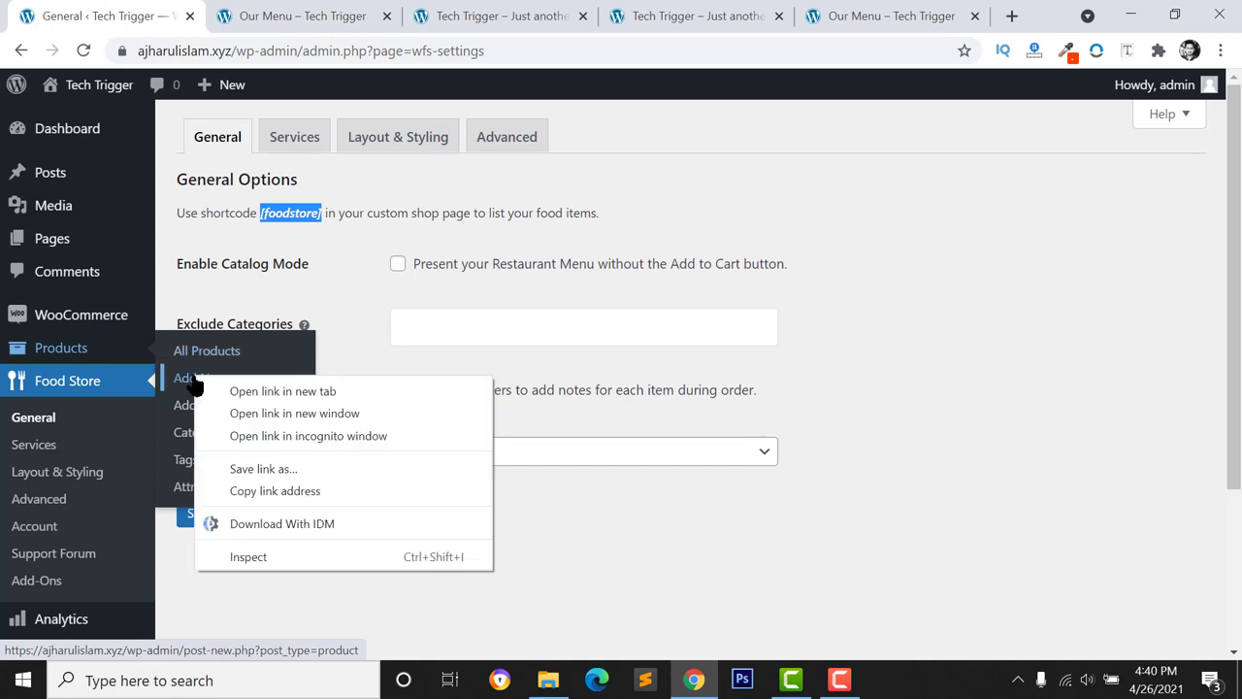
left_click(247, 391)
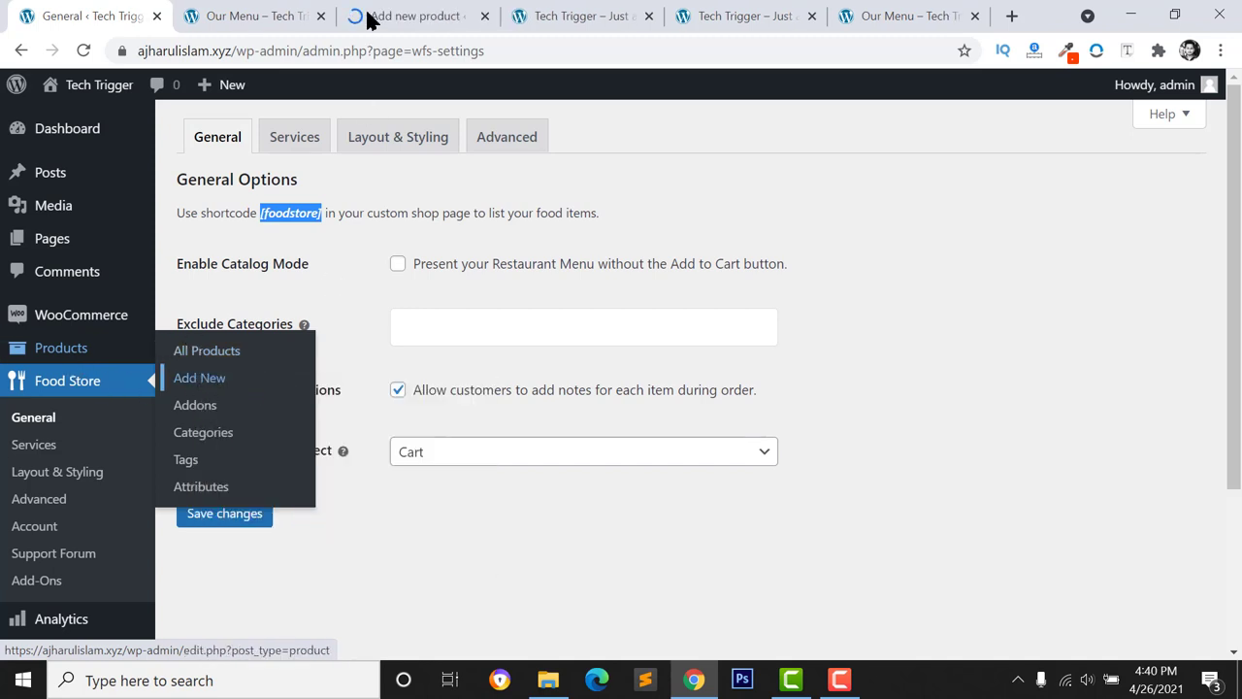
left_click(405, 24)
left_click(87, 10)
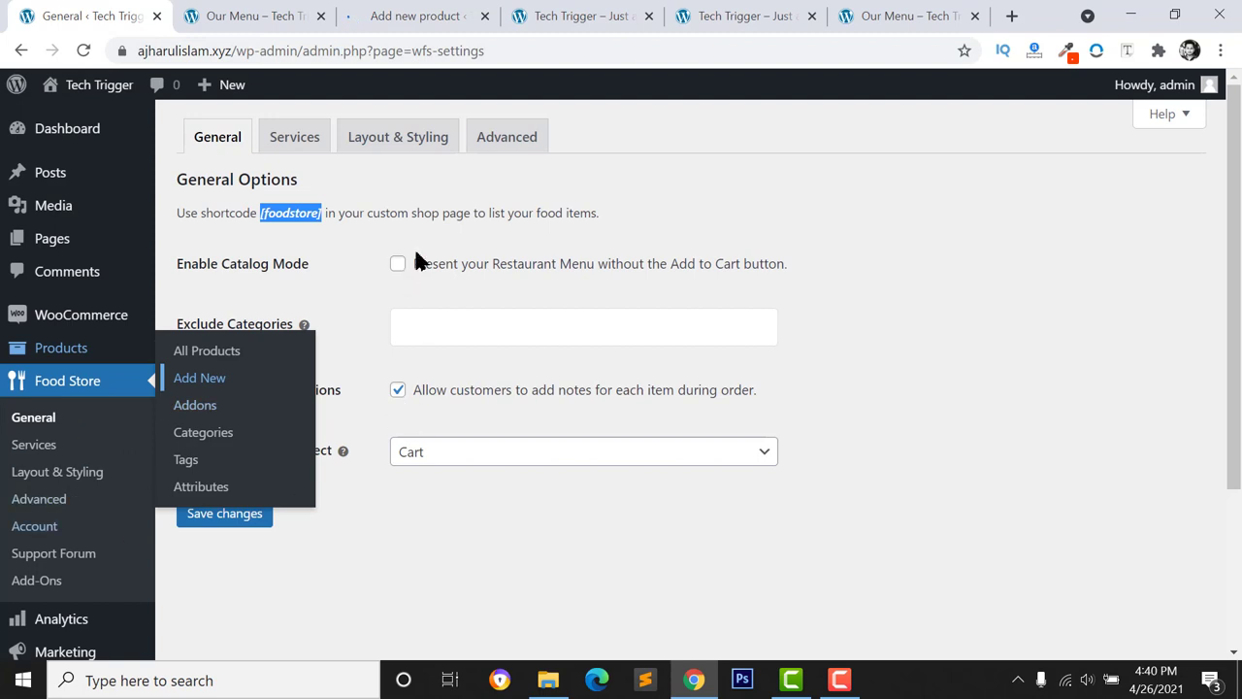
key("ctrl+3")
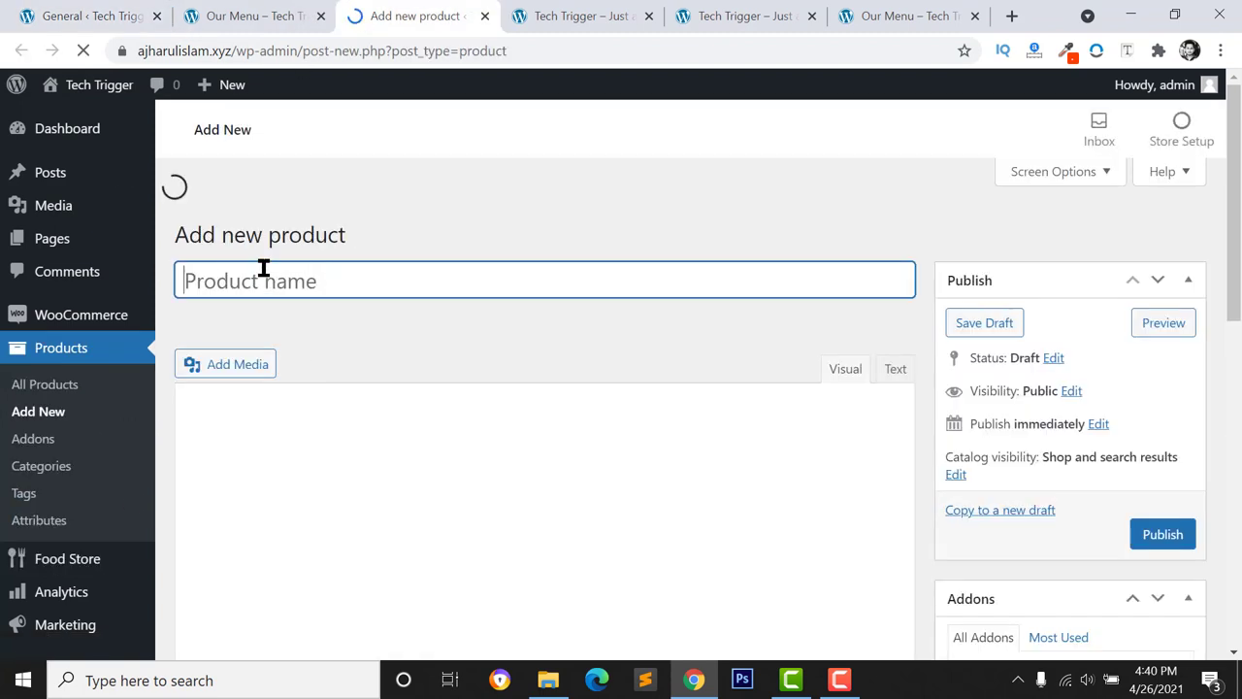
type("Chicken Burger")
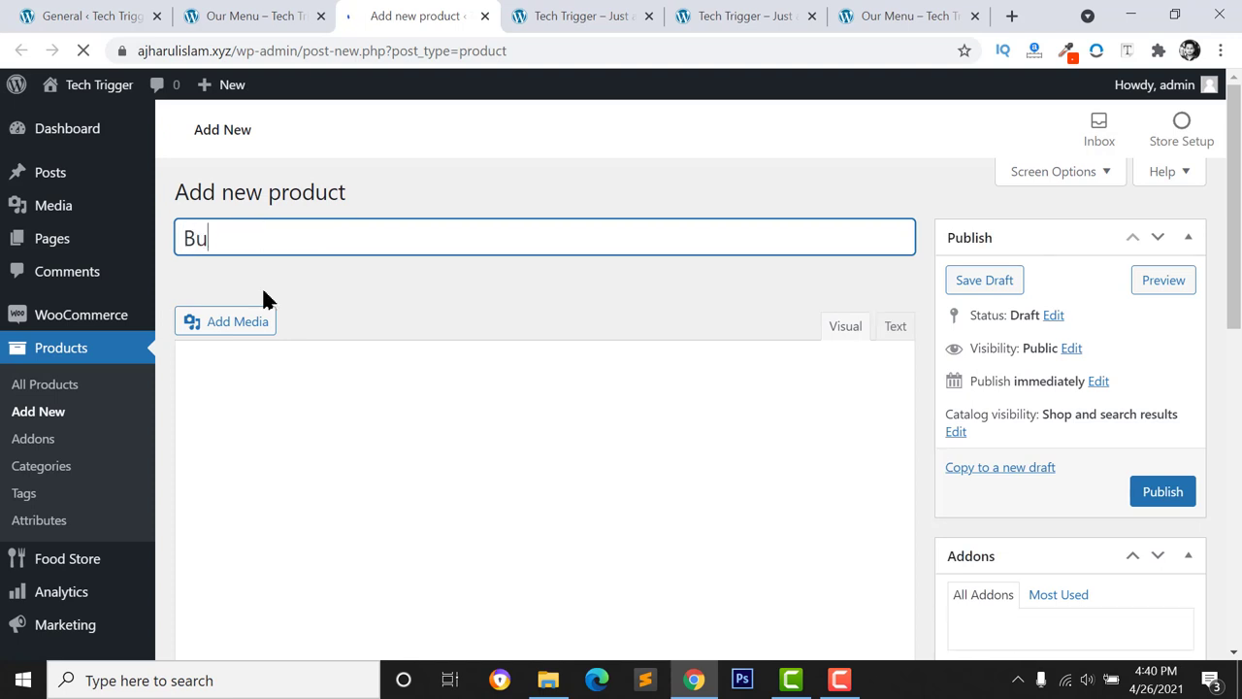
scroll(407, 213, "up", 1)
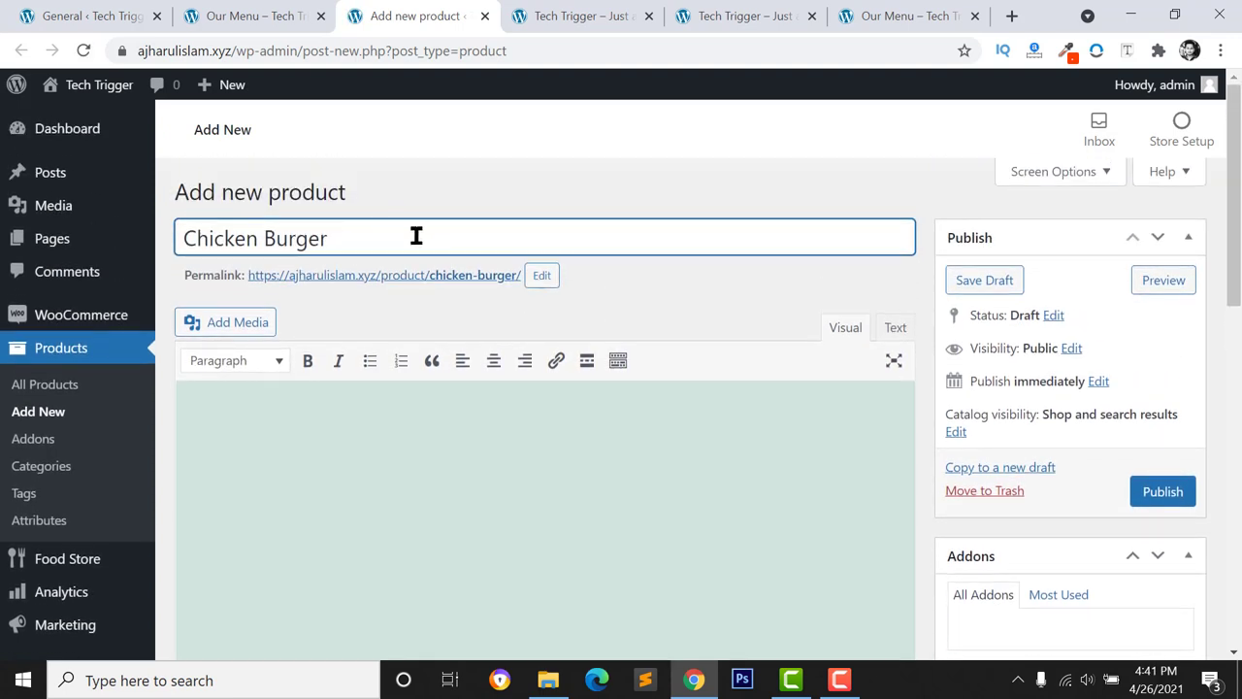
Open the new addon entry form in the product's Addons section and review its fields
scroll(1009, 476, "down", 2)
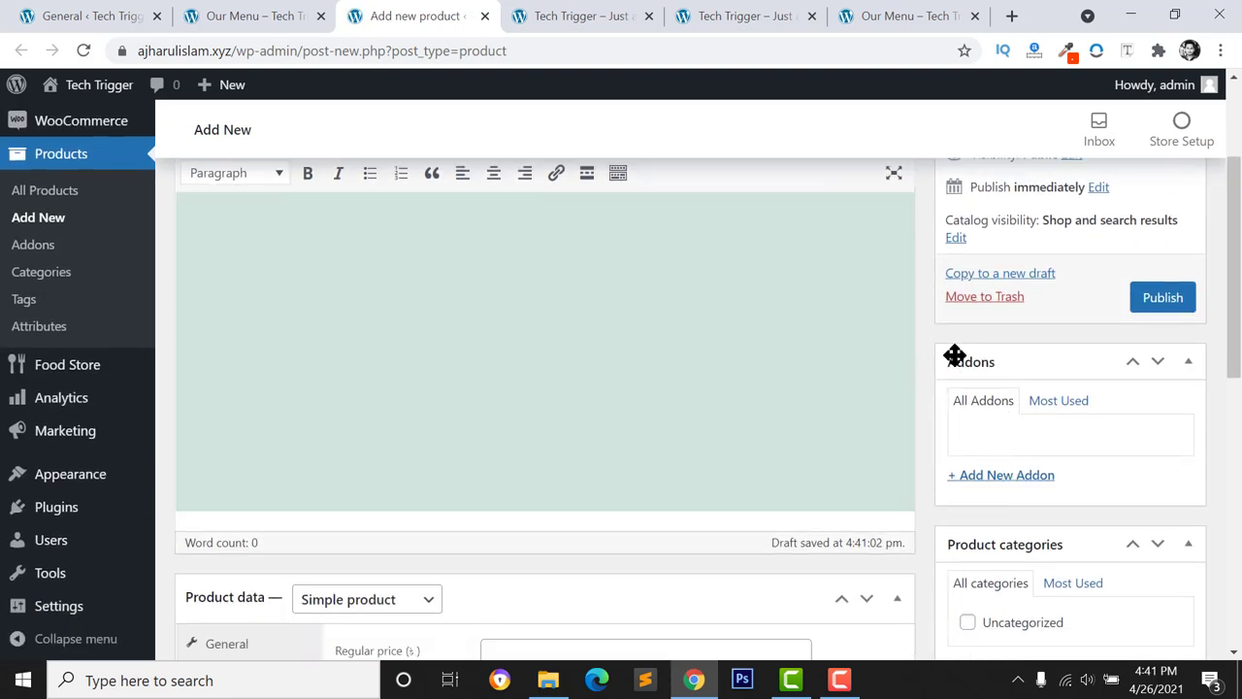
left_click(994, 477)
scroll(986, 466, "down", 1)
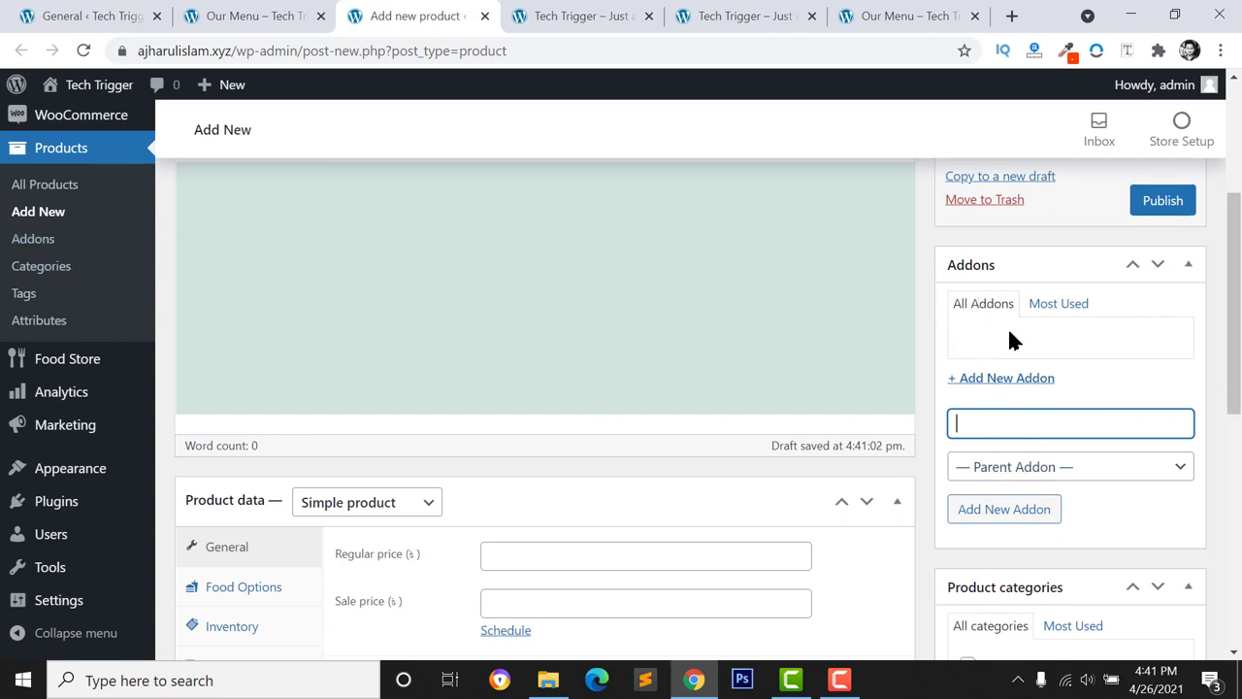
left_click(978, 339)
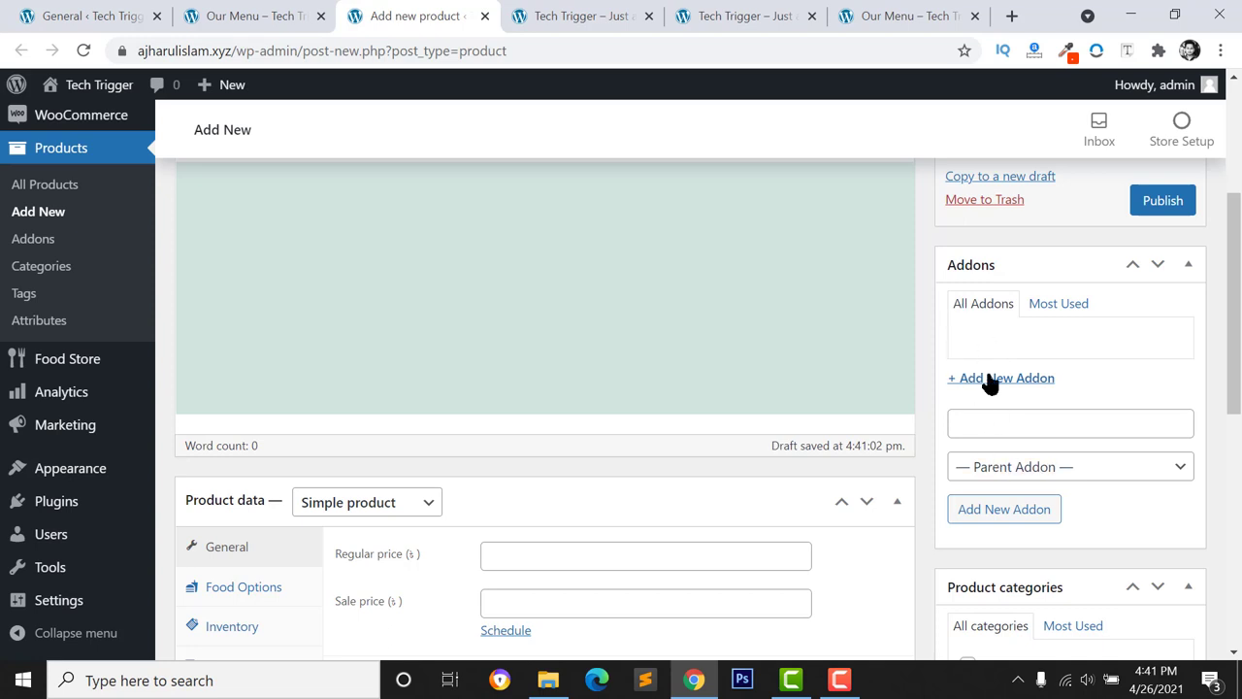
scroll(975, 378, "down", 2)
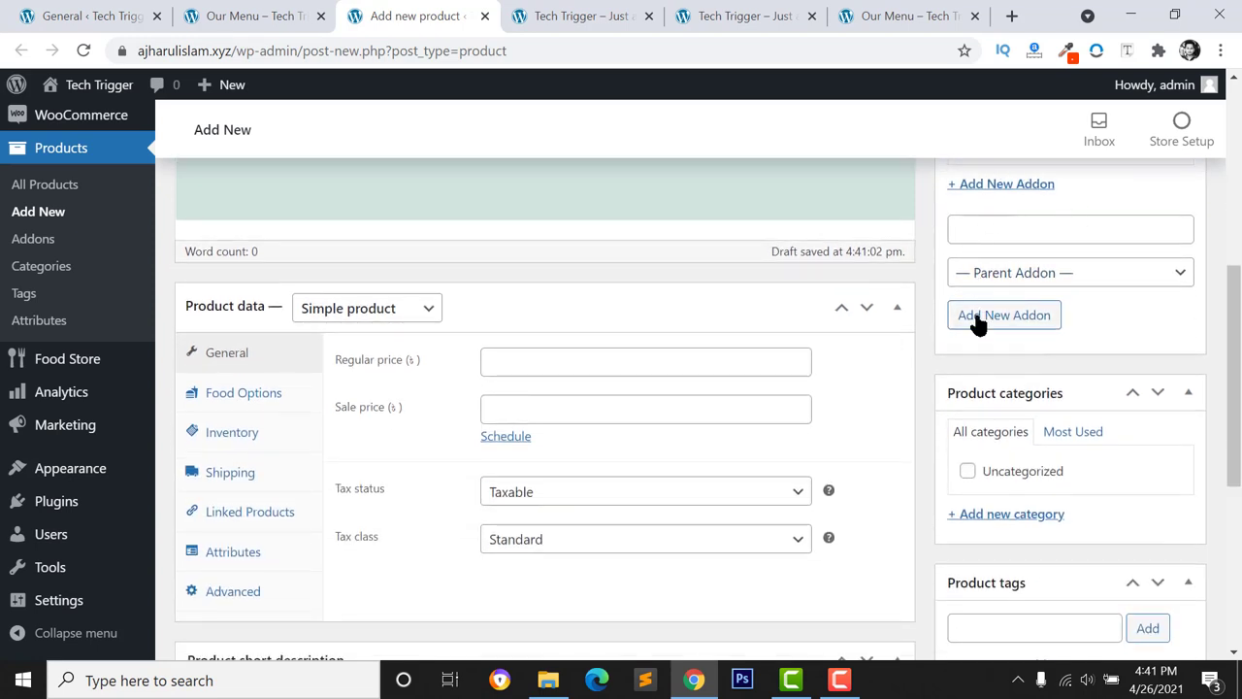
Create a new product category named "Burger" and assign it to the product
scroll(985, 311, "down", 2)
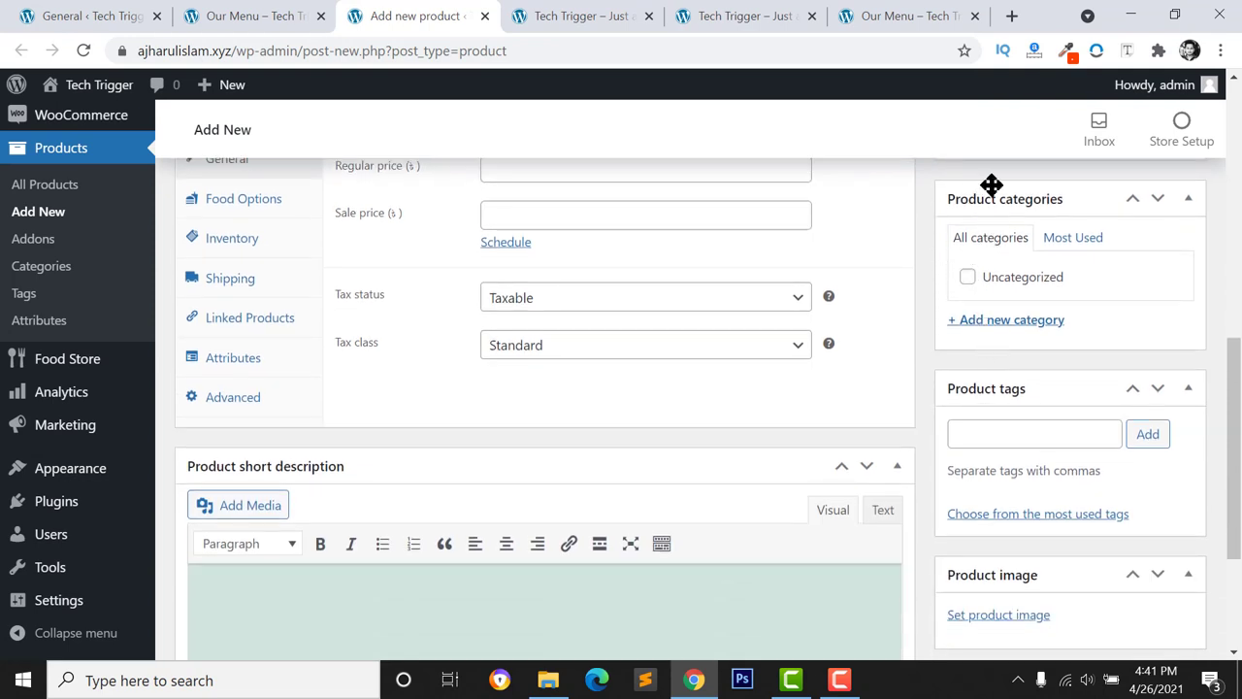
left_click(988, 322)
left_click(984, 319)
left_click(978, 324)
type("Burger")
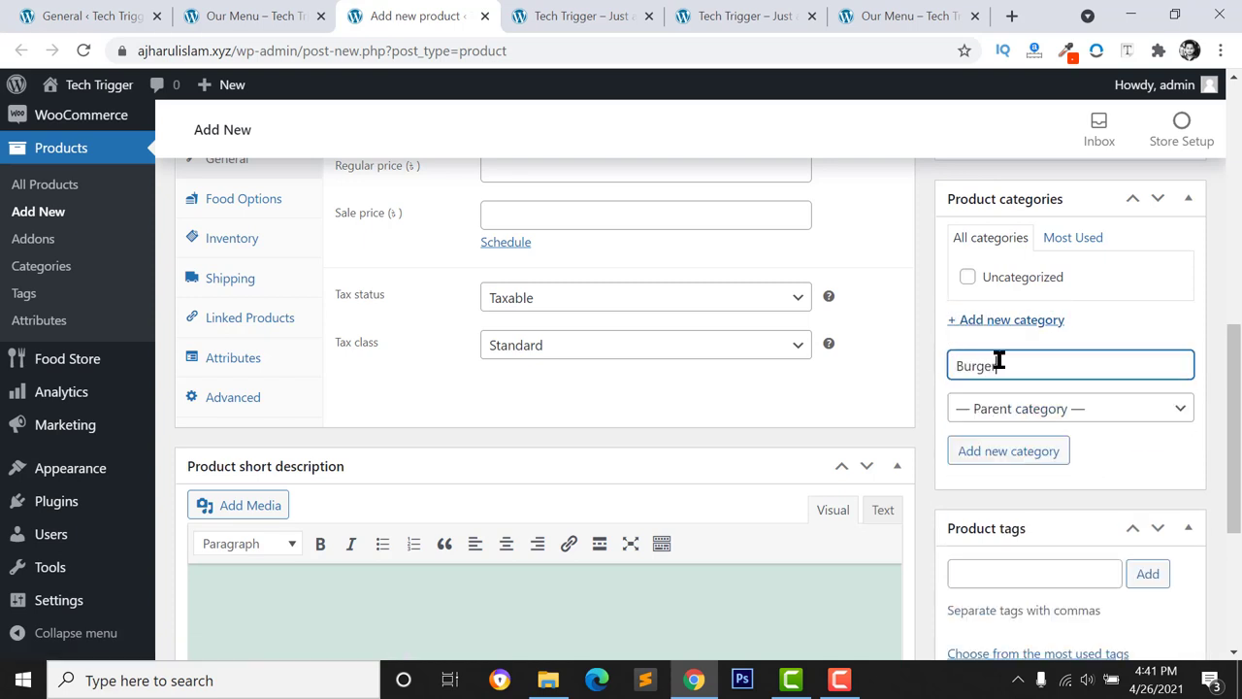
left_click(988, 452)
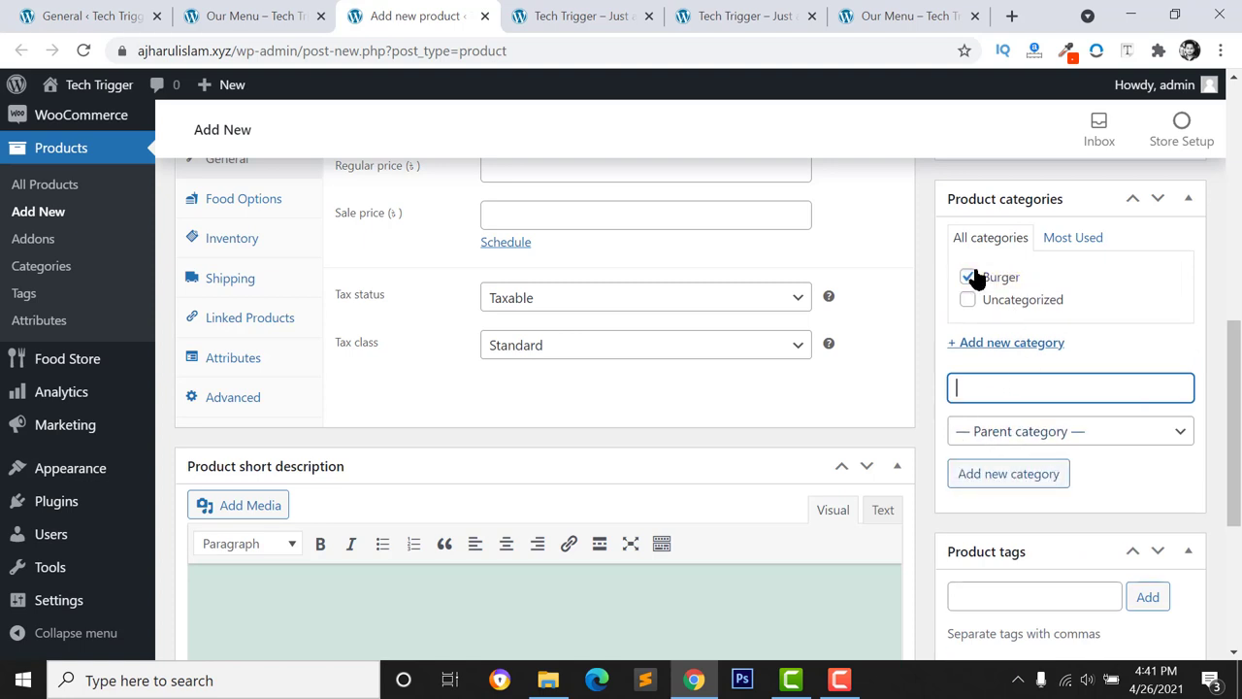
scroll(1014, 475, "down", 3)
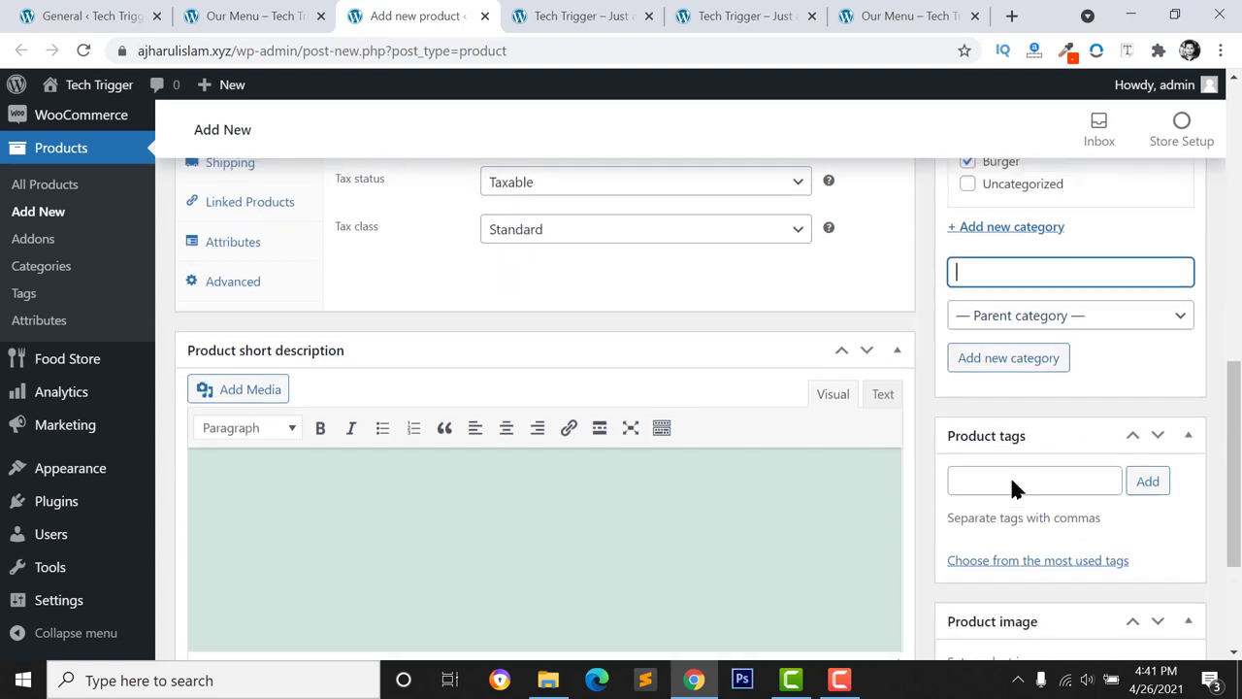
Add the tags "burger" and "chicken" to the Chicken Burger product
left_click(983, 336)
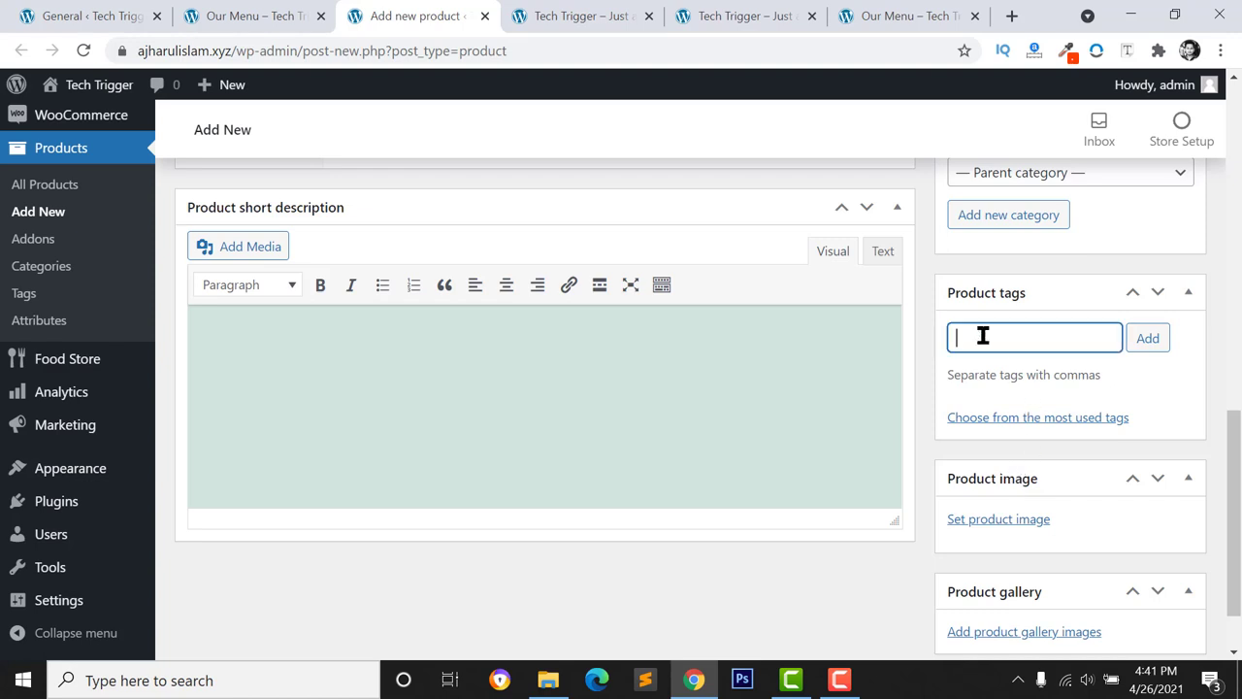
type("burger, chicken")
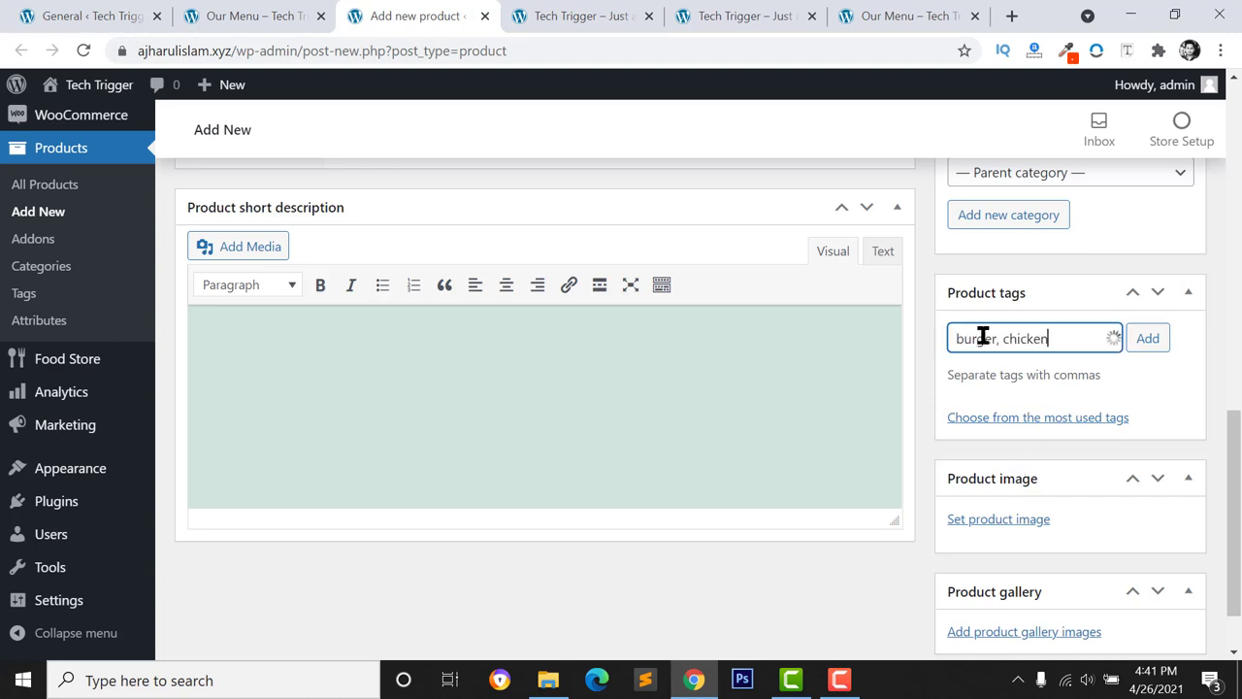
left_click(1141, 347)
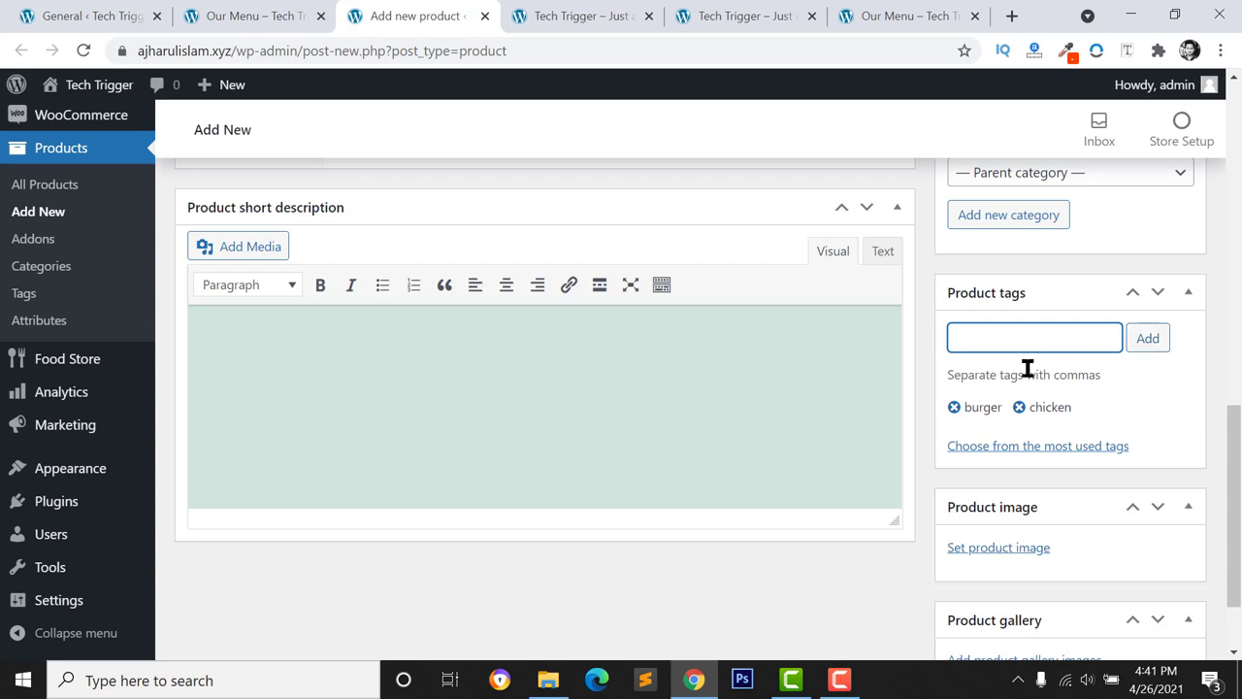
Set classic-beef-burger.jpg from the media files as the product image
scroll(1051, 391, "down", 2)
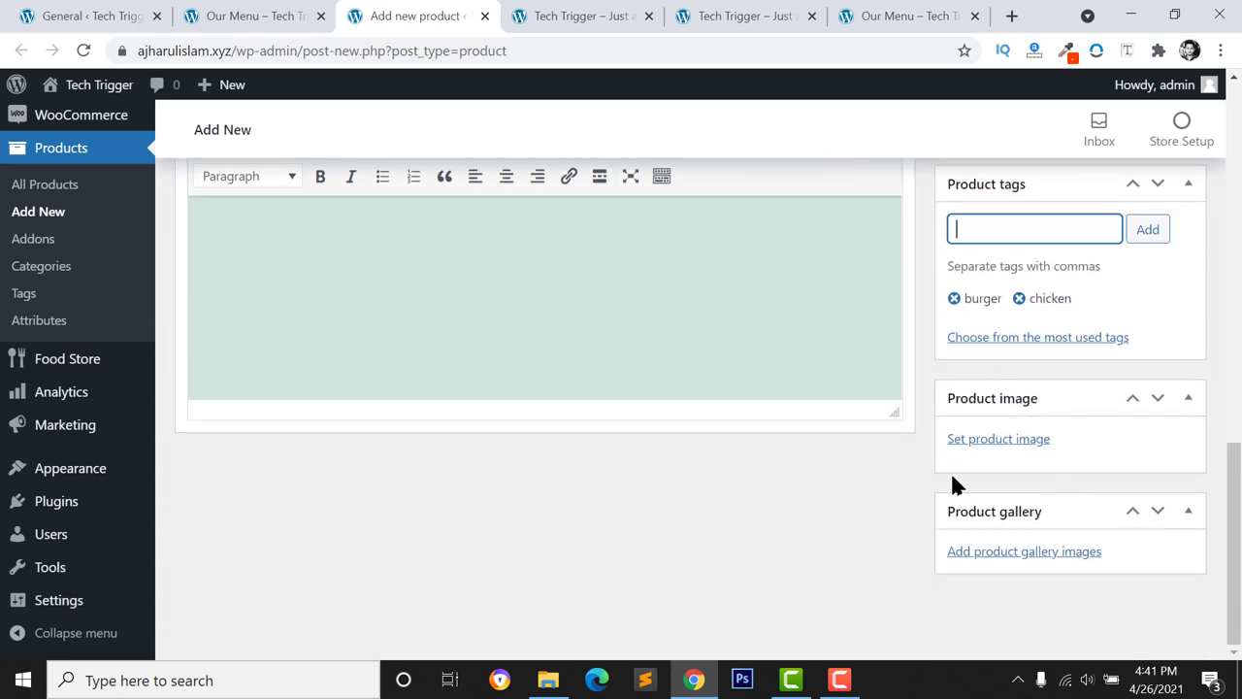
left_click(1006, 439)
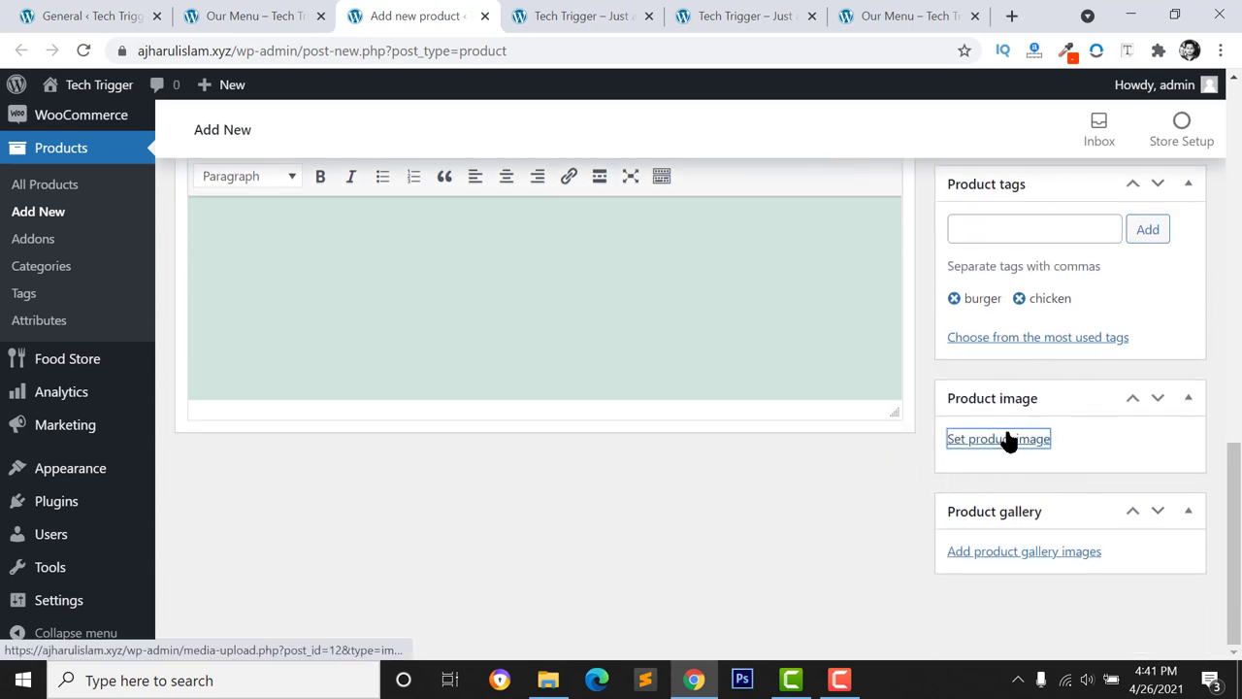
left_click(586, 419)
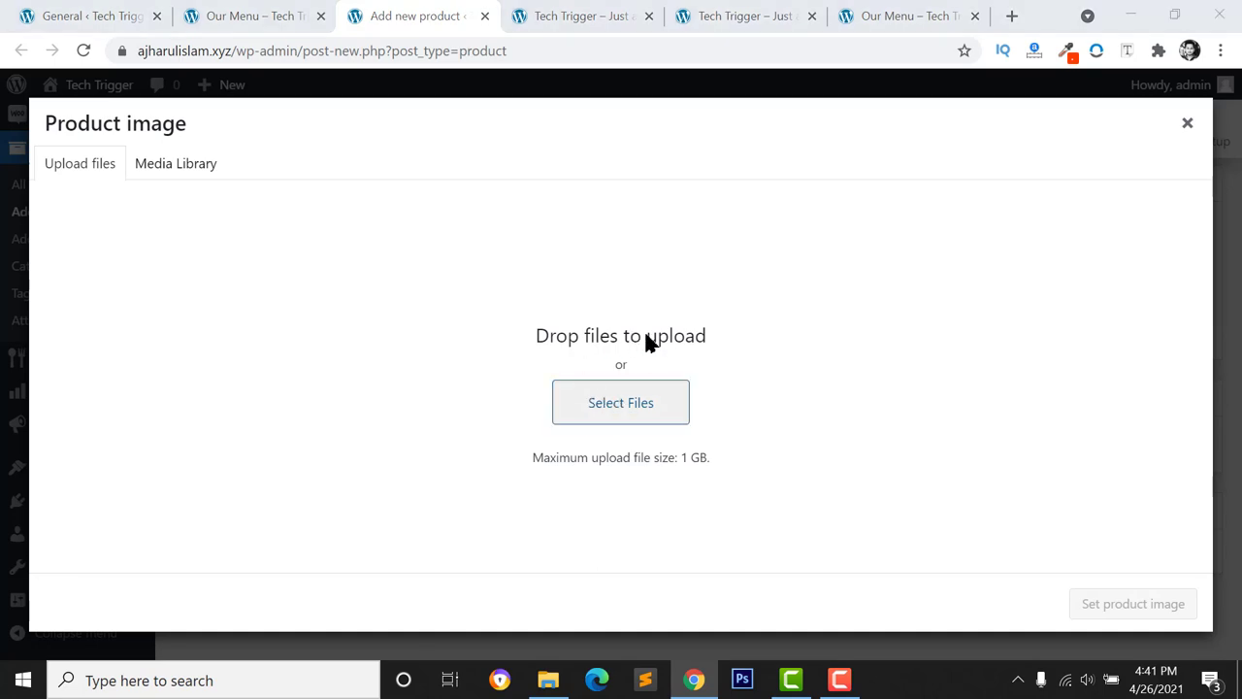
left_click(337, 201)
left_click(435, 432)
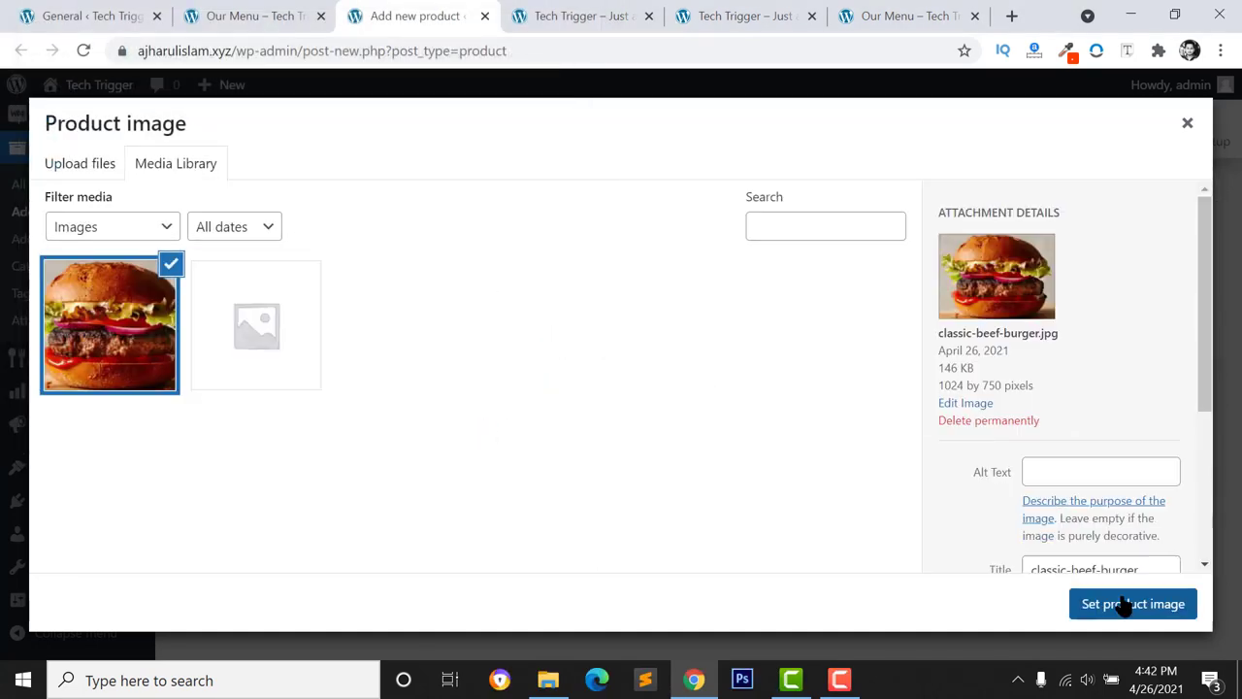
left_click(1124, 603)
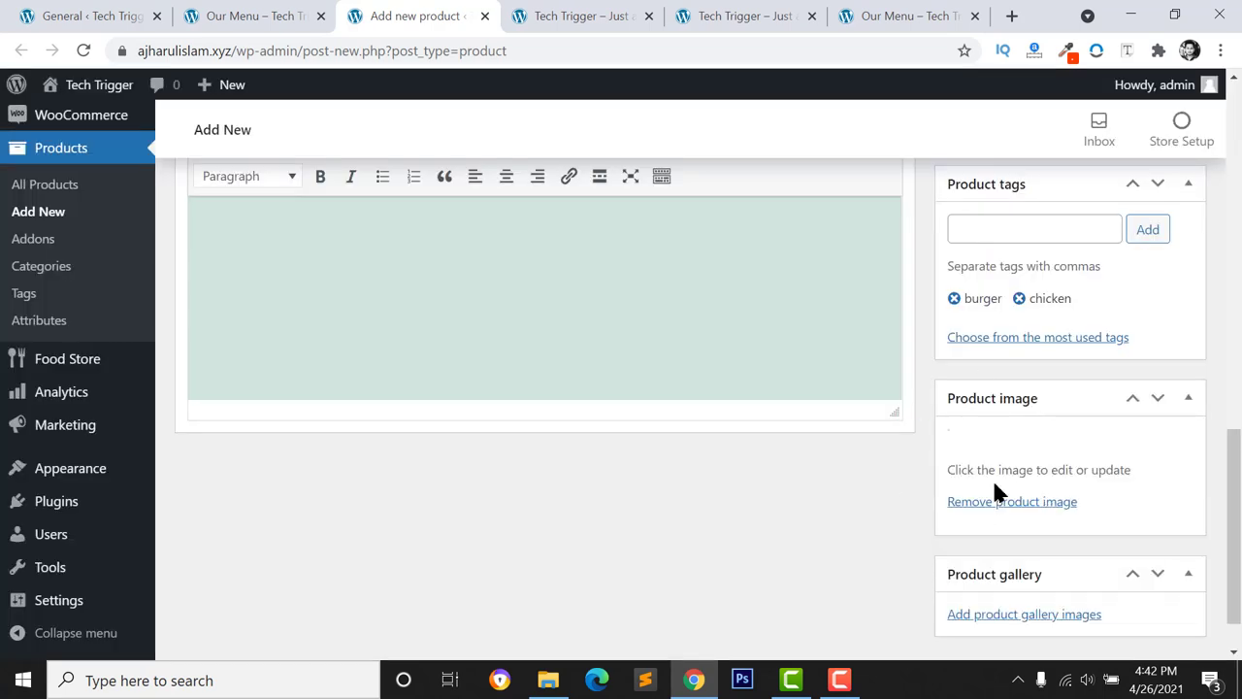
Review the available product types in the product data, keeping Simple product
scroll(1068, 534, "up", 2)
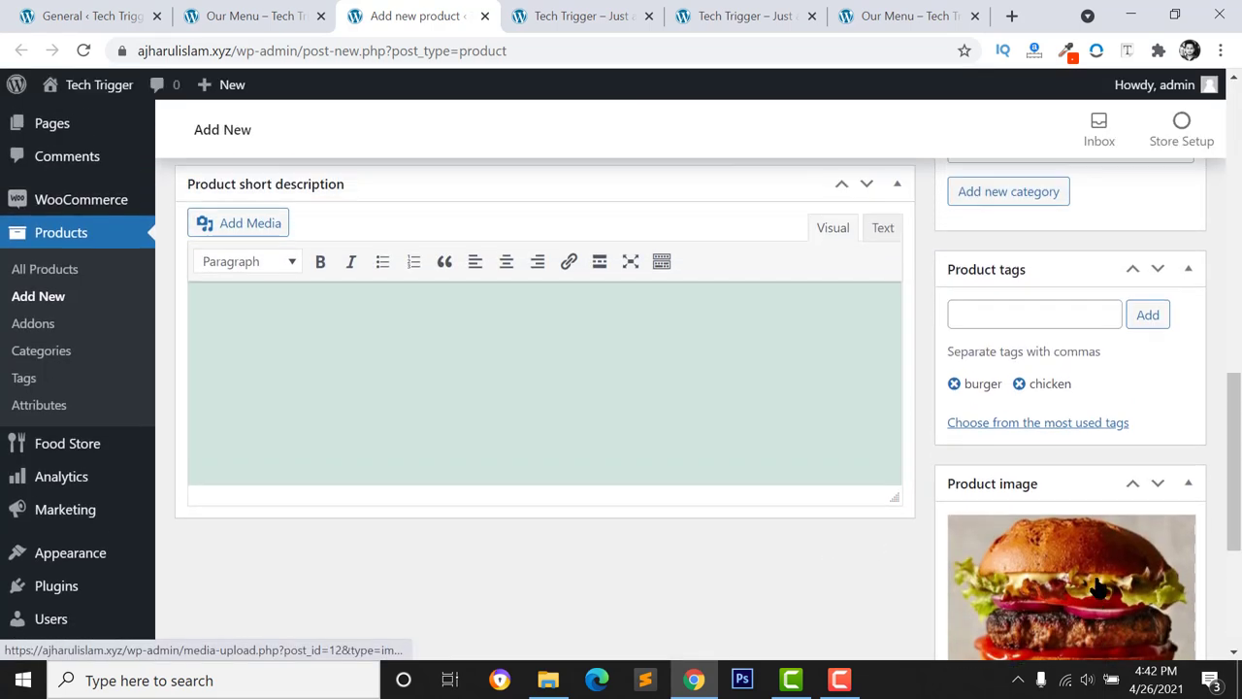
scroll(427, 372, "up", 5)
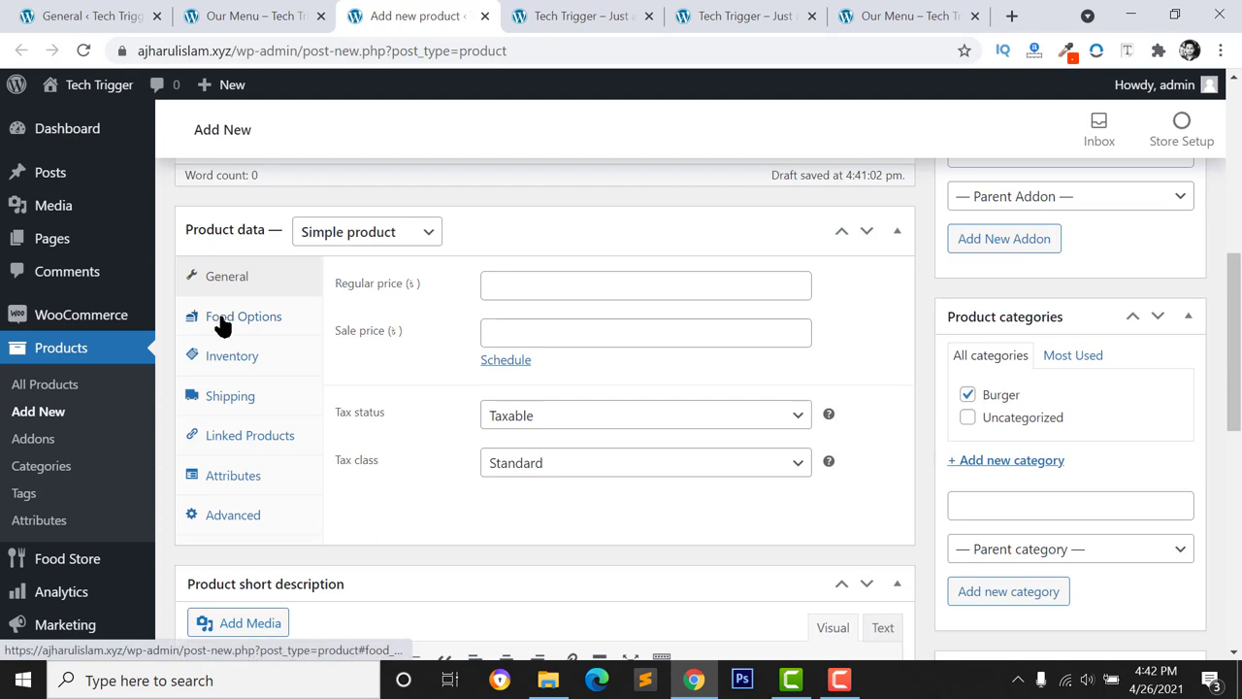
left_click(369, 238)
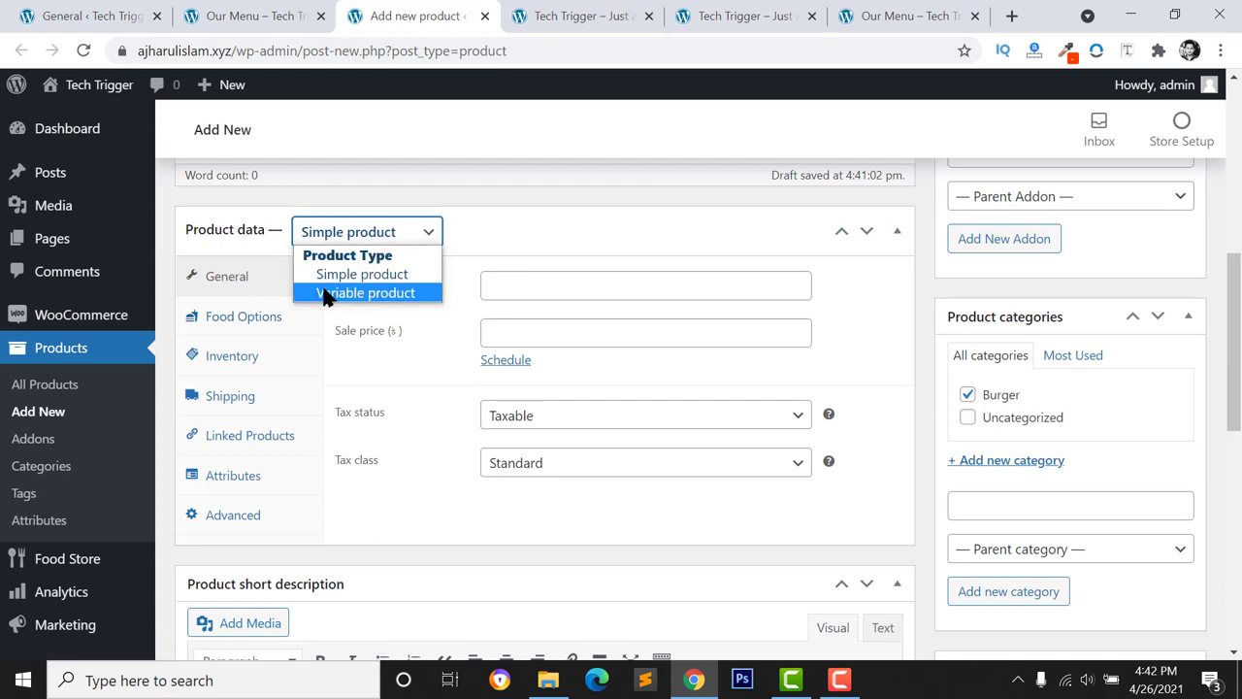
left_click(353, 238)
Try the Vegetarian and Non Vegiterian food types in the product's food options and reset the choice to "Please select"
left_click(240, 320)
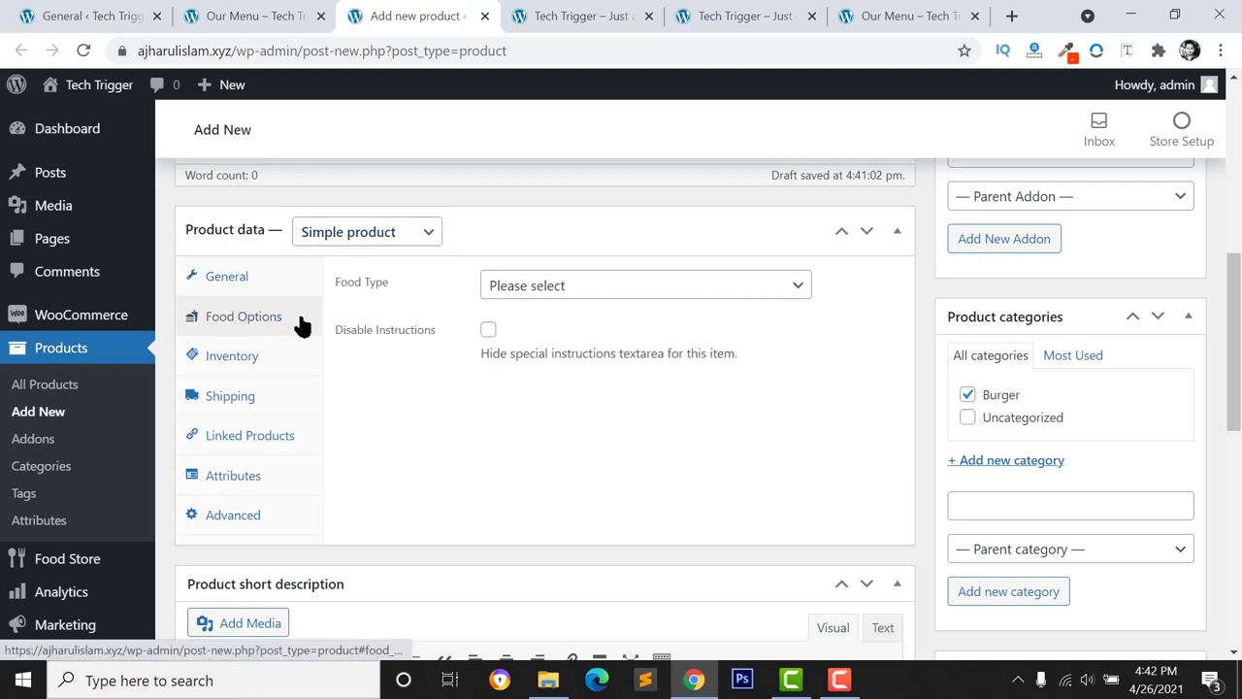
left_click(618, 281)
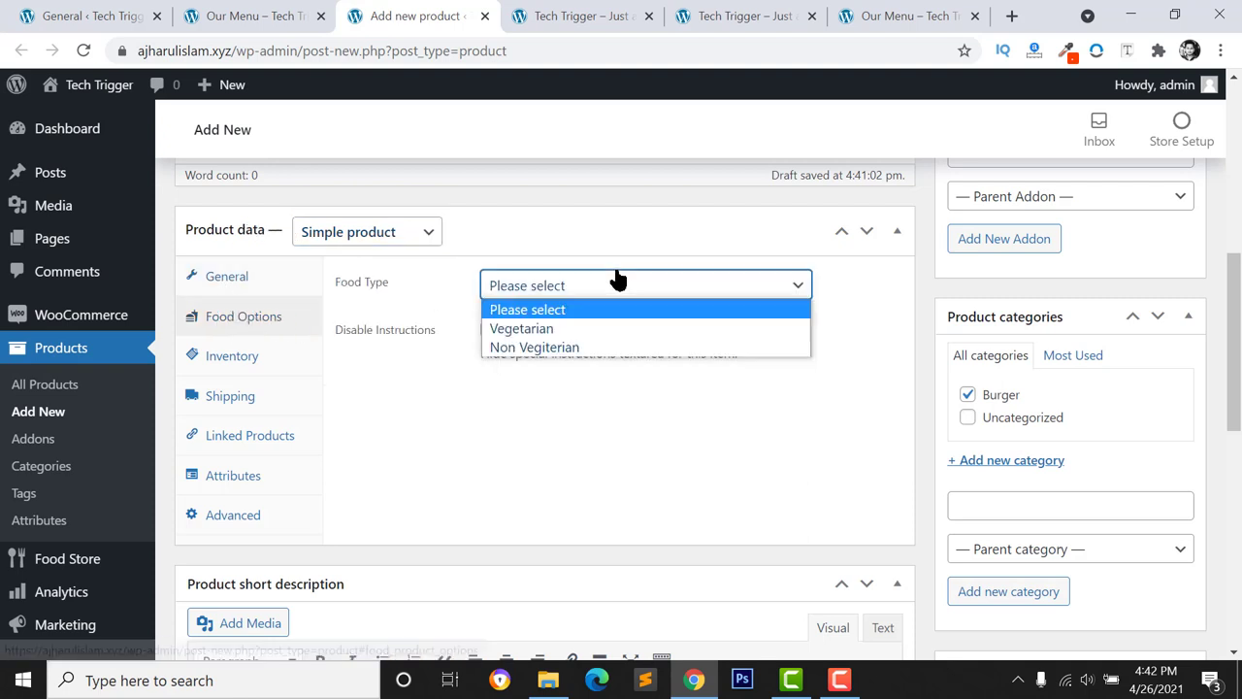
left_click(521, 330)
left_click(548, 302)
left_click(544, 334)
left_click(555, 300)
left_click(548, 345)
left_click(547, 297)
left_click(546, 309)
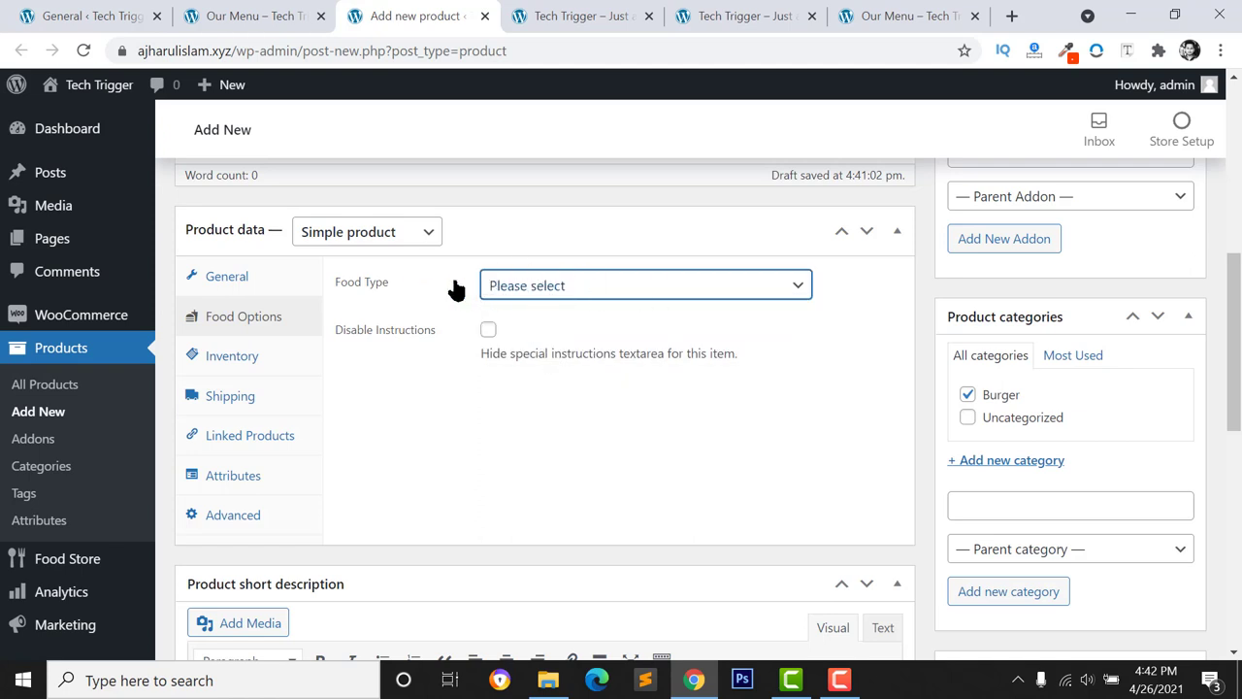
Set the product's regular price to 150 and its sale price to 120
left_click(243, 279)
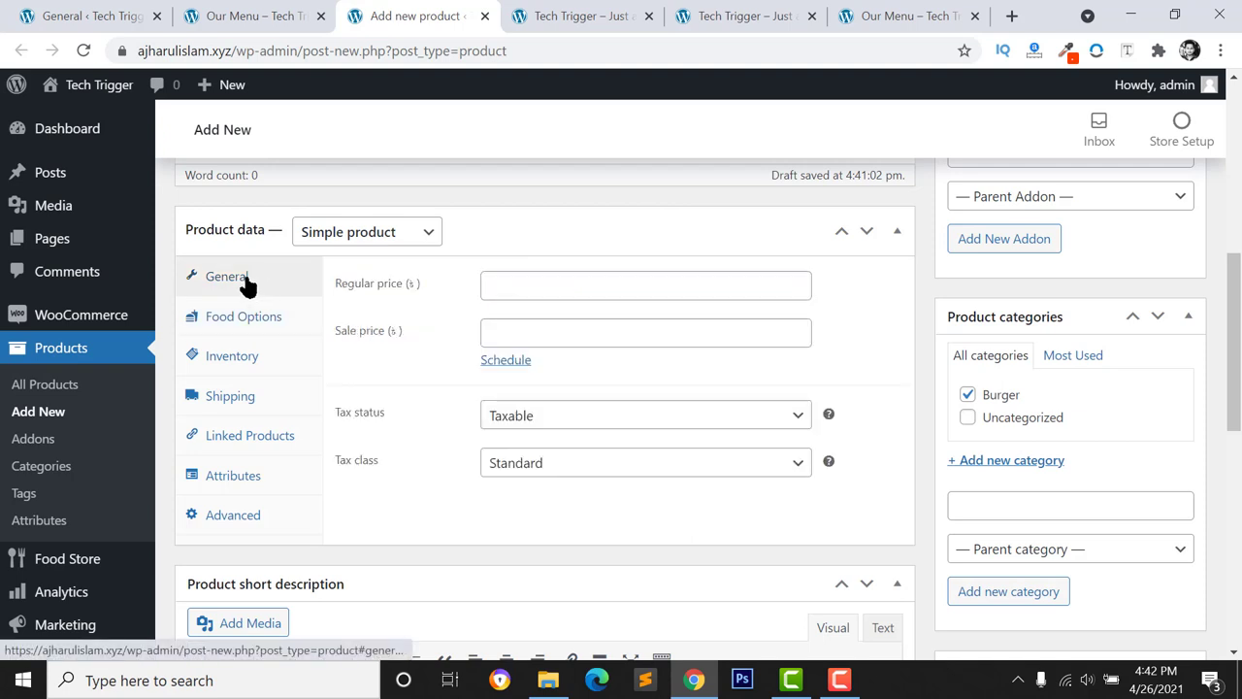
left_click(503, 276)
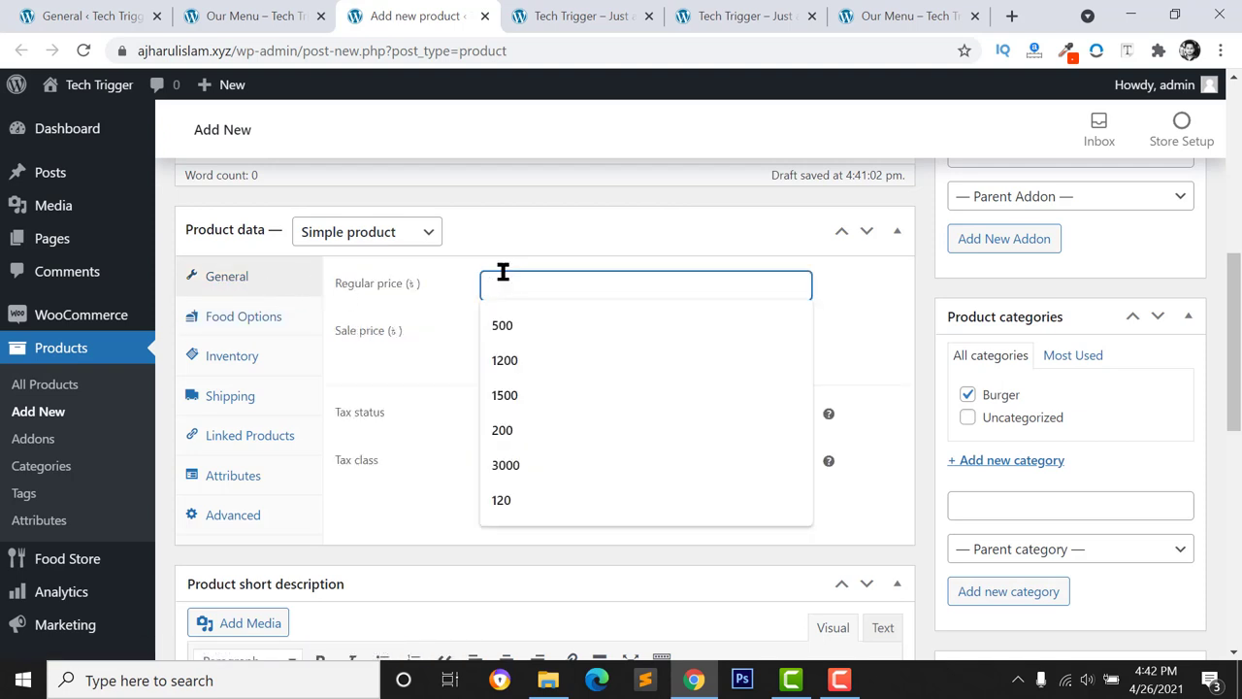
type("150")
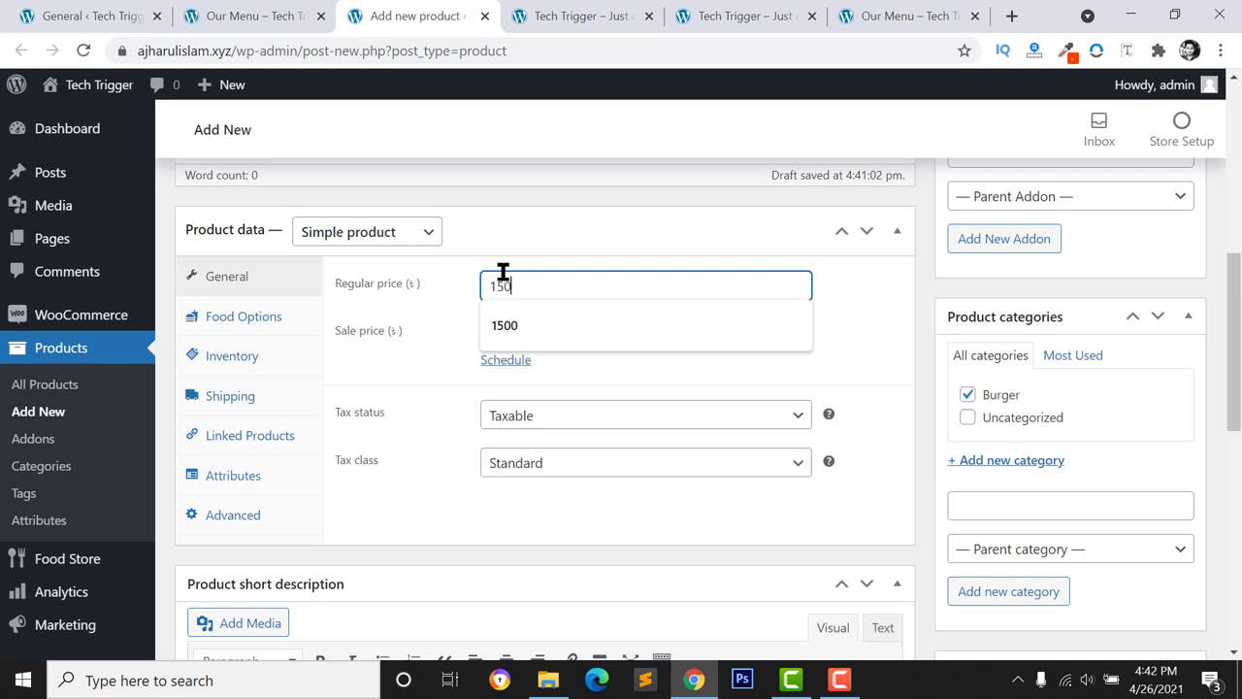
left_click(482, 333)
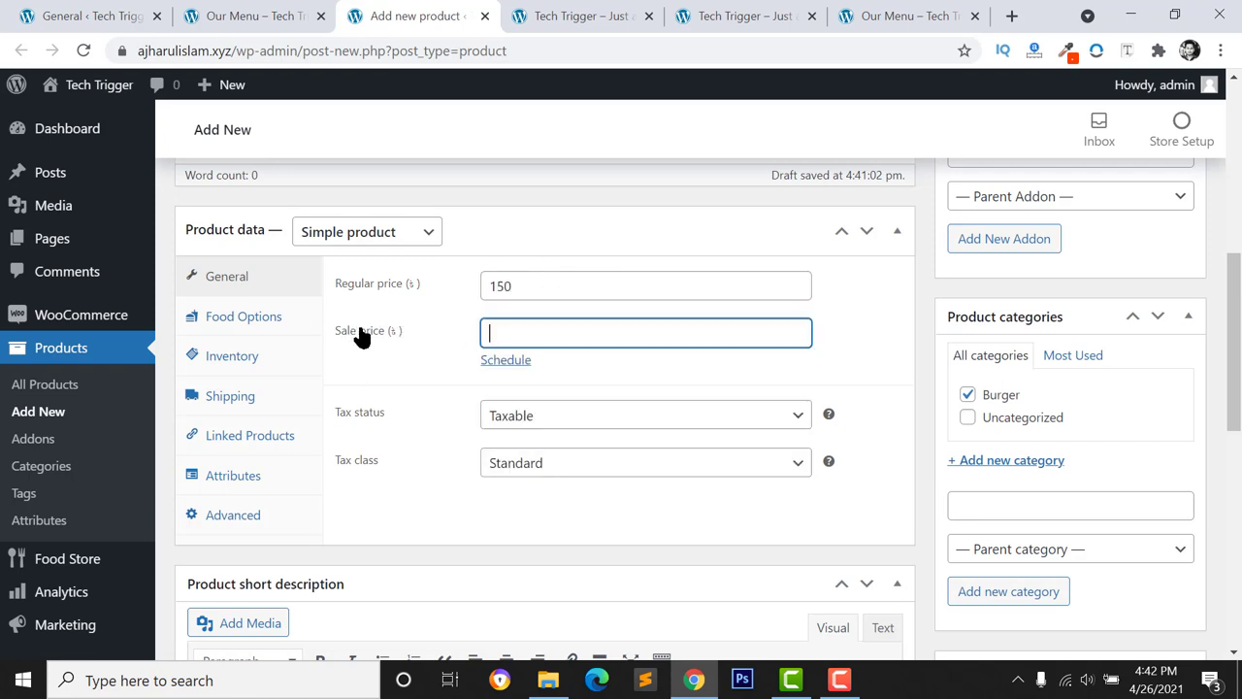
type("120")
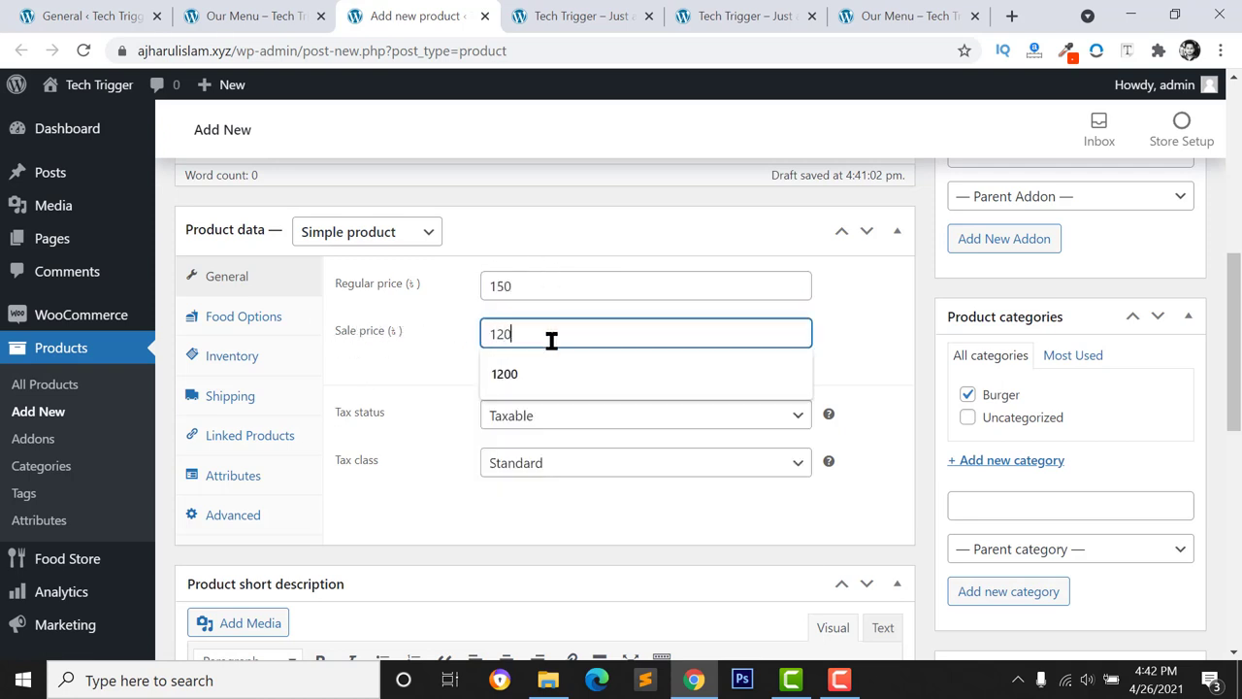
left_click(417, 375)
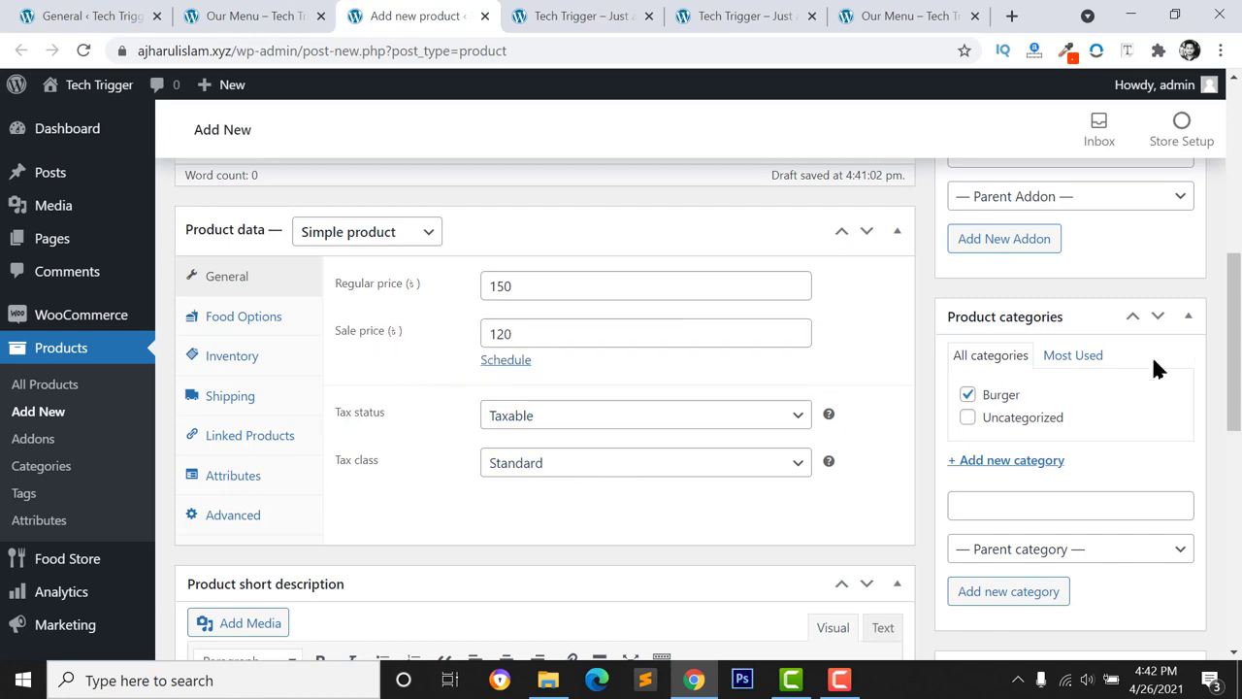
Publish the Chicken Burger product
scroll(1100, 434, "up", 2)
scroll(1100, 434, "up", 5)
left_click(1169, 447)
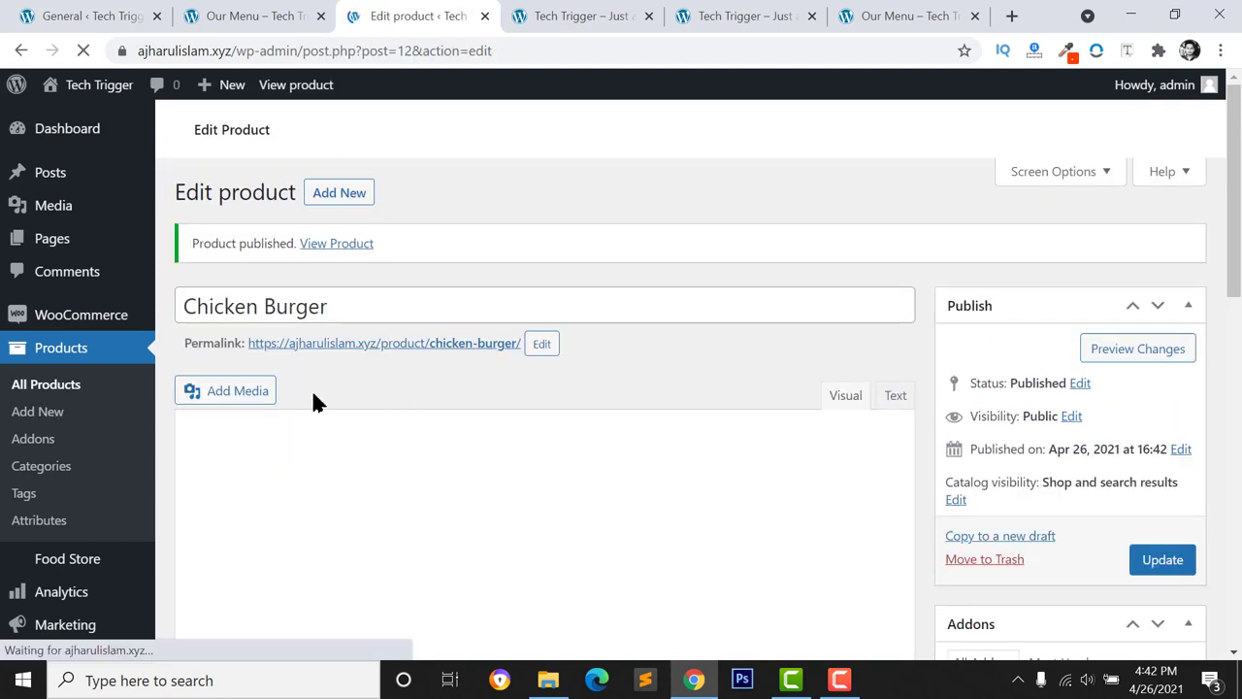
Reload the site's Our Menu page and examine the Chicken Burger listing under the Burger category
left_click(233, 15)
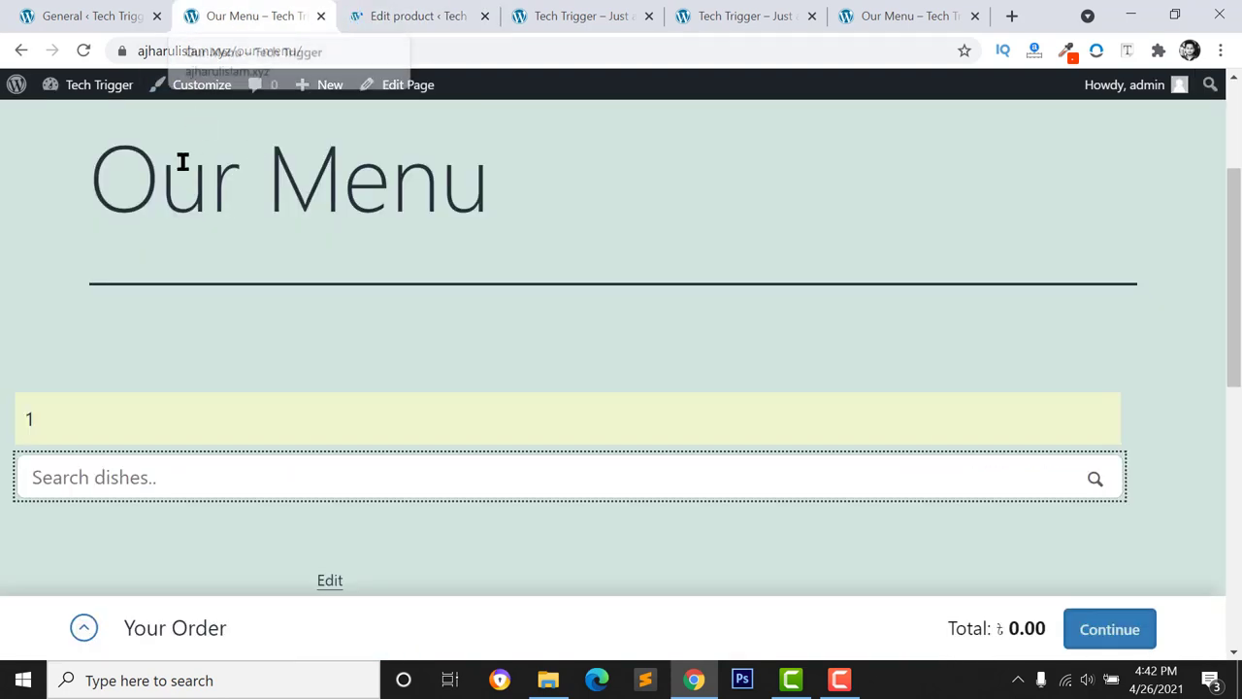
left_click(243, 51)
left_click(311, 51)
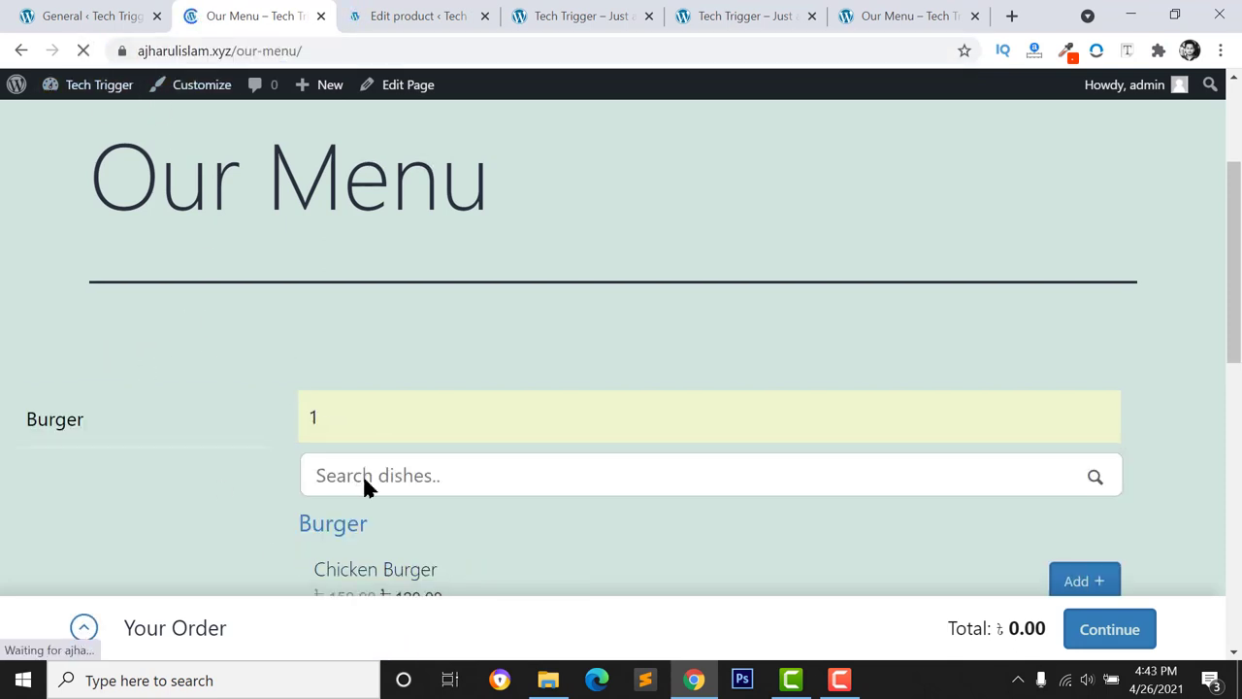
scroll(383, 471, "down", 2)
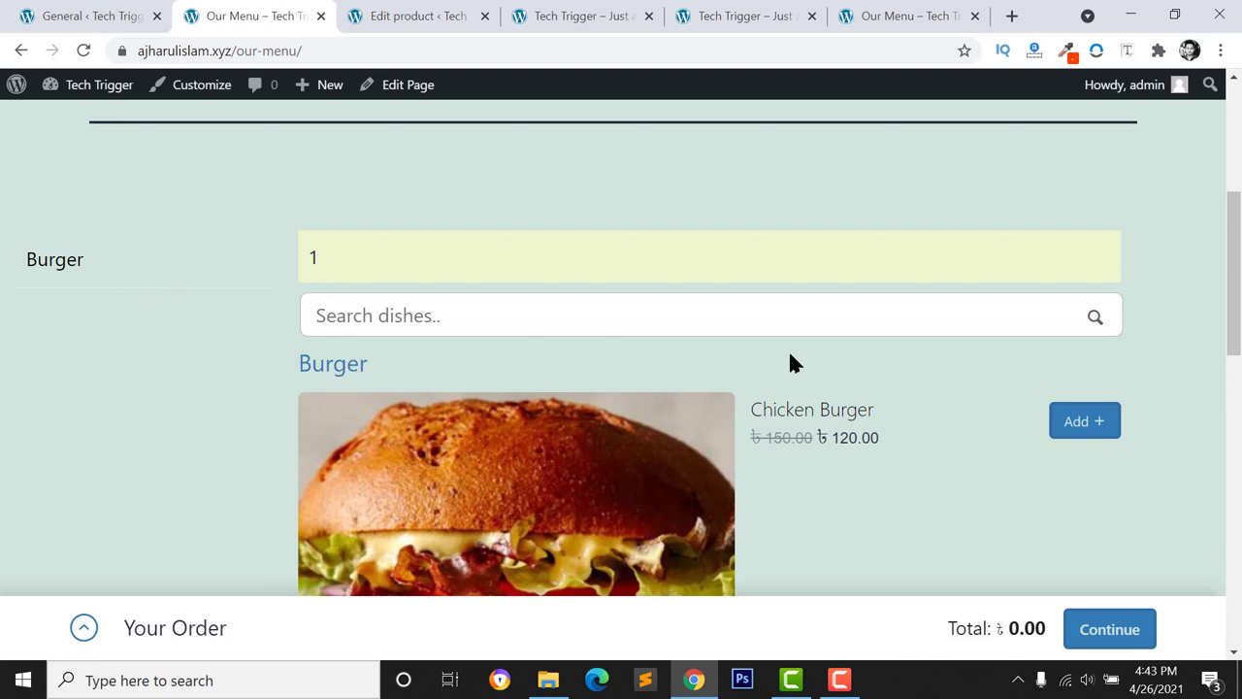
scroll(863, 401, "down", 3)
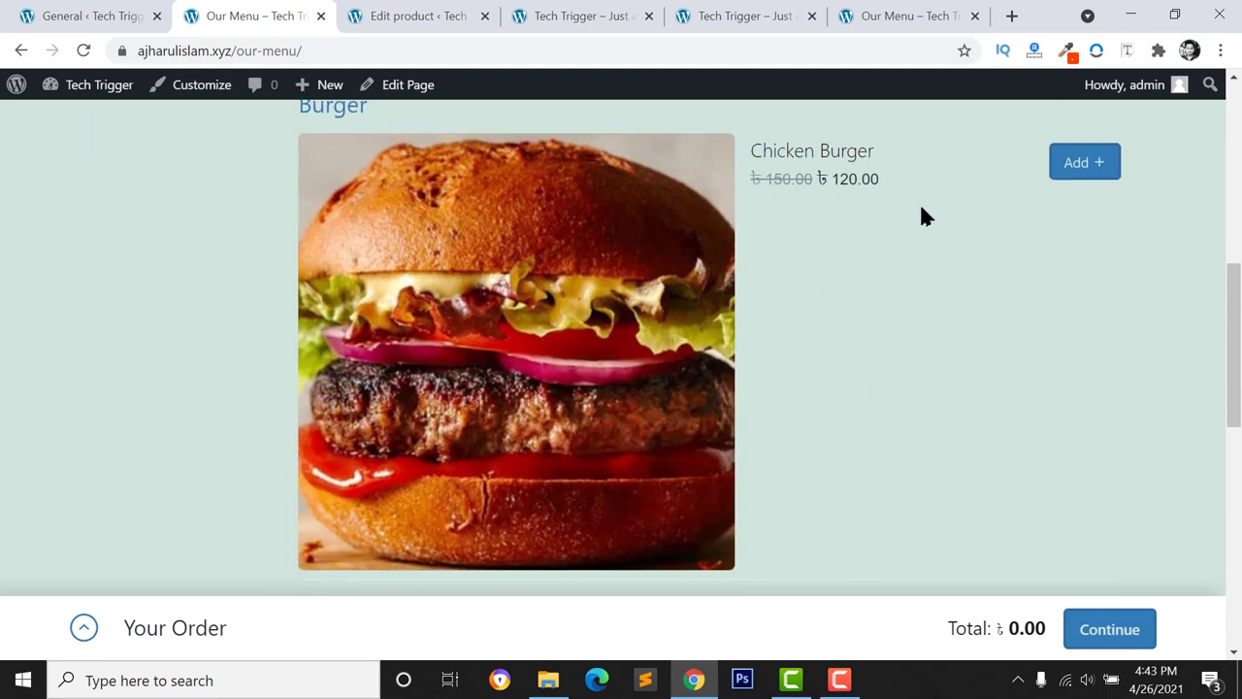
Check the Food Store general settings and open the Chicken Burger order popup on the Our Menu page
left_click(107, 12)
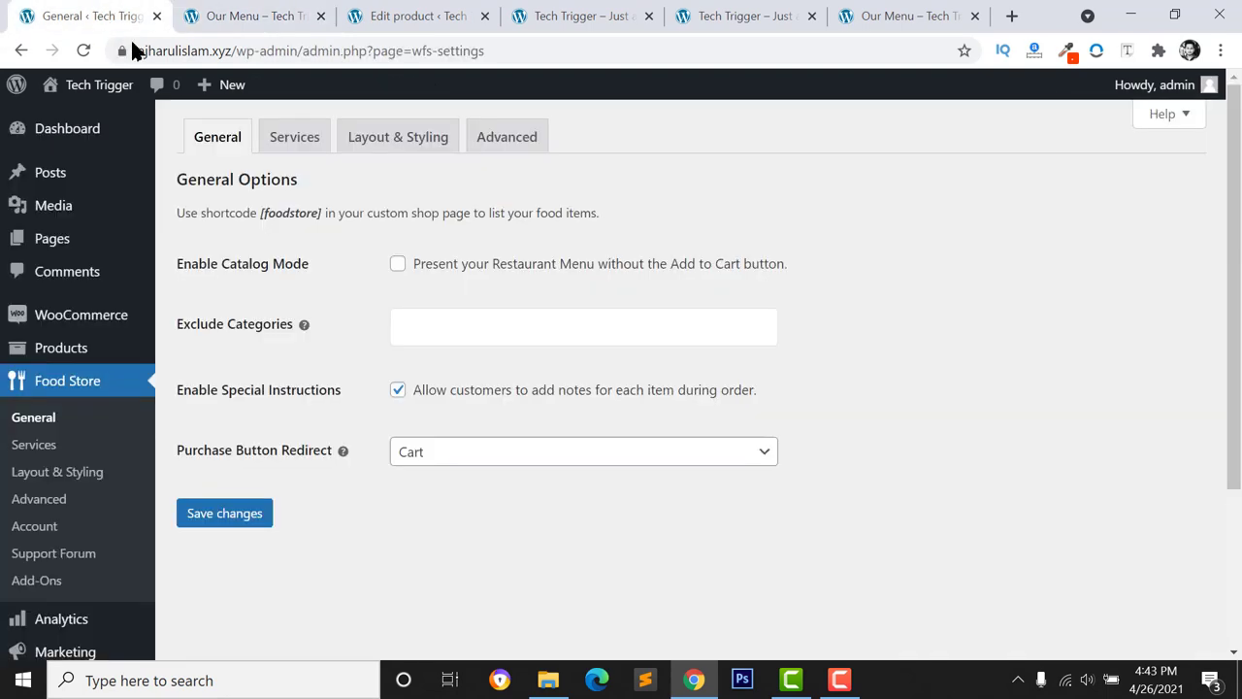
left_click(306, 11)
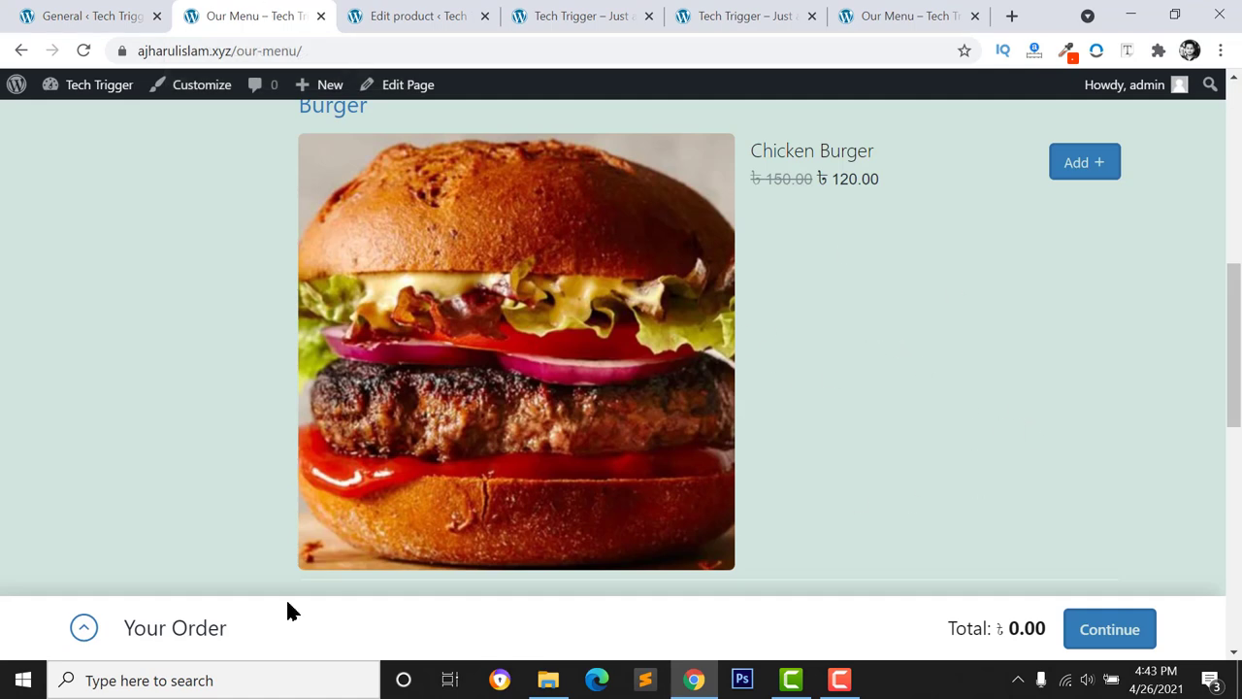
scroll(1109, 587, "up", 1)
left_click(1080, 264)
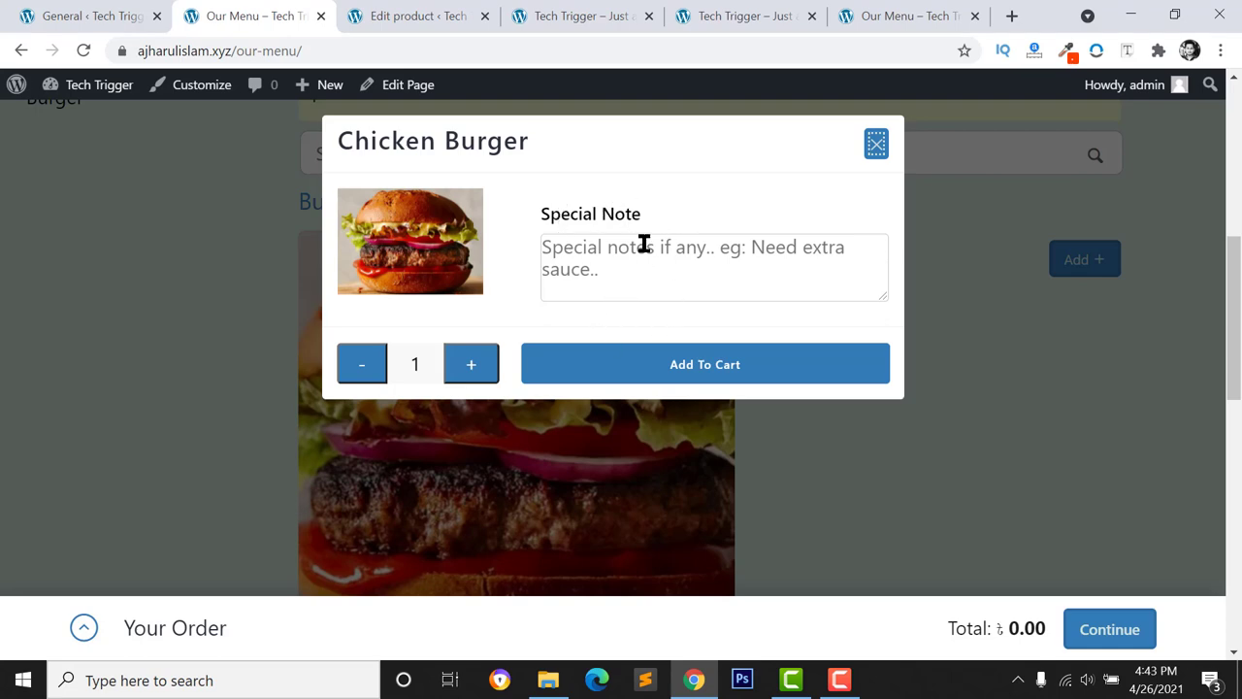
Open the chicken jhal fry order popup on the demo menu and compare its addon options with the Chicken Burger popup
left_click(728, 13)
left_click(895, 14)
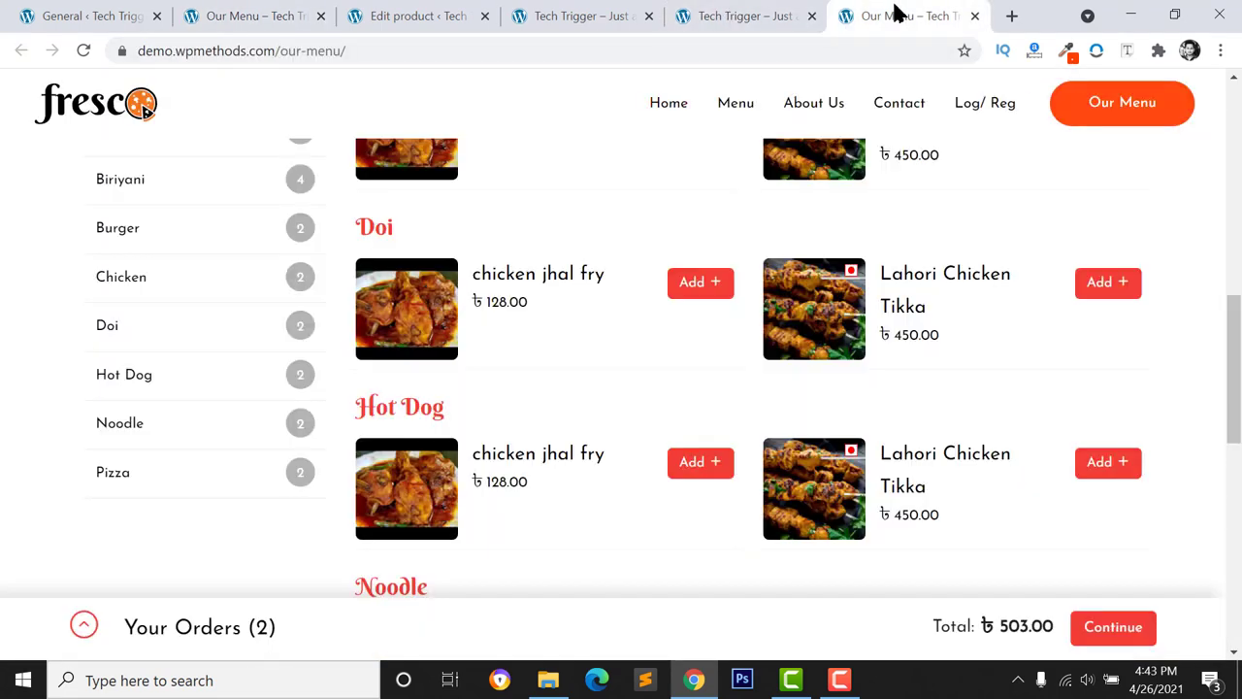
left_click(701, 283)
left_click(683, 313)
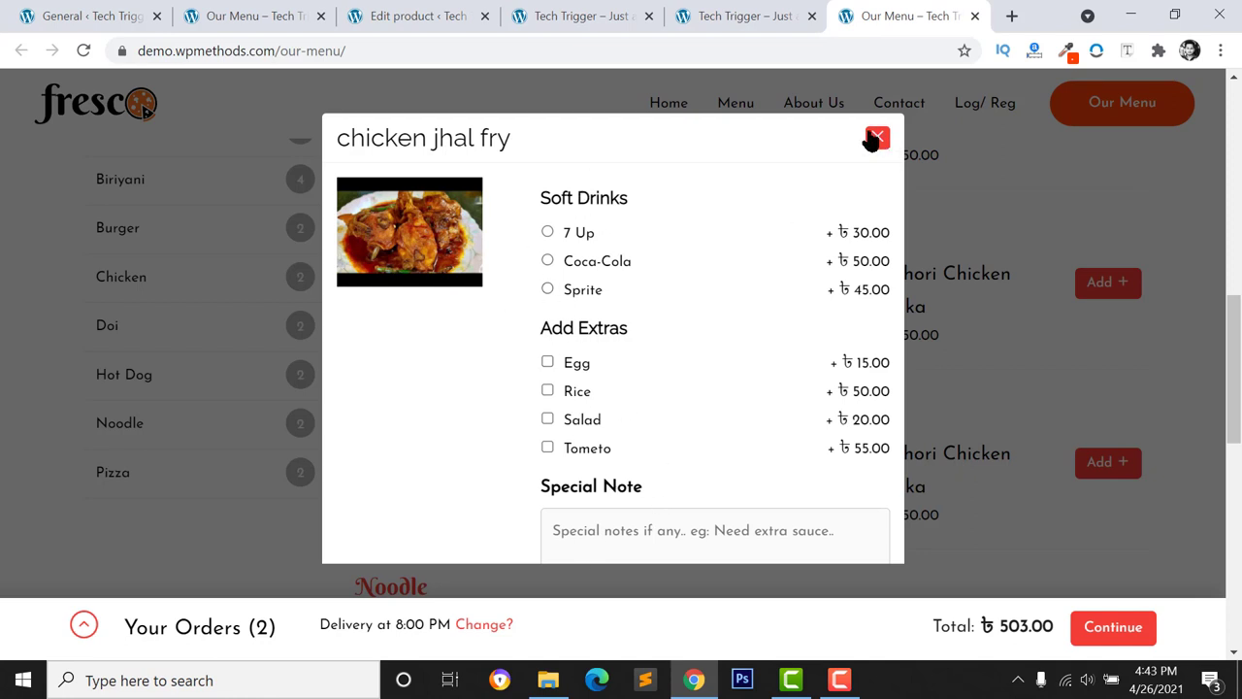
left_click(225, 21)
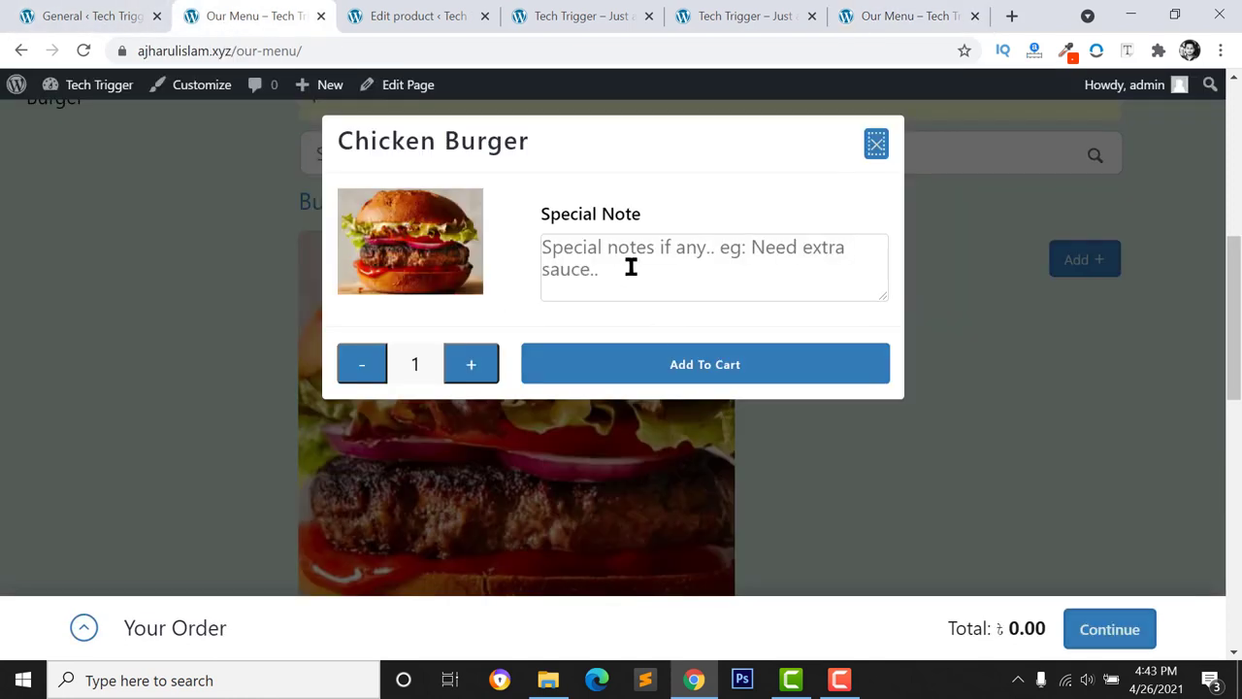
Open the product Addons management page in a new tab from the site's admin area
left_click(53, 14)
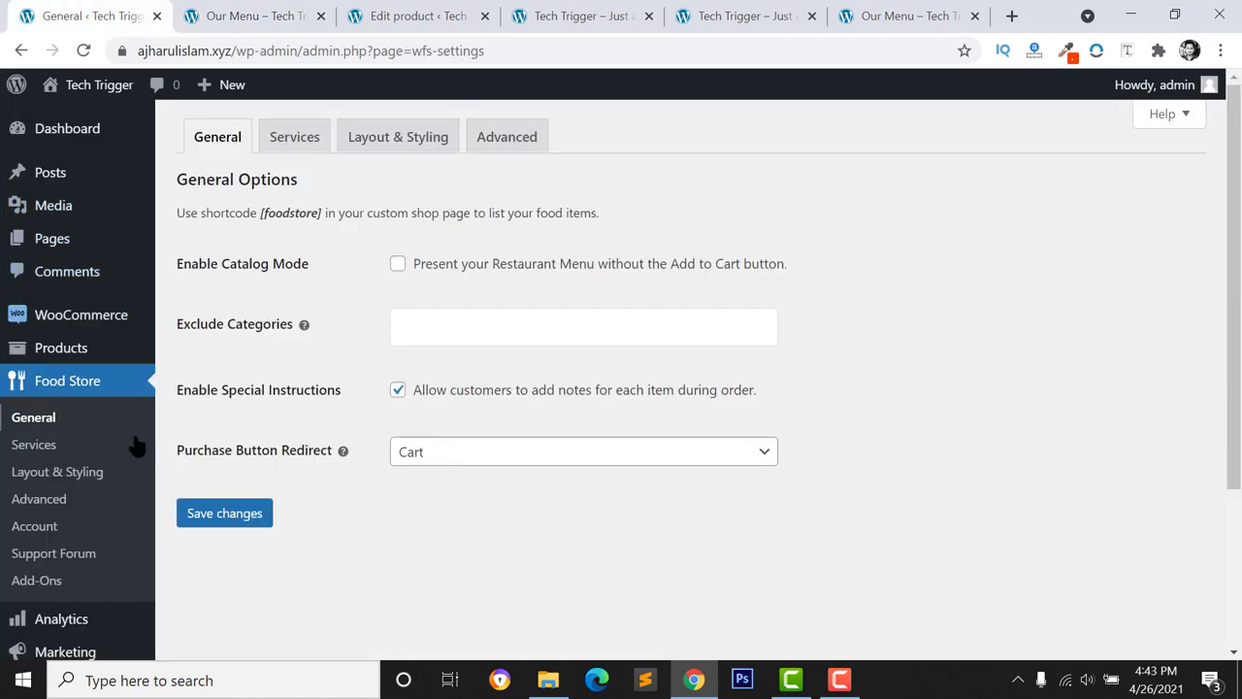
mouse_move(21, 348)
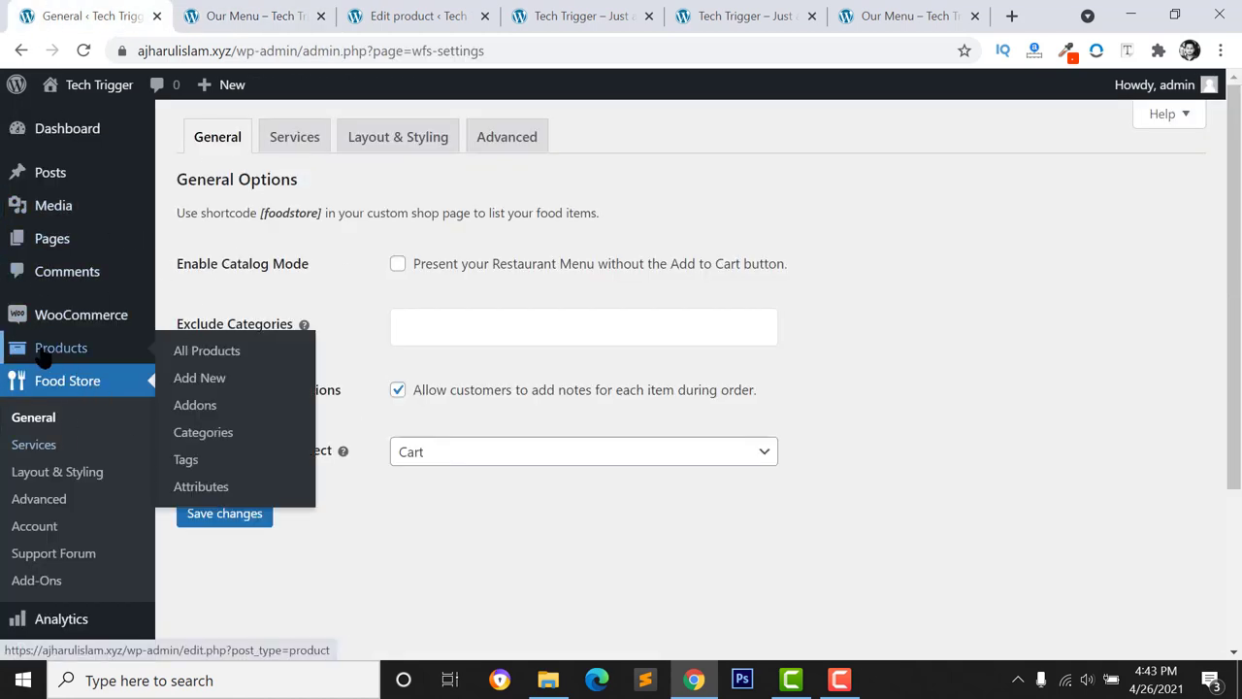
right_click(204, 414)
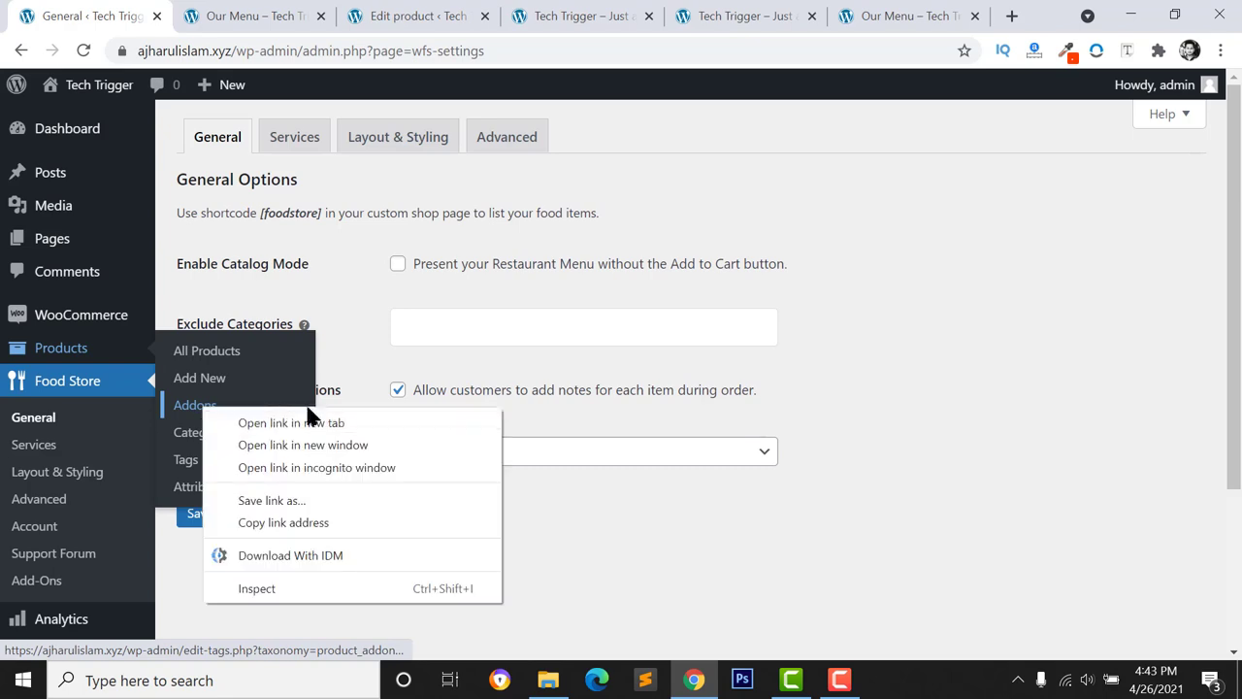
left_click(291, 419)
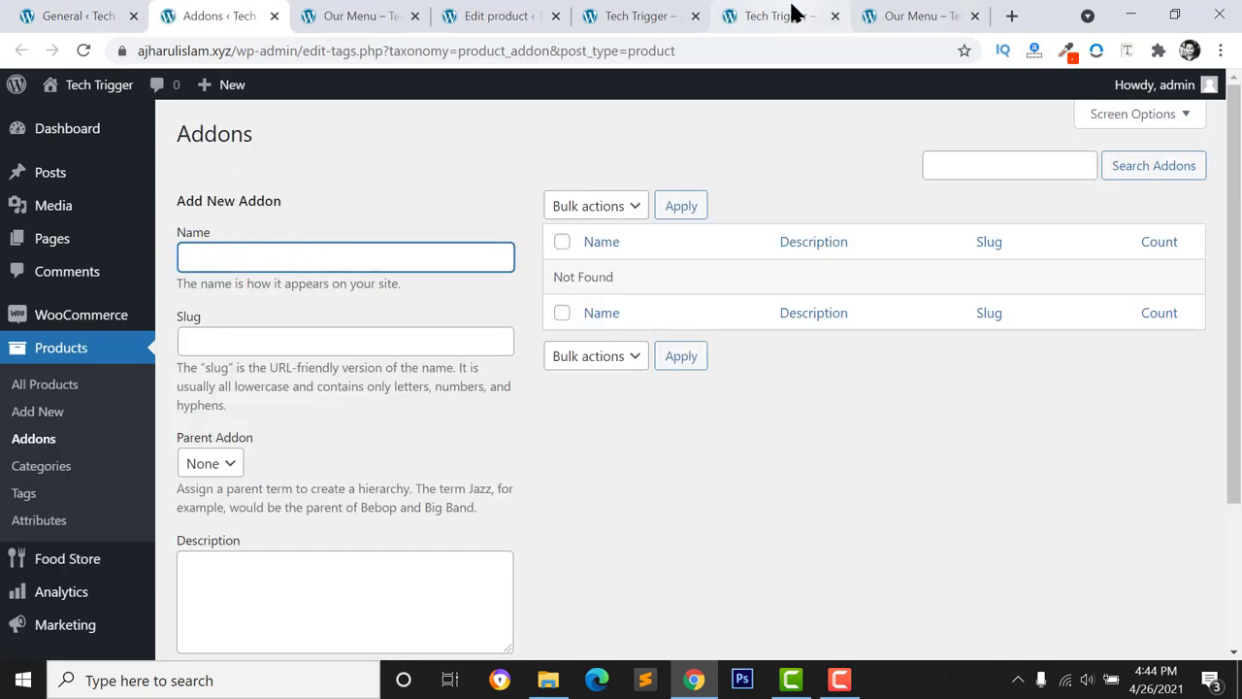
Copy the "Add Extras" heading from the chicken jhal fry order popup on the demo menu
left_click(898, 17)
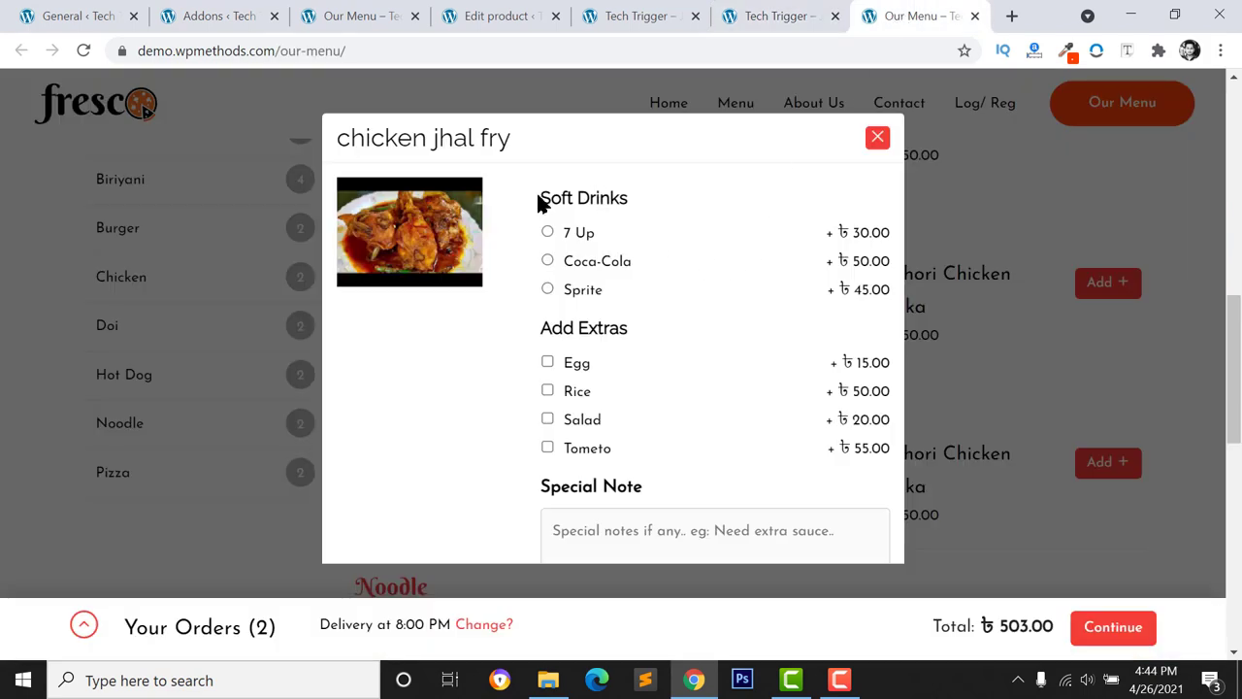
left_click_drag(537, 201, 639, 184)
left_click_drag(539, 337, 630, 332)
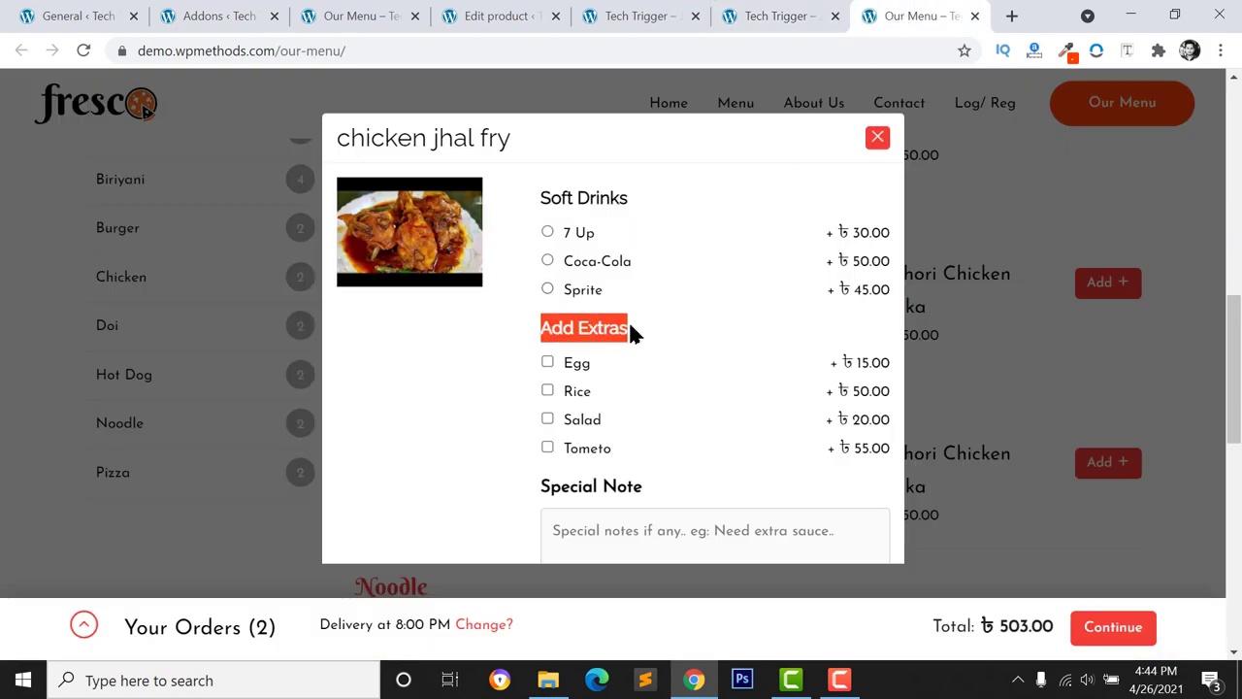
right_click(635, 330)
left_click(642, 337)
Create a product addon named "Add Extras" without a parent on the site's Addons page
left_click(352, 19)
left_click(487, 17)
left_click(204, 19)
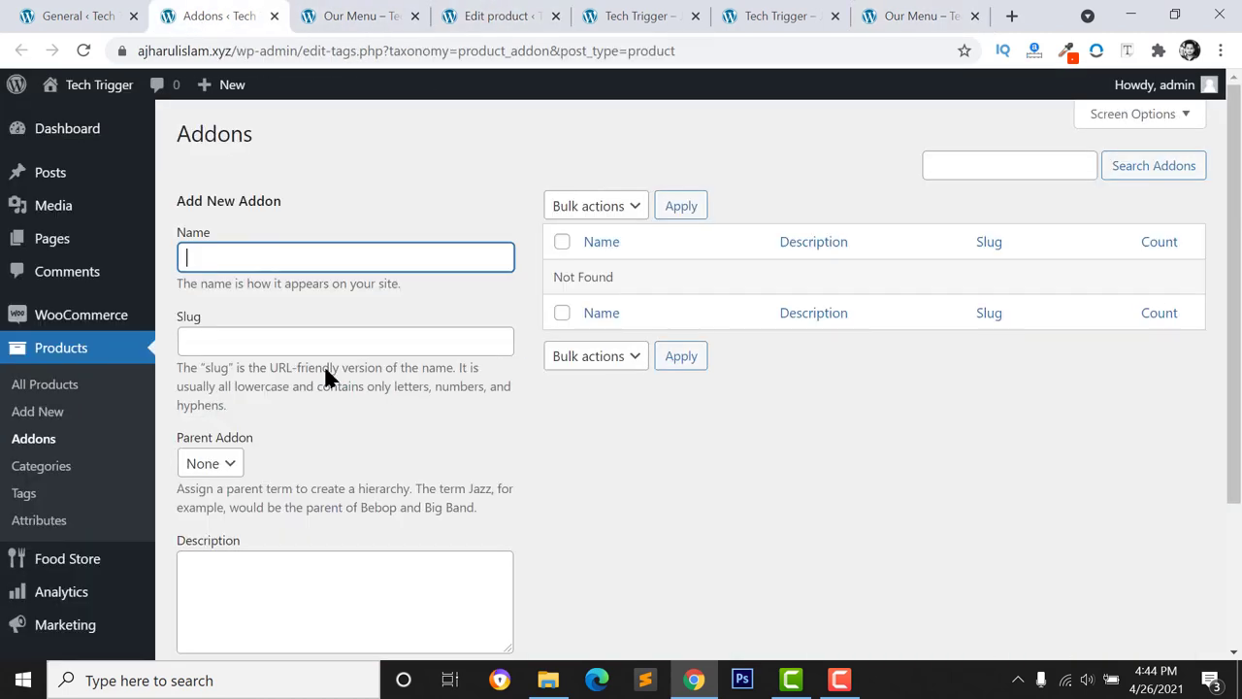
key("ctrl+v")
scroll(246, 502, "down", 2)
left_click(240, 532)
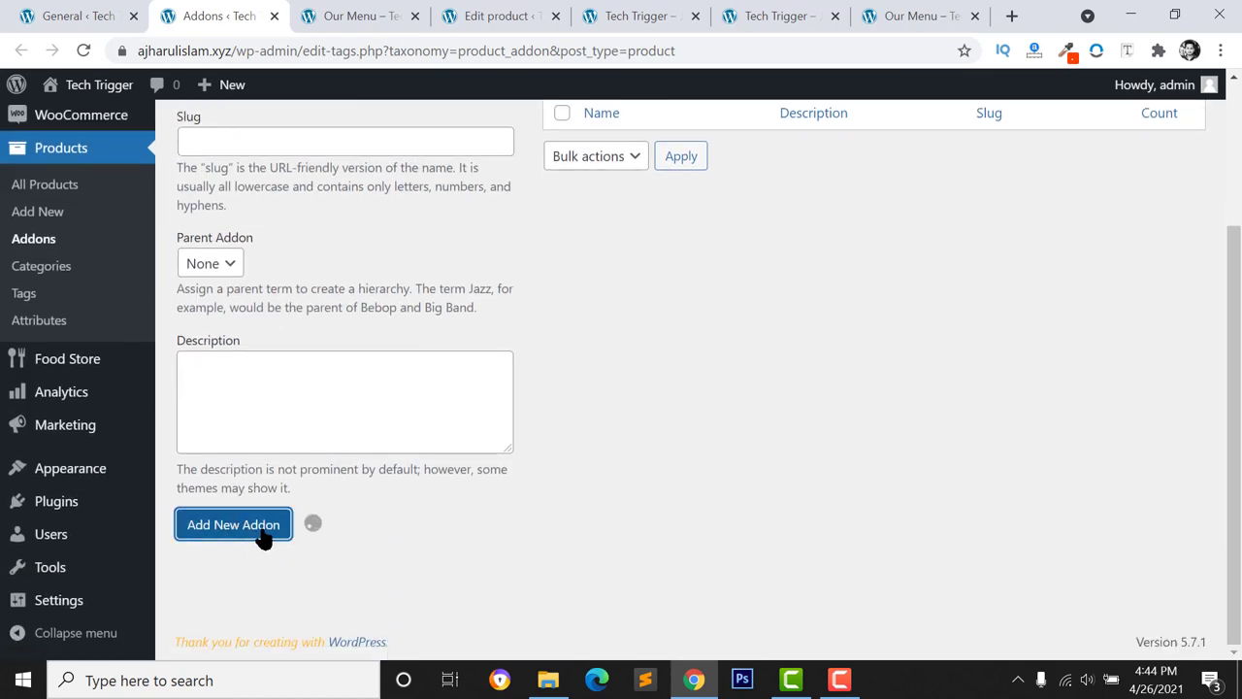
scroll(811, 439, "up", 2)
mouse_move(632, 288)
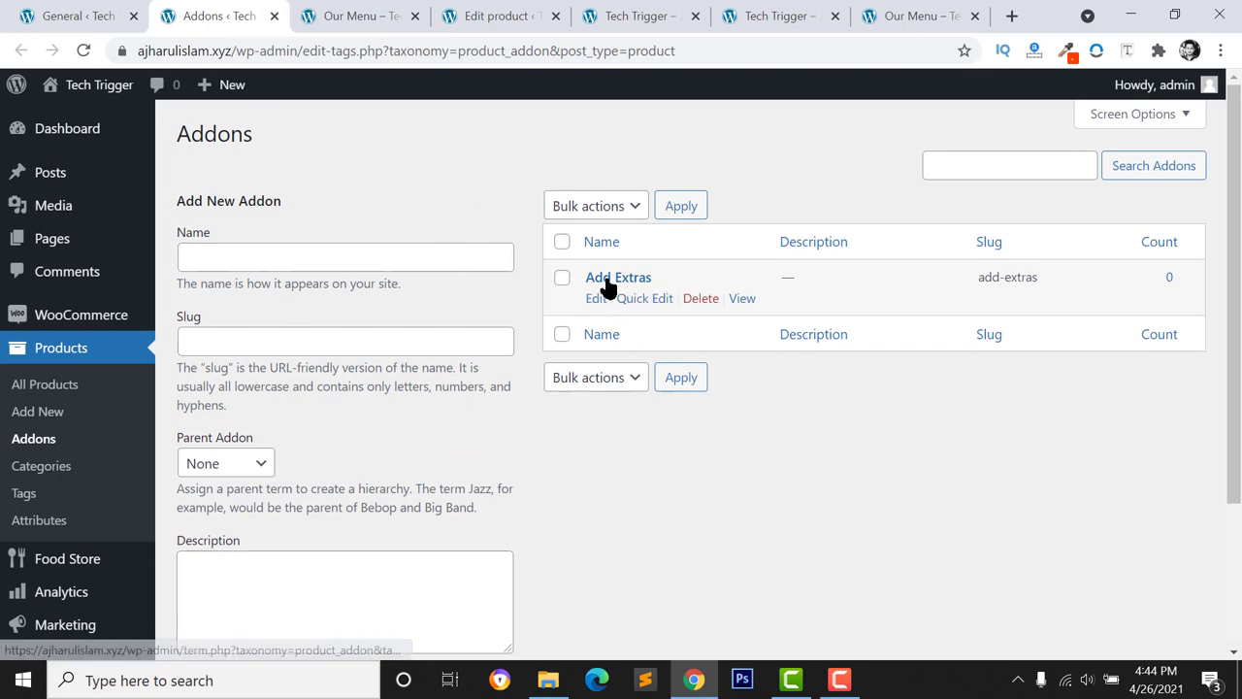
Check the extras offered in the demo chicken jhal fry popup and create a "Salad" addon under the parent Add Extras
left_click(784, 16)
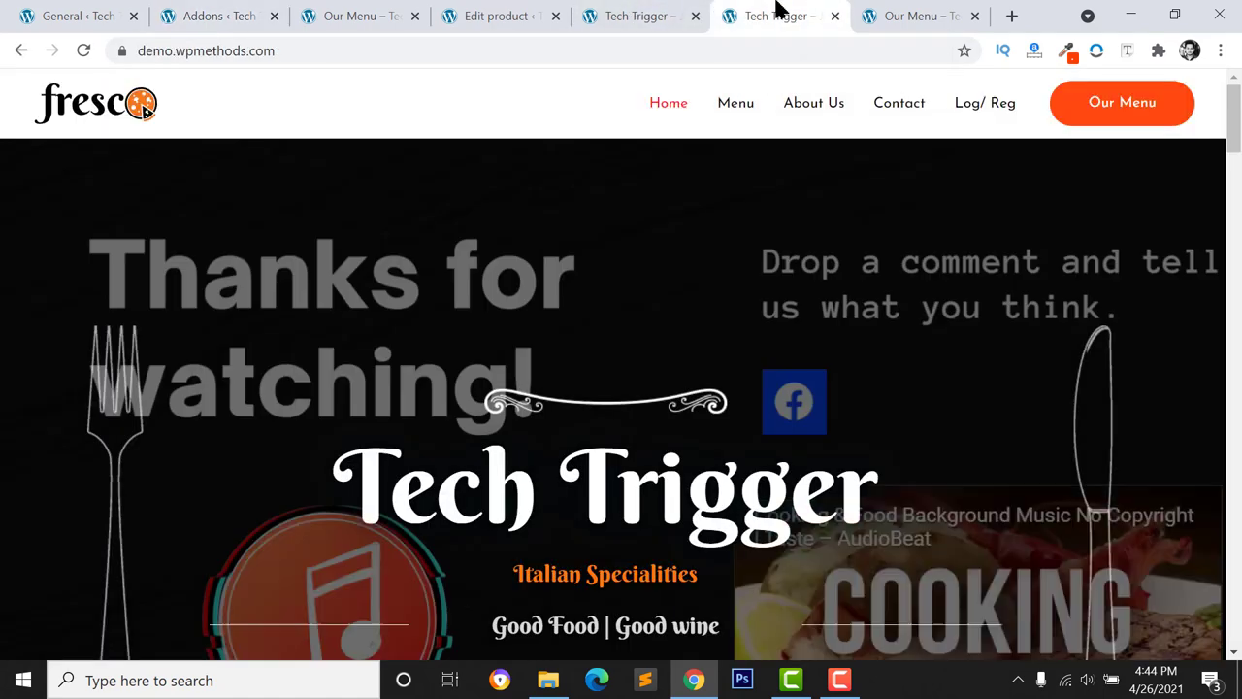
left_click(915, 15)
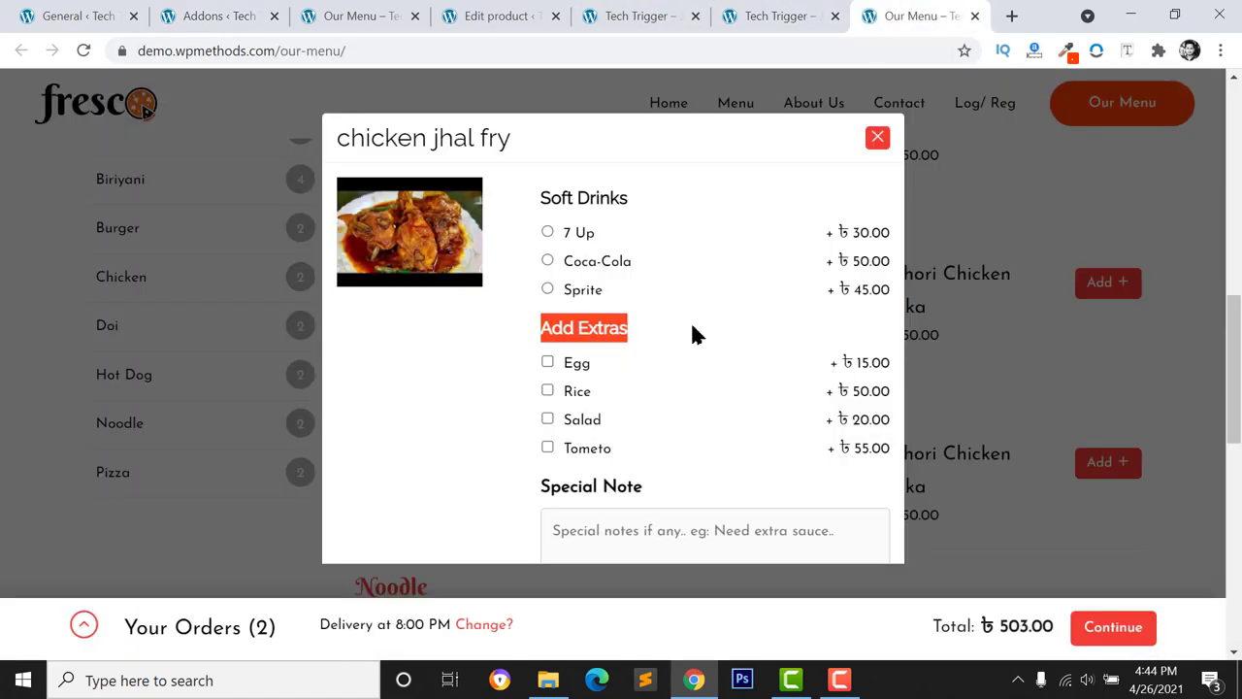
left_click(575, 374)
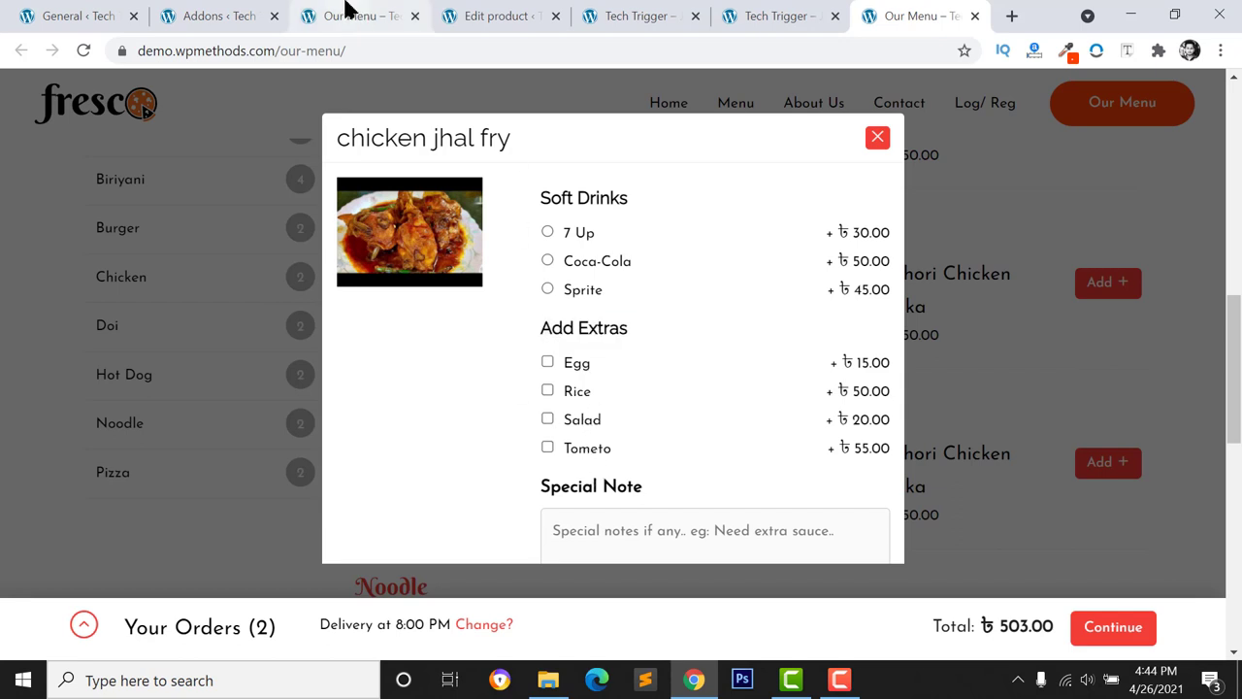
left_click(243, 17)
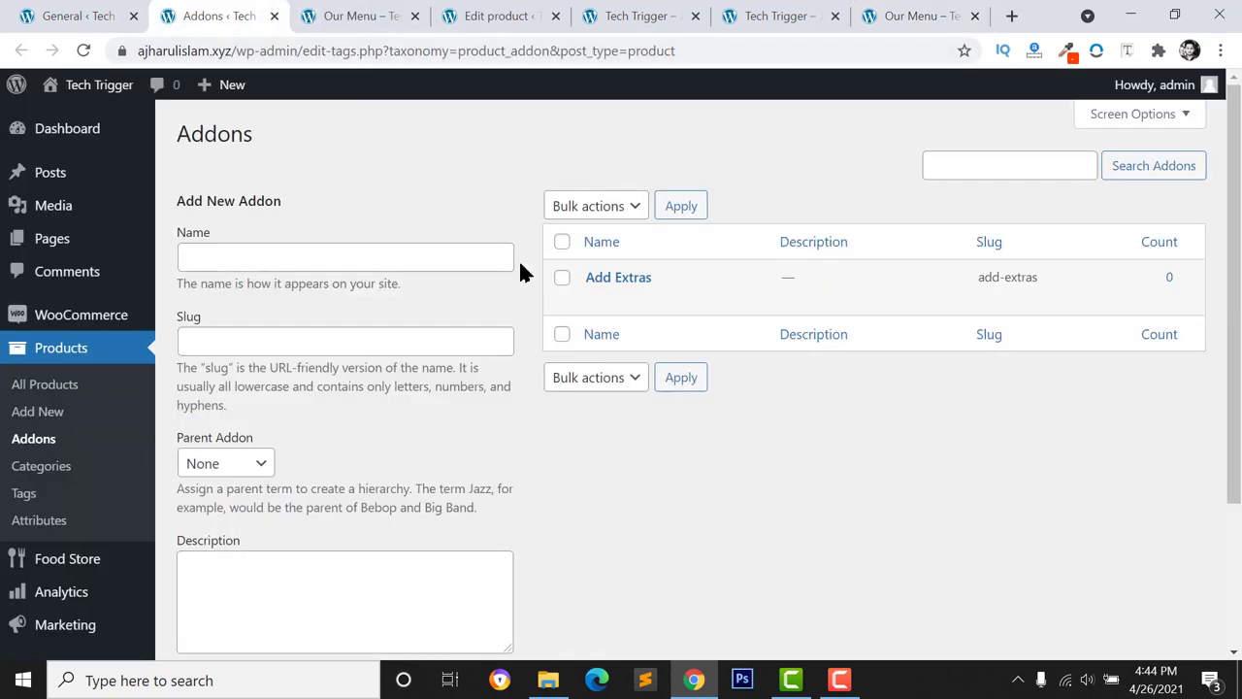
left_click(277, 255)
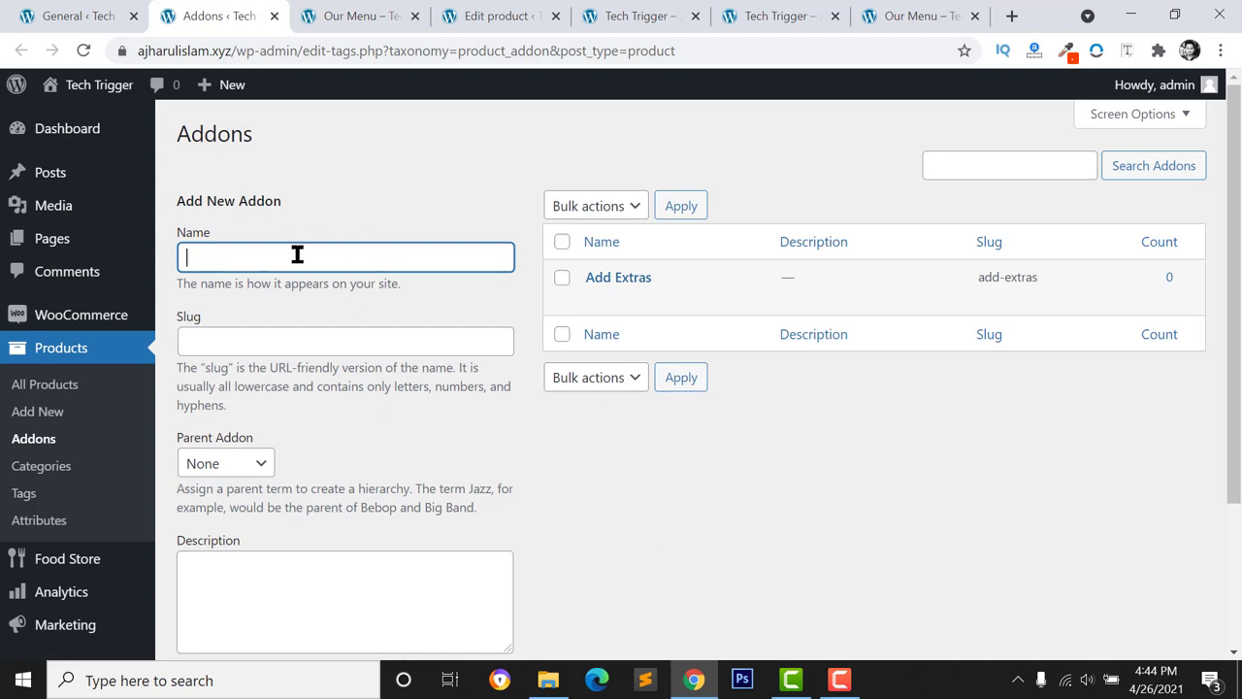
type("Salad")
scroll(297, 255, "down", 2)
left_click(229, 334)
left_click(213, 377)
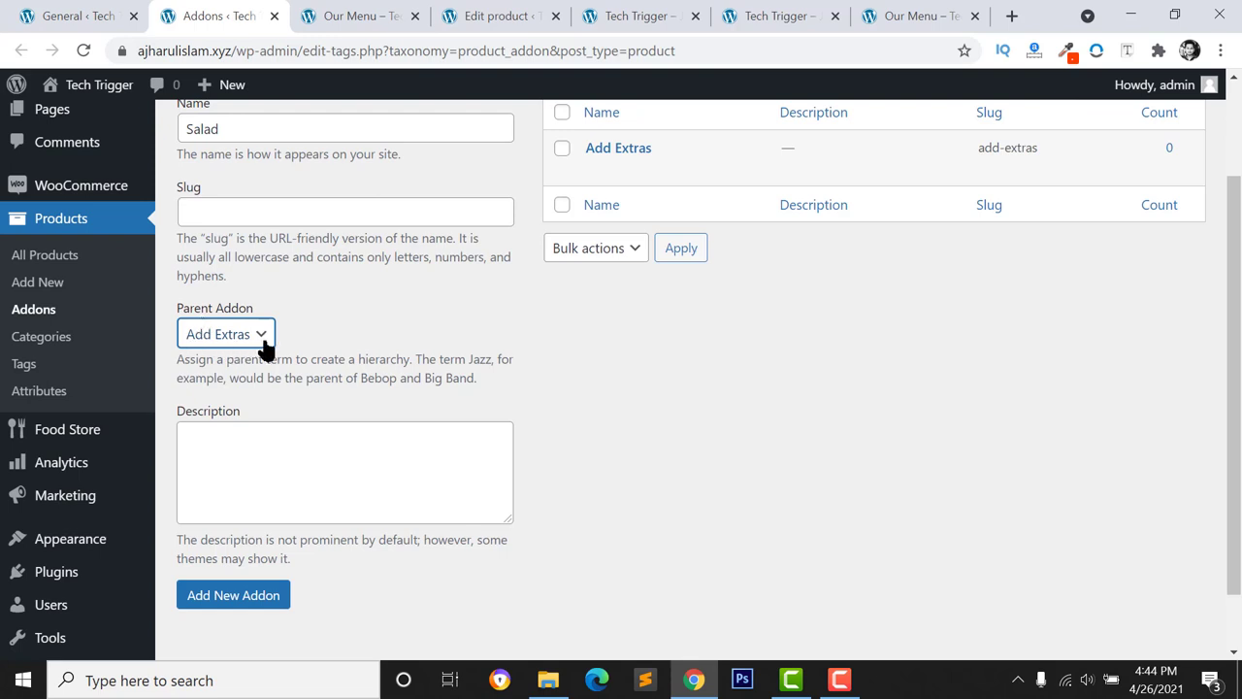
left_click(248, 599)
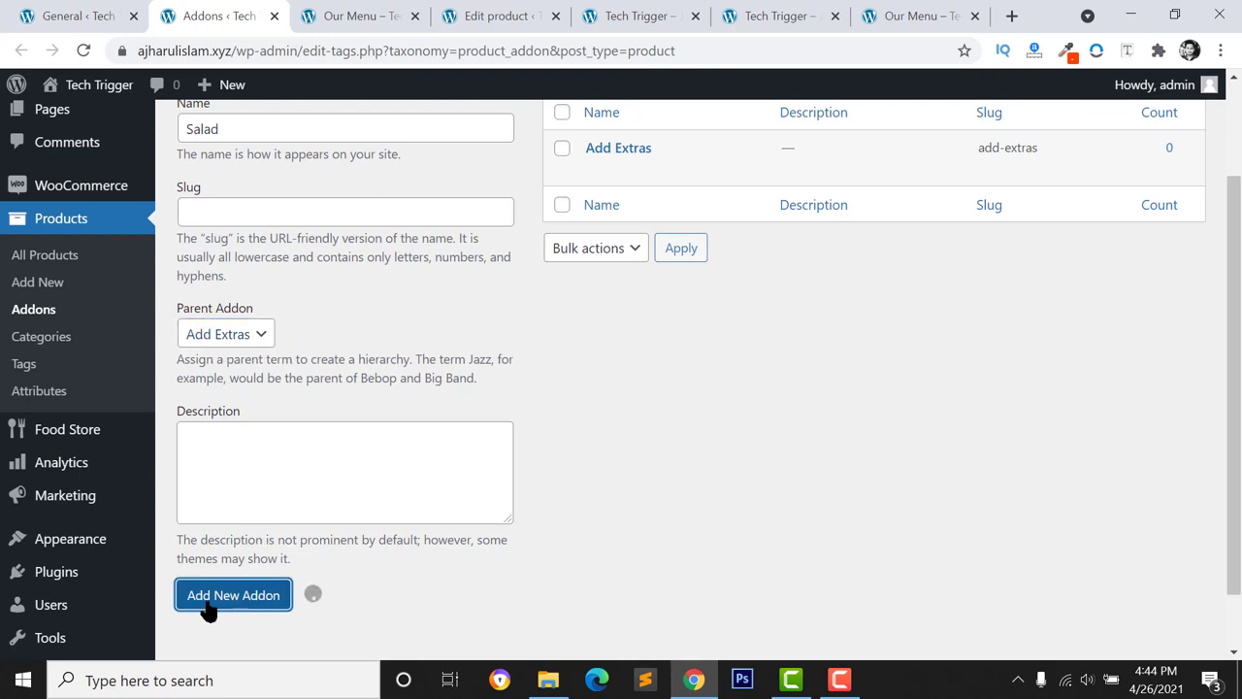
scroll(631, 505, "up", 1)
scroll(635, 503, "up", 1)
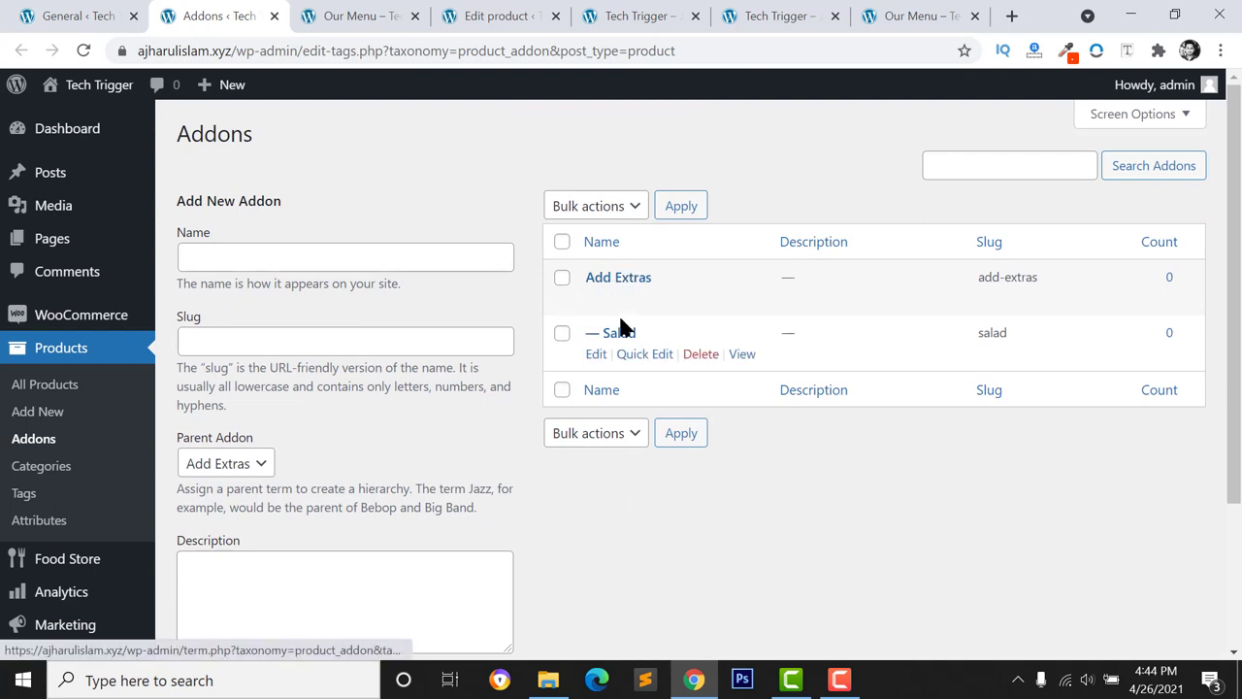
Create an "Egg" addon with Add Extras as its parent
left_click(289, 260)
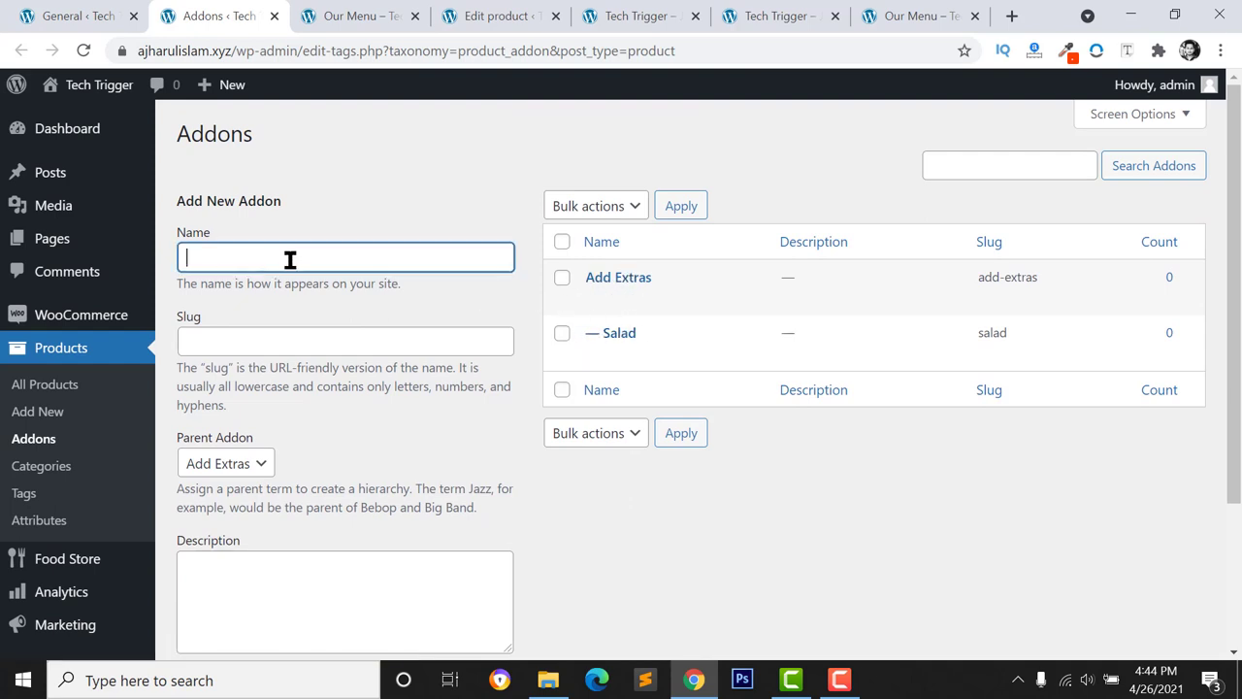
type("Egg")
scroll(242, 402, "down", 2)
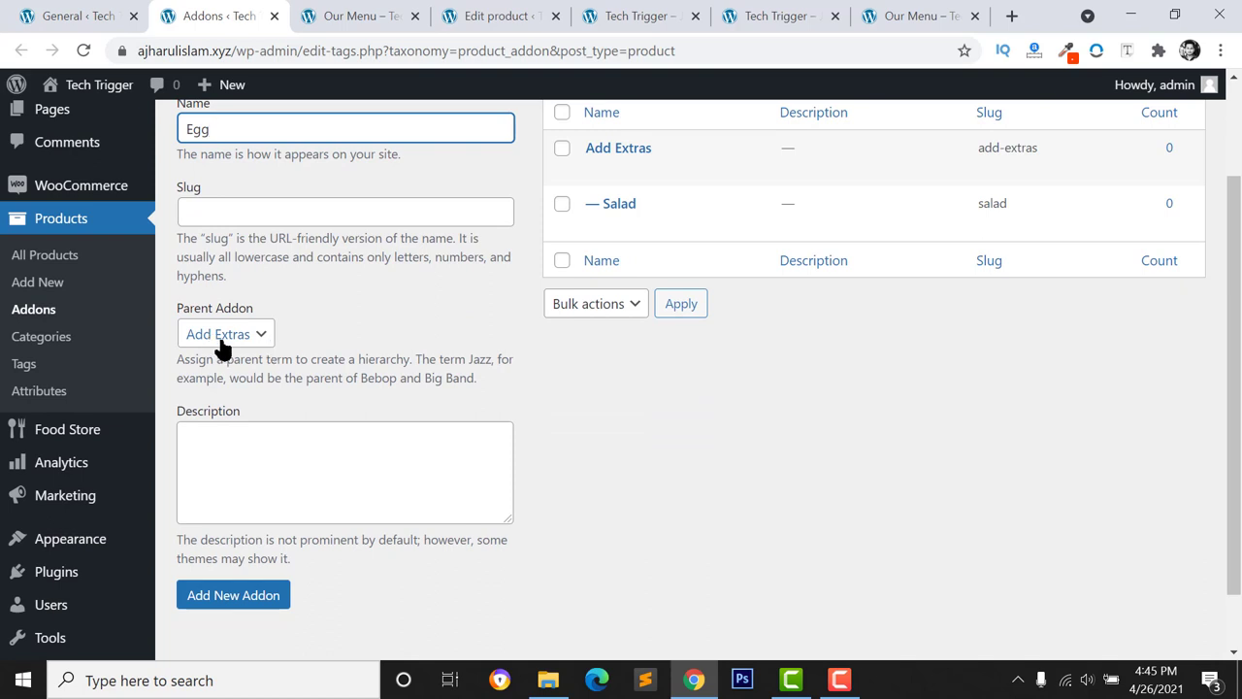
left_click(241, 602)
scroll(542, 339, "up", 2)
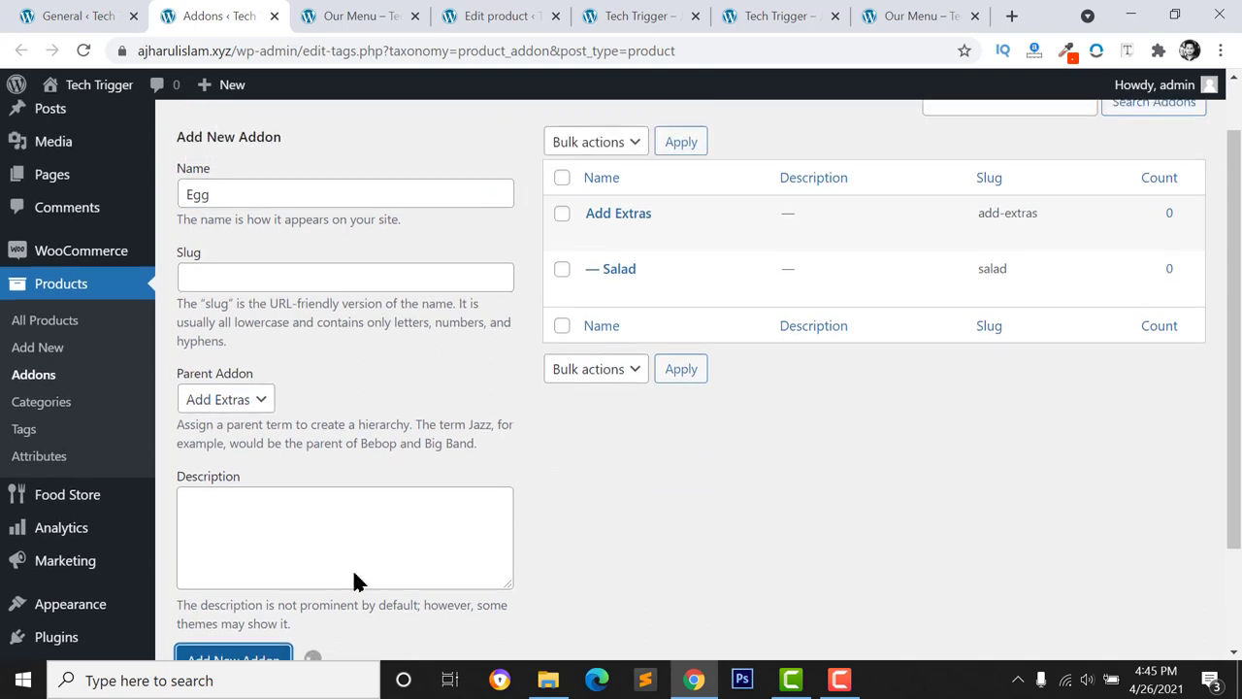
Create a "Rice" addon with Add Extras as its parent
left_click(258, 223)
type("Rice")
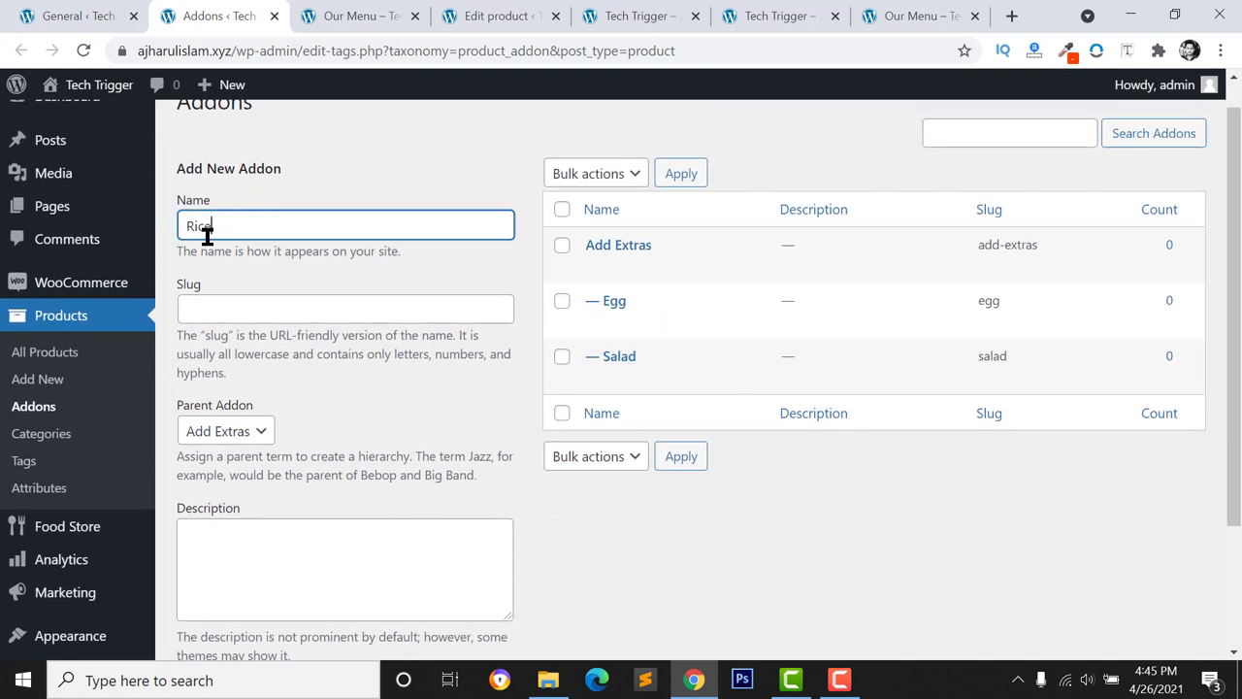
scroll(282, 524, "down", 2)
right_click(248, 544)
left_click(244, 541)
scroll(671, 443, "up", 2)
scroll(581, 320, "down", 2)
scroll(612, 203, "up", 2)
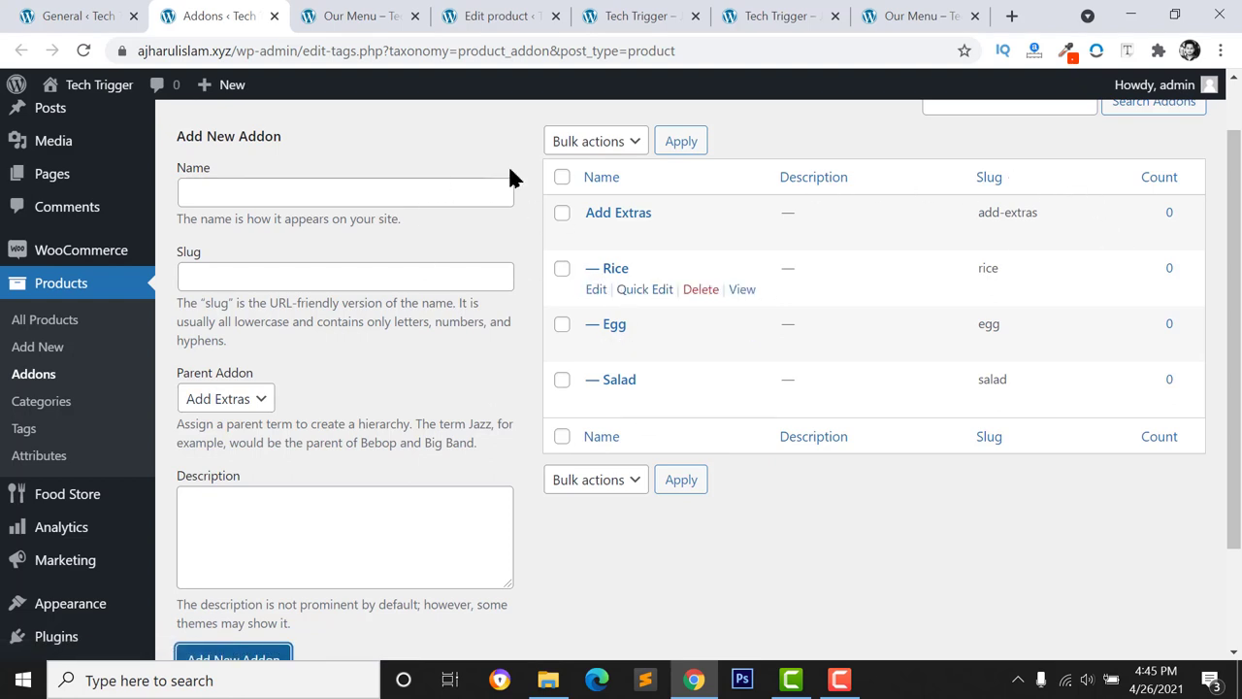
Reload the Addons page and open the edit pages of Egg, Rice and Salad in separate new tabs
key("F5")
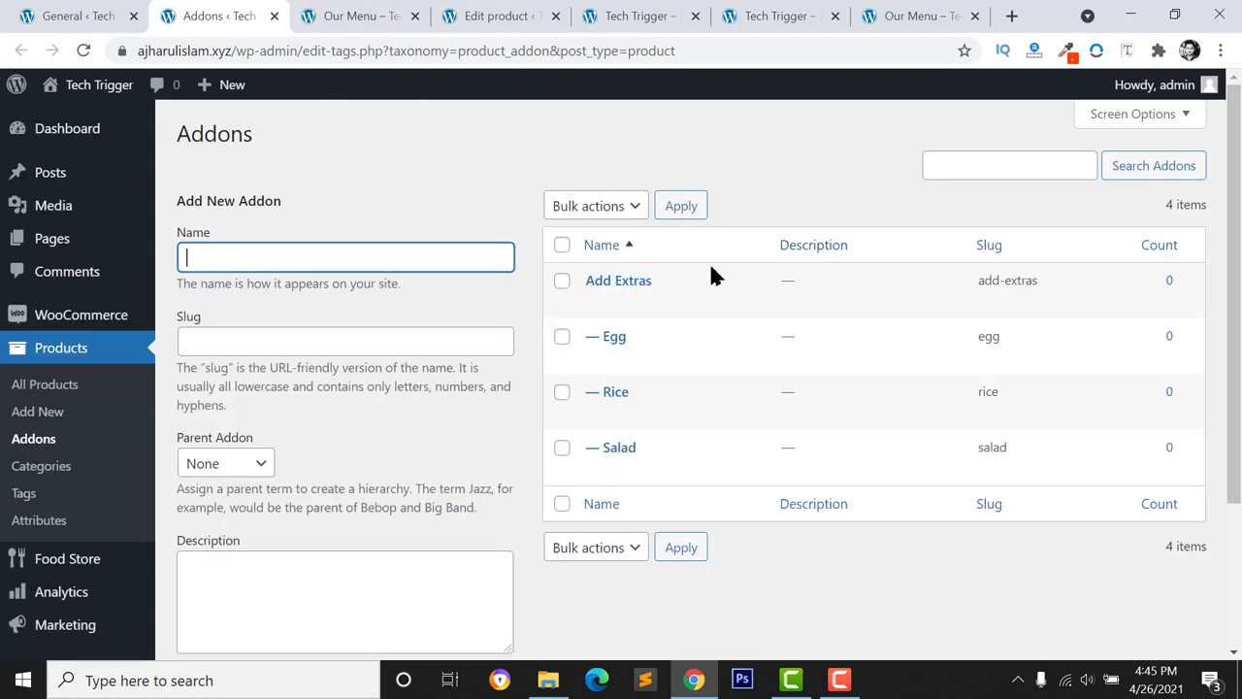
left_click(593, 357)
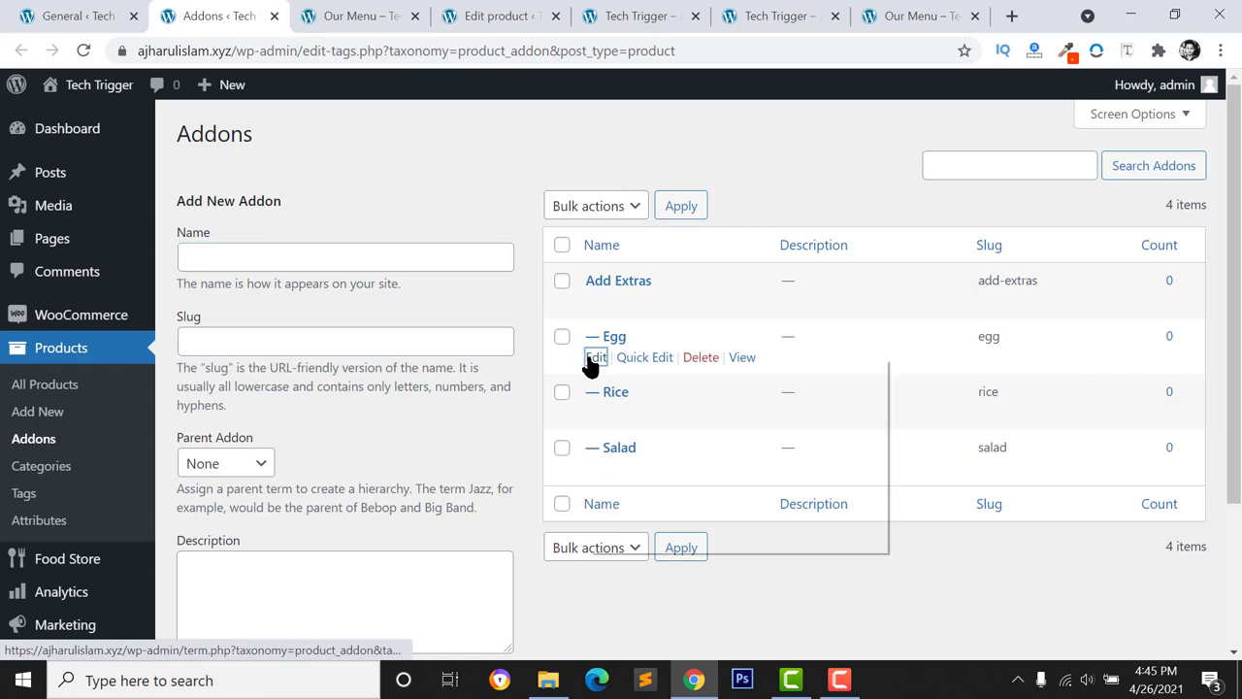
right_click(596, 410)
left_click(681, 427)
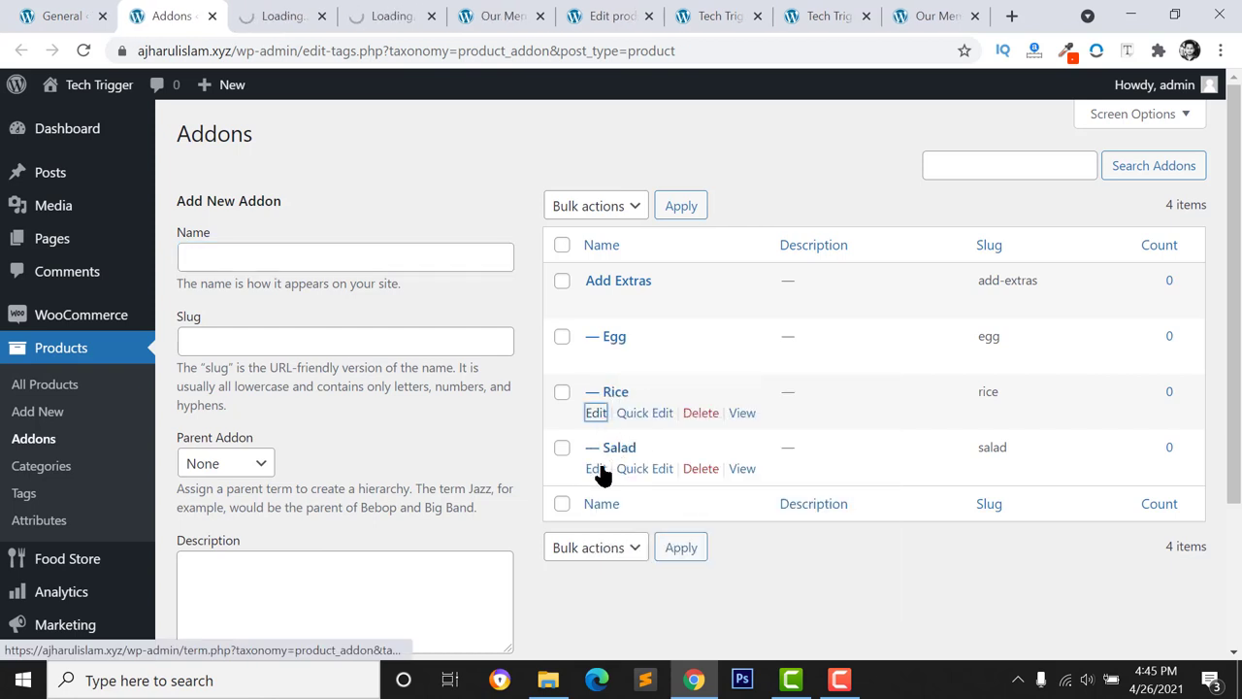
right_click(597, 468)
left_click(684, 286)
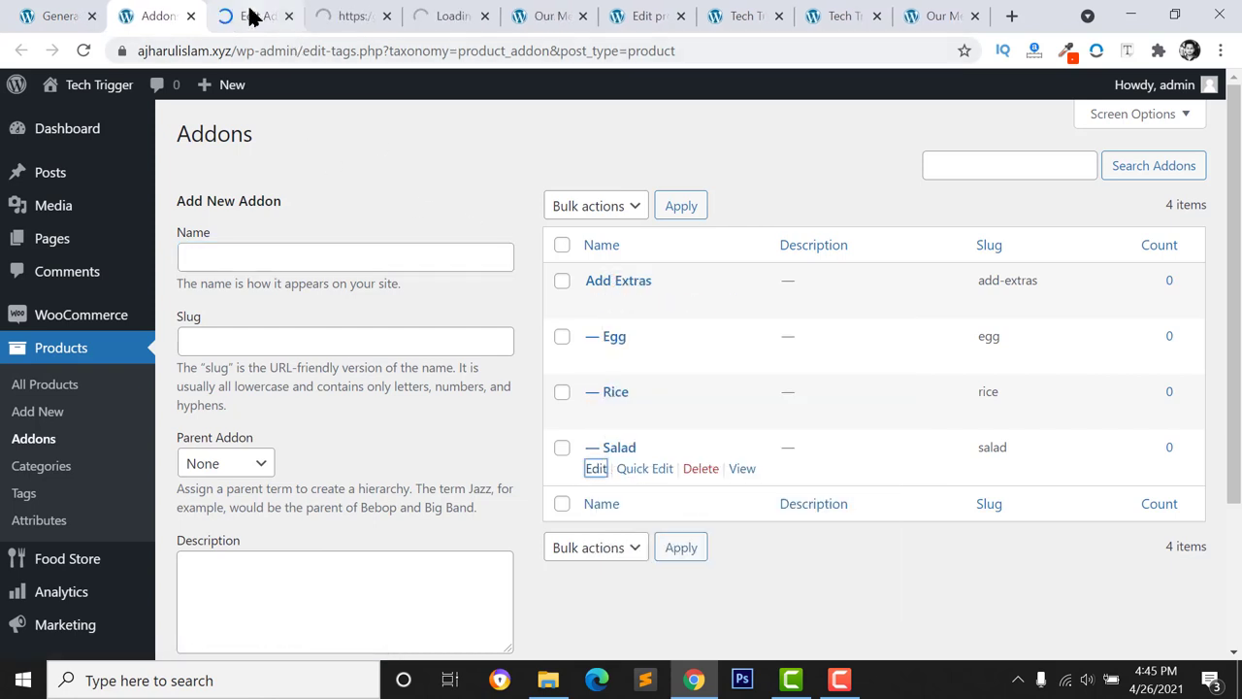
Set the Egg addon's price to 5 and update the addon
left_click(250, 16)
scroll(427, 384, "down", 3)
left_click(428, 420)
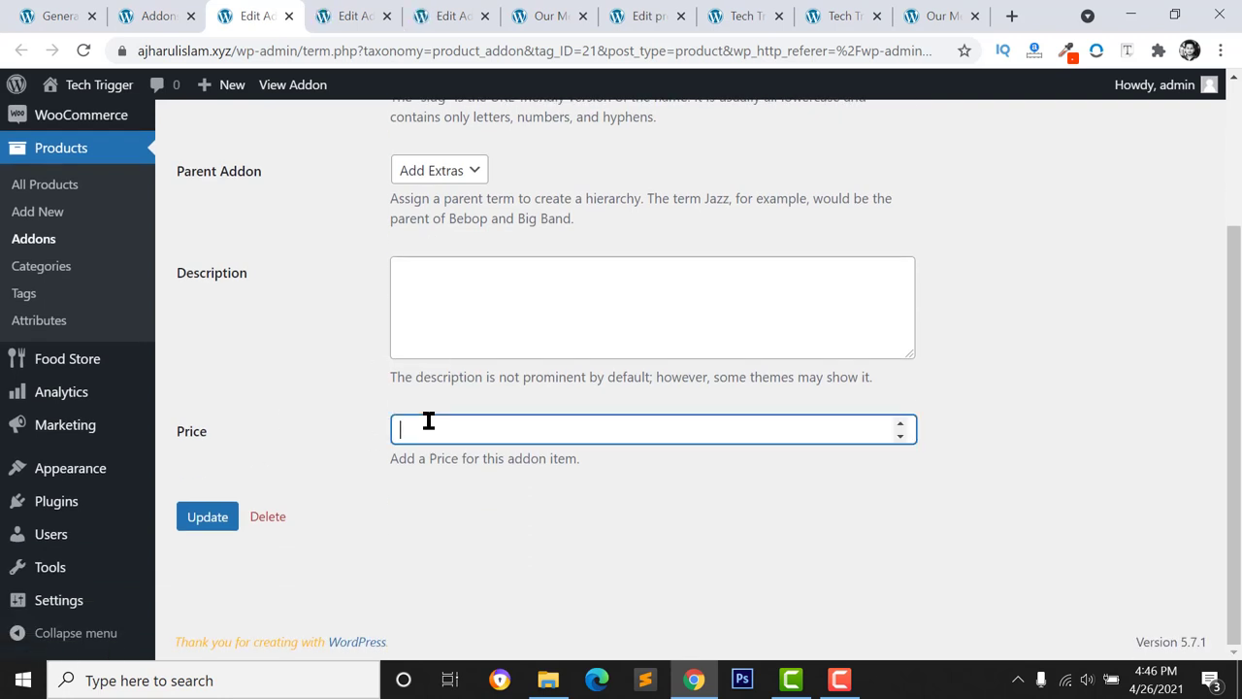
scroll(429, 417, "up", 2)
scroll(434, 420, "down", 2)
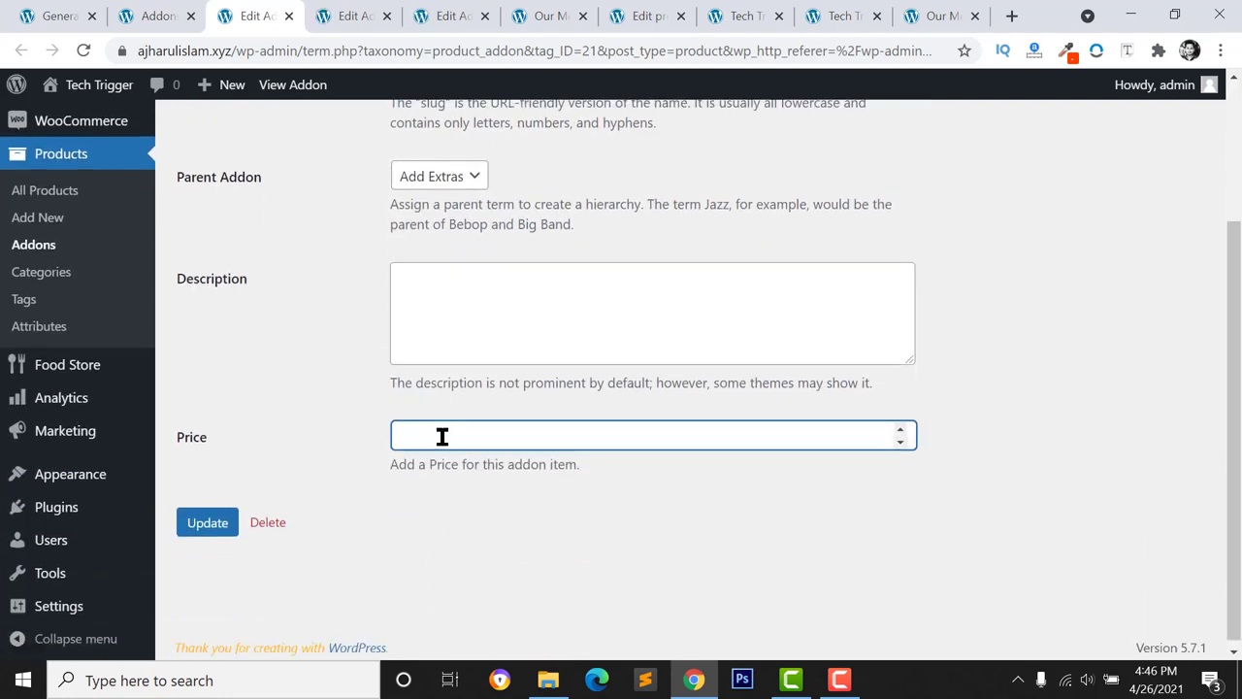
type("5")
left_click(201, 529)
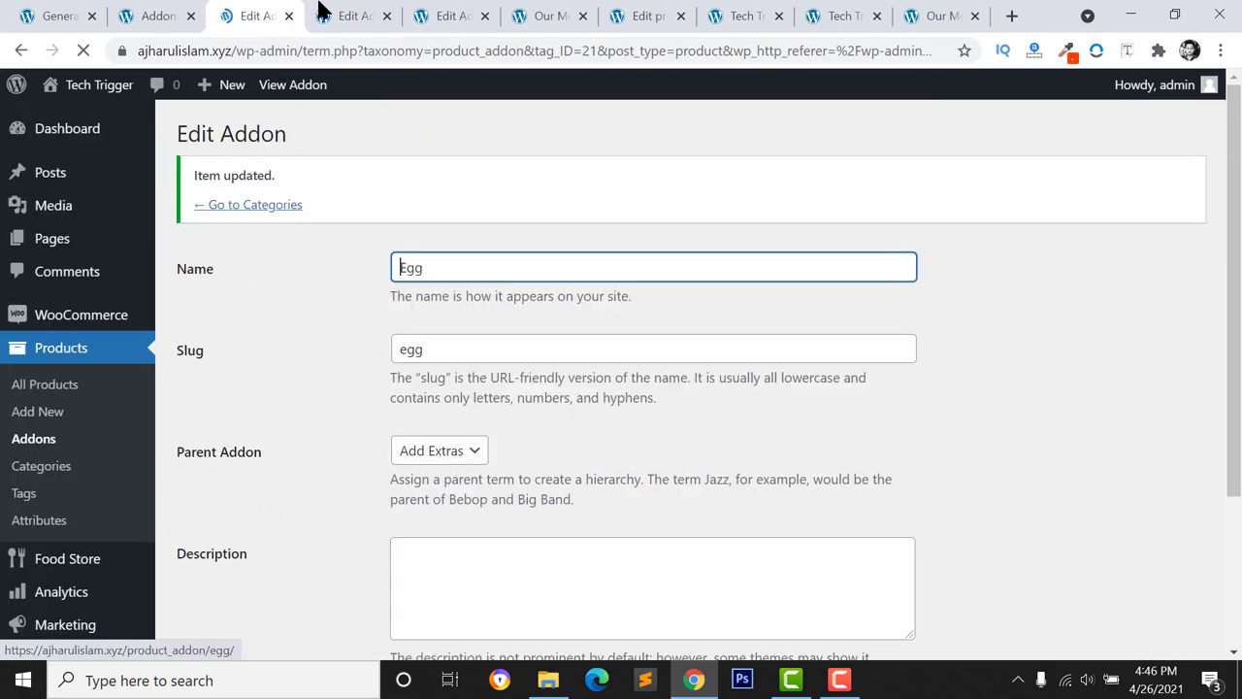
Set the Rice addon's price to 30 and update the addon
left_click(320, 14)
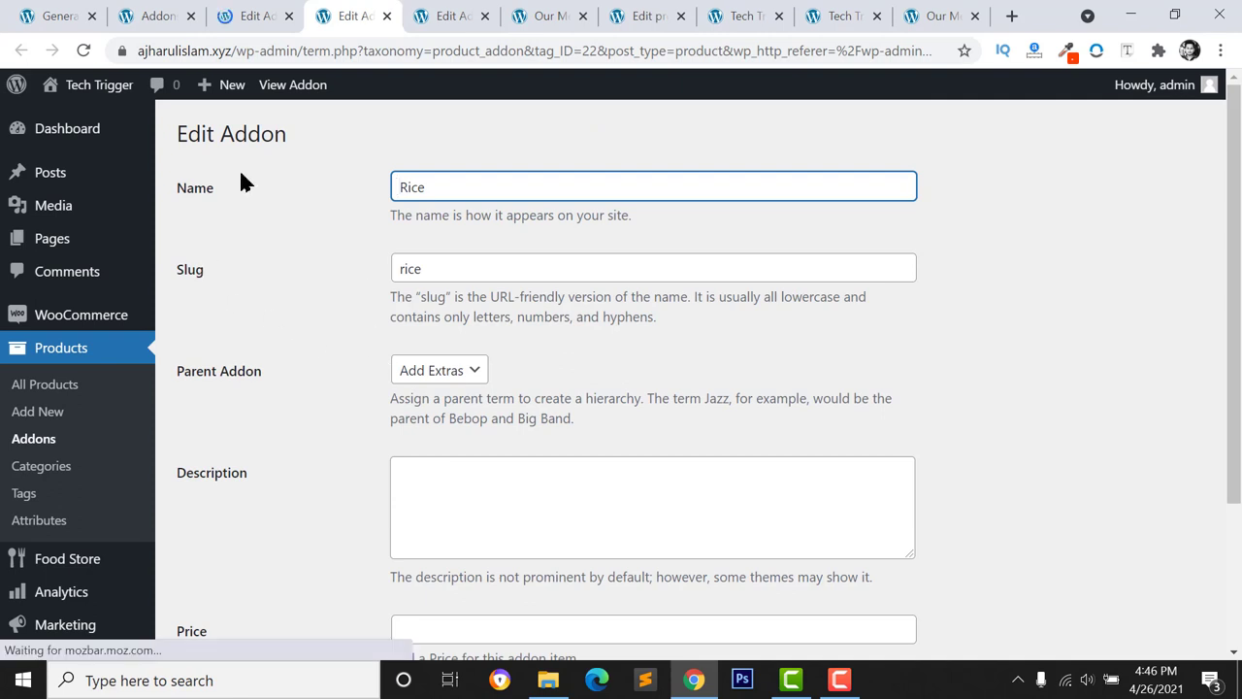
scroll(427, 418, "down", 3)
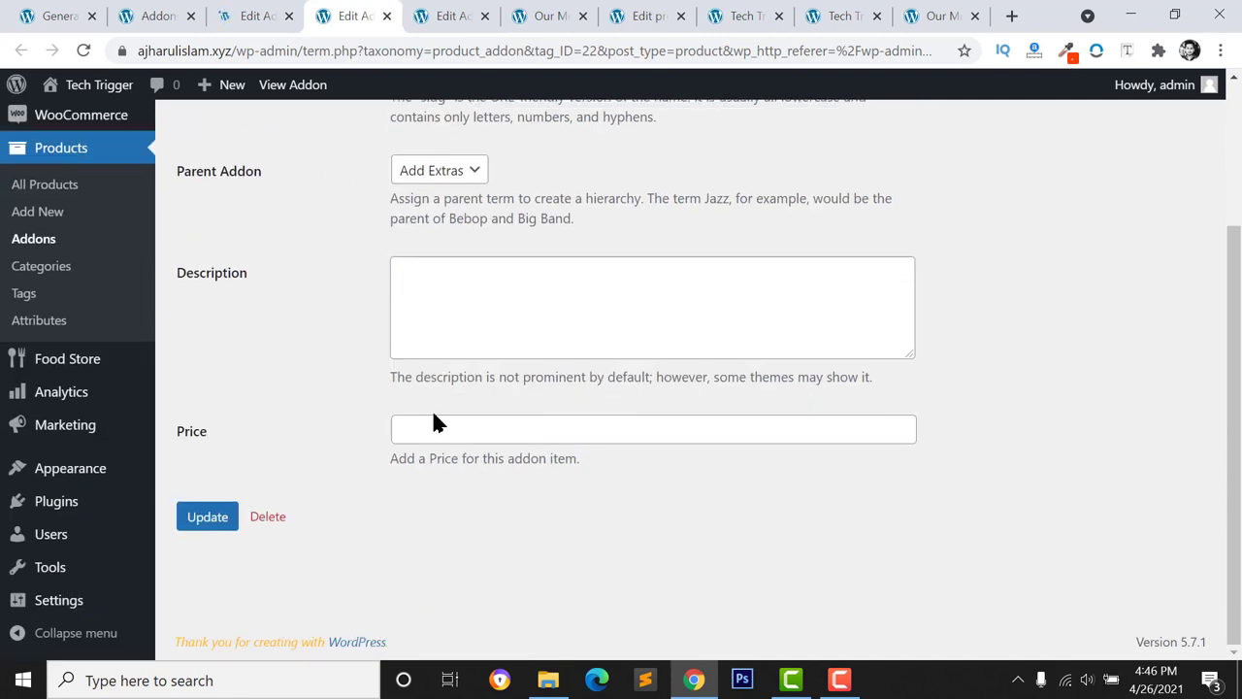
left_click(477, 431)
type("30")
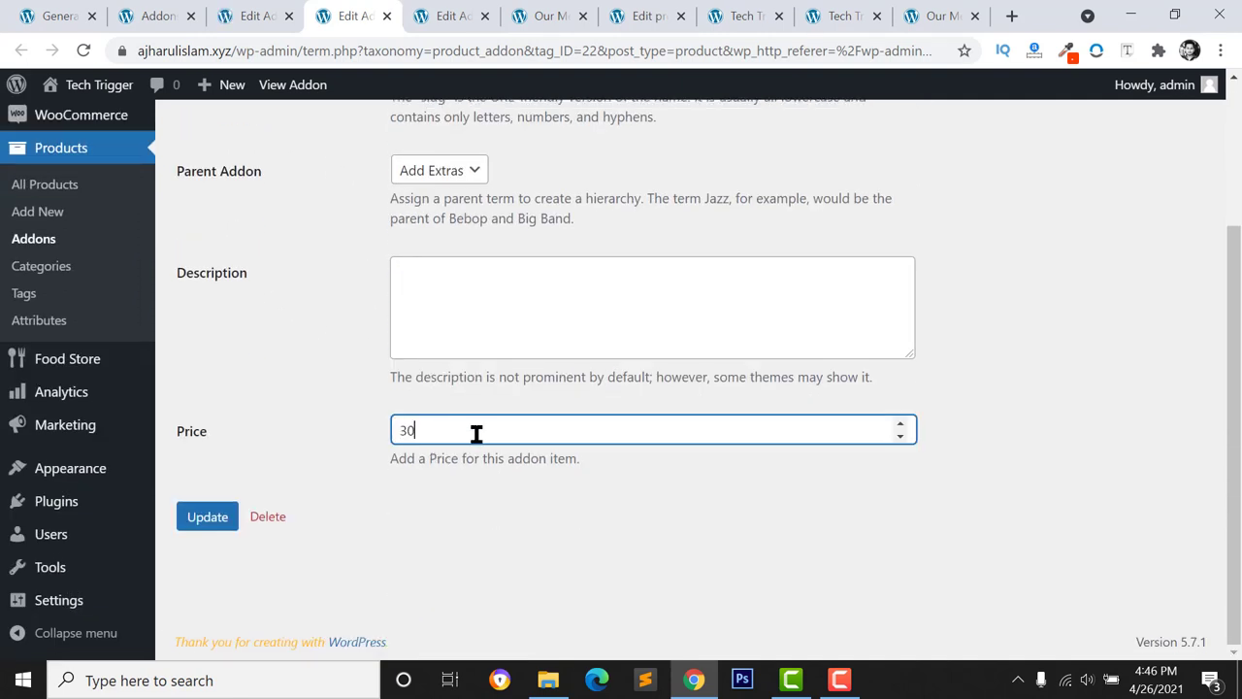
left_click(231, 515)
Check the extras' prices in the demo chicken jhal fry popup and open the Salad addon's price for editing
left_click(743, 14)
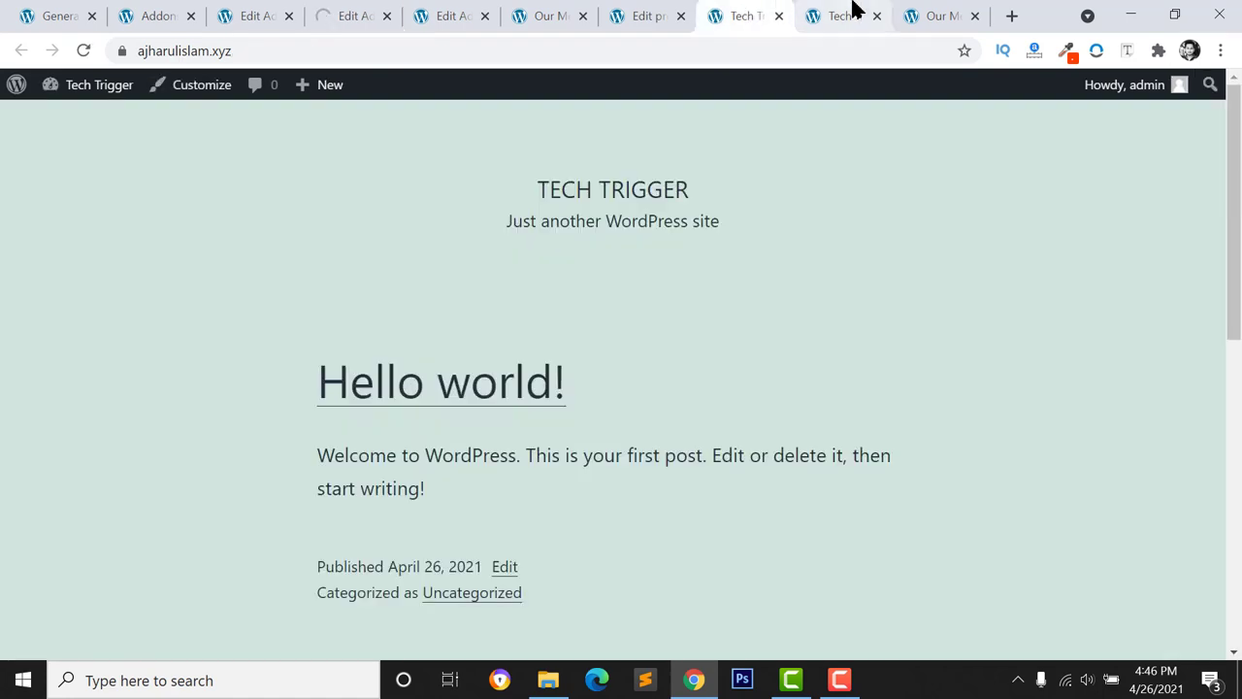
left_click(851, 14)
left_click(946, 13)
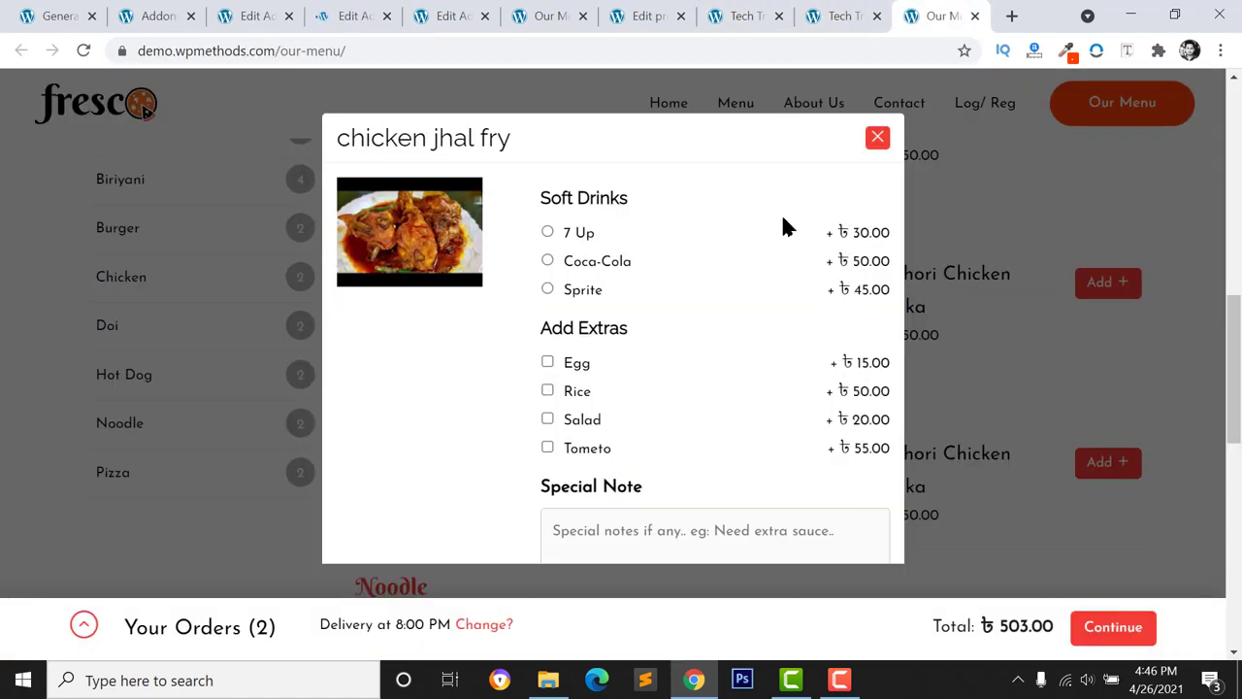
left_click(446, 16)
scroll(436, 499, "down", 2)
left_click(472, 469)
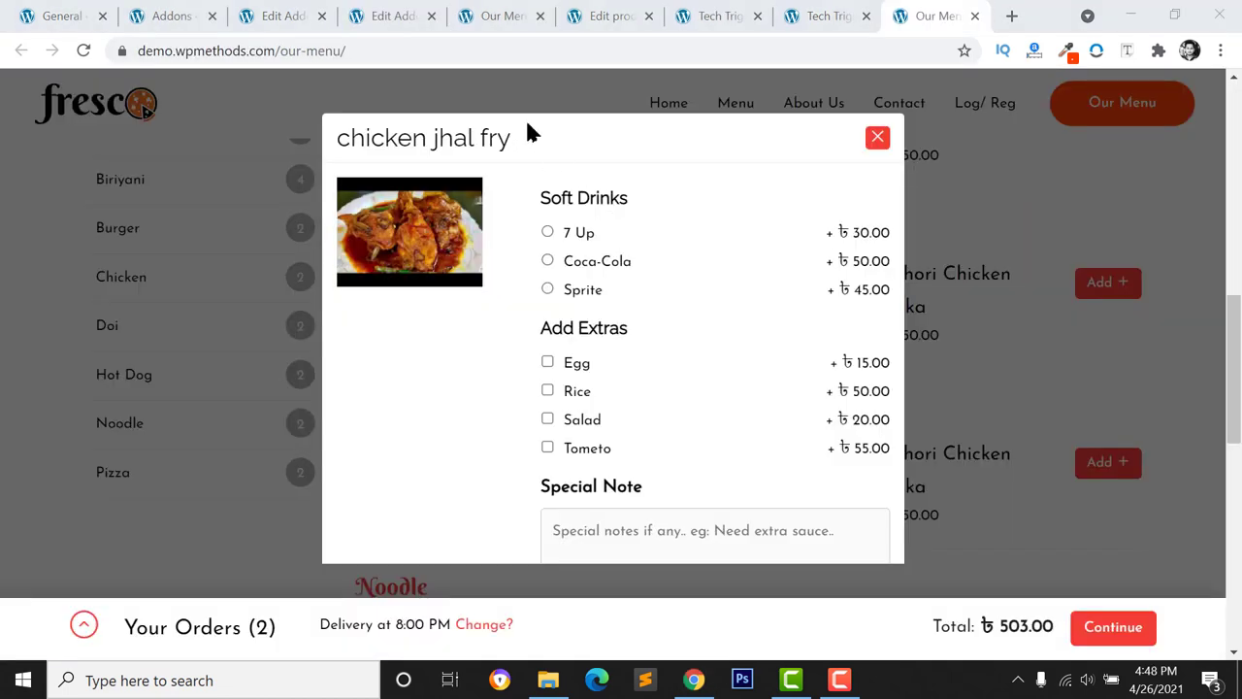
Review the site's Addons list and Chicken Burger order popup, and return to the Chicken Burger product's edit page
left_click(271, 14)
left_click(166, 16)
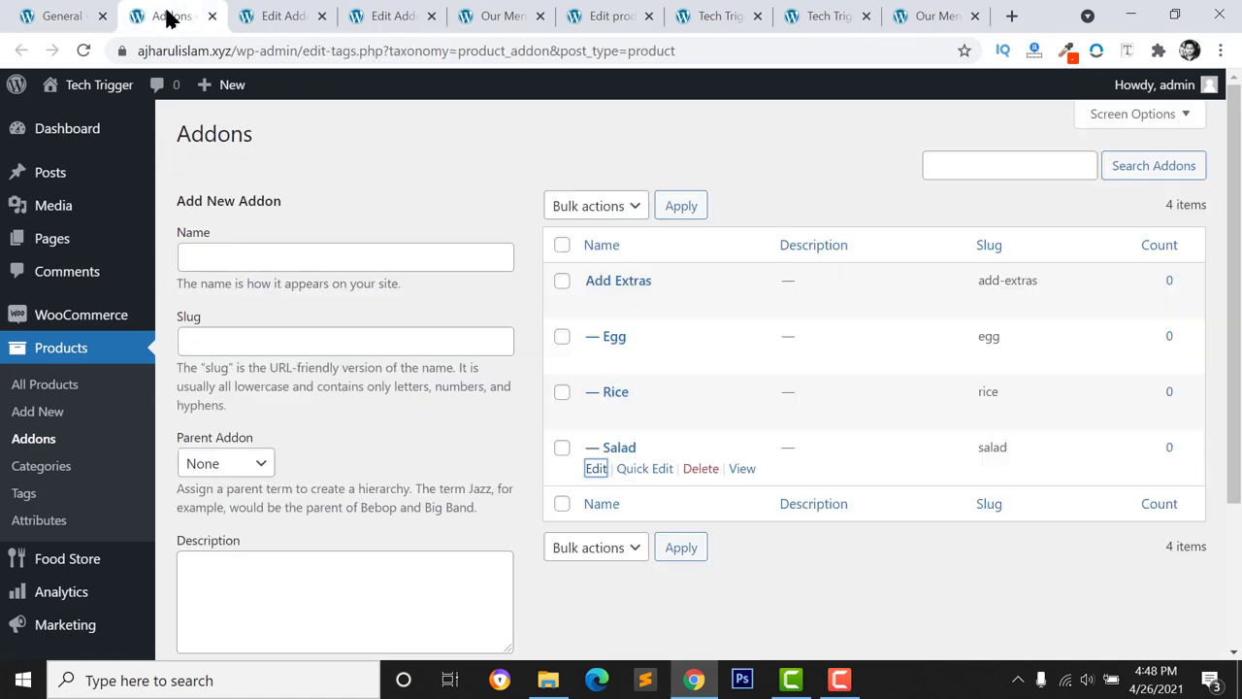
left_click(386, 15)
left_click(501, 14)
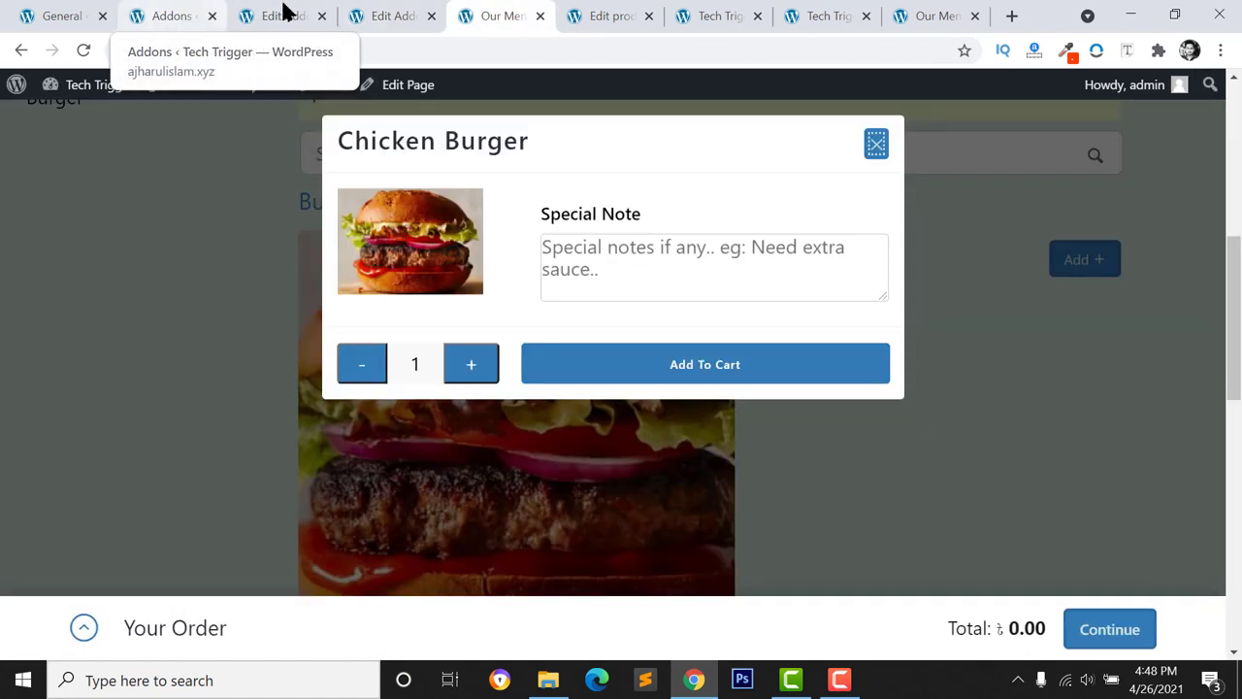
left_click(604, 17)
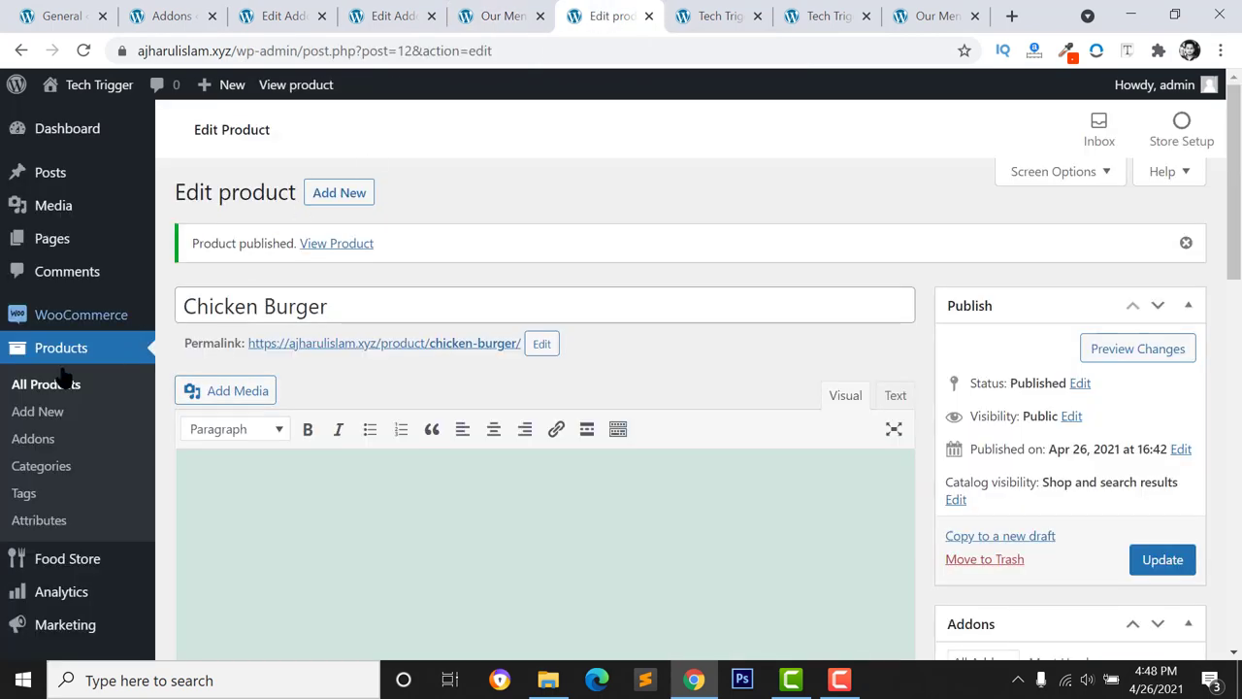
scroll(361, 296, "down", 1)
scroll(185, 284, "up", 1)
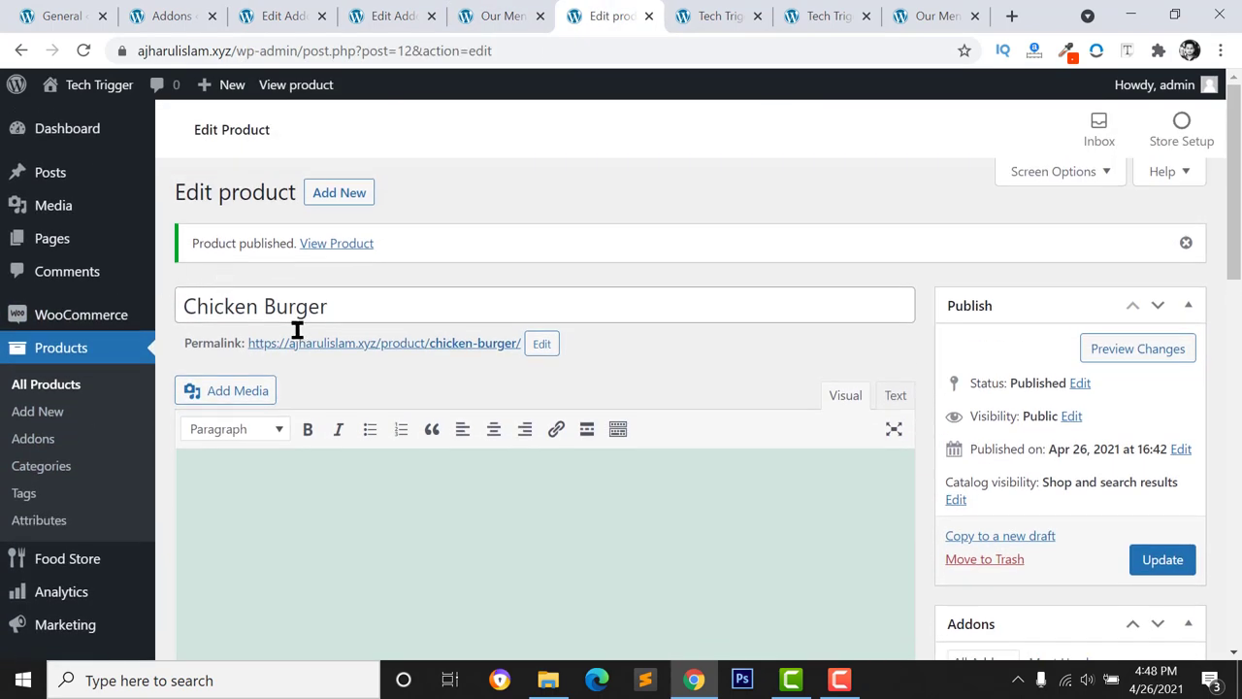
Reload the Chicken Burger edit page, assign the Egg, Rice and Salad addons to the product, and update it
scroll(945, 415, "down", 3)
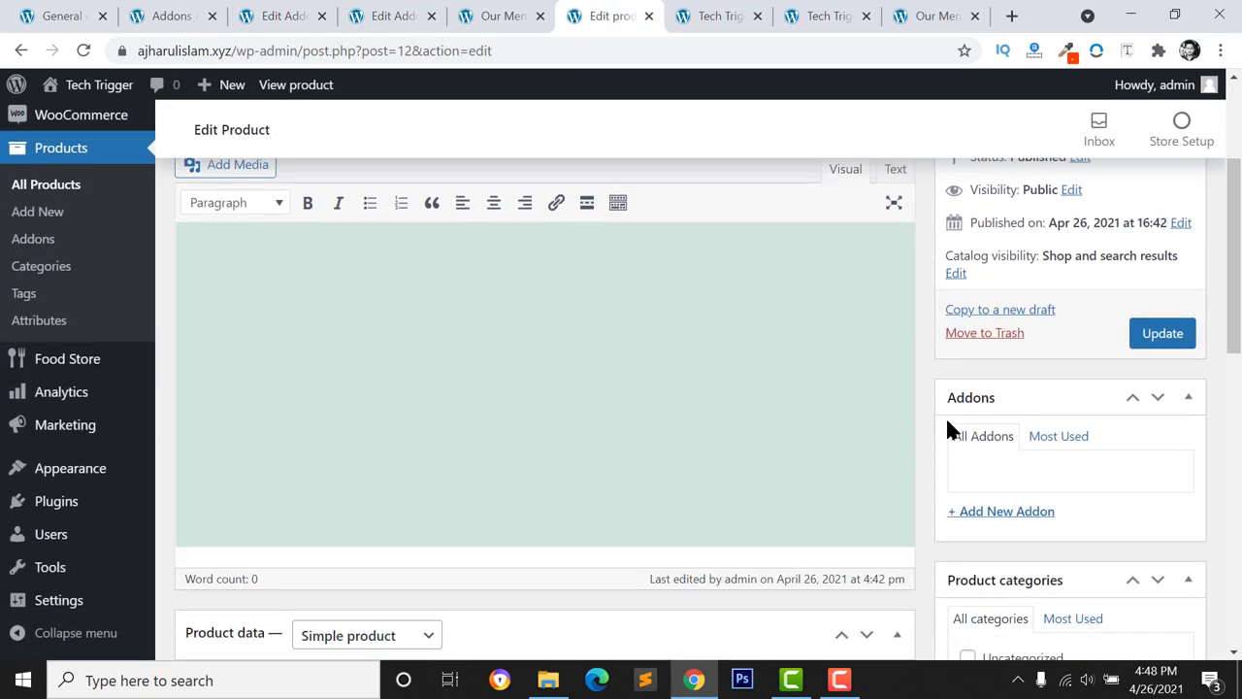
scroll(979, 407, "down", 3)
scroll(979, 407, "up", 3)
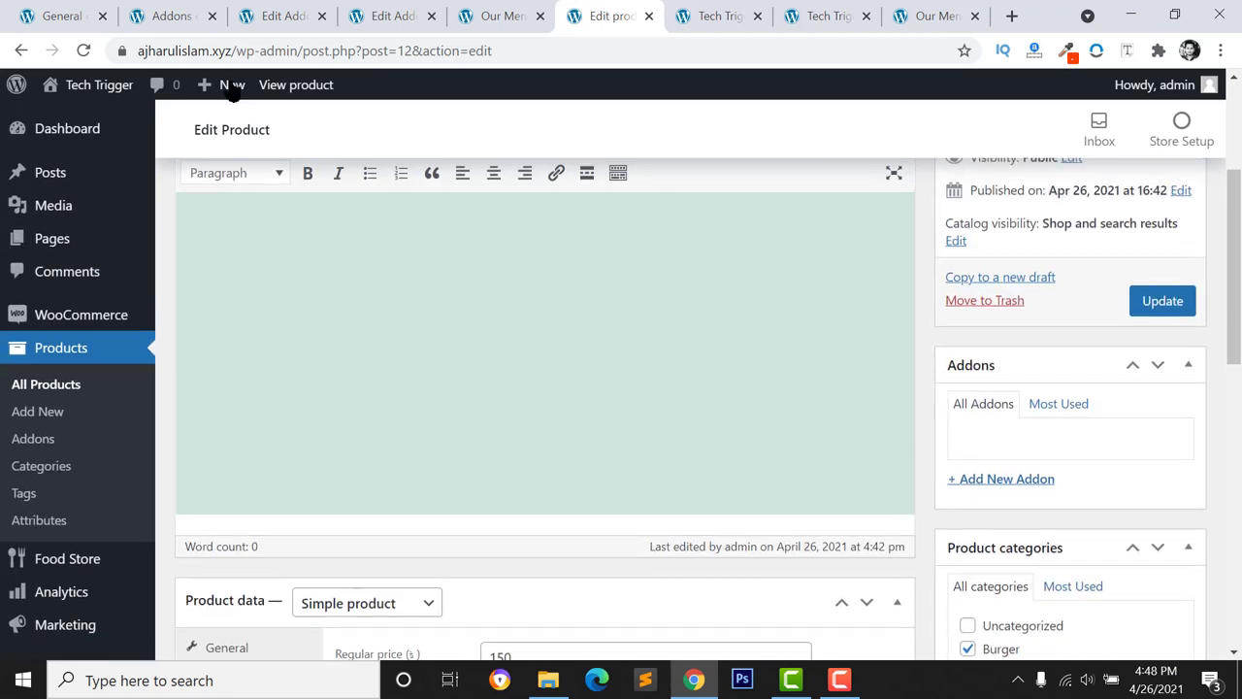
left_click(82, 53)
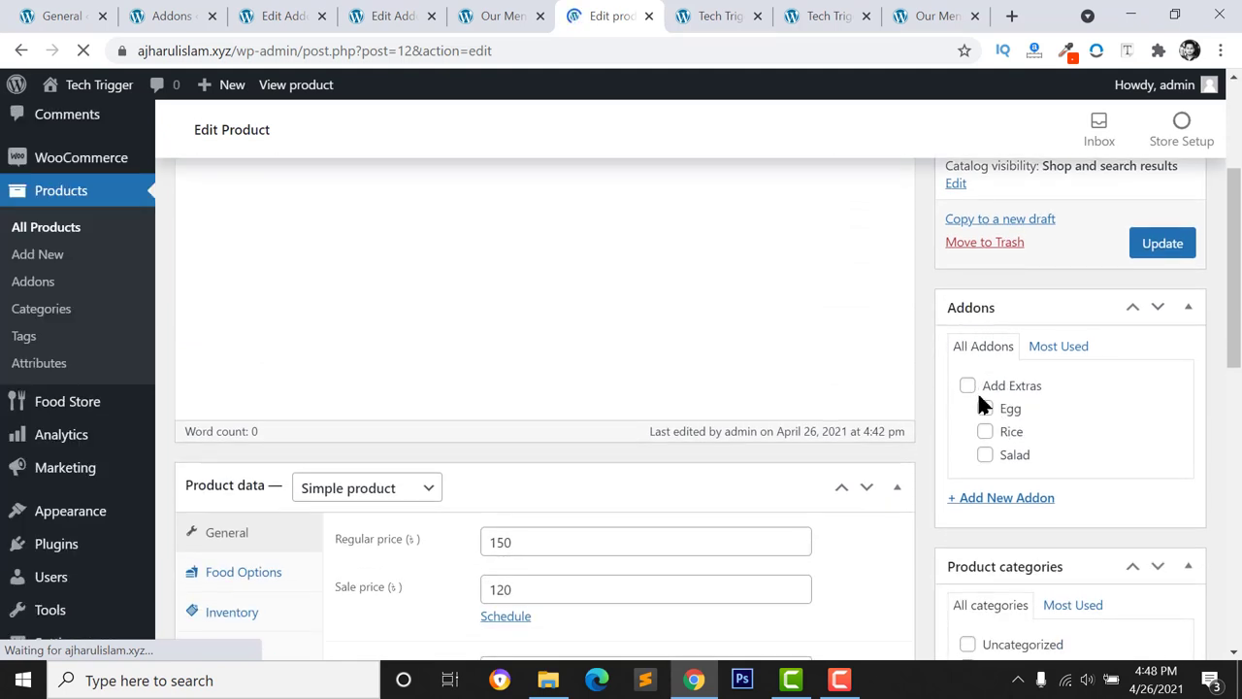
left_click(986, 410)
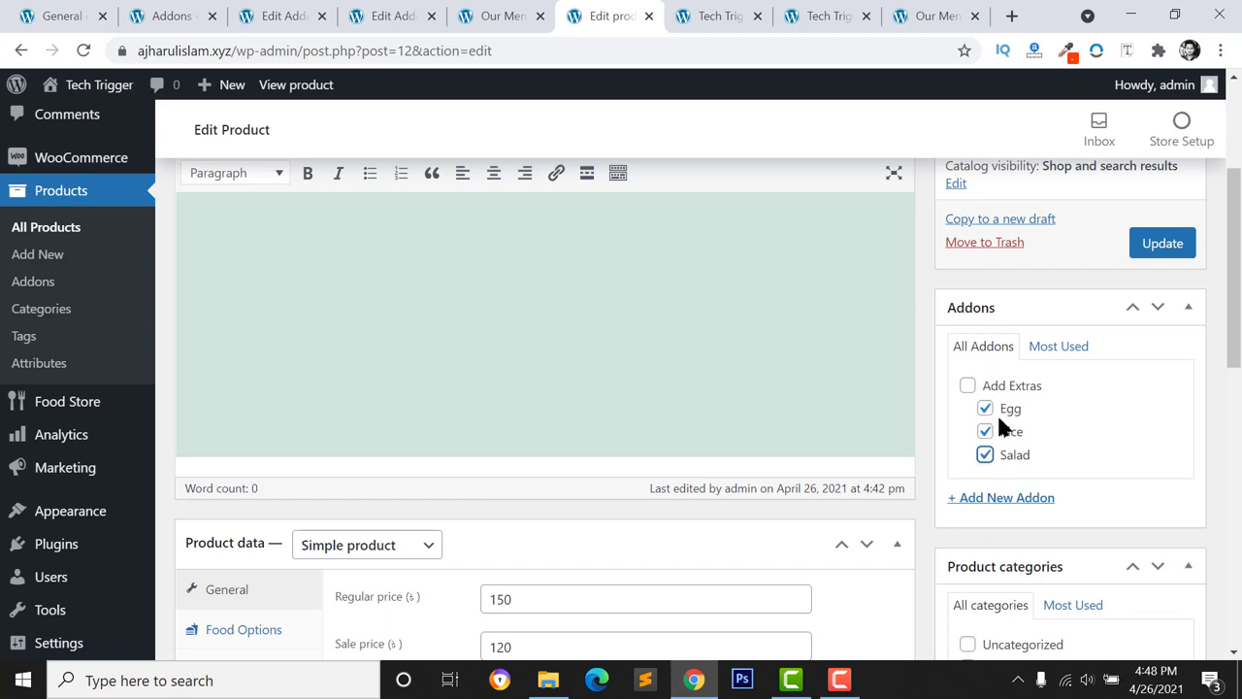
left_click(985, 431)
scroll(475, 385, "up", 3)
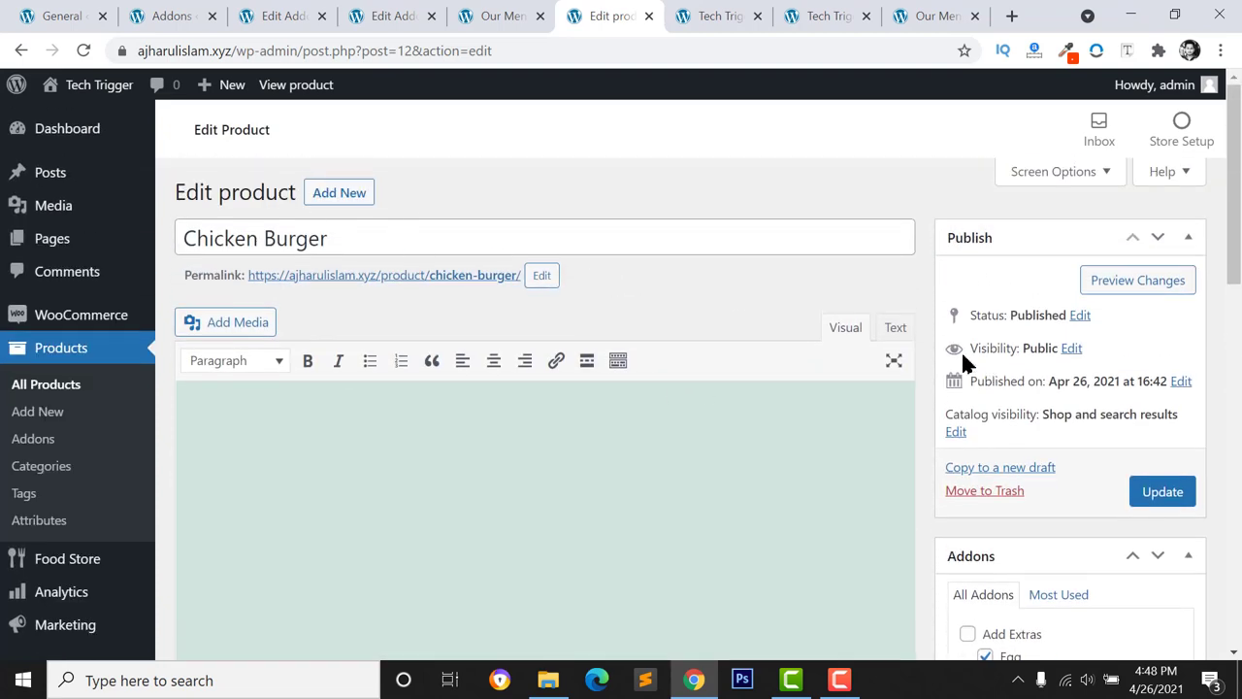
scroll(416, 283, "down", 2)
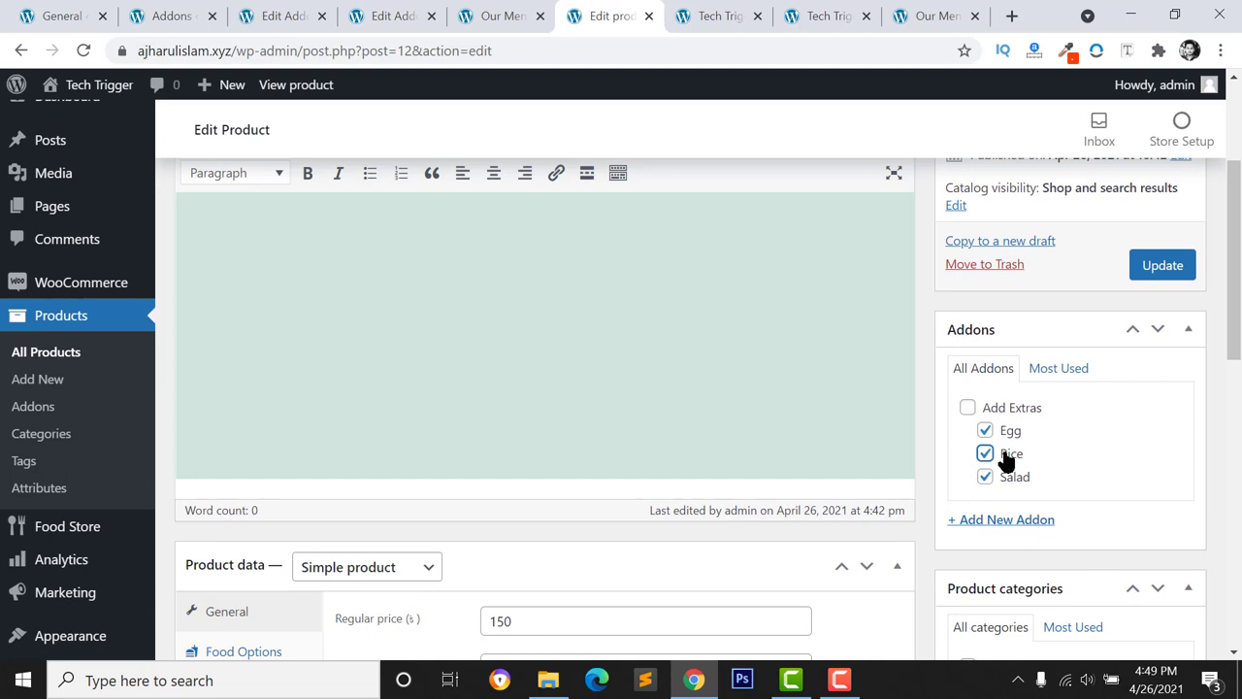
left_click(1164, 270)
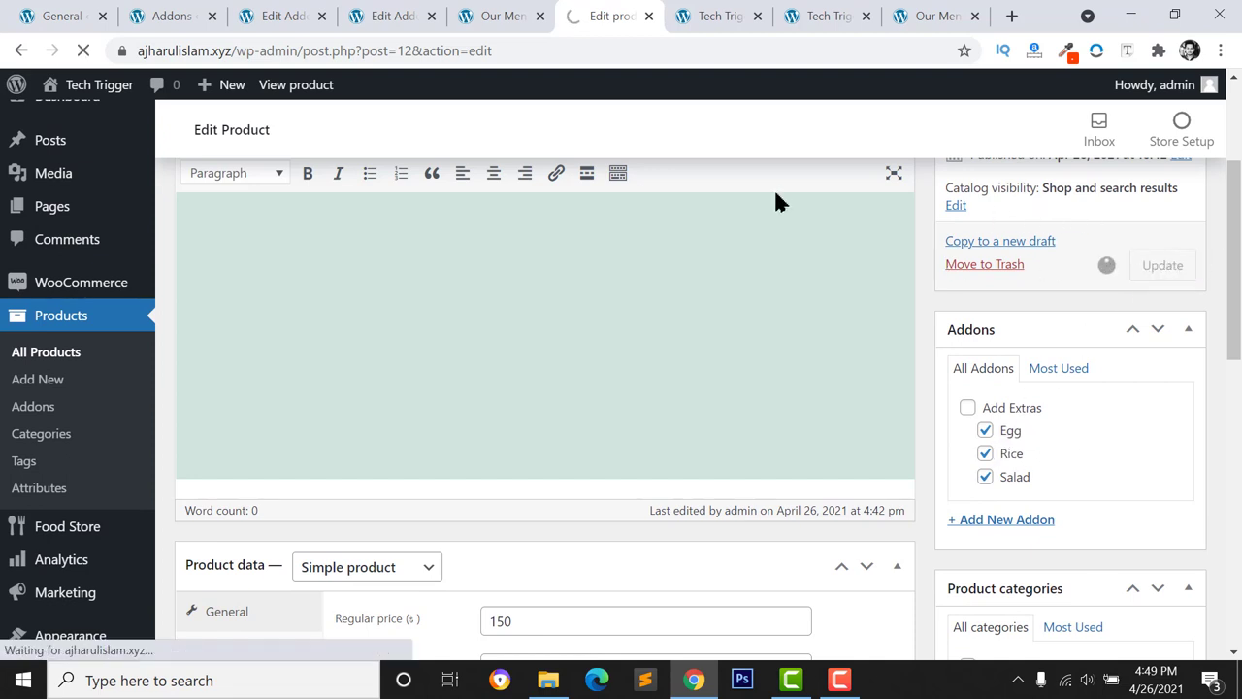
Reload the Our Menu page and test choosing extras in the Chicken Burger order popup
left_click(502, 16)
left_click(876, 142)
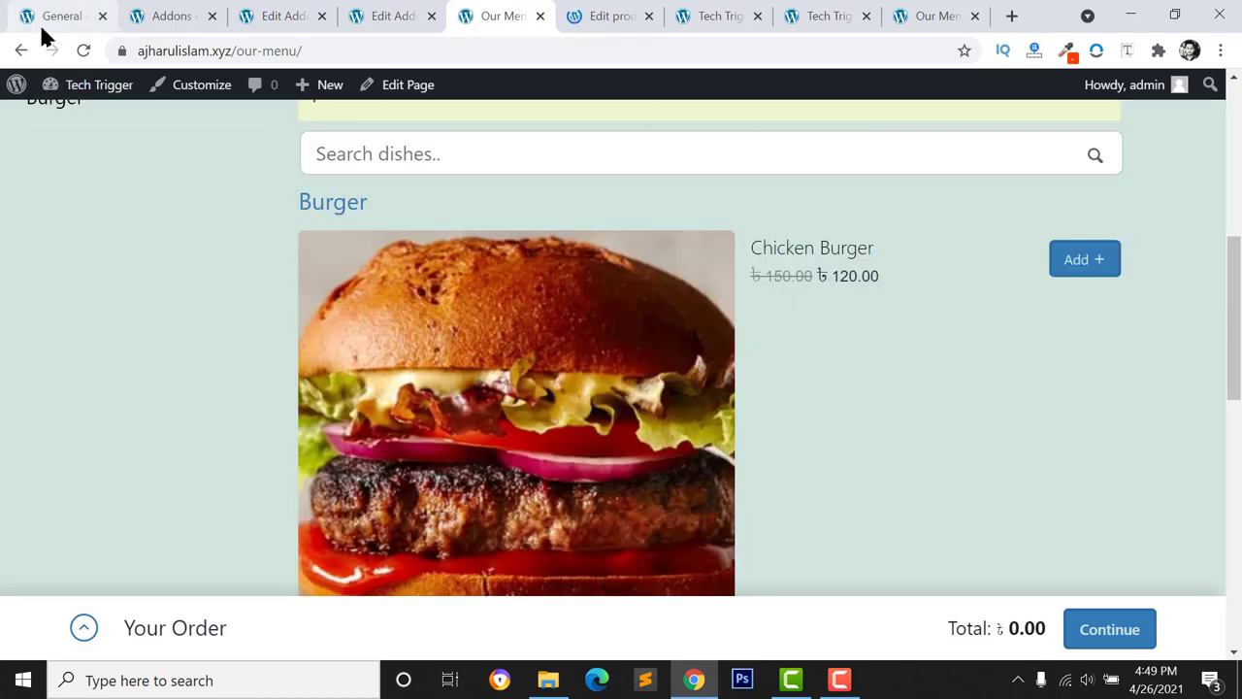
left_click(82, 52)
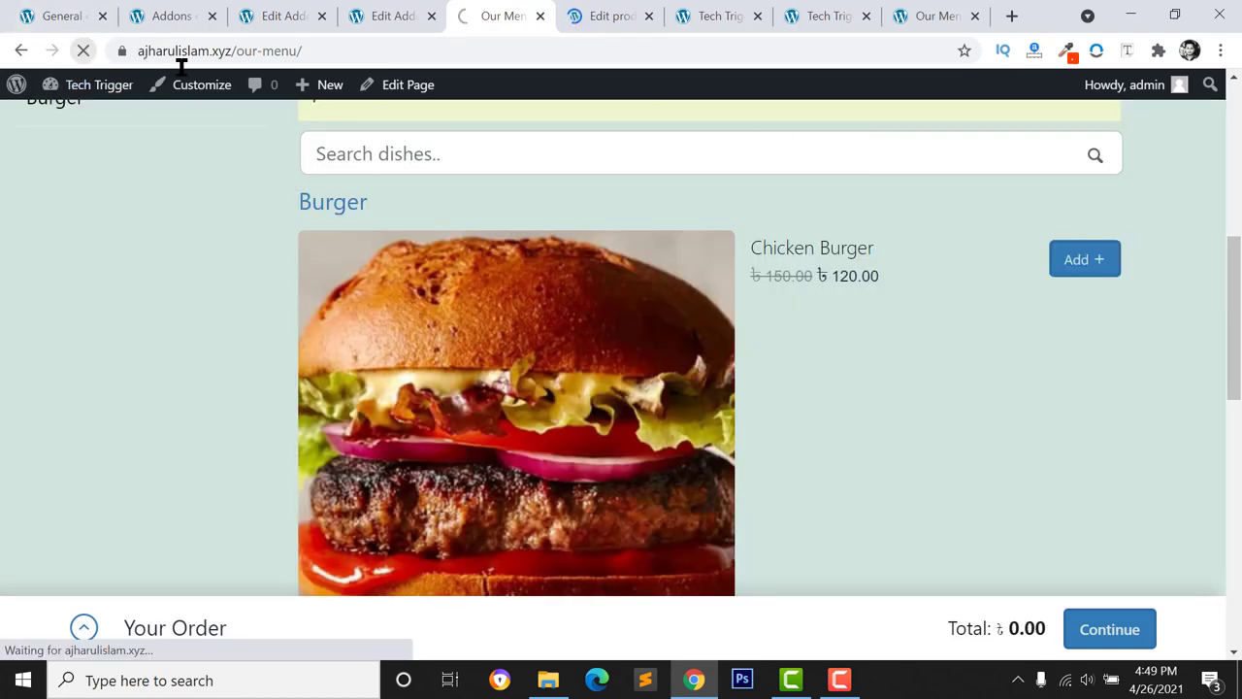
left_click(1085, 274)
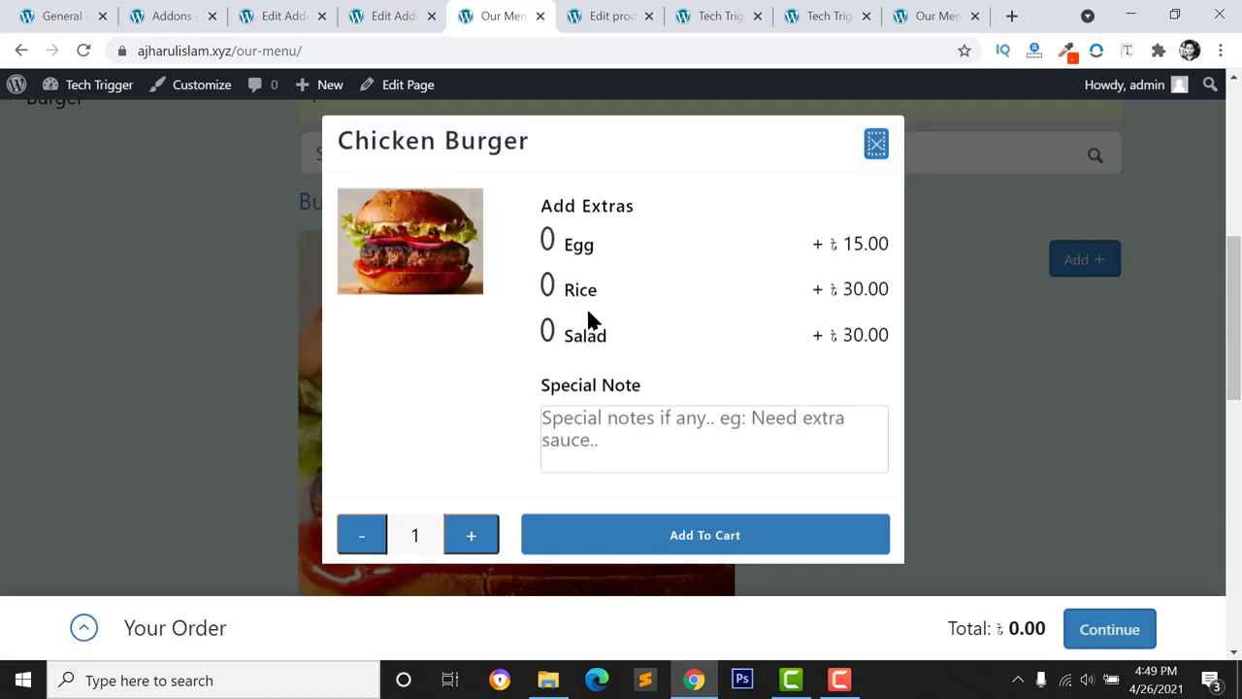
left_click(561, 247)
left_click(585, 332)
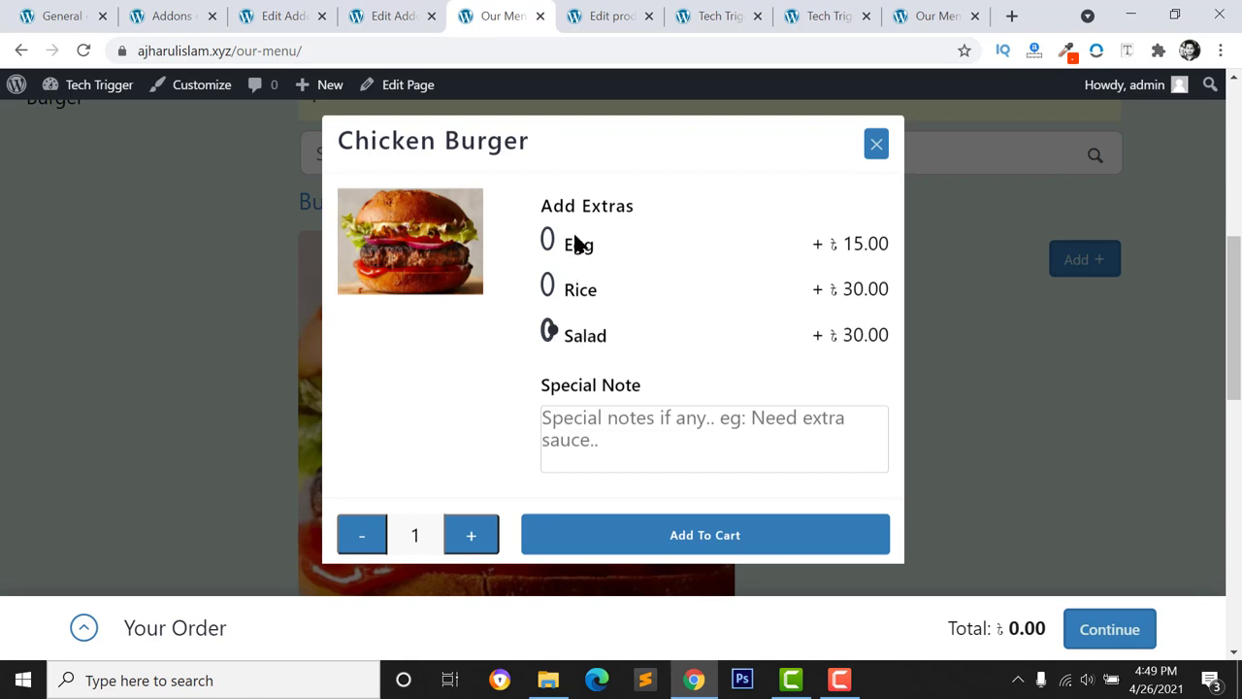
Set the Add Extras addon's selection choice to Multiple and update the addon
left_click(372, 19)
left_click(254, 13)
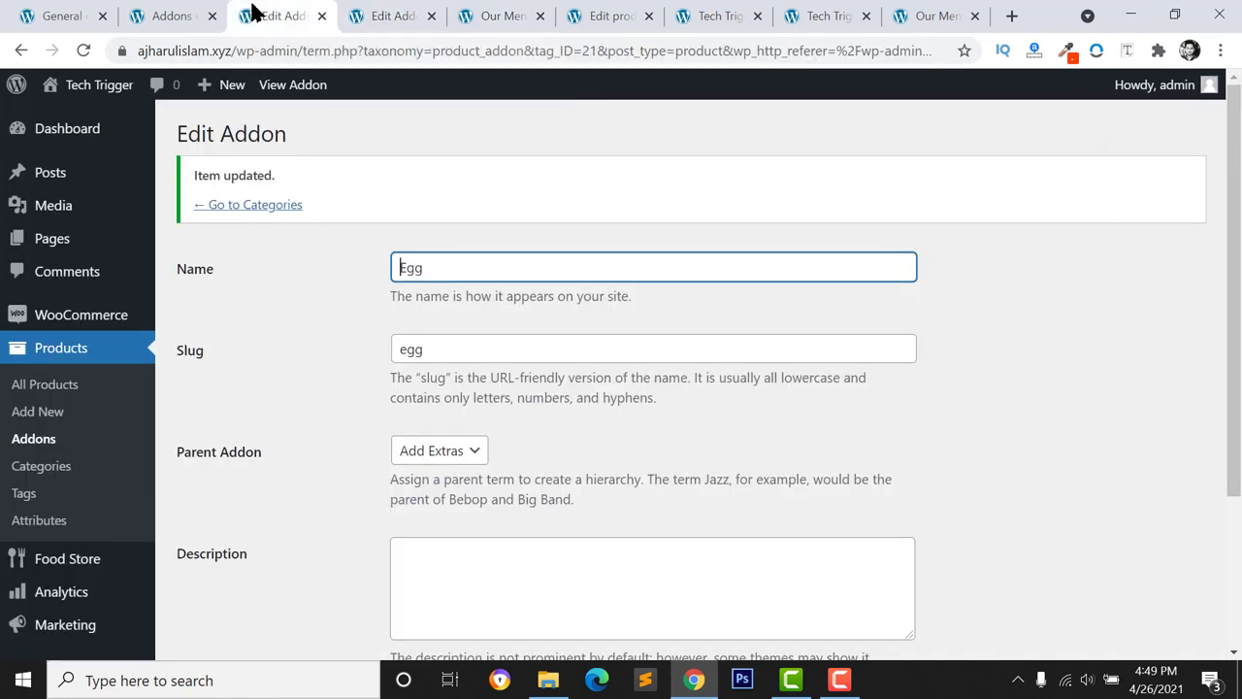
left_click(39, 438)
left_click(39, 440)
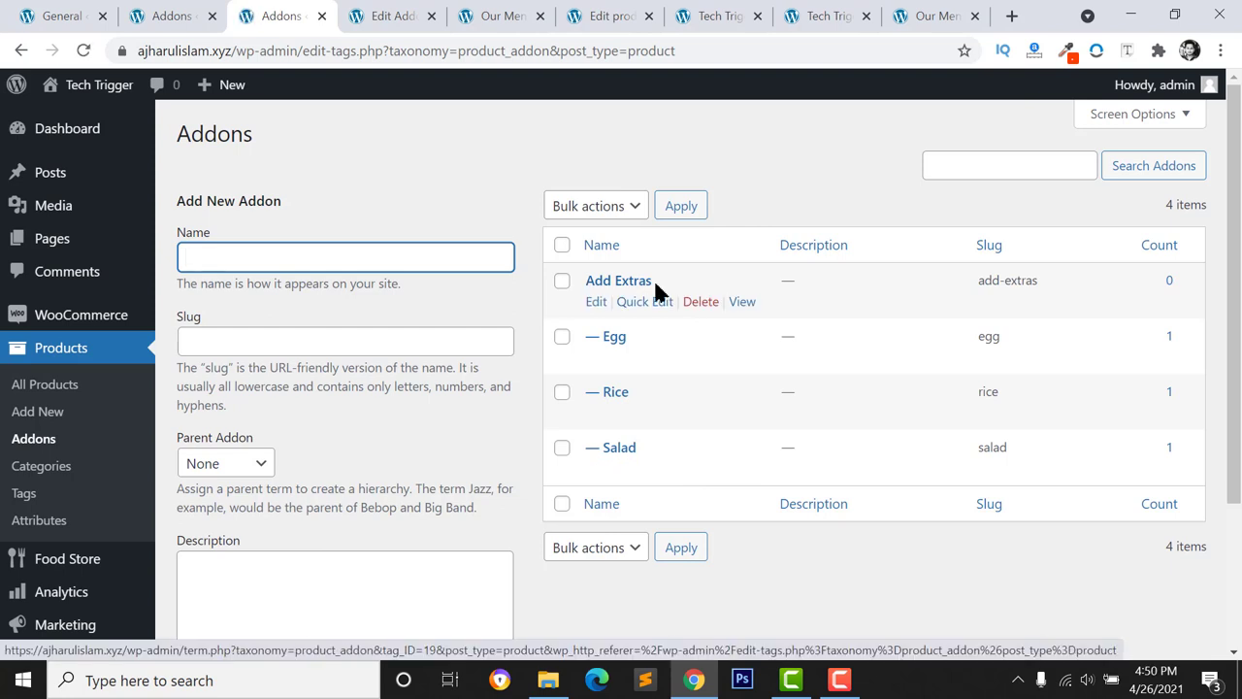
left_click(601, 302)
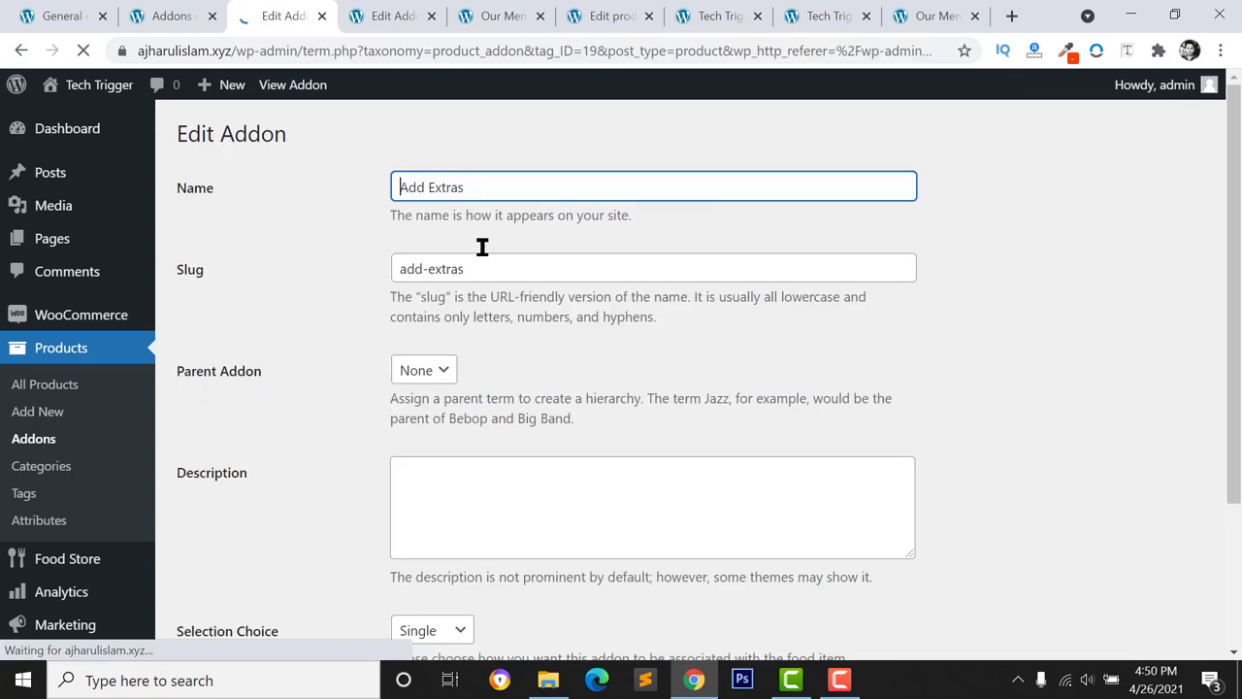
scroll(435, 339, "down", 2)
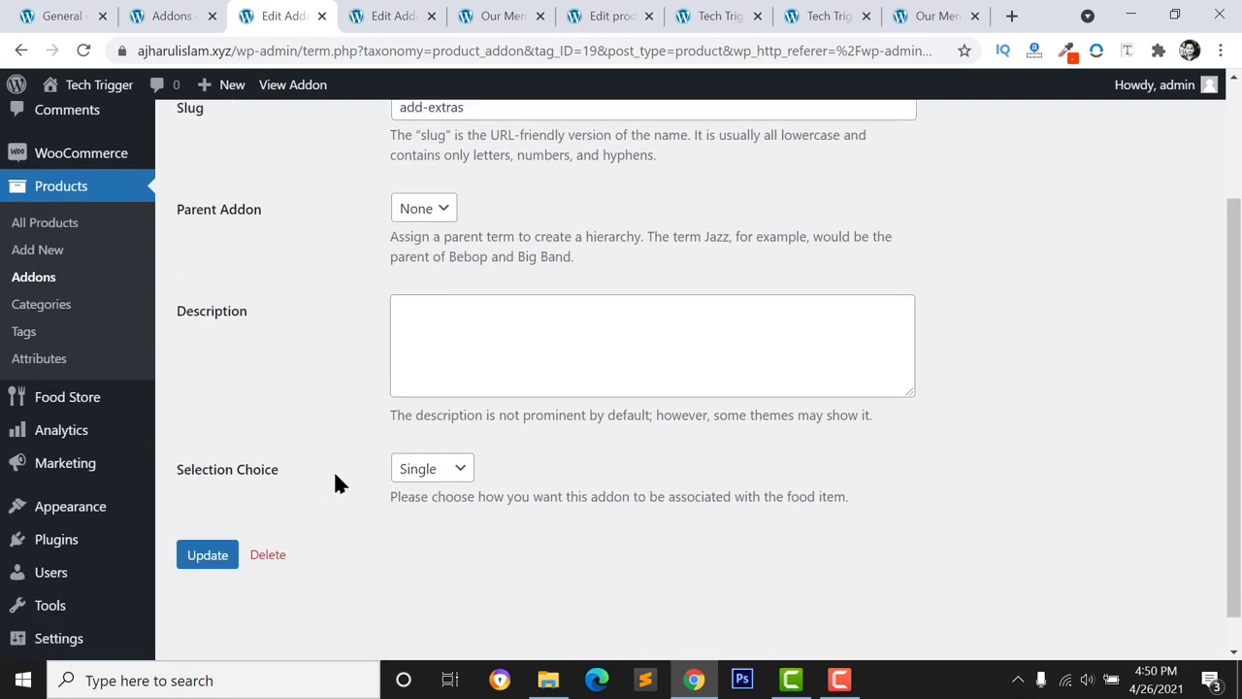
left_click(438, 473)
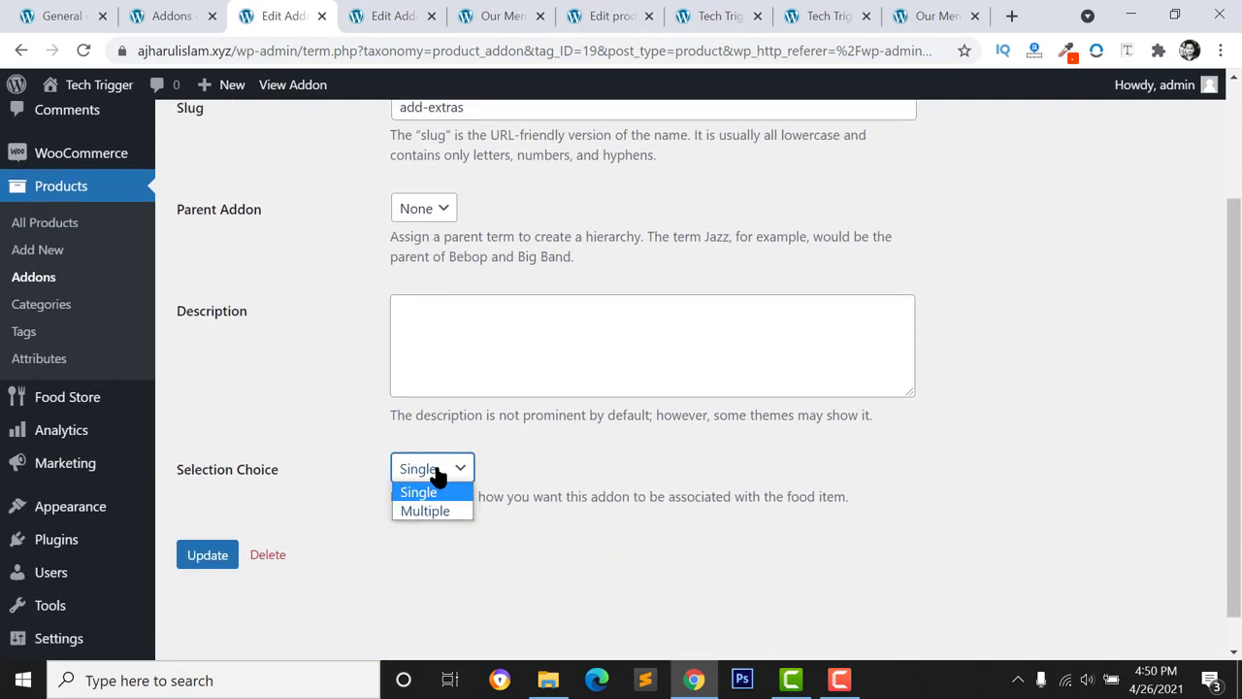
left_click(427, 512)
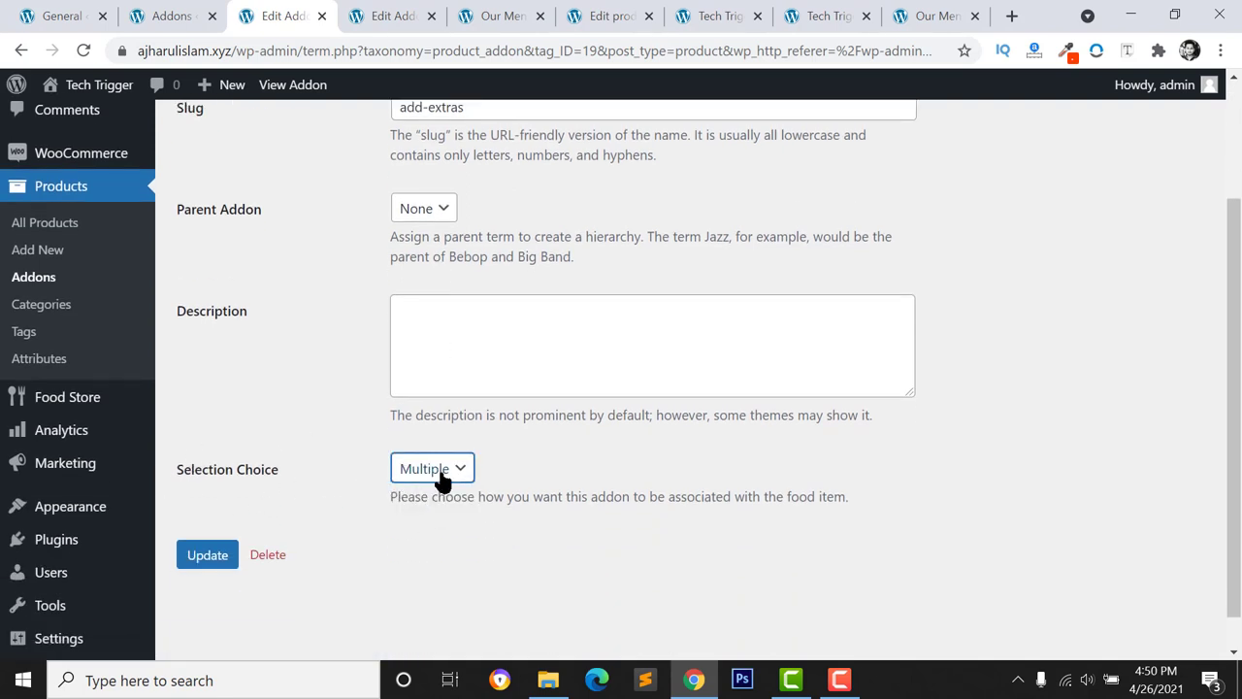
left_click(208, 557)
scroll(599, 167, "up", 1)
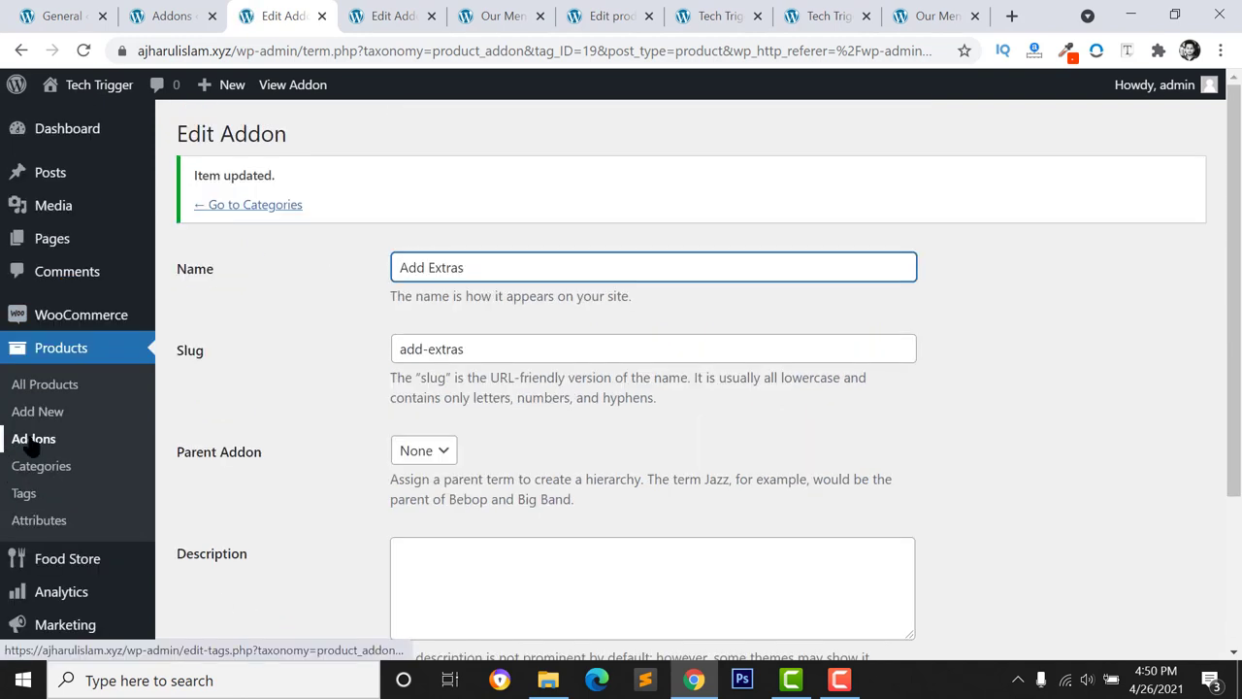
Add a new parent addon named Soft Drinks to the site's Addons list
left_click(34, 441)
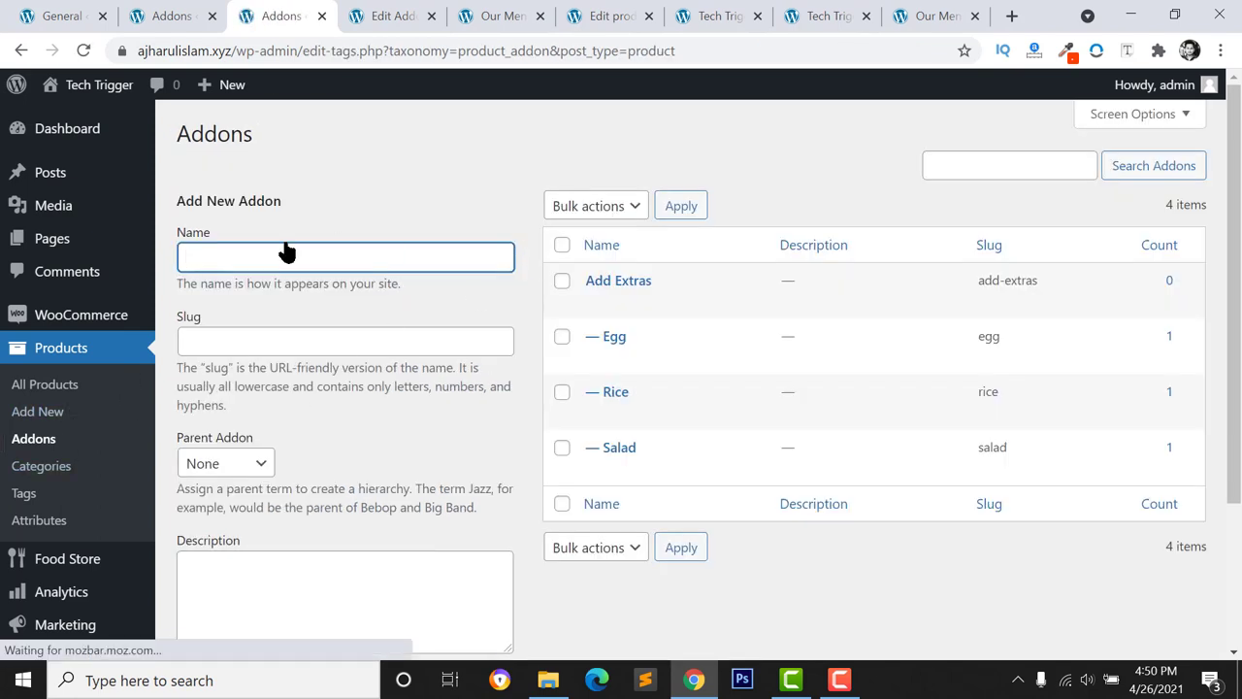
type("Soft Drinks")
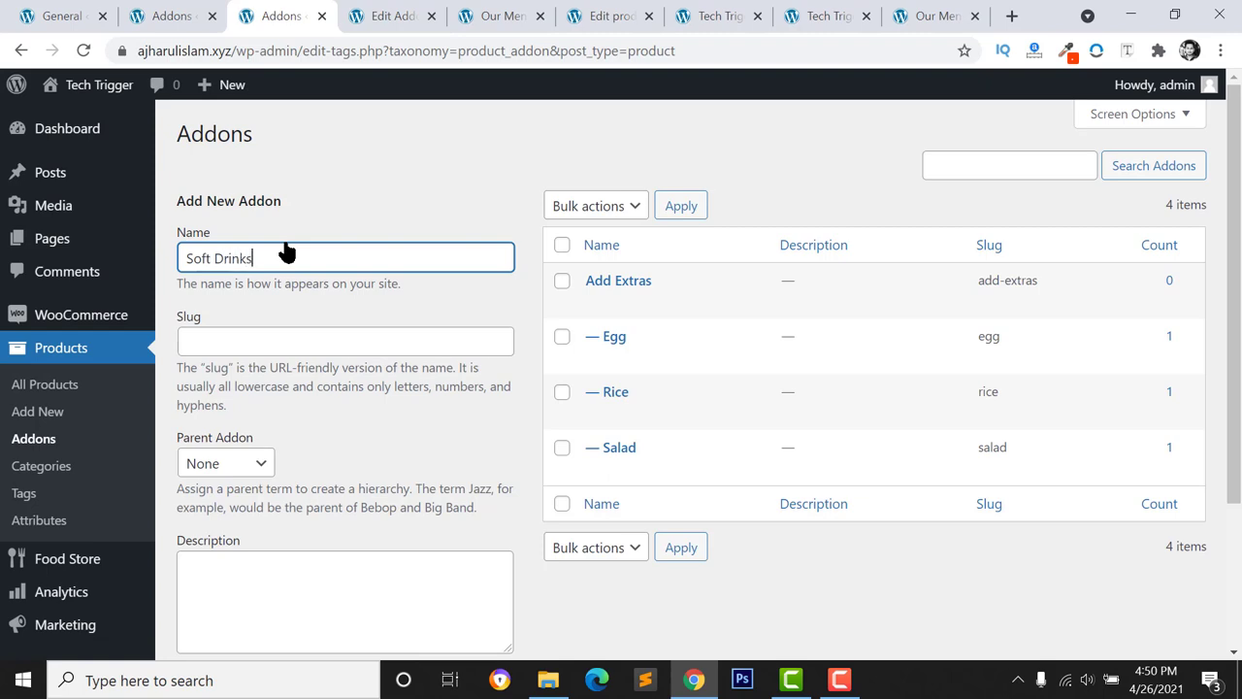
scroll(253, 490, "down", 2)
left_click(224, 539)
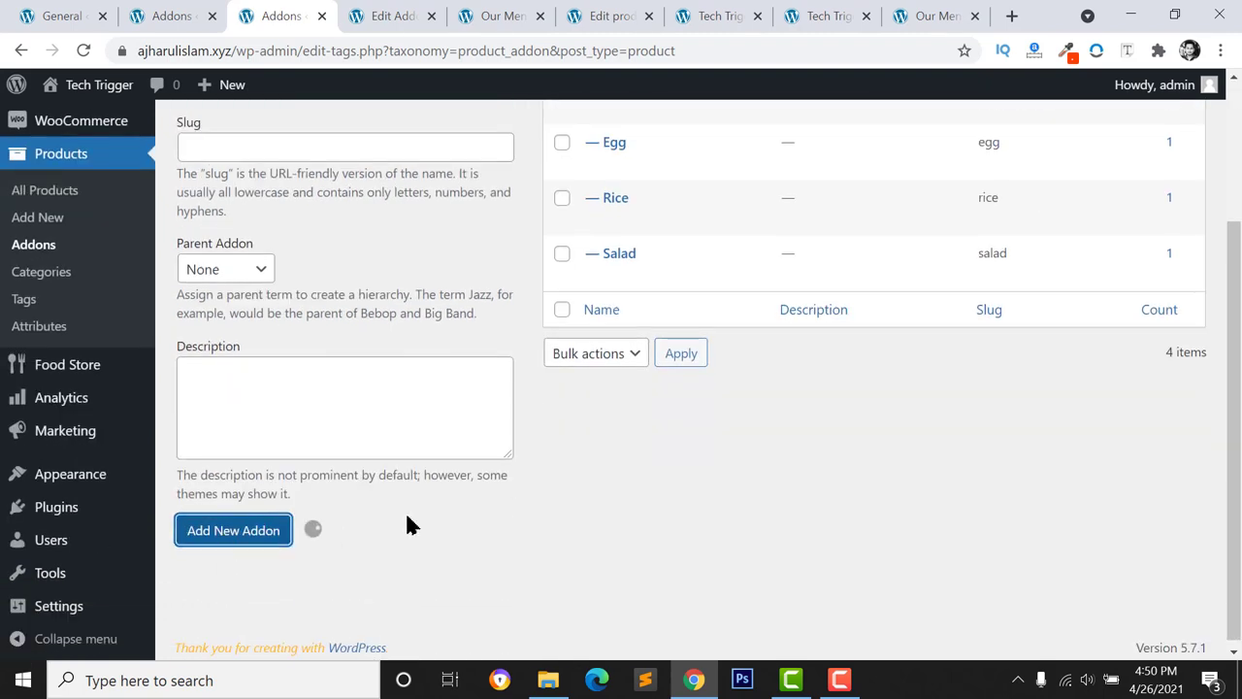
Add a Coca-Cola addon with Soft Drinks as its parent
scroll(524, 483, "up", 2)
left_click(228, 252)
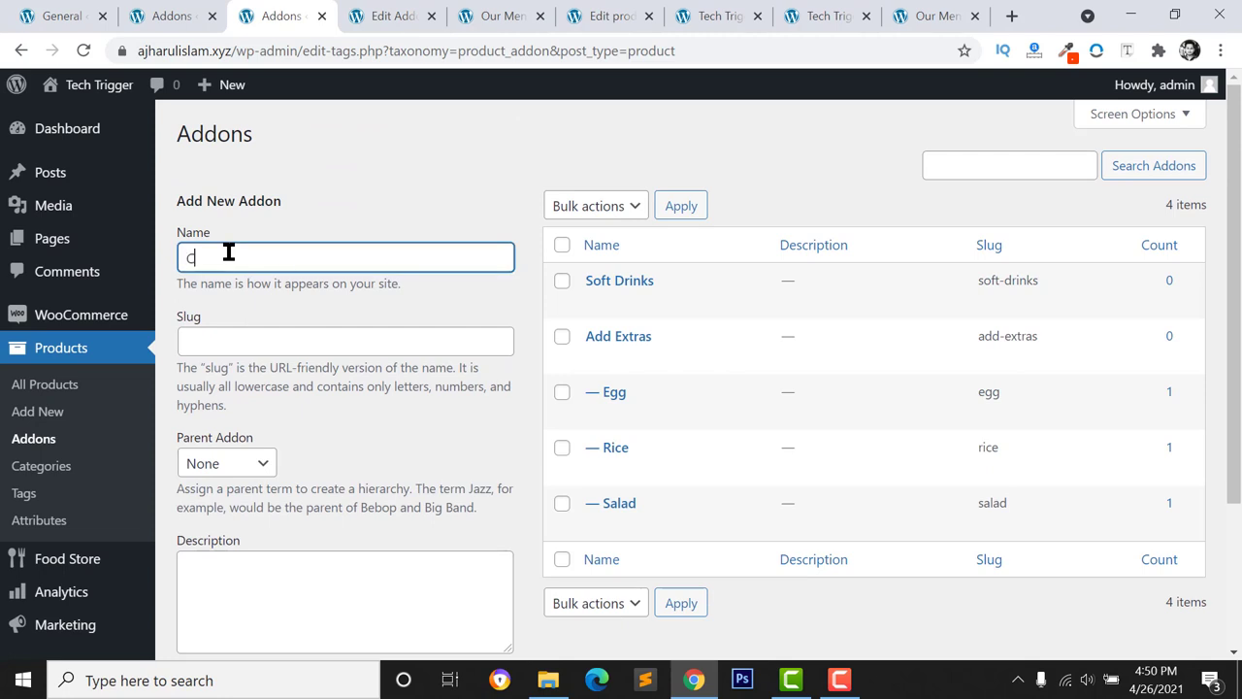
scroll(321, 365, "down", 1)
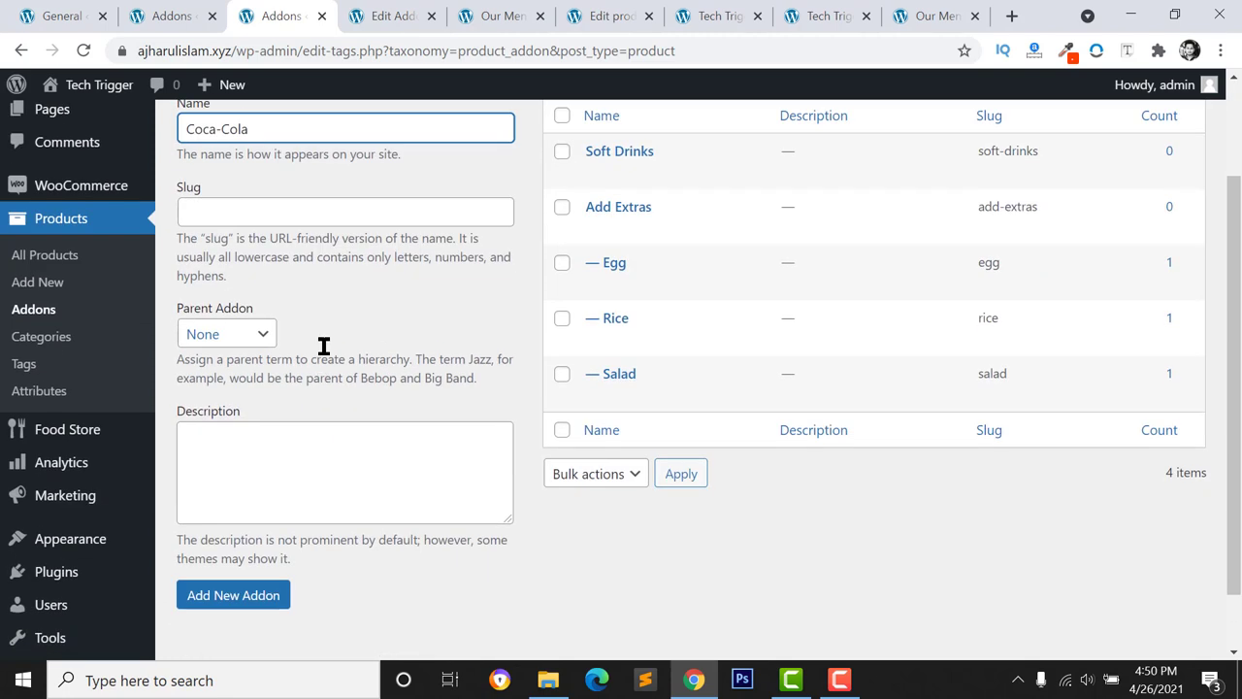
left_click(225, 342)
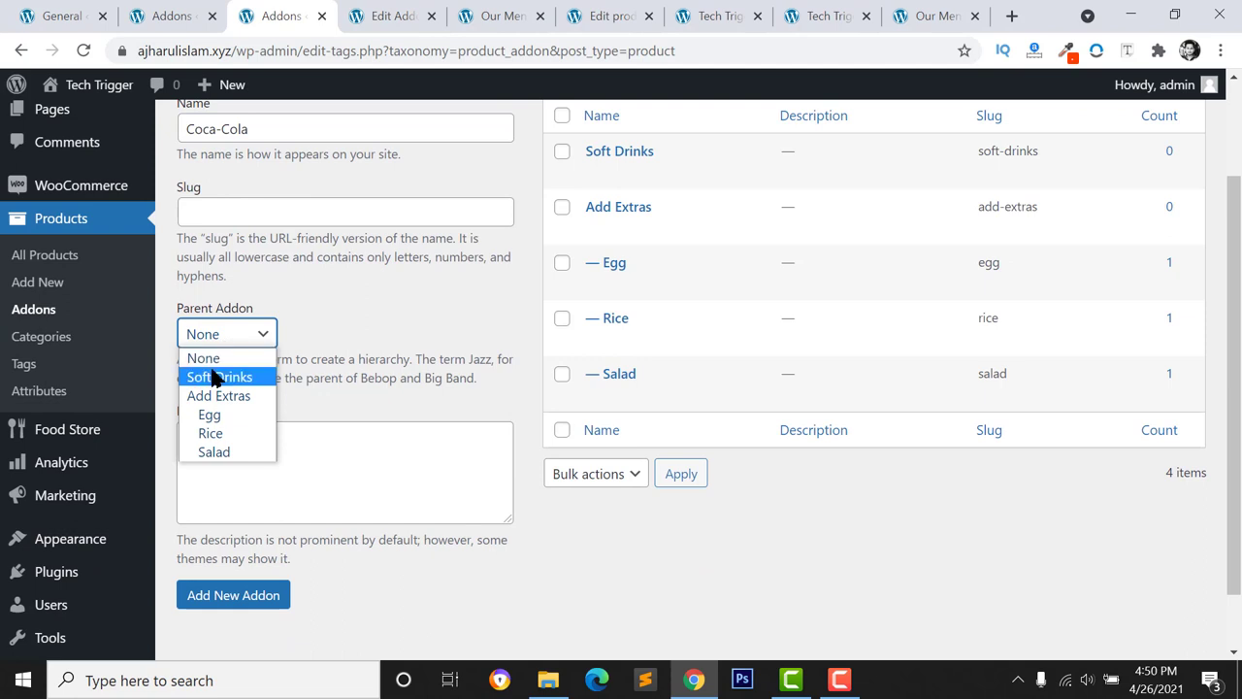
left_click(219, 377)
left_click(252, 612)
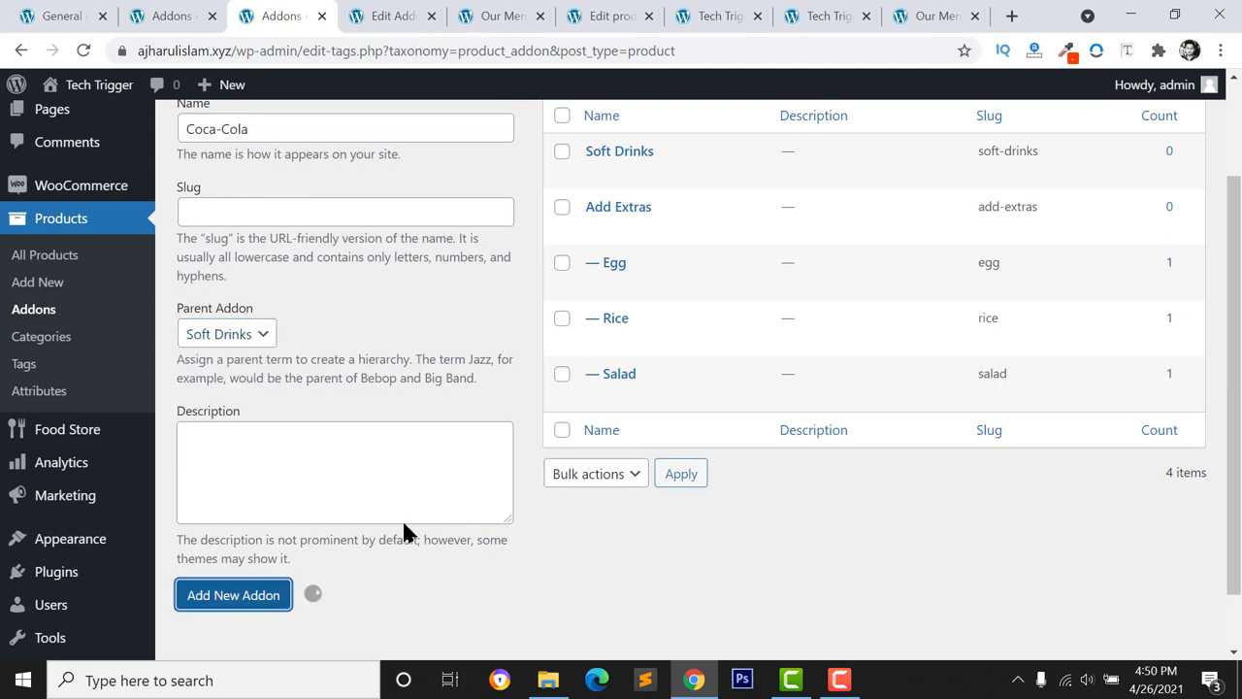
Add a 7UP addon under the Soft Drinks parent
scroll(407, 518, "up", 1)
left_click(247, 258)
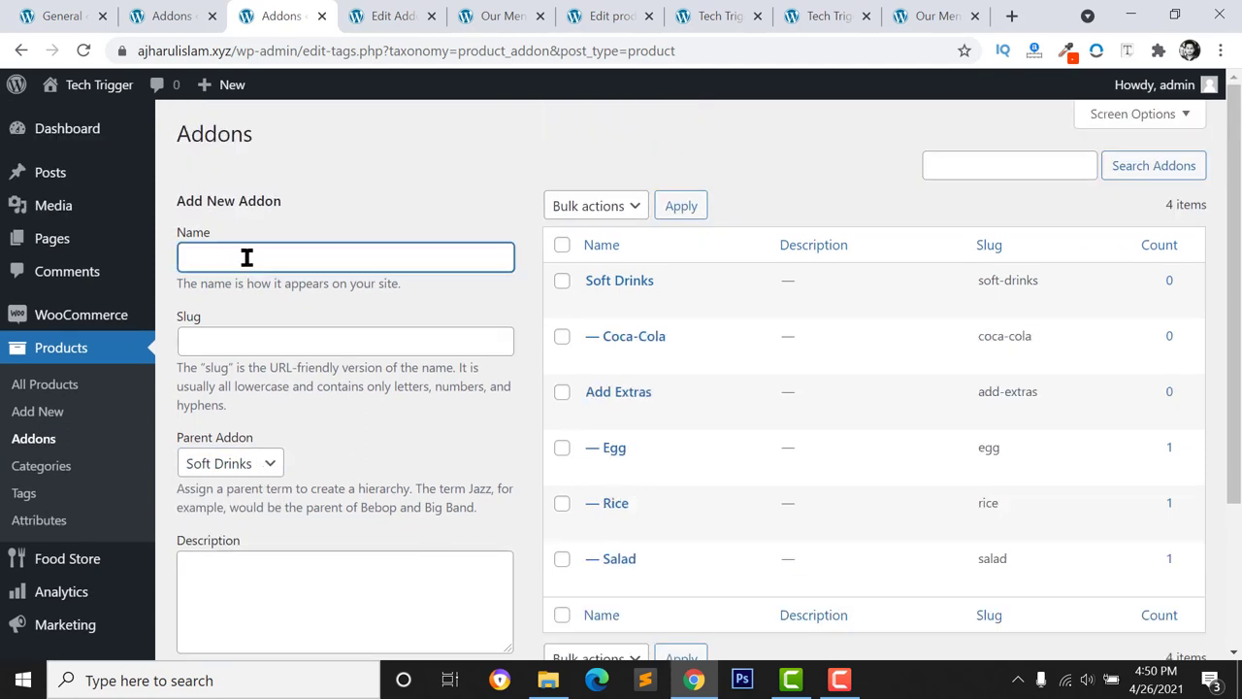
type("7UP")
key("Return")
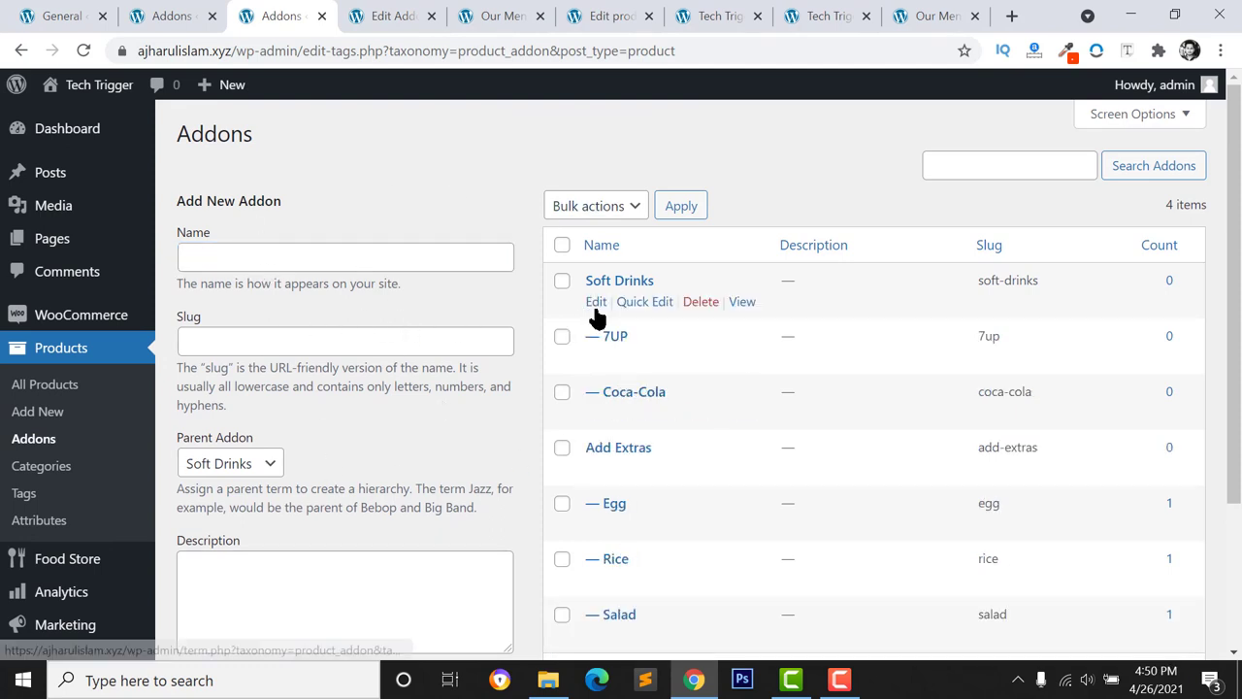
Check the selection choice of the Soft Drinks addon and return to the Addons list
left_click(594, 303)
scroll(480, 274, "down", 1)
left_click(416, 570)
left_click(411, 557)
left_click(410, 557)
left_click(37, 369)
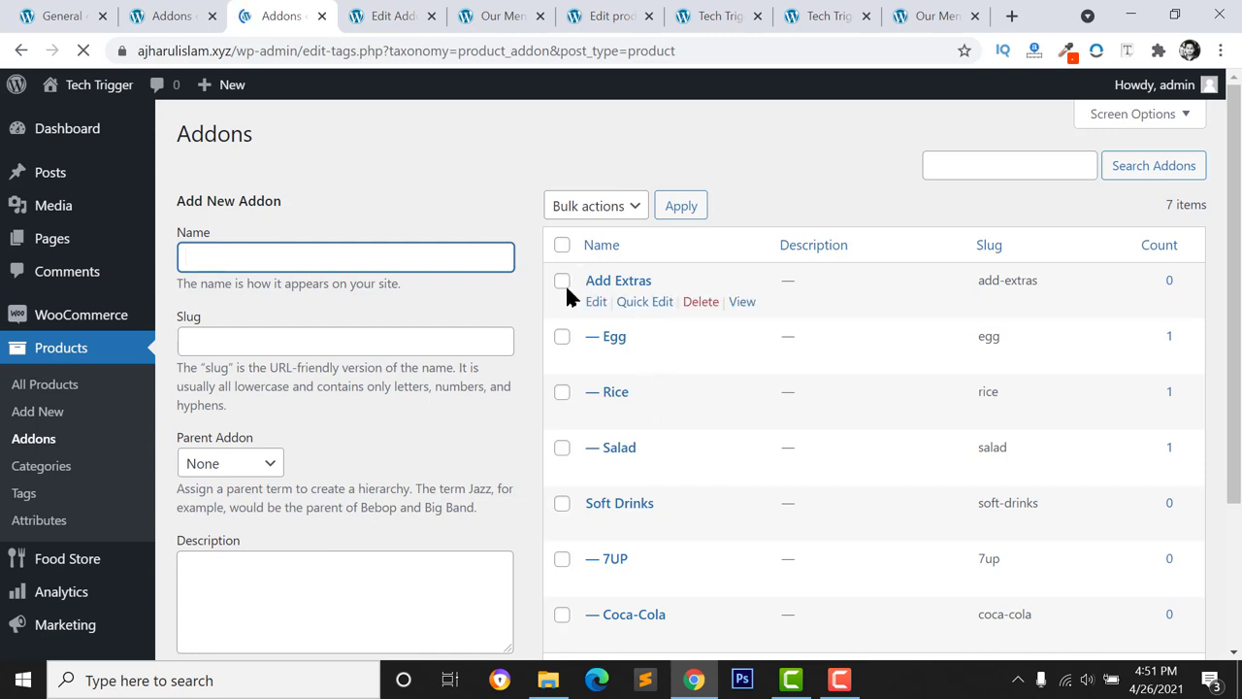
Edit and update the 7UP addon's price, and open the Coca-Cola addon's price for editing
scroll(613, 524, "down", 2)
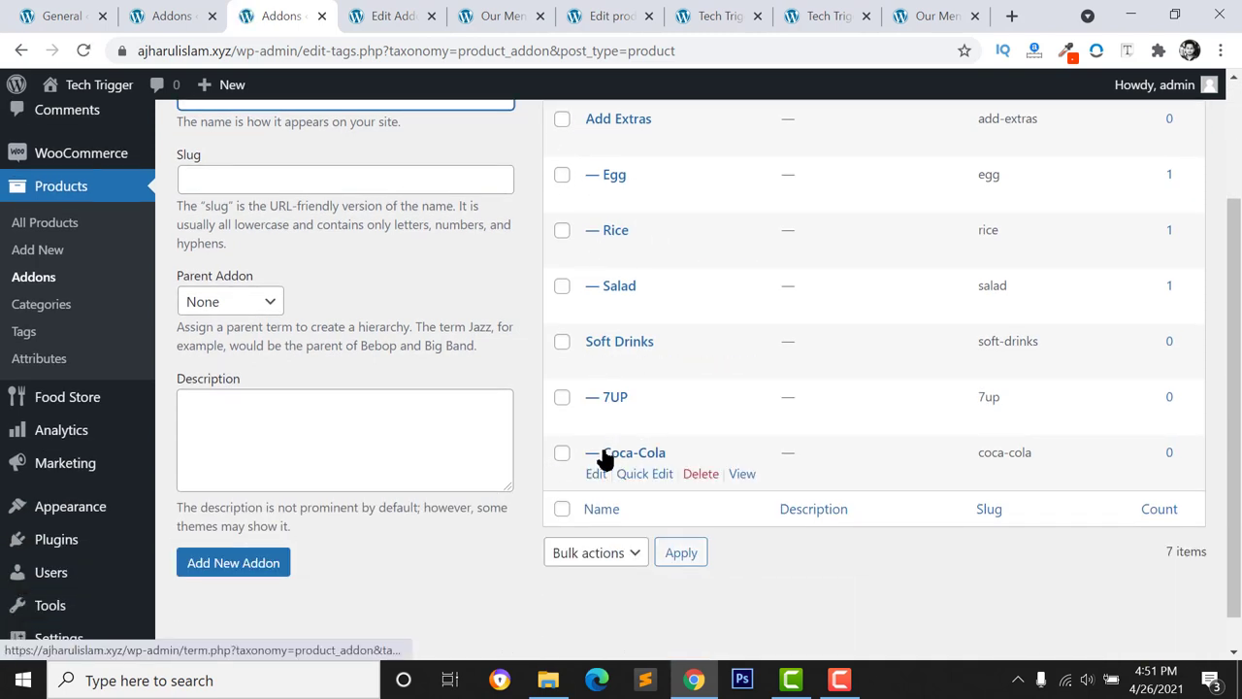
left_click(596, 422)
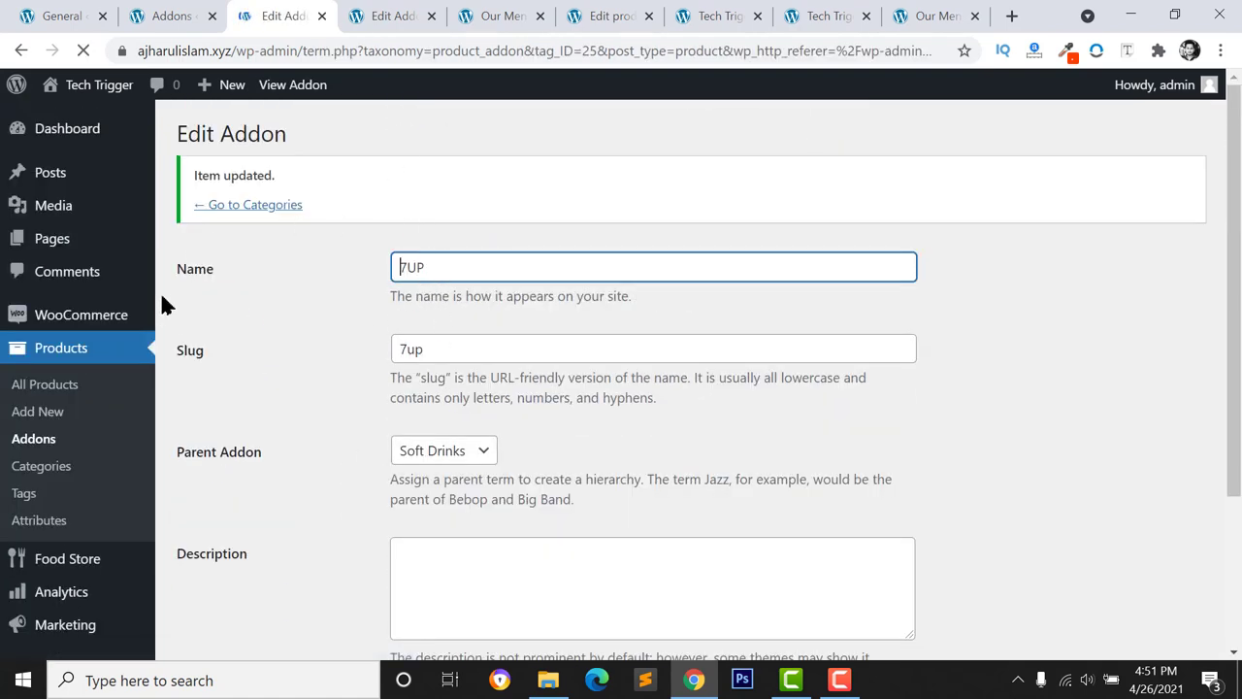
left_click(20, 438)
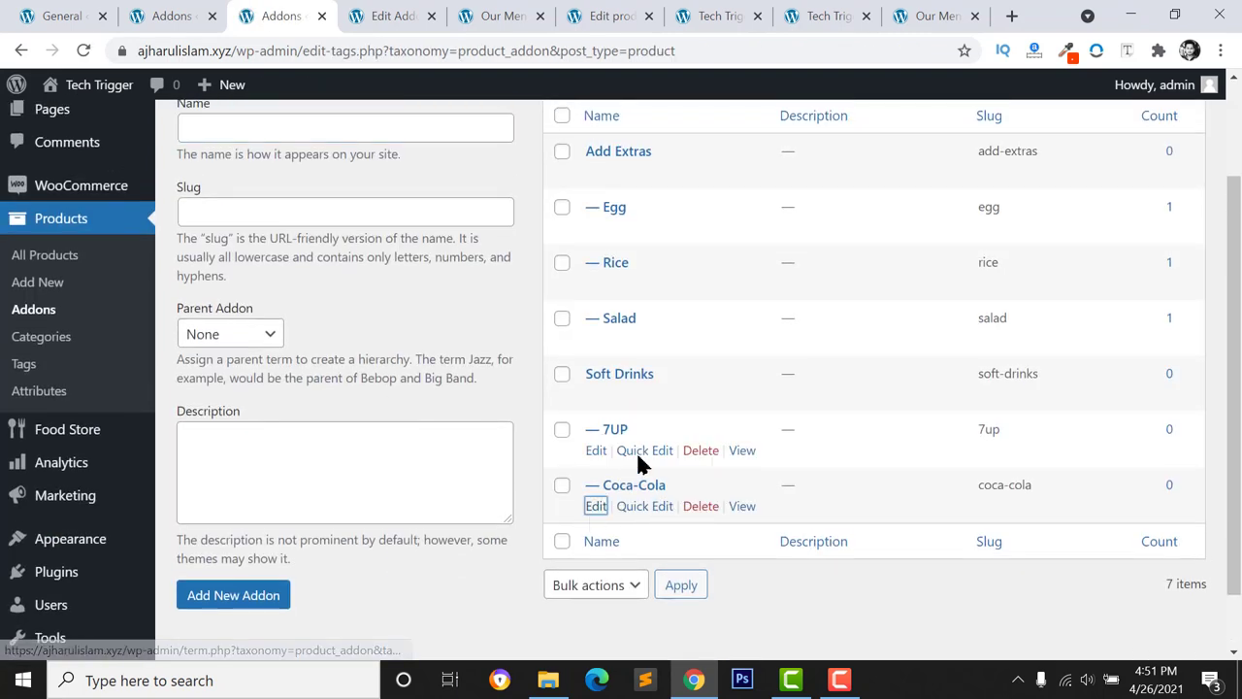
scroll(466, 434, "down", 2)
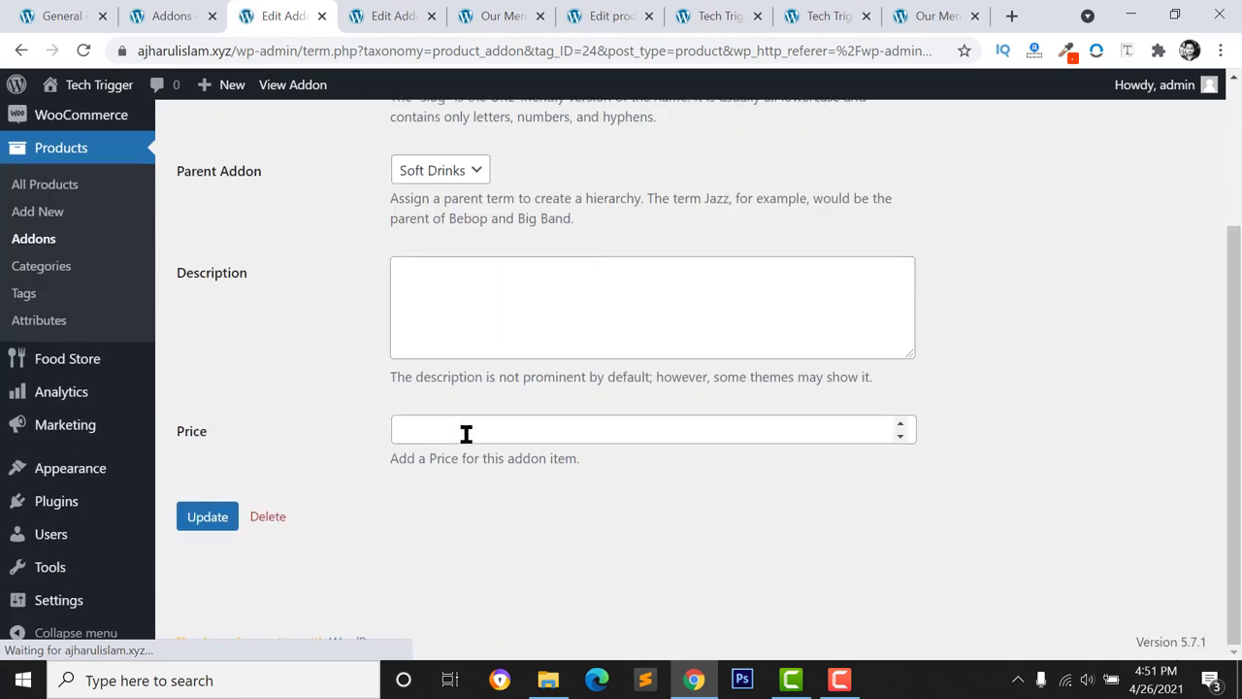
Reopen the Chicken Burger order popup on the Our Menu page to check how its extras can be selected
key("ctrl+5")
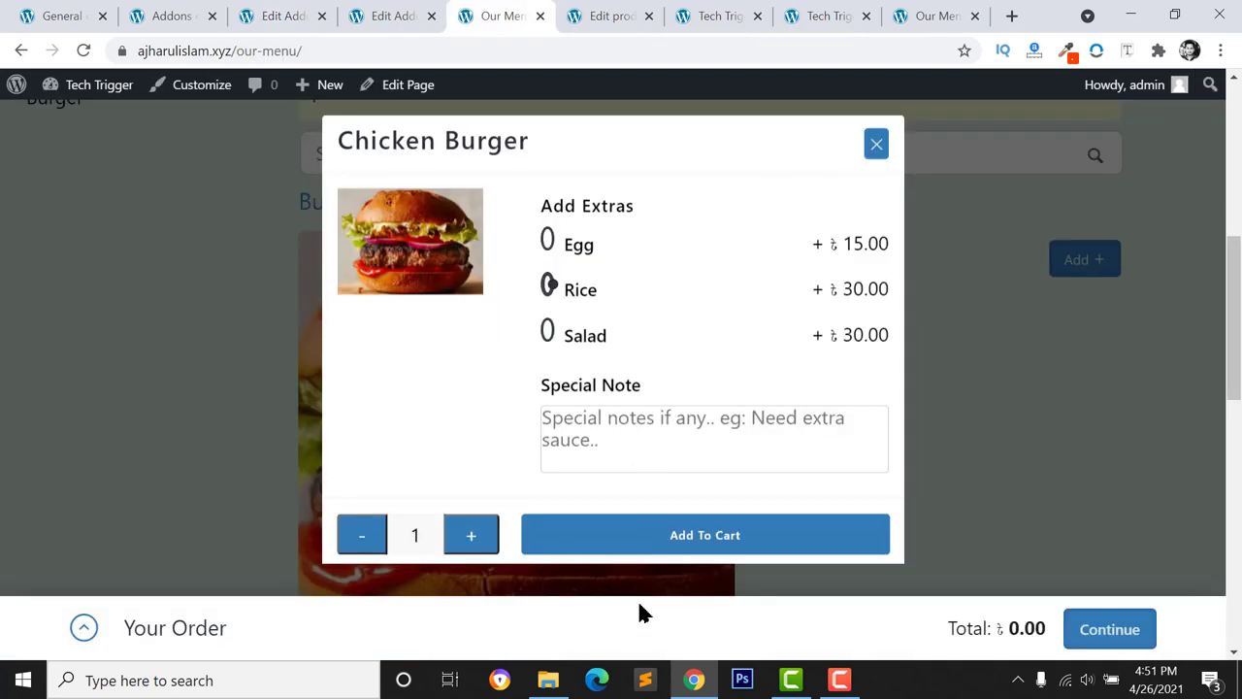
left_click(876, 146)
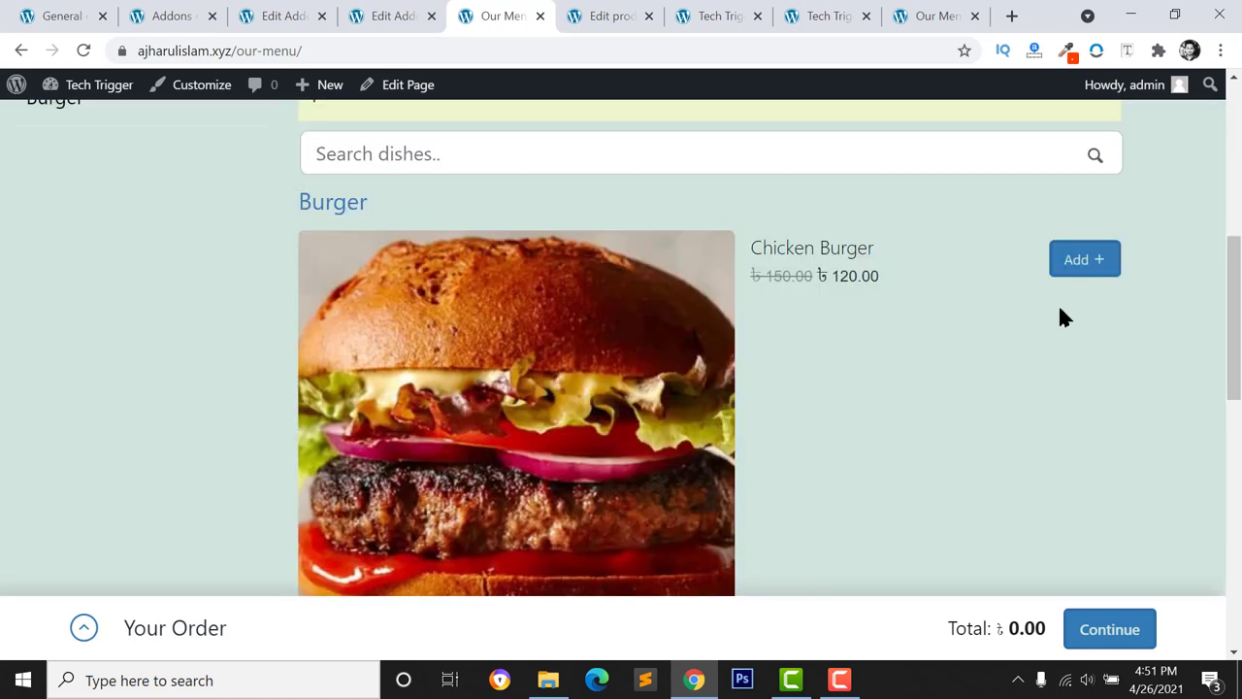
left_click(1084, 264)
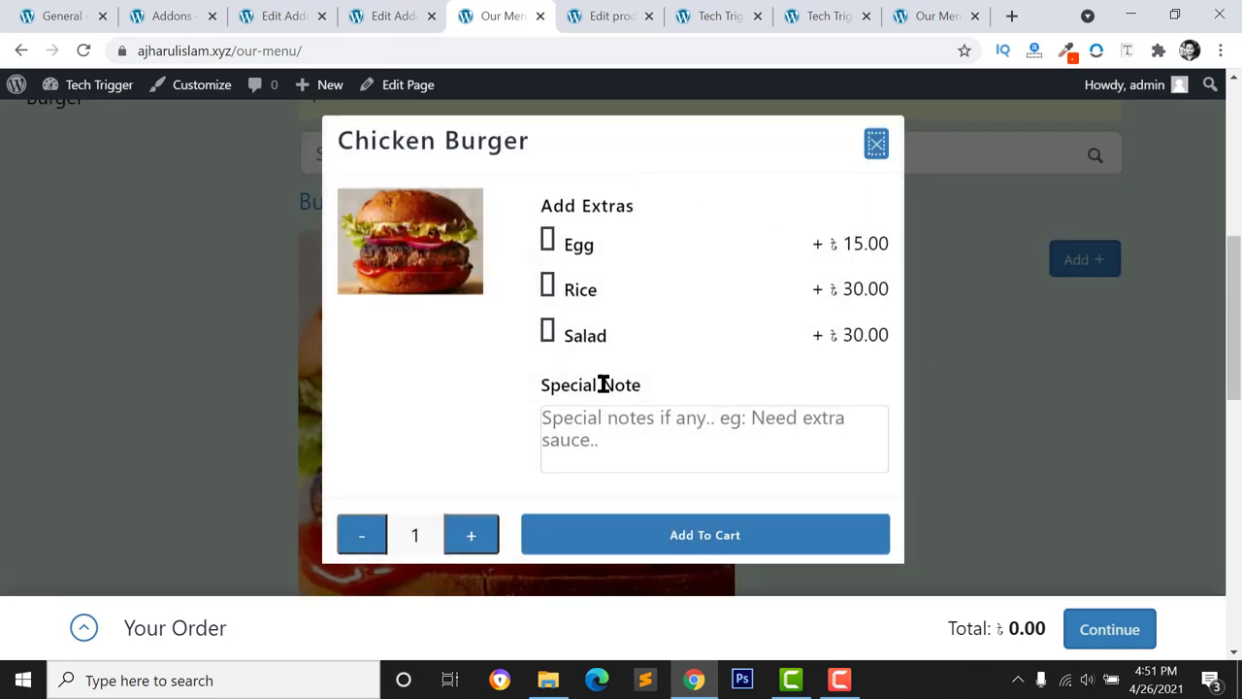
Add one Chicken Burger without extras to the cart and check the order bar on the menu page
scroll(608, 427, "down", 1)
left_click(660, 511)
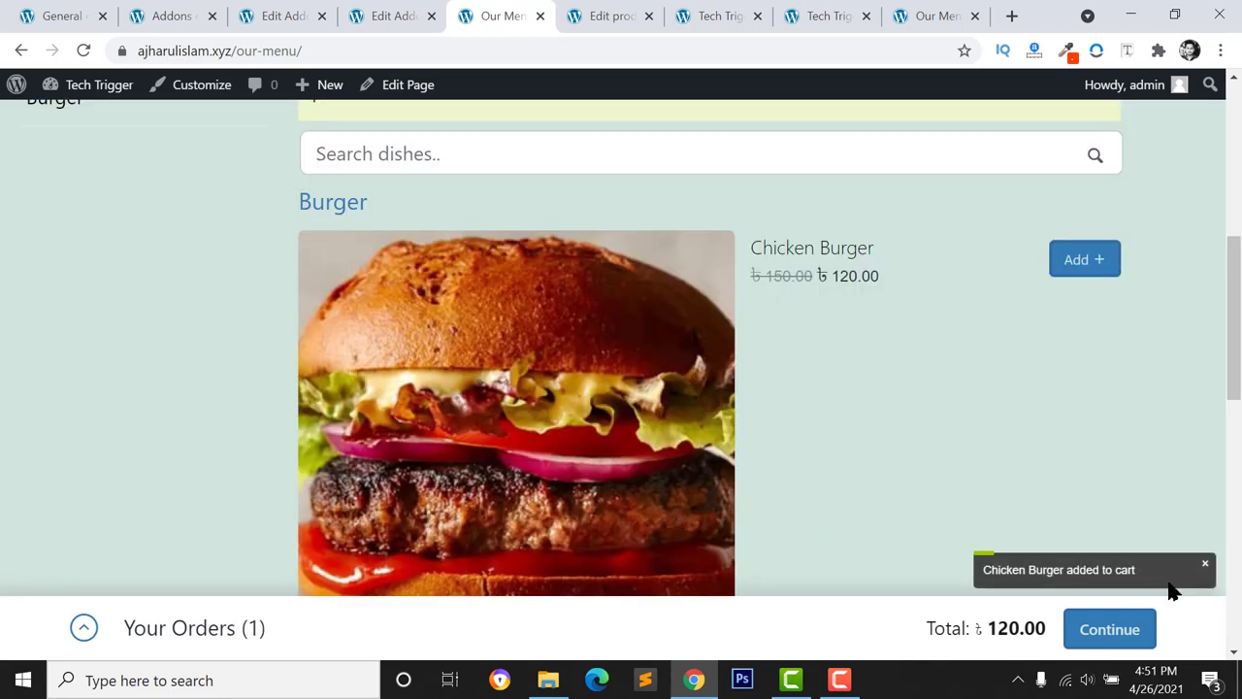
scroll(735, 642, "down", 2)
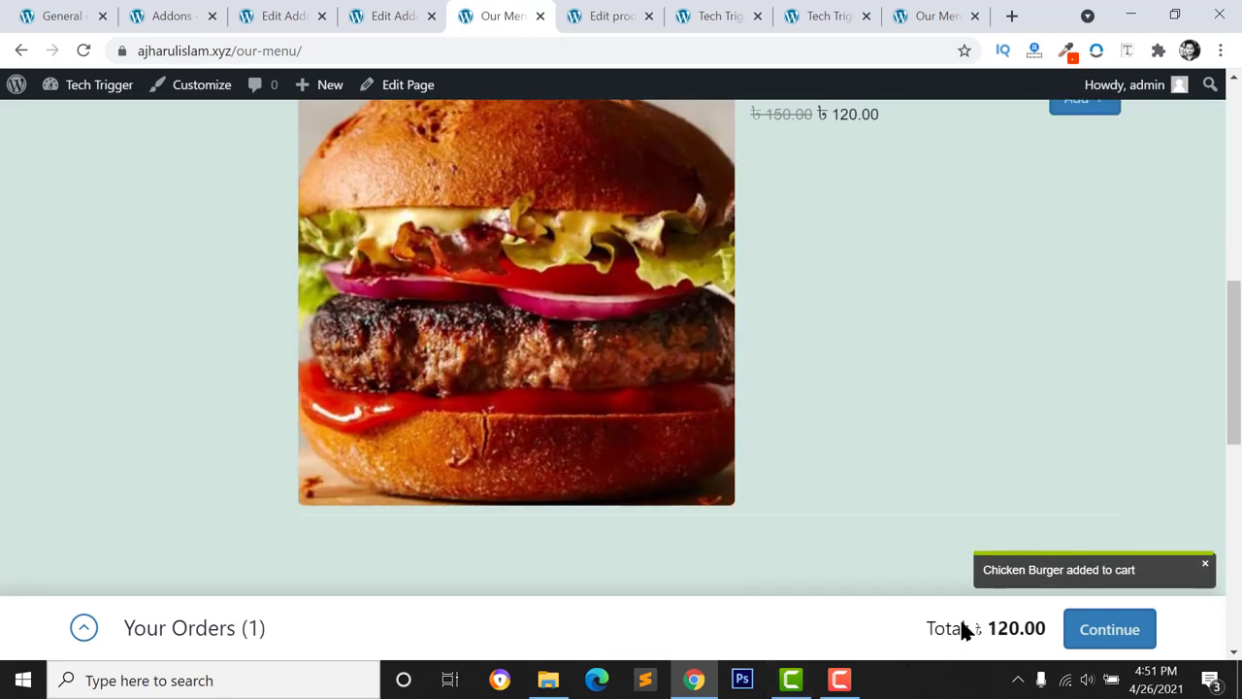
scroll(700, 513, "up", 2)
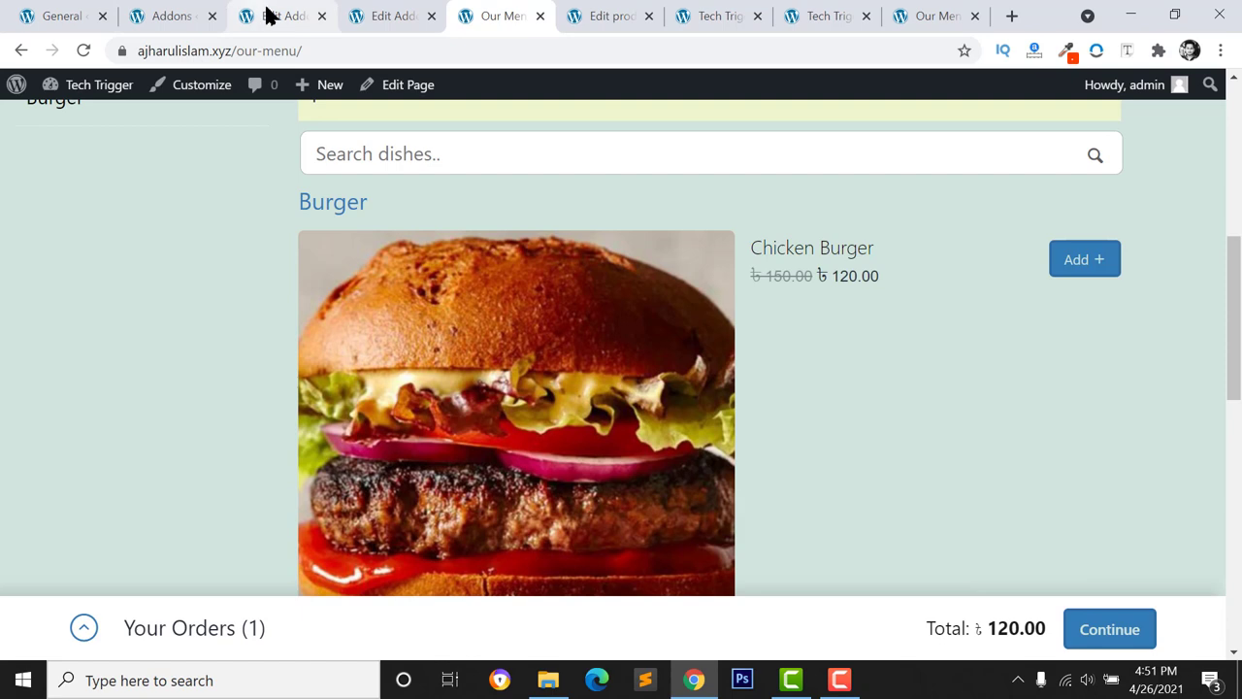
Turn off the service fields on checkout in Food Store's general service settings
left_click(258, 12)
left_click(170, 18)
left_click(63, 17)
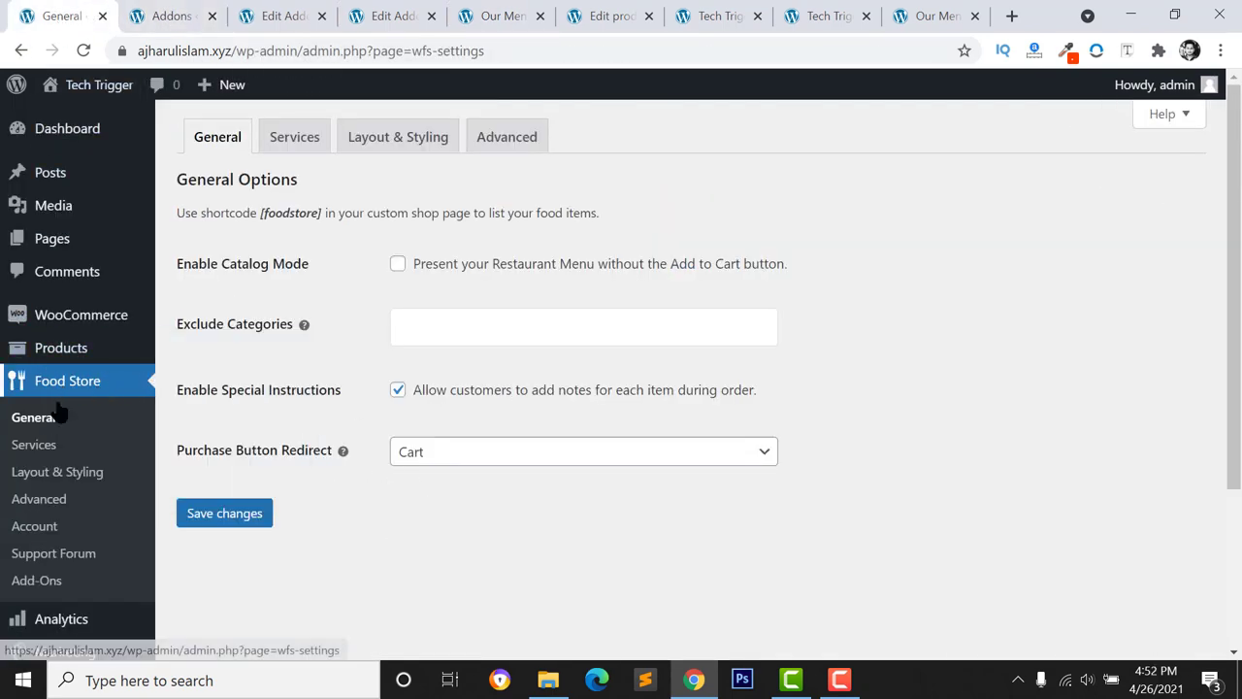
left_click(280, 148)
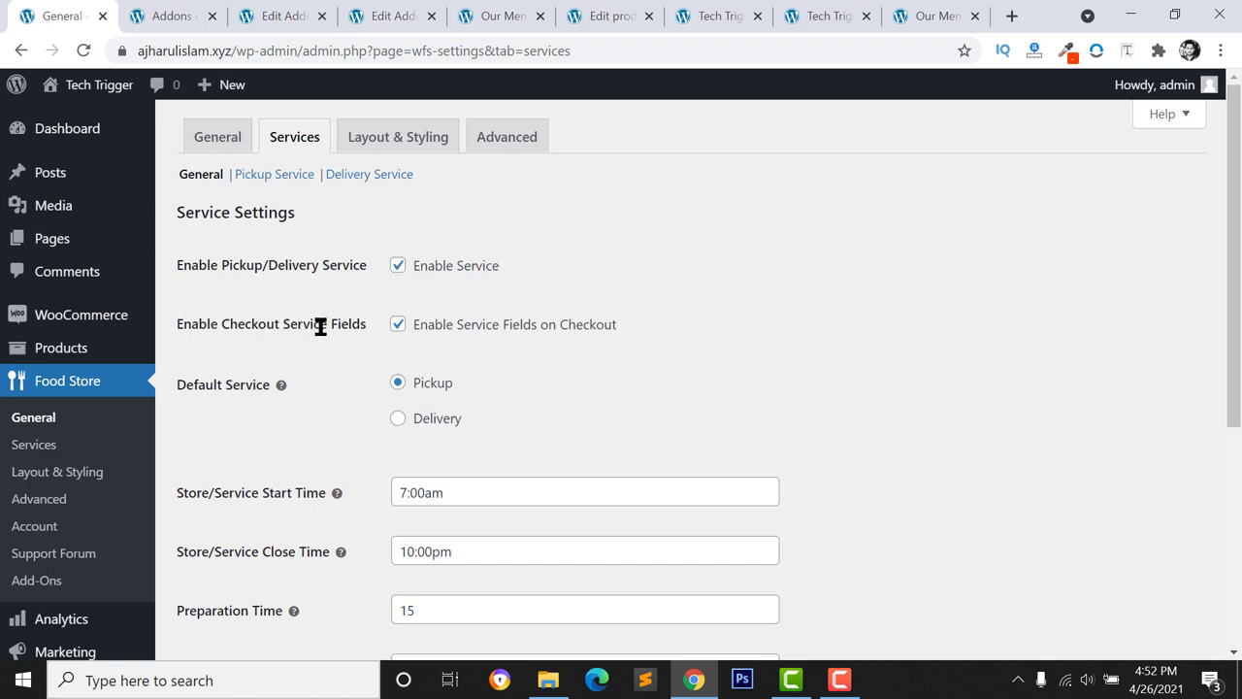
left_click(398, 324)
scroll(480, 339, "down", 2)
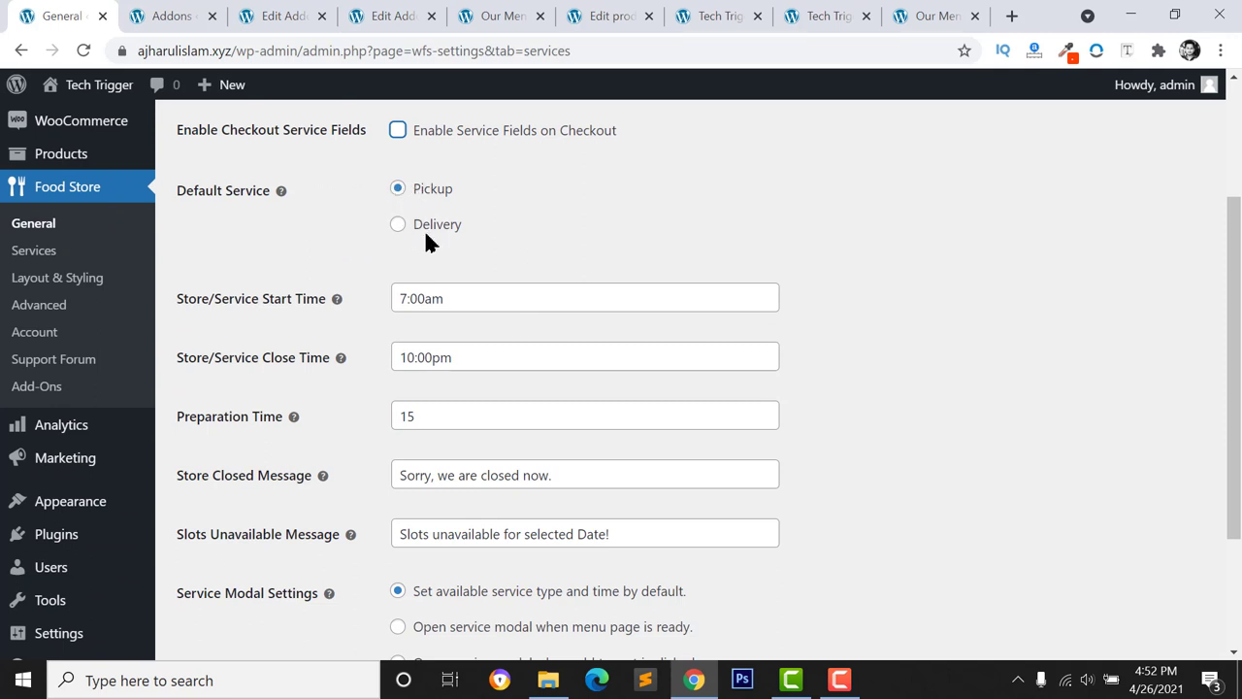
Set the store's default service to Delivery
scroll(417, 257, "up", 1)
left_click(397, 289)
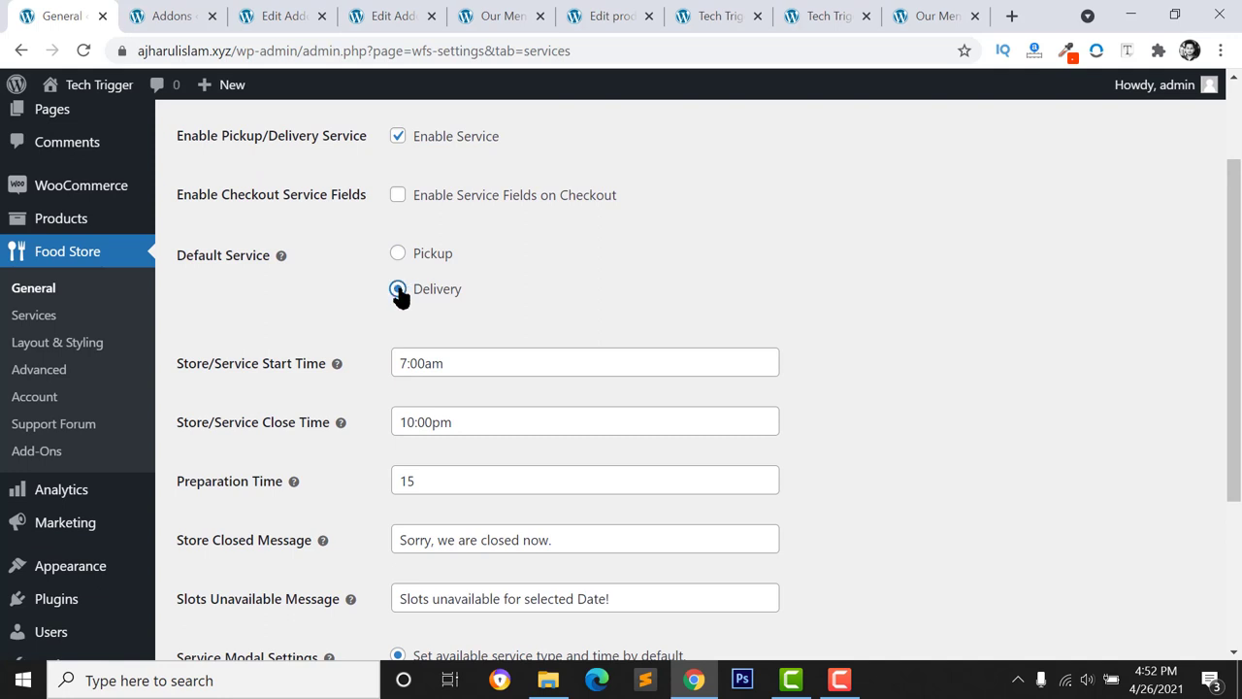
left_click(398, 253)
left_click(400, 294)
scroll(396, 408, "down", 1)
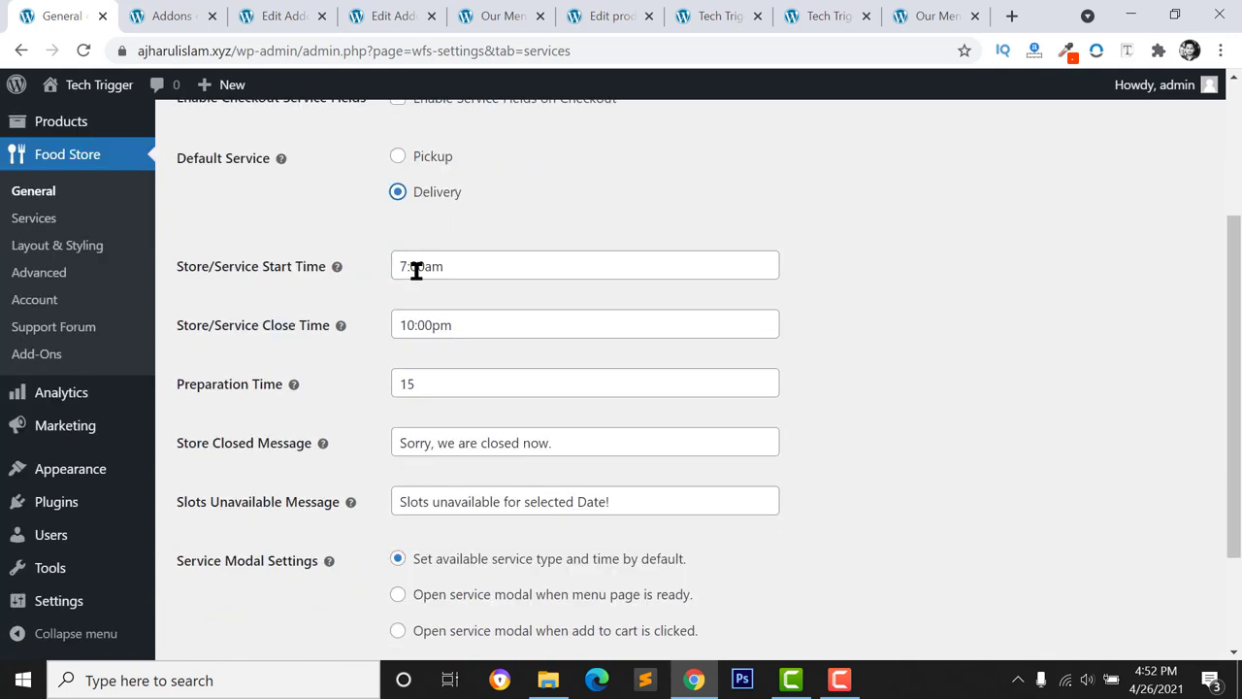
Set the store's service start time to 8:00am and its close time to 10:00pm
left_click(454, 267)
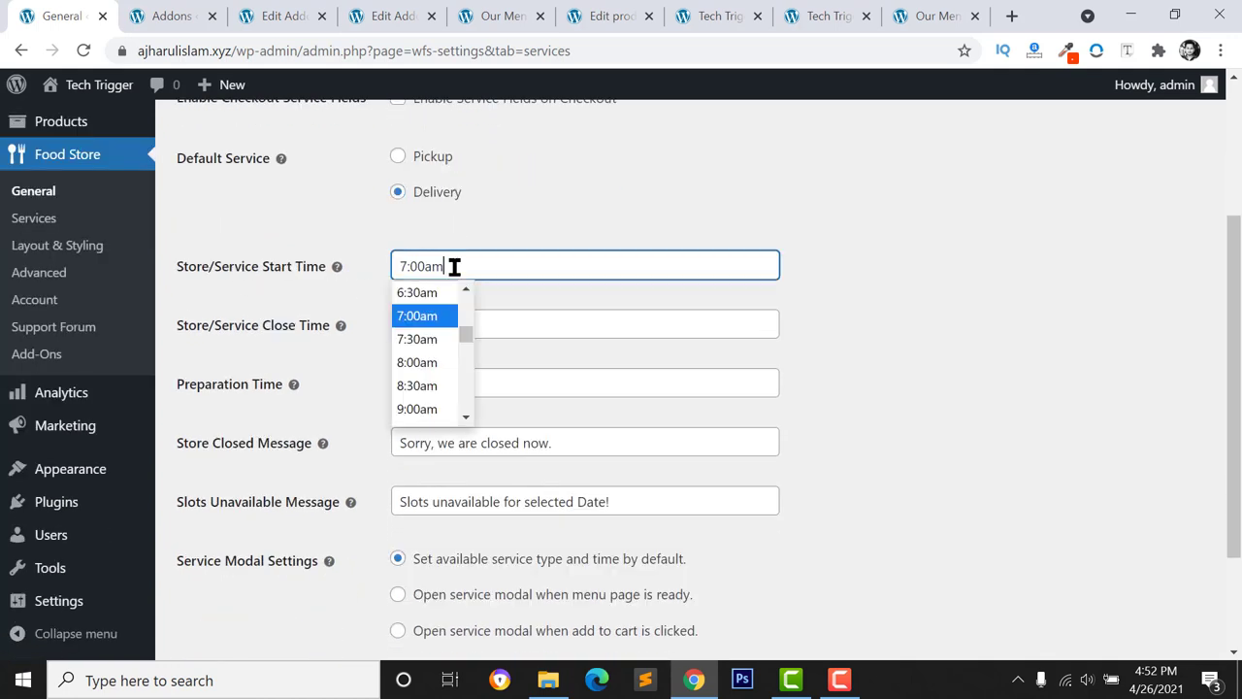
left_click(421, 364)
left_click(421, 364)
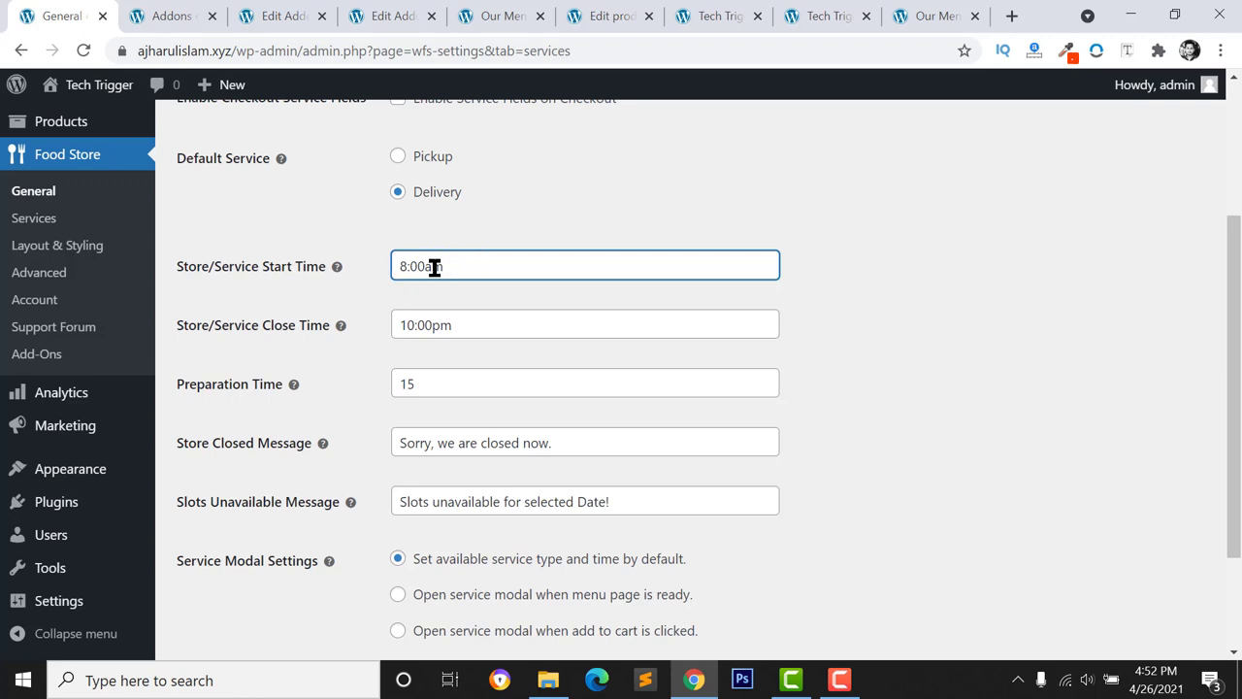
left_click(455, 325)
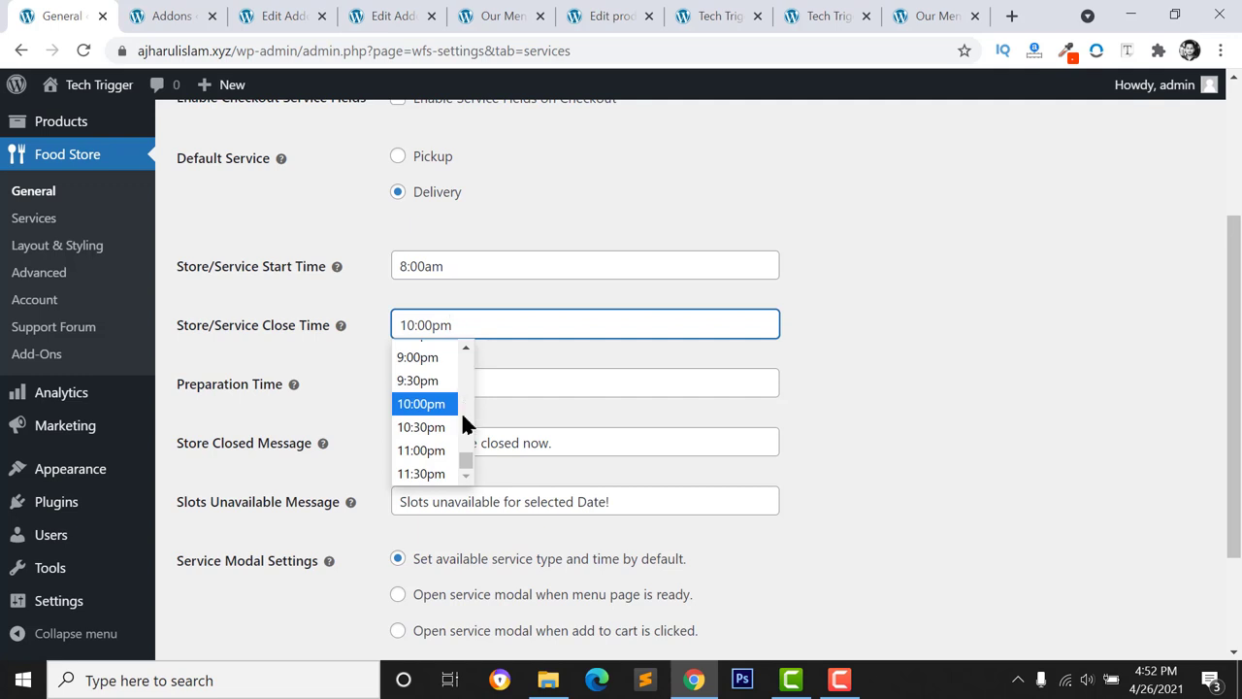
left_click(446, 404)
left_click(401, 260)
left_click(419, 342)
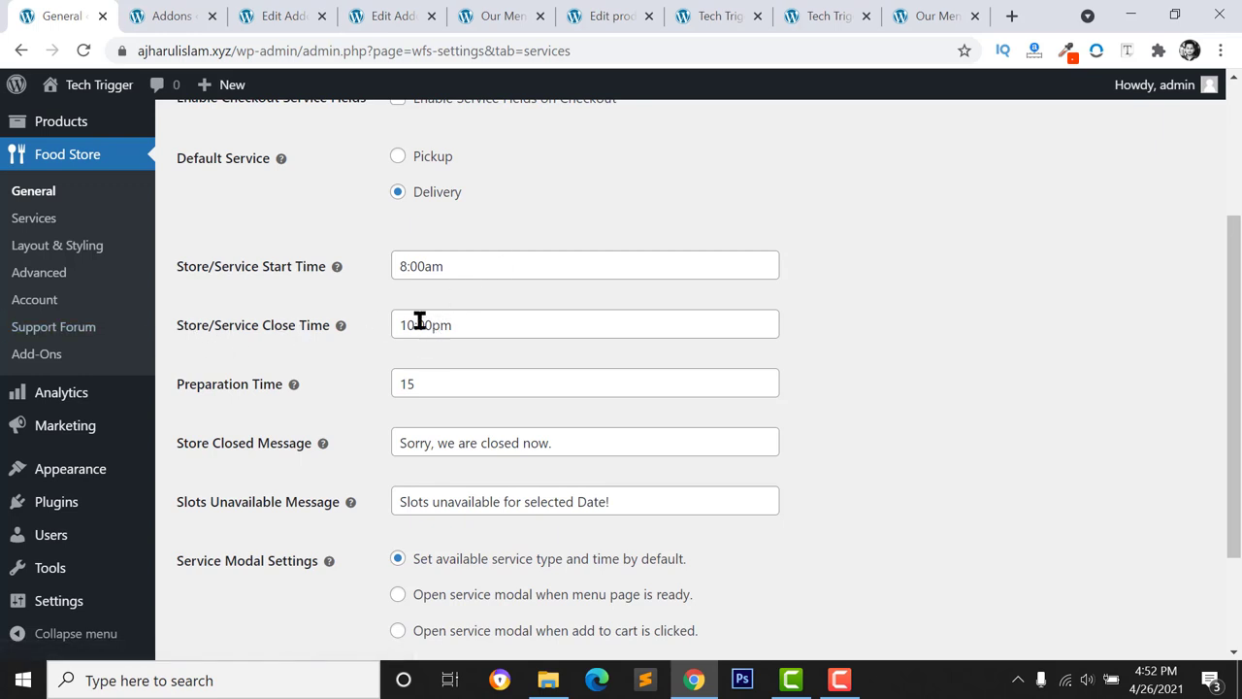
Review the preparation time, store closed message and service modal options in the service settings
scroll(439, 349, "down", 3)
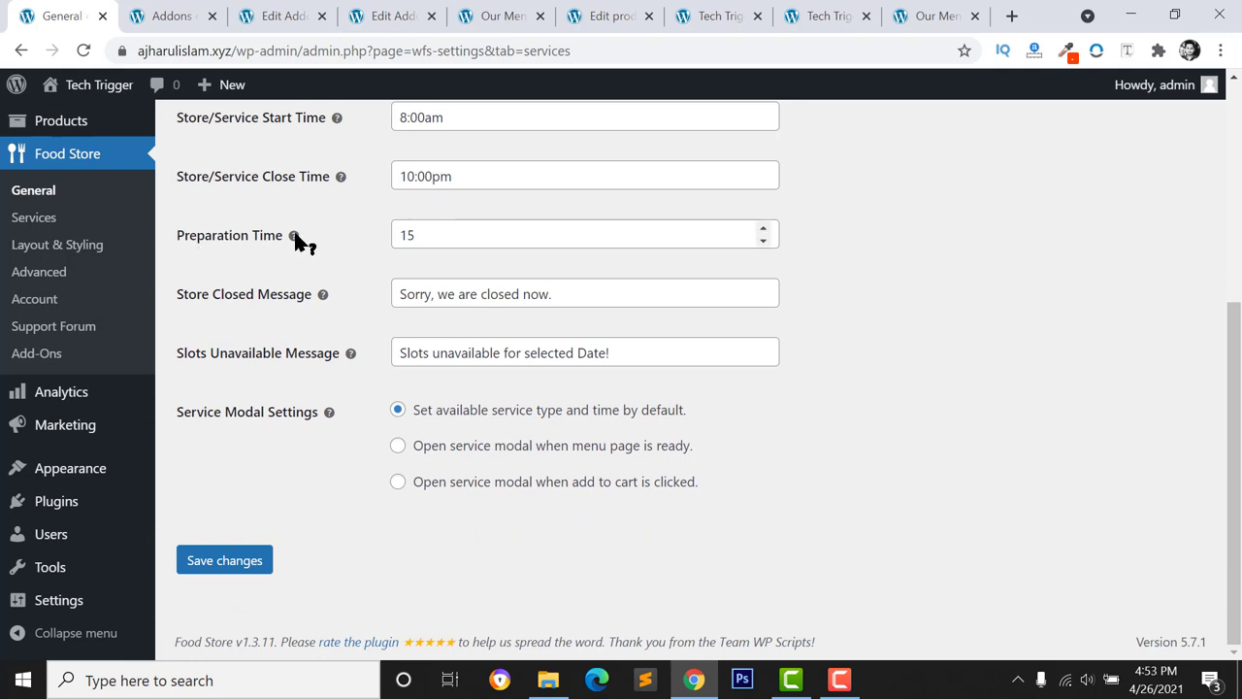
left_click(440, 238)
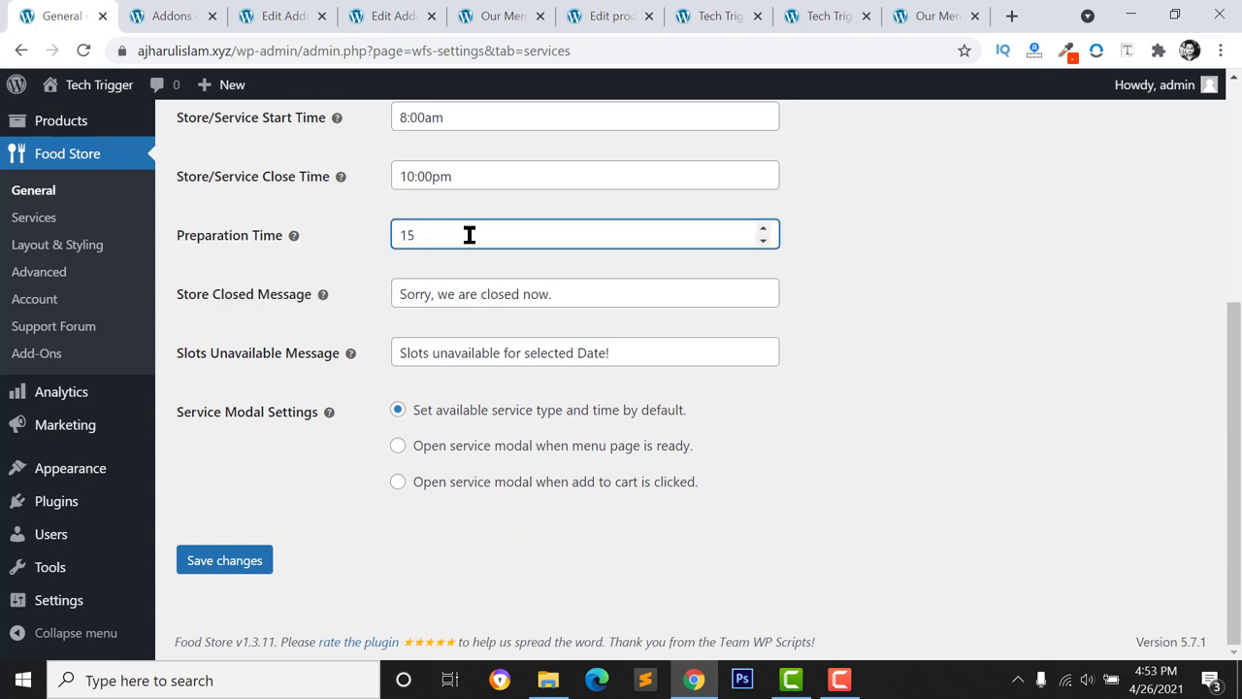
left_click_drag(466, 238, 338, 239)
left_click(413, 245)
left_click(457, 293)
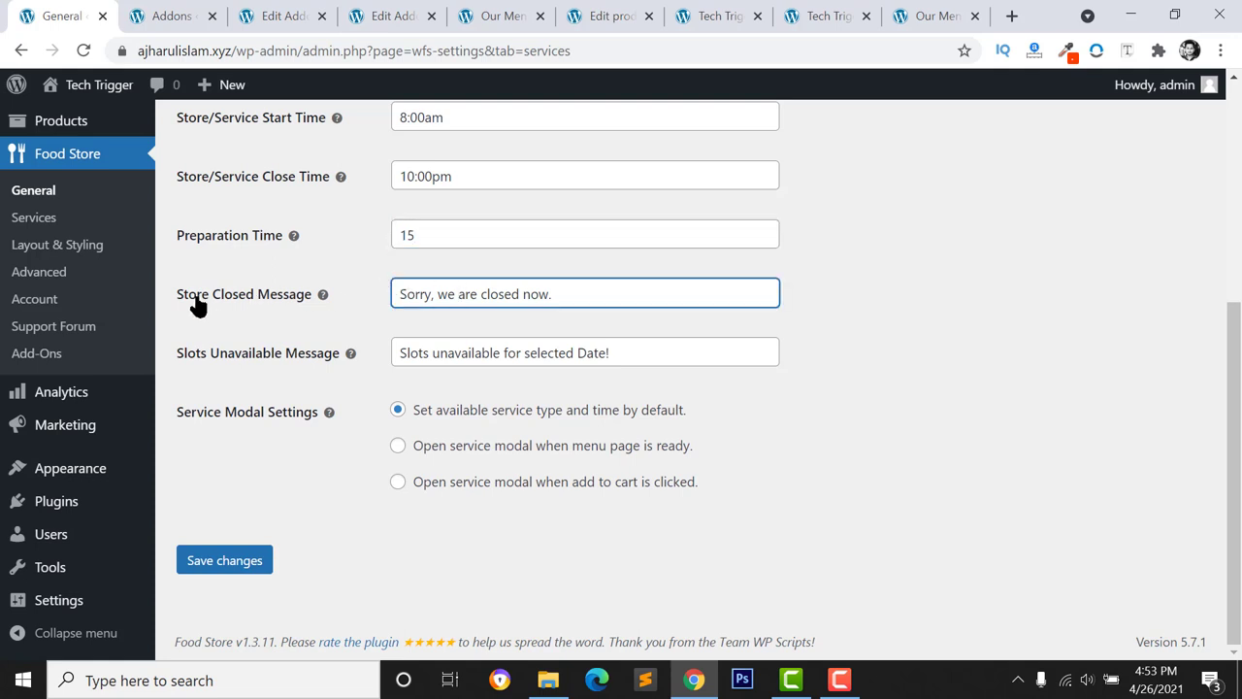
scroll(474, 252, "up", 1)
scroll(456, 243, "up", 1)
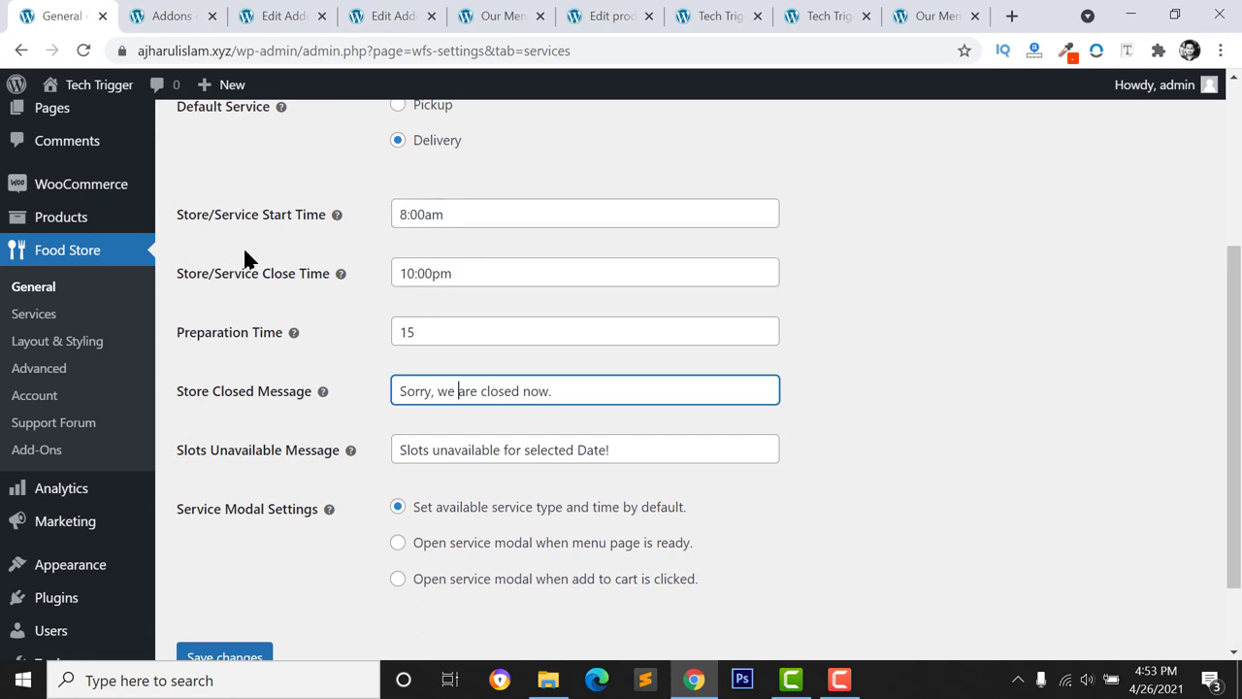
scroll(521, 296, "down", 2)
left_click_drag(408, 293, 632, 280)
left_click(585, 283)
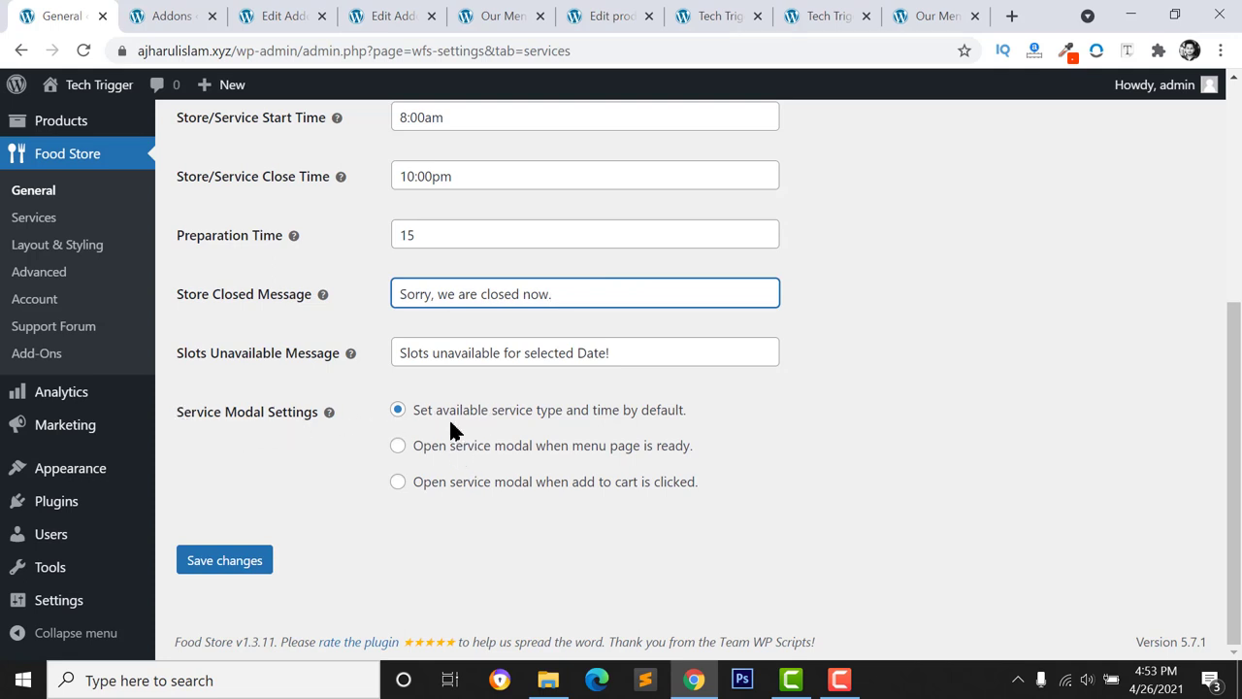
Switch to the demo site's Our Menu page, close the dish popup and open its delivery time settings
left_click(493, 19)
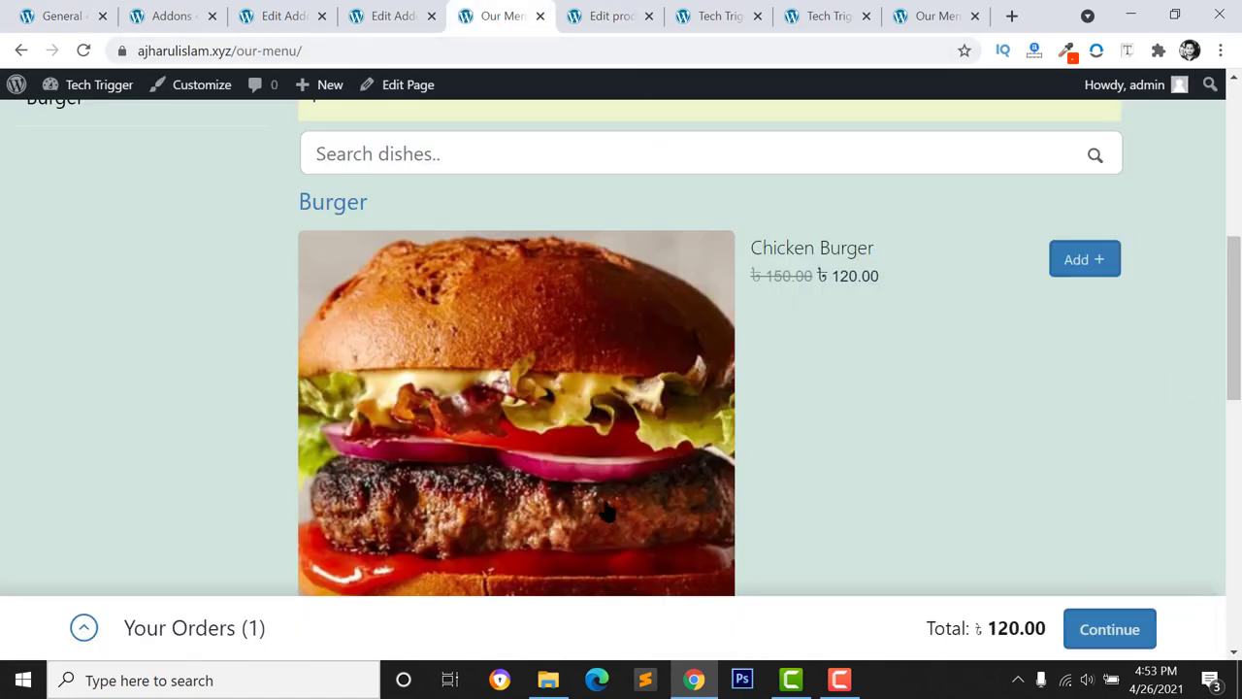
left_click(895, 14)
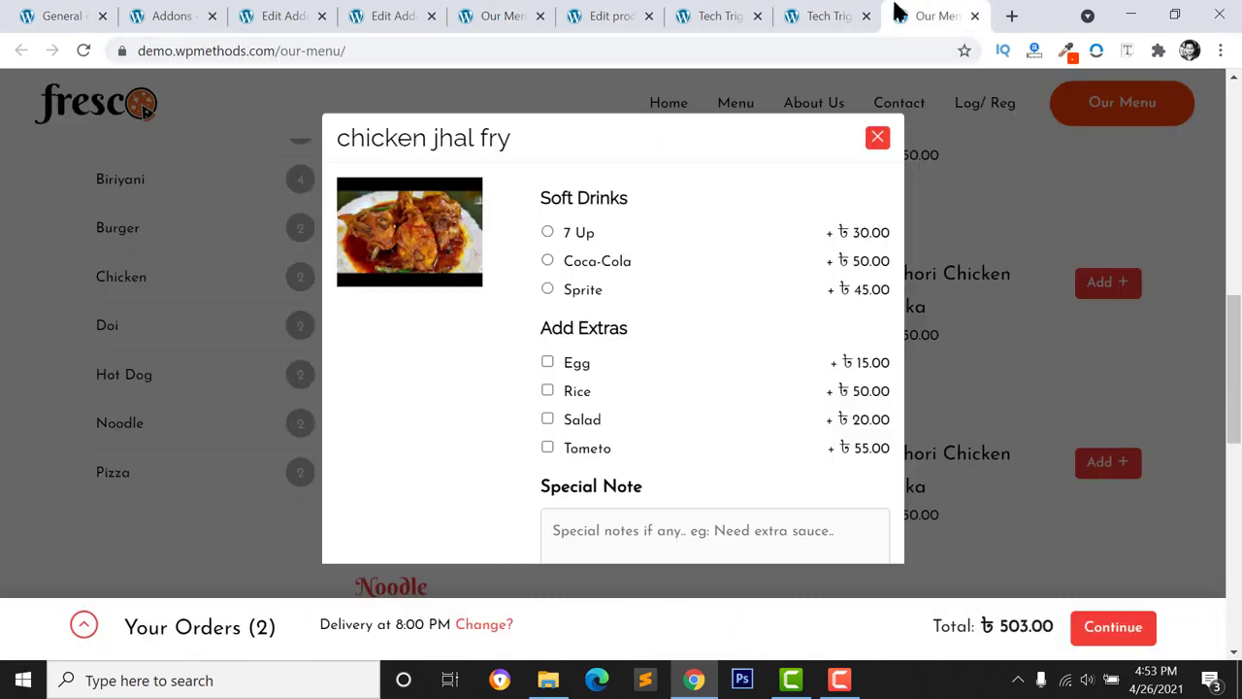
left_click(877, 137)
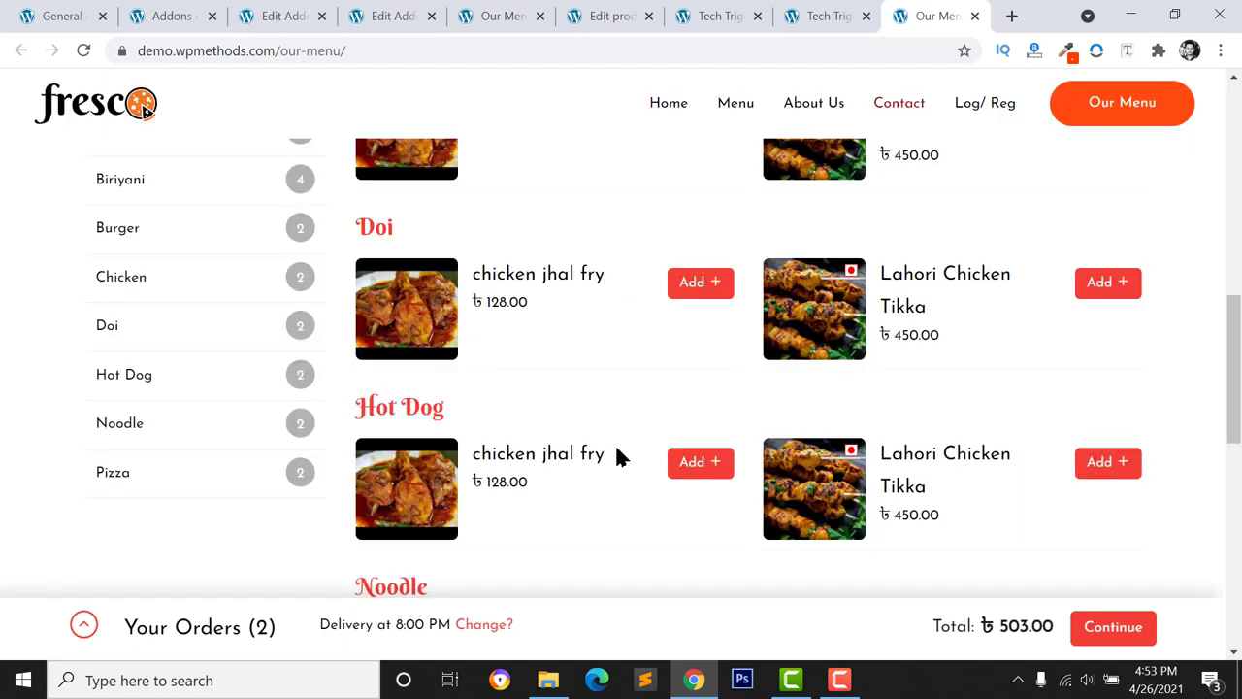
left_click(492, 626)
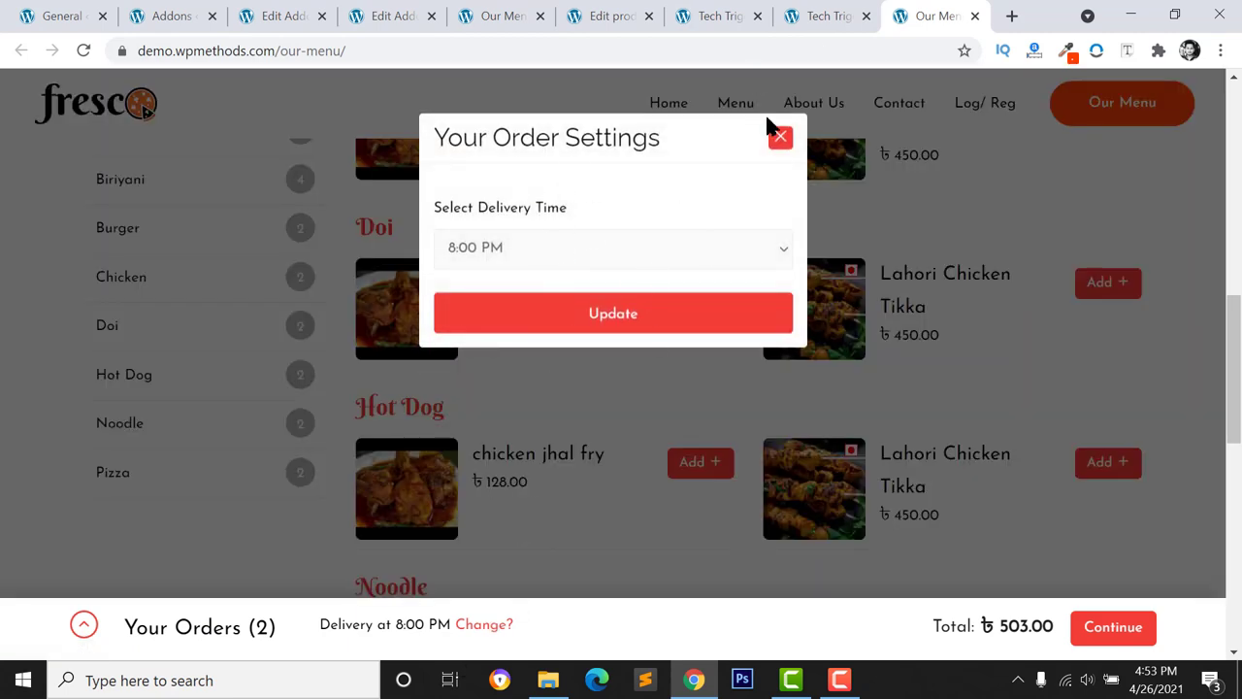
Set the service modal to open when add to cart is clicked, and save the service settings
left_click(21, 17)
left_click(397, 447)
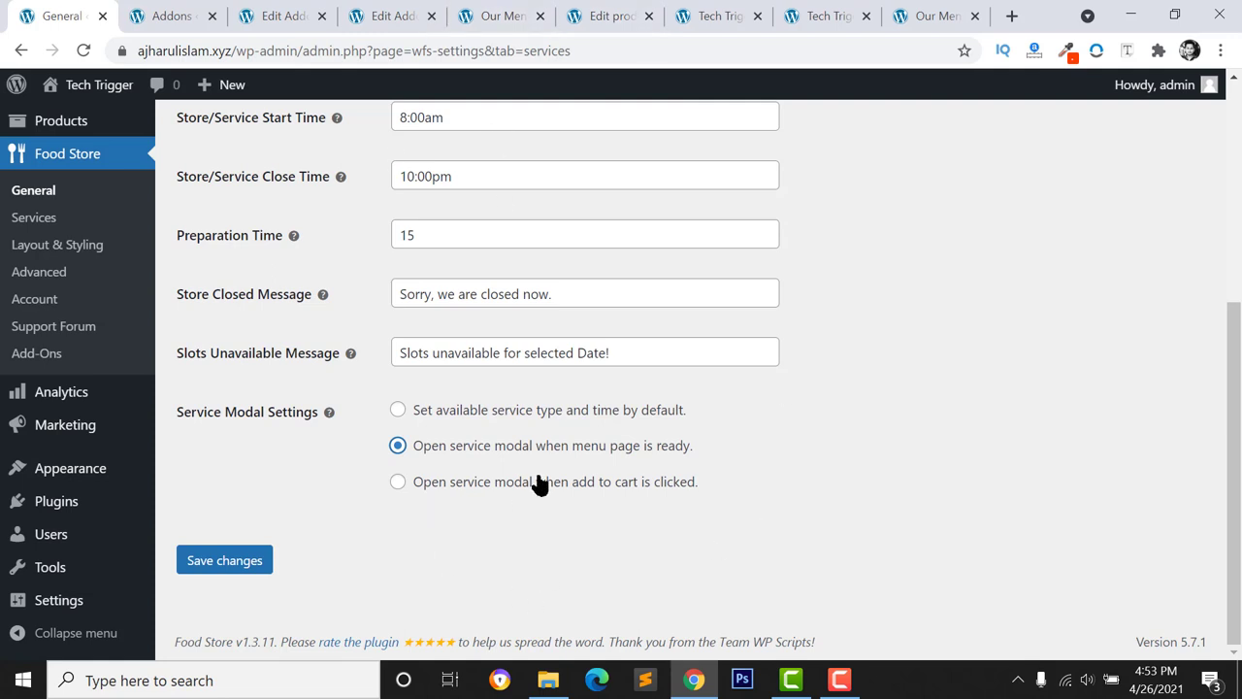
left_click(397, 484)
left_click(920, 19)
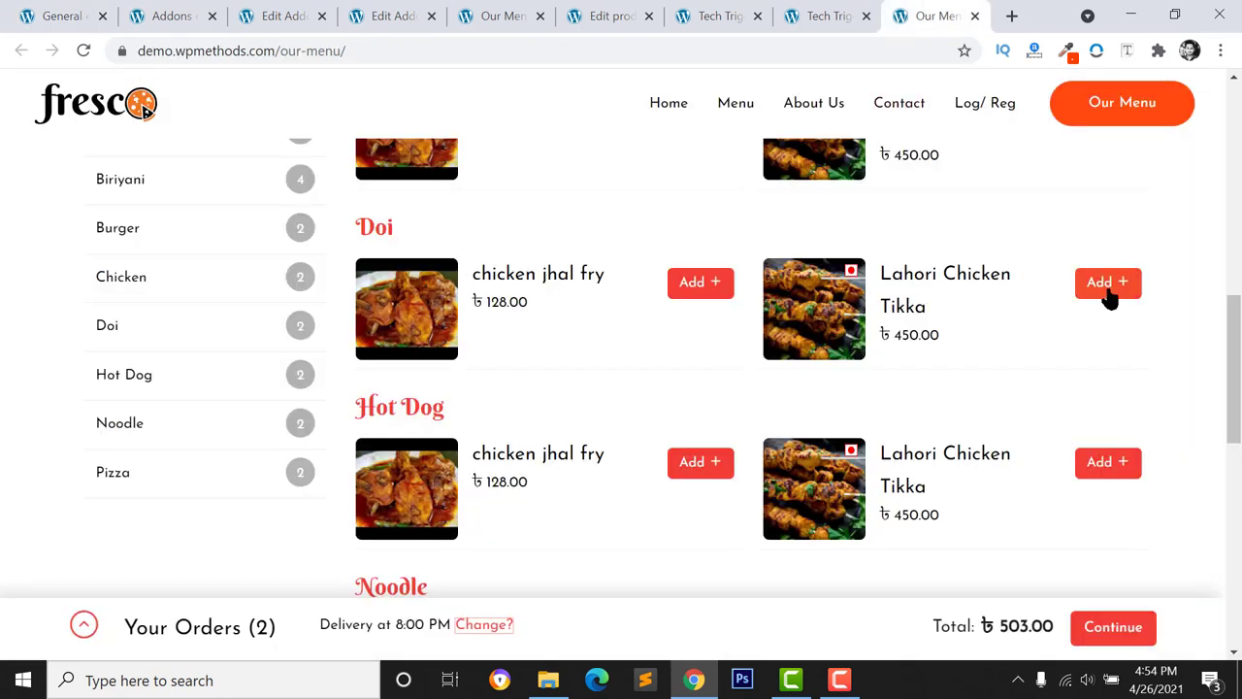
left_click(276, 15)
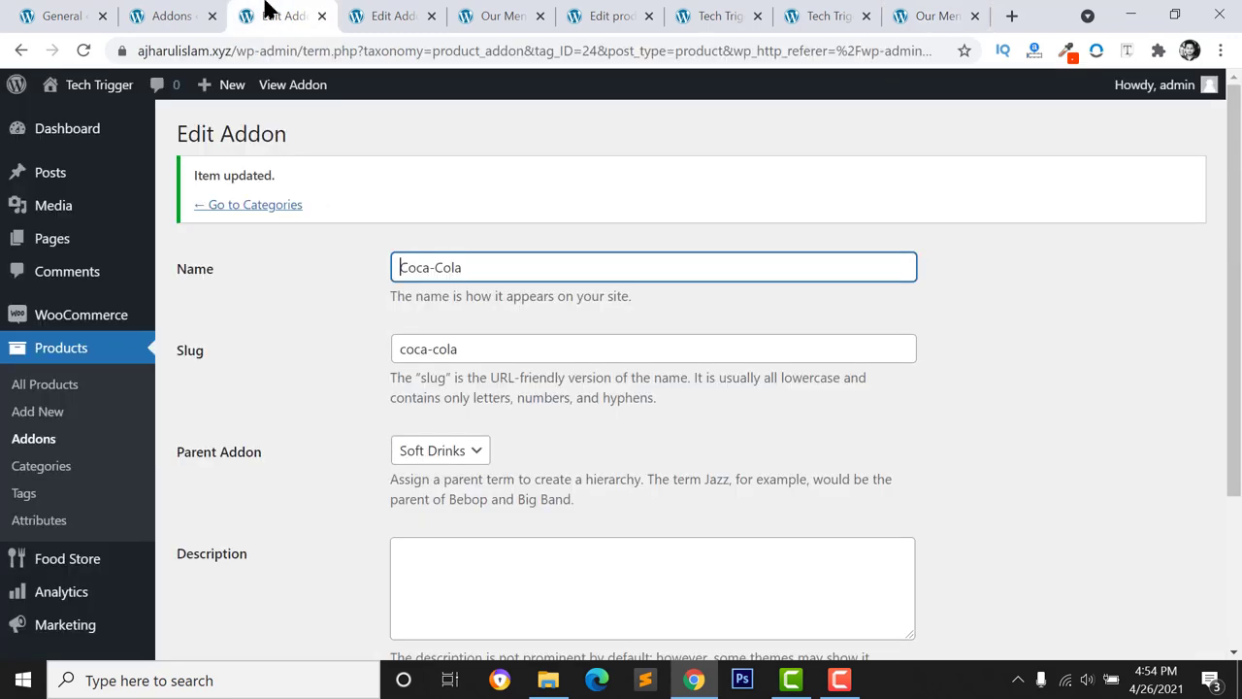
left_click(166, 17)
left_click(31, 22)
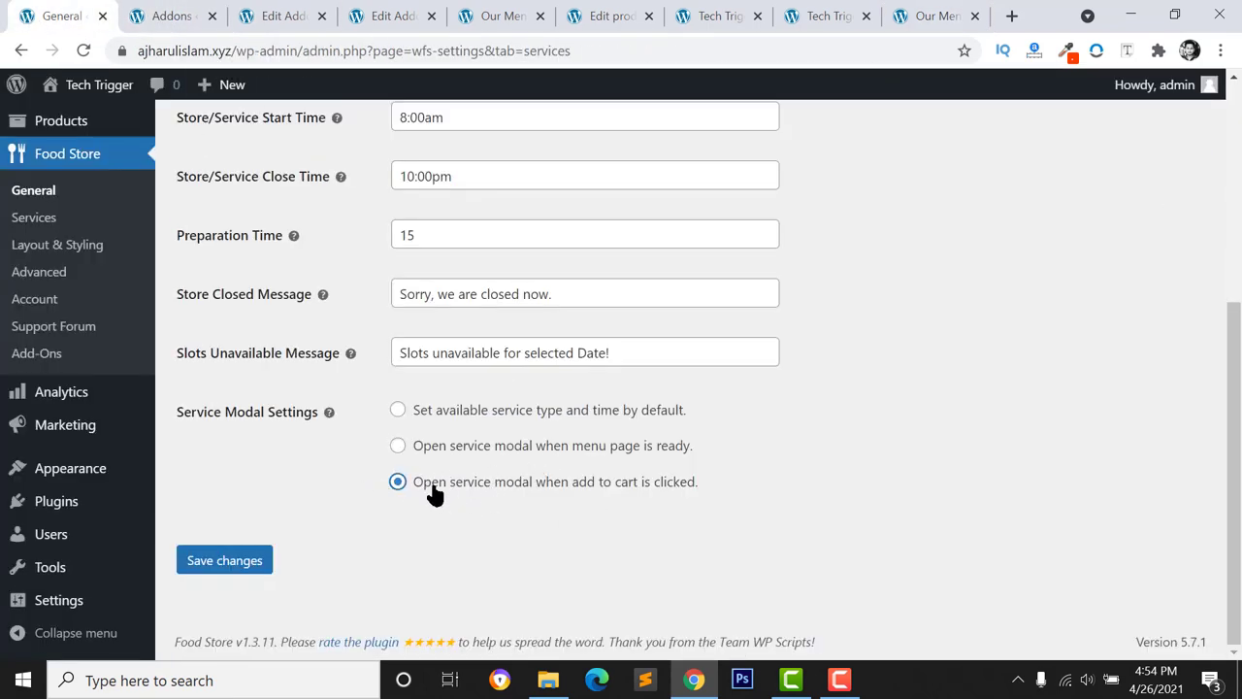
left_click(233, 567)
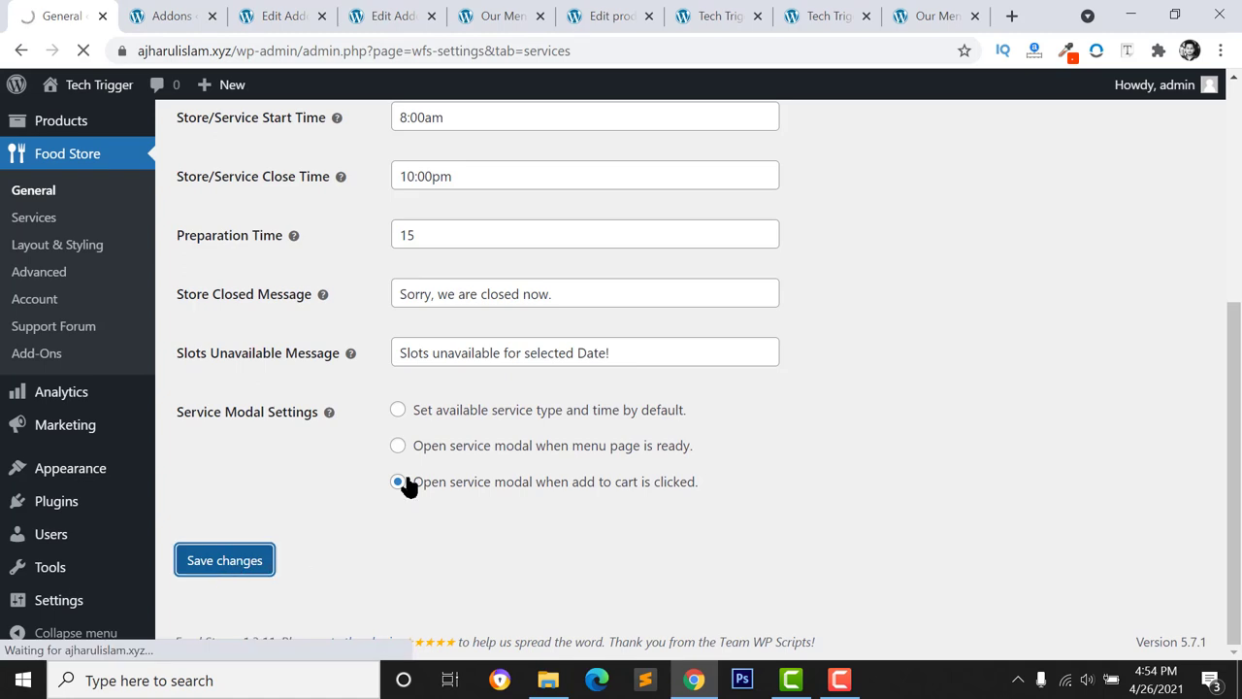
Reload the site's own Our Menu page and test the service modal by adding the Chicken Burger, closing the popup again
key("ctrl+5")
scroll(382, 153, "up", 1)
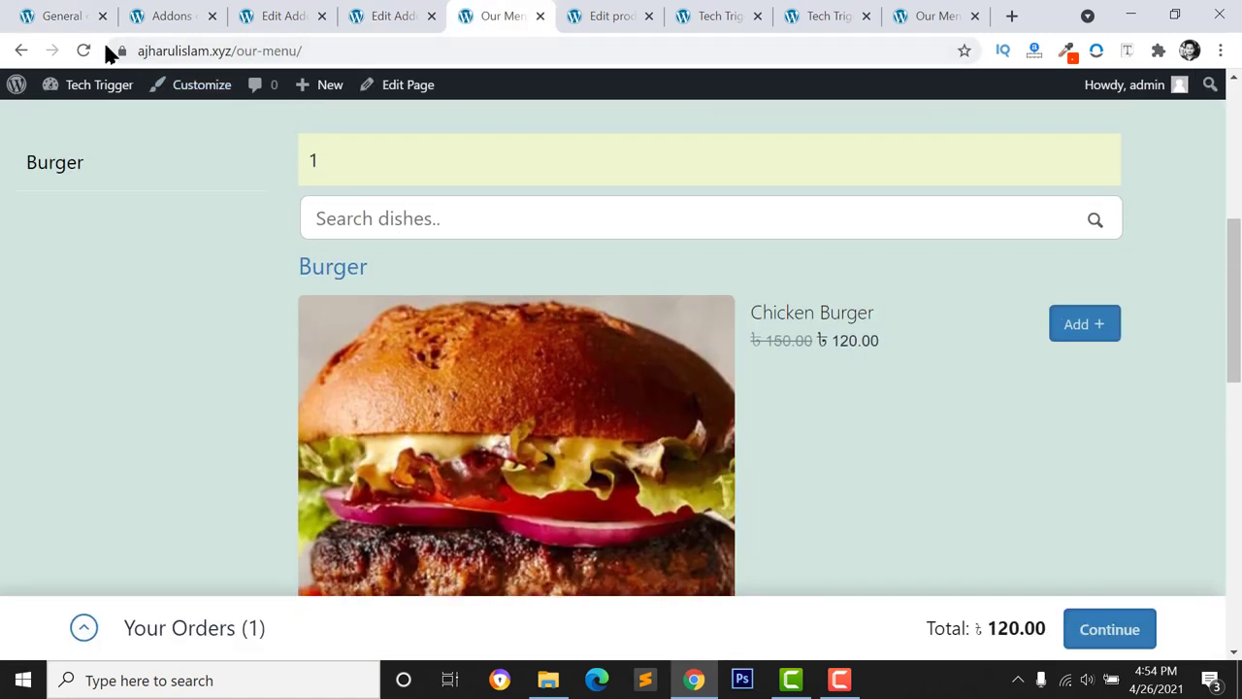
left_click(218, 50)
key("Return")
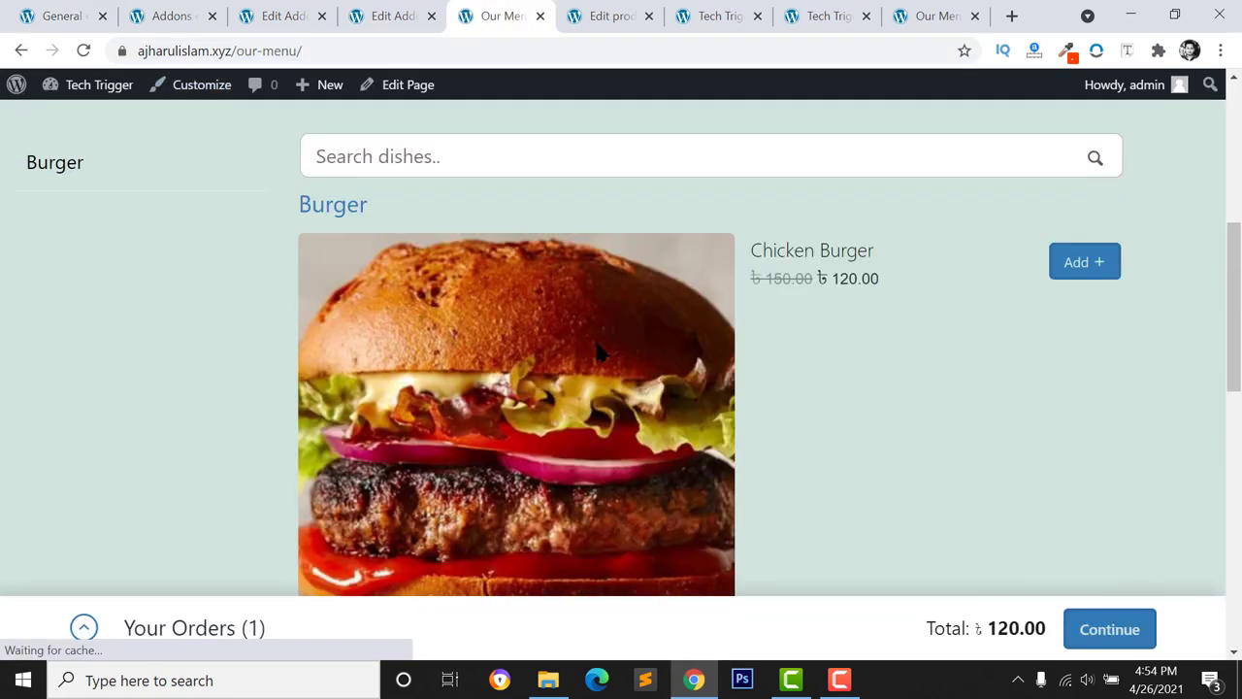
left_click(1080, 268)
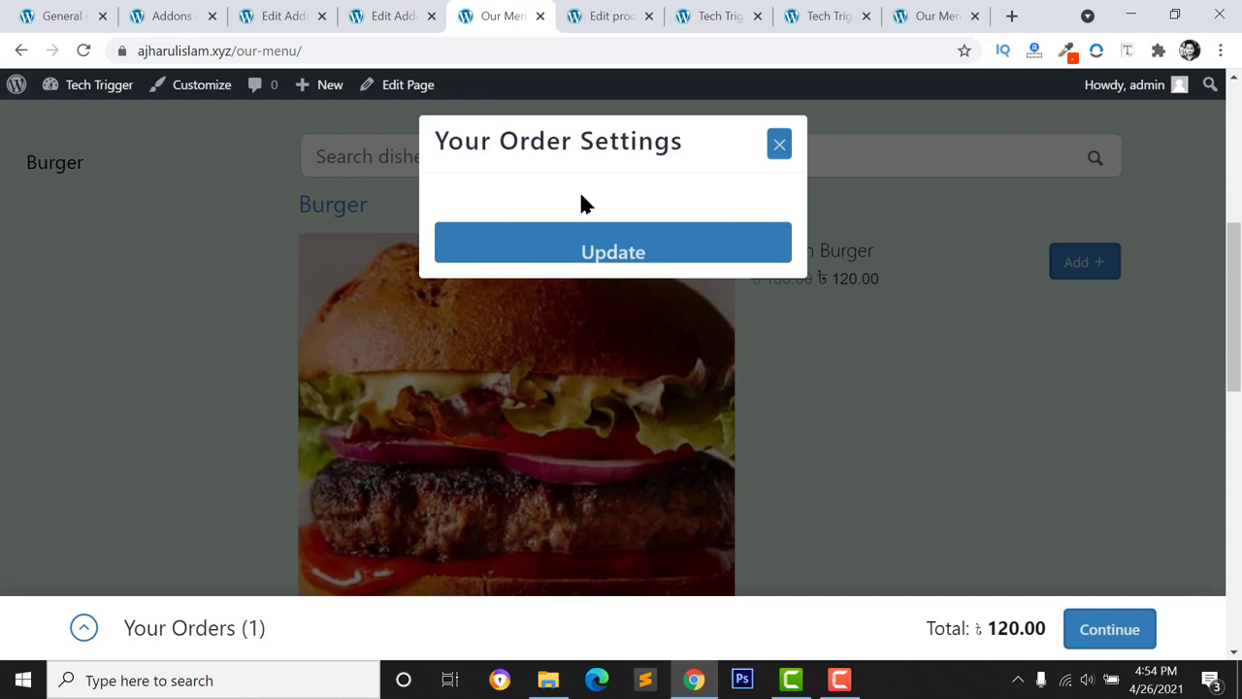
left_click(777, 143)
scroll(1075, 347, "down", 2)
scroll(1097, 289, "up", 2)
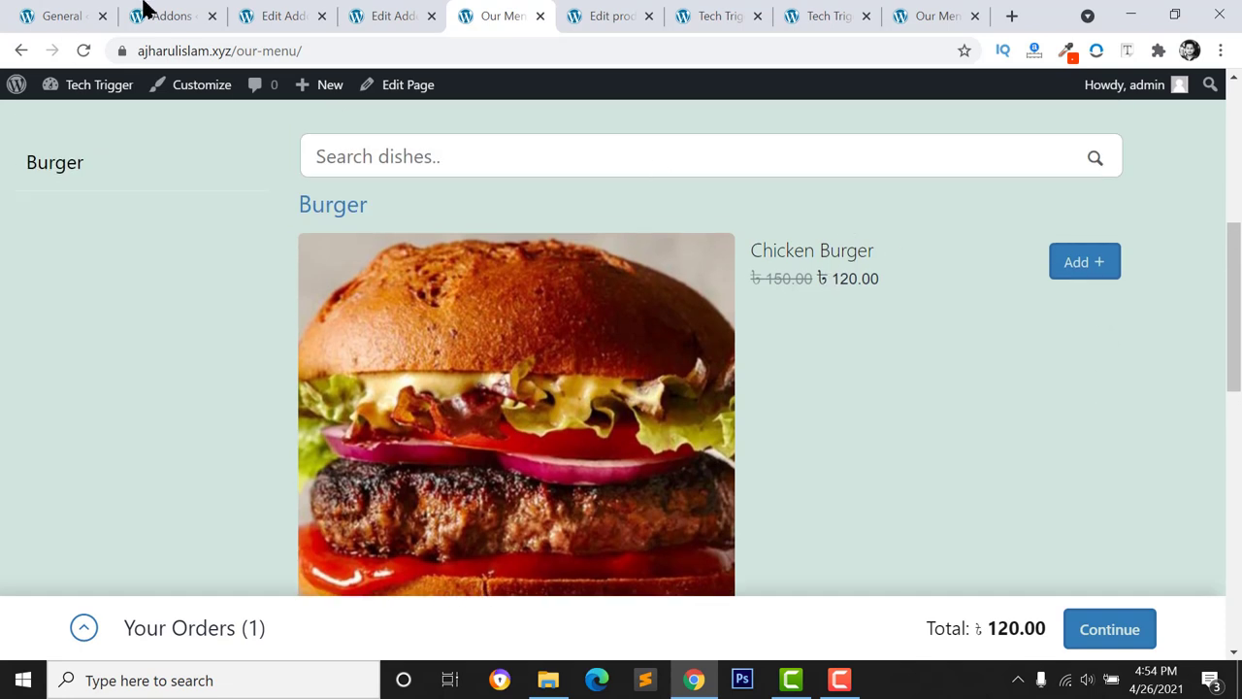
Return to the Food Store service settings and look through the pickup and delivery service options
left_click(278, 14)
scroll(335, 224, "down", 1)
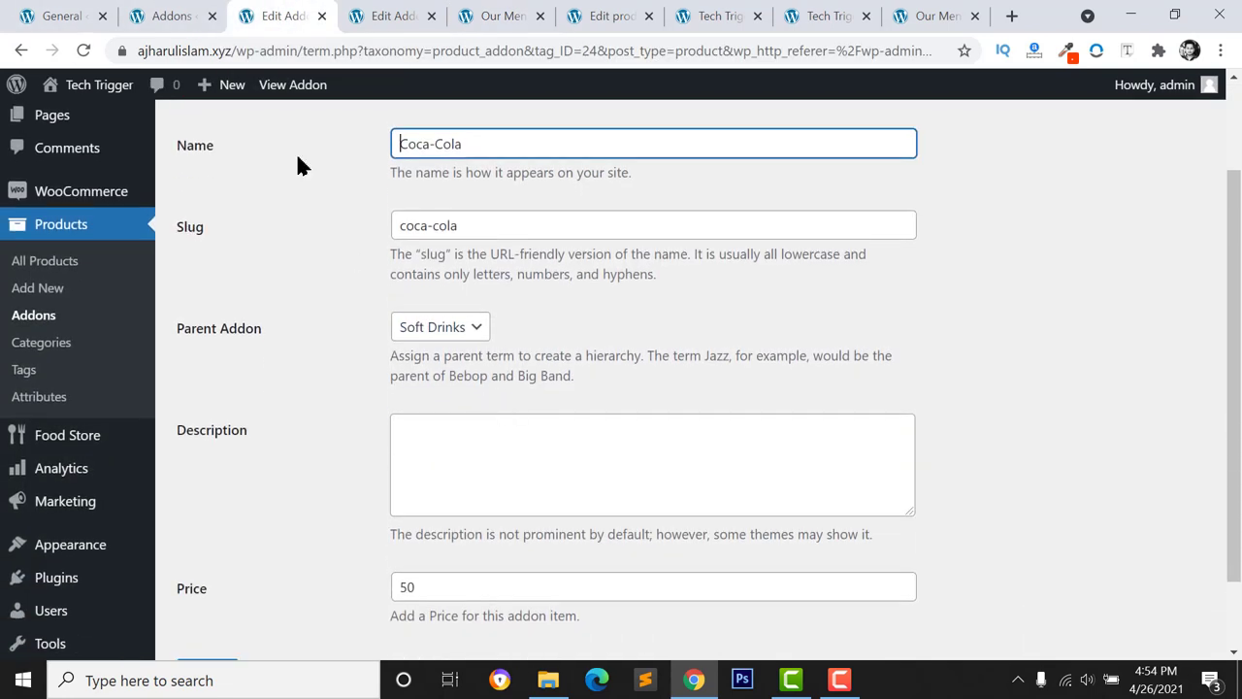
left_click(169, 16)
left_click(62, 21)
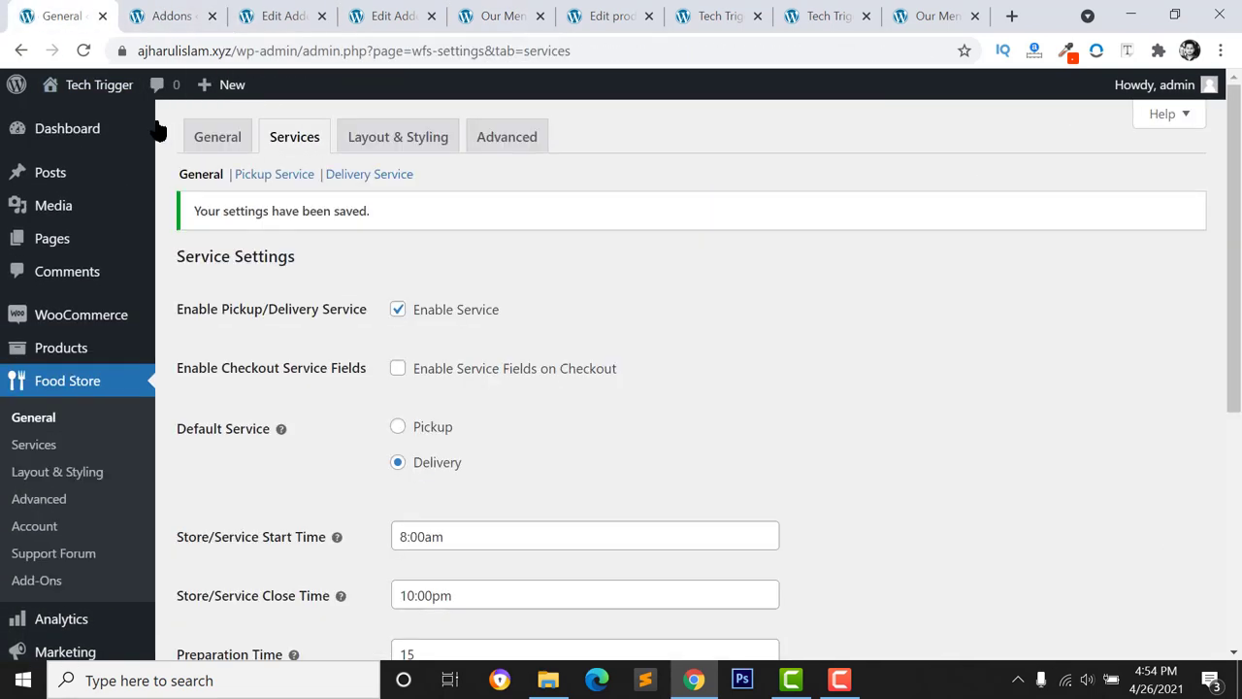
left_click(282, 176)
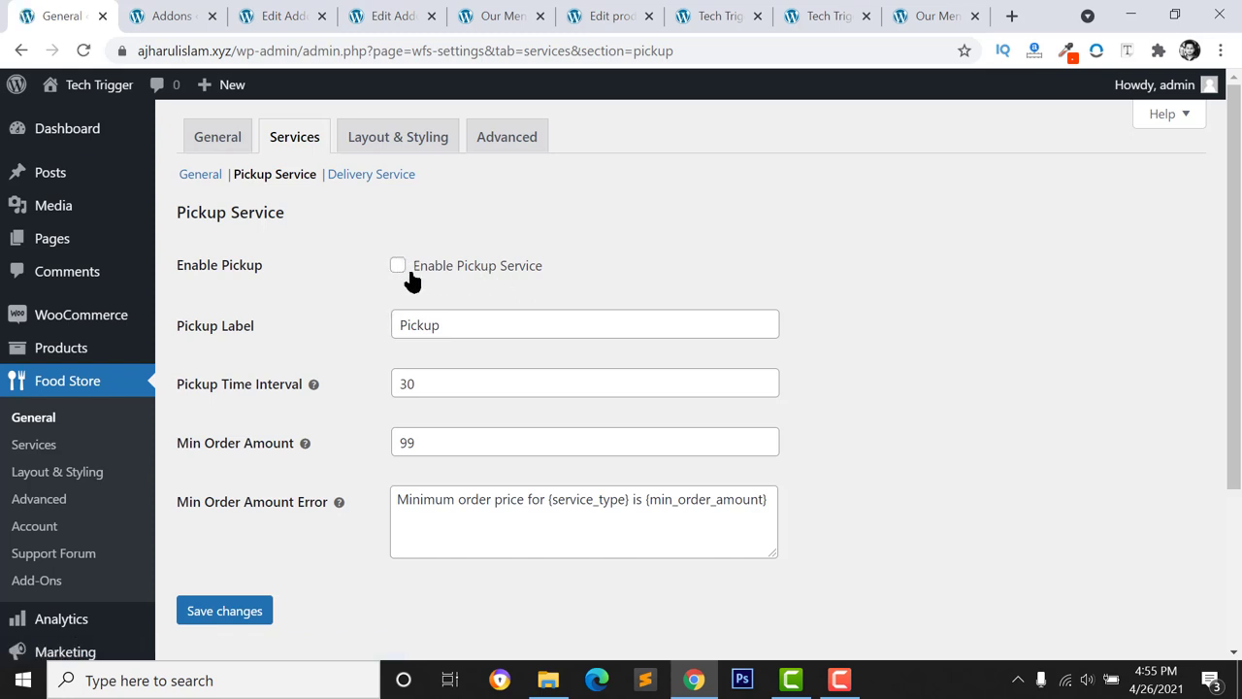
left_click(358, 175)
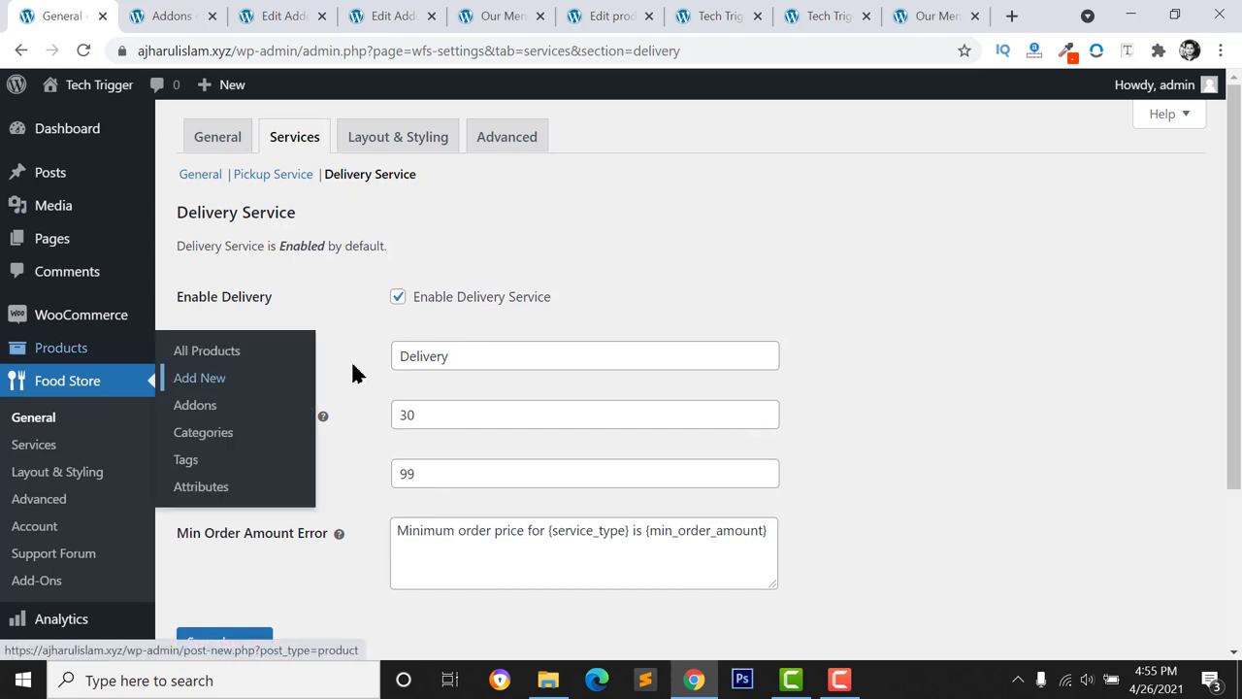
Set the delivery service's minimum order amount to 150 and save the delivery settings
left_click(474, 356)
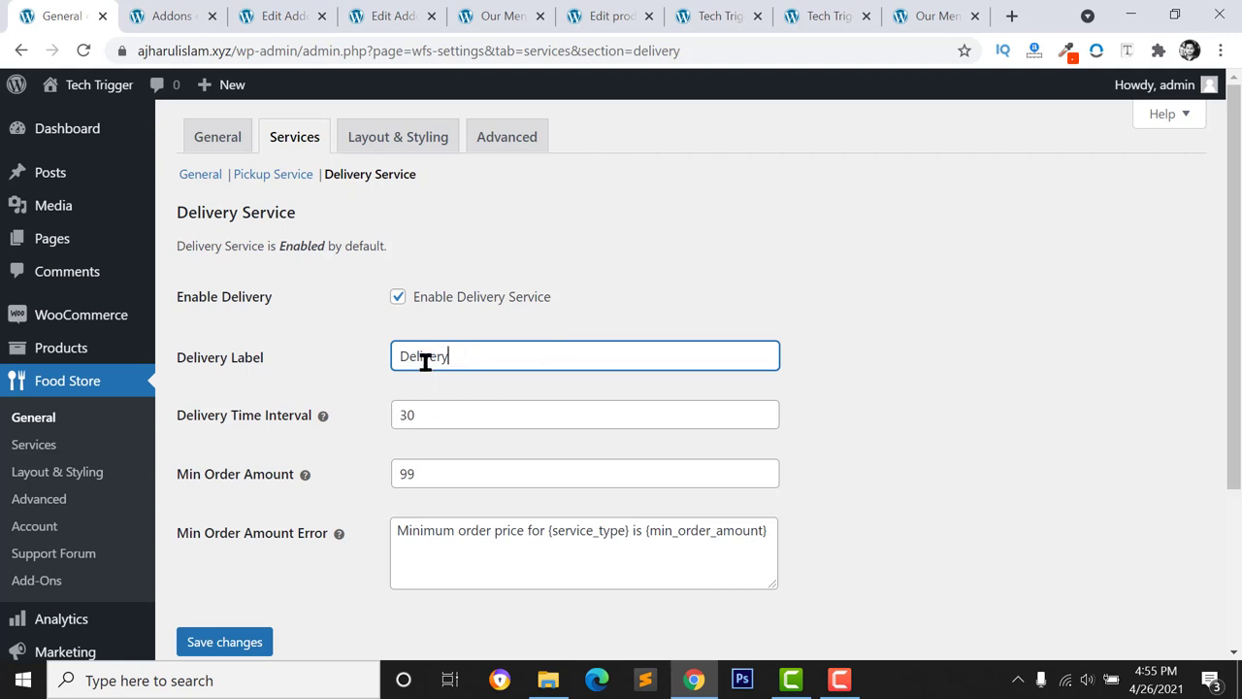
left_click(458, 404)
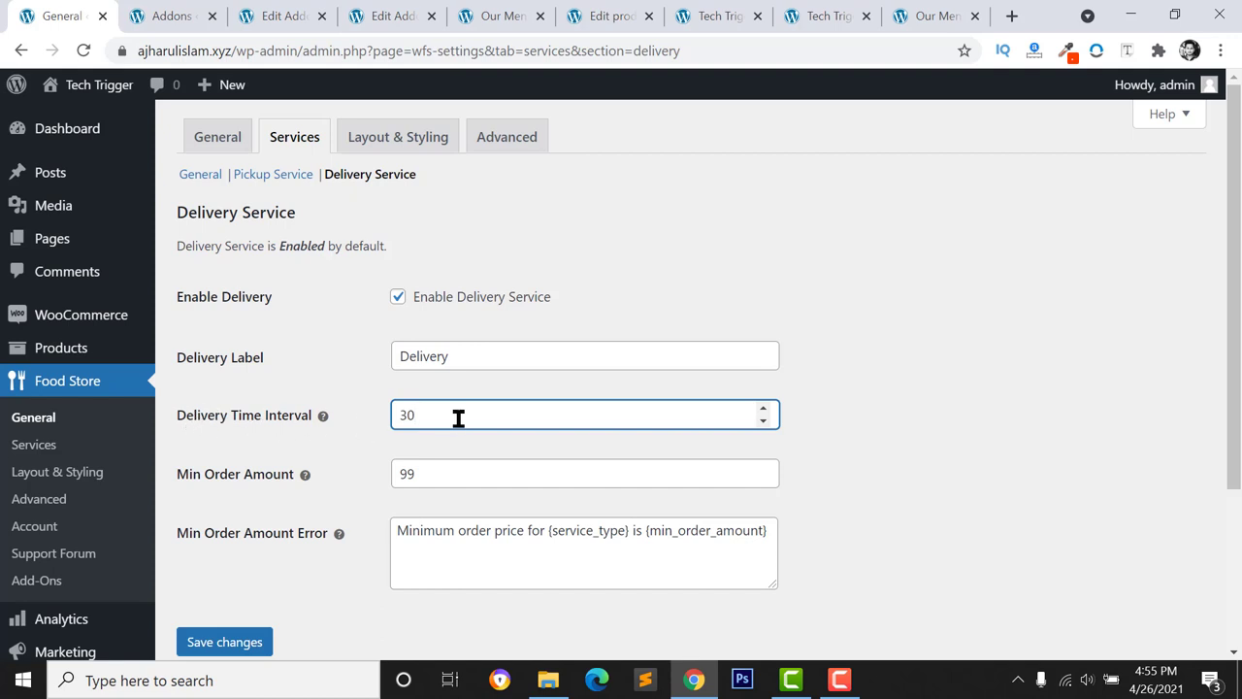
double_click(436, 416)
mouse_move(324, 420)
left_click(507, 464)
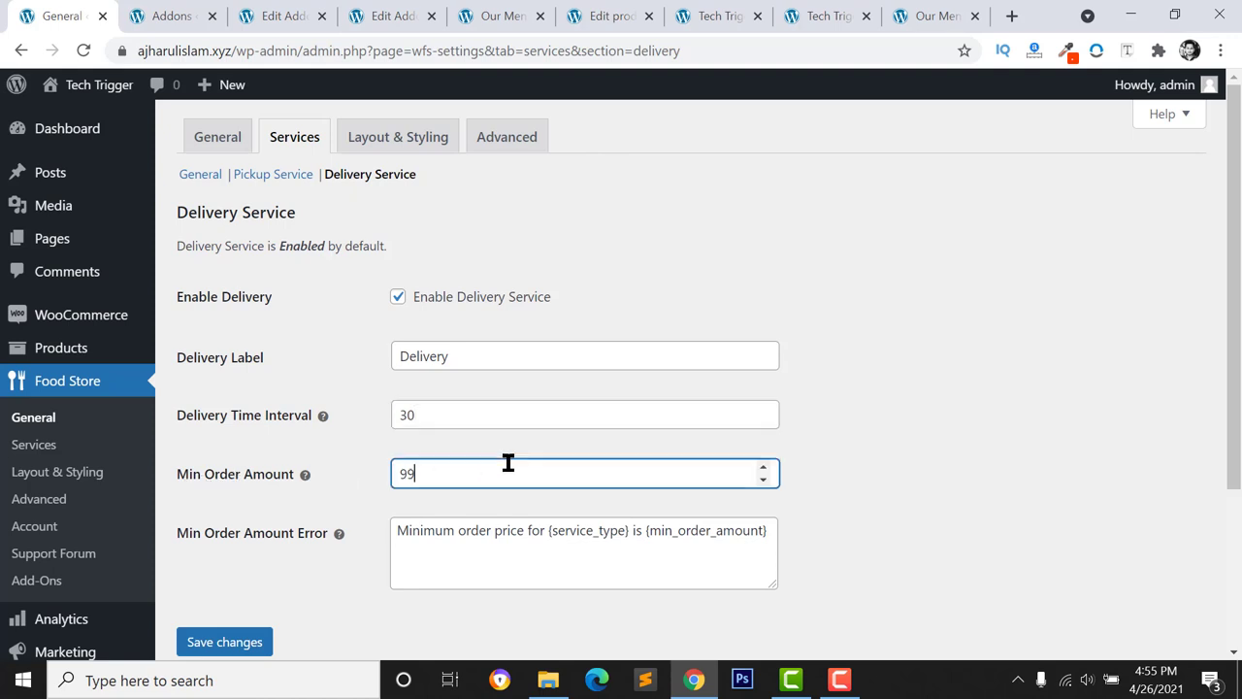
double_click(439, 473)
type("150")
left_click(349, 441)
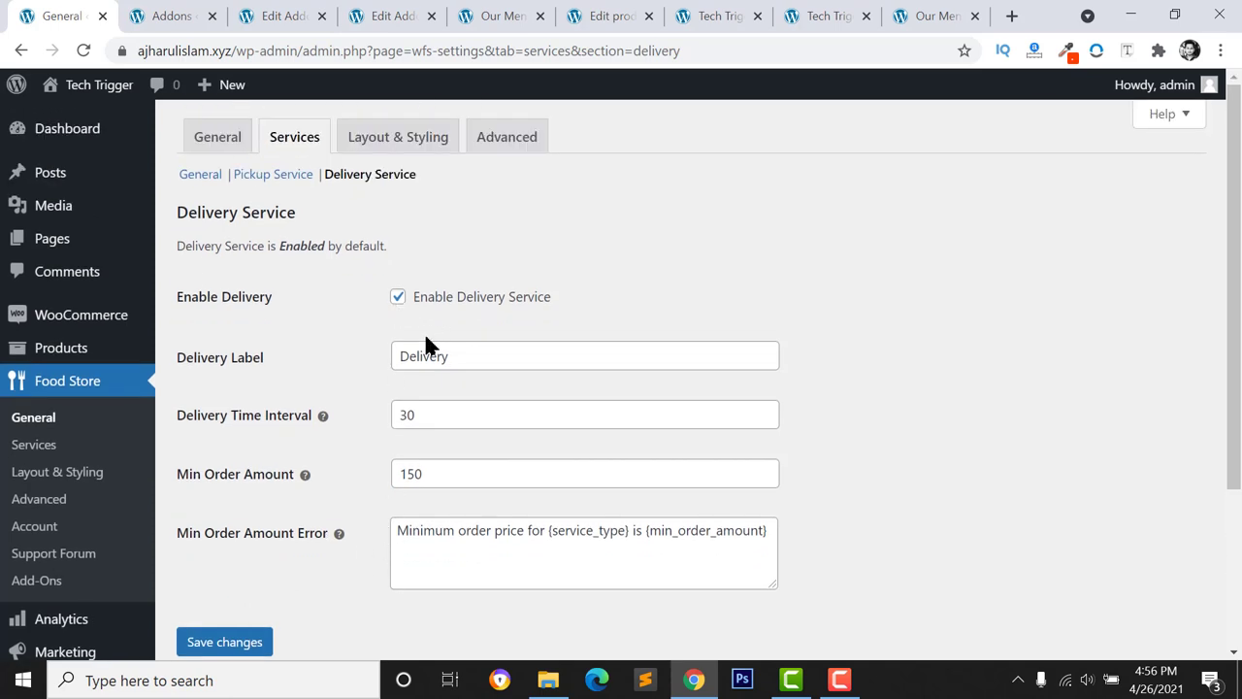
left_click(244, 640)
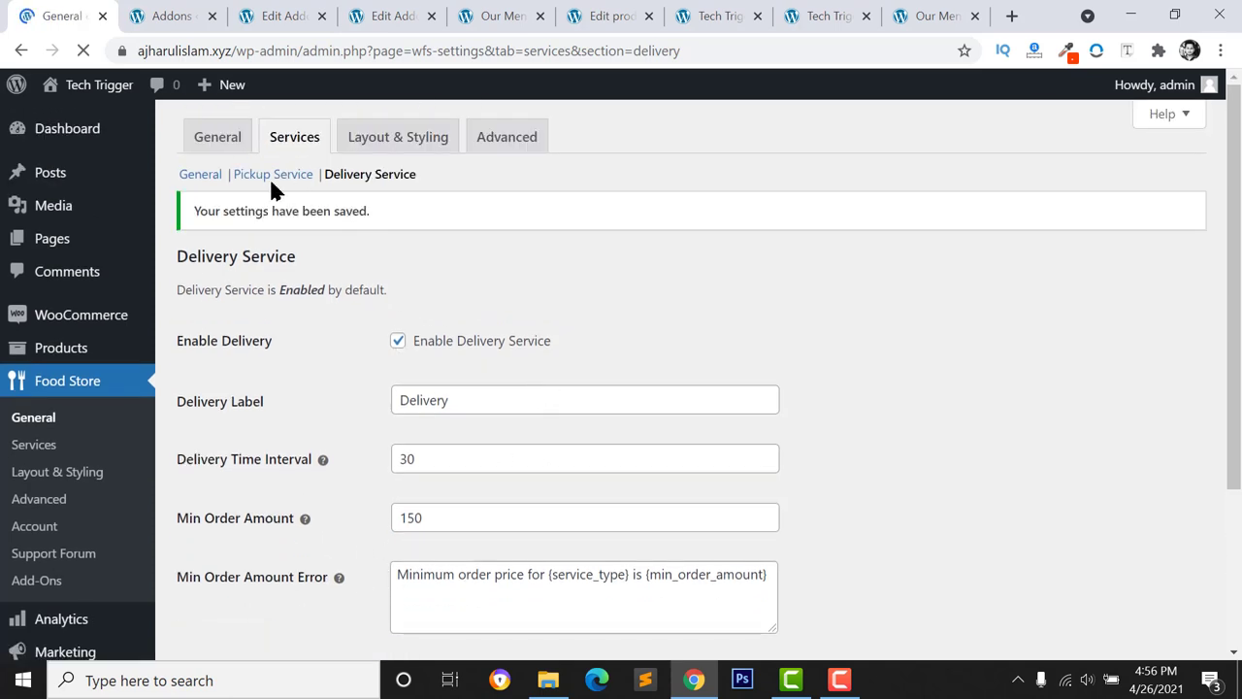
Enable the pickup service and save the pickup settings
left_click(269, 184)
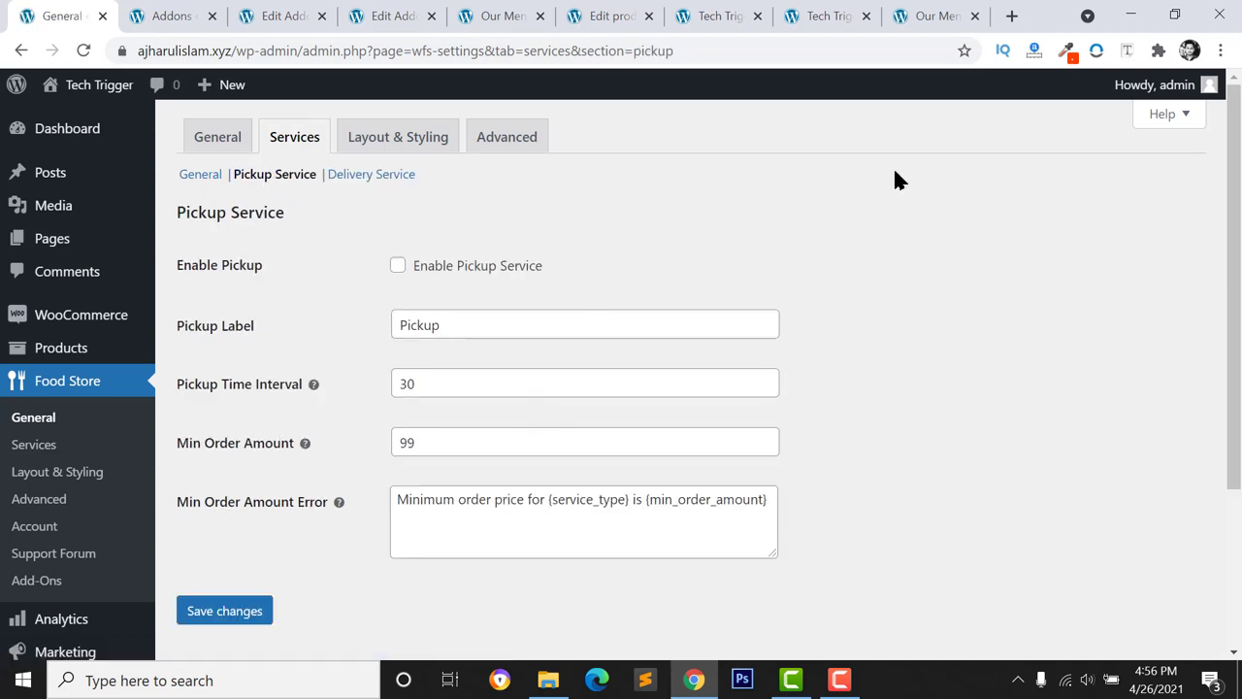
left_click(398, 268)
left_click(453, 452)
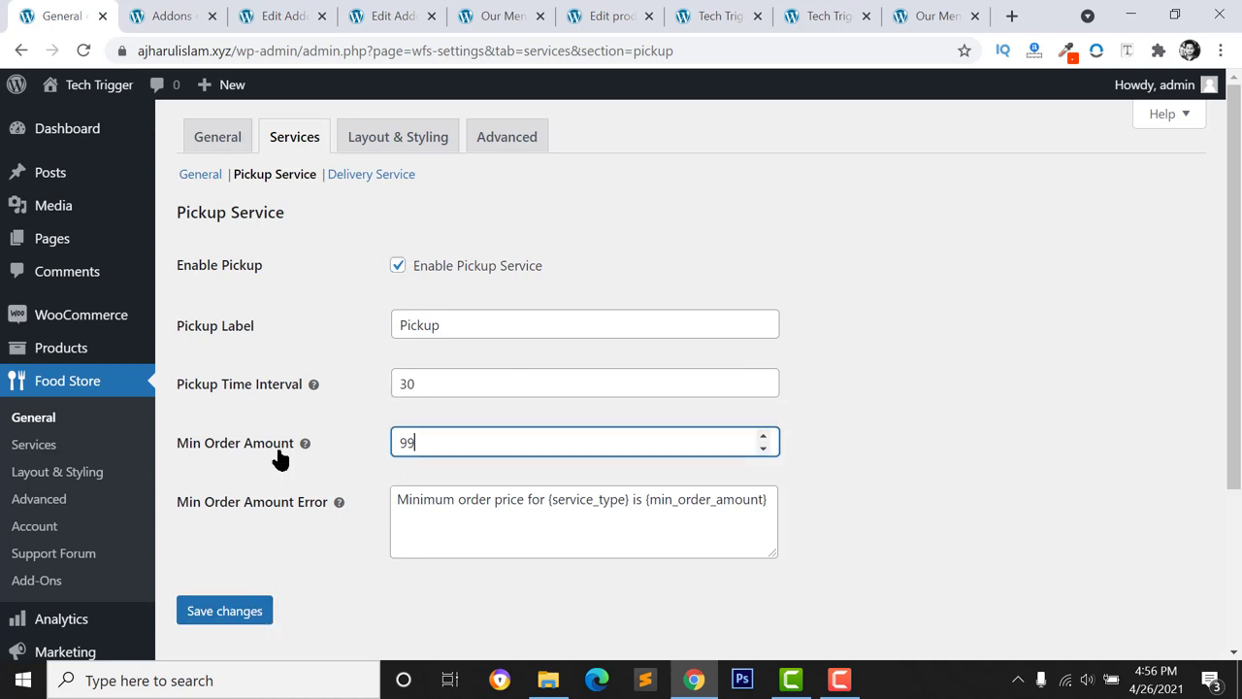
double_click(417, 444)
left_click(227, 622)
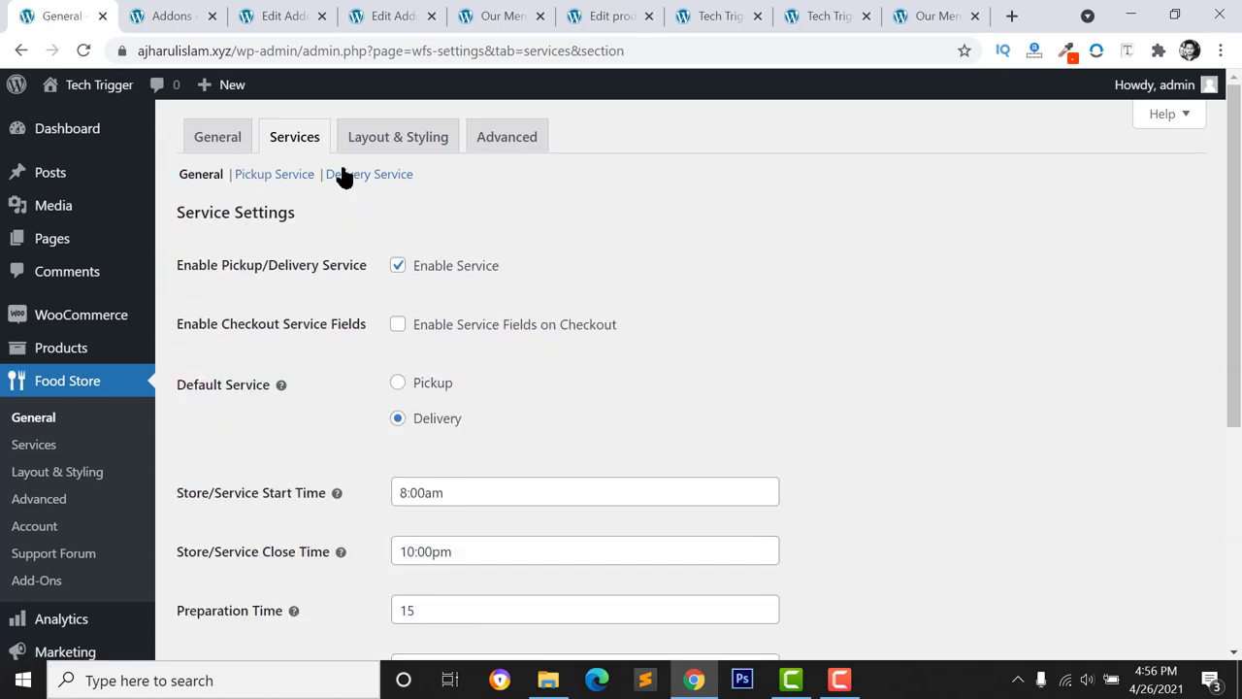
Set the number of columns to Two in the layout settings and compare with the demo site's Our Menu page
scroll(447, 630, "down", 3)
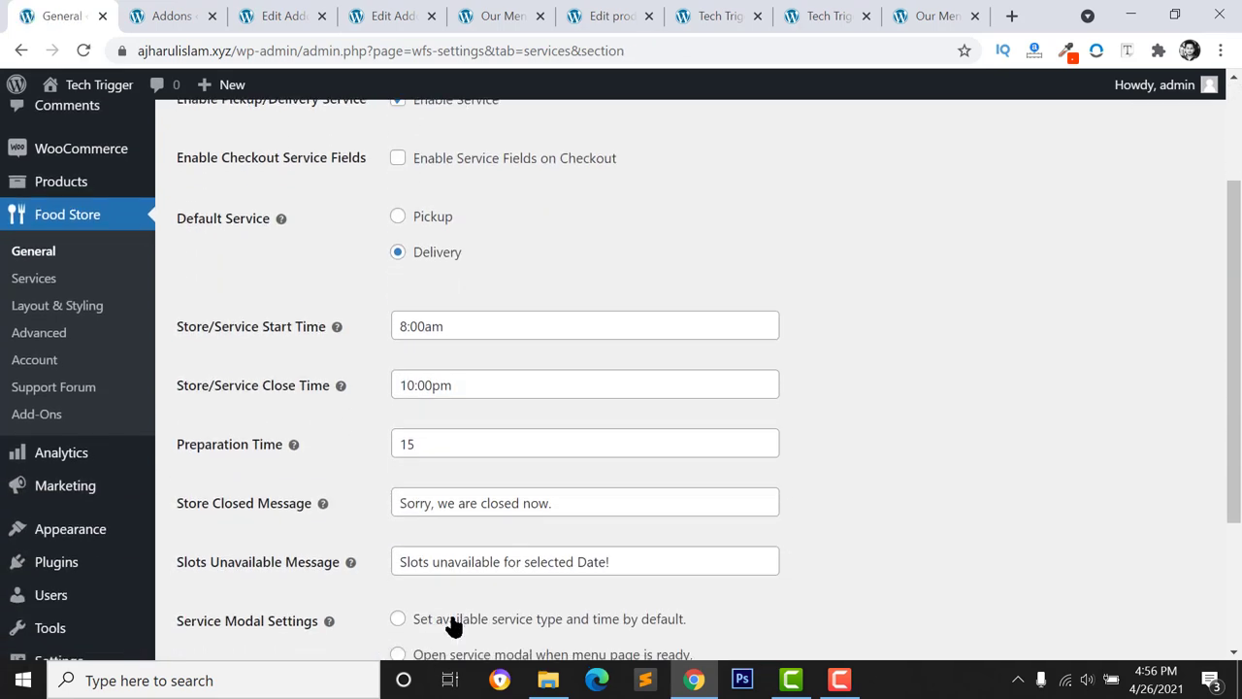
scroll(456, 583, "up", 3)
left_click(371, 143)
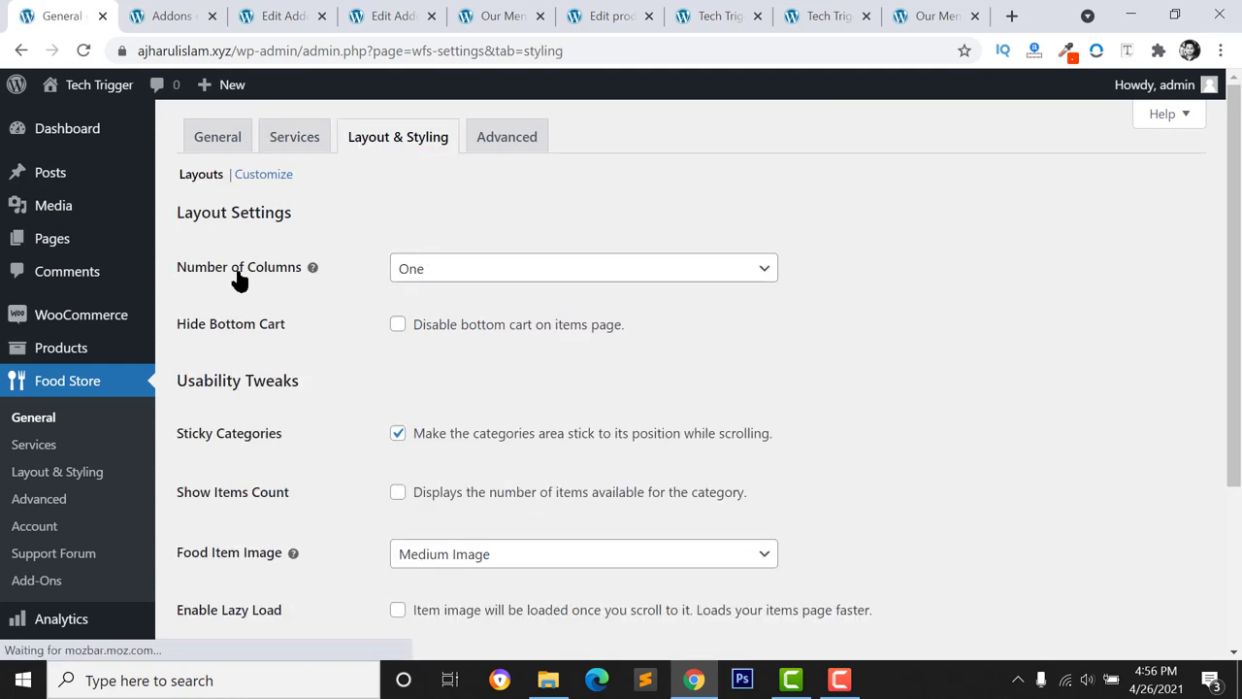
left_click(476, 278)
left_click(475, 278)
left_click(477, 275)
left_click(425, 330)
left_click(805, 17)
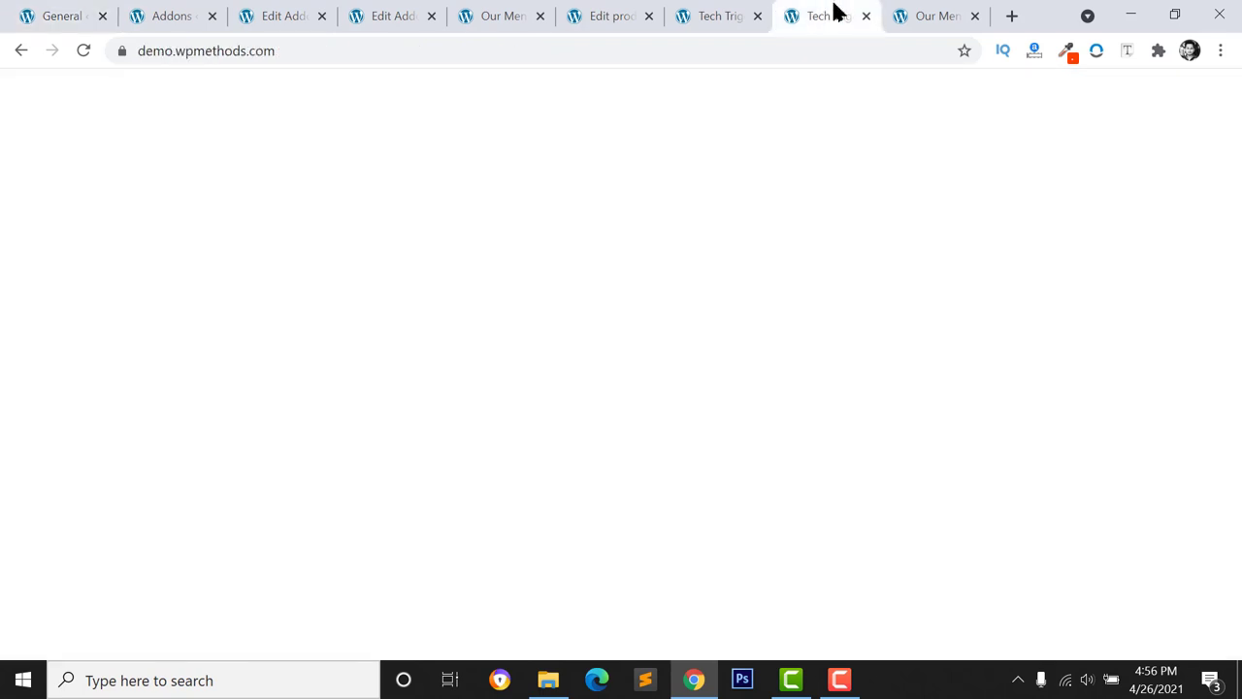
left_click(907, 16)
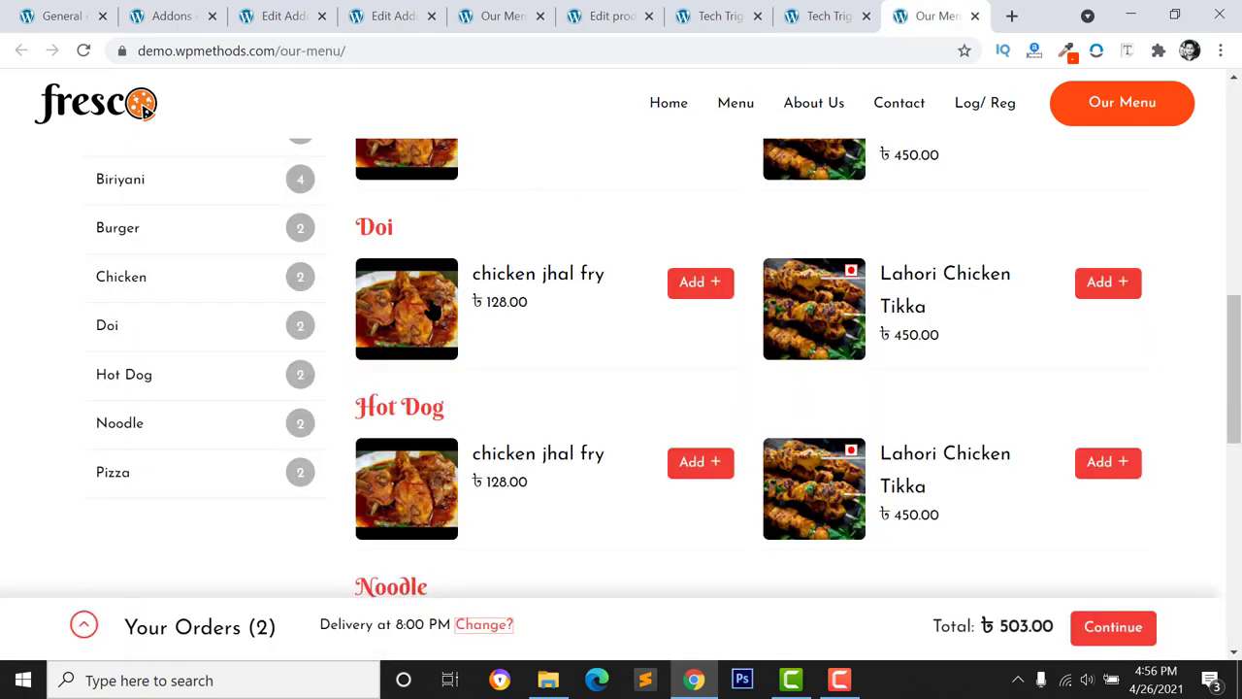
left_click(60, 15)
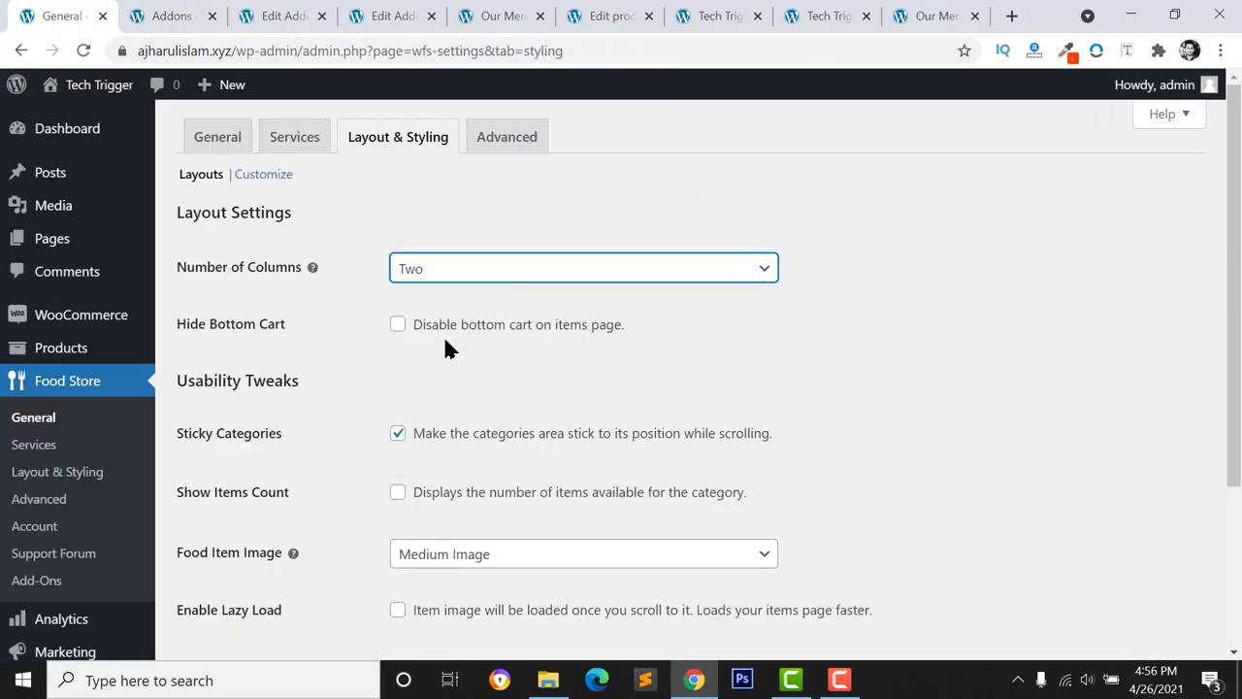
Examine the sticky categories option and how the category list behaves while scrolling the demo site's menu
scroll(443, 346, "down", 2)
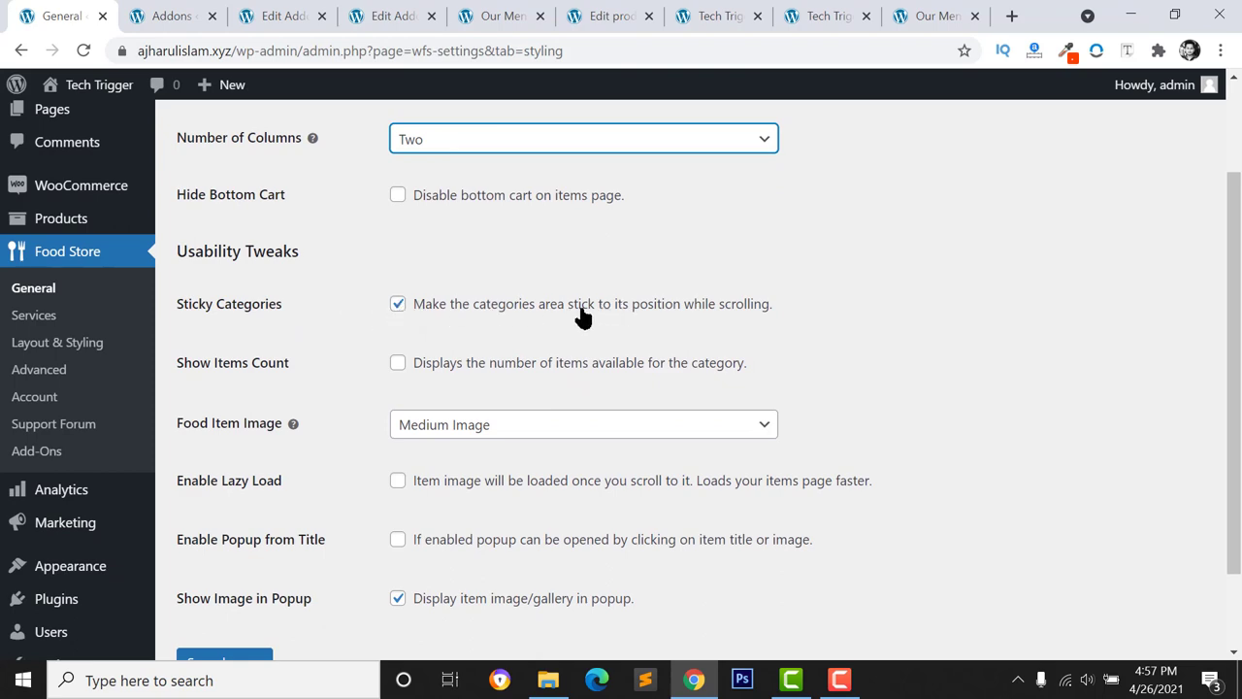
left_click(698, 14)
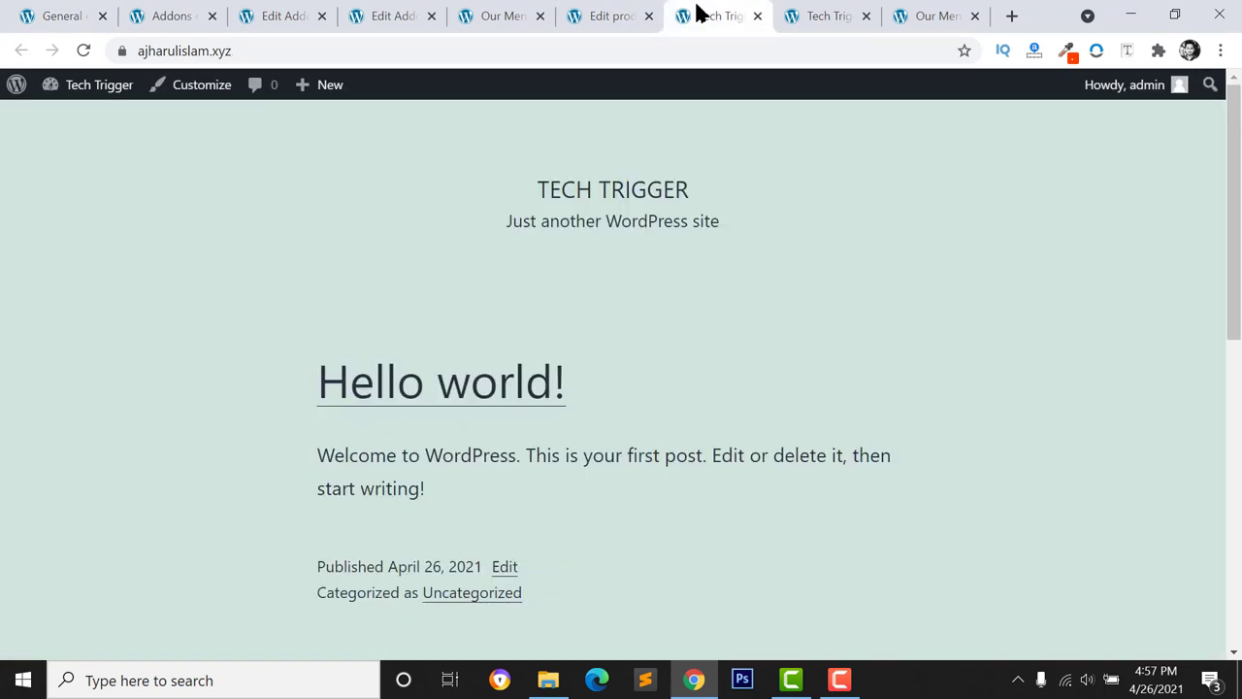
left_click(919, 14)
scroll(626, 309, "up", 2)
scroll(641, 314, "up", 5)
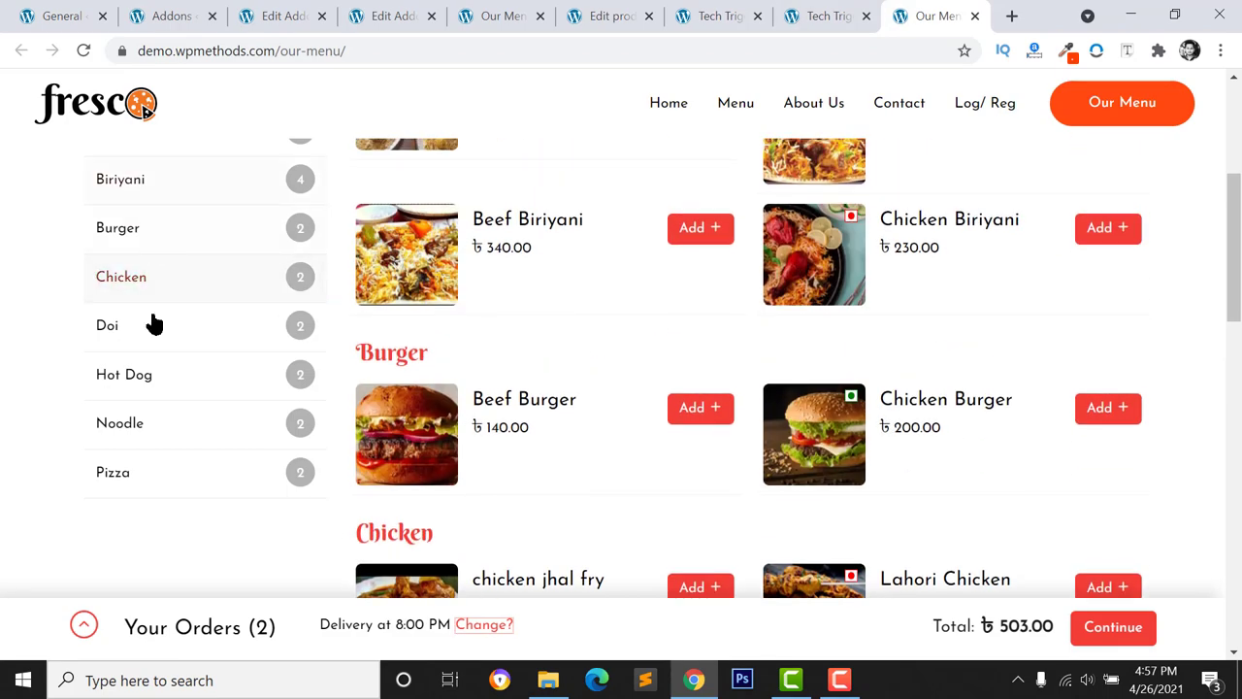
scroll(184, 272, "up", 4)
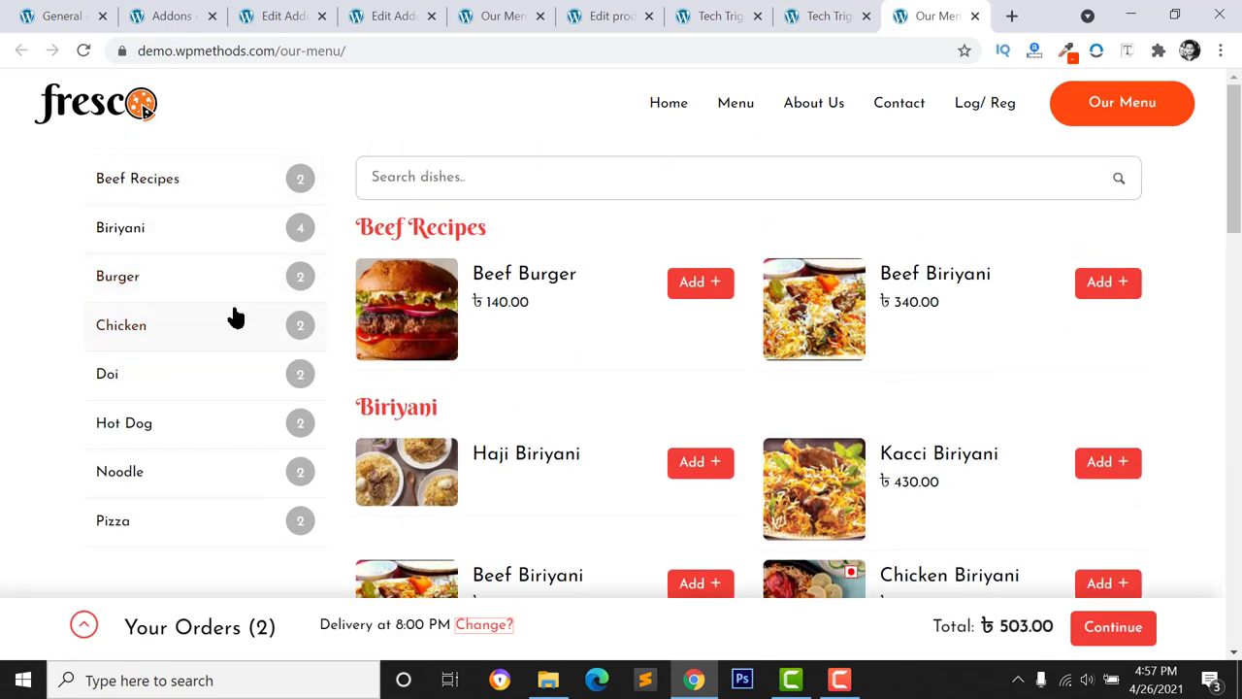
scroll(693, 382, "down", 3)
scroll(657, 355, "up", 3)
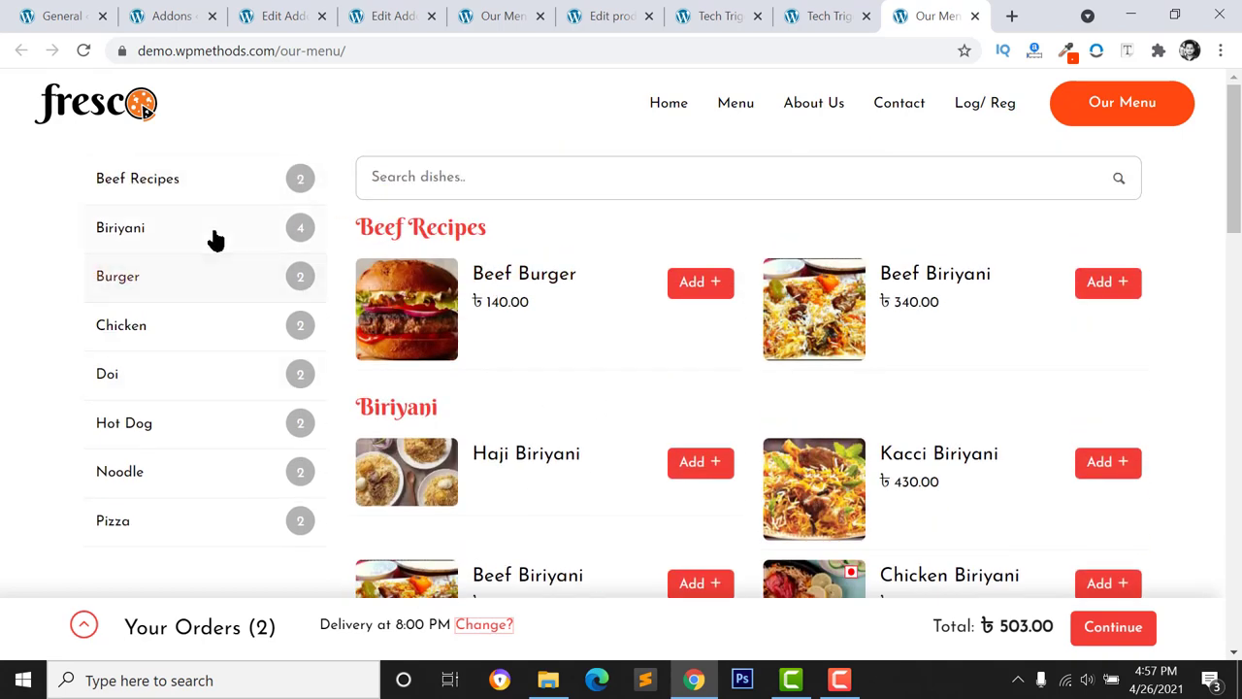
left_click(160, 15)
left_click(53, 16)
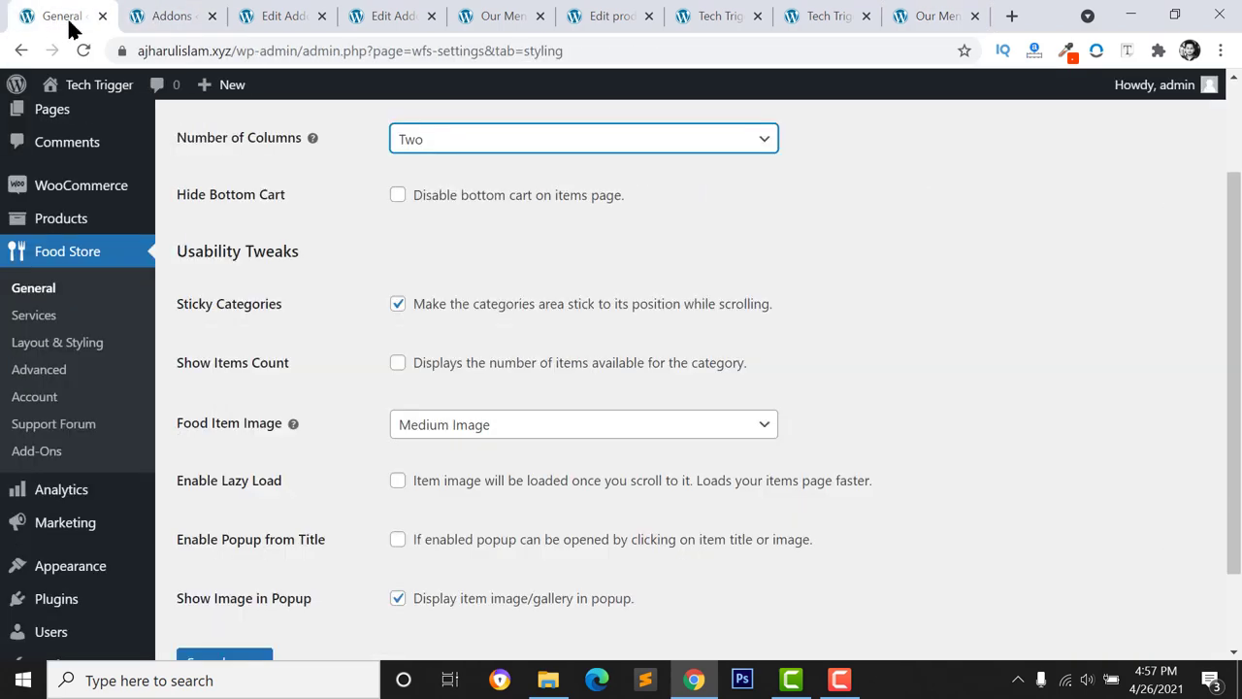
Enable the items count display for categories and compare it with the demo site's category list
scroll(246, 352, "down", 1)
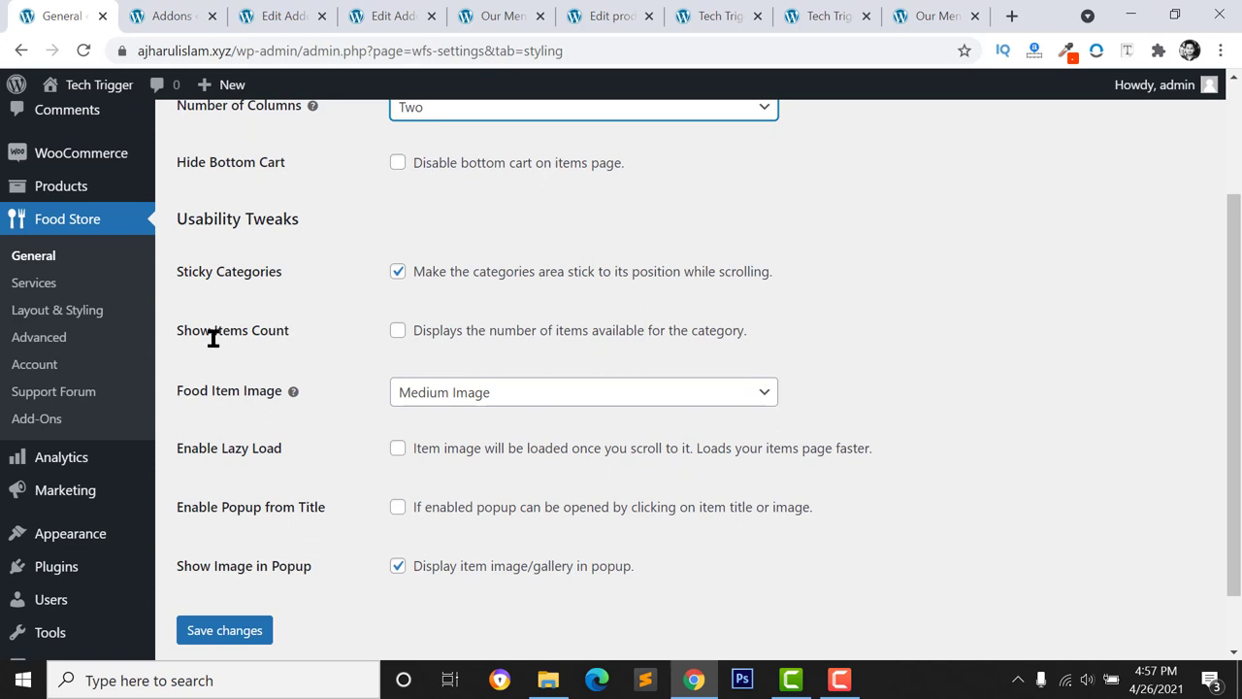
left_click(411, 337)
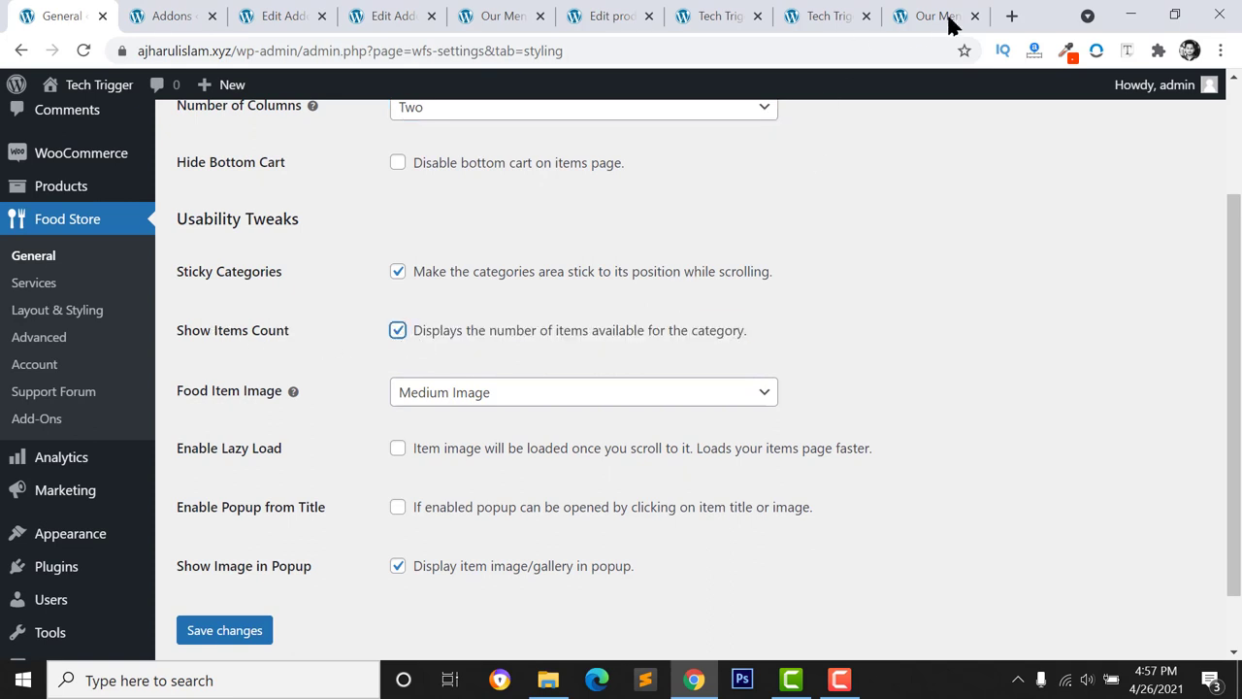
left_click(917, 17)
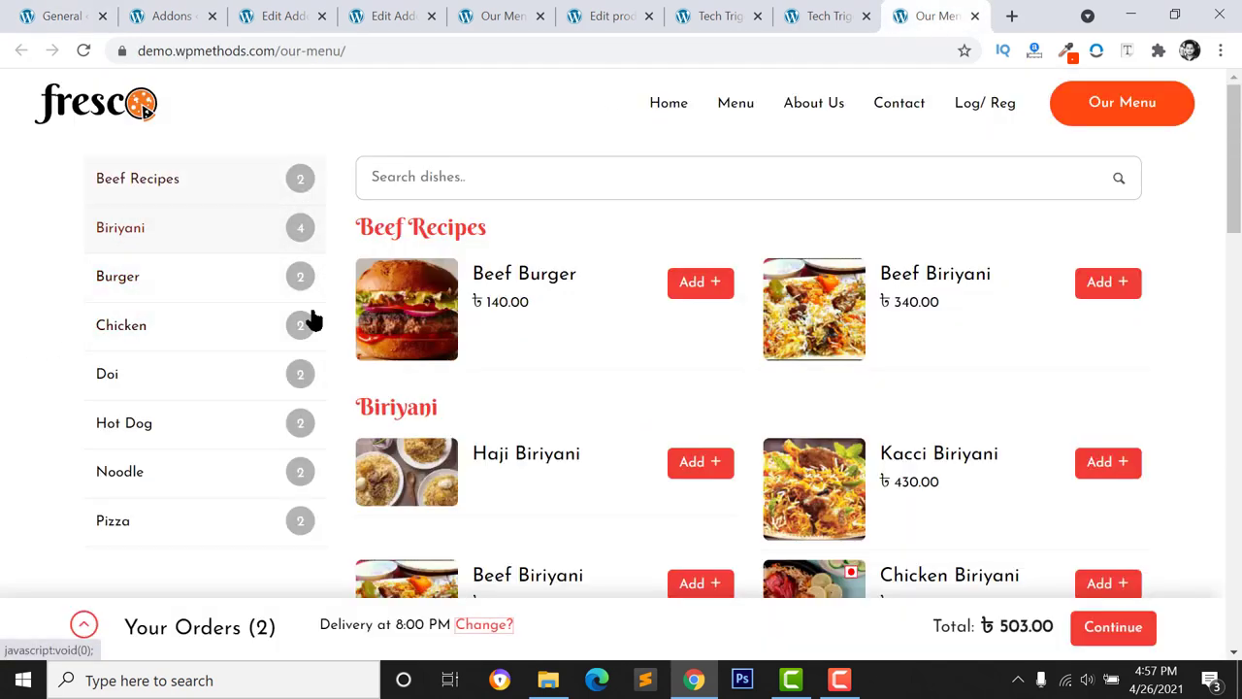
left_click(59, 17)
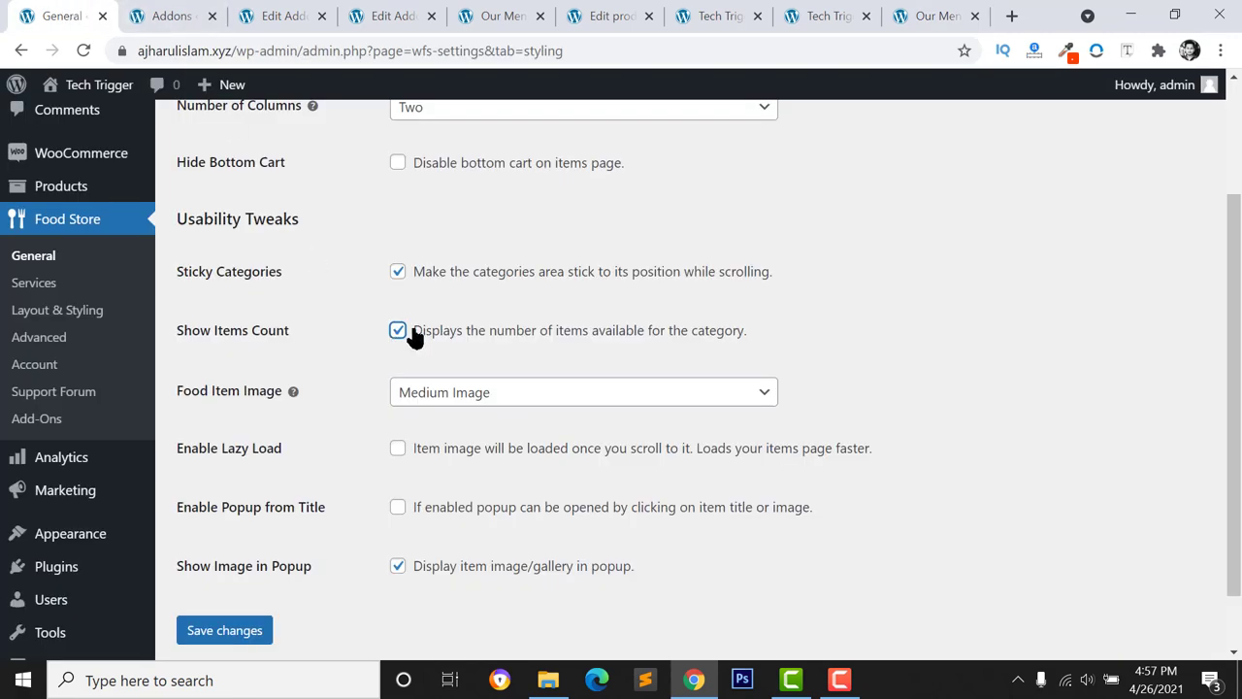
Choose Medium Image as the food item image and save the layout settings
scroll(255, 357, "down", 2)
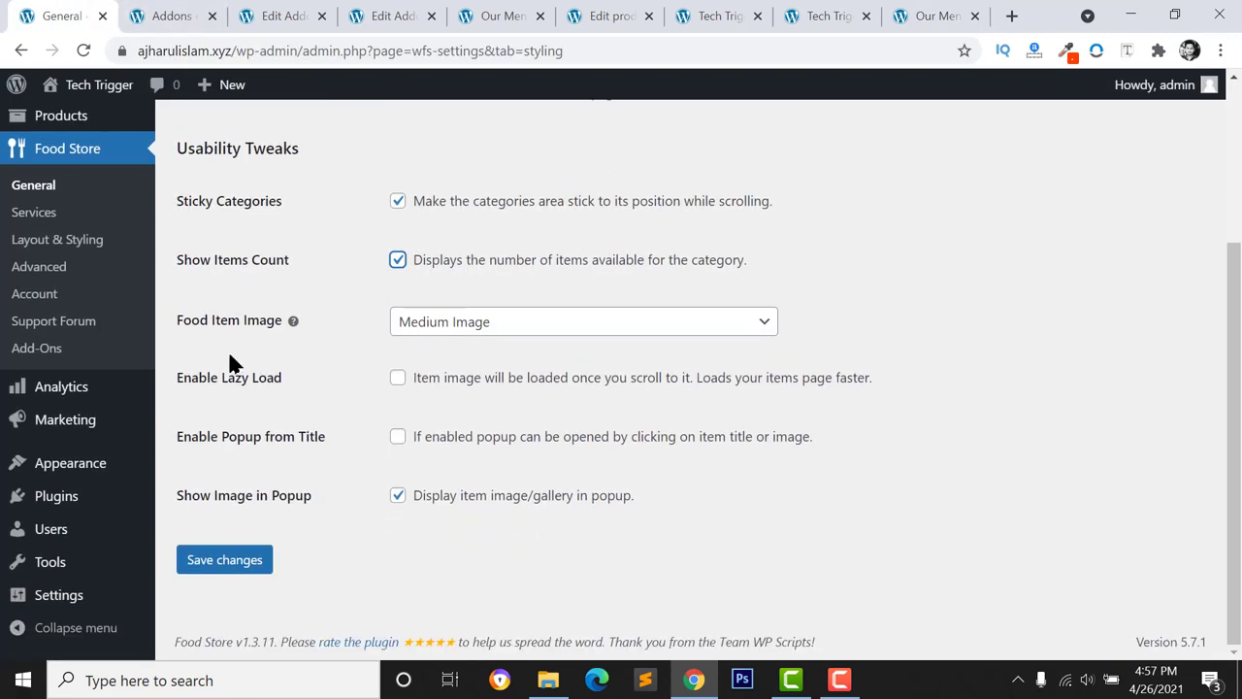
left_click(463, 329)
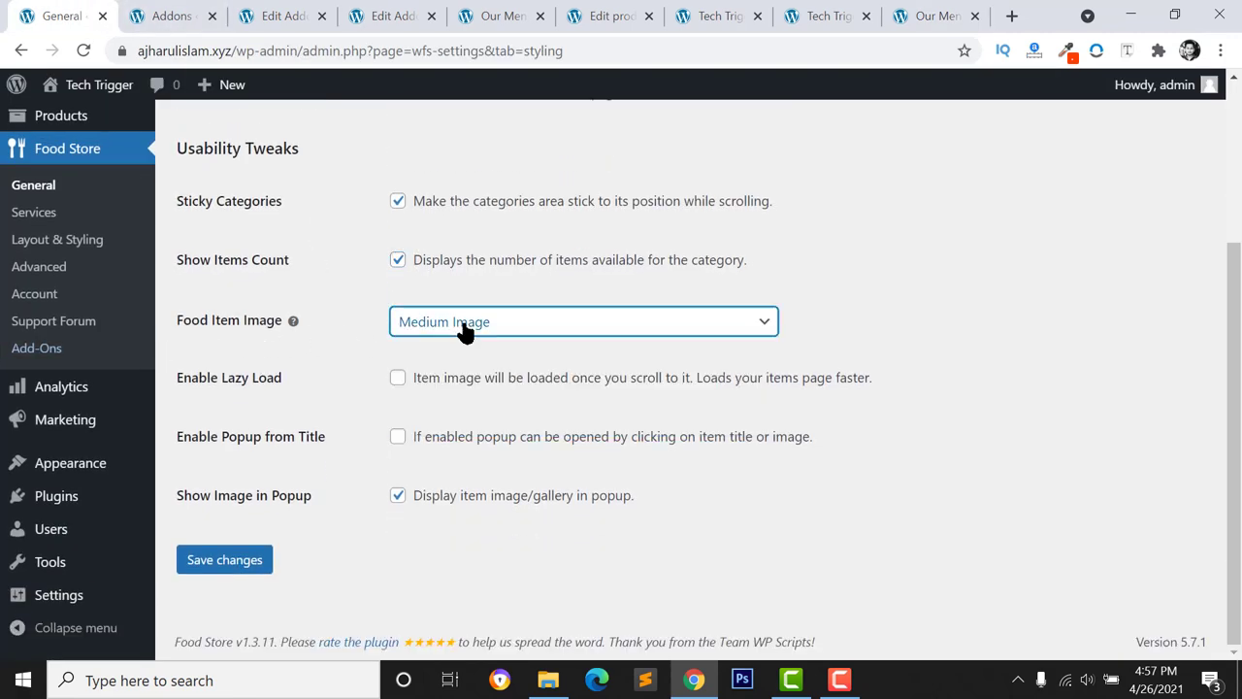
left_click(485, 328)
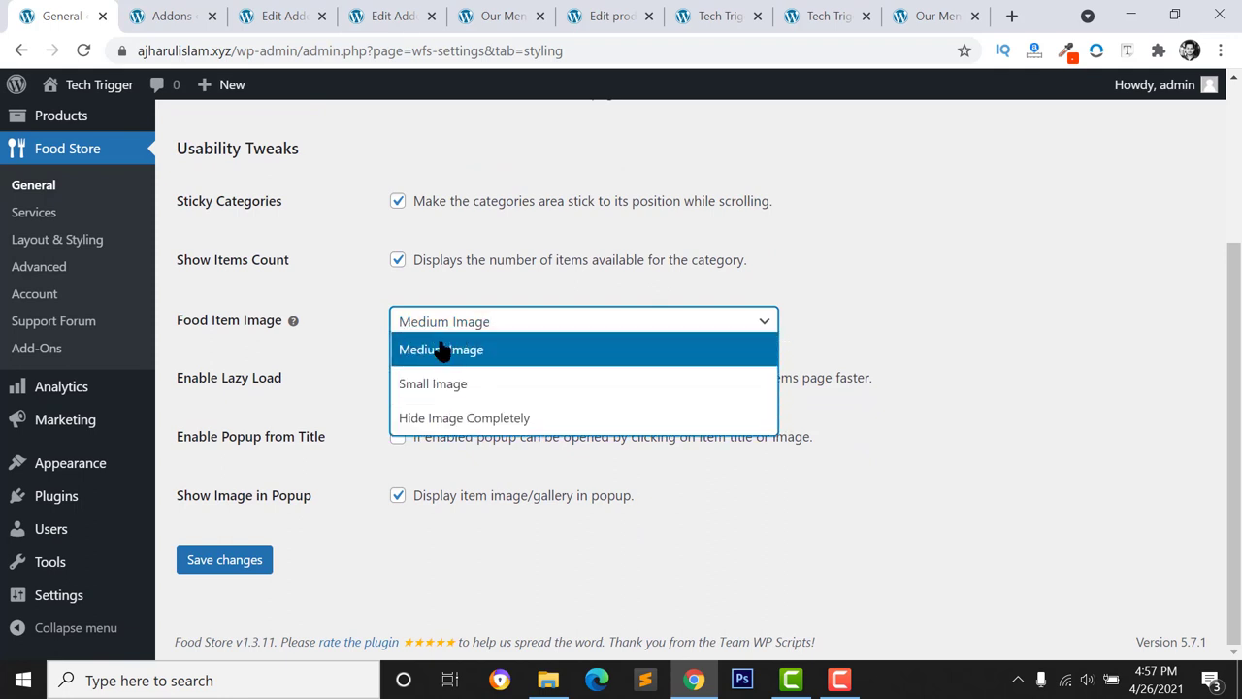
left_click(458, 349)
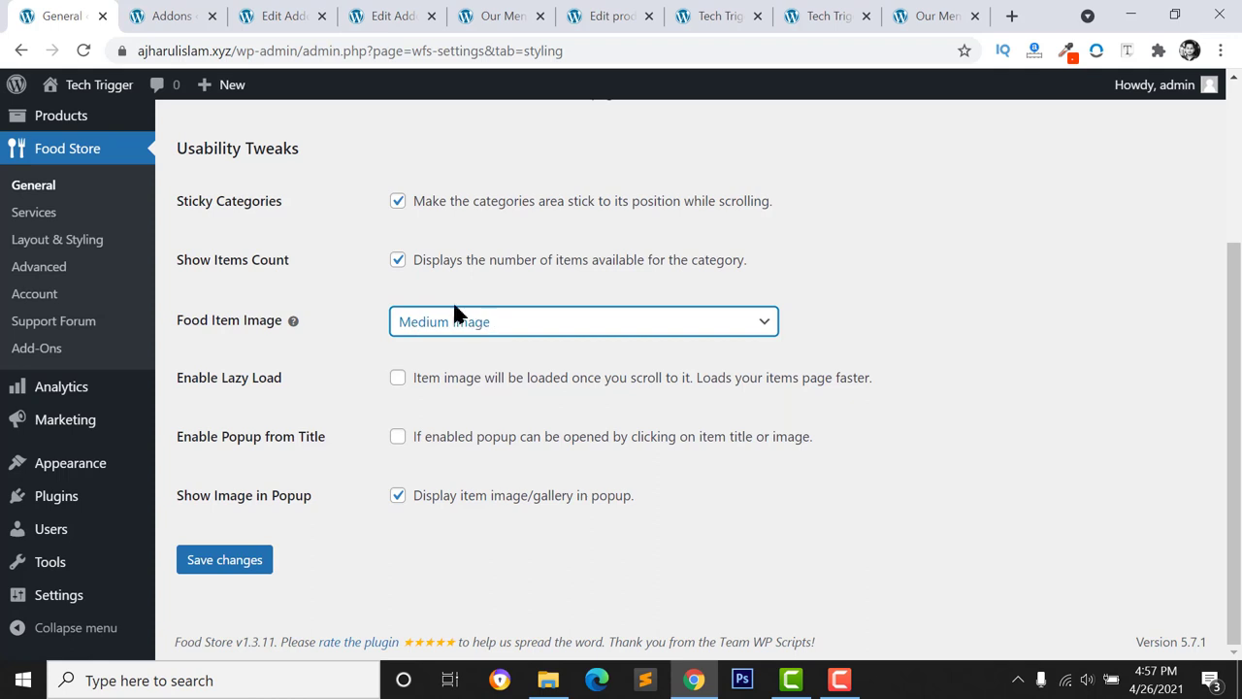
left_click(397, 379)
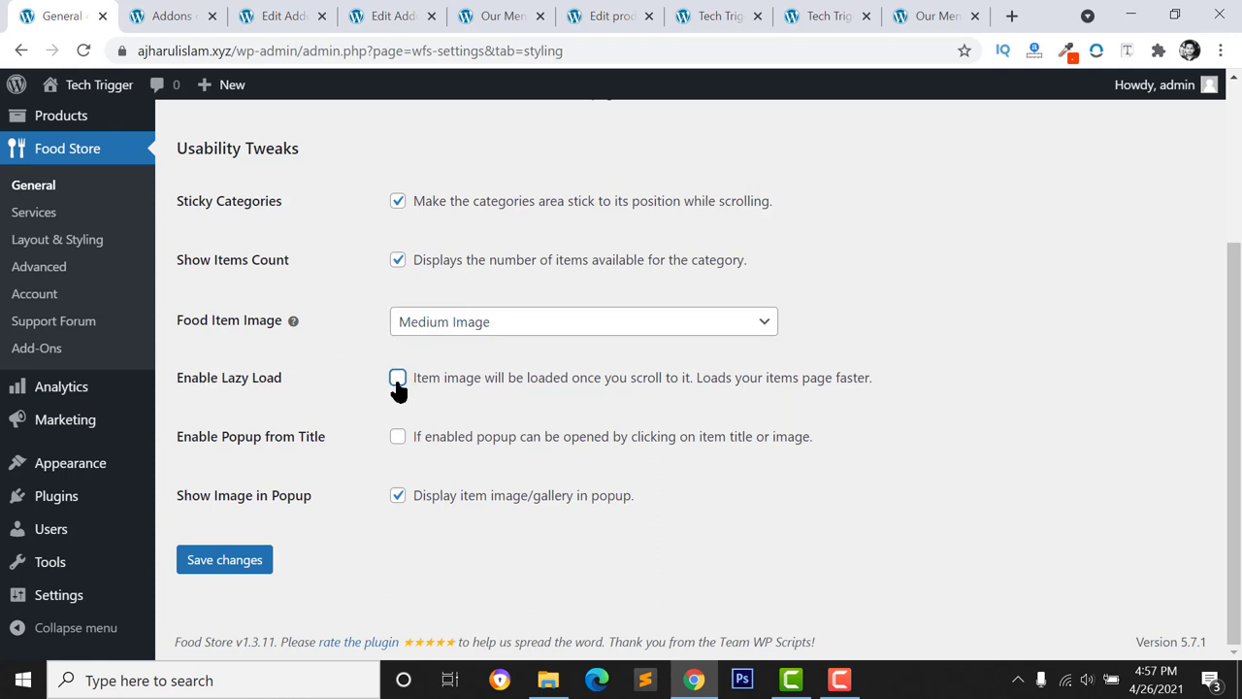
left_click(250, 561)
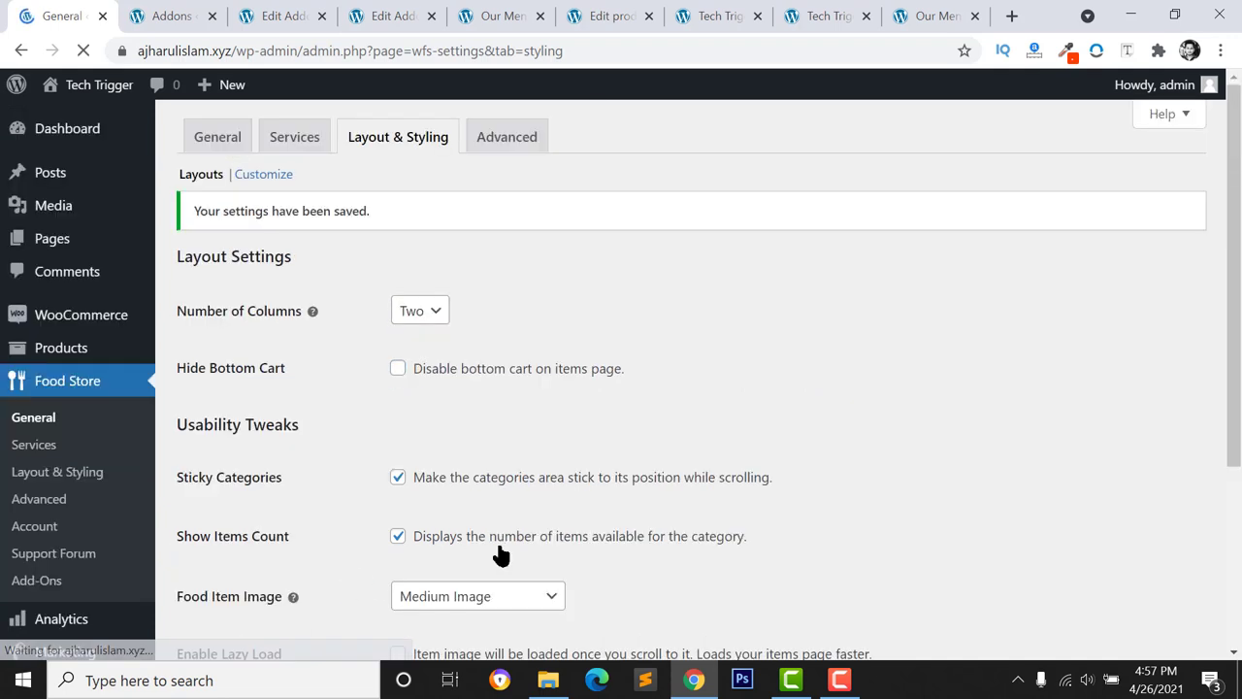
Open the styling customization settings and examine the colour scheme of the demo site's menu and its Beef Burger addon popup
left_click(260, 176)
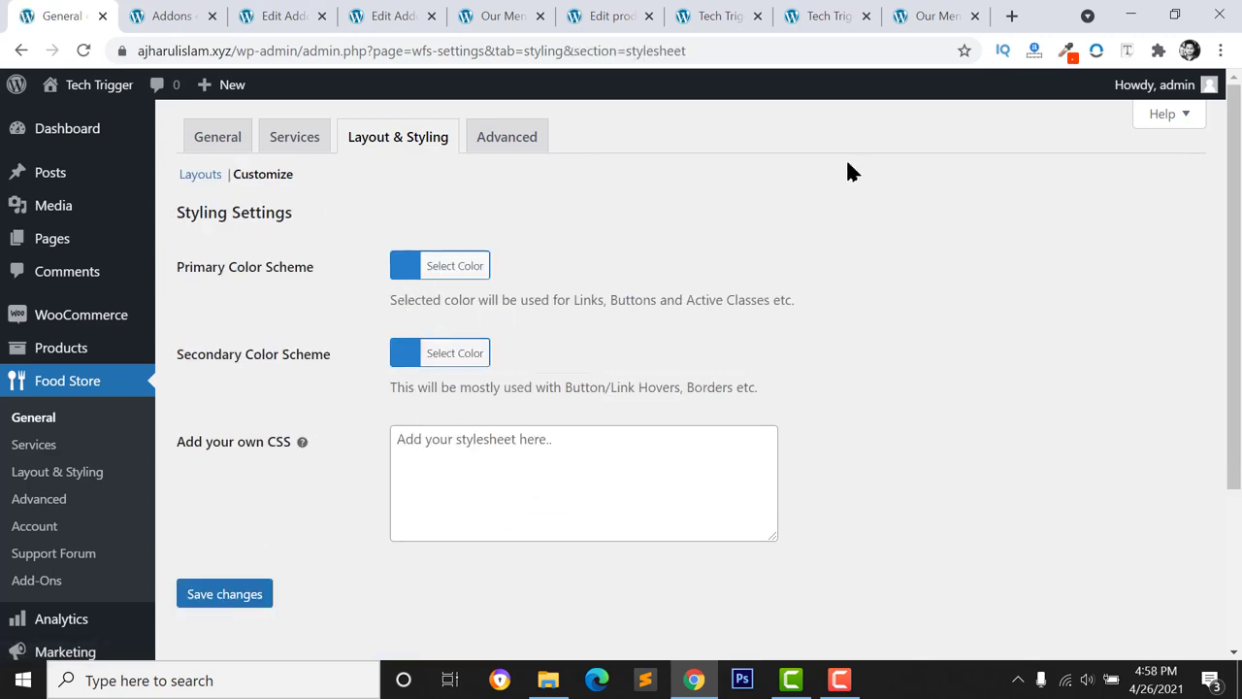
left_click(913, 18)
left_click(700, 284)
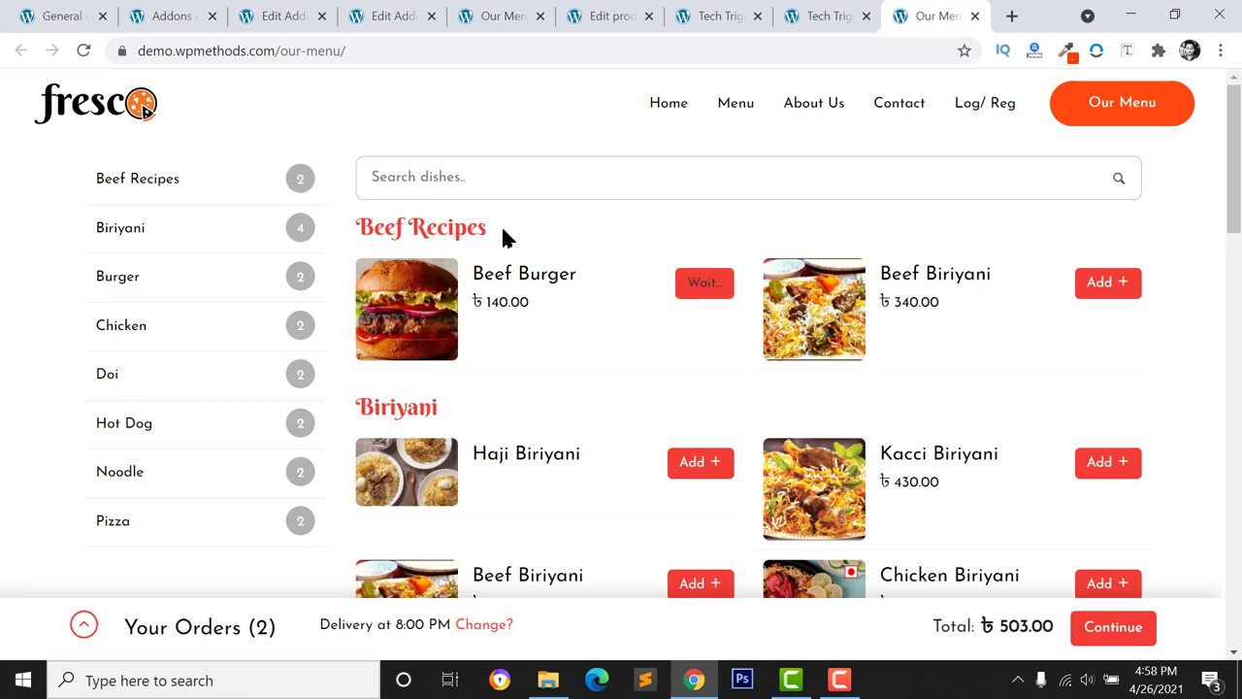
scroll(693, 416, "down", 2)
scroll(712, 468, "up", 1)
scroll(582, 495, "down", 2)
scroll(835, 226, "up", 2)
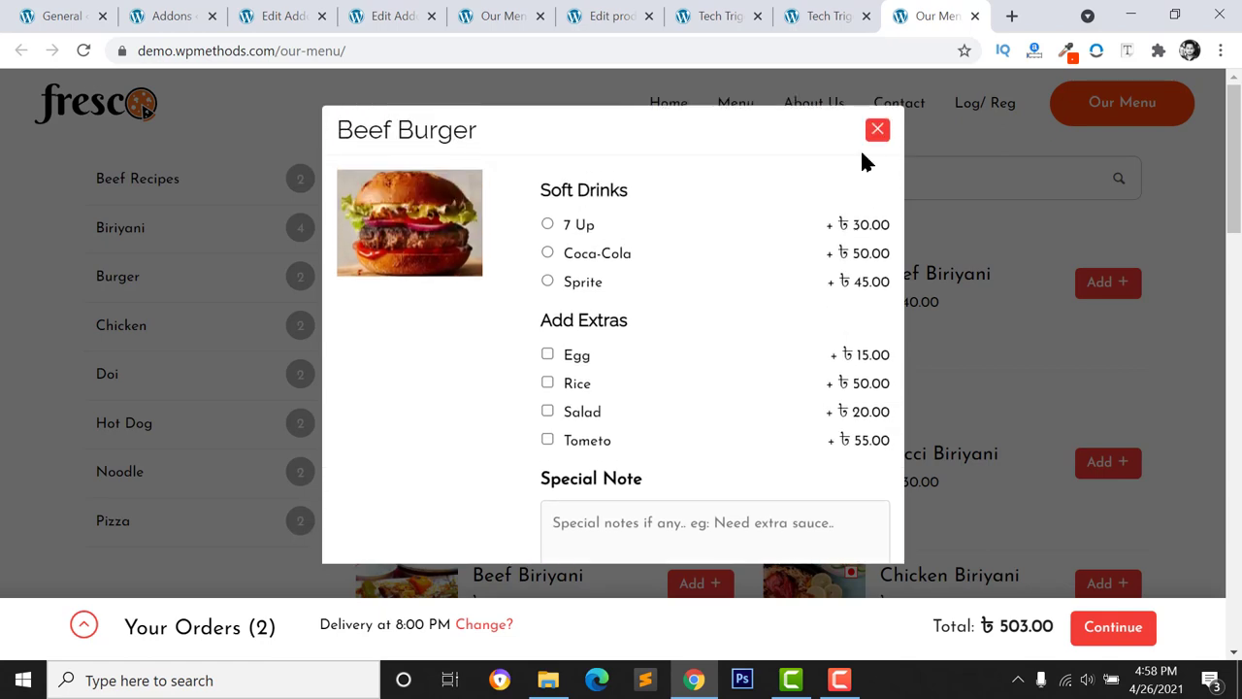
left_click(881, 145)
left_click(141, 16)
left_click(48, 13)
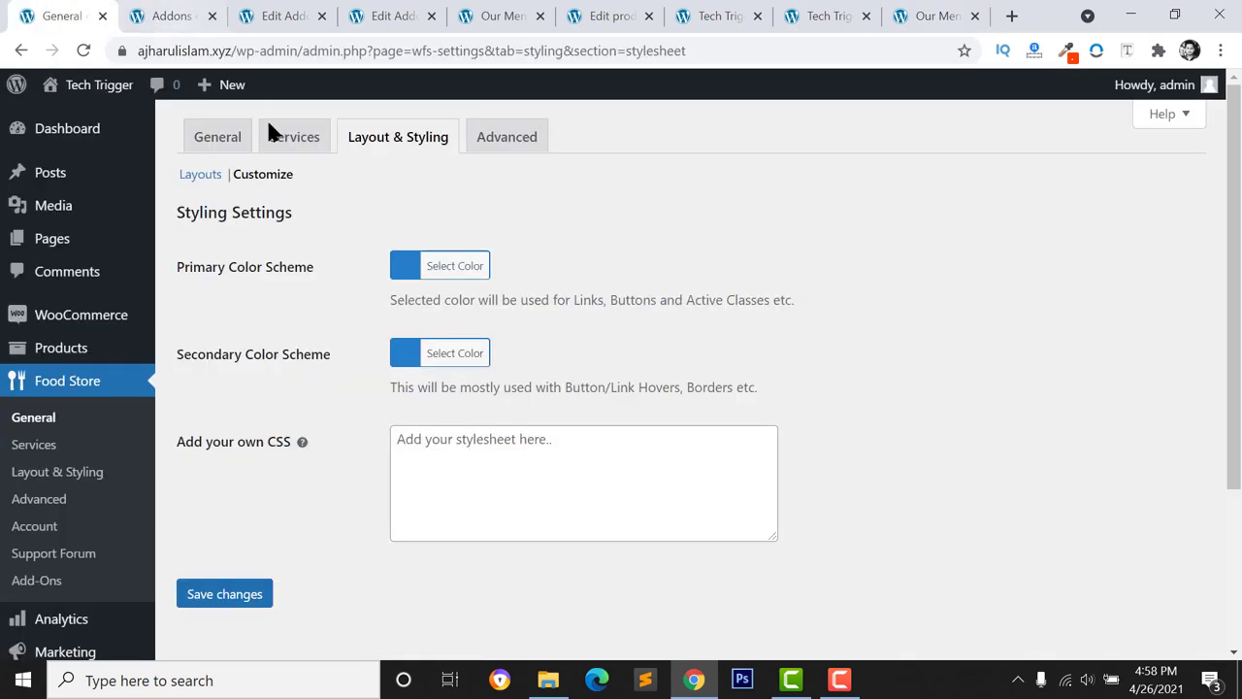
Set both the primary and secondary color schemes to red and save the styling settings
left_click(409, 272)
left_click_drag(413, 327, 400, 306)
left_click(438, 274)
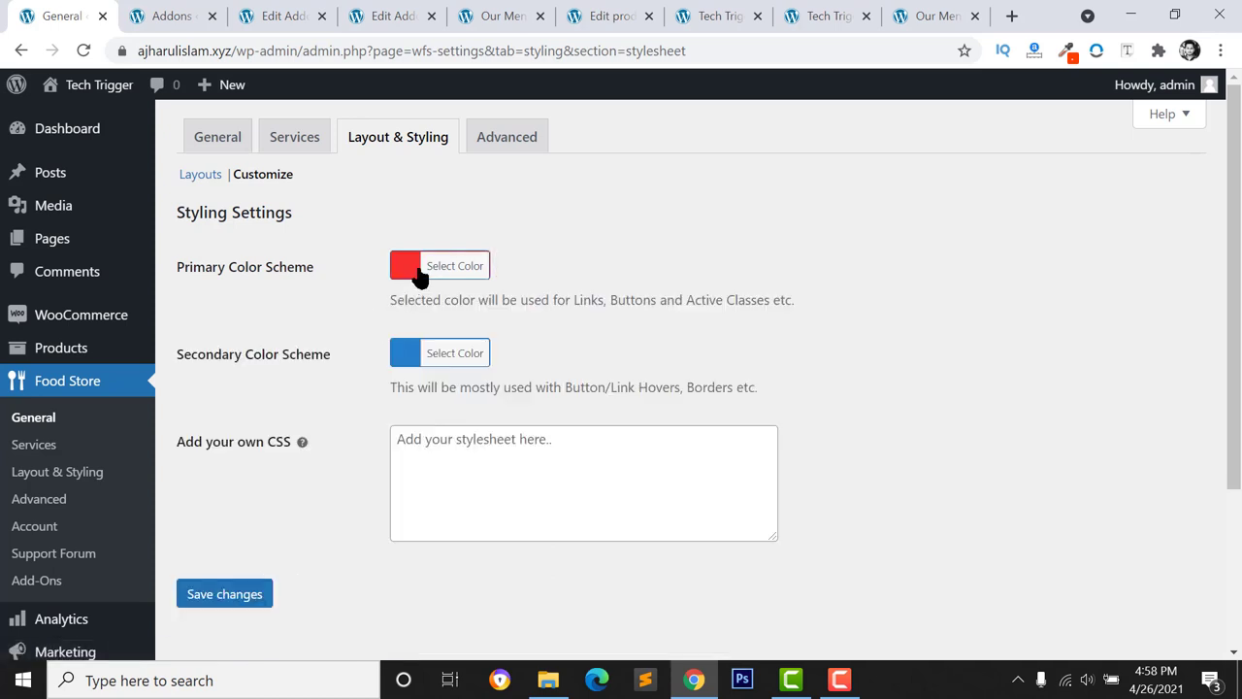
left_click(406, 359)
left_click_drag(410, 405, 375, 390)
left_click(424, 337)
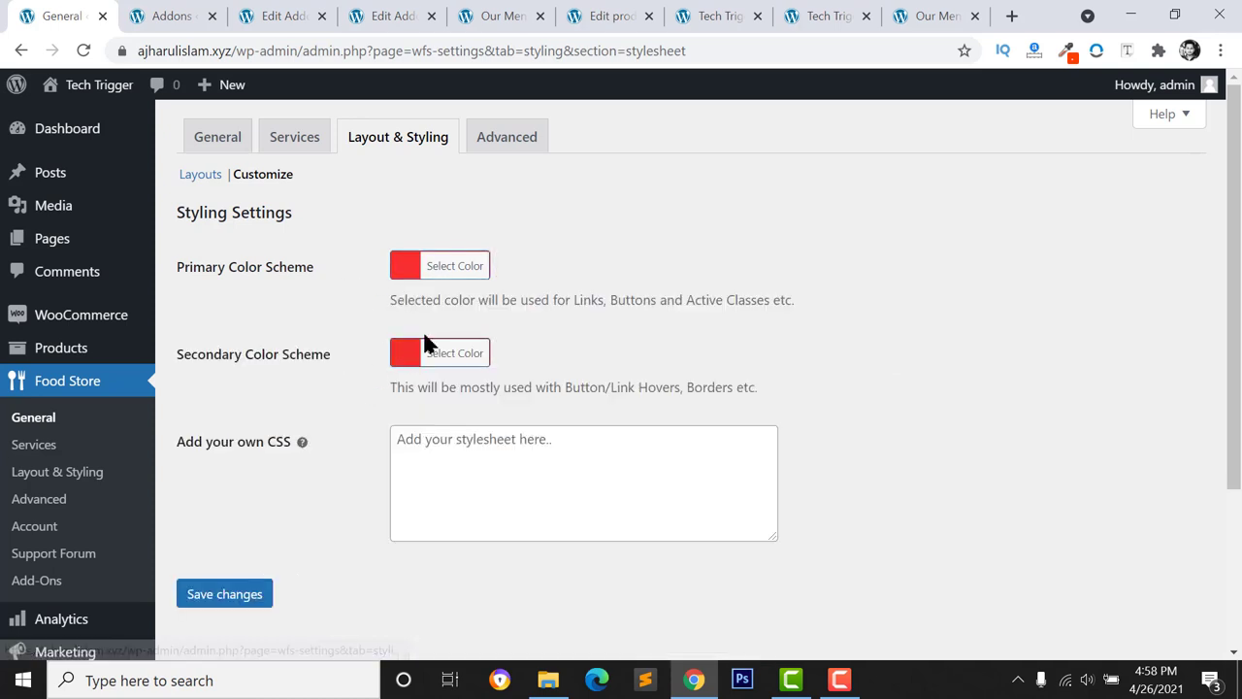
left_click(204, 600)
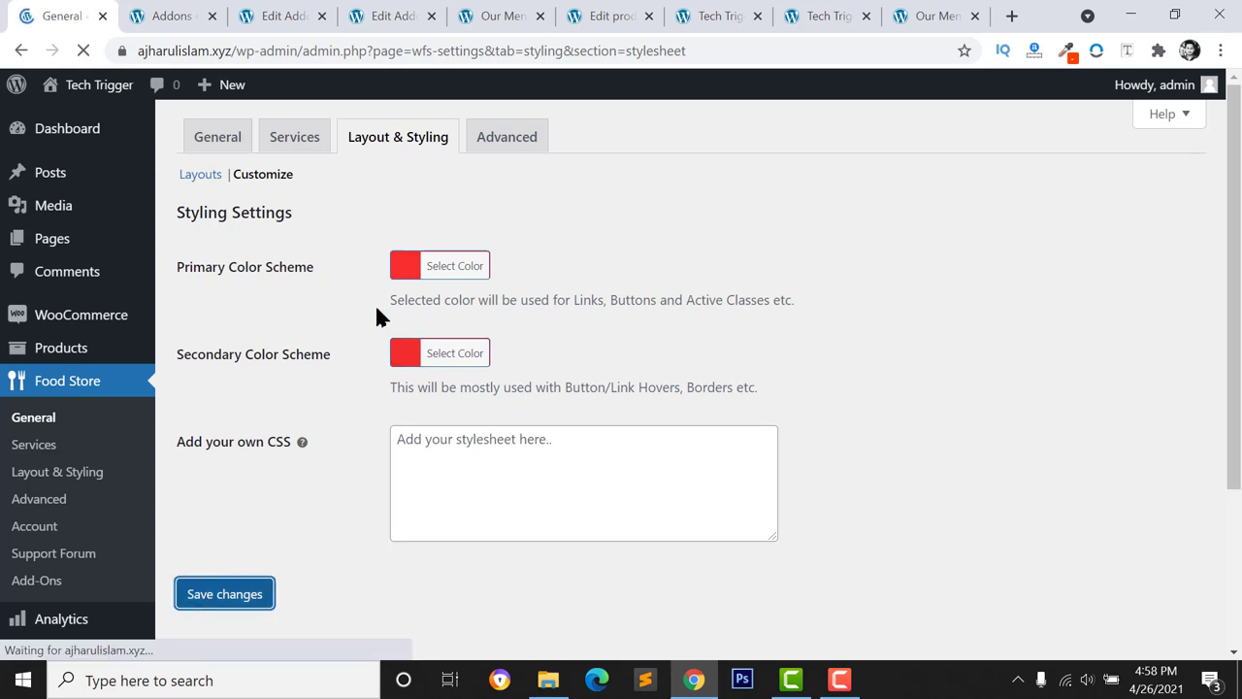
Enable keeping other product types such as Grouped, External and Virtual in the advanced settings, and save
left_click(507, 138)
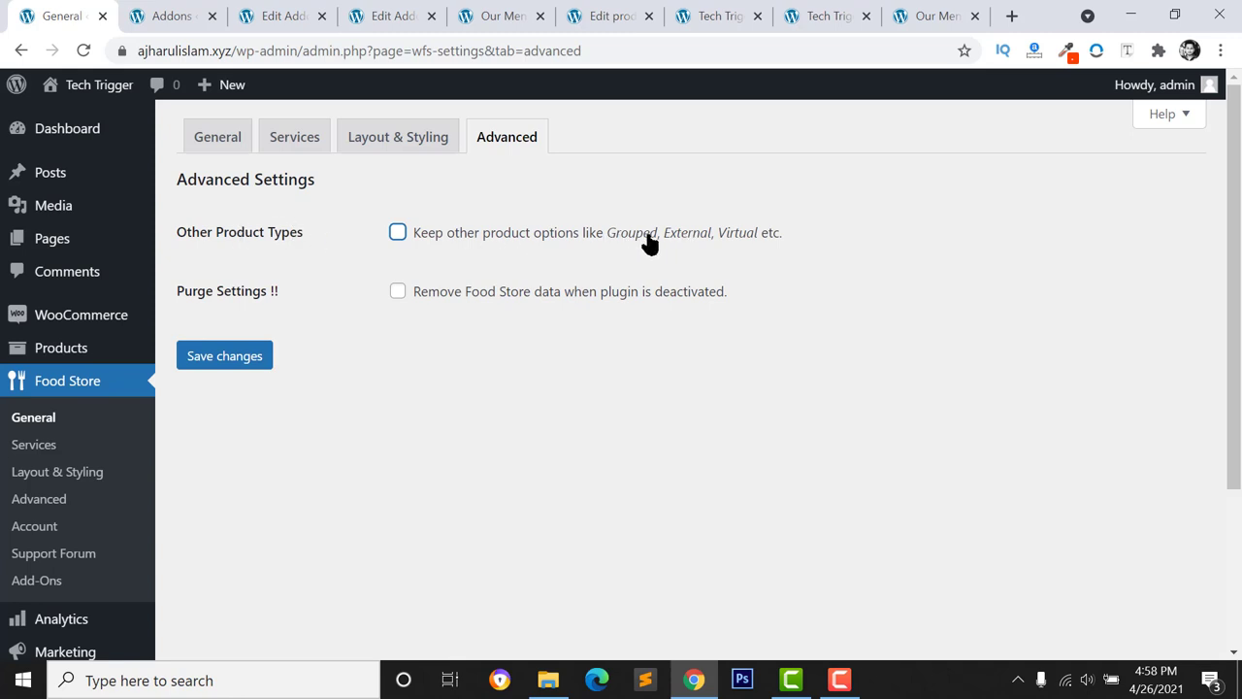
left_click(397, 233)
left_click(228, 356)
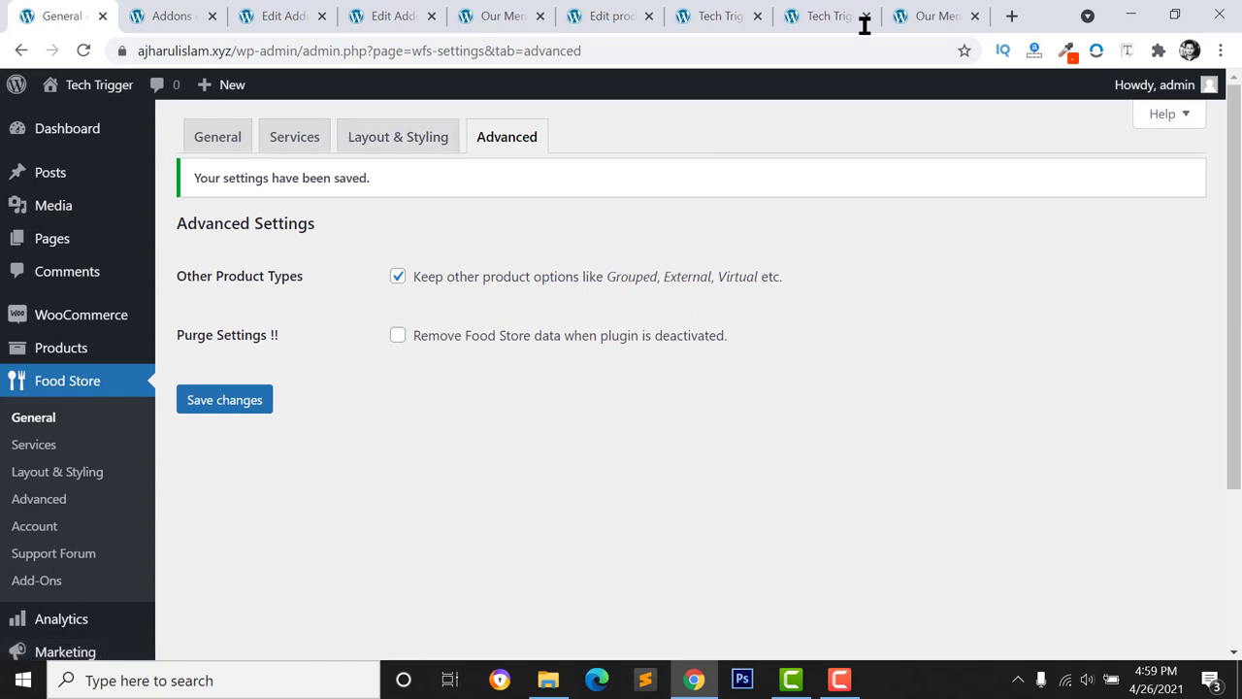
Reload the site's own Our Menu page to check the new layout and colours
left_click(946, 17)
left_click(697, 16)
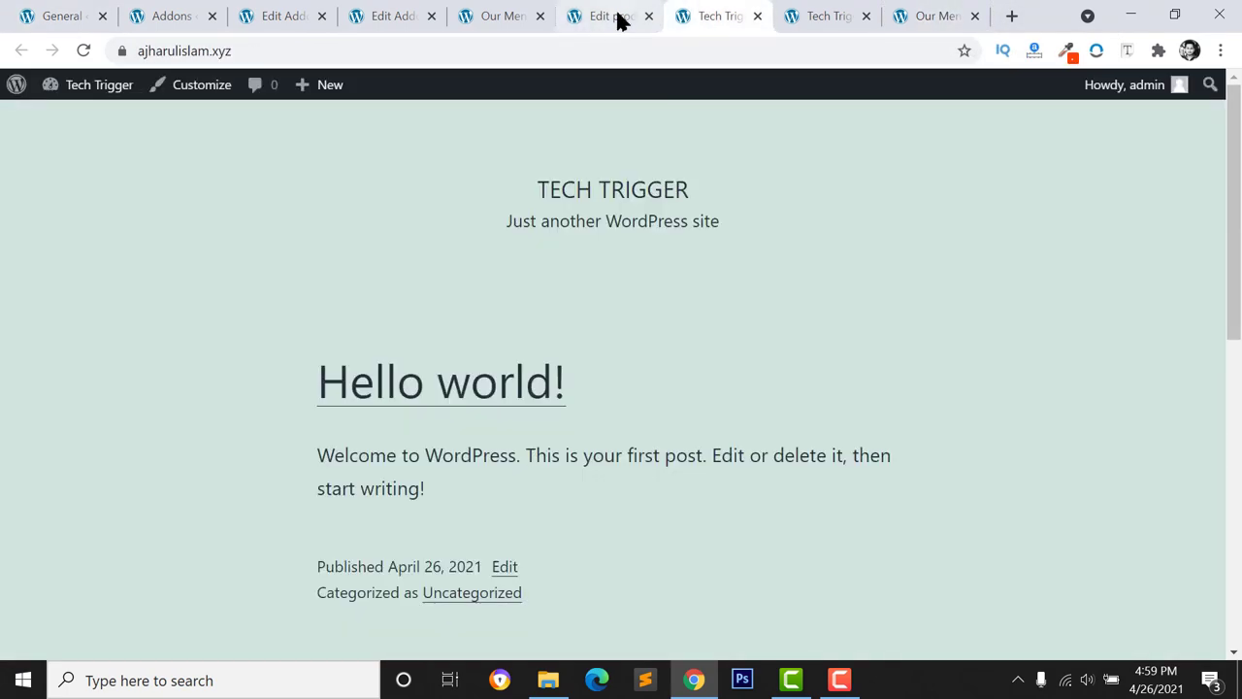
left_click(499, 15)
left_click(182, 50)
key("Return")
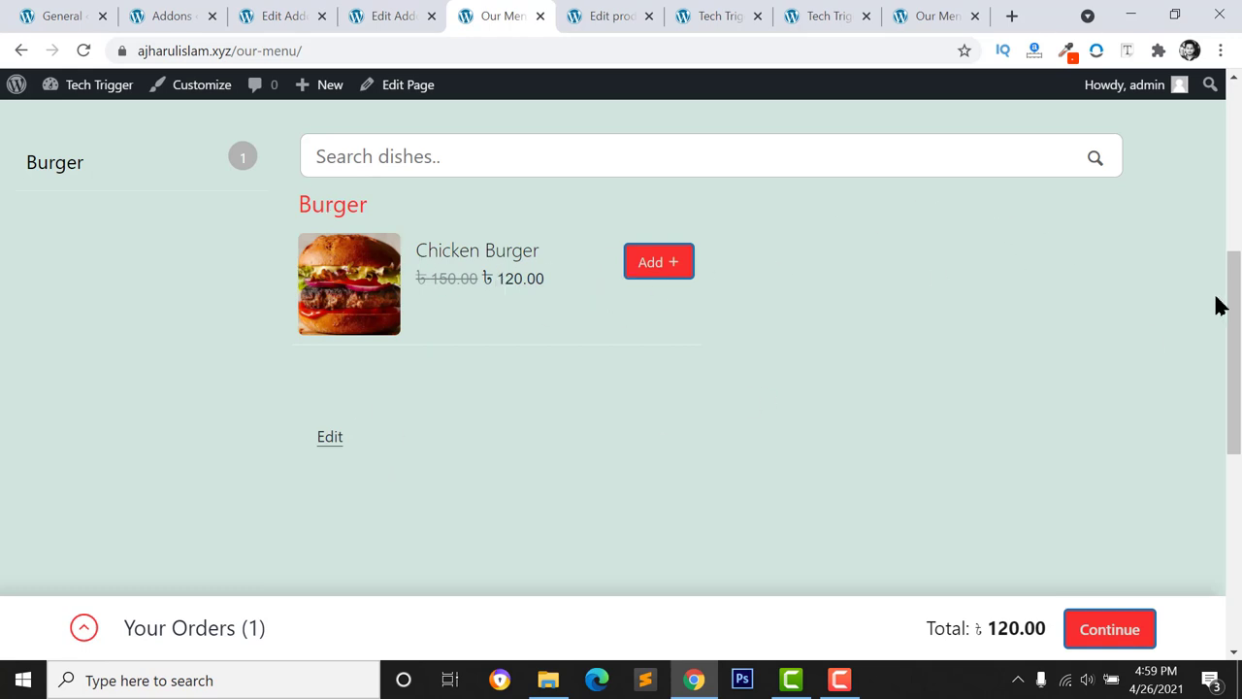
Examine the pickup and delivery time options in the order settings for the Chicken Burger, and close them without updating
left_click(658, 266)
left_click(613, 321)
left_click(612, 321)
left_click(613, 321)
left_click(578, 248)
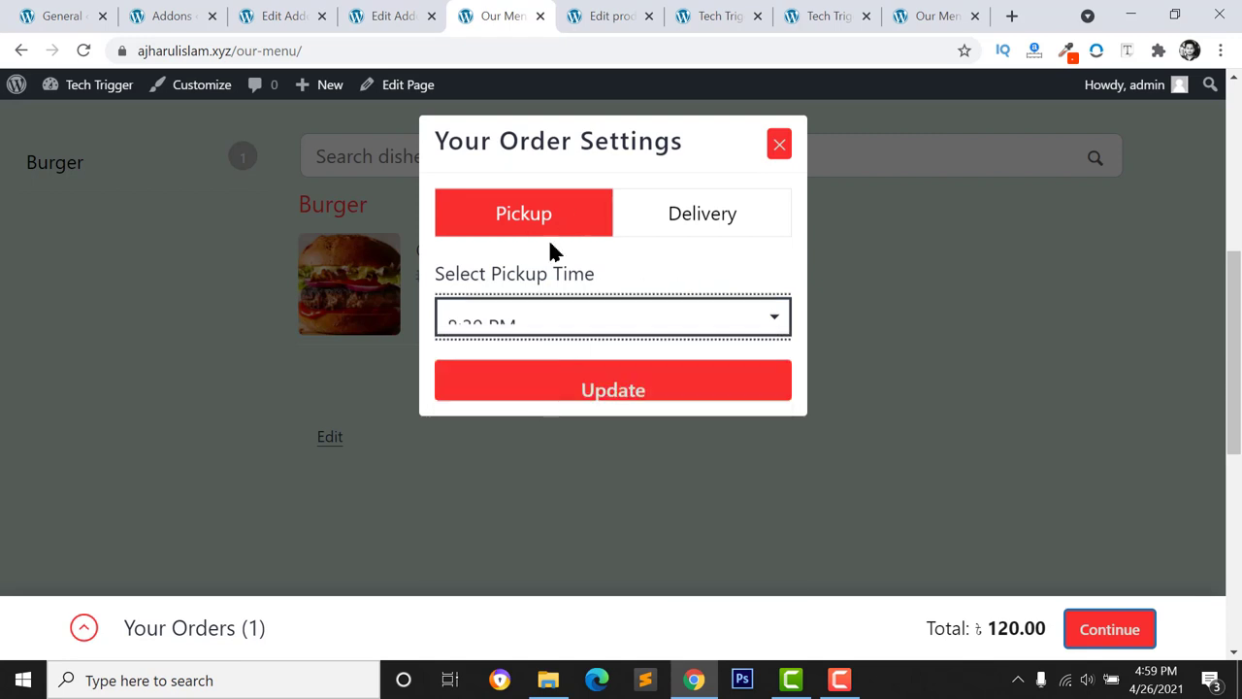
left_click(657, 215)
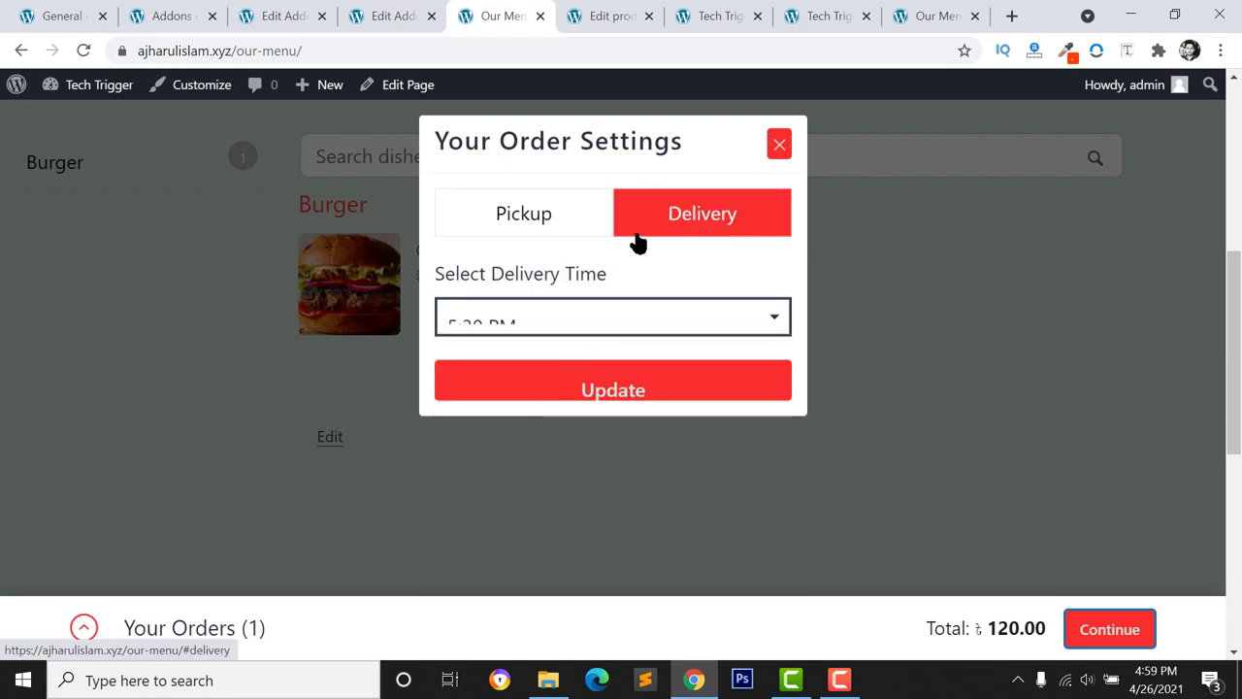
left_click(532, 328)
left_click(519, 508)
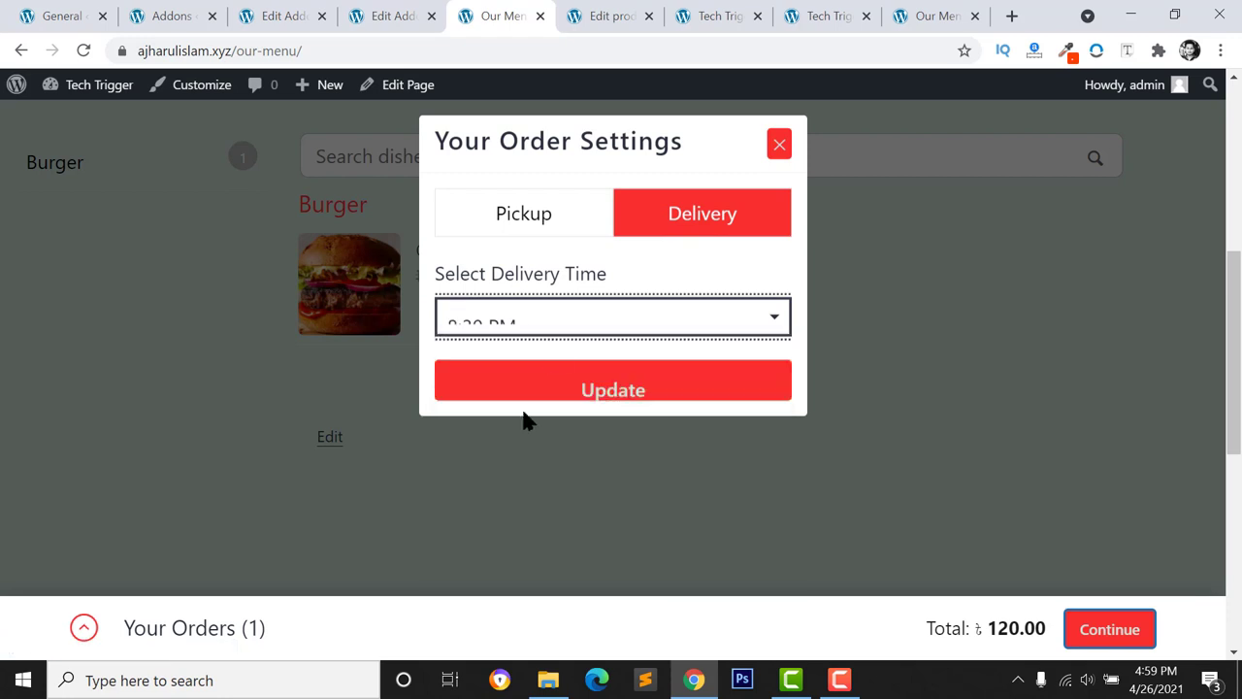
left_click(521, 230)
left_click(676, 216)
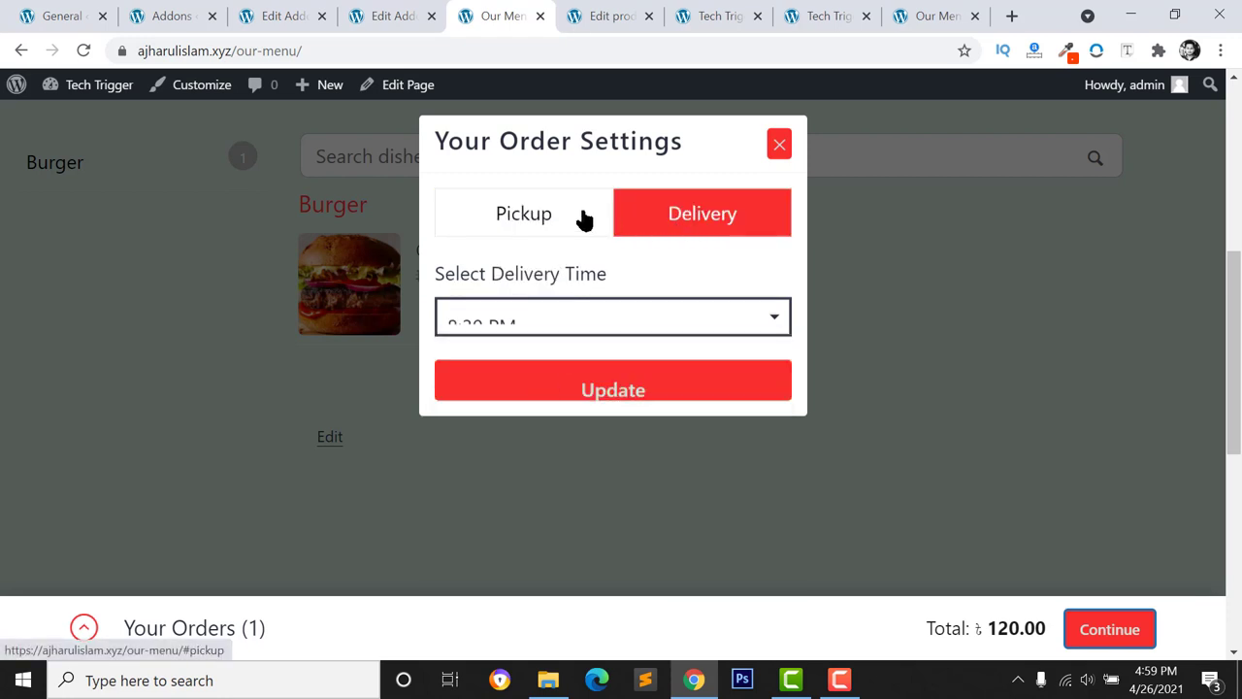
left_click(675, 335)
left_click(541, 489)
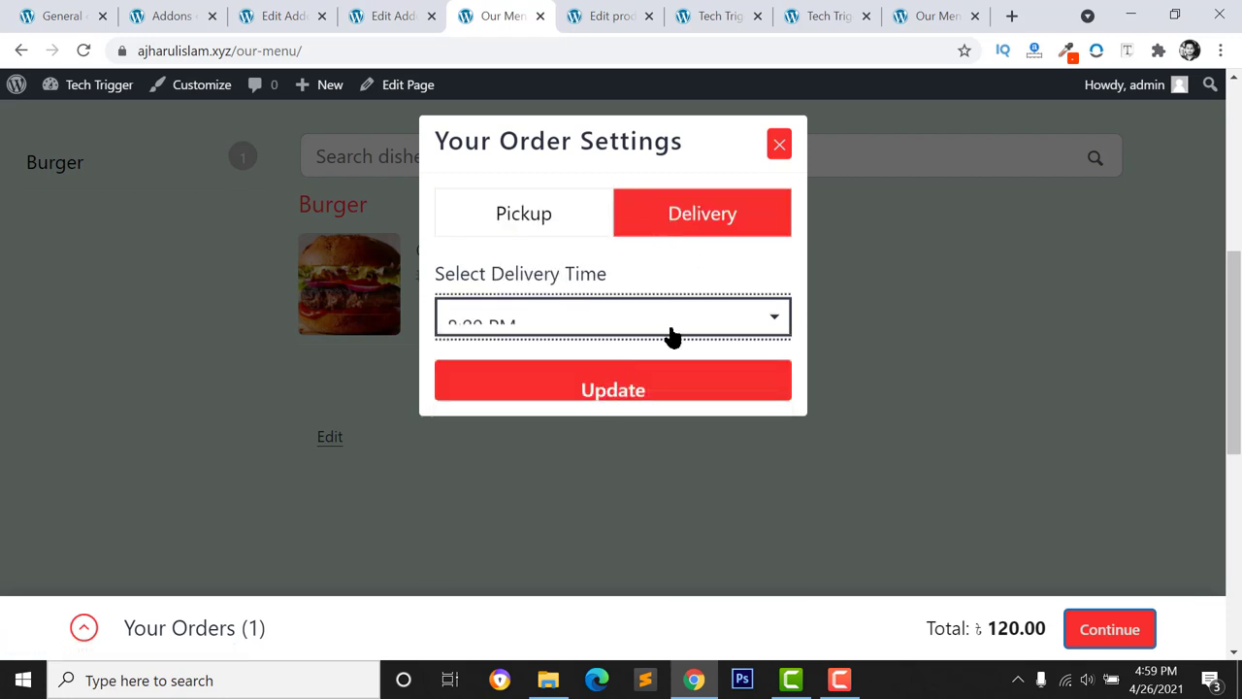
left_click(779, 146)
Compare the header of the site's Our Menu page with the demo site's home page design
scroll(493, 368, "up", 2)
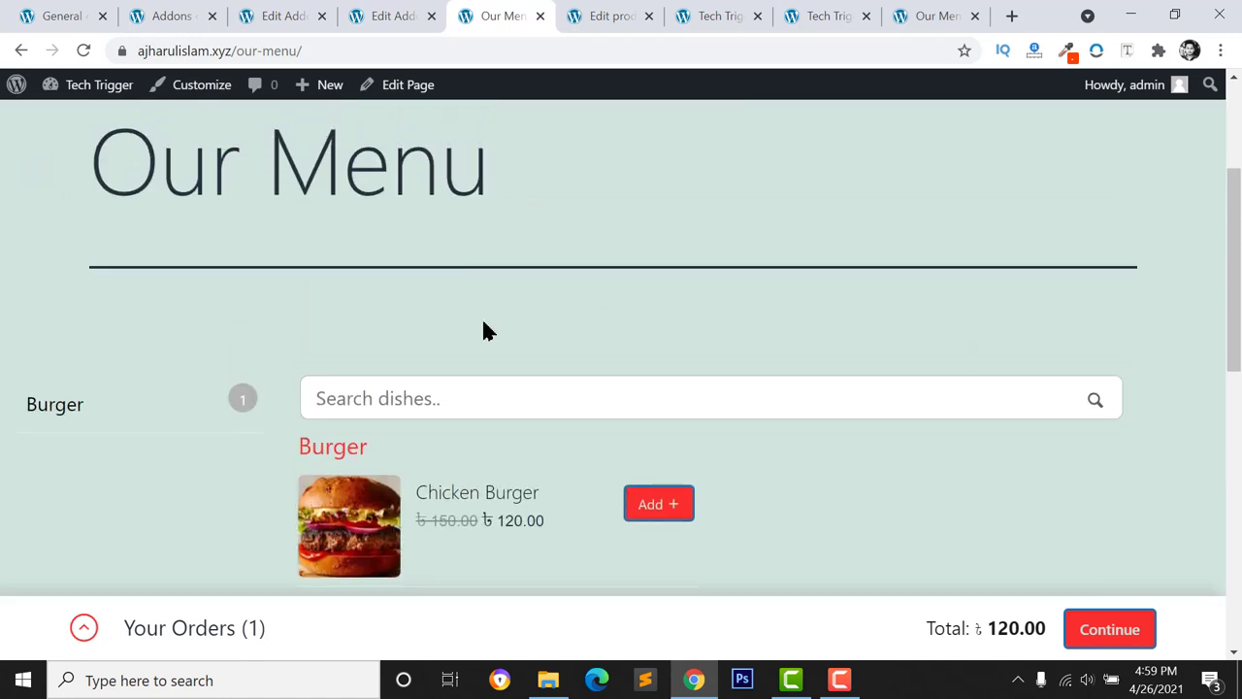
scroll(788, 253, "up", 2)
scroll(376, 438, "up", 1)
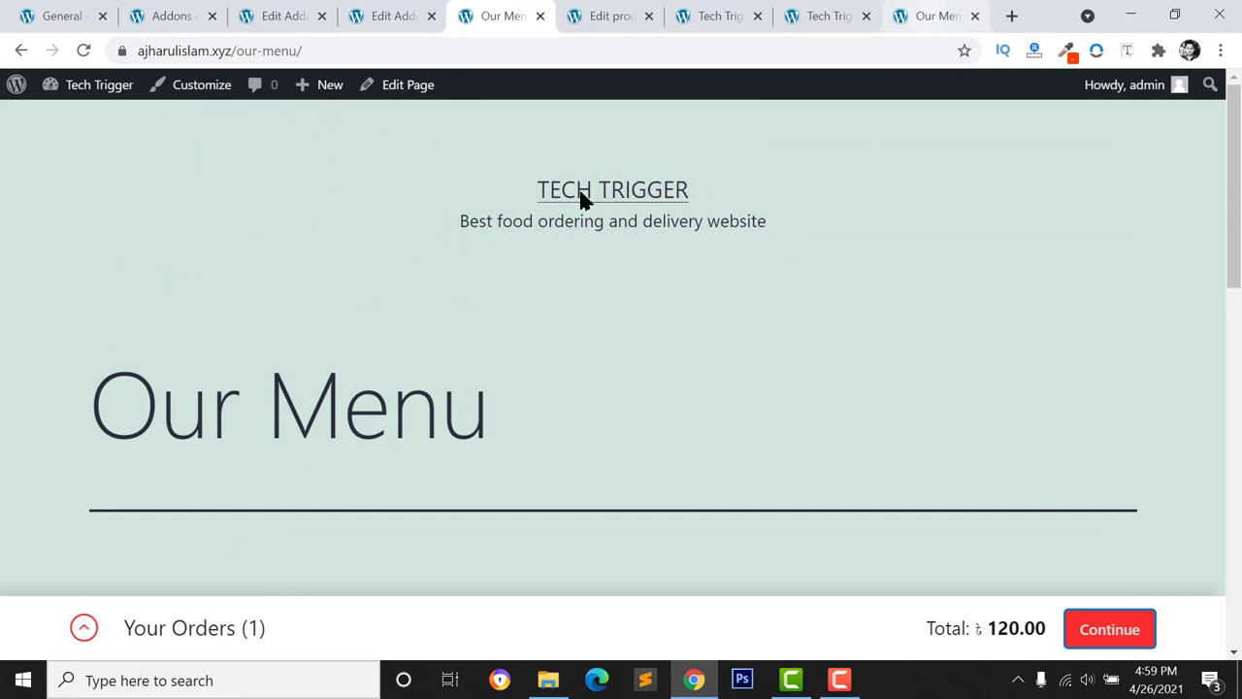
left_click(827, 14)
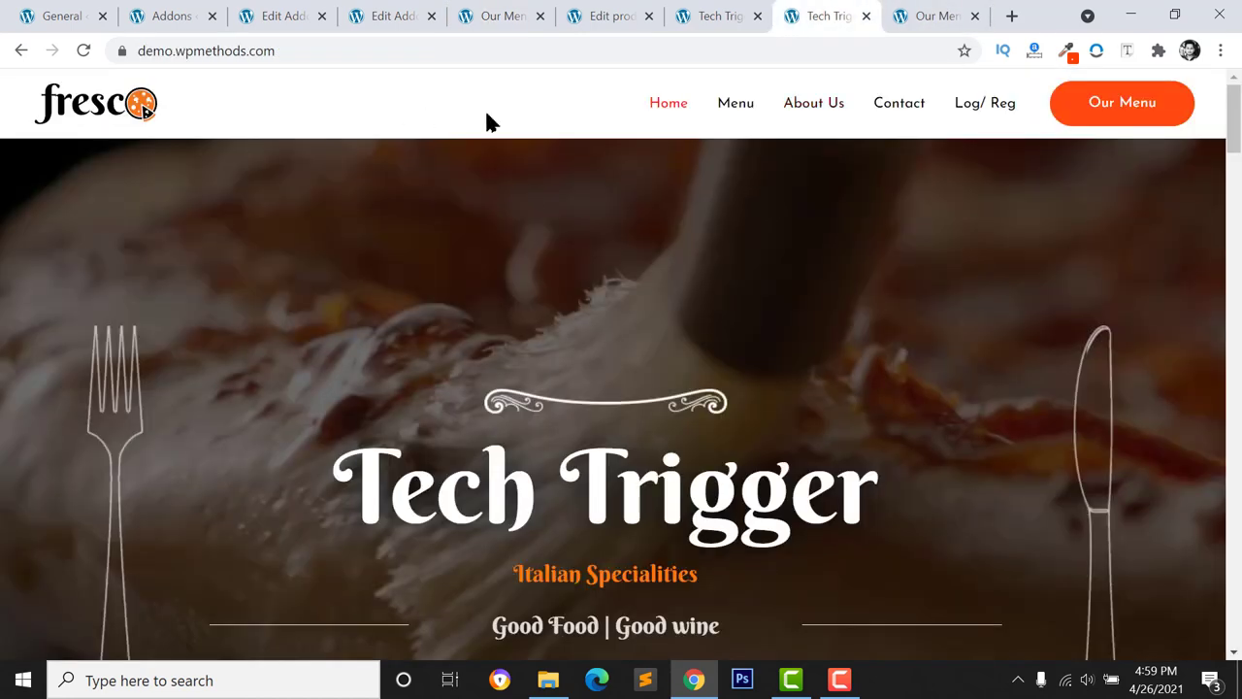
scroll(930, 230, "down", 5)
Search for the Astra theme in the WordPress admin's theme library, install it and activate it
left_click(277, 11)
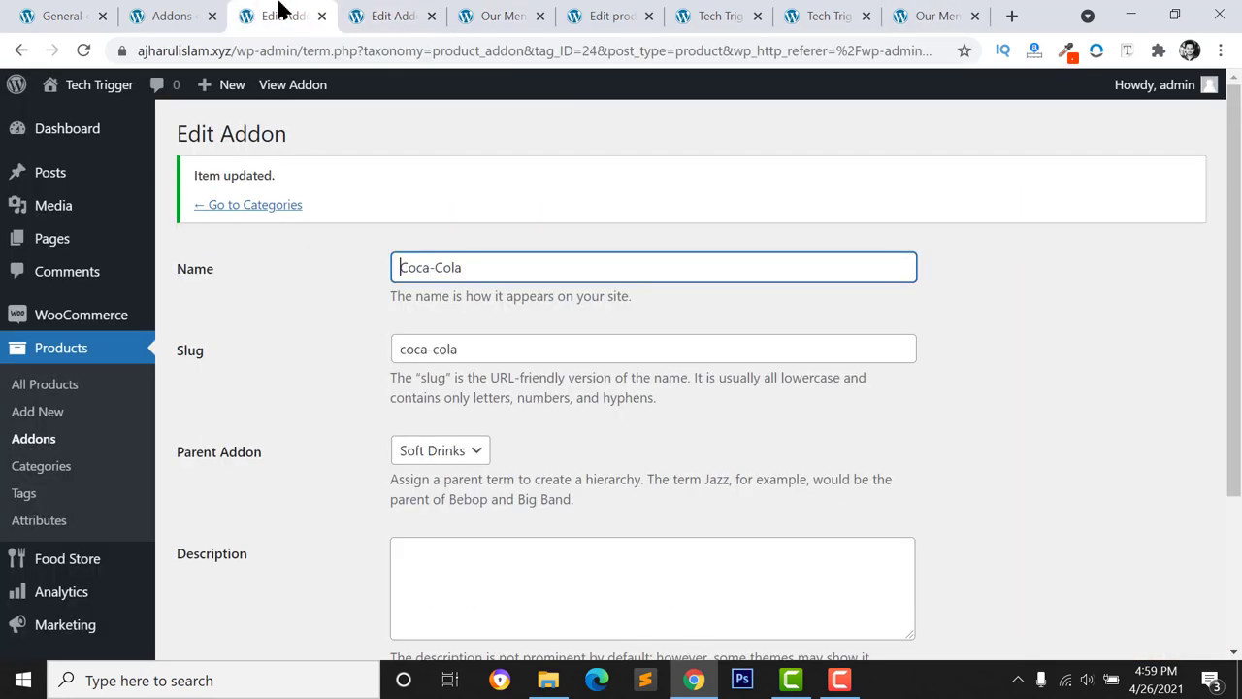
left_click(167, 8)
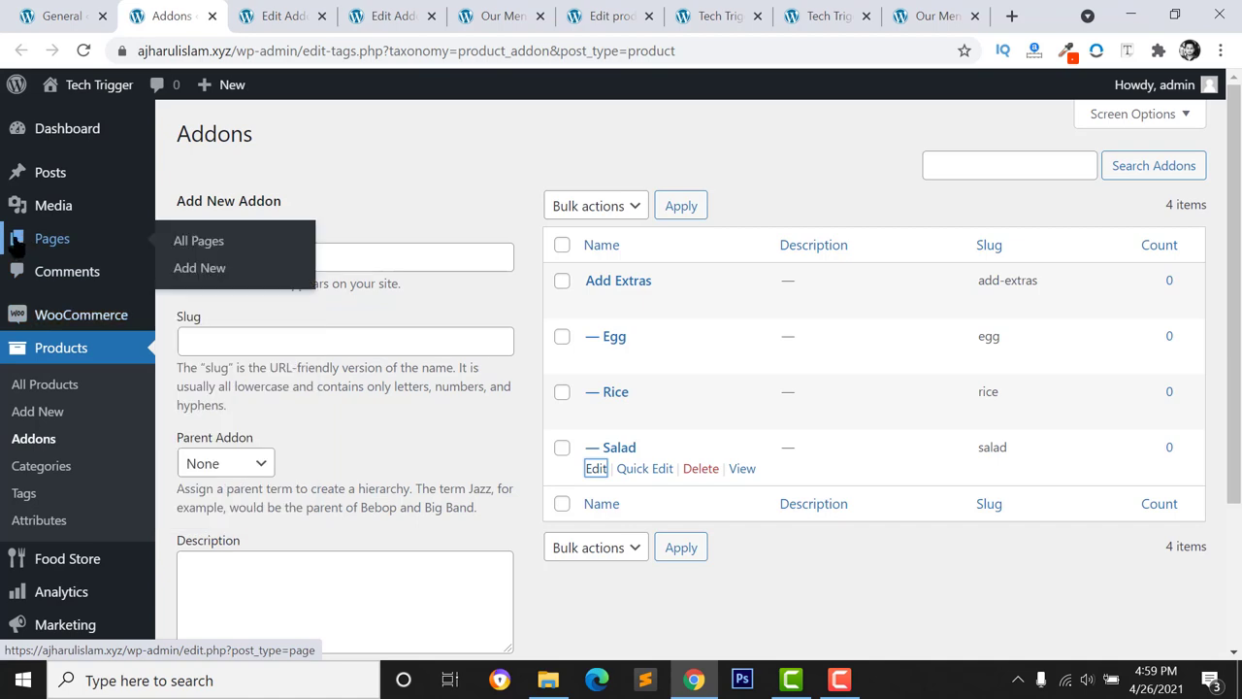
scroll(72, 361, "down", 1)
scroll(73, 361, "down", 3)
mouse_move(70, 468)
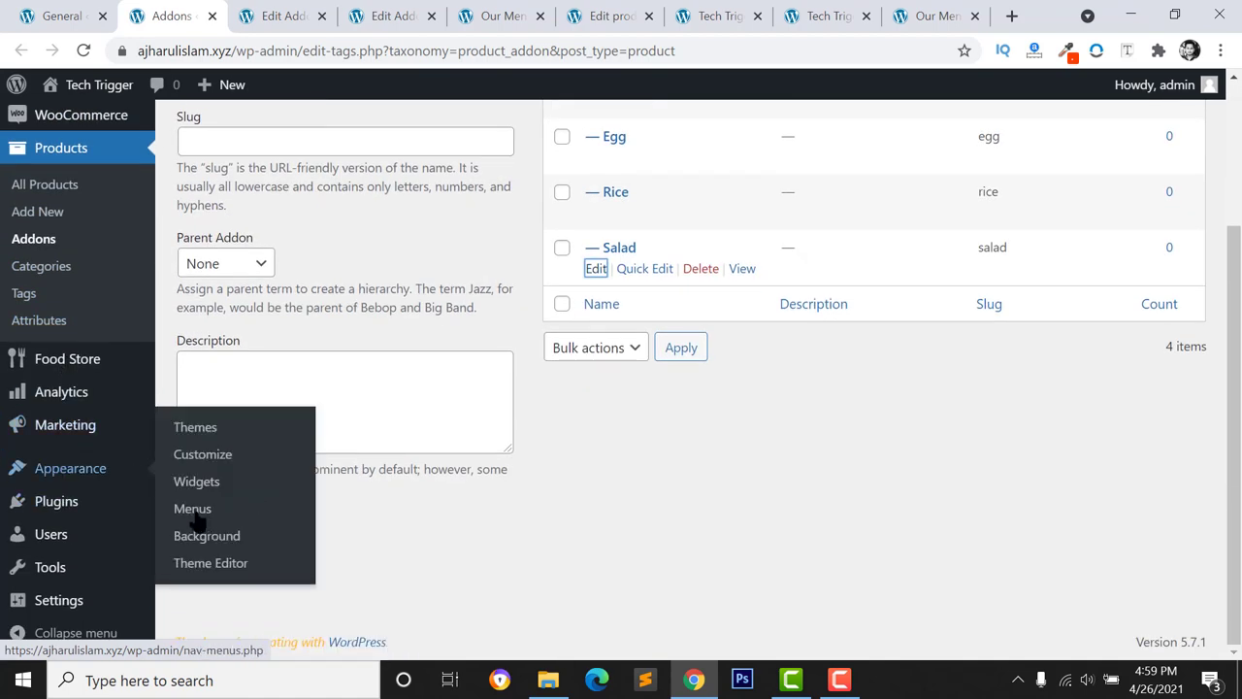
left_click(194, 428)
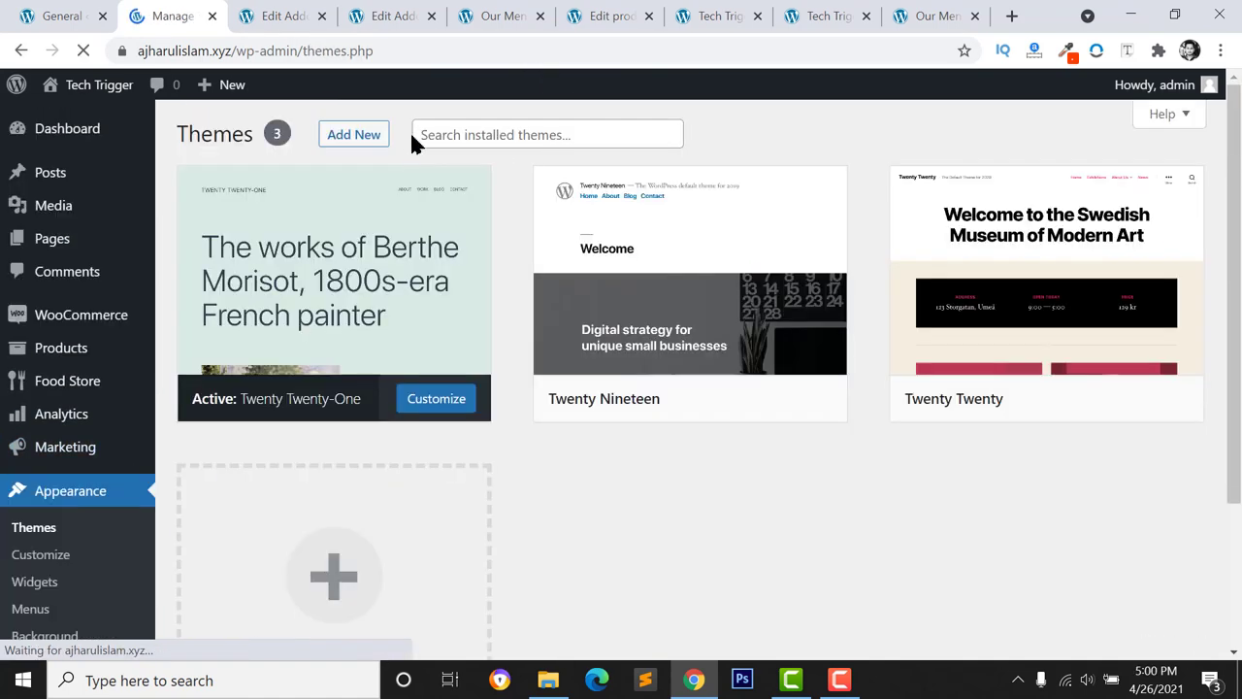
left_click(350, 135)
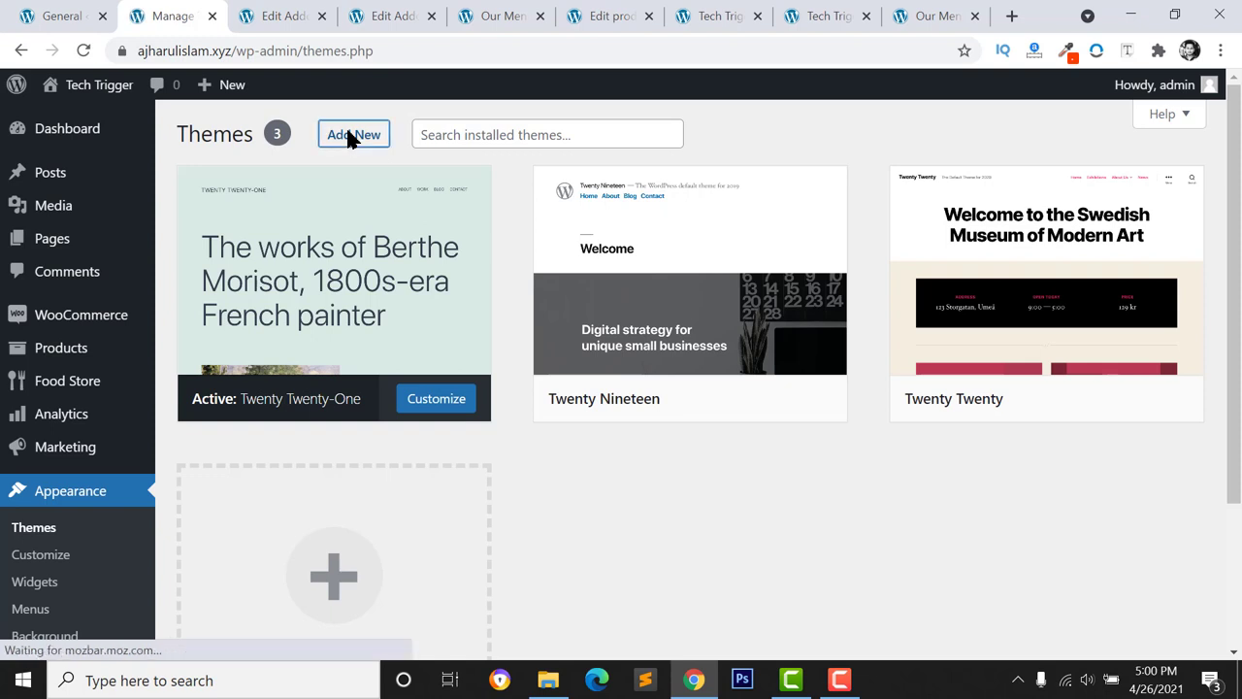
left_click(1021, 188)
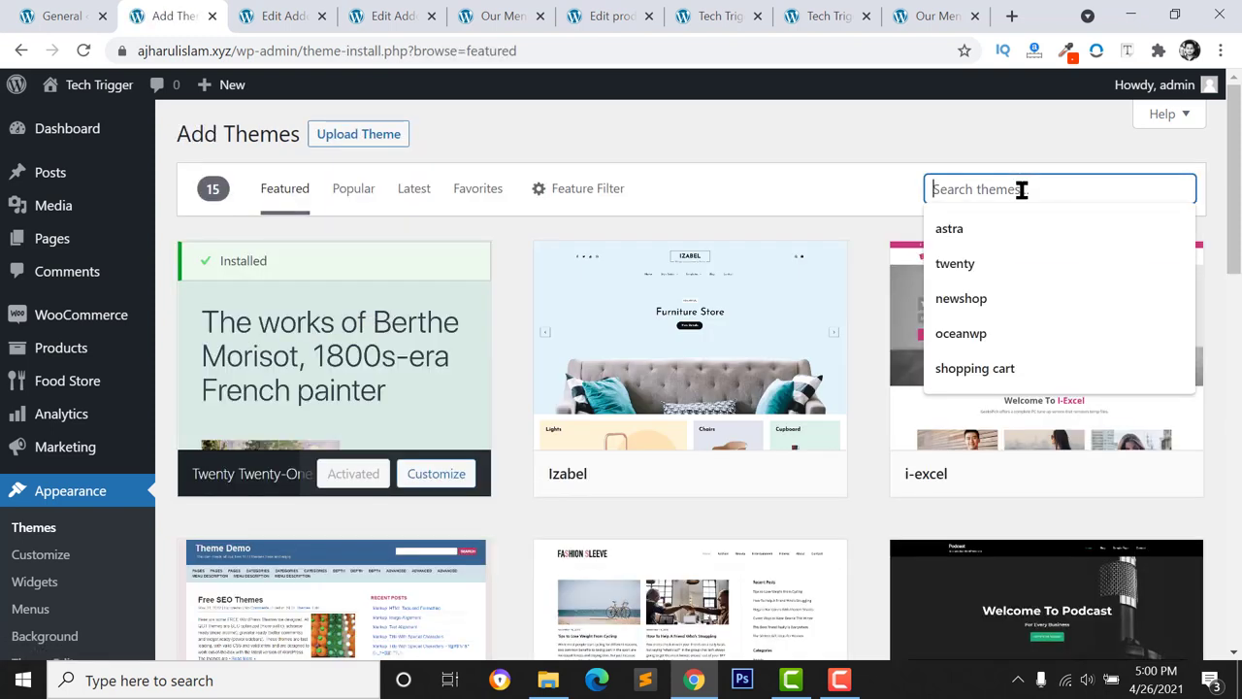
type("astra")
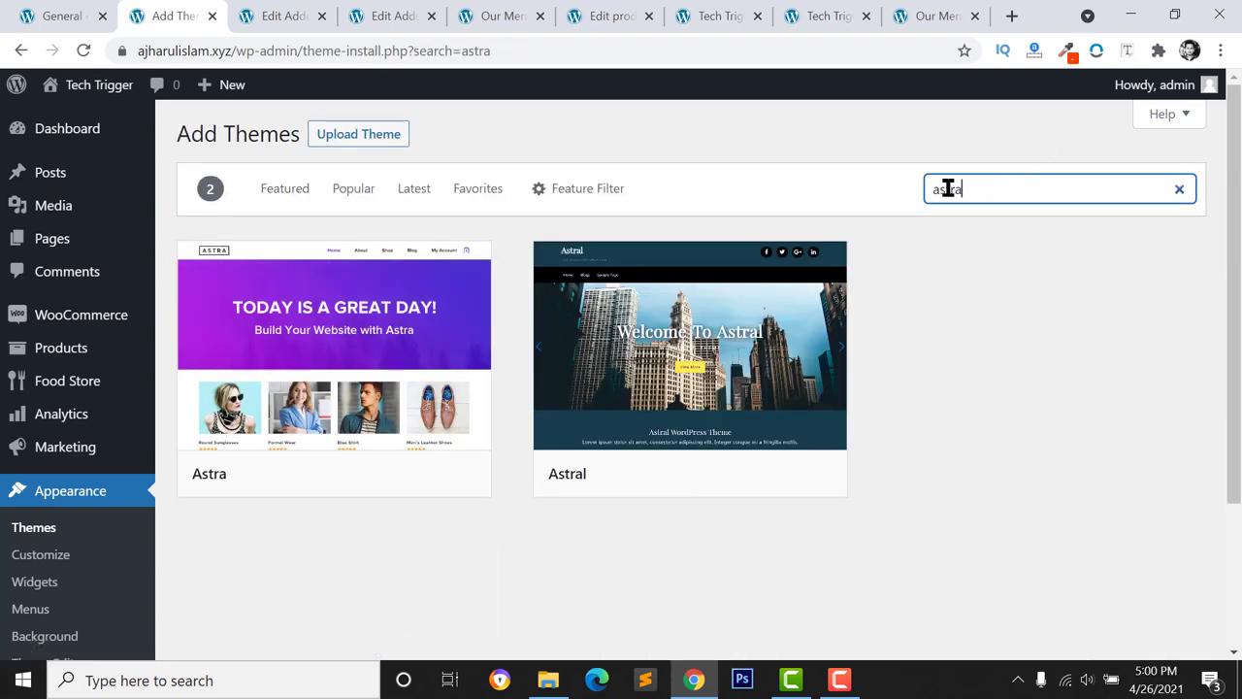
left_click(377, 474)
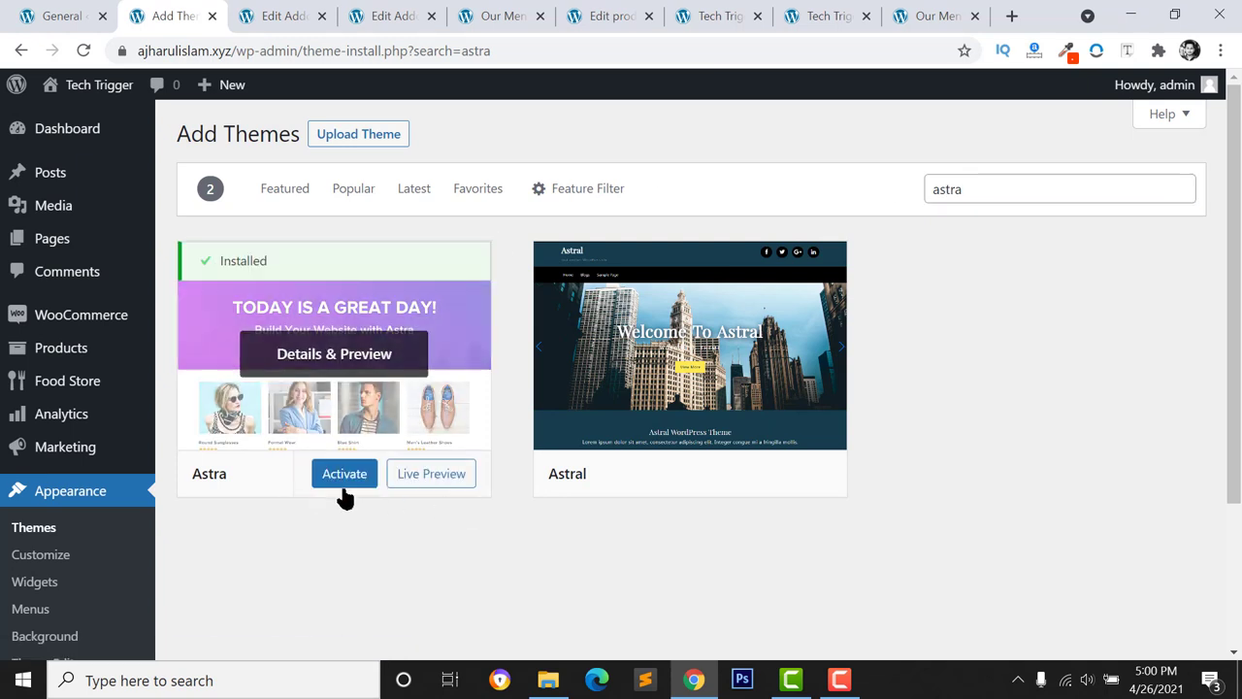
left_click(338, 482)
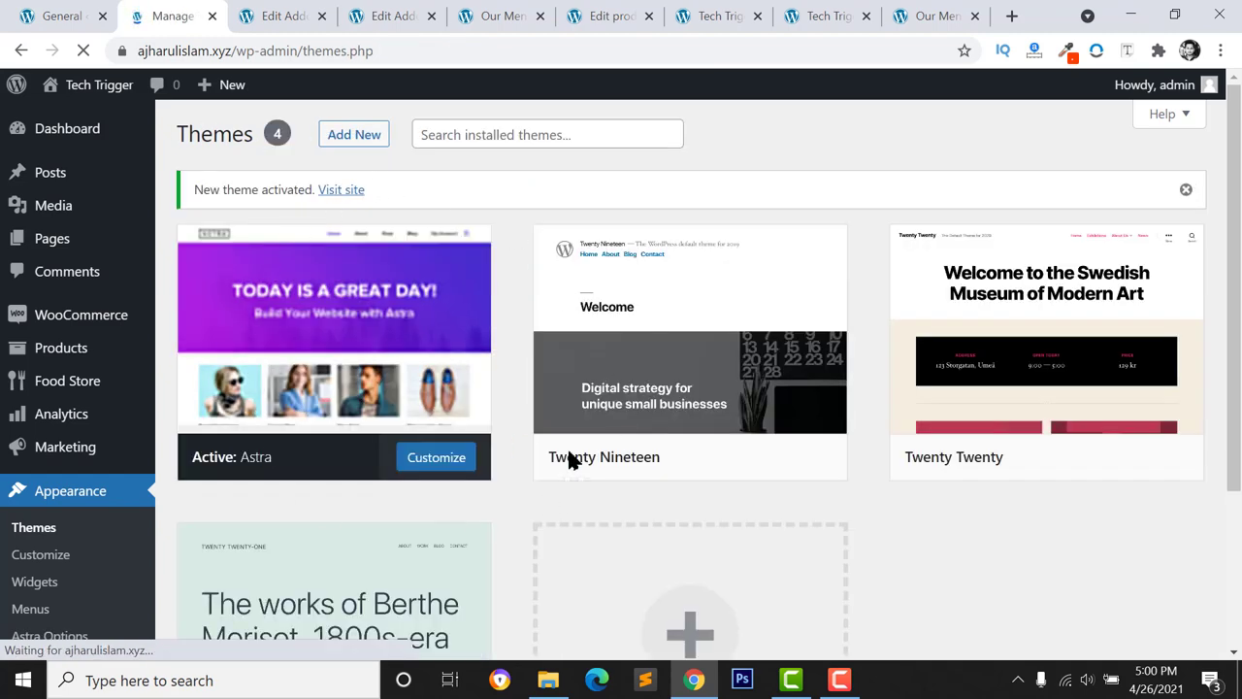
Delete the unused Twenty Nineteen, Twenty Twenty and Twenty Twenty-One themes
scroll(528, 441, "down", 2)
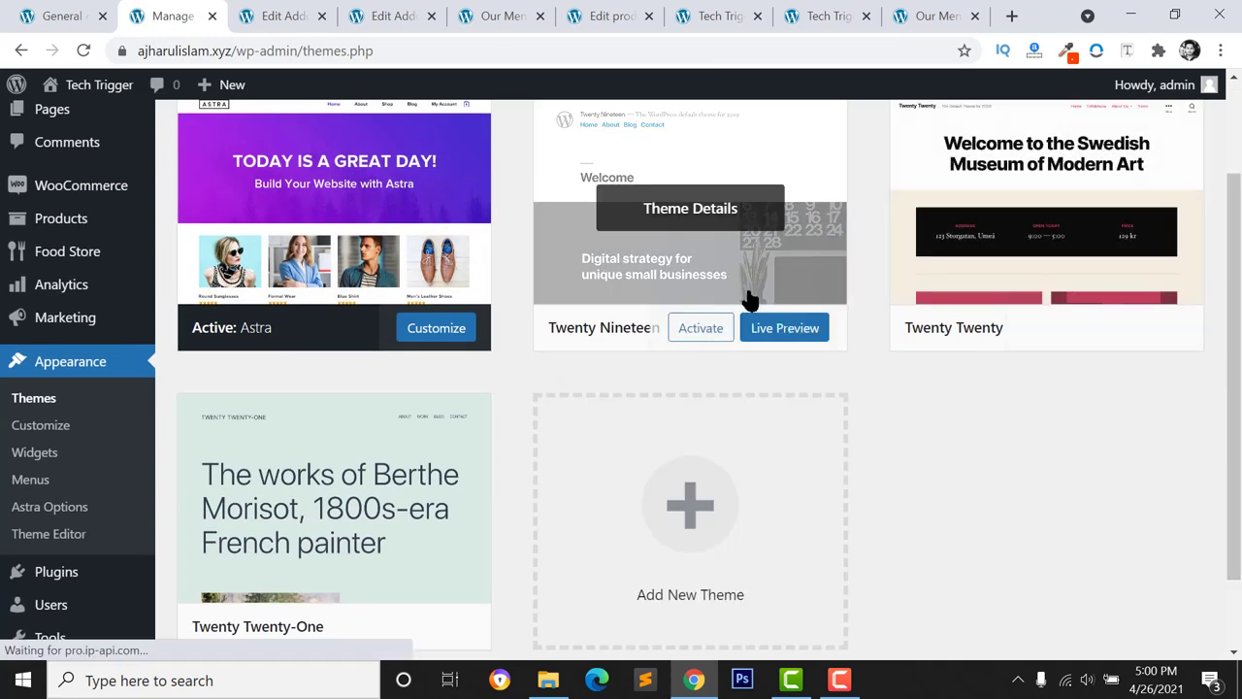
left_click(776, 268)
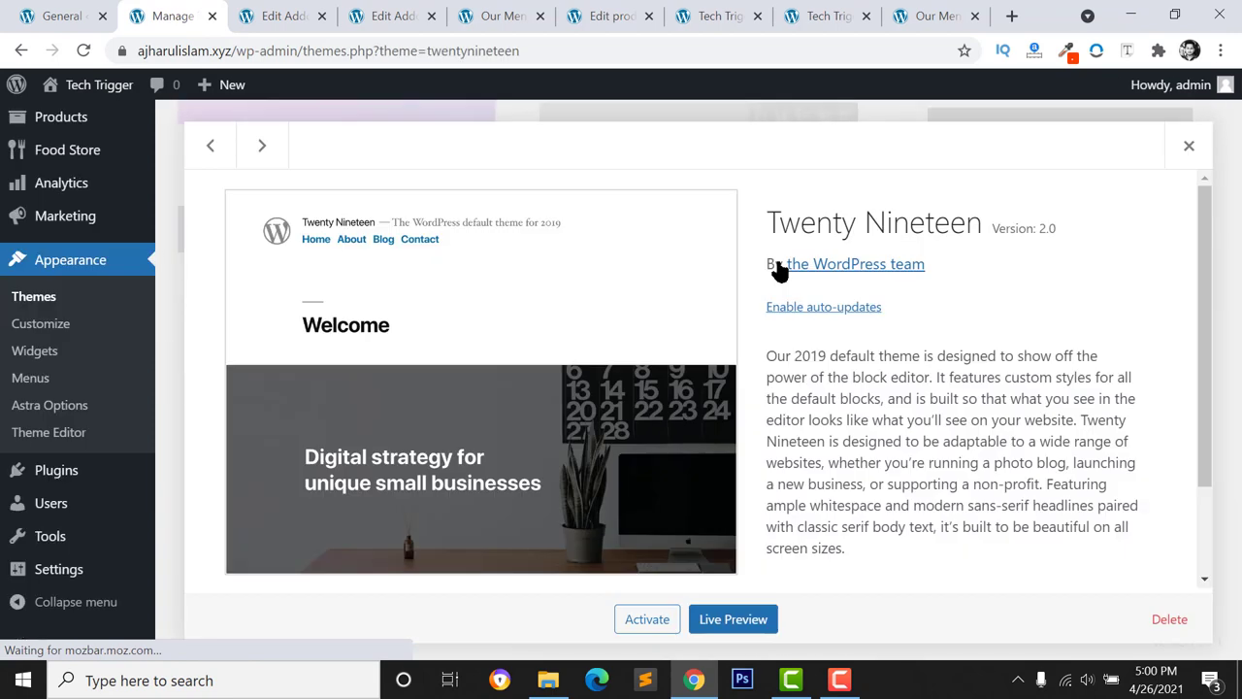
left_click(1164, 613)
left_click(735, 203)
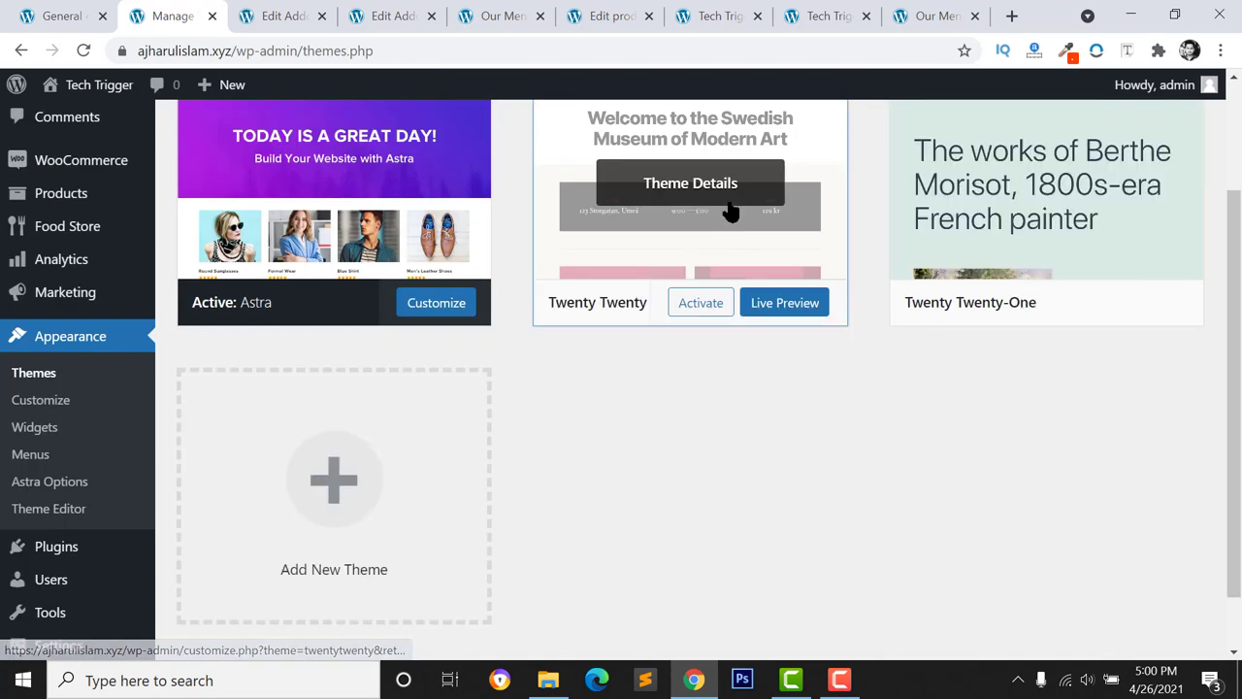
left_click(679, 194)
left_click(1169, 619)
left_click(716, 200)
Review the Astra theme details and reload the site's Our Menu page to check its look with the new theme
scroll(879, 444, "up", 2)
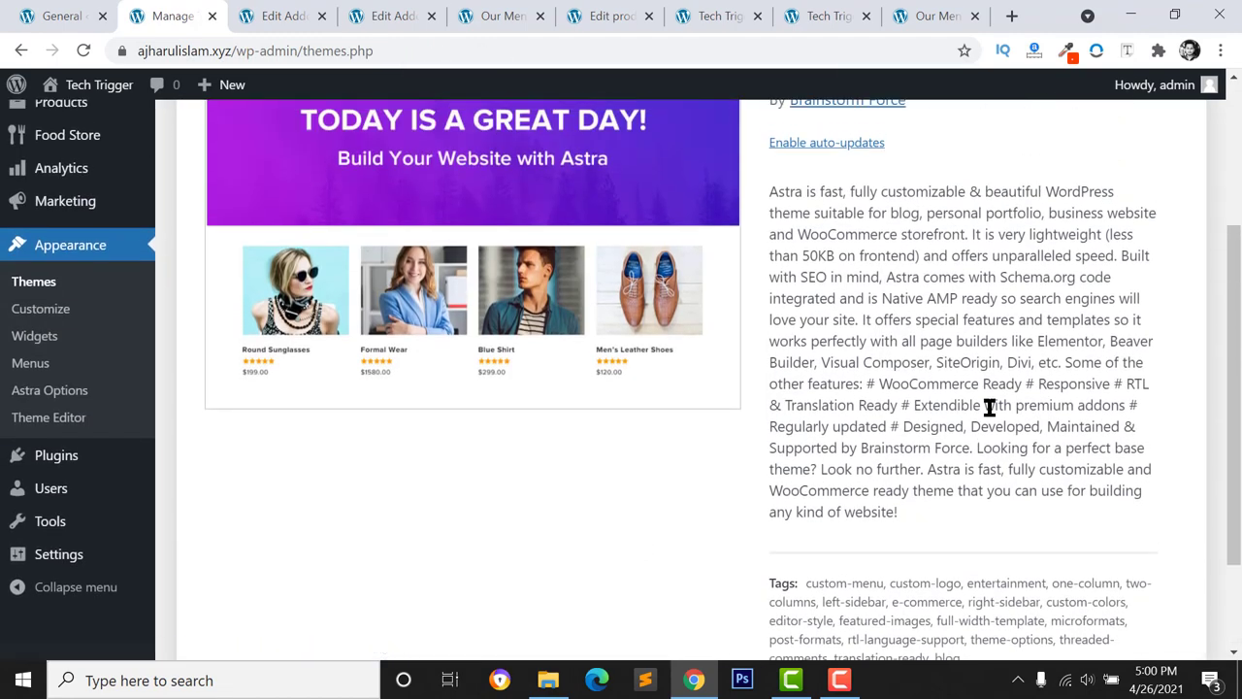
scroll(754, 222, "up", 2)
scroll(764, 414, "down", 5)
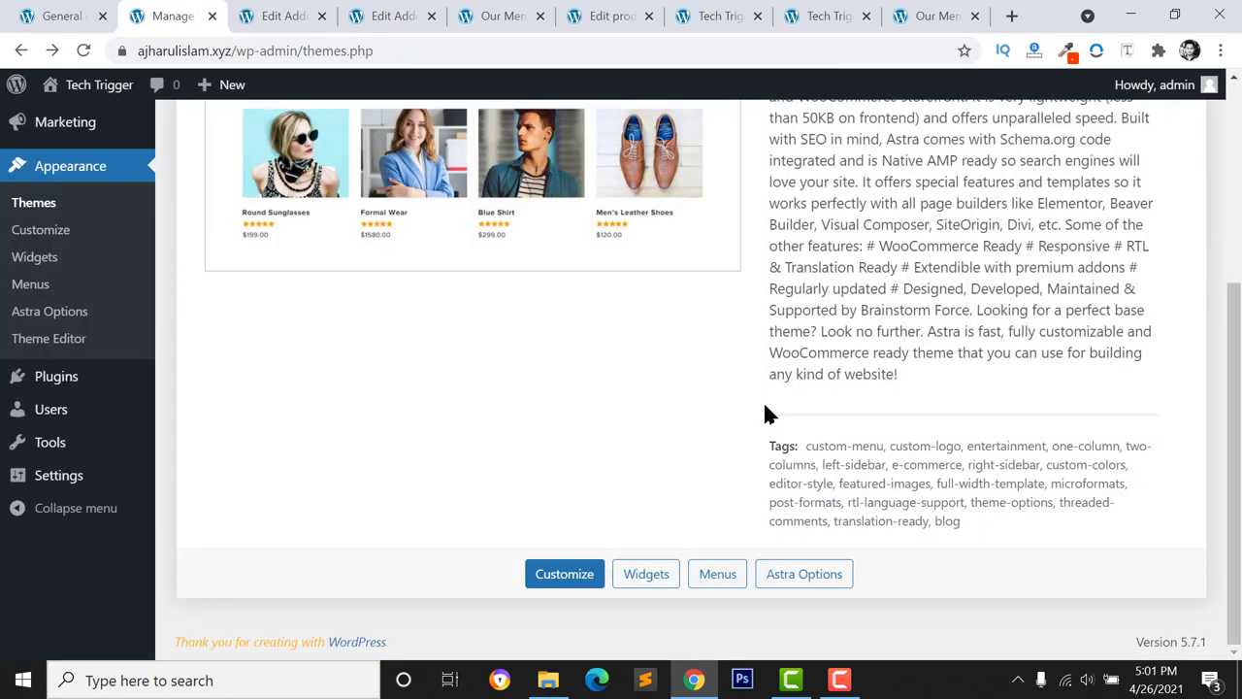
scroll(765, 414, "up", 3)
left_click(477, 19)
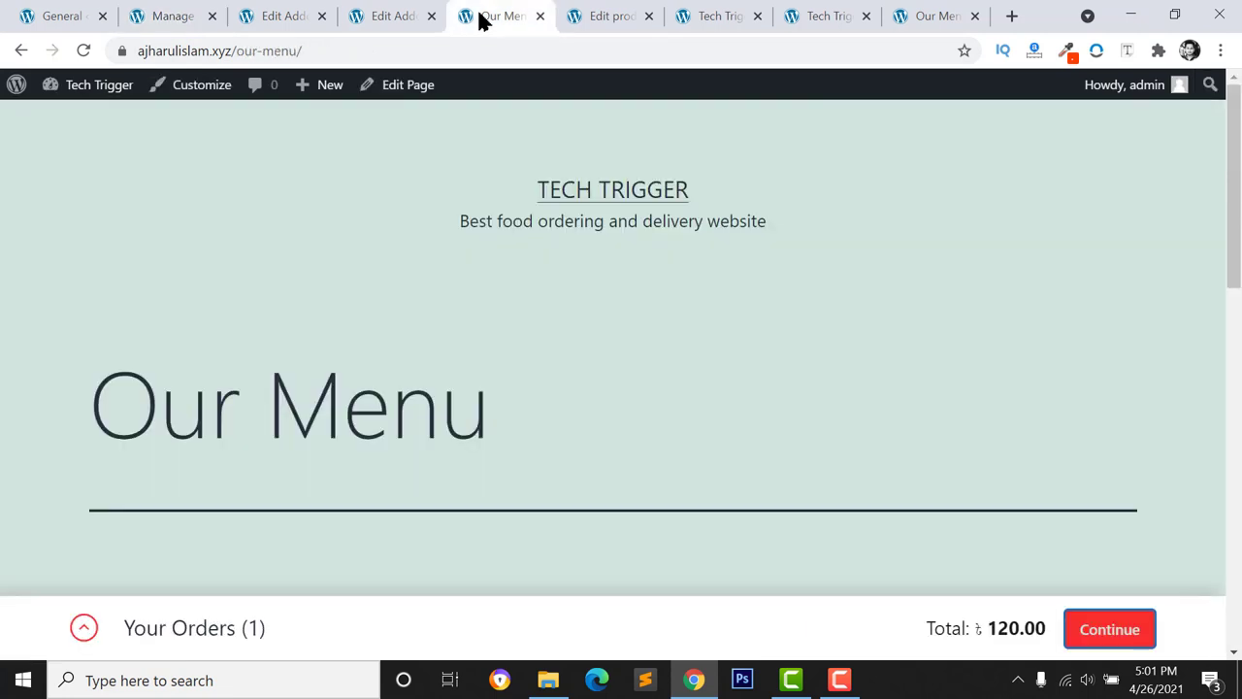
scroll(610, 219, "down", 2)
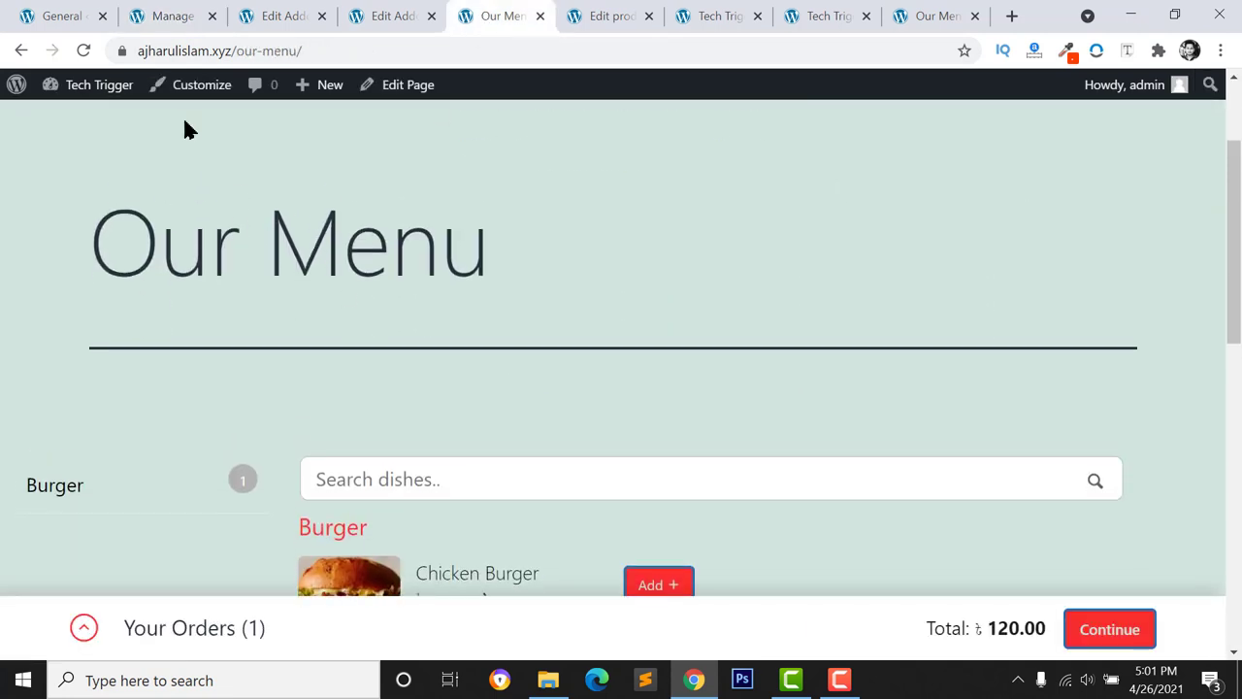
left_click(84, 51)
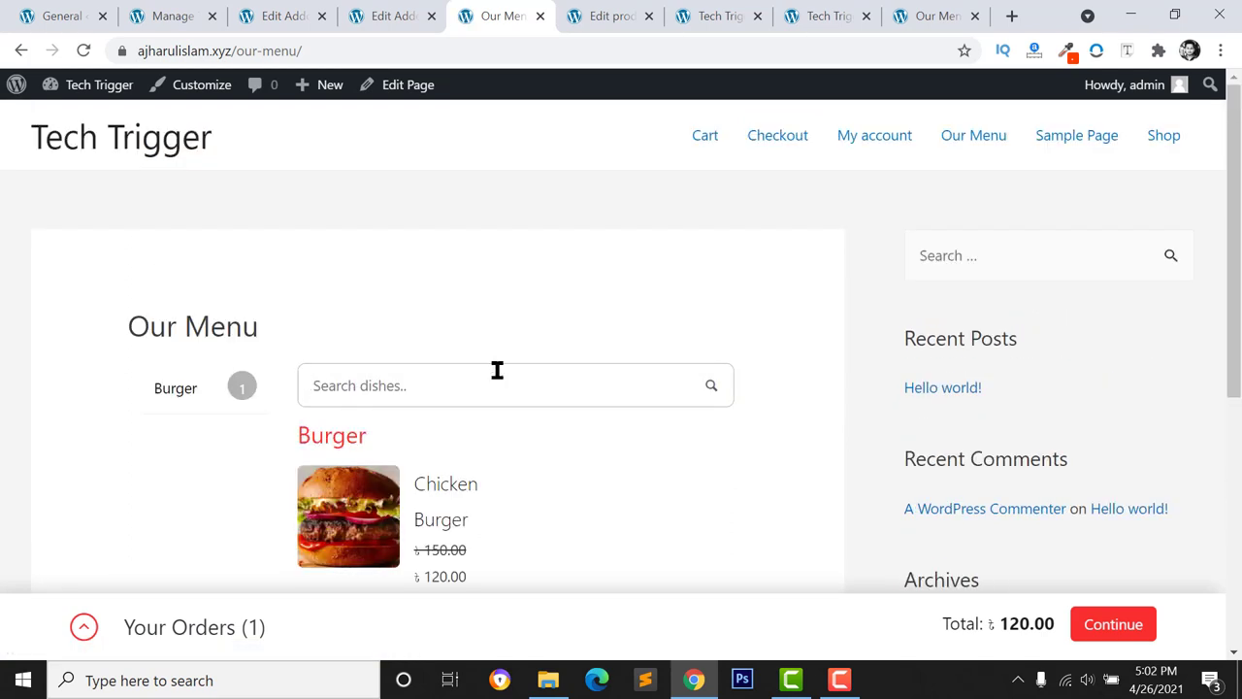
Install the starter template importer plugin from the Astra Options and choose Elementor as the page builder
left_click(269, 13)
left_click(151, 17)
left_click(91, 15)
left_click(191, 21)
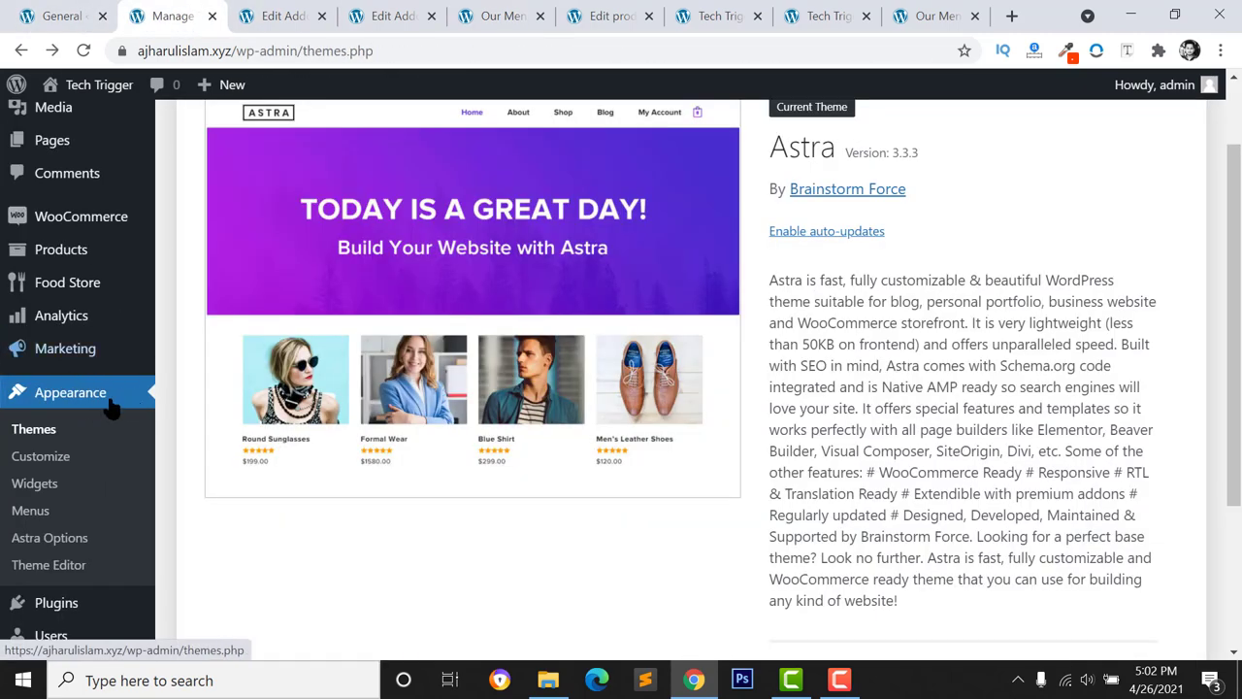
left_click(69, 549)
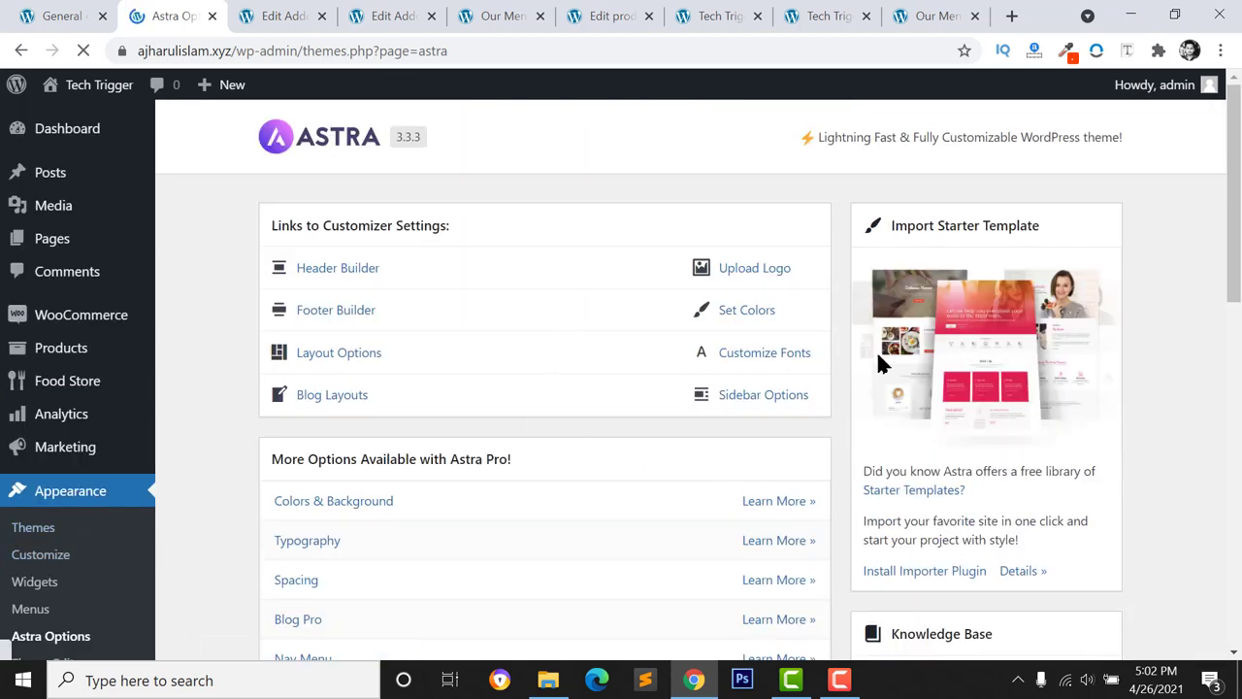
scroll(915, 573, "down", 2)
left_click(919, 445)
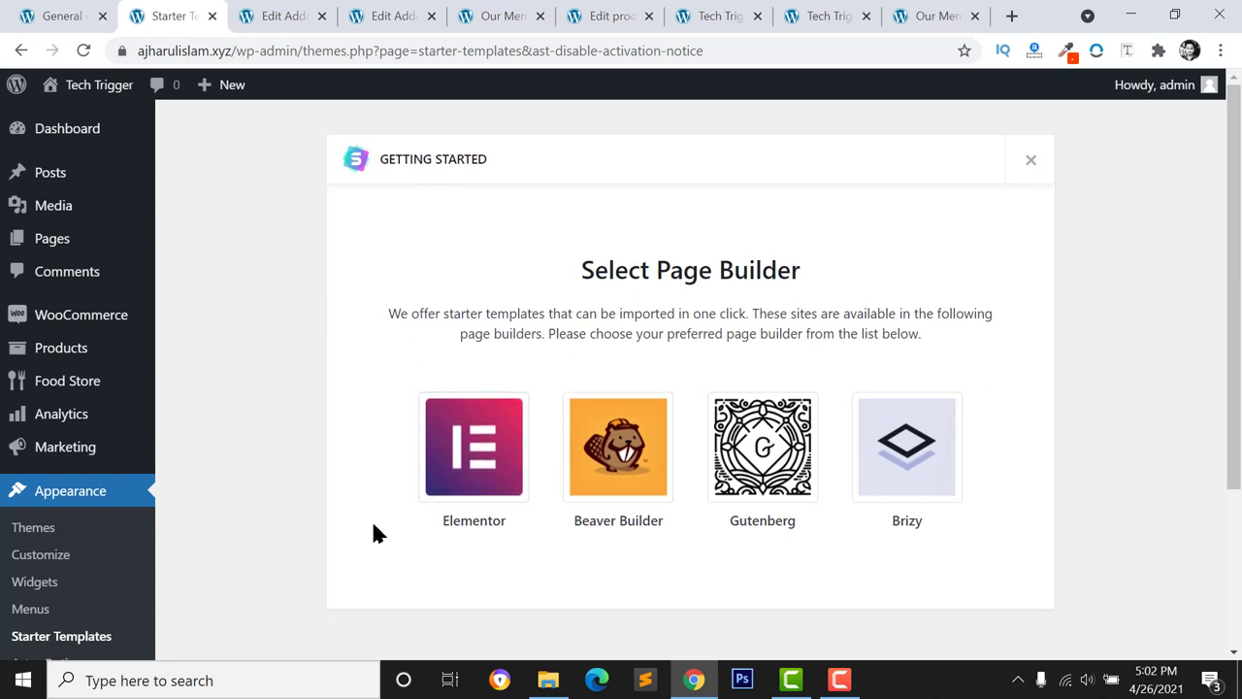
left_click(476, 456)
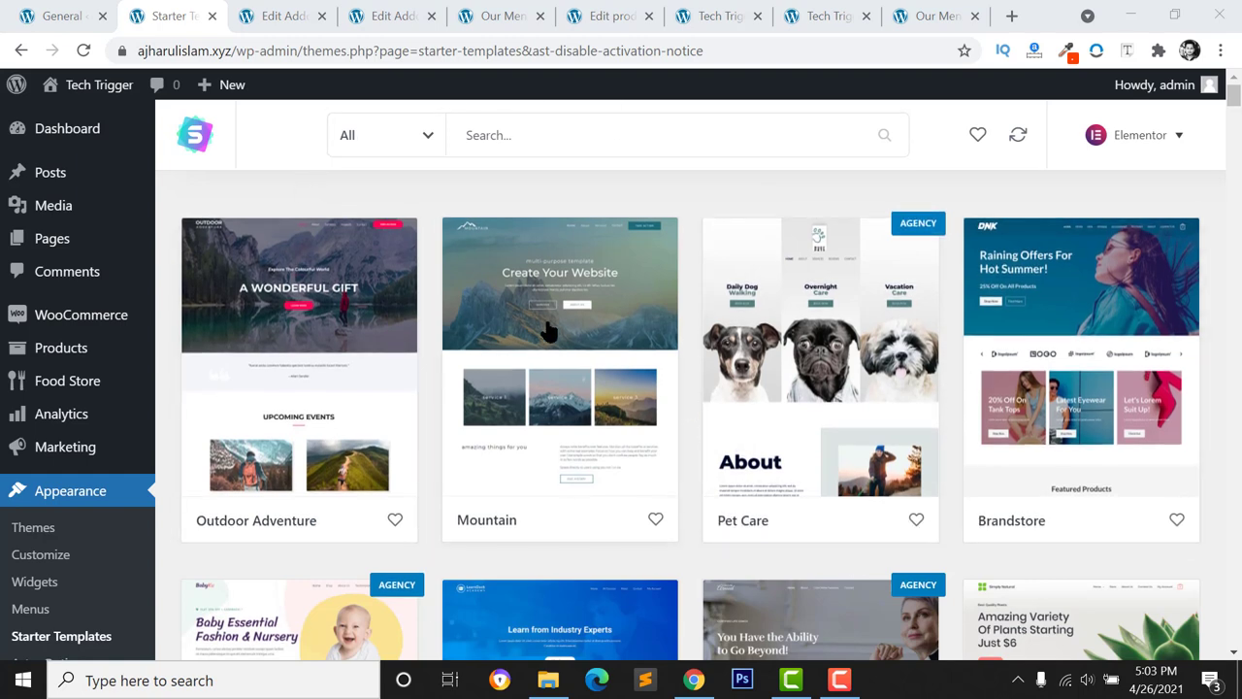
Filter the starter templates to free ones, search for "food" and open the Italian Restaurant template
left_click(394, 135)
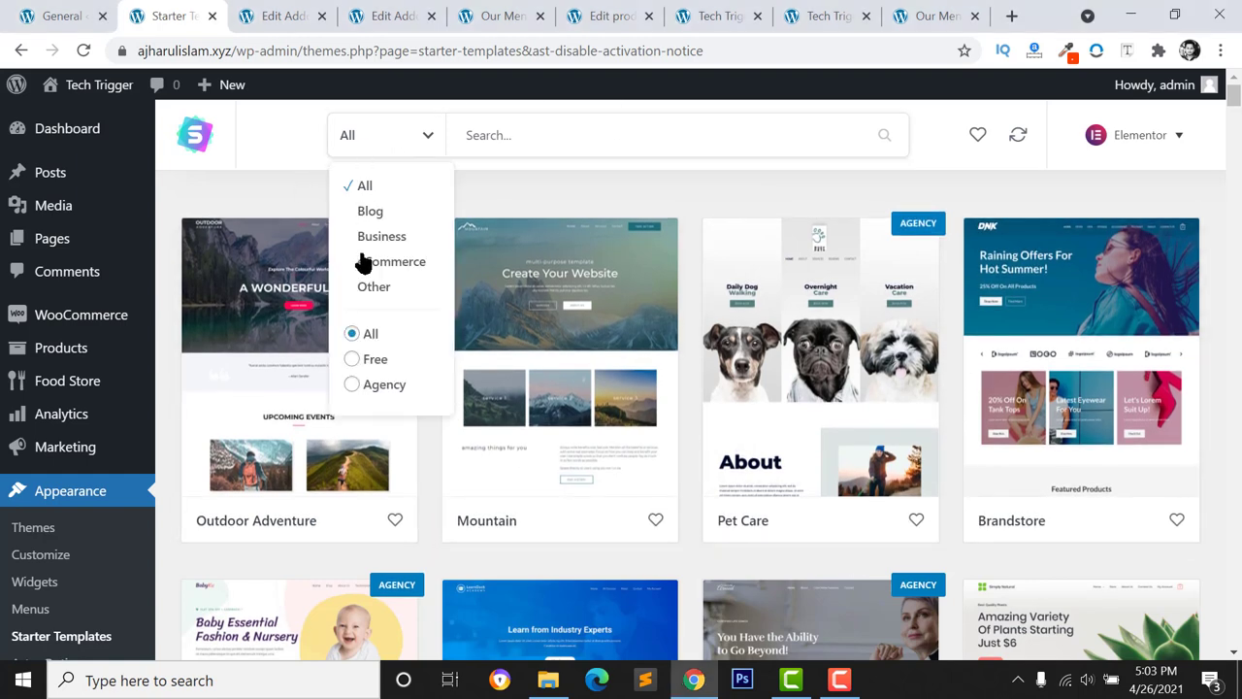
left_click(363, 366)
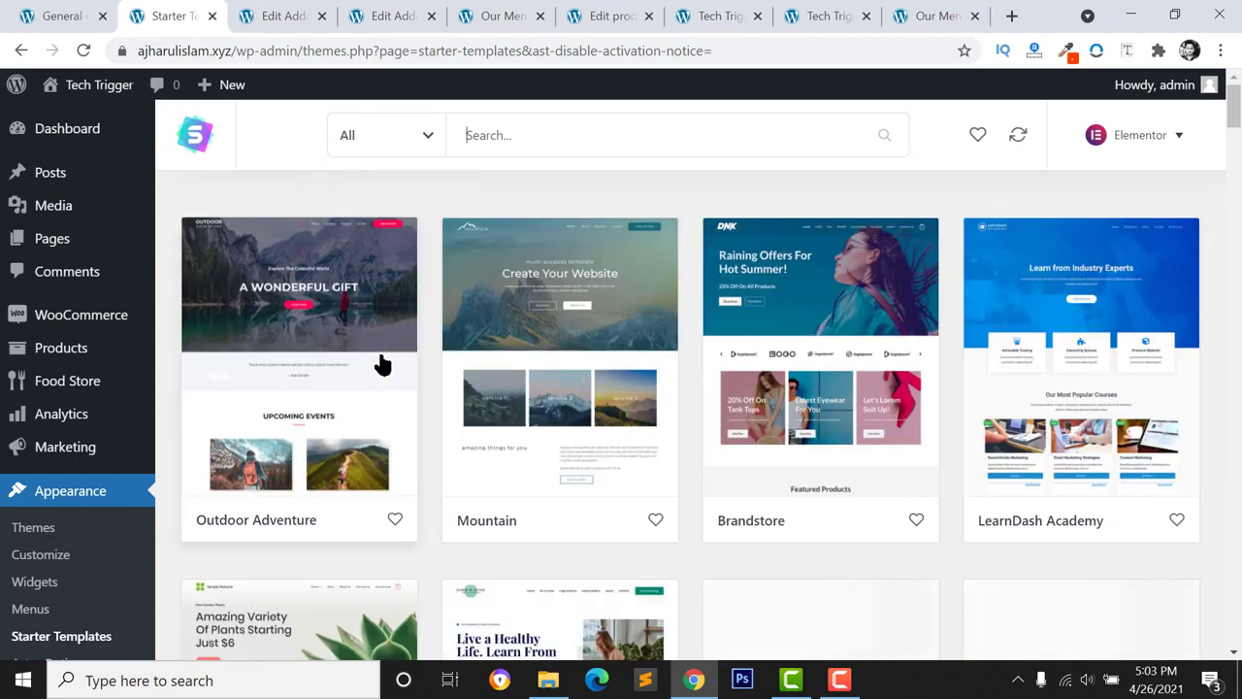
left_click(512, 140)
type("food")
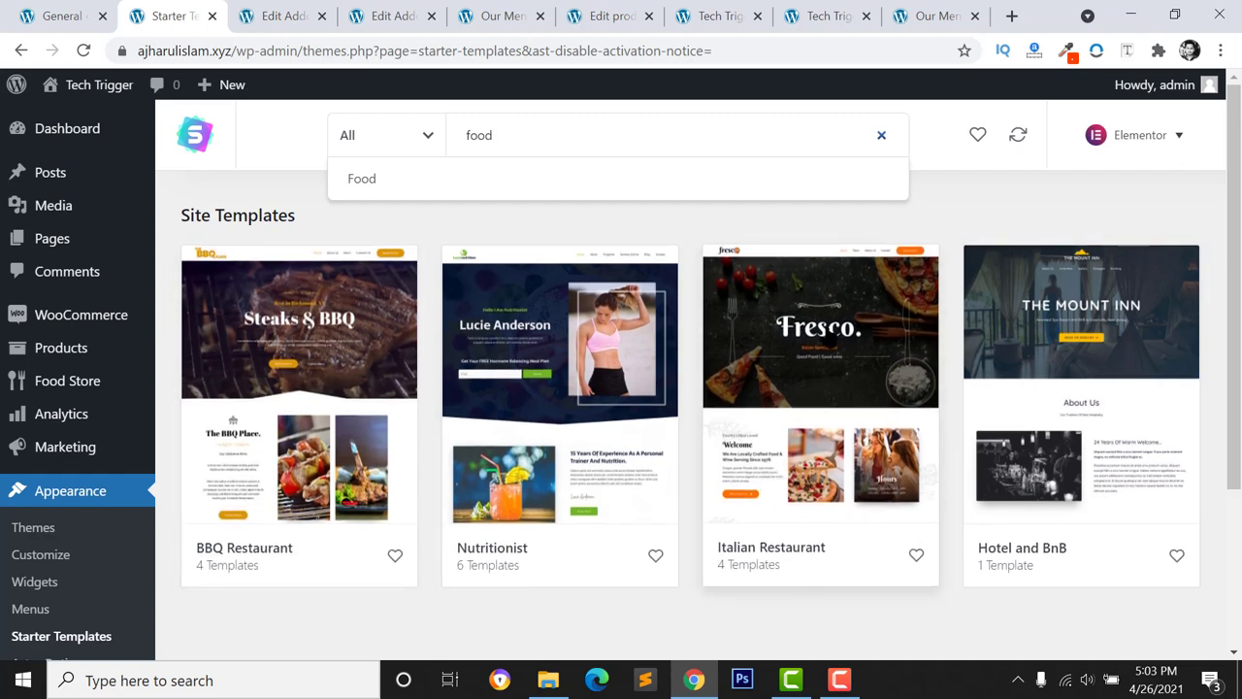
left_click(830, 335)
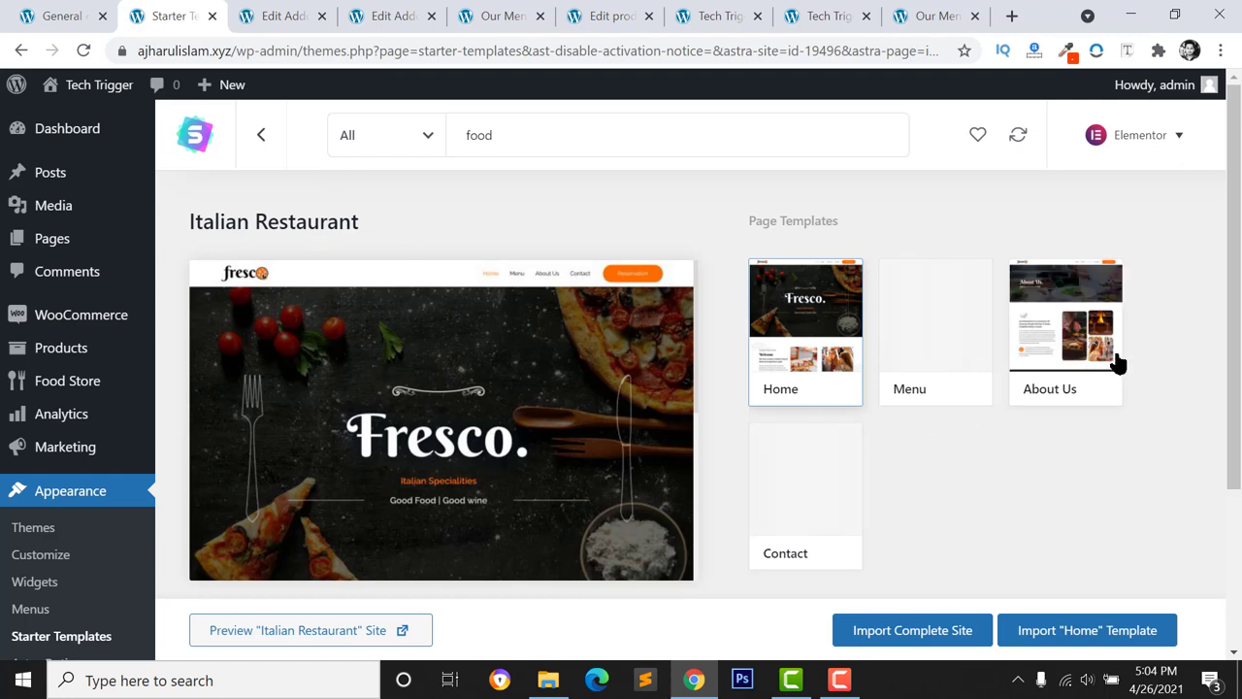
scroll(970, 546, "down", 1)
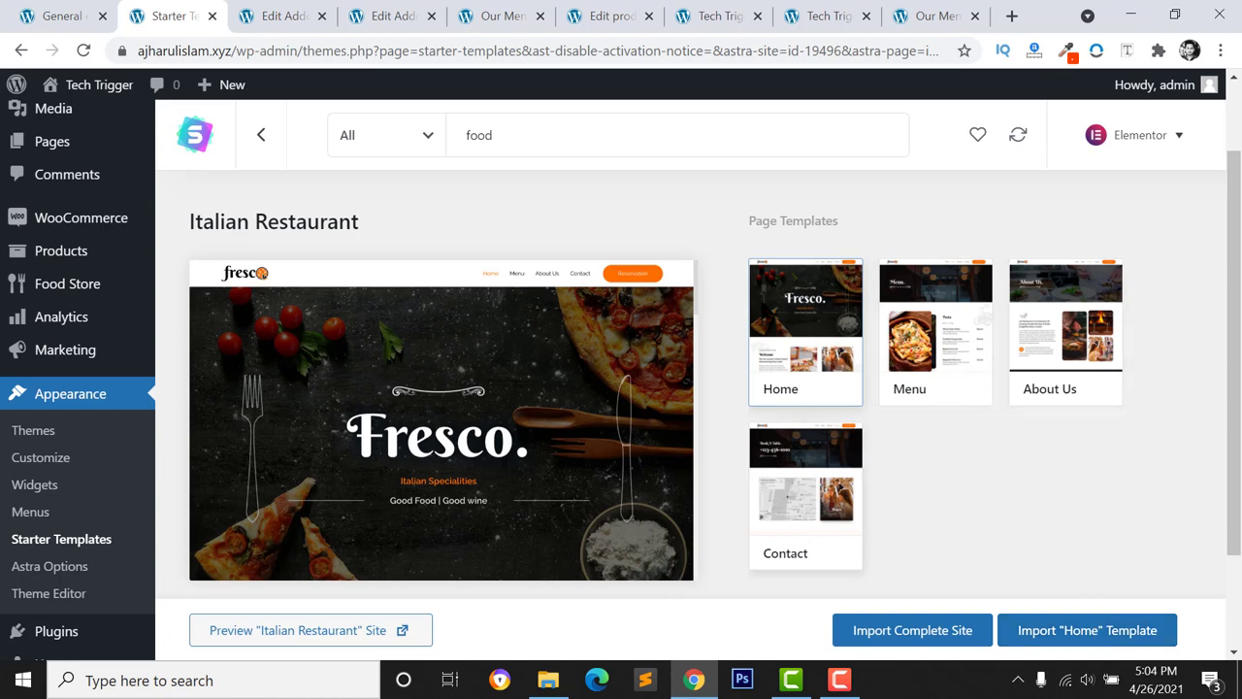
Set up a complete site import of Italian Restaurant as a WordPress Expert building for Myself/My company, keeping all advanced import options enabled
left_click(891, 635)
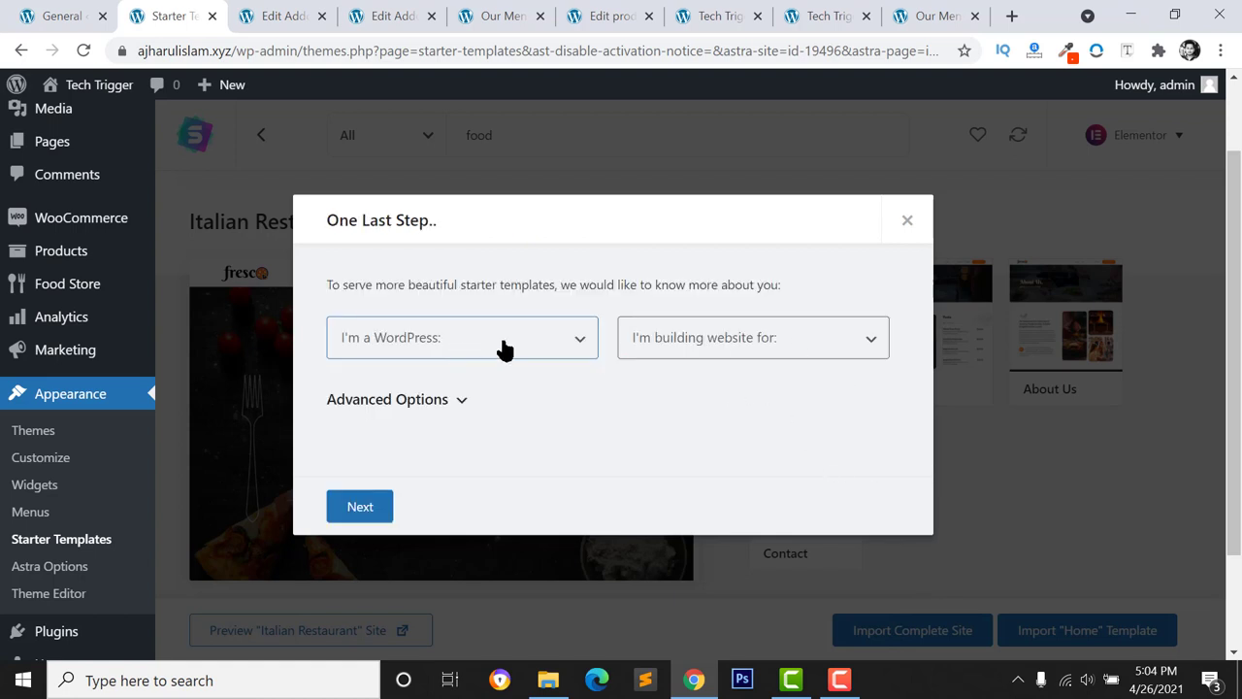
left_click(394, 355)
left_click(417, 361)
left_click(735, 338)
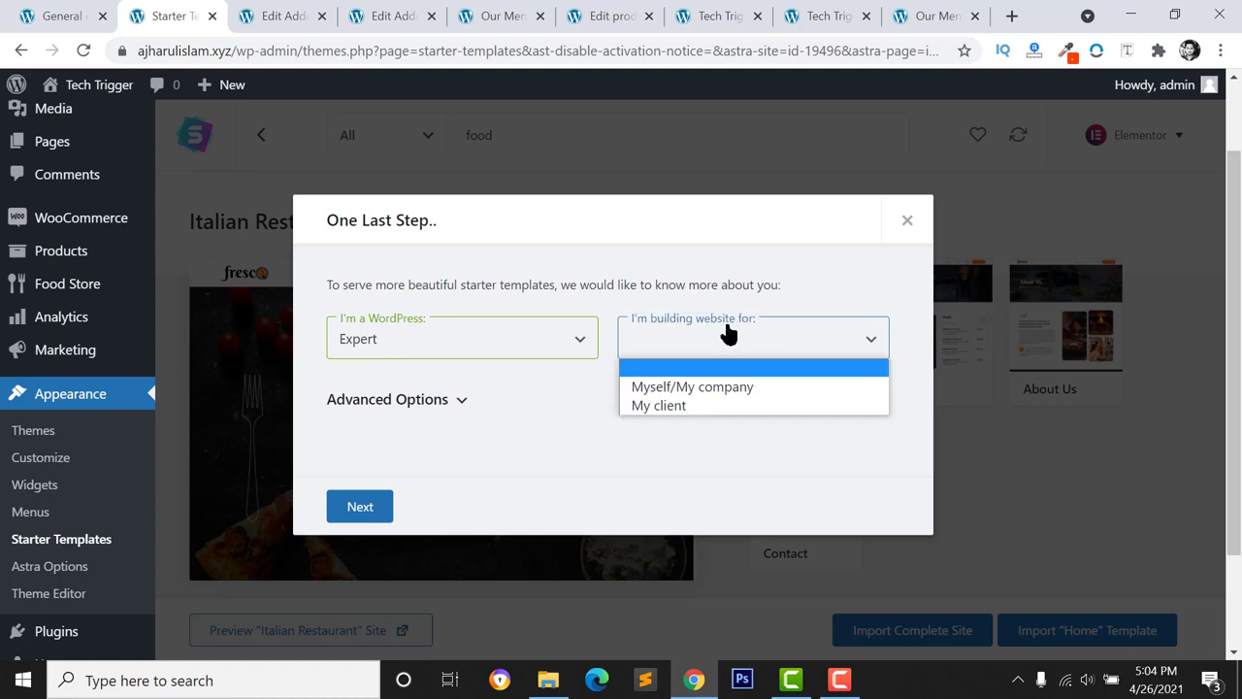
left_click(658, 387)
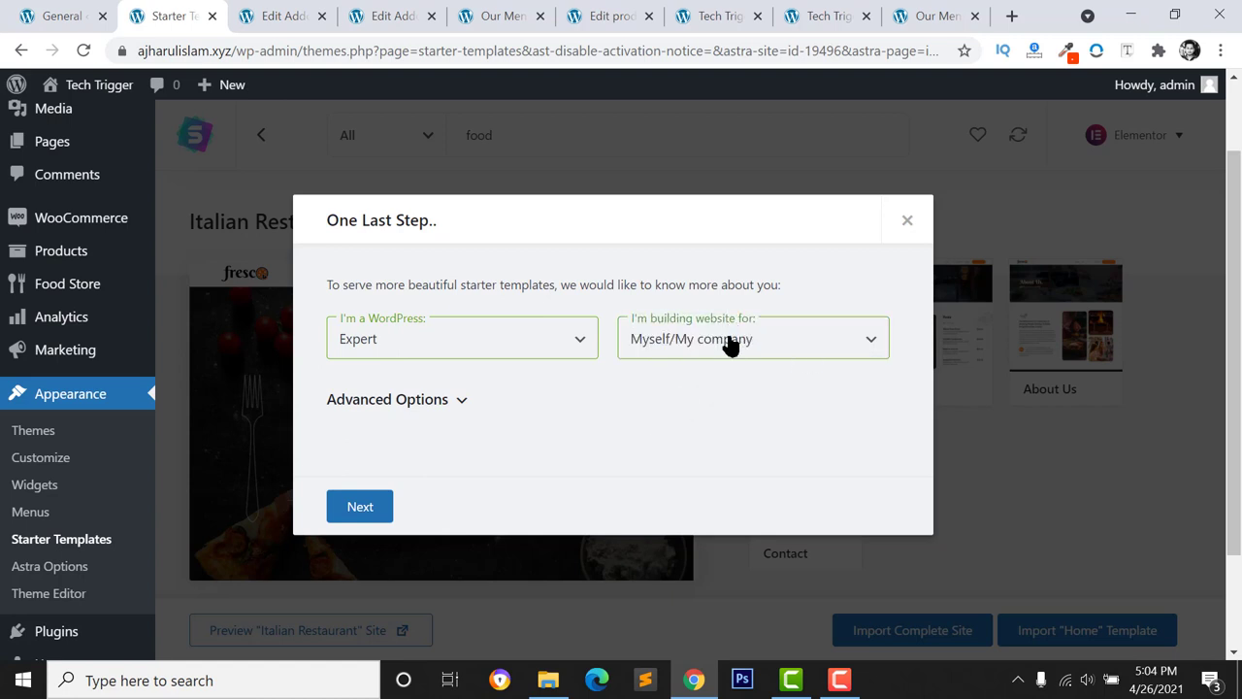
scroll(424, 408, "down", 1)
left_click(424, 408)
scroll(366, 468, "down", 2)
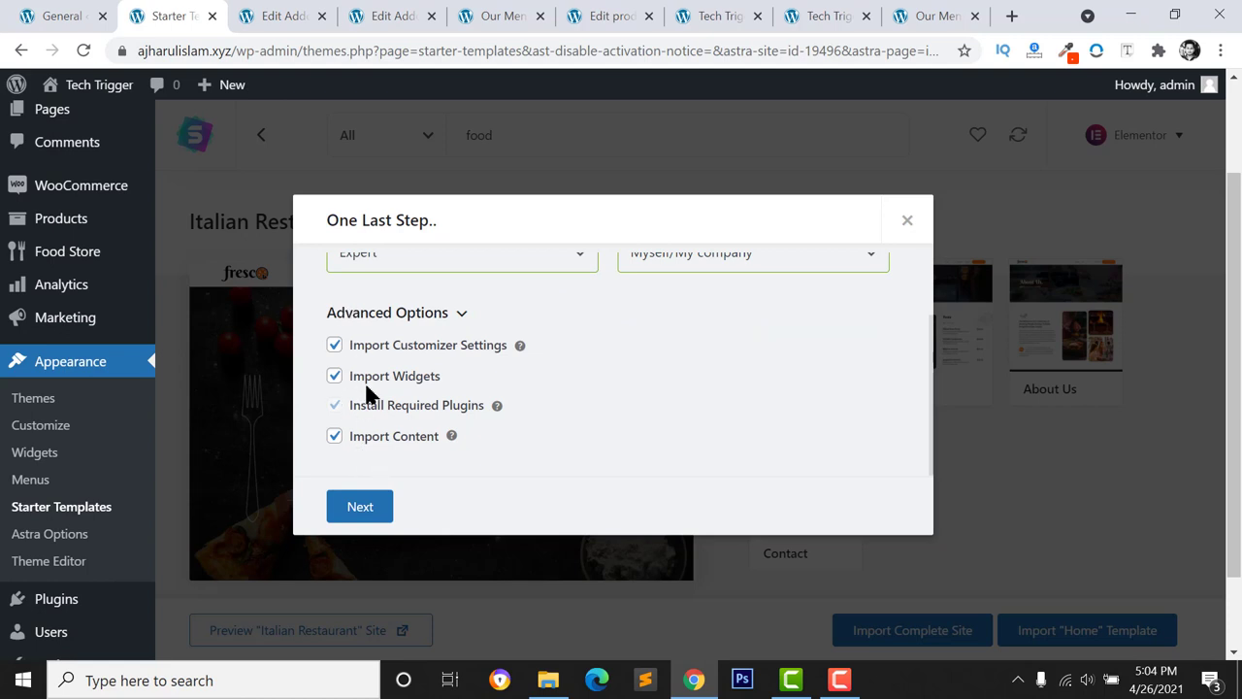
left_click(360, 512)
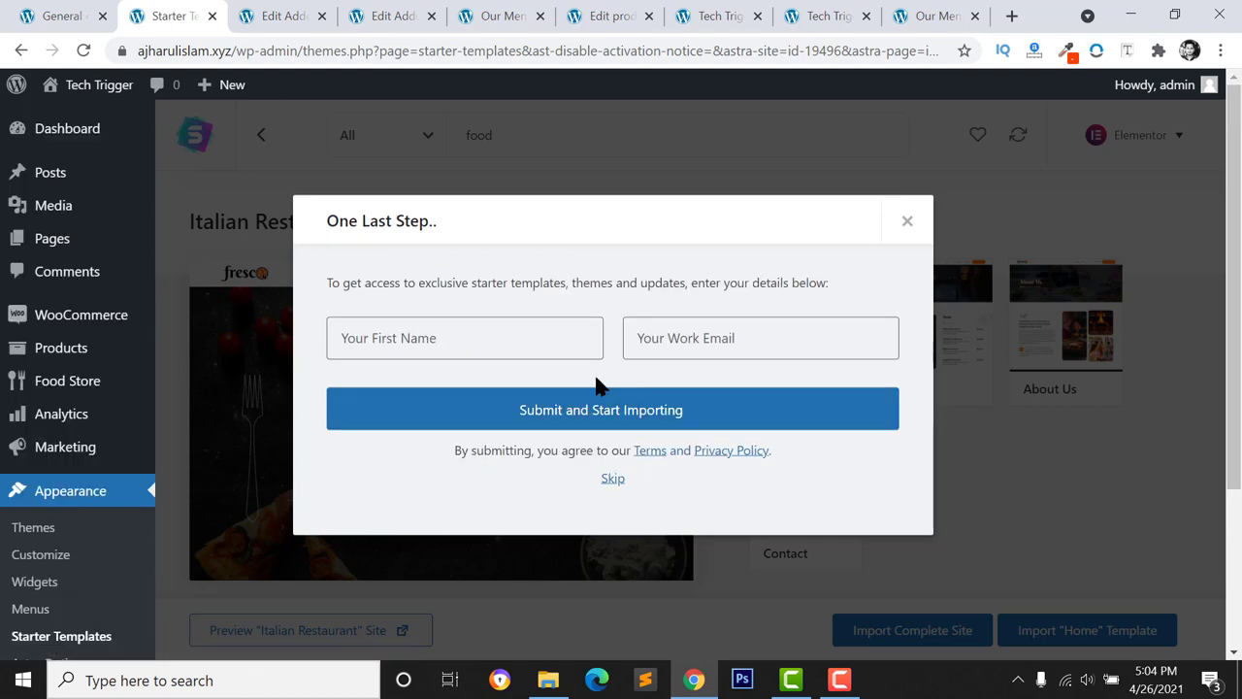
Fill in the first name and work email, then submit the details to start importing the site
left_click(417, 340)
left_click(382, 430)
left_click(674, 345)
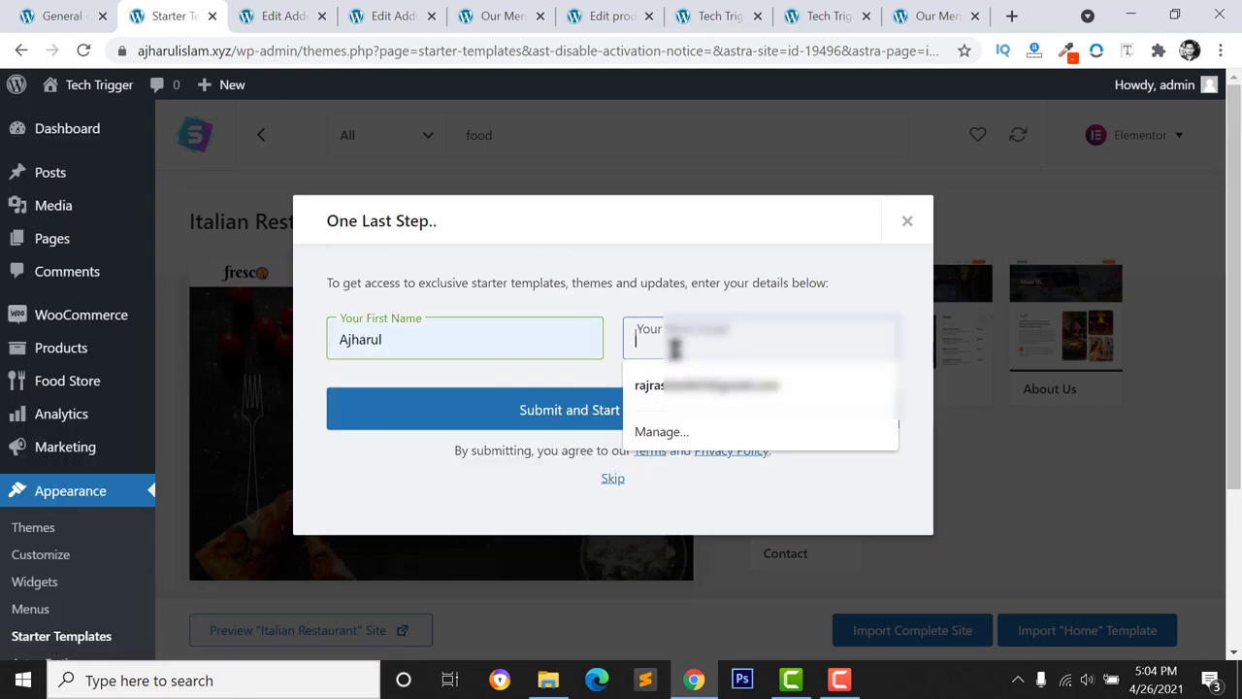
left_click(699, 383)
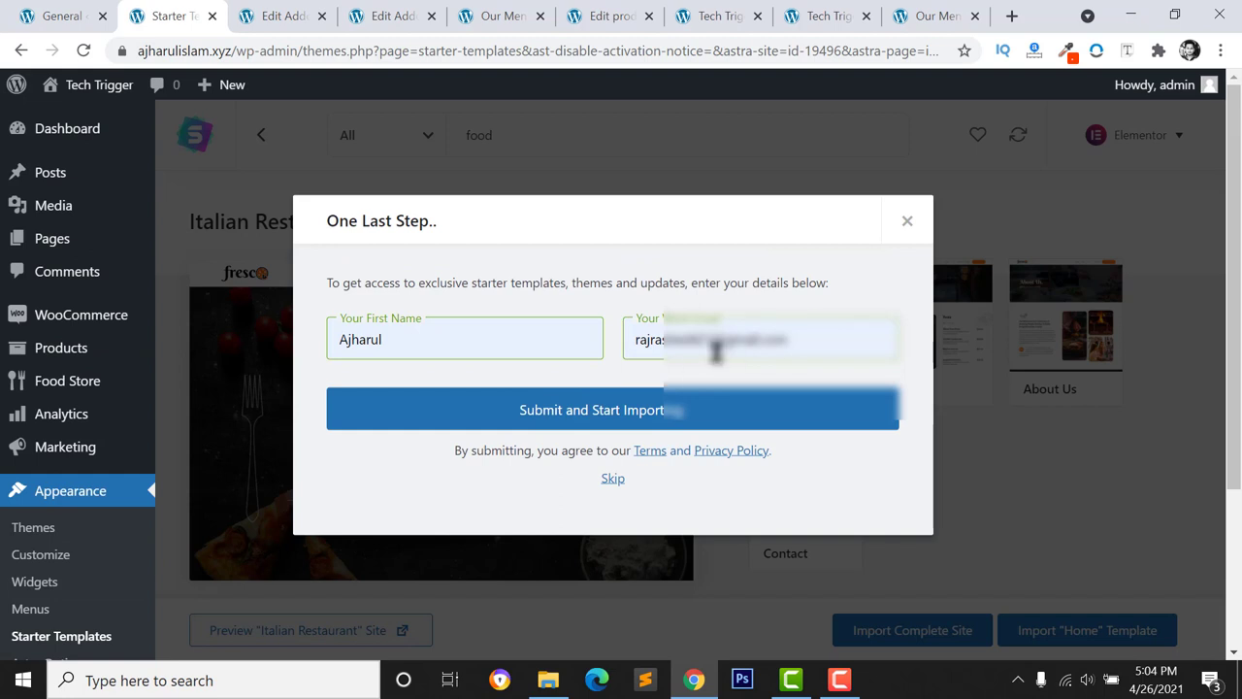
left_click(646, 424)
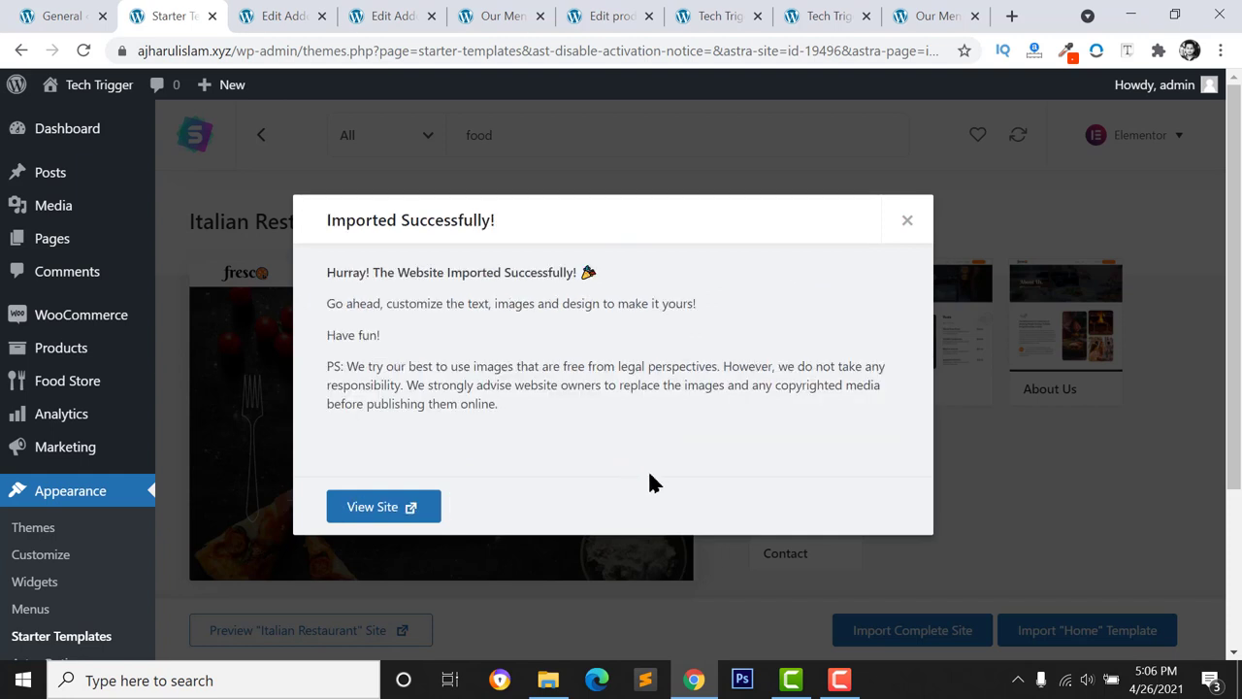
View the imported site and look through its home page design and food menu section
left_click(410, 512)
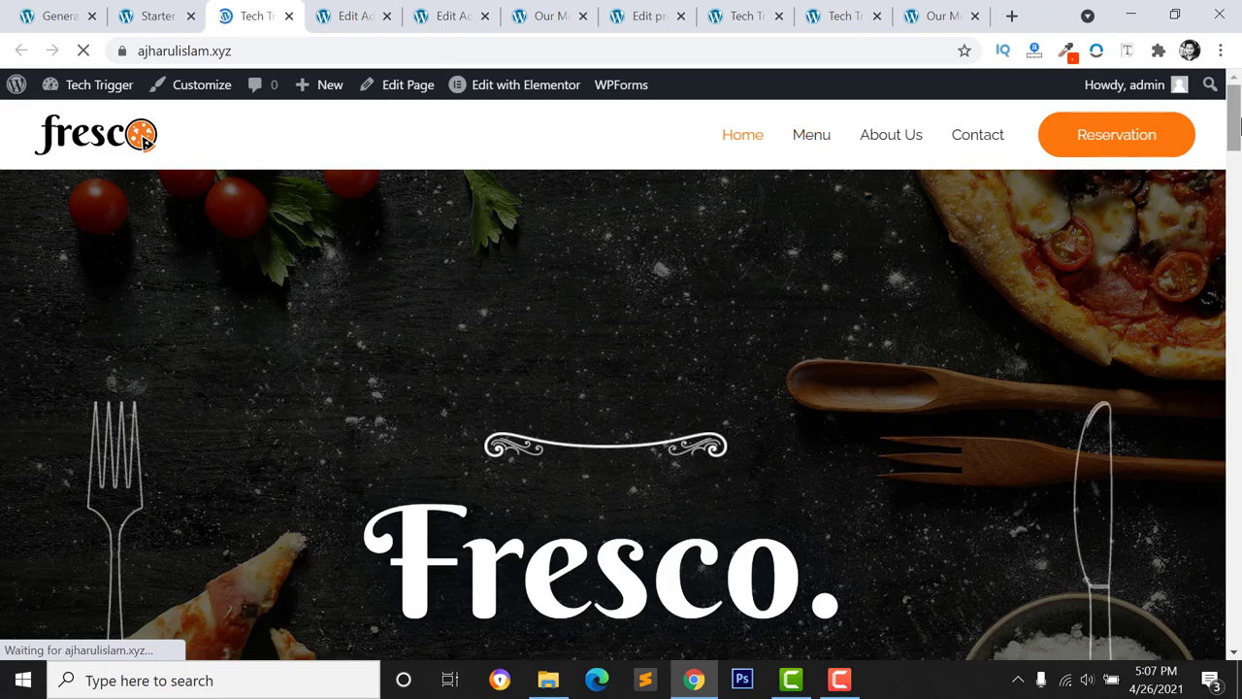
left_click_drag(1234, 116, 1234, 396)
scroll(491, 291, "up", 6)
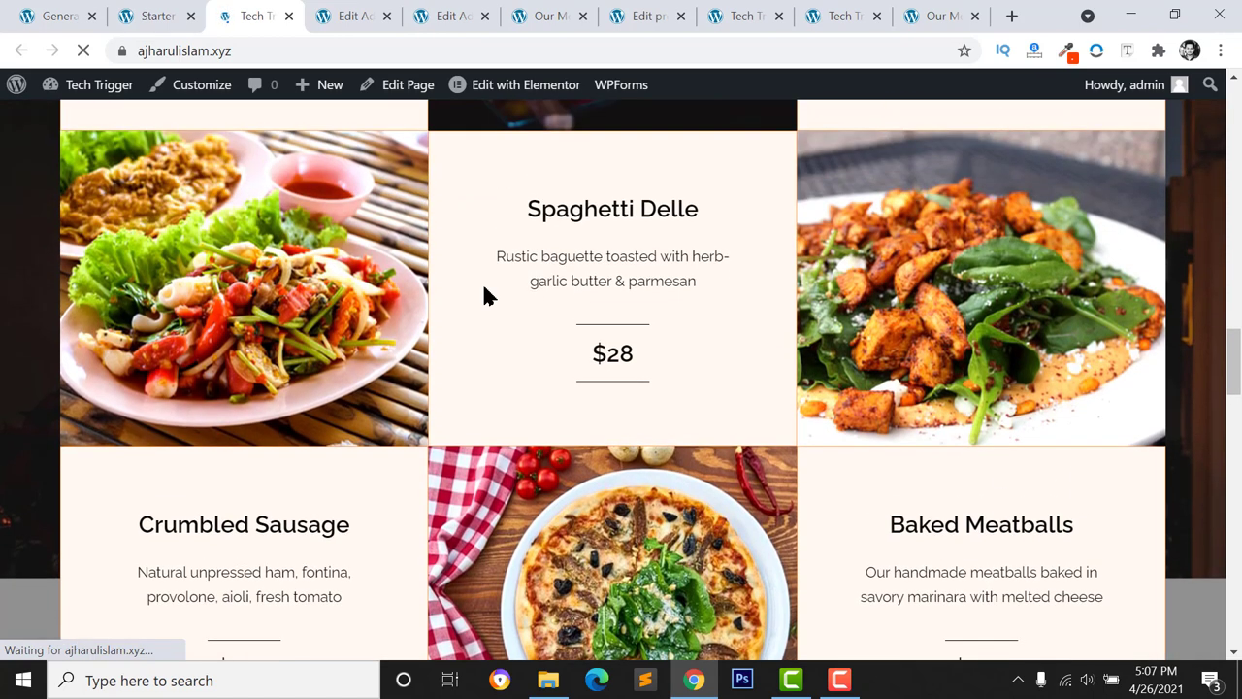
scroll(540, 339, "up", 10)
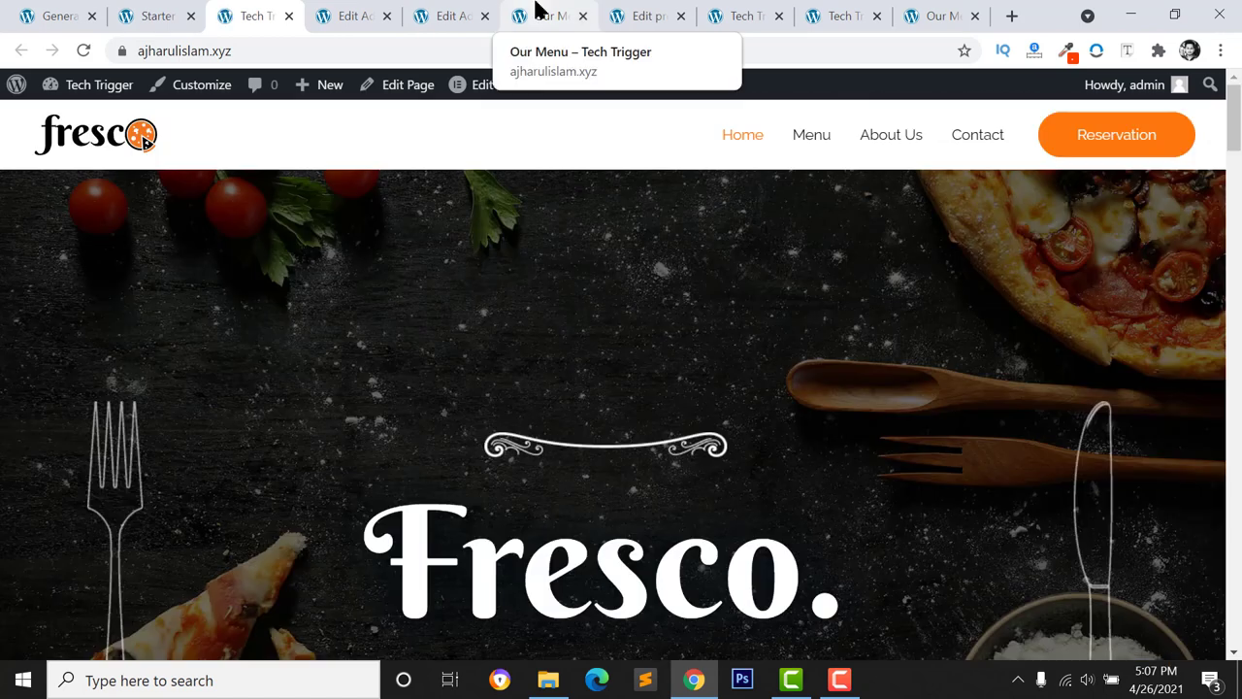
Reload the site's Our Menu page and review how its dish listing is styled
left_click(548, 16)
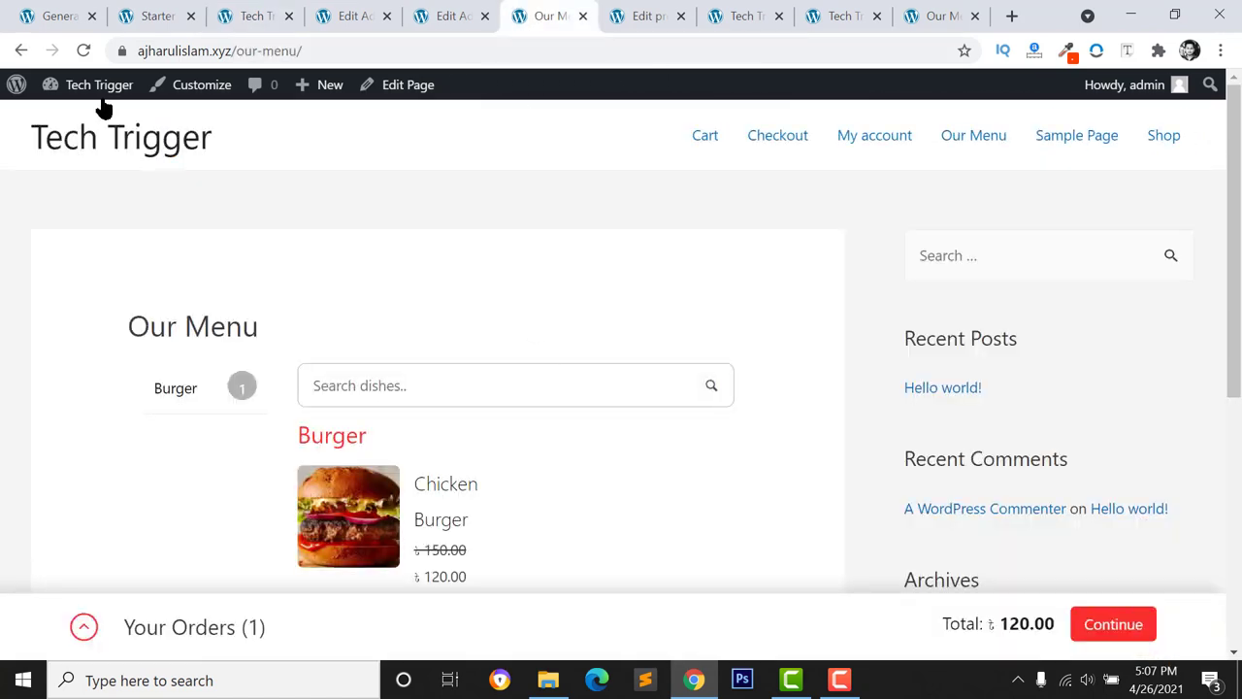
left_click(84, 51)
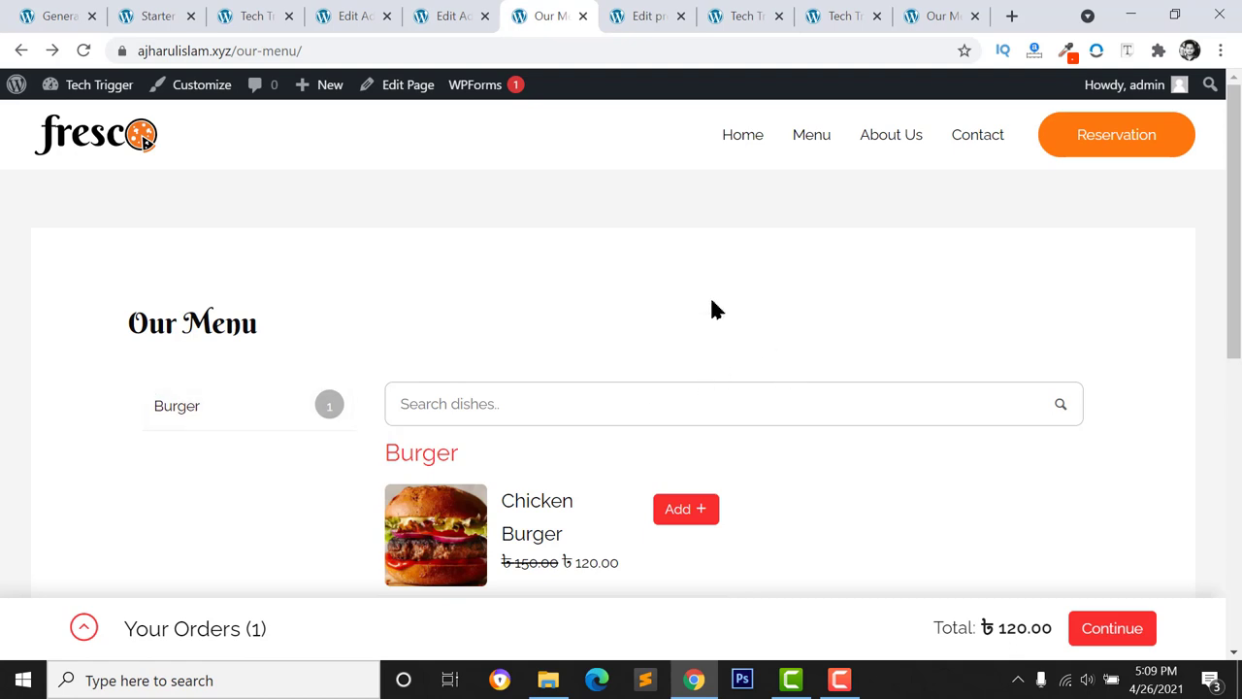
scroll(988, 304, "down", 2)
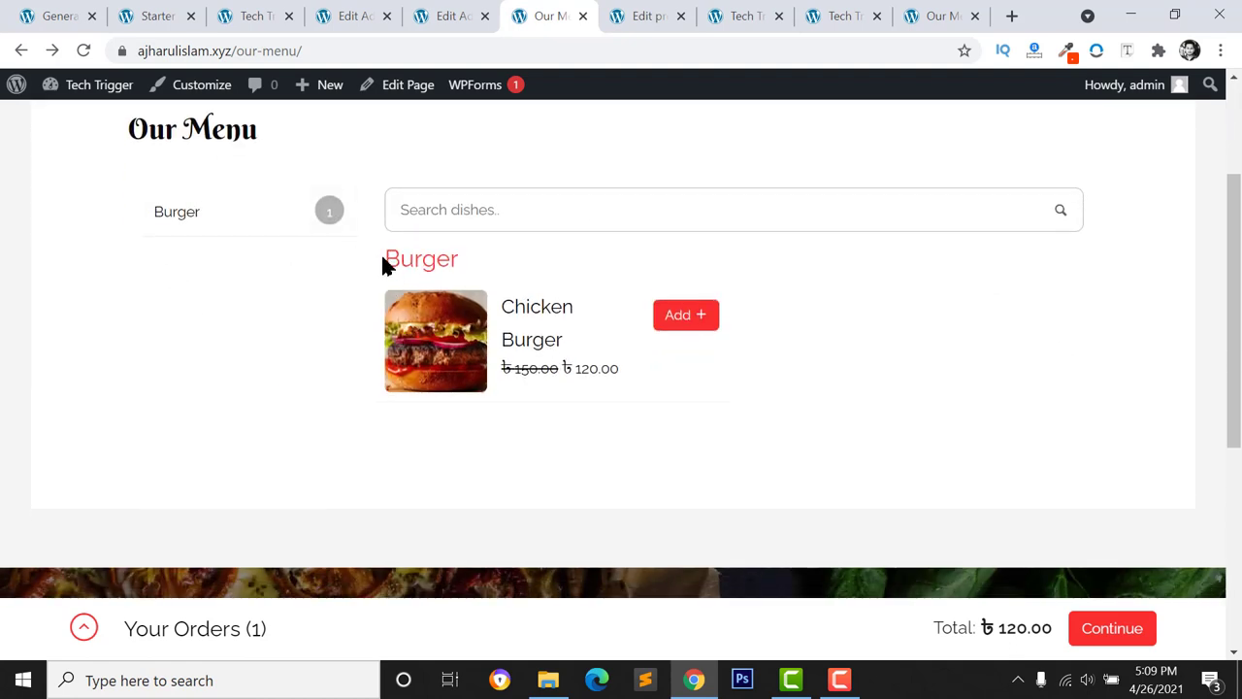
double_click(483, 257)
left_click(503, 271)
scroll(503, 272, "up", 2)
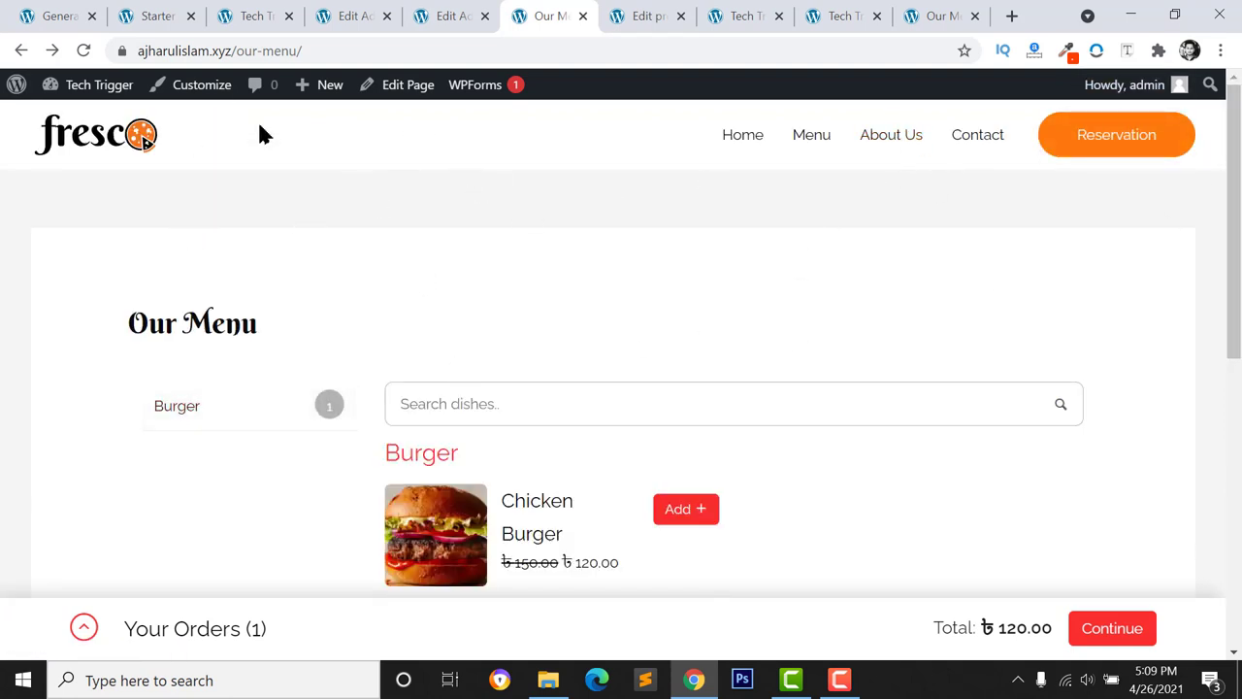
Open the global Base Typography settings in the theme customizer for the Our Menu page
left_click(170, 97)
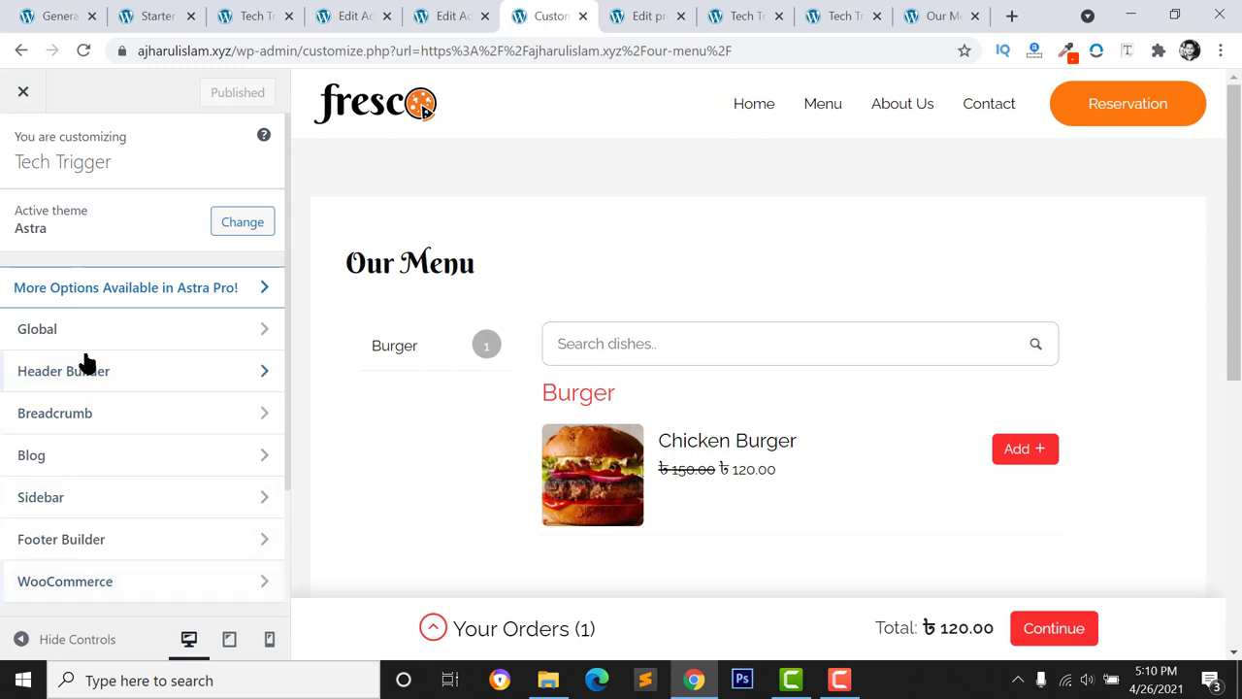
scroll(102, 446, "down", 2)
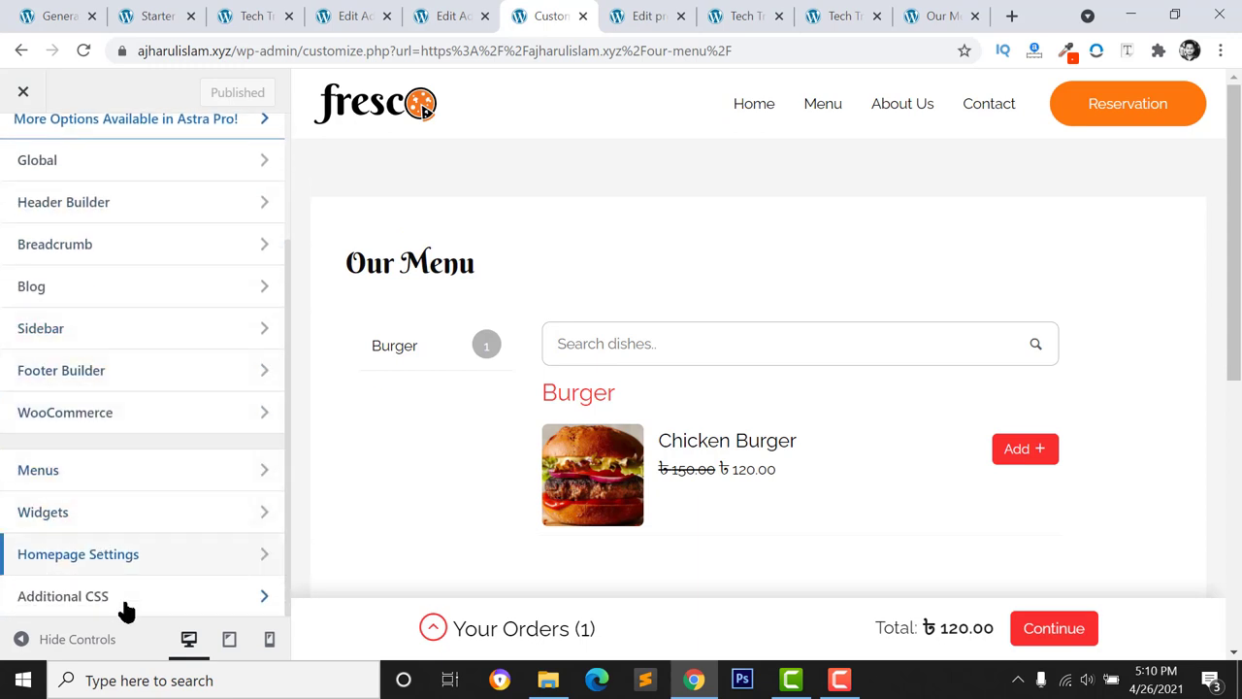
scroll(151, 337, "up", 2)
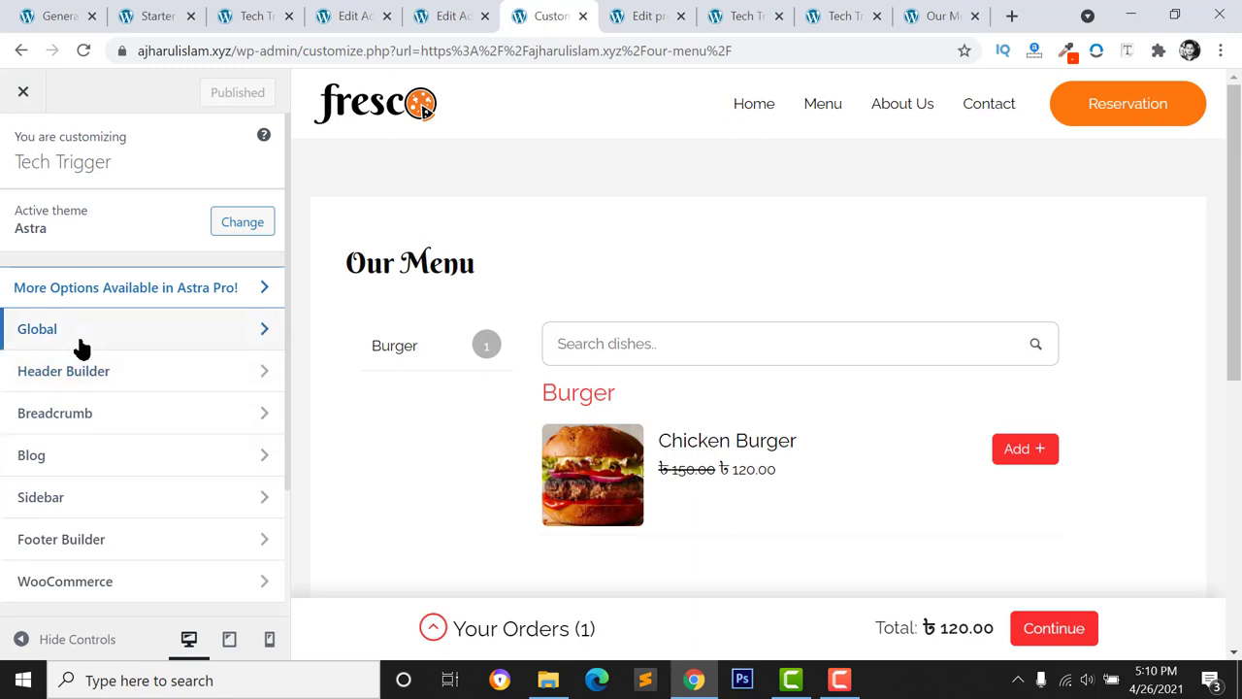
left_click(39, 330)
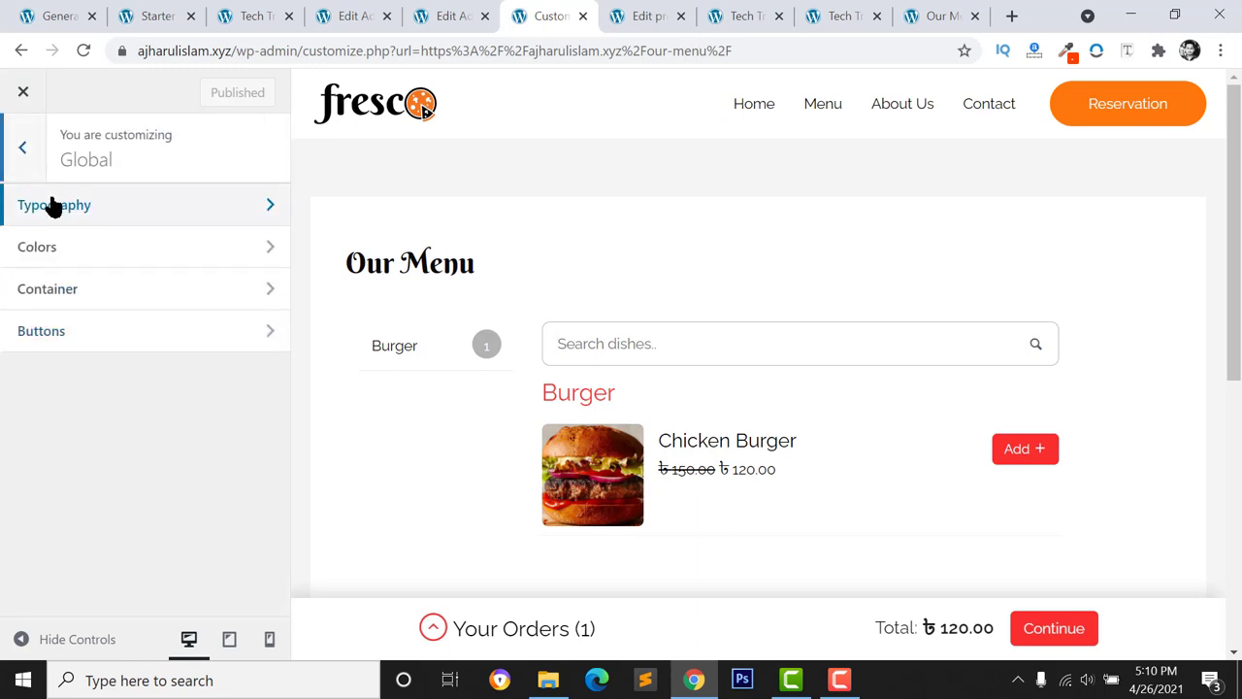
left_click(53, 206)
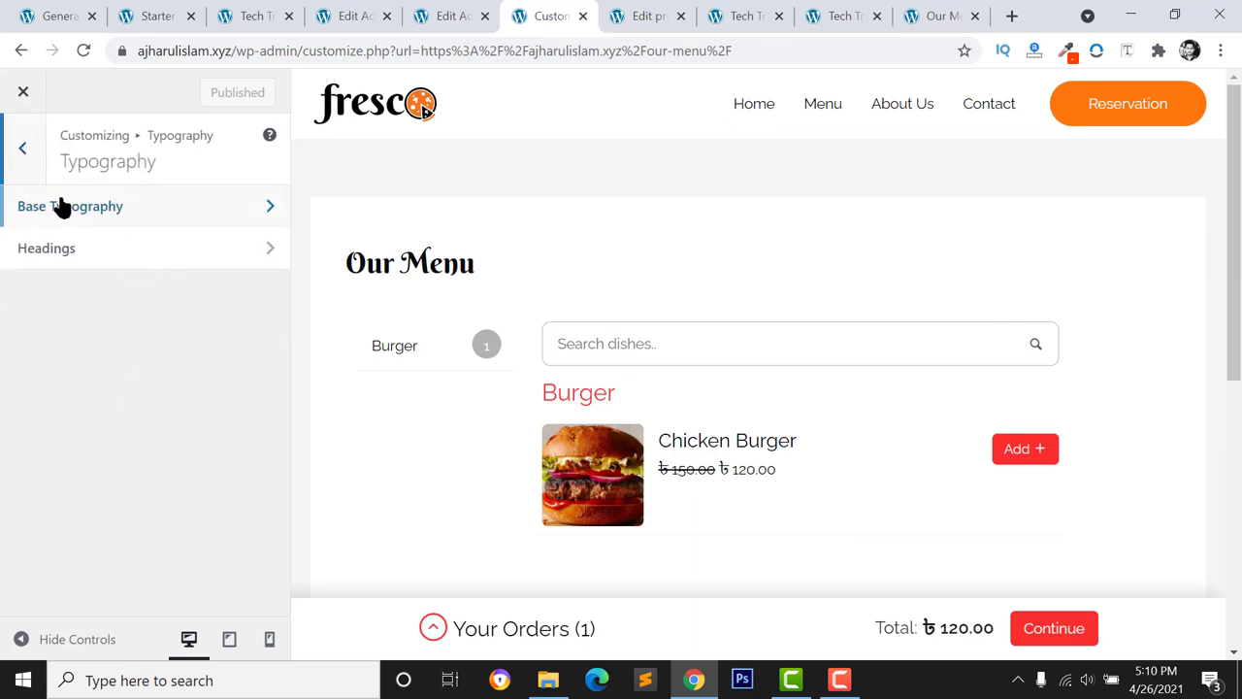
left_click(117, 225)
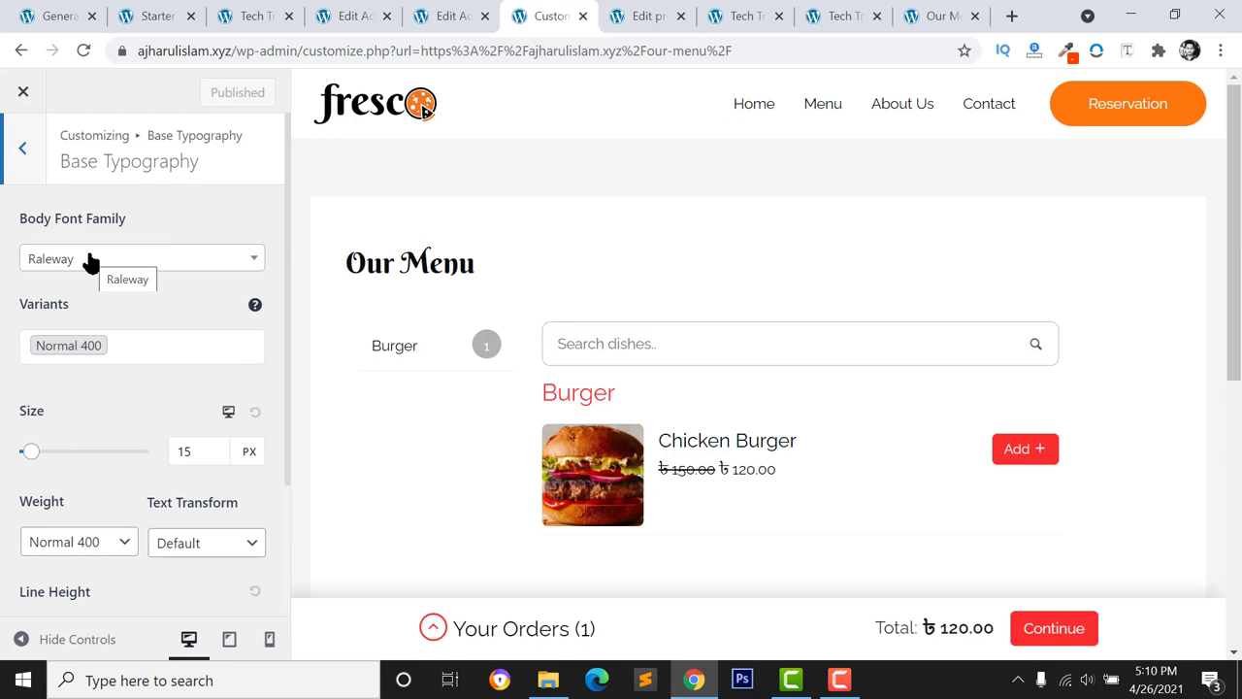
Set the body font family to Josefin Sans and check it in the page preview
left_click(86, 259)
left_click(75, 287)
type("jos")
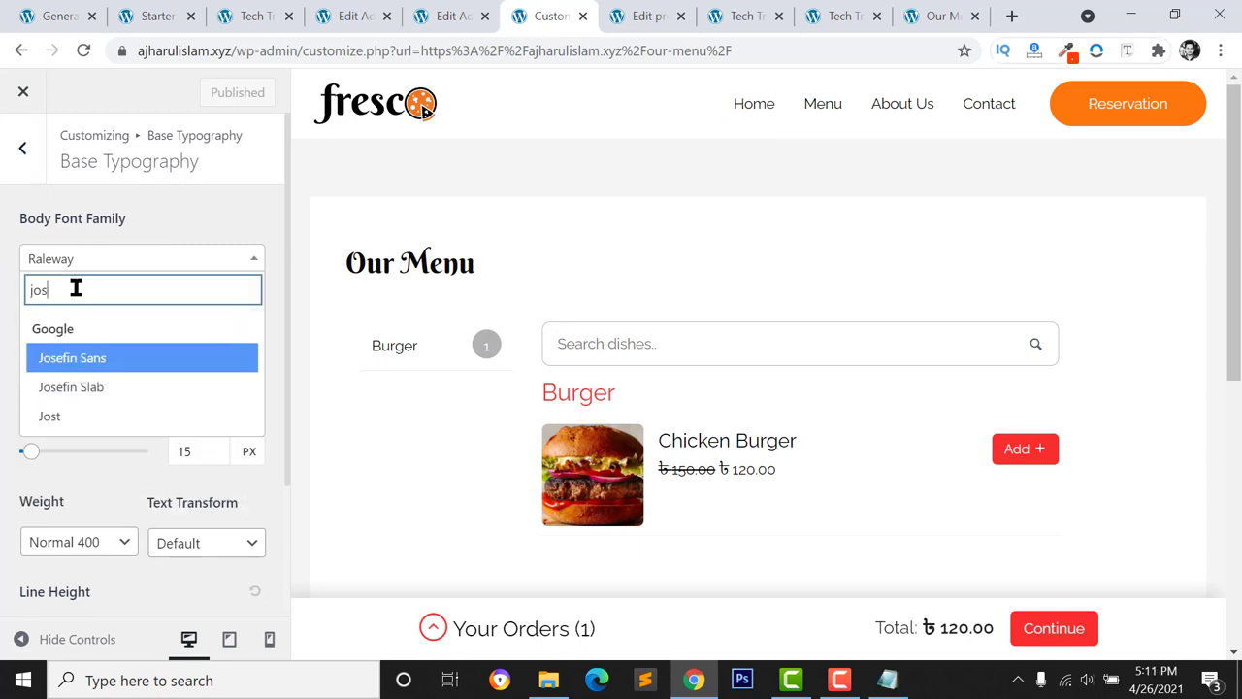
left_click(133, 358)
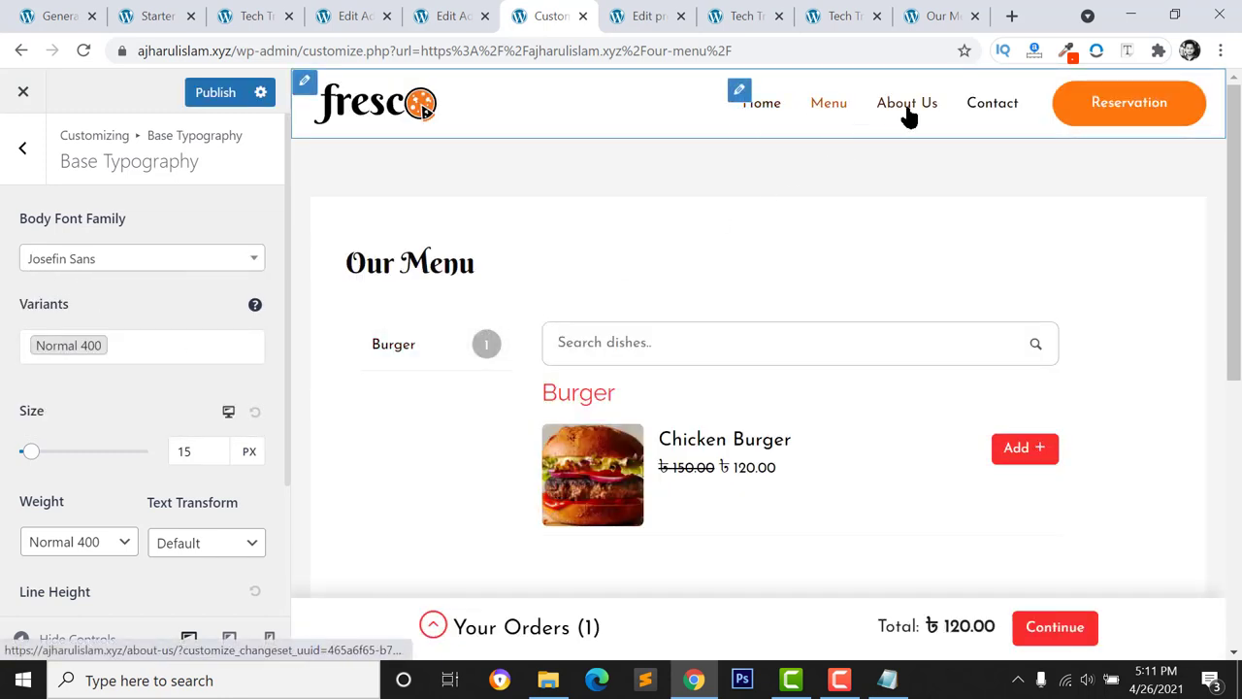
scroll(527, 250, "down", 2)
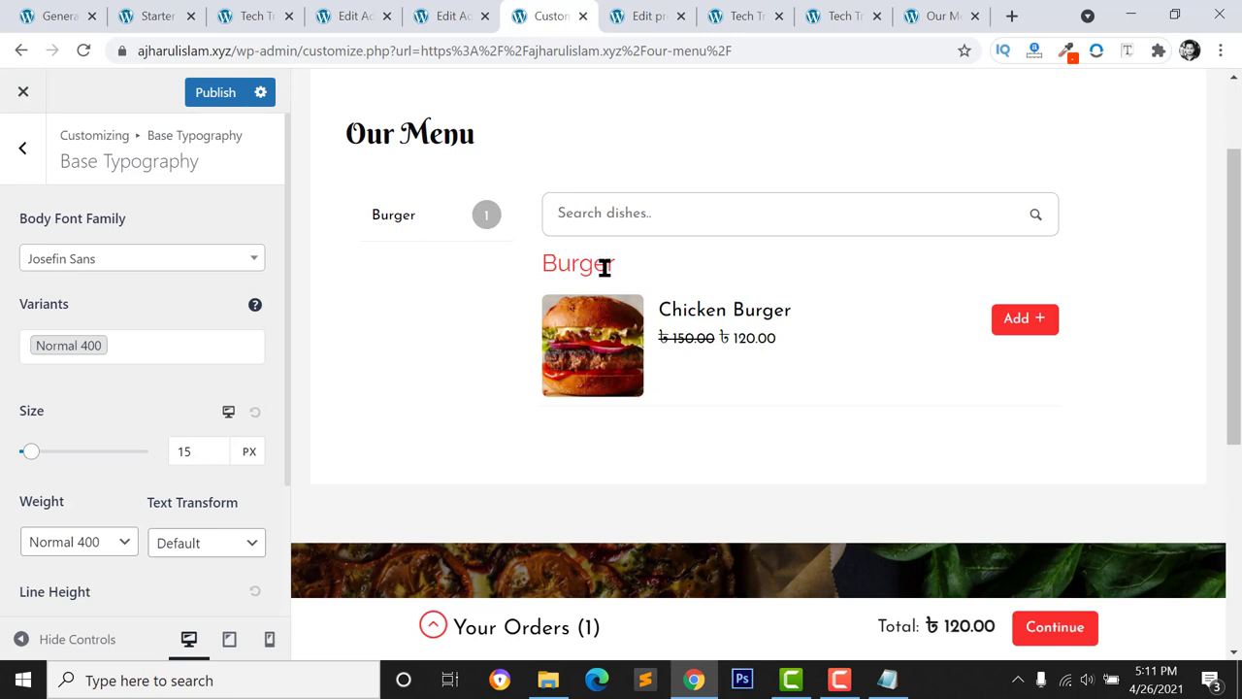
scroll(466, 239, "up", 1)
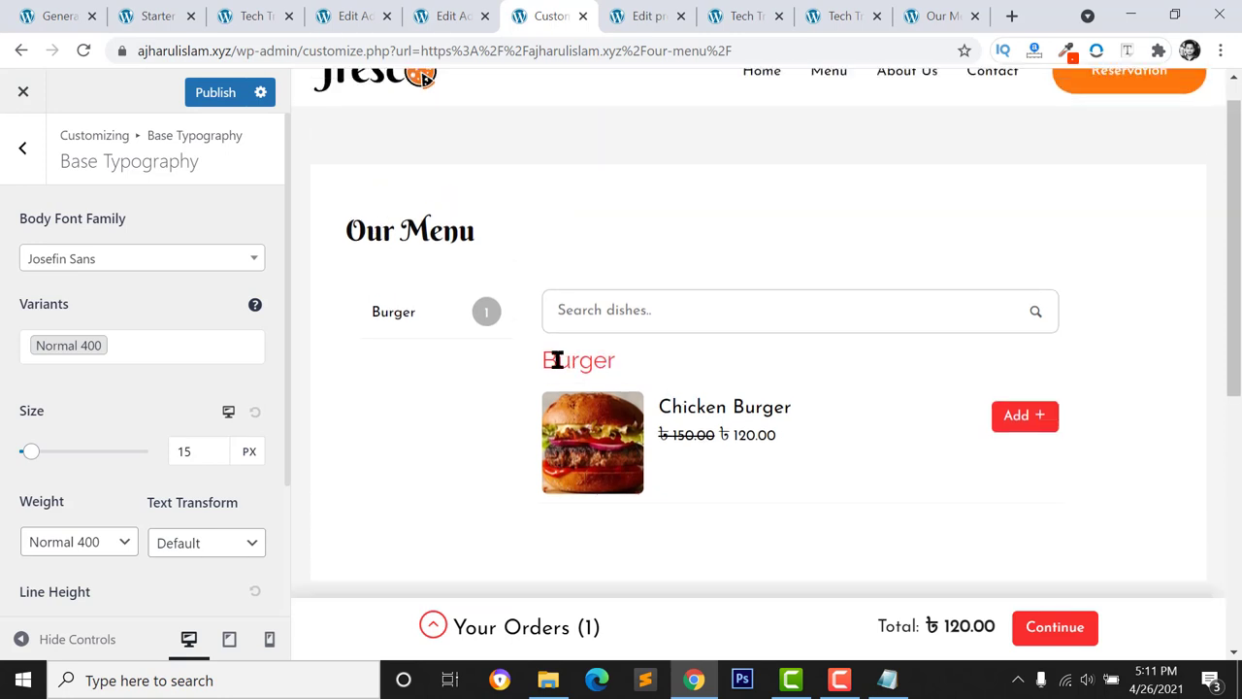
Set the general heading font family in the global typography to Berkshire Swash
left_click(20, 154)
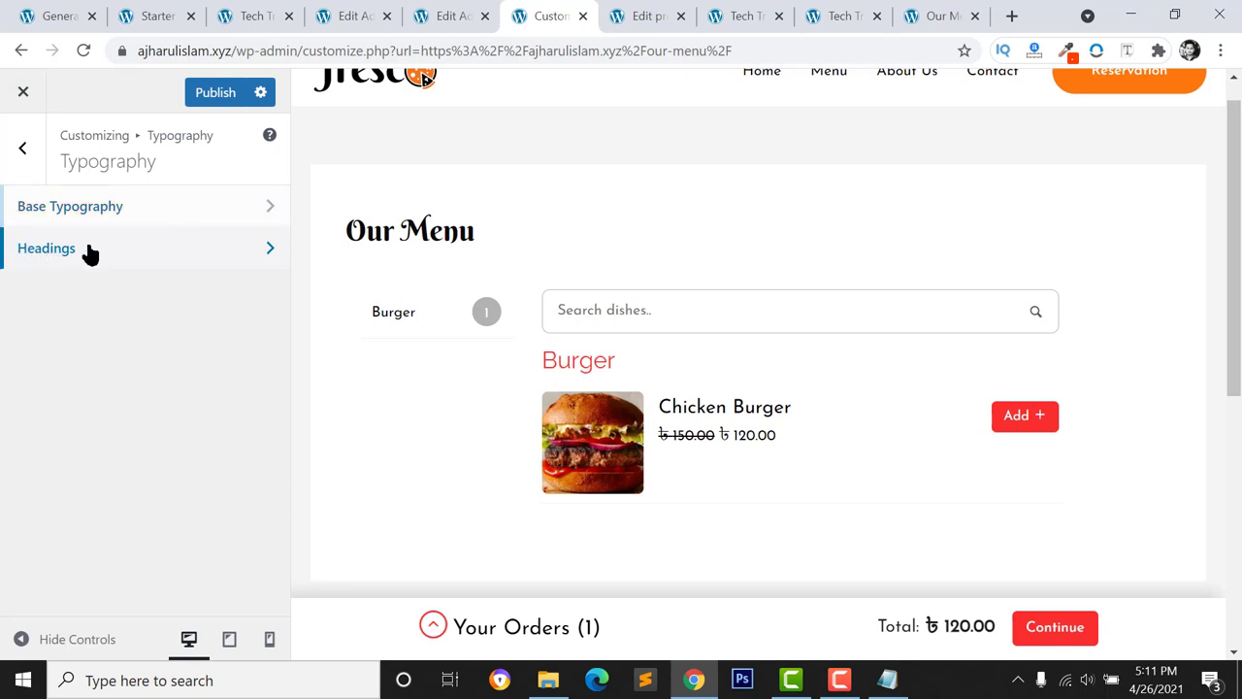
left_click(146, 248)
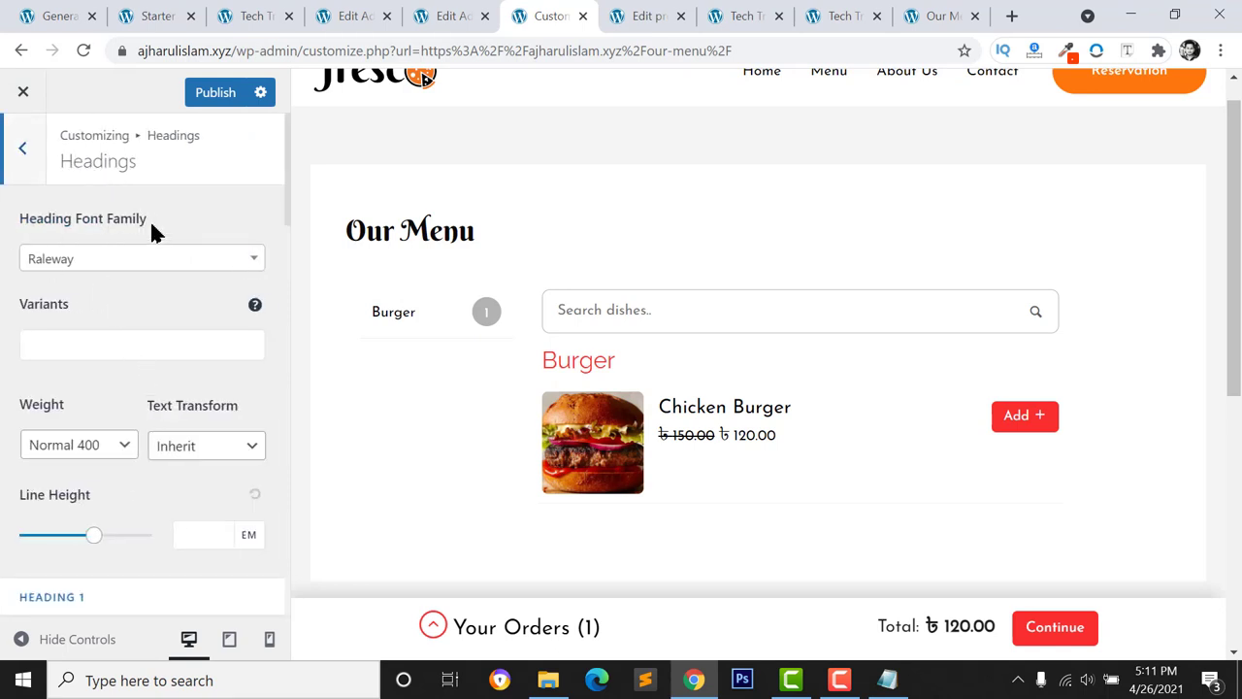
scroll(119, 390, "down", 3)
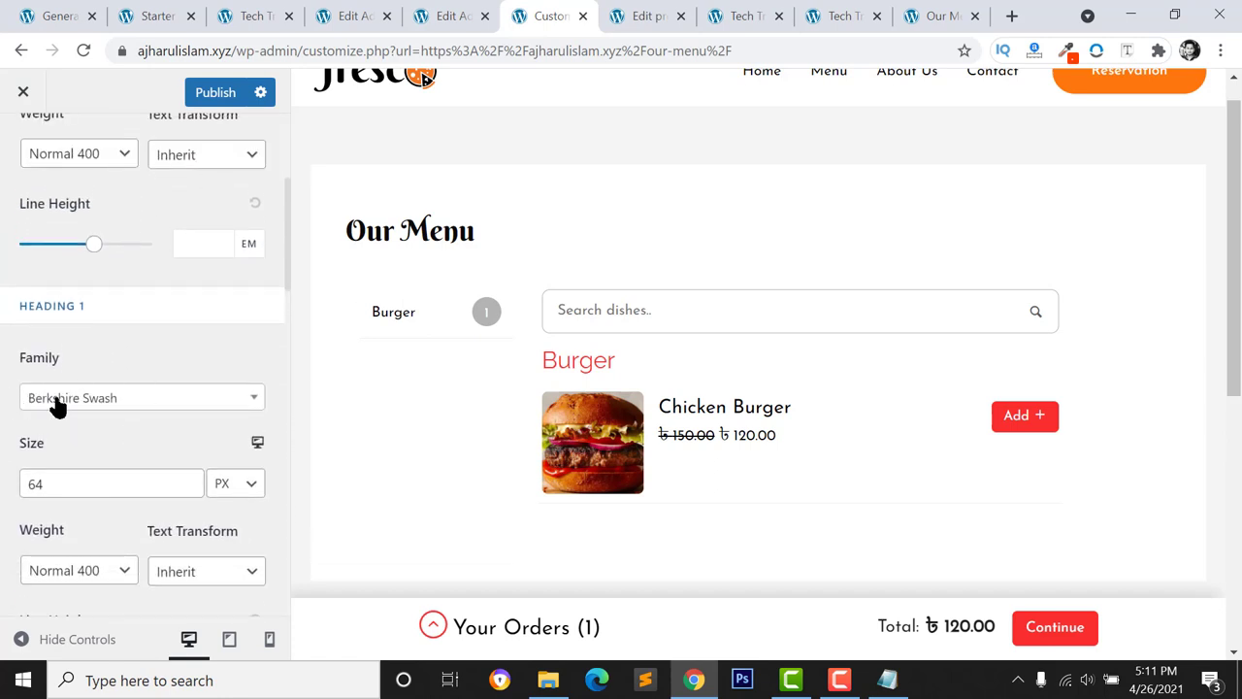
scroll(69, 258, "up", 2)
left_click(71, 161)
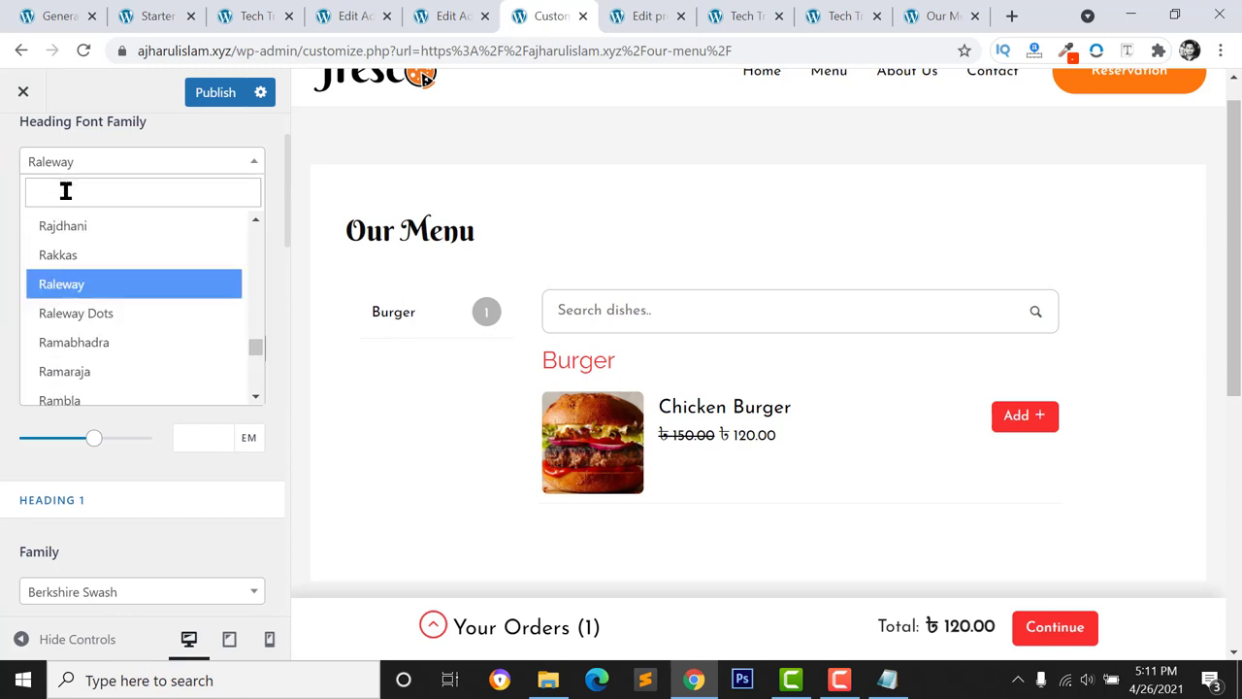
type("b")
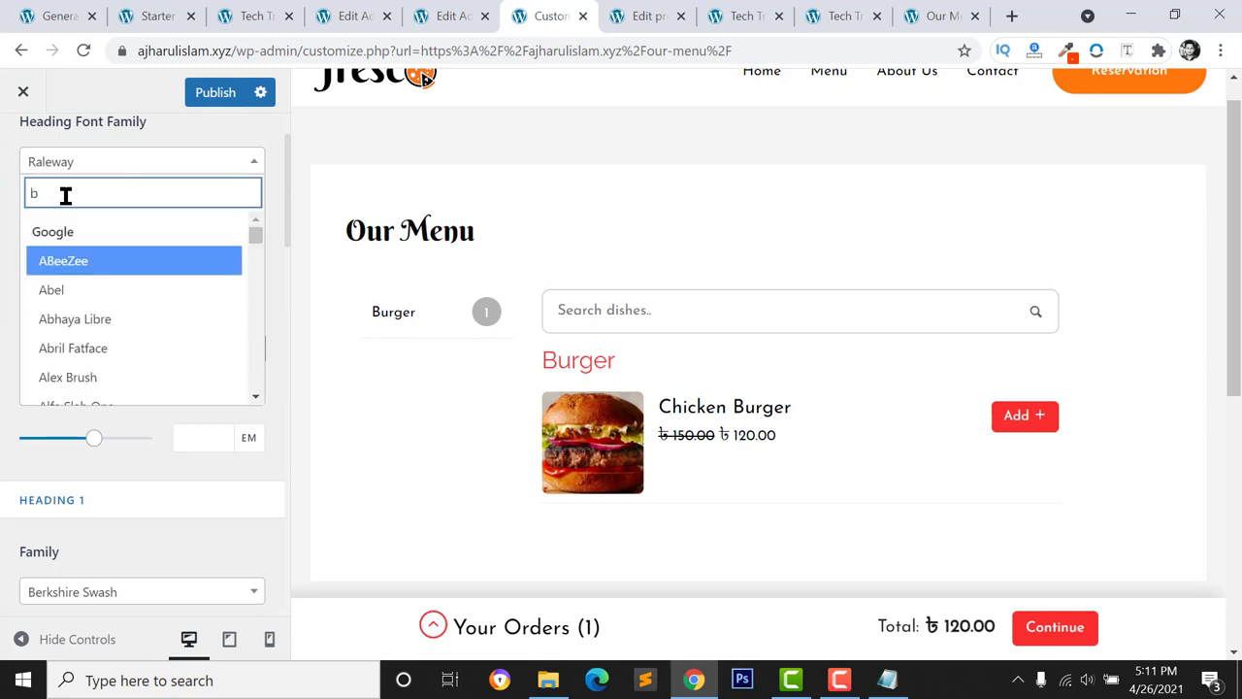
type("er")
key("Tab")
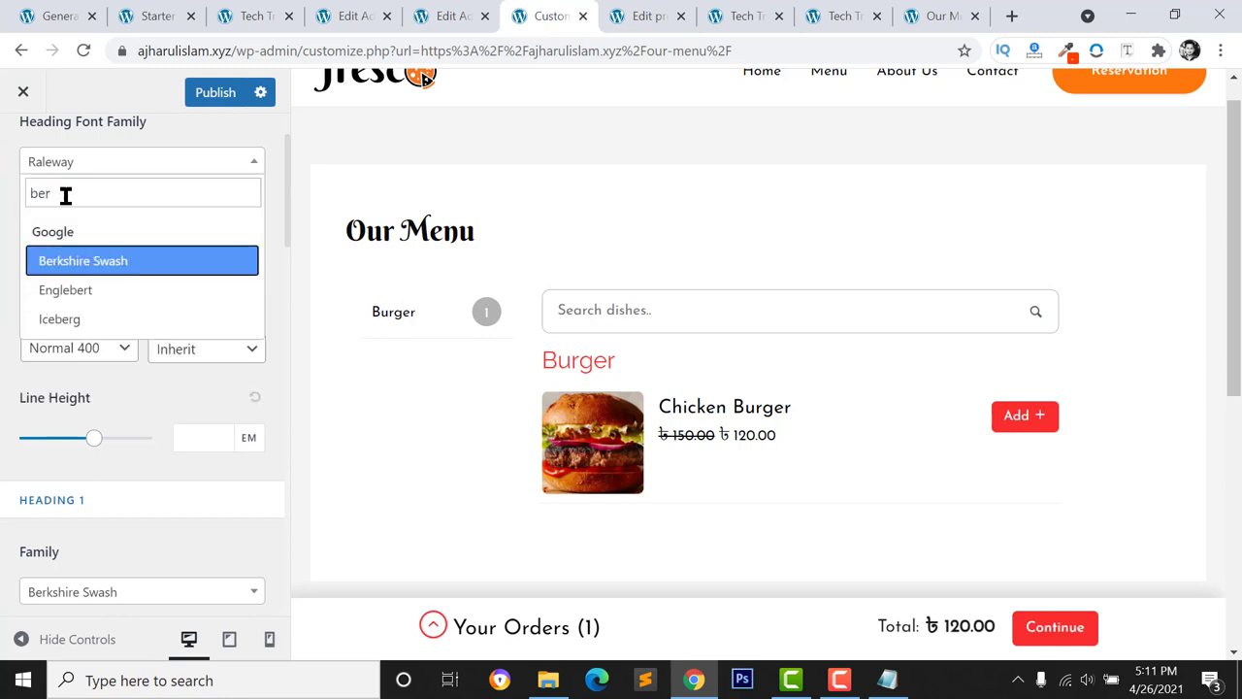
left_click(97, 264)
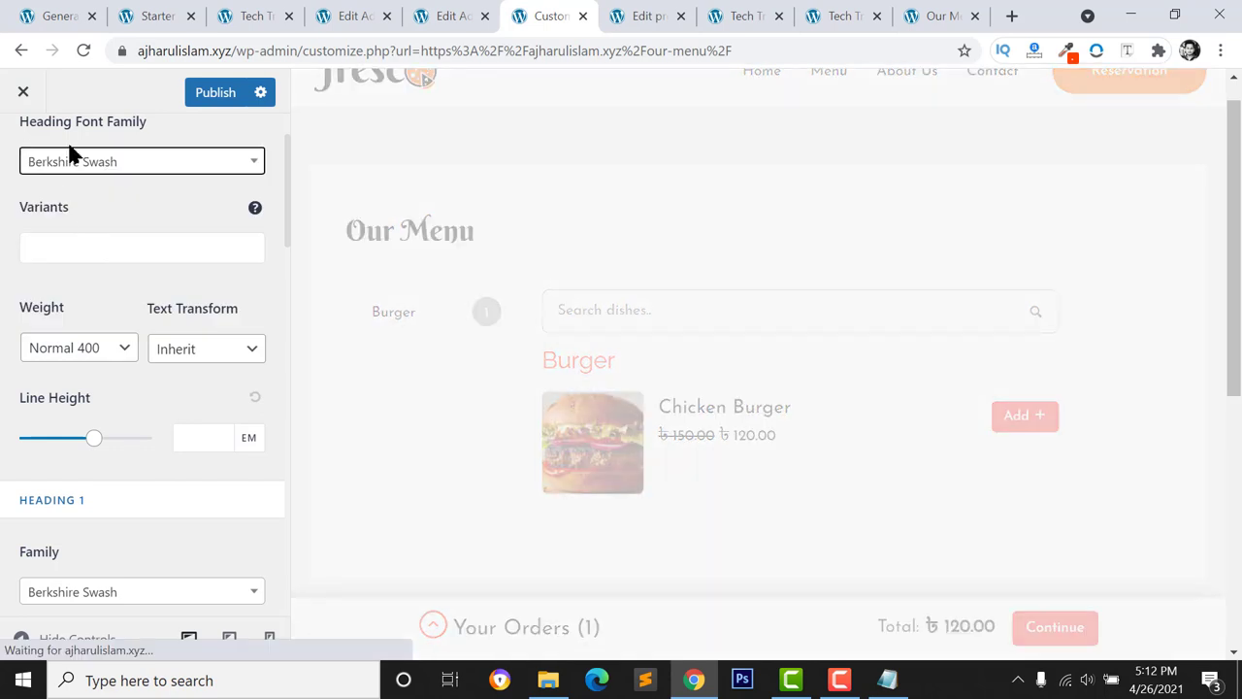
Set the Heading 3 font family to Berkshire Swash and review the previewed page
scroll(147, 327, "down", 7)
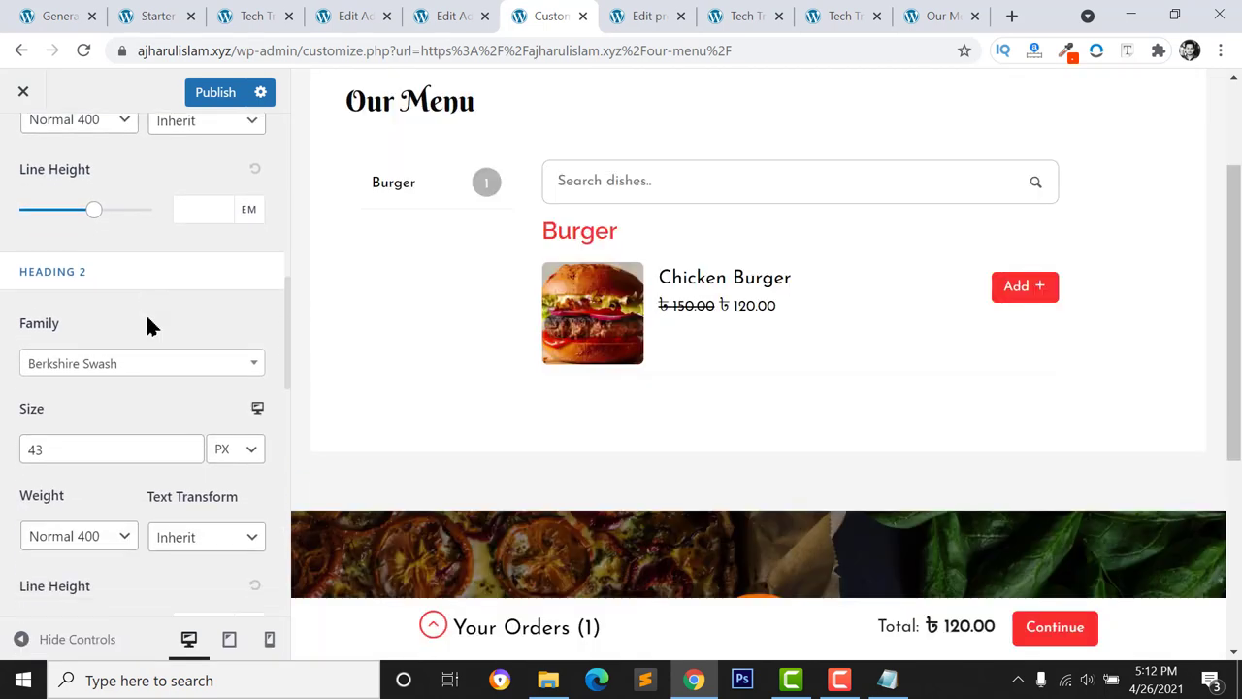
scroll(166, 339, "down", 4)
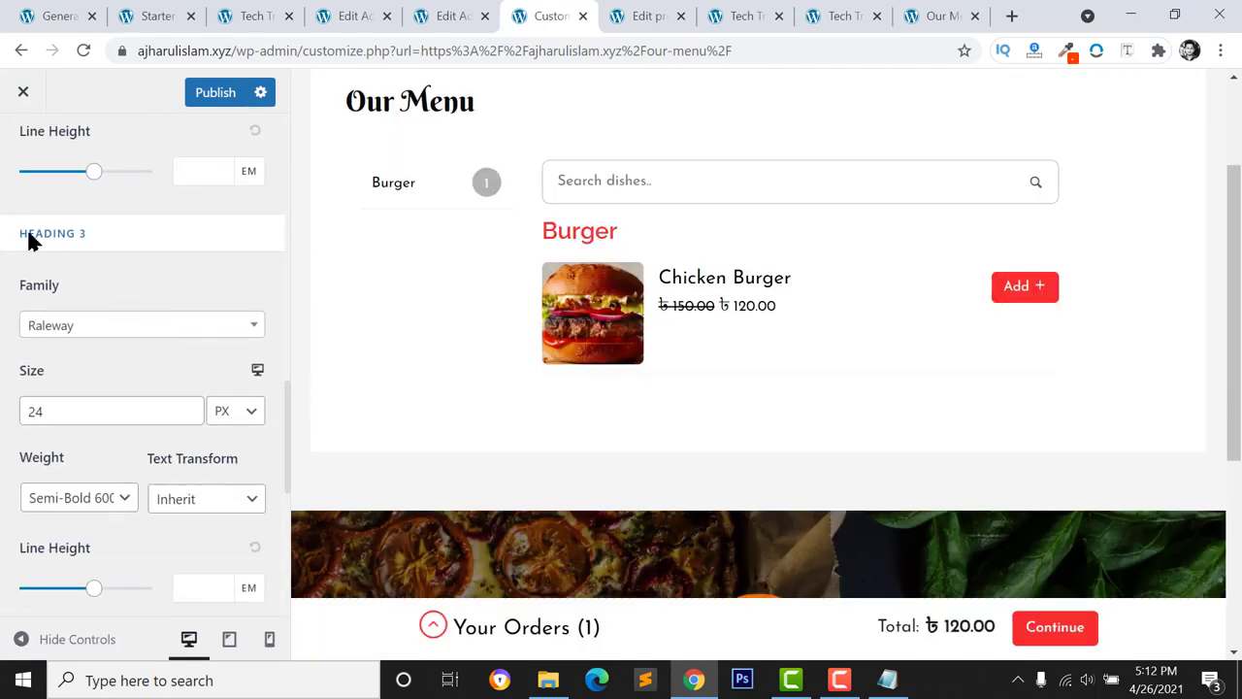
left_click(87, 335)
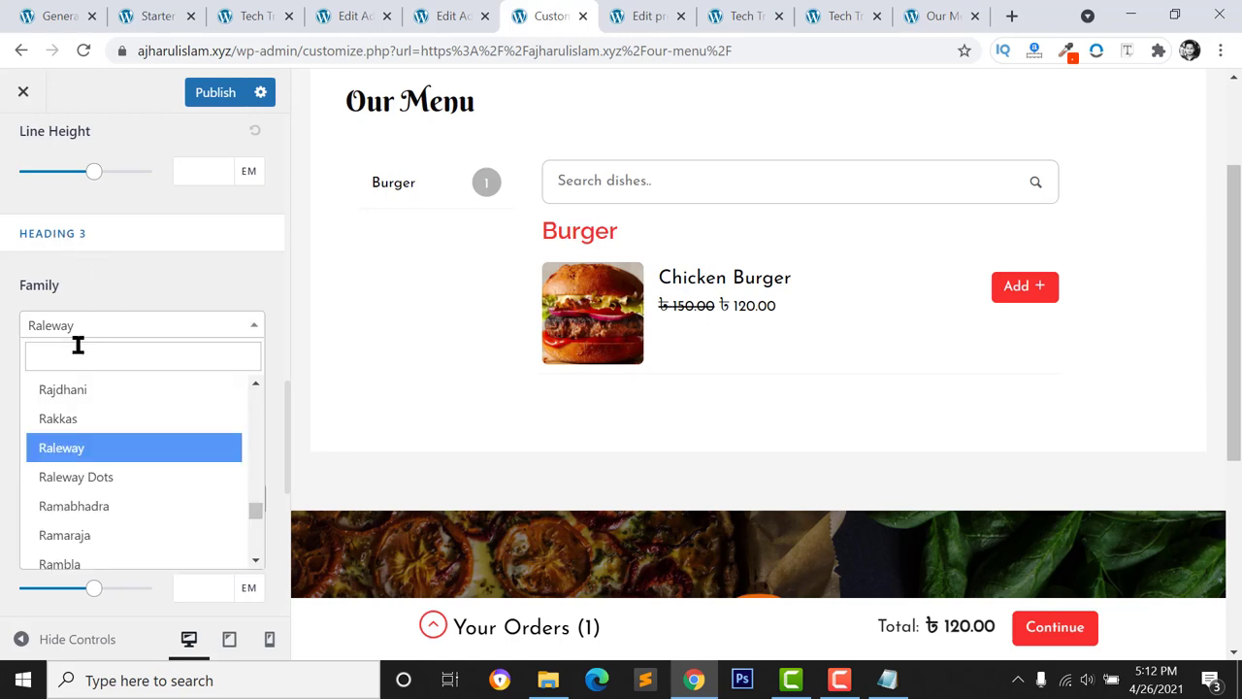
left_click(72, 356)
type("ber")
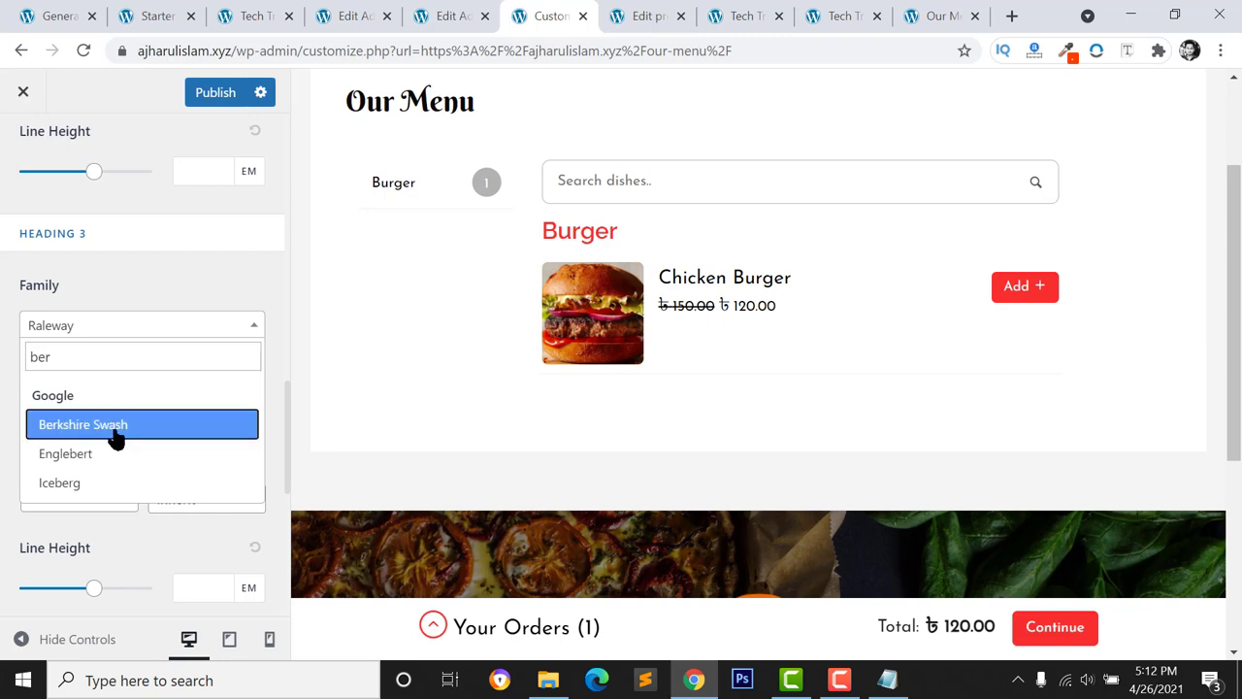
left_click(115, 427)
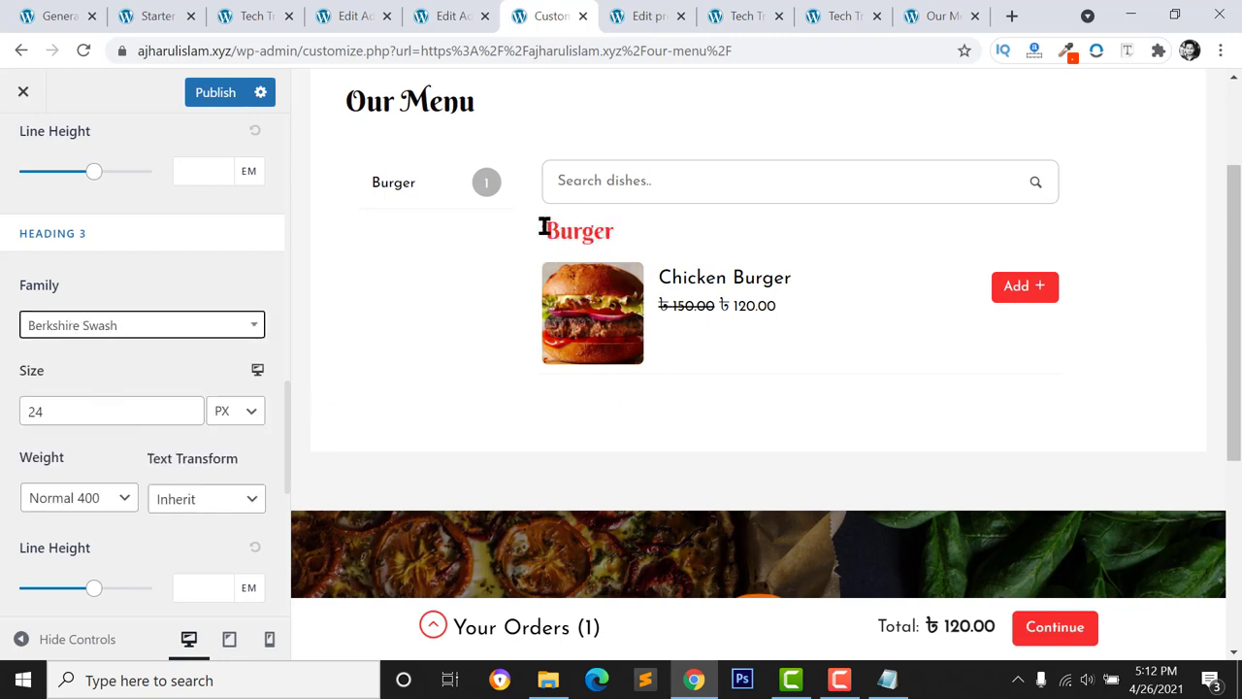
scroll(648, 446, "down", 4)
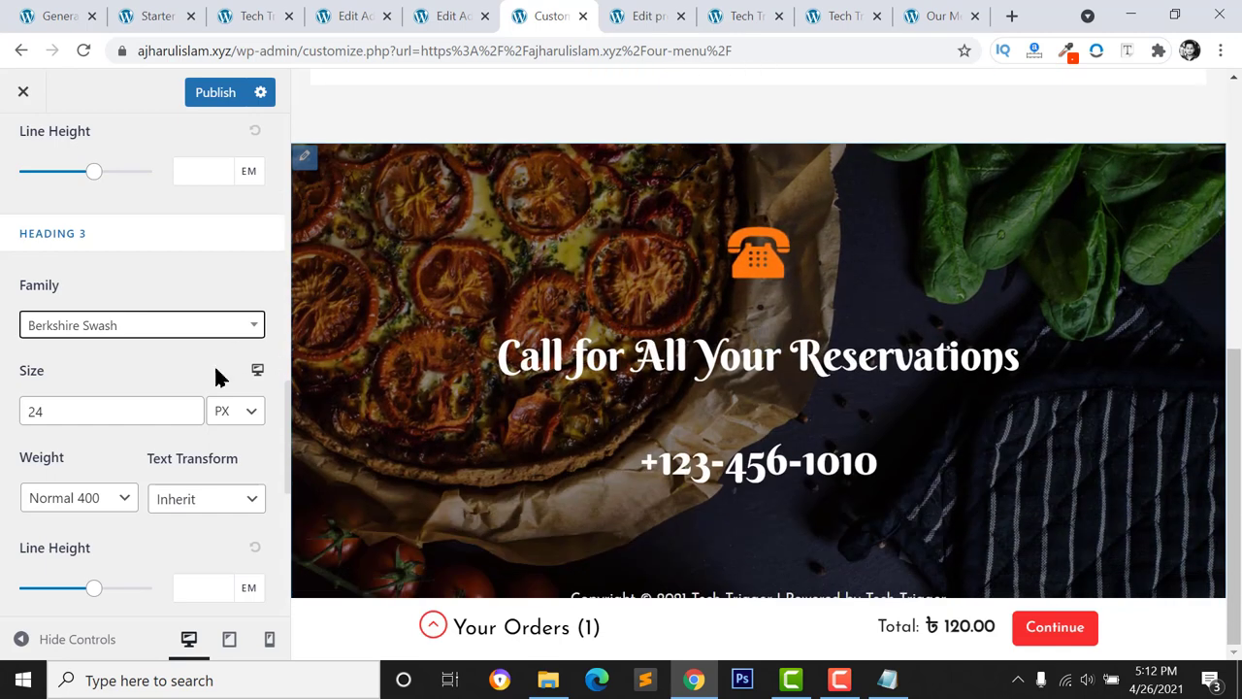
scroll(204, 408, "down", 3)
scroll(206, 410, "down", 2)
Change the global theme color to red #ff280f by shifting its hue
scroll(172, 375, "up", 12)
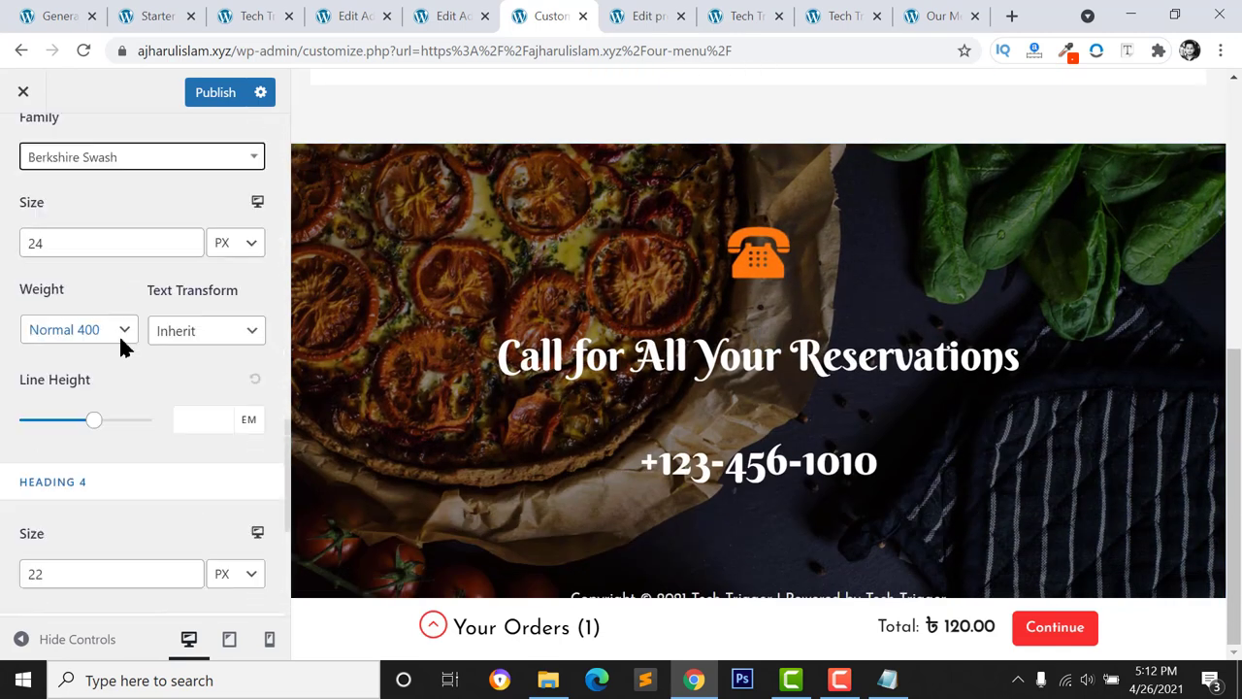
scroll(76, 269, "up", 5)
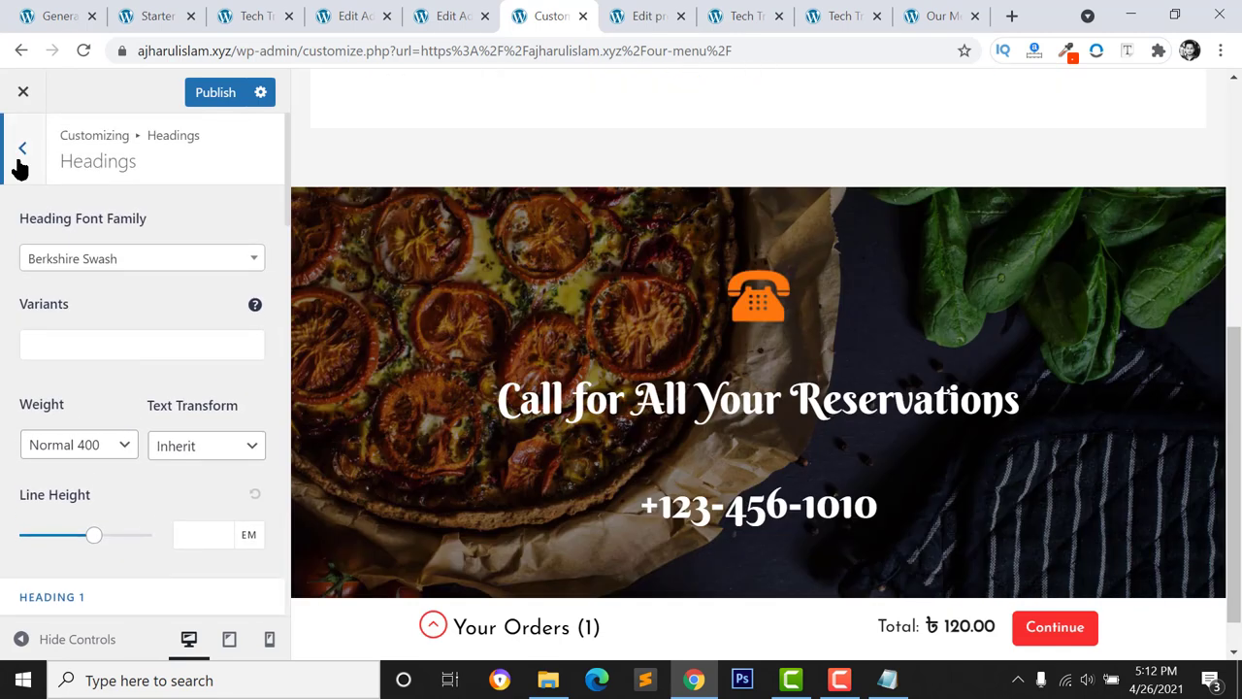
left_click(21, 150)
left_click(27, 149)
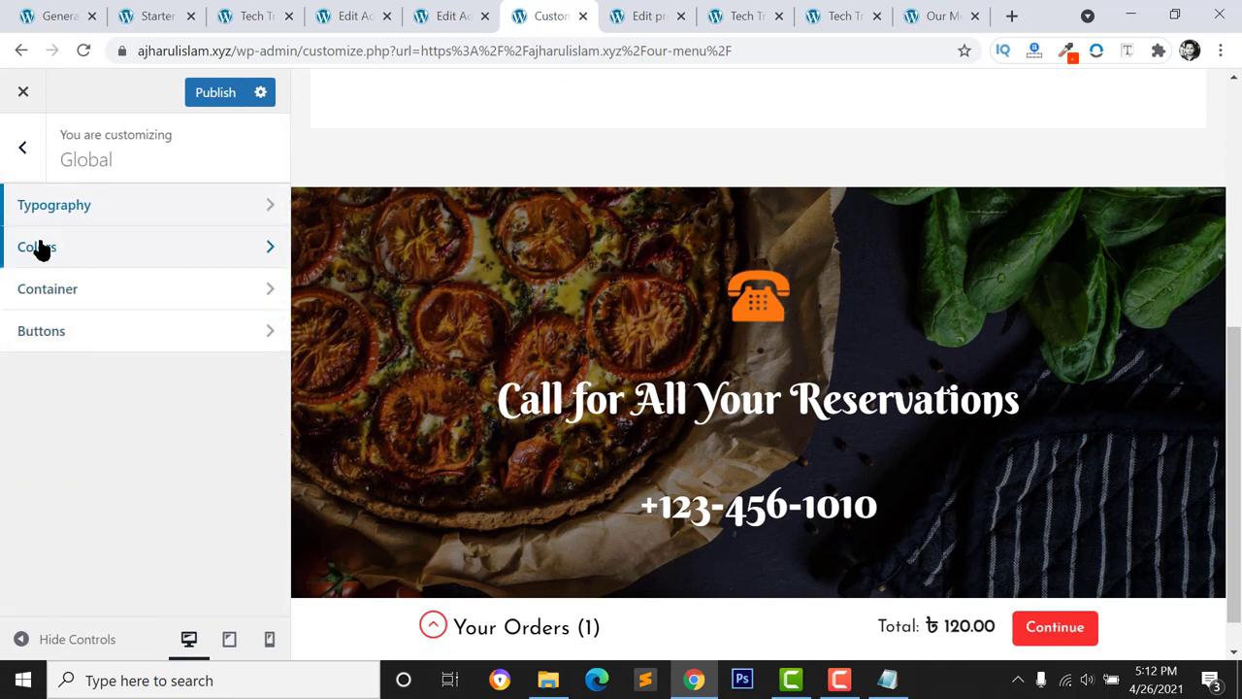
left_click(102, 255)
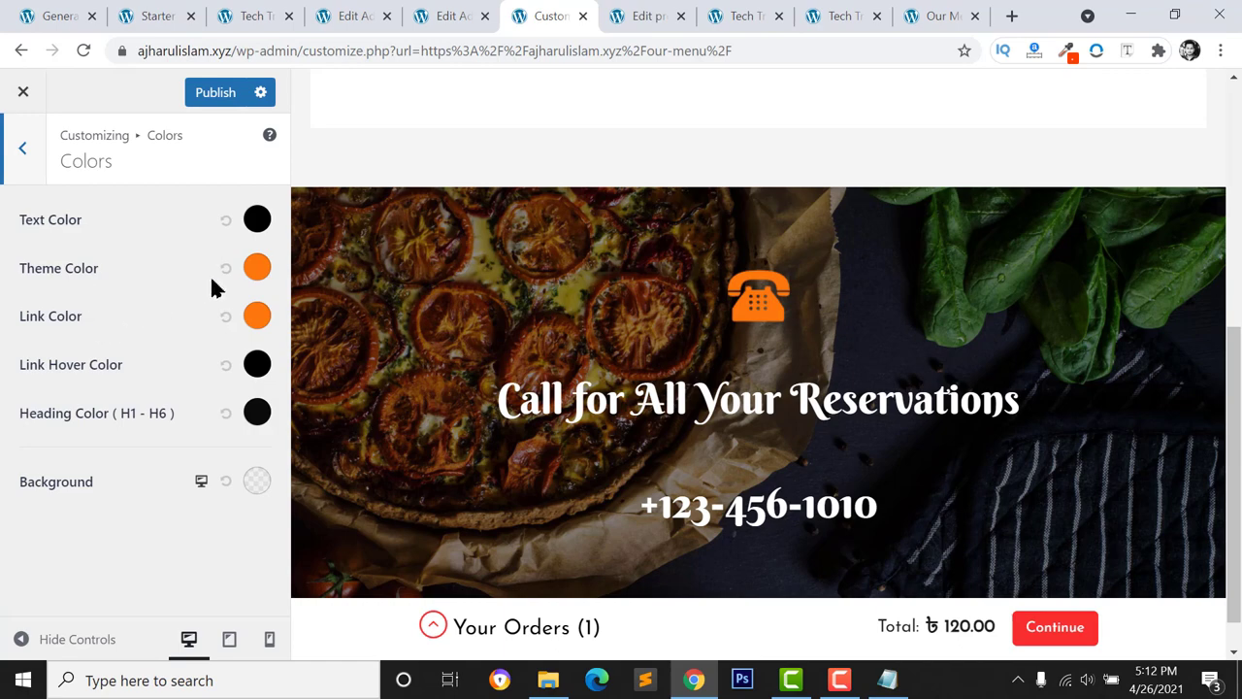
left_click(255, 269)
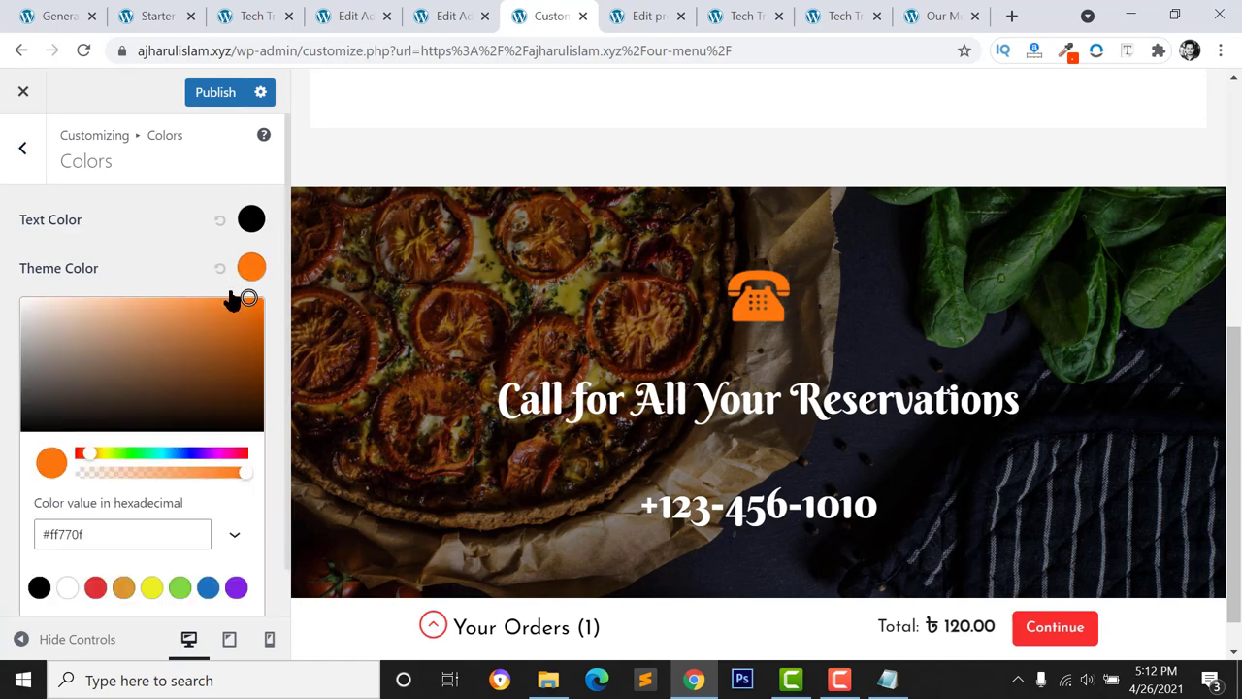
left_click(82, 455)
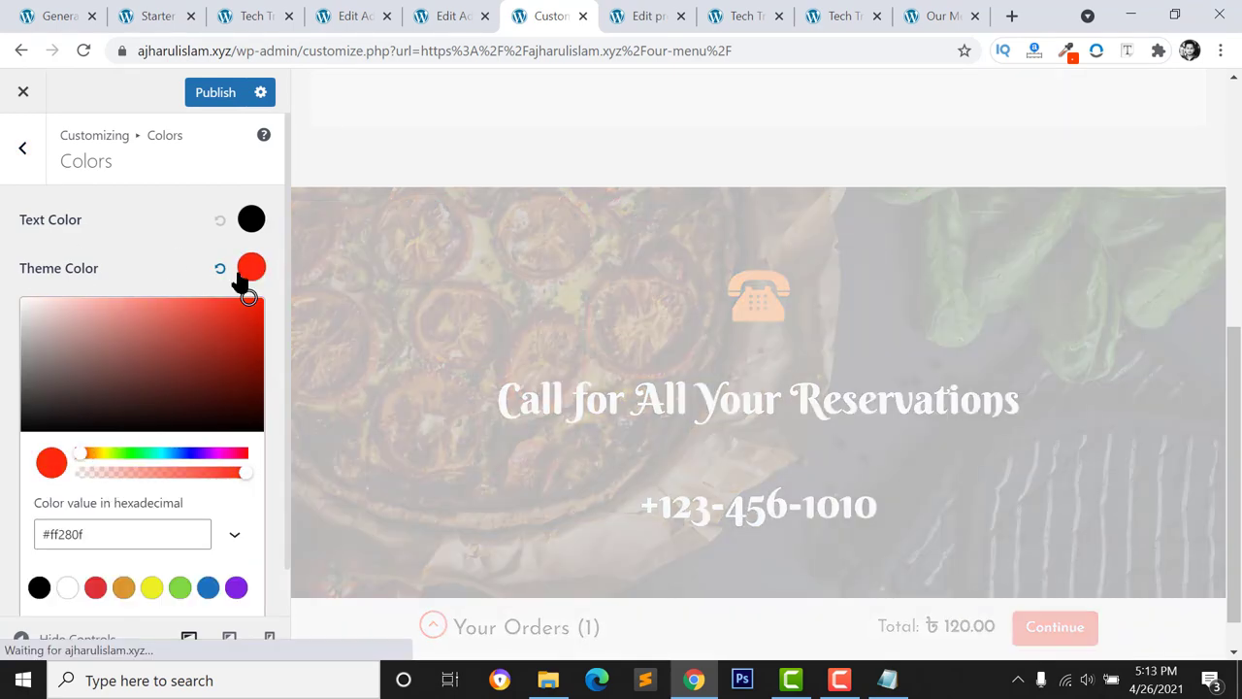
left_click(8, 332)
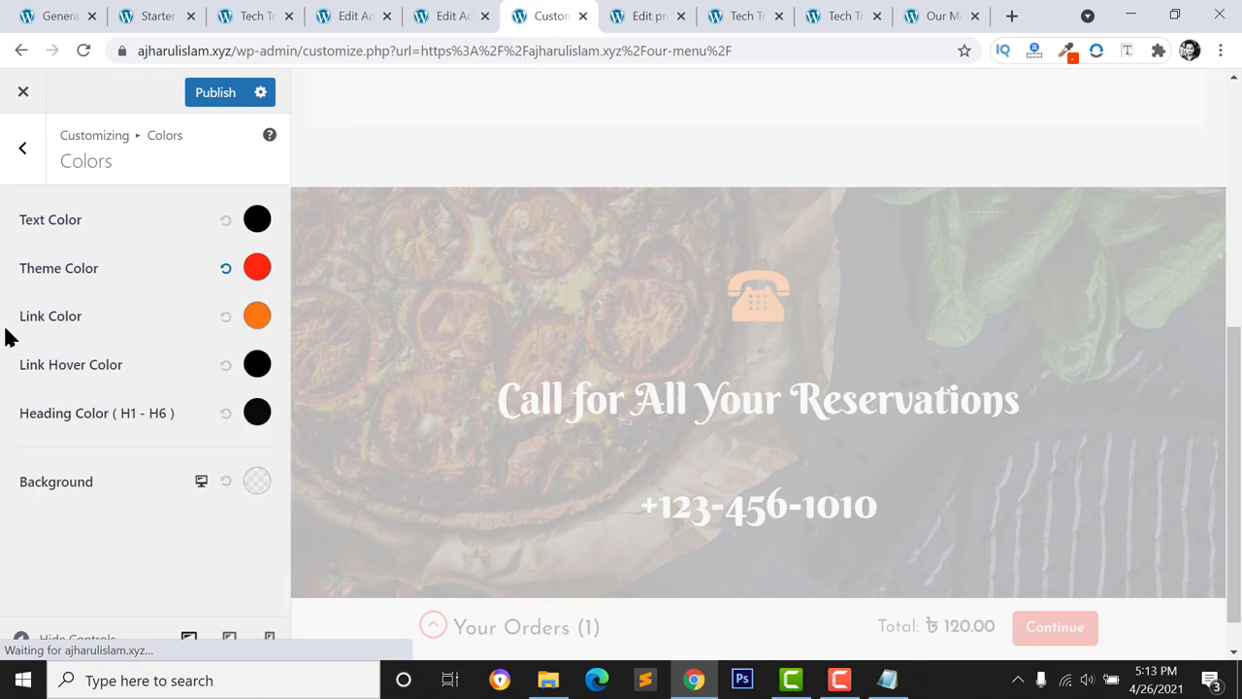
Change the global link color from orange to an orange-red by shifting its hue
left_click(255, 318)
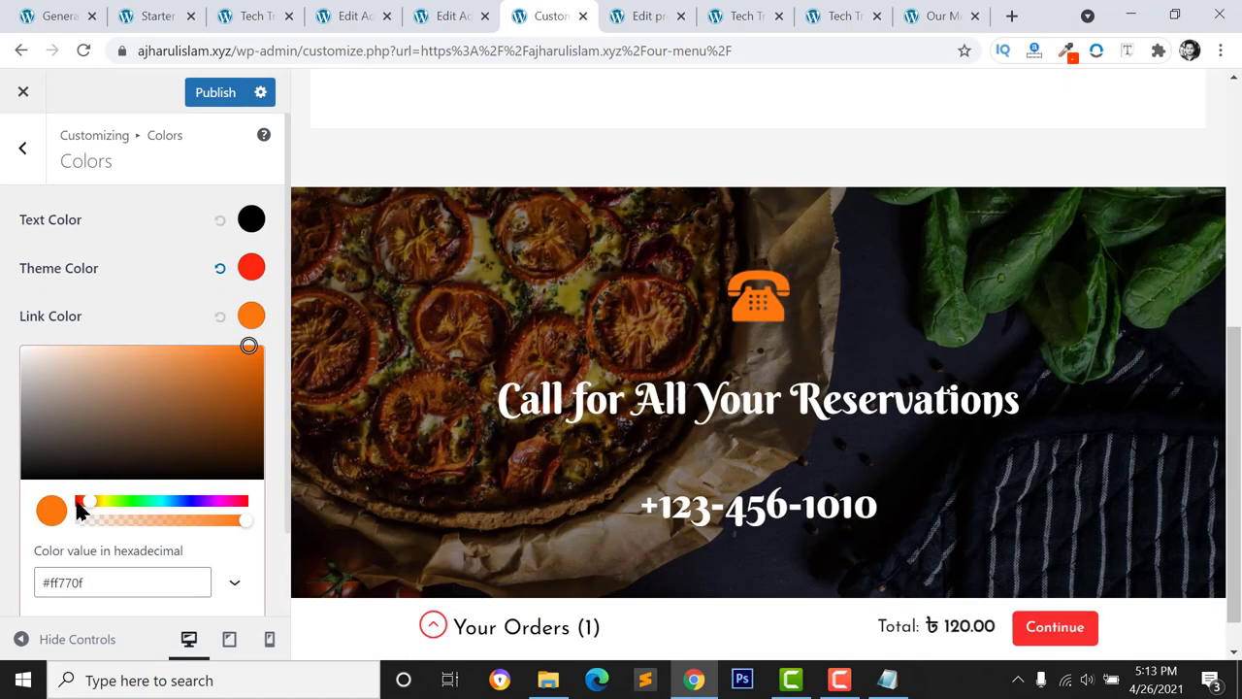
left_click_drag(89, 512, 80, 512)
left_click(6, 309)
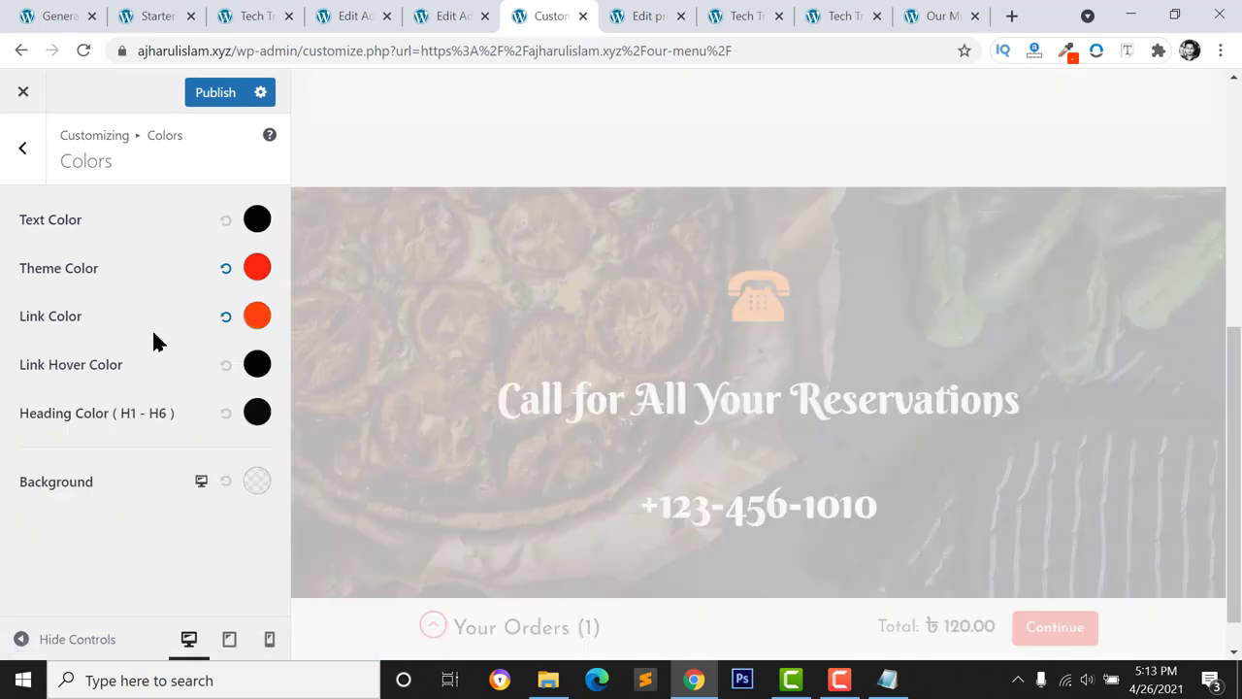
left_click(30, 156)
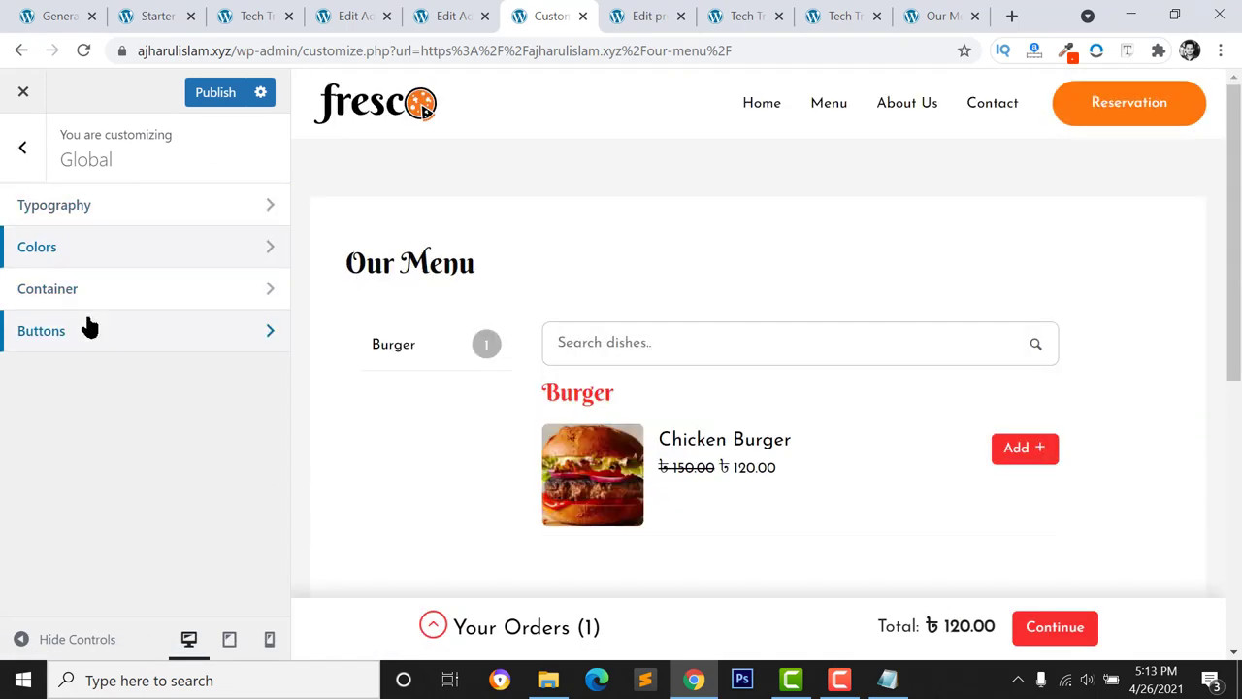
Set the global buttons' normal background color to red #ff200f and the hover background color to a matching red
left_click(89, 330)
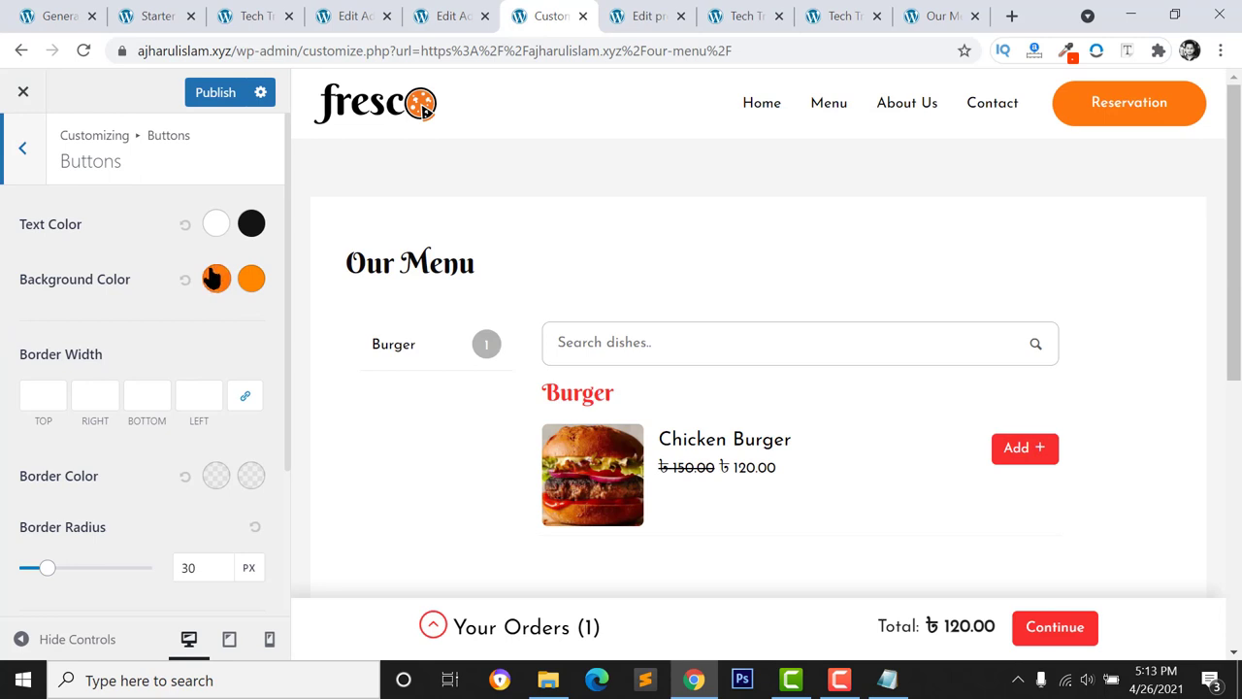
left_click(214, 278)
left_click_drag(84, 462, 80, 462)
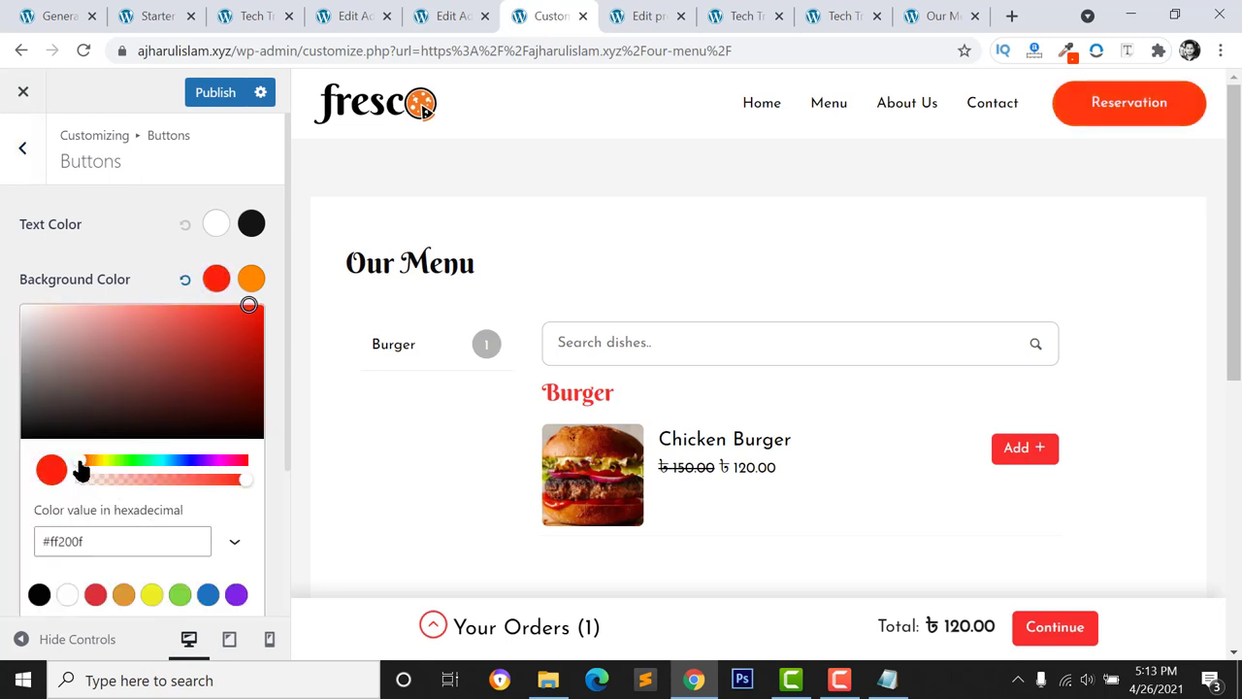
left_click(251, 286)
left_click(238, 283)
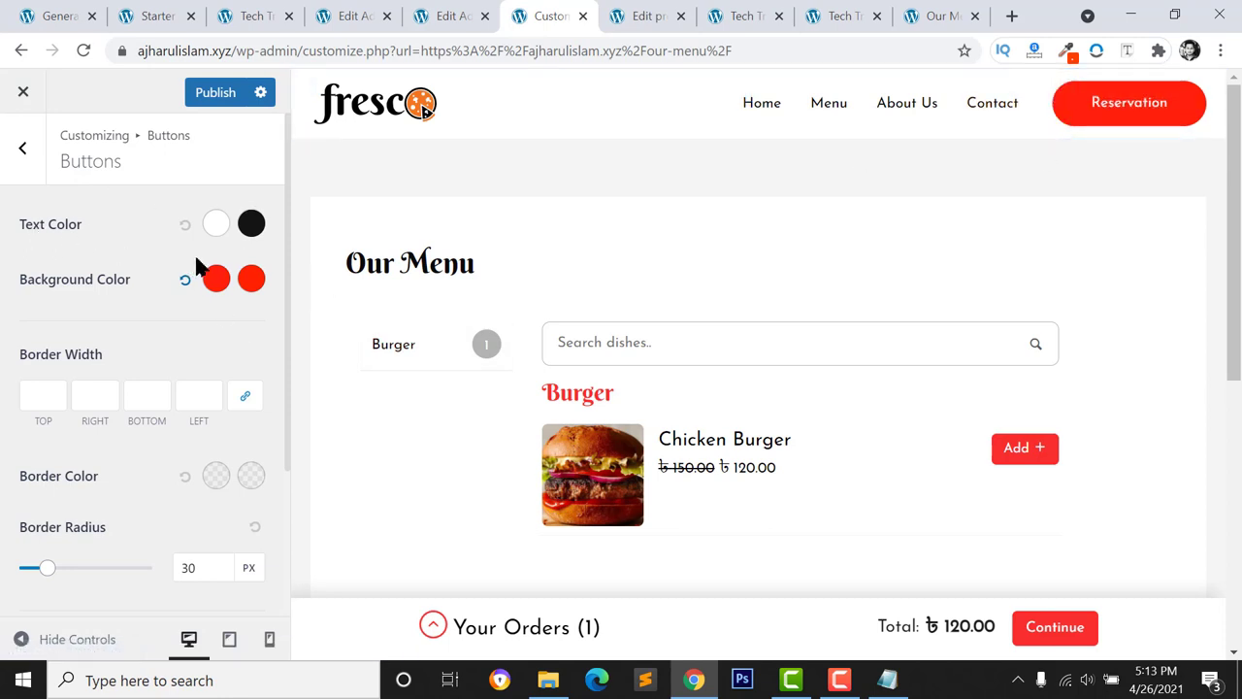
Lighten the global buttons' hover text color toward white
left_click(251, 225)
left_click_drag(32, 314, 32, 259)
left_click(25, 266)
left_click(164, 206)
left_click(23, 173)
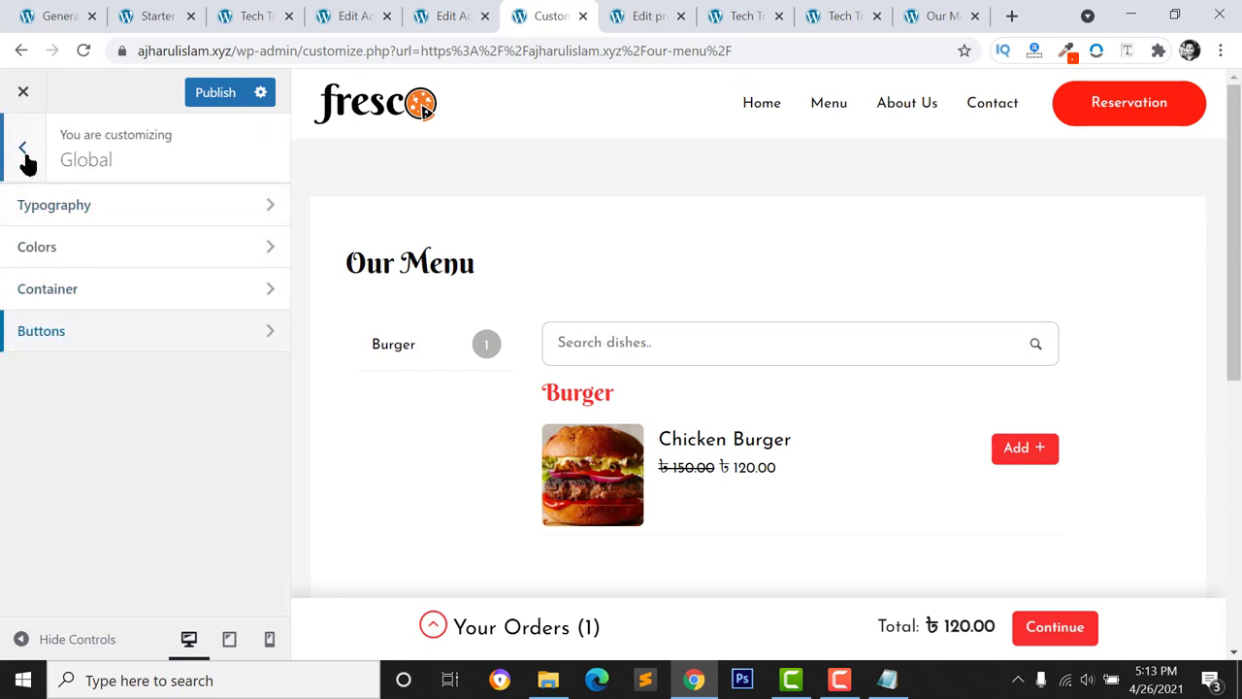
Open the design settings of the Primary Menu in the Header Builder
left_click(20, 157)
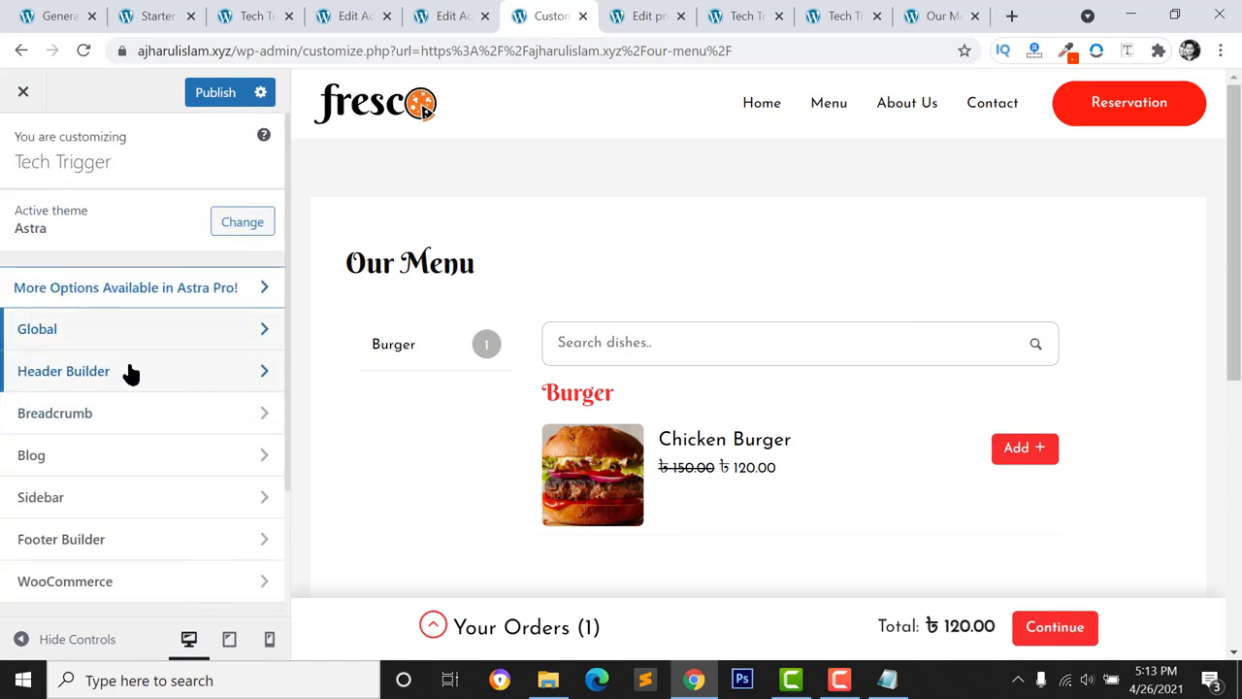
left_click(131, 374)
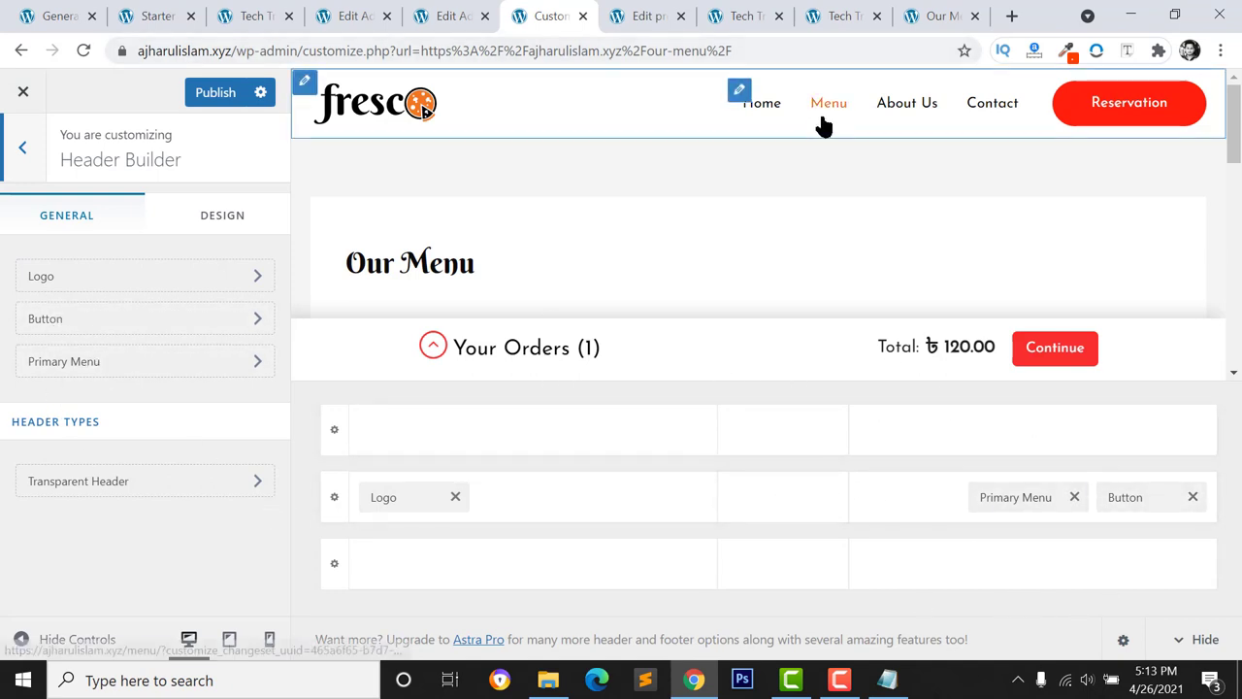
left_click(82, 367)
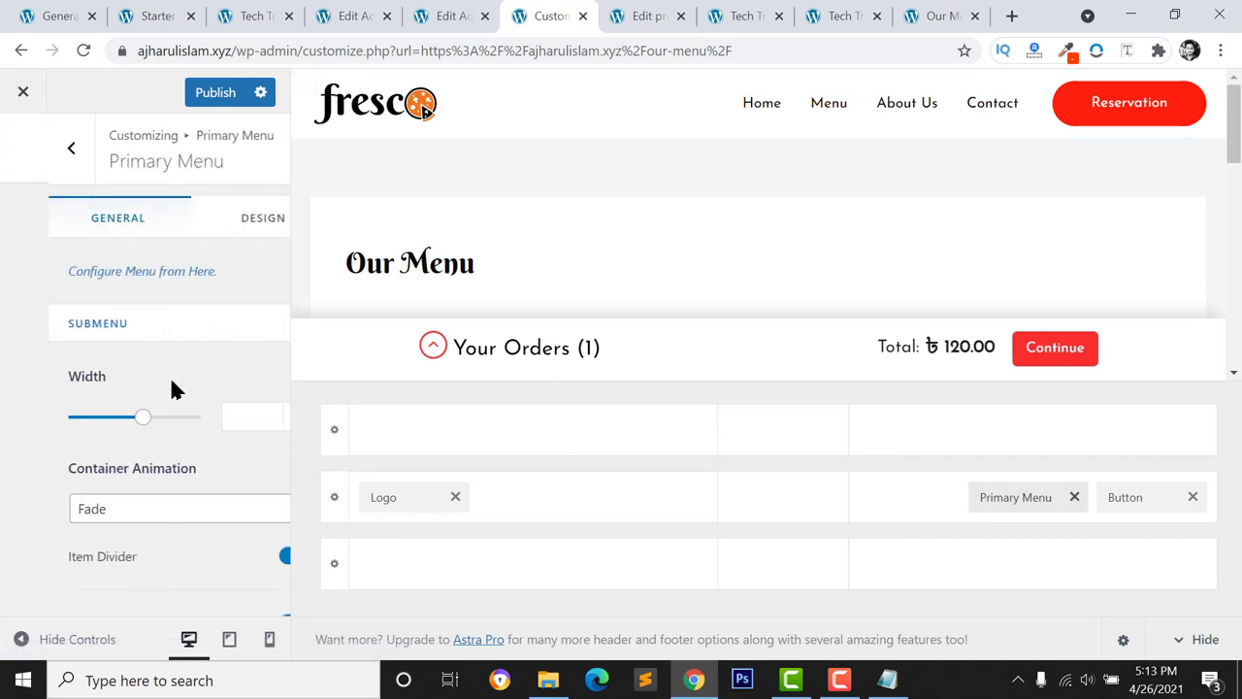
left_click(193, 222)
Set the primary menu's hover and active text/link colors to red
scroll(178, 434, "down", 1)
scroll(178, 433, "down", 1)
scroll(133, 424, "down", 8)
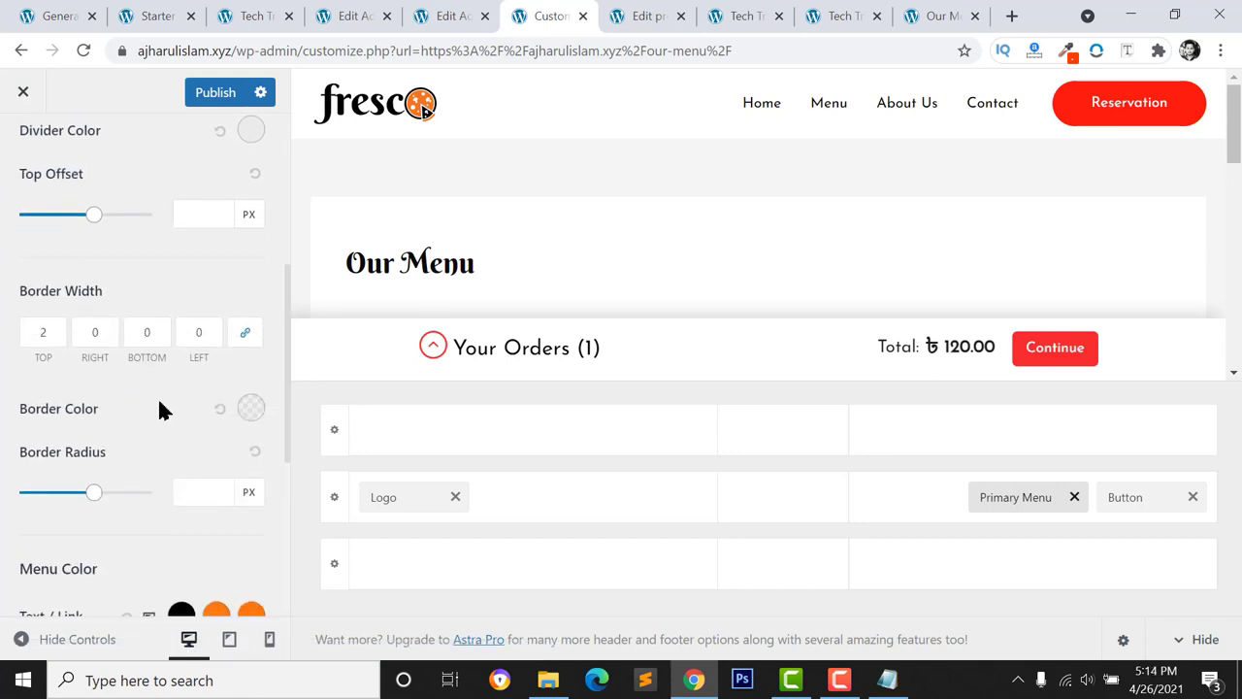
scroll(235, 481, "down", 2)
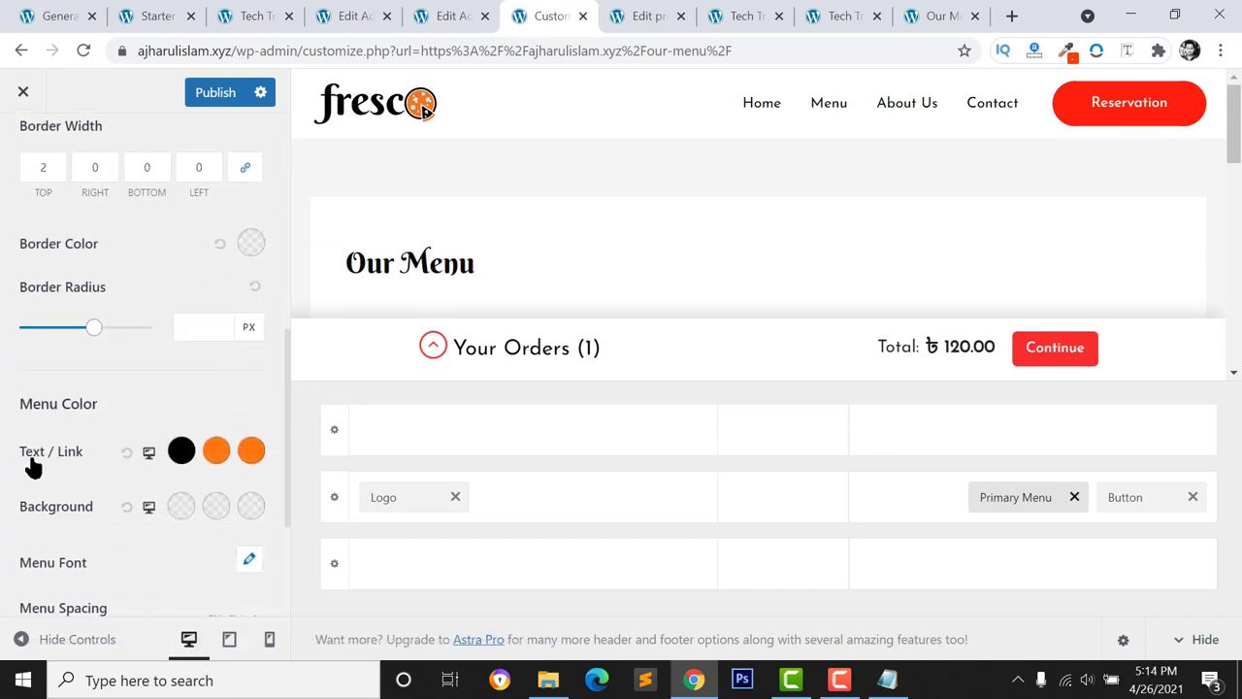
left_click(217, 454)
scroll(222, 514, "down", 2)
left_click_drag(93, 568, 78, 576)
left_click(247, 392)
right_click(78, 576)
key("Escape")
left_click(4, 333)
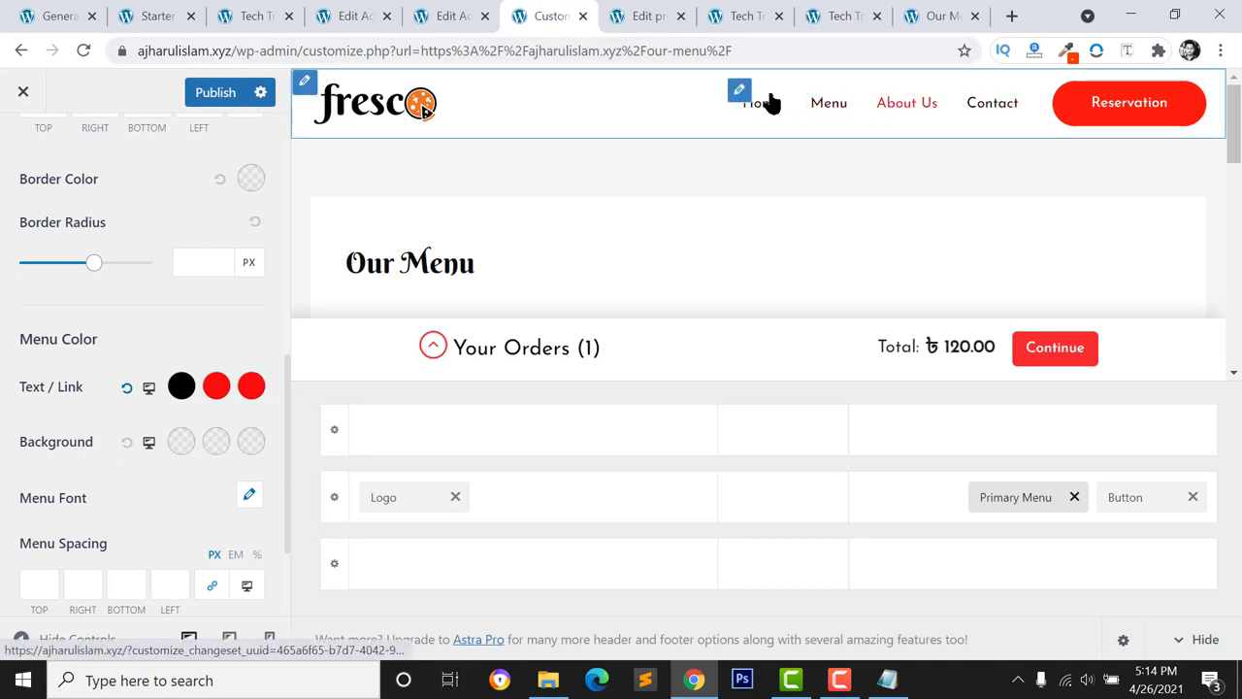
Publish the color and menu changes, and return to the Header Builder overview
scroll(122, 170, "up", 5)
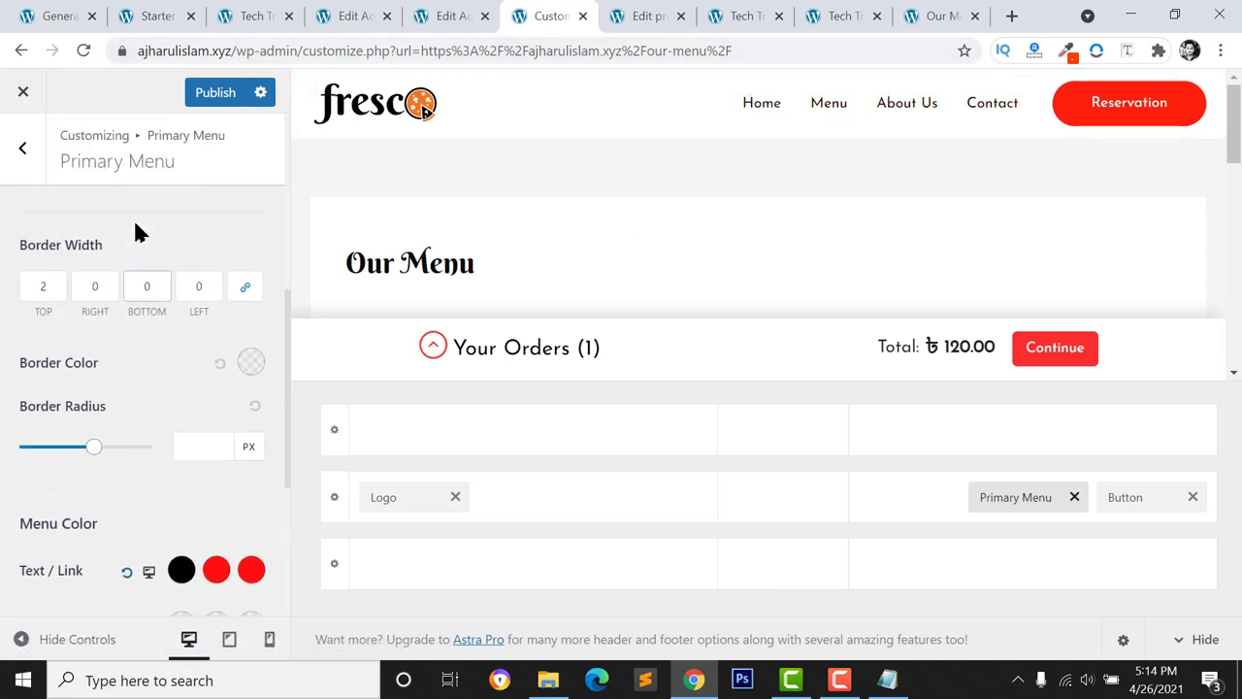
left_click(209, 96)
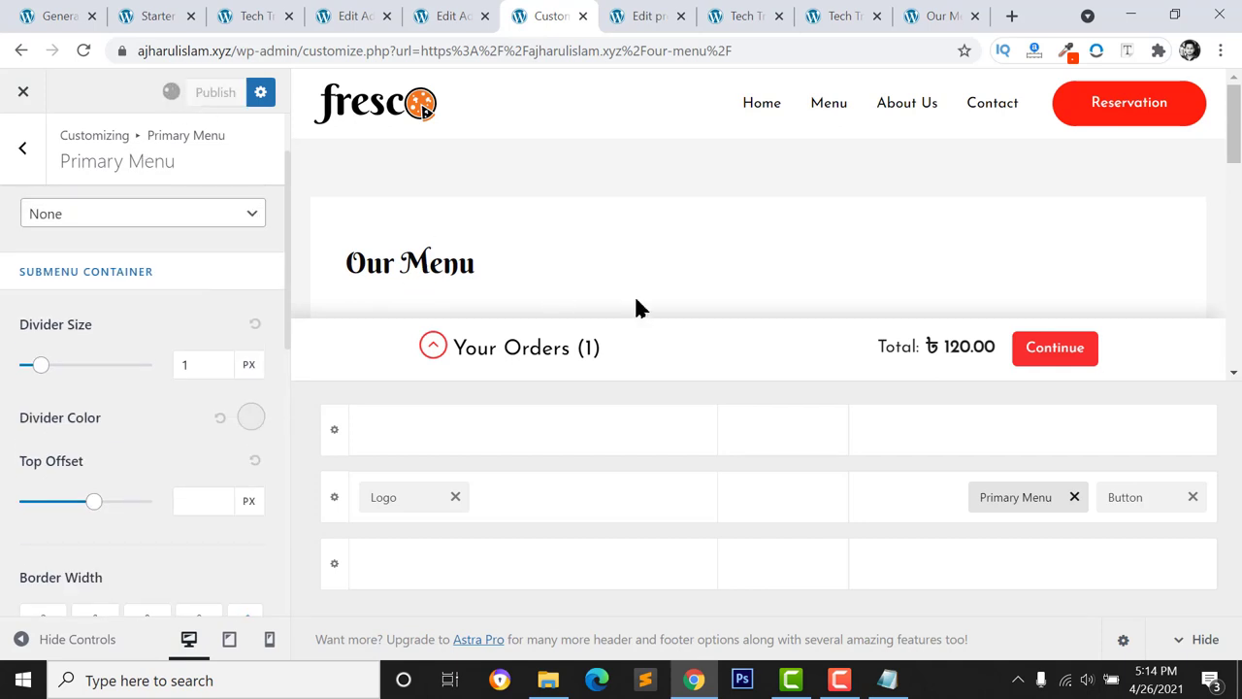
left_click(22, 151)
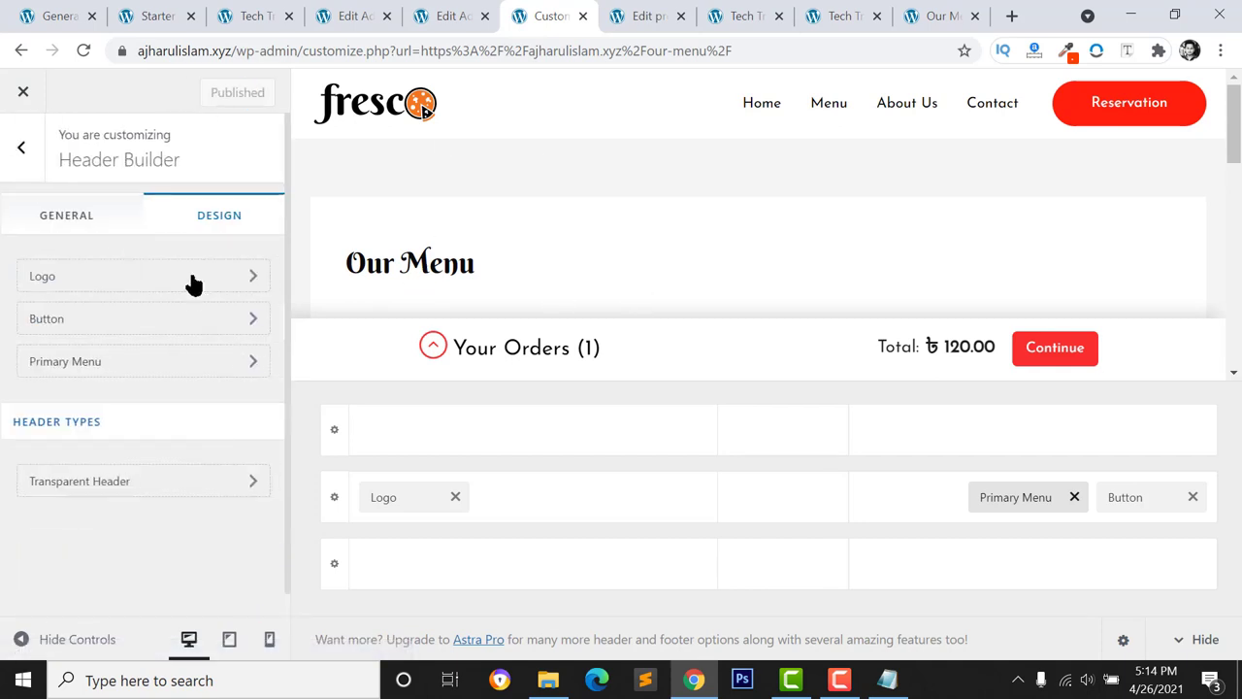
Remove the header logo and select the fresco logo again from the media library without cropping it
left_click(37, 282)
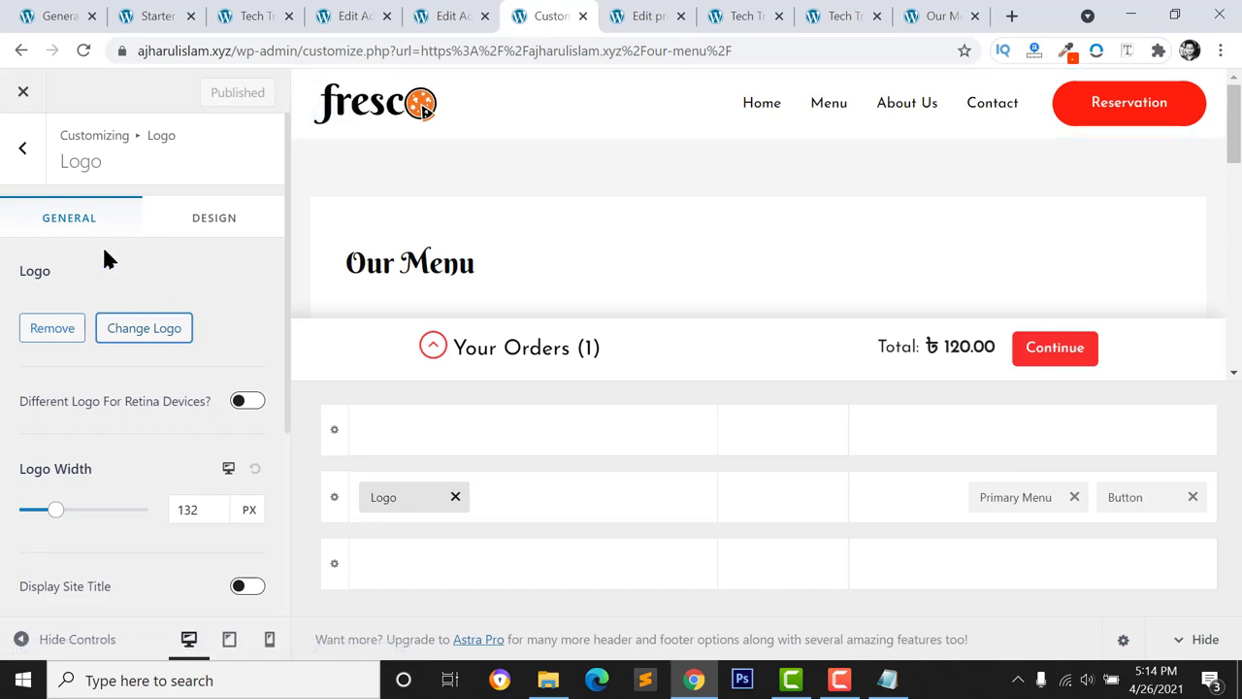
left_click(80, 330)
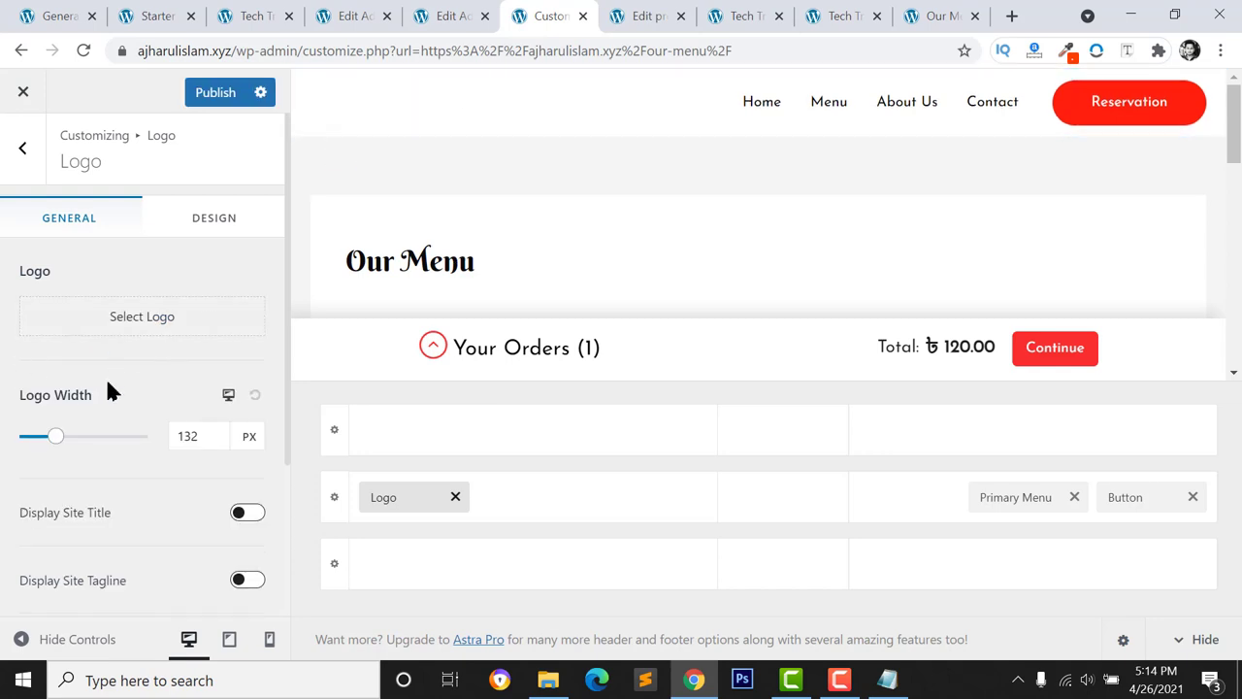
left_click(120, 318)
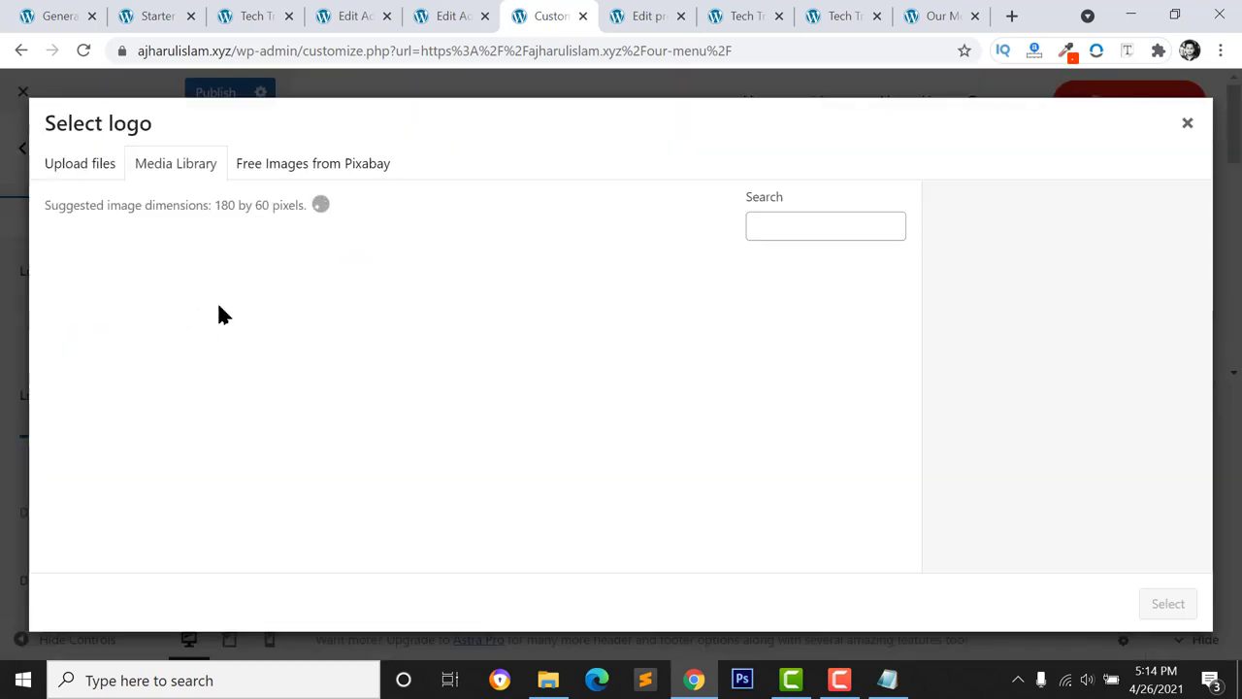
left_click(64, 167)
left_click(180, 164)
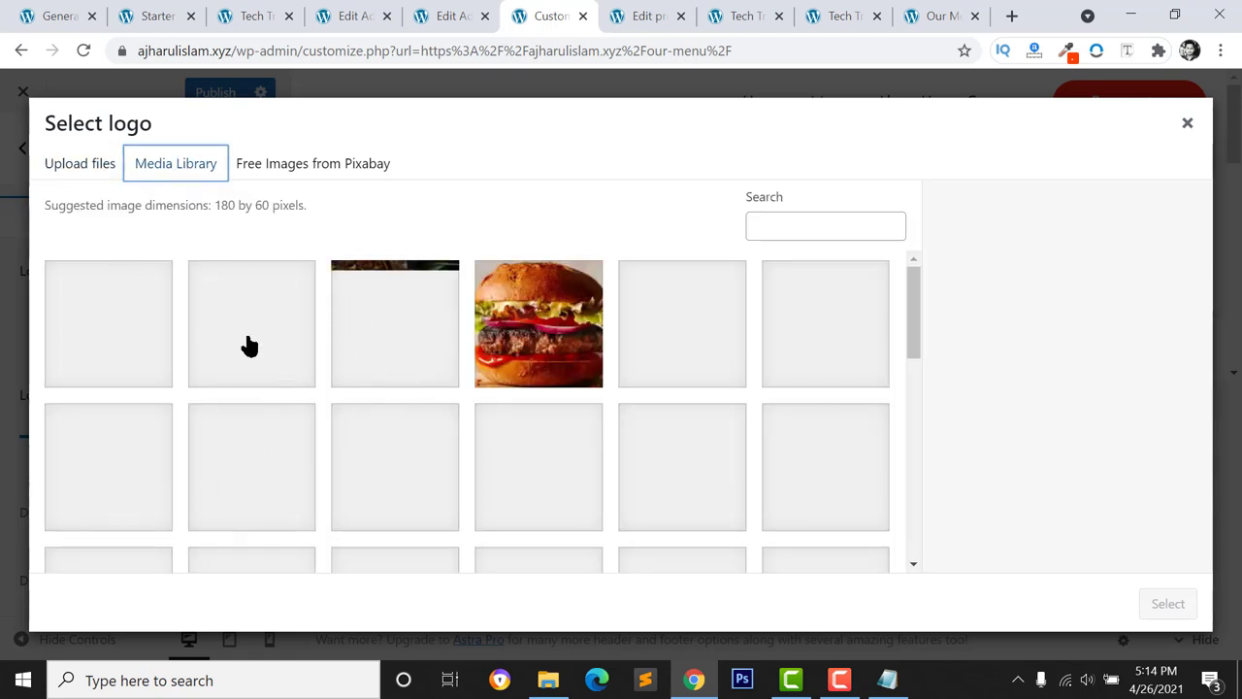
left_click(303, 367)
left_click(1169, 604)
left_click(1058, 605)
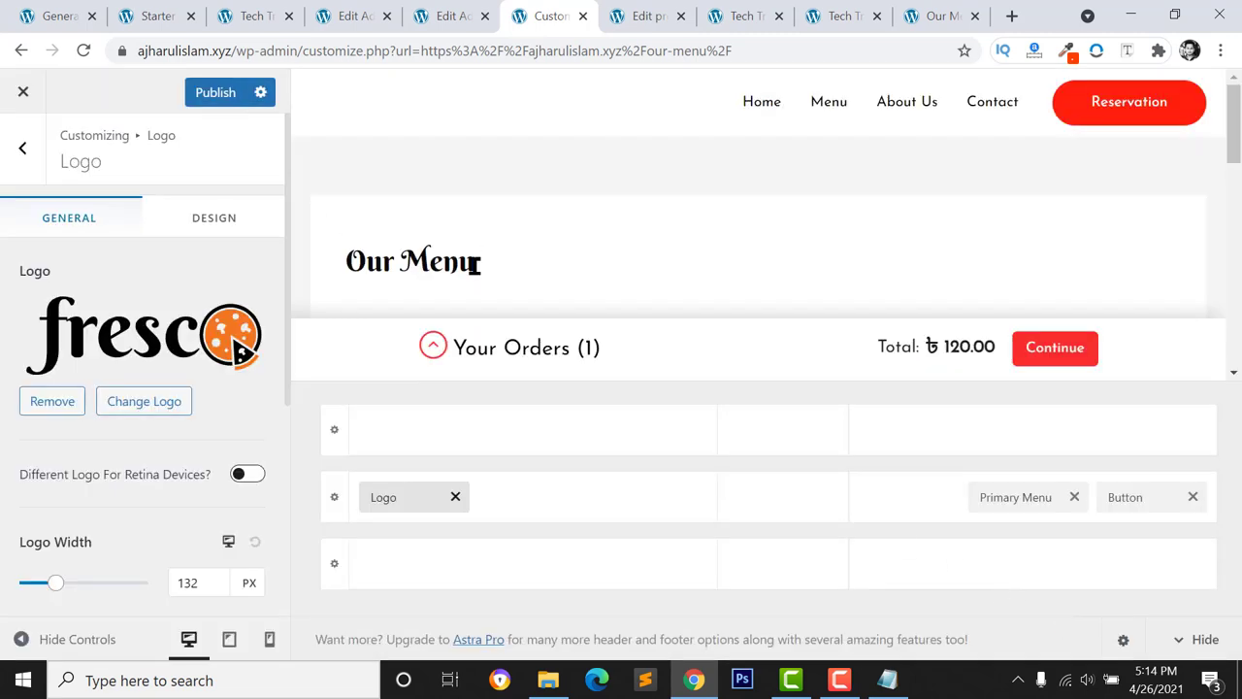
Upload classic-beef-burger.jpg as the site icon and crop it to the suggested square
scroll(22, 242, "down", 3)
scroll(103, 394, "up", 5)
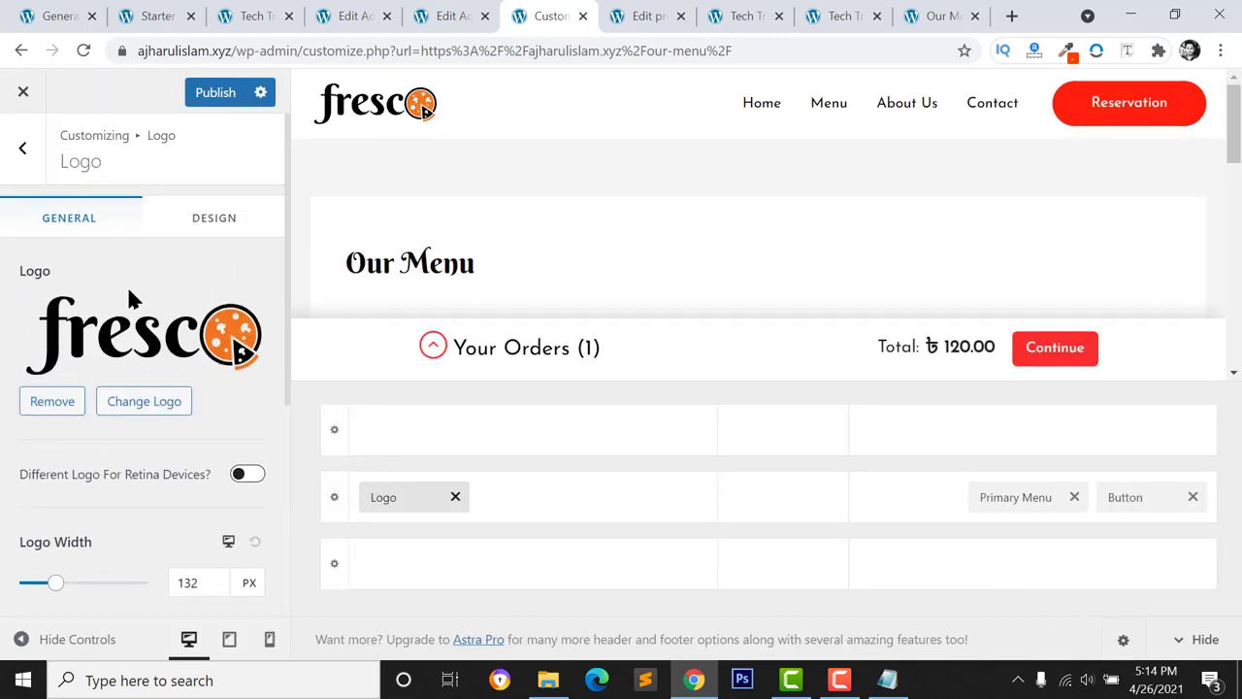
scroll(117, 330, "down", 4)
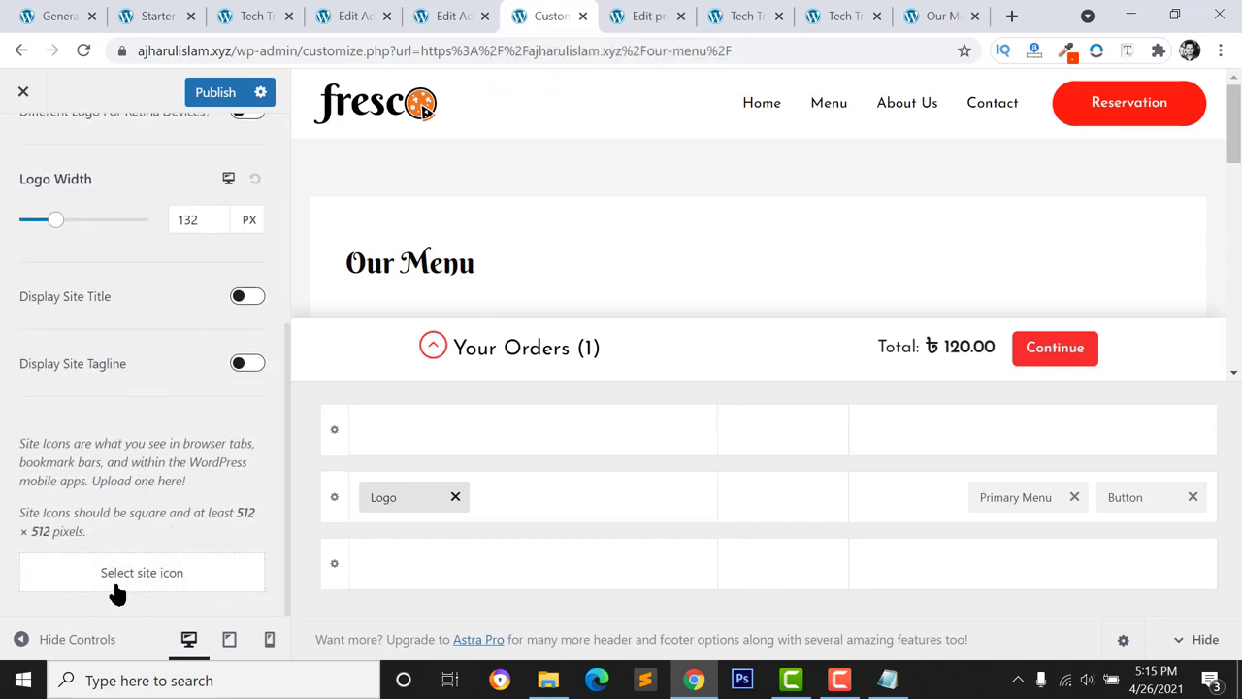
left_click(114, 582)
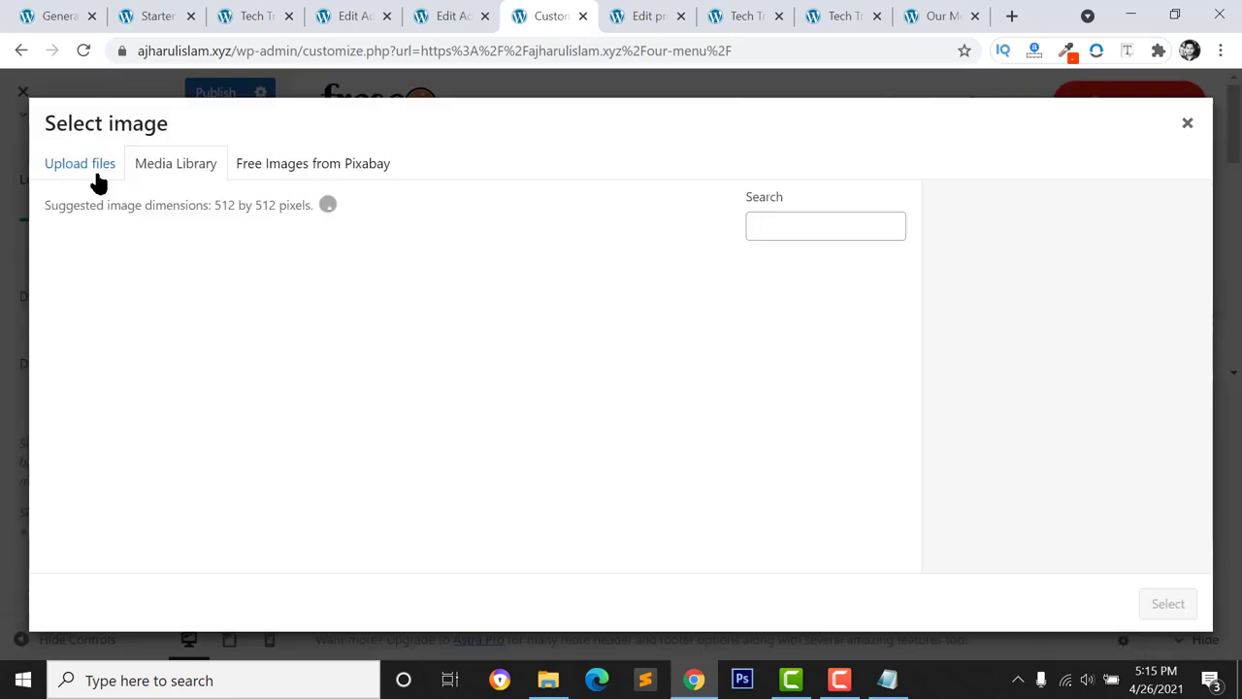
left_click(580, 398)
left_click(326, 196)
left_click(446, 427)
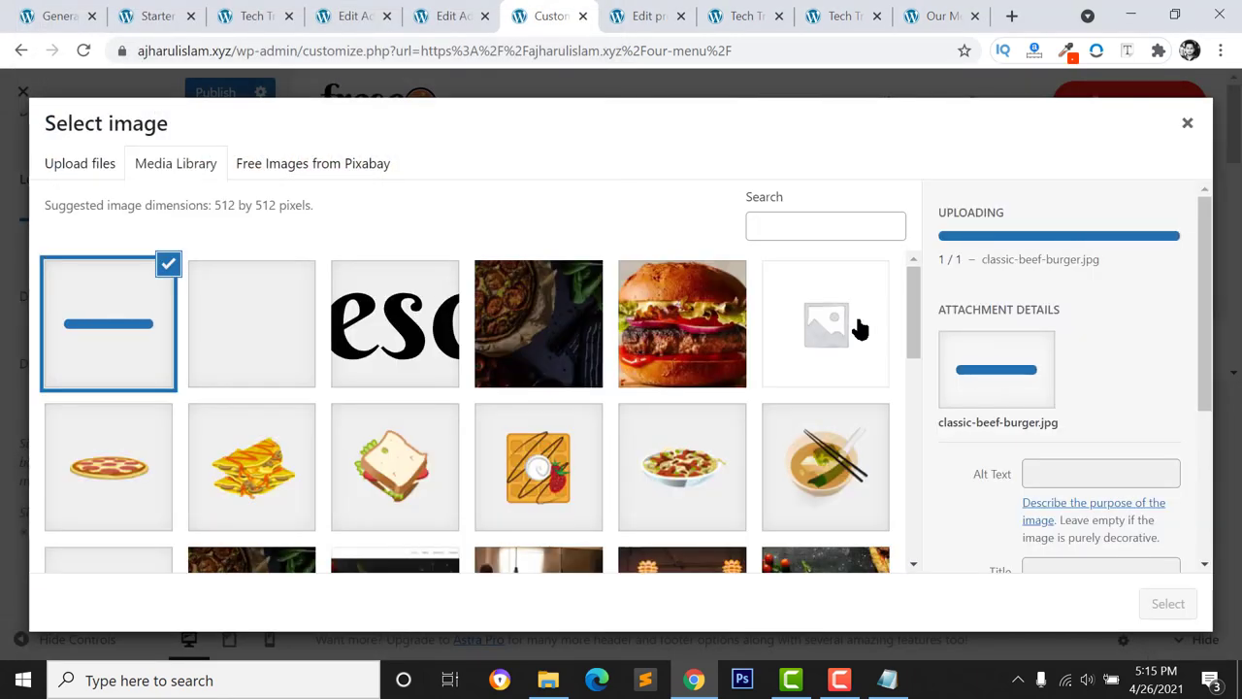
left_click(1164, 604)
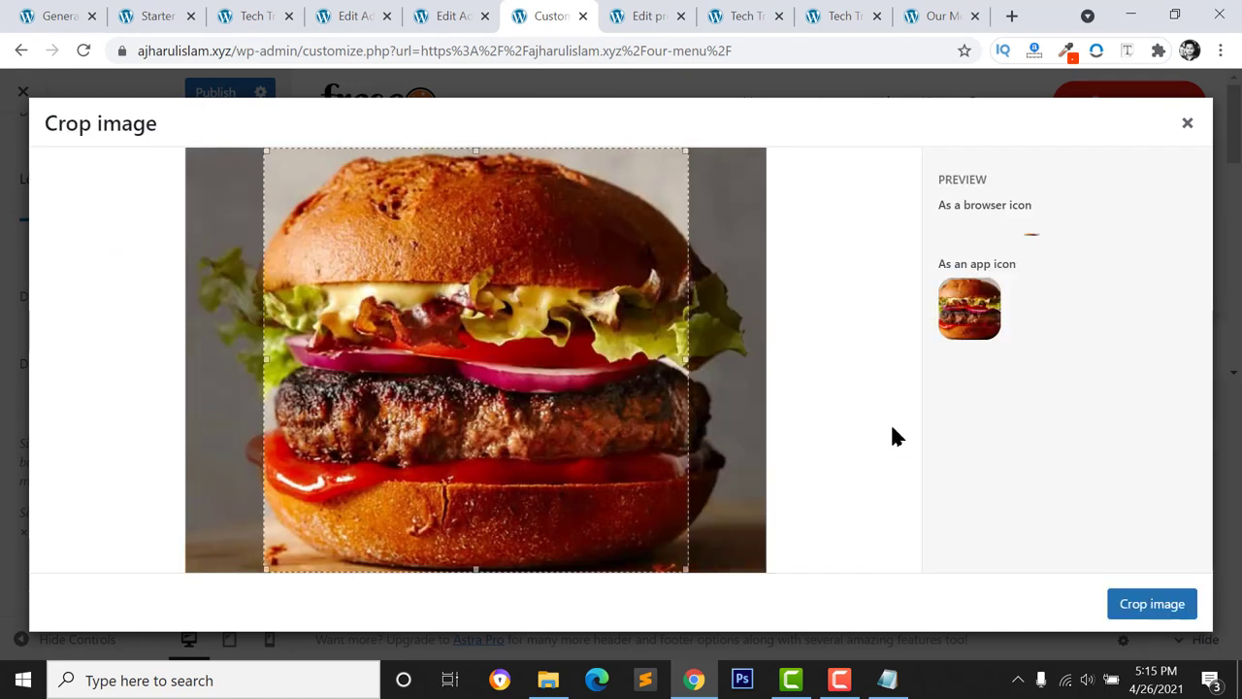
left_click(1152, 608)
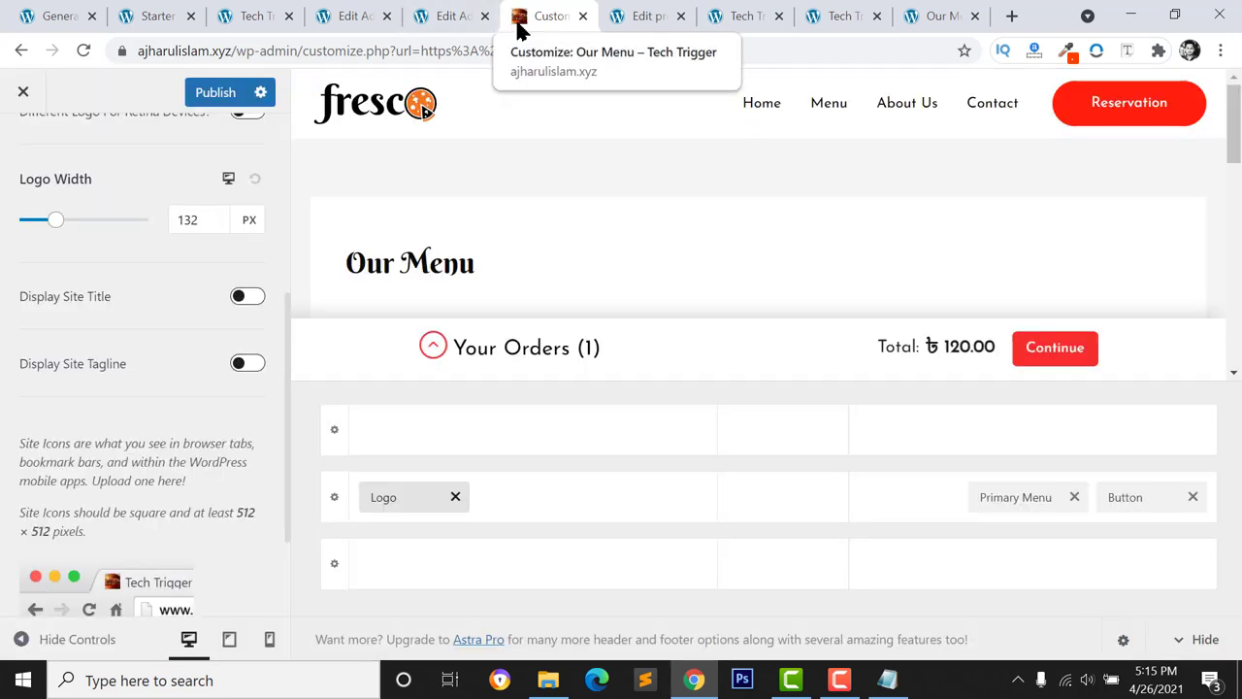
Publish the logo and site icon changes, and return to the main customizer options
scroll(136, 573, "down", 2)
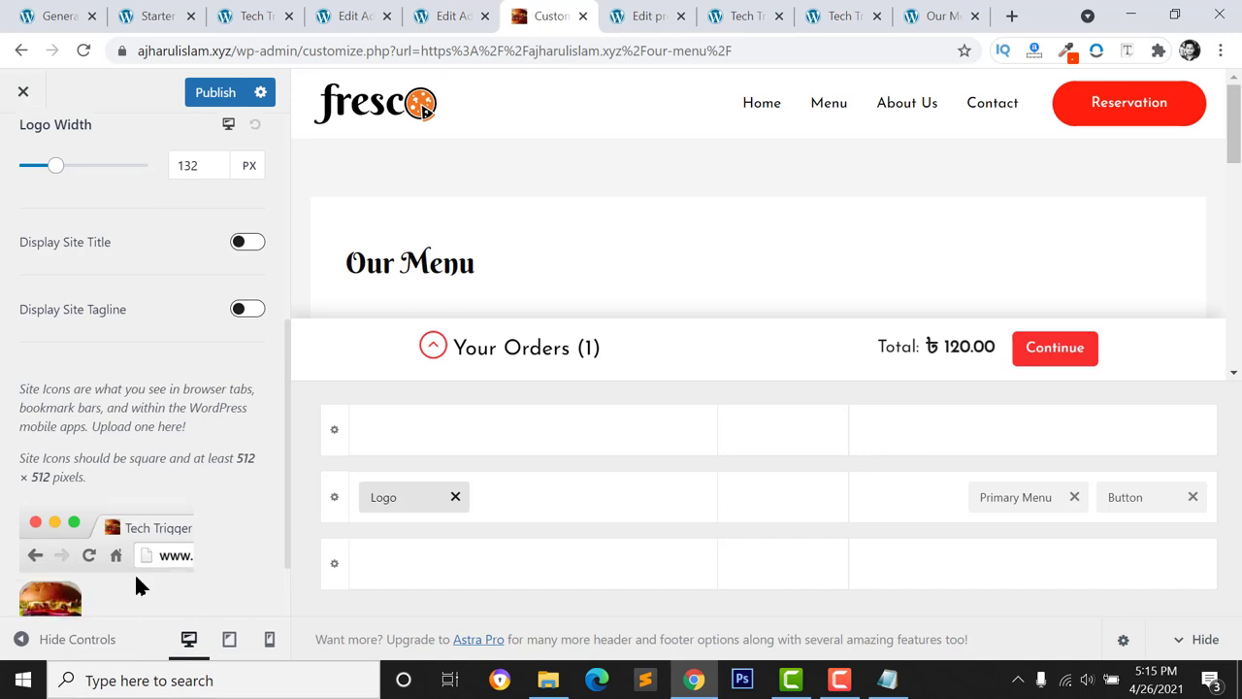
scroll(116, 461, "up", 3)
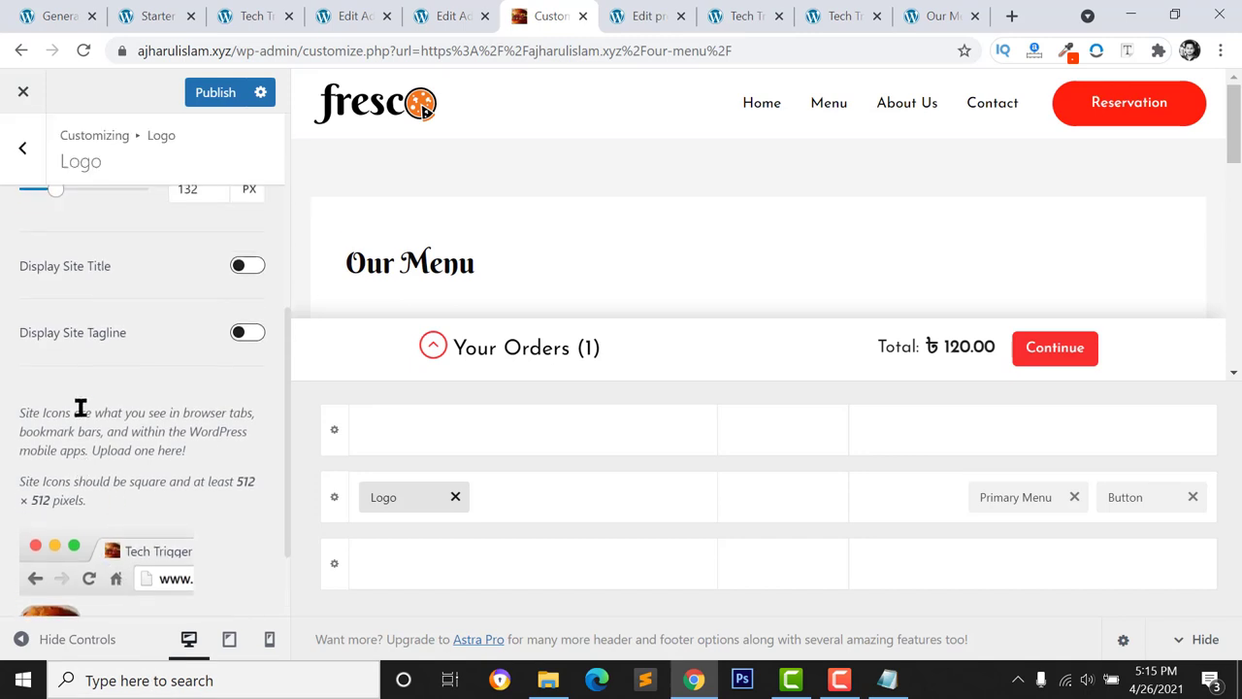
left_click(203, 101)
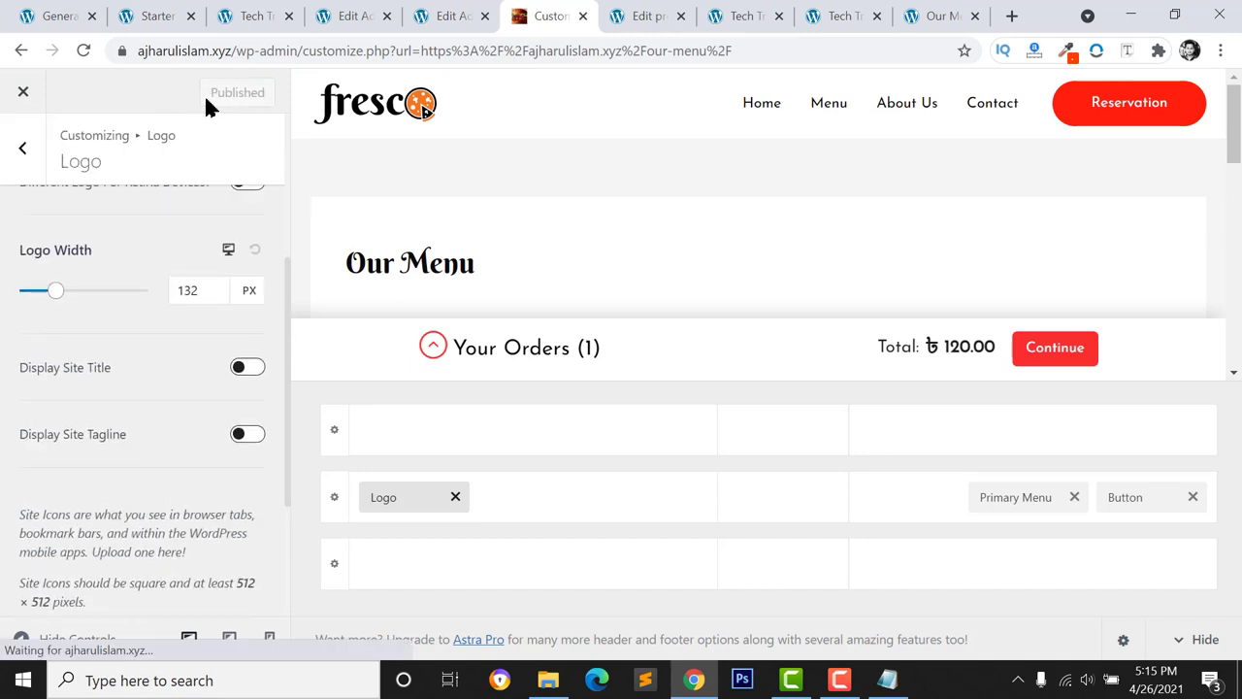
left_click(23, 167)
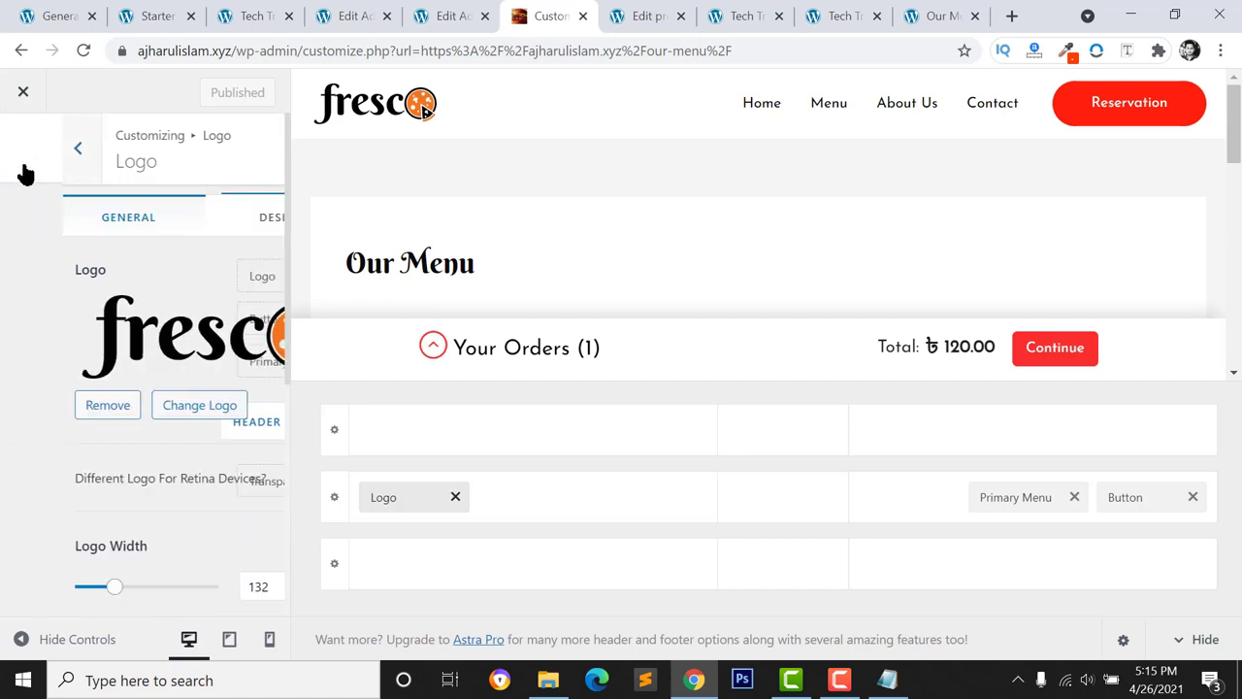
left_click(27, 163)
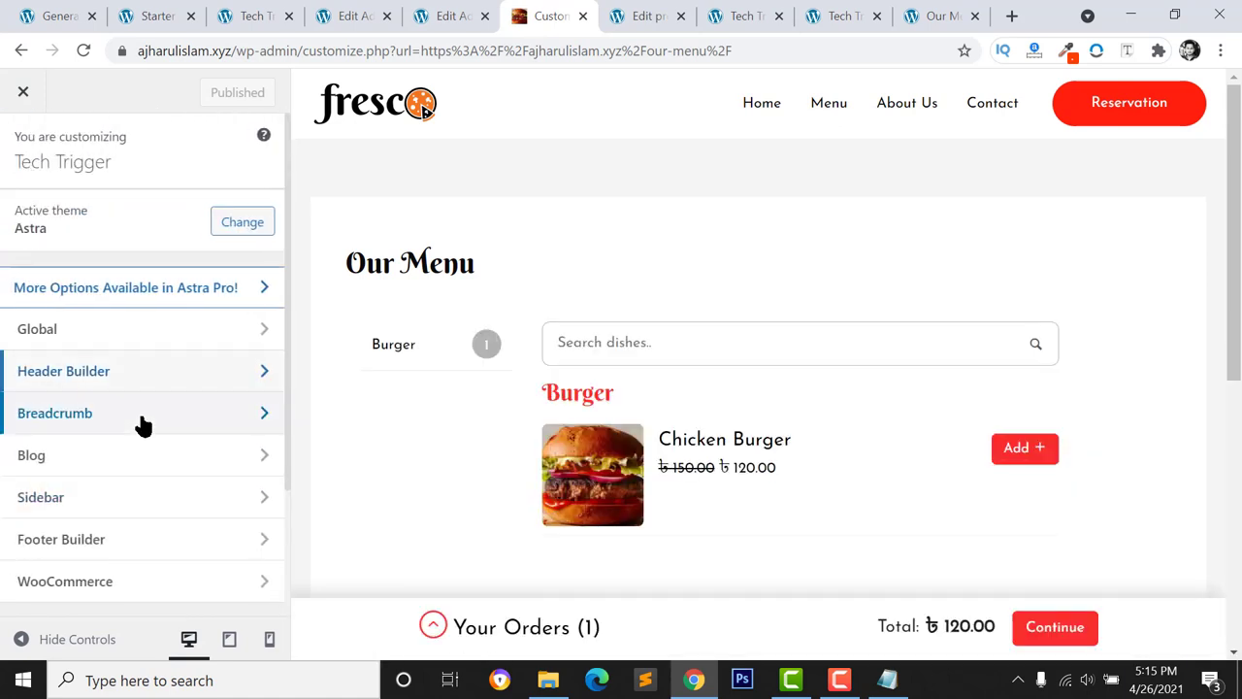
Set the breadcrumb's header position to After
scroll(140, 456, "down", 1)
left_click(86, 354)
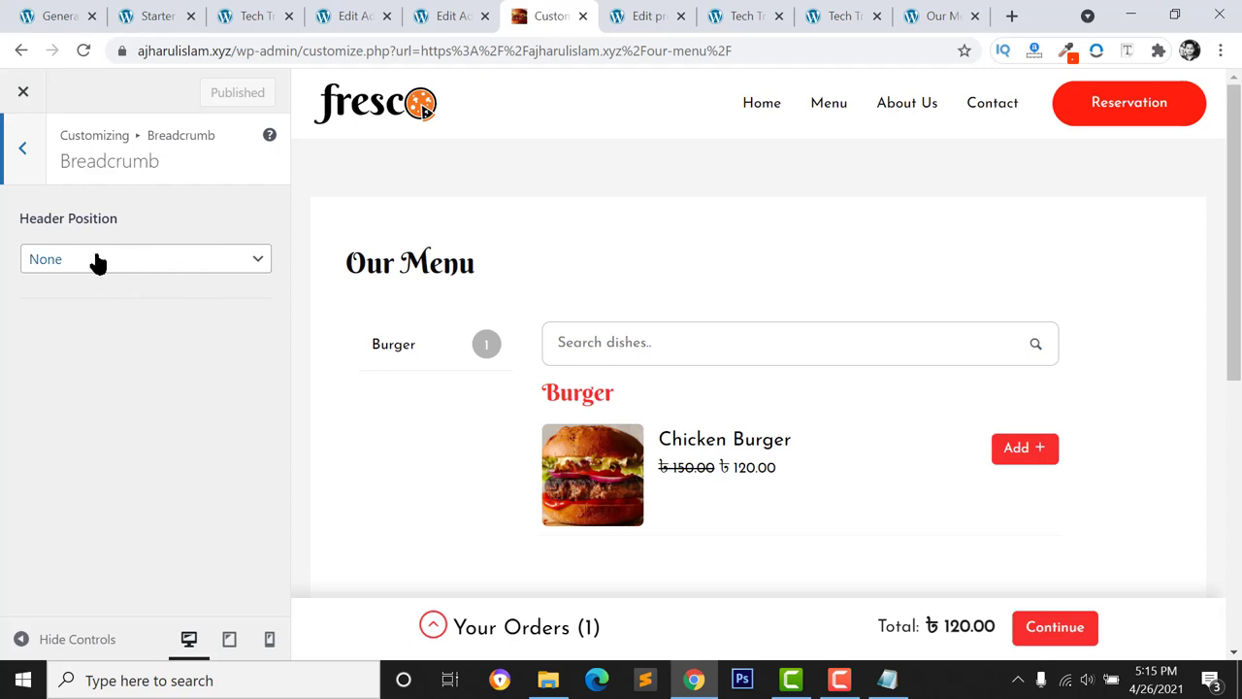
left_click(141, 258)
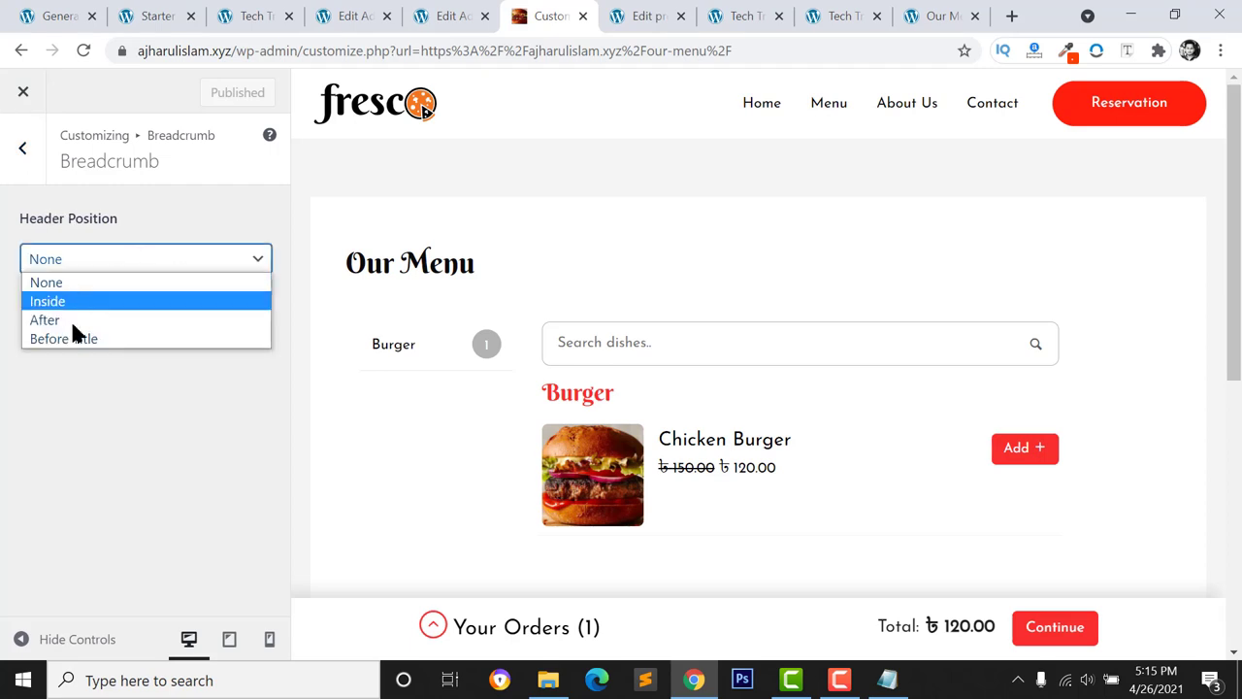
left_click(121, 415)
left_click(54, 266)
left_click(45, 319)
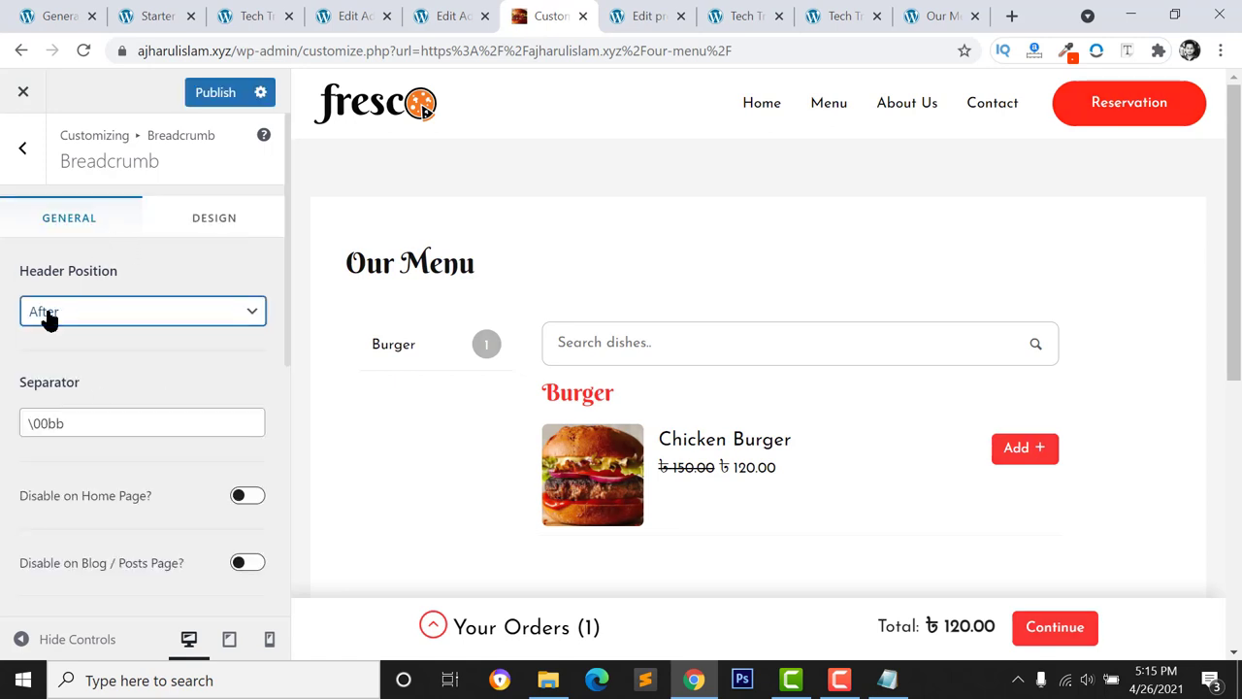
Set the breadcrumb's header position to None and return to the main customizer options
scroll(151, 466, "down", 1)
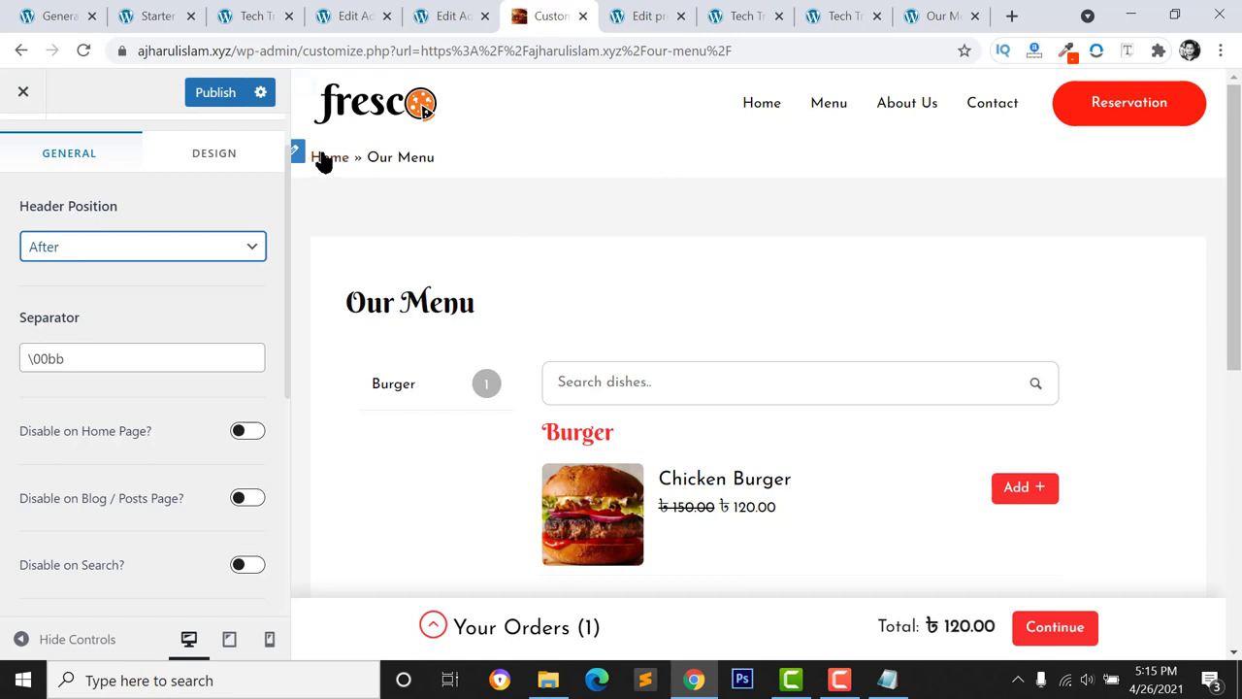
left_click(177, 257)
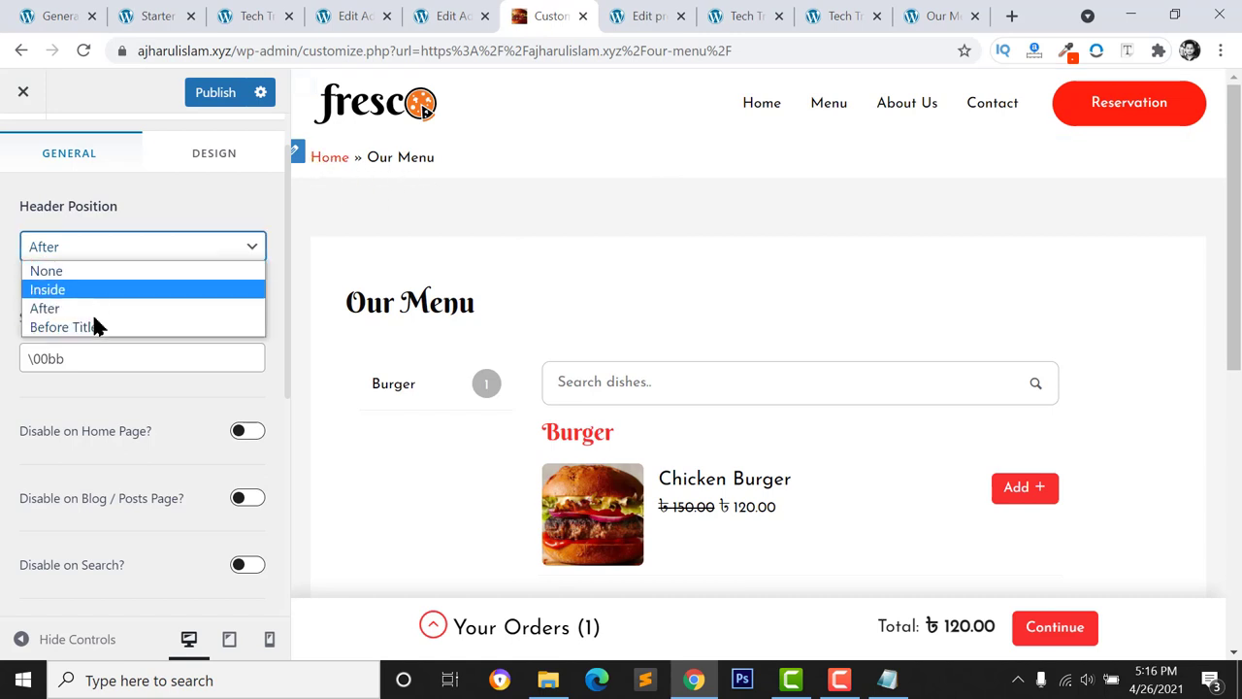
left_click(75, 271)
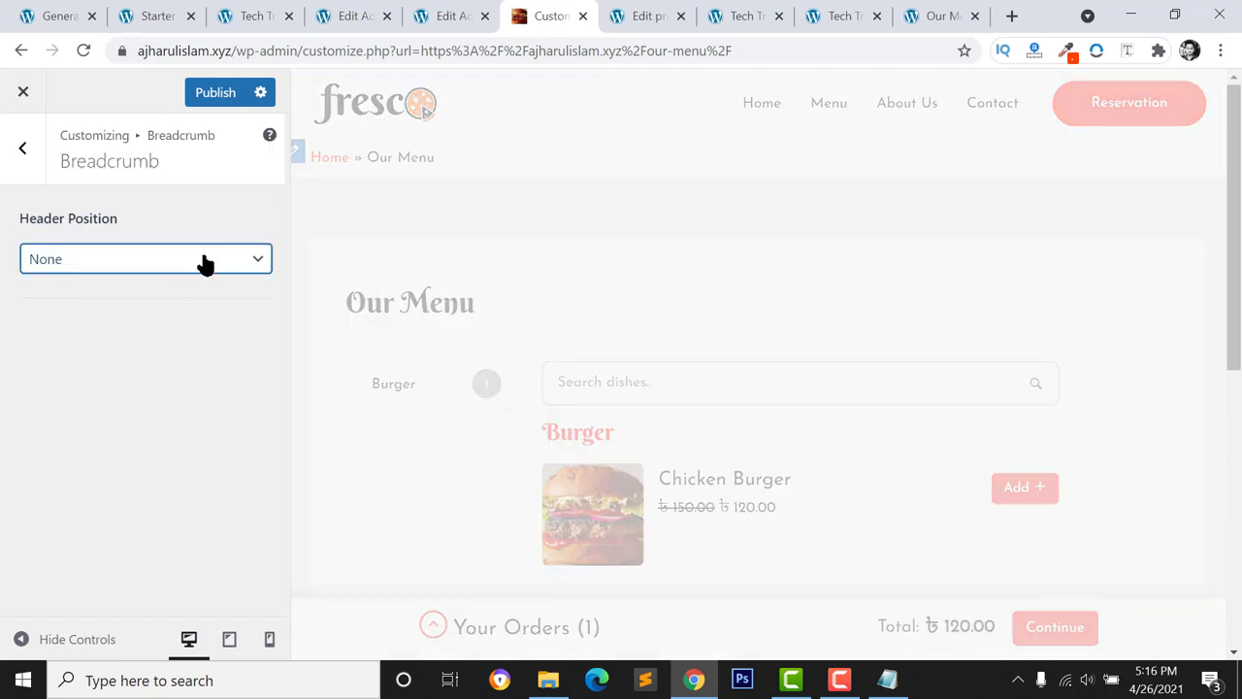
left_click(21, 149)
Open the Primary Menu in the customizer to review its items, and publish the pending changes
scroll(33, 268, "up", 1)
scroll(69, 352, "down", 2)
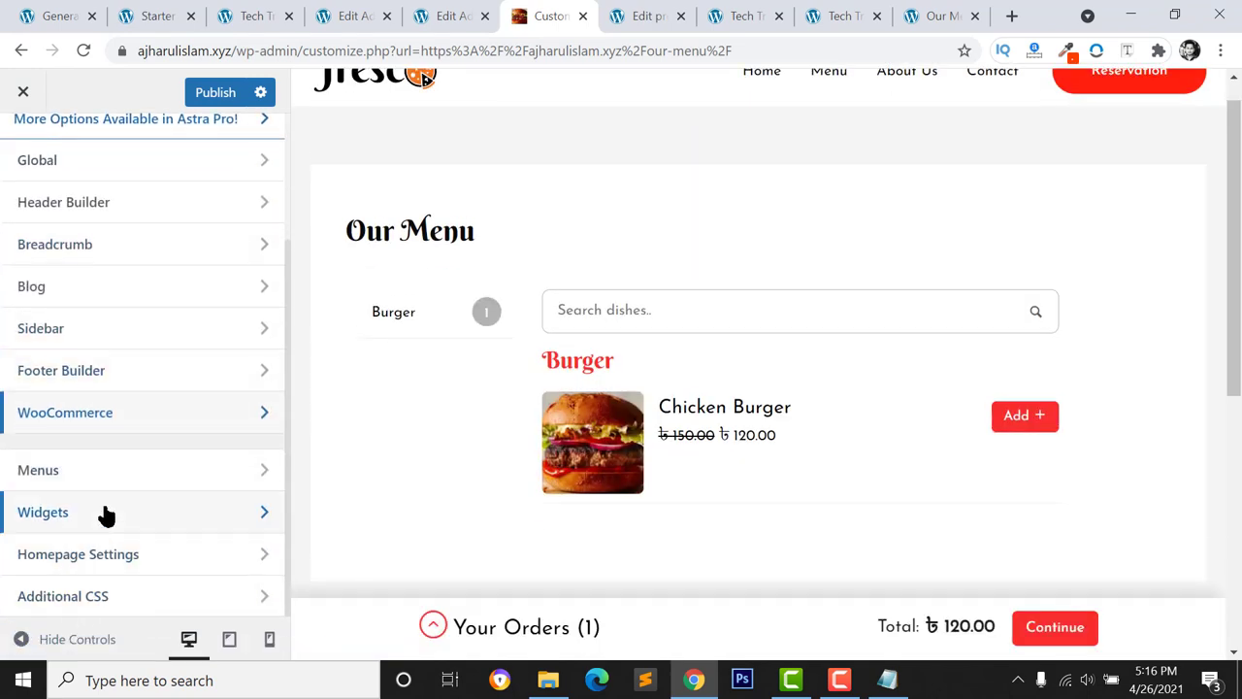
left_click(104, 480)
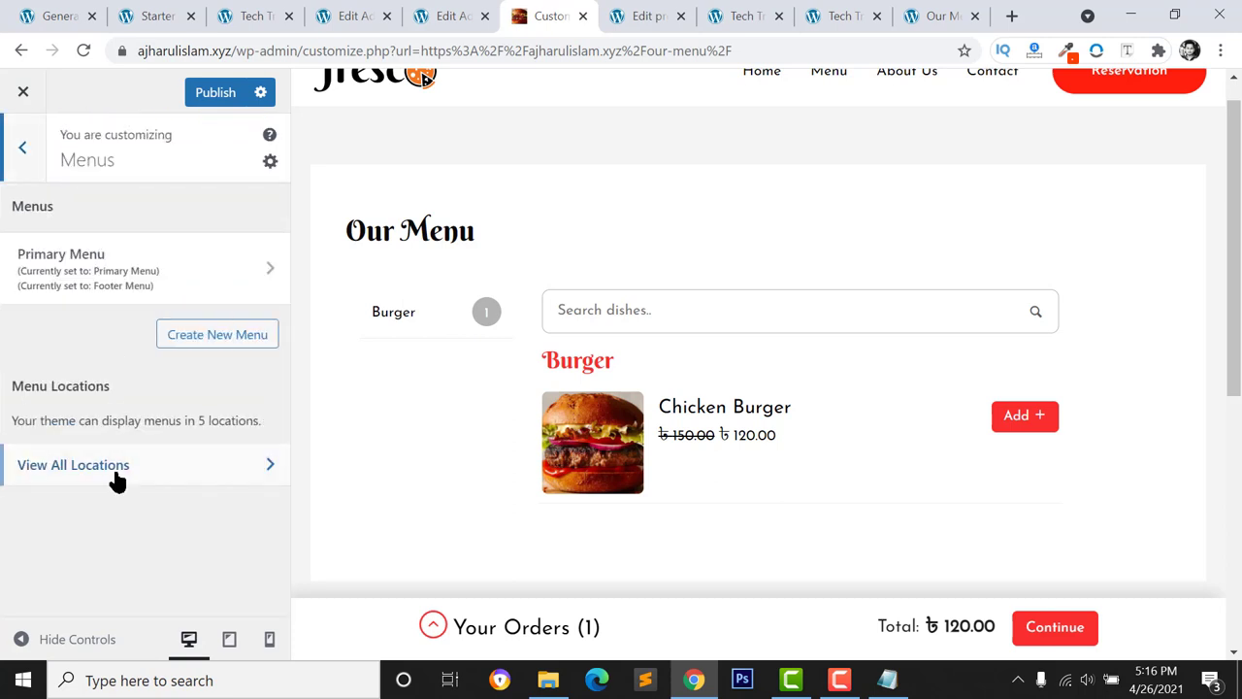
left_click(196, 277)
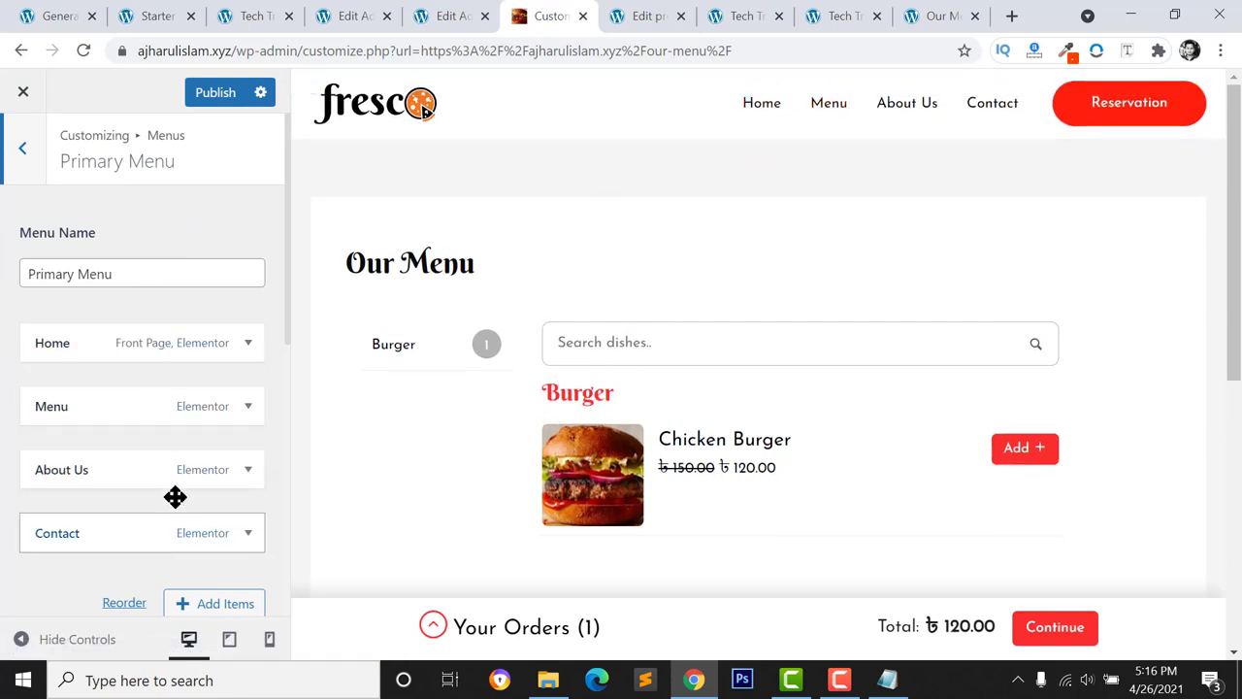
left_click(217, 94)
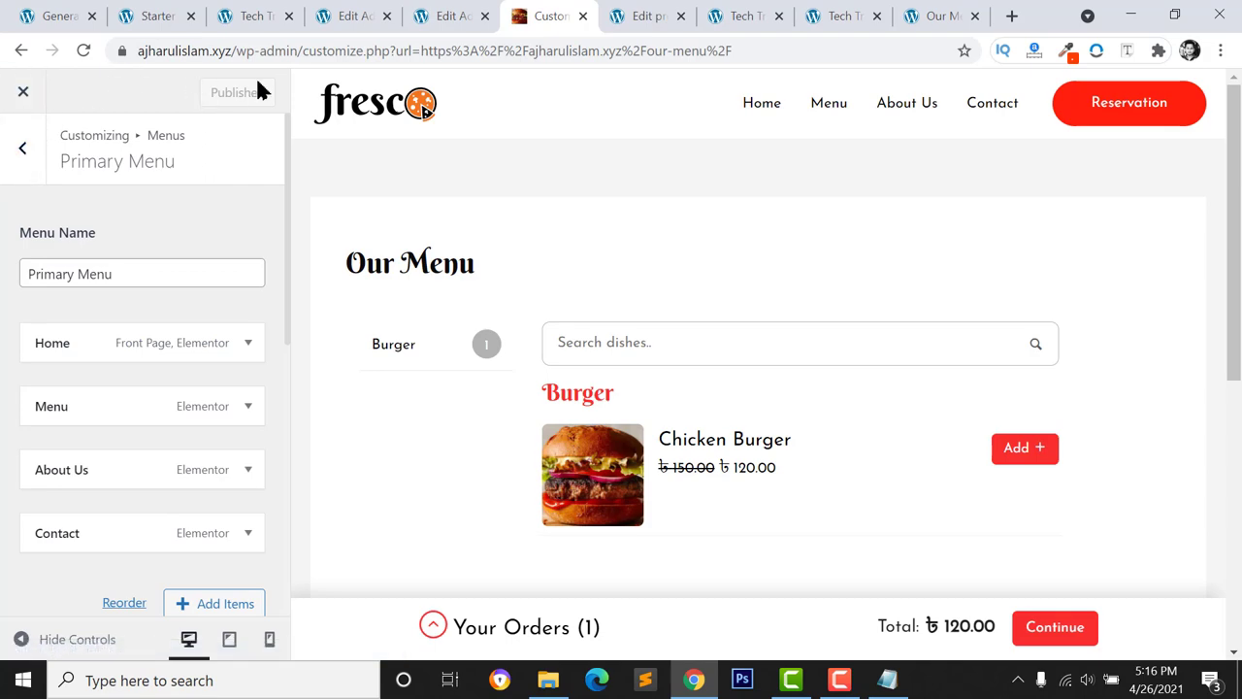
Close the customizer and the starter template import message, and open the admin's menu editing page
left_click(585, 22)
left_click(457, 29)
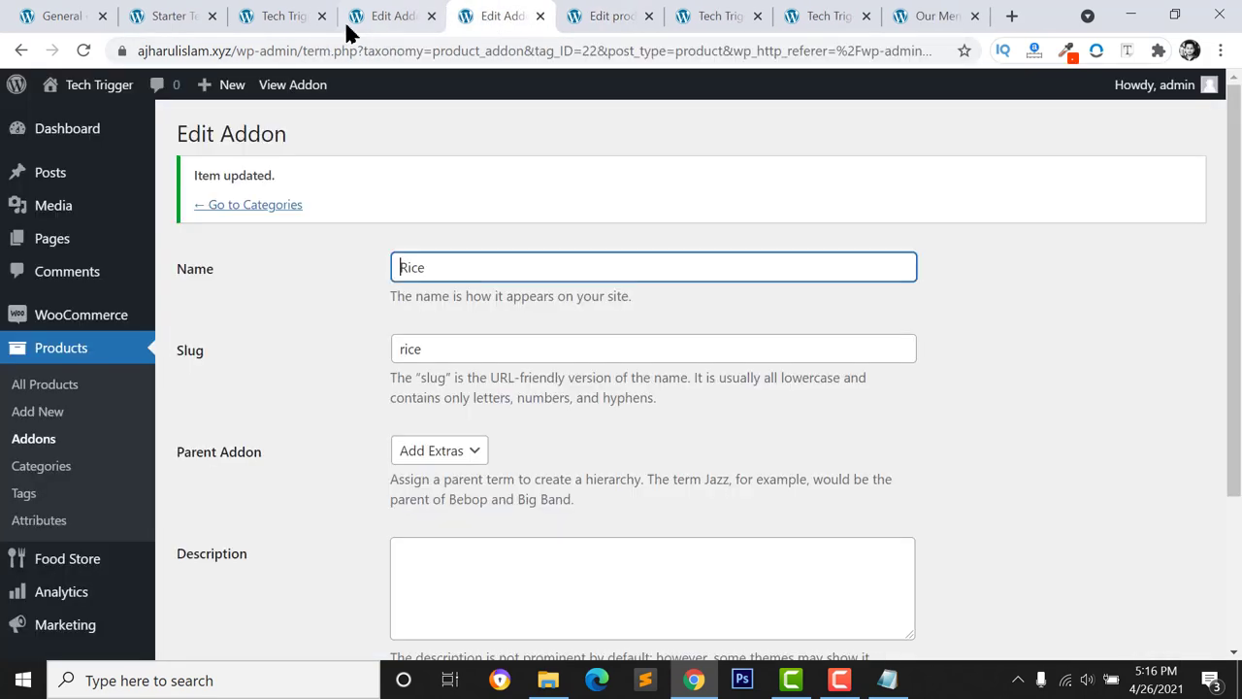
left_click(272, 29)
left_click(172, 28)
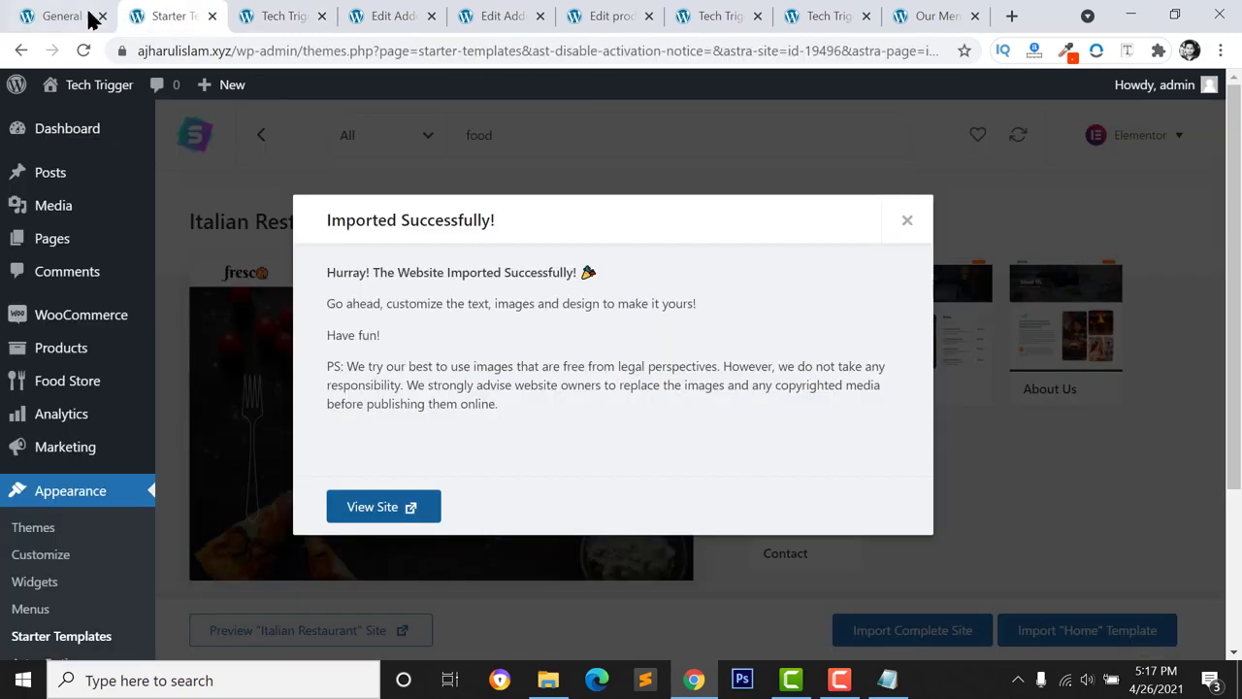
left_click(902, 219)
scroll(66, 482, "down", 1)
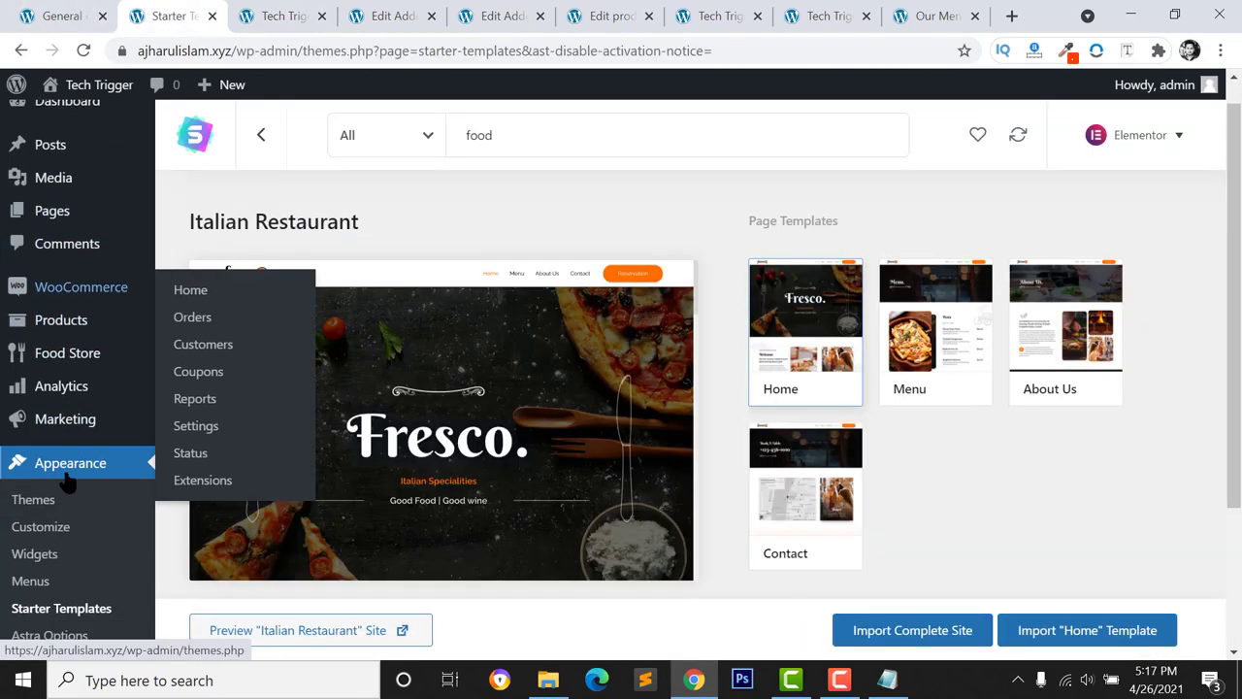
scroll(66, 482, "down", 1)
left_click(36, 481)
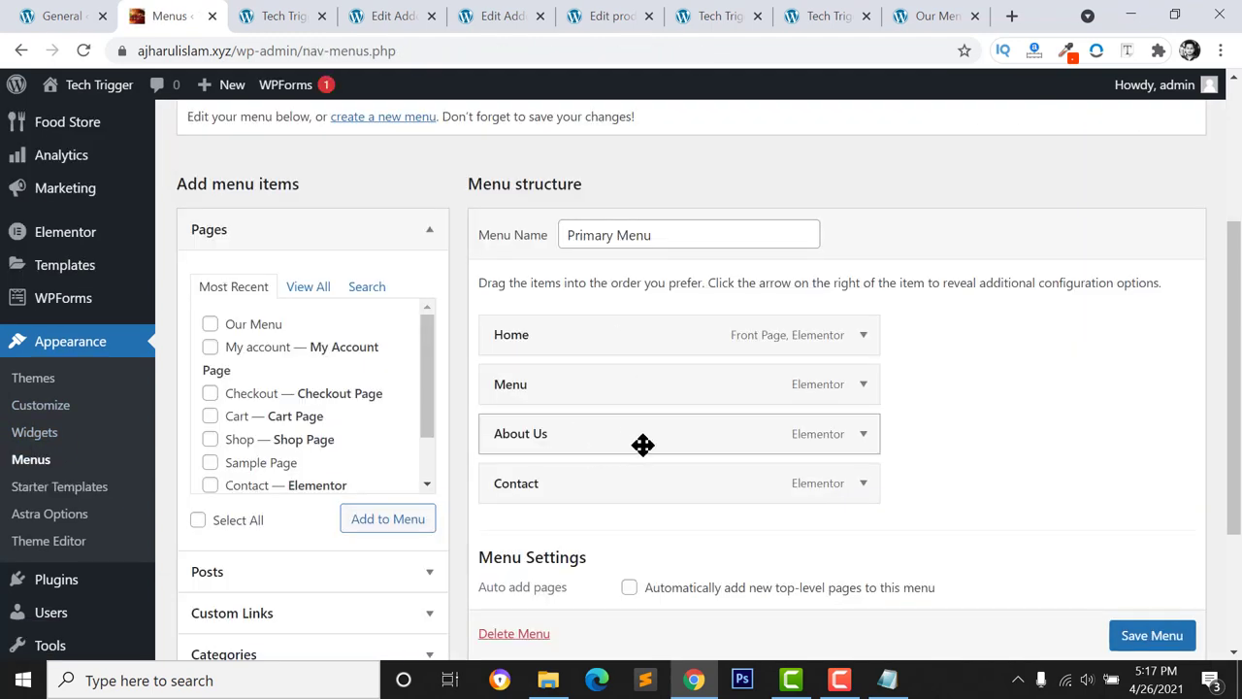
Add the My account and Our Menu pages to the Primary Menu
scroll(638, 444, "down", 2)
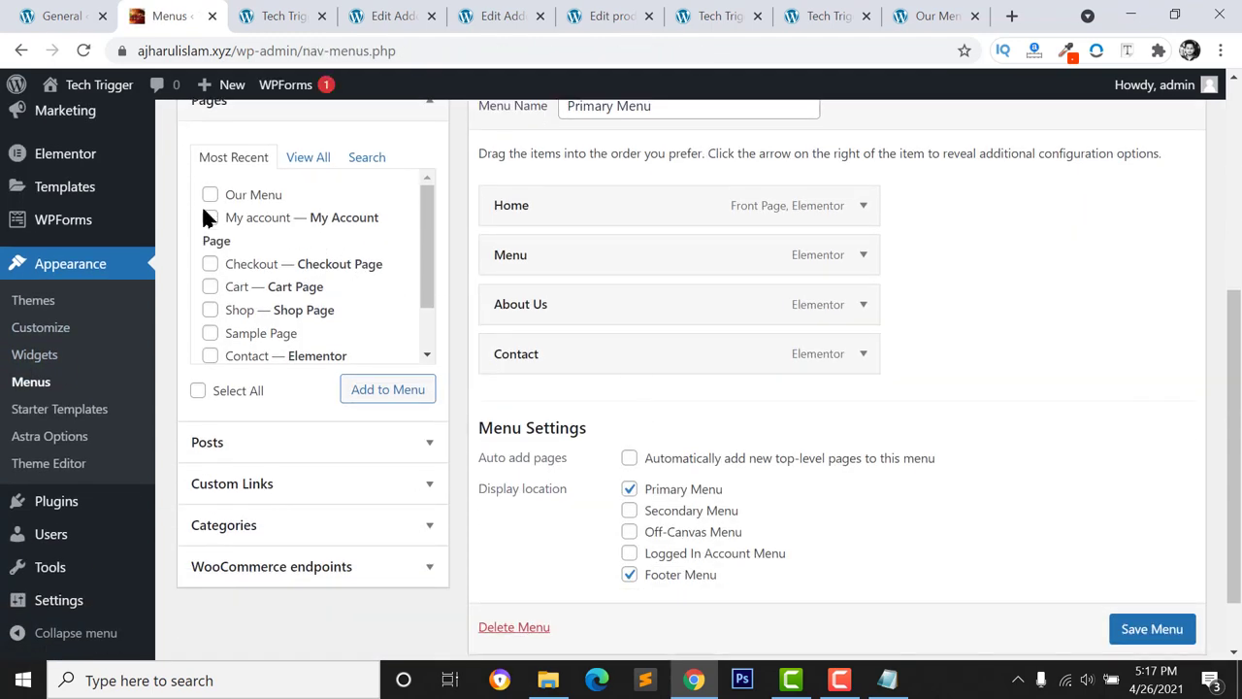
scroll(288, 177, "up", 1)
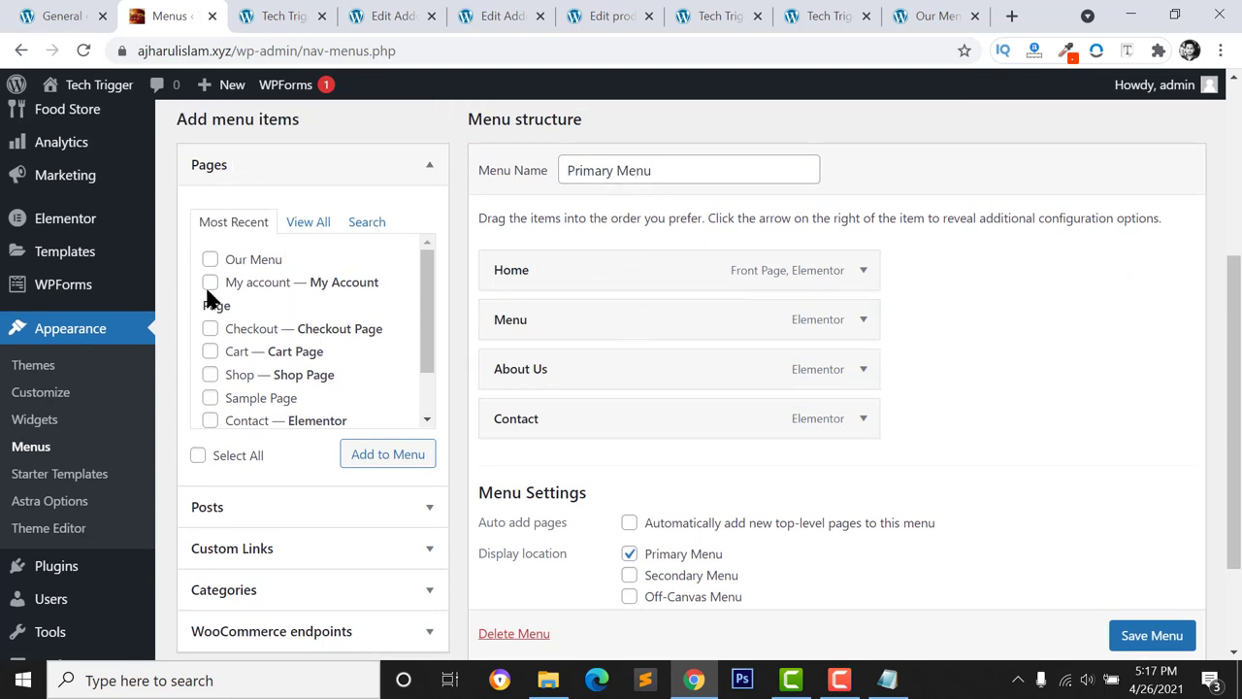
left_click(303, 233)
left_click(243, 233)
left_click(294, 235)
scroll(221, 339, "down", 1)
scroll(214, 326, "down", 2)
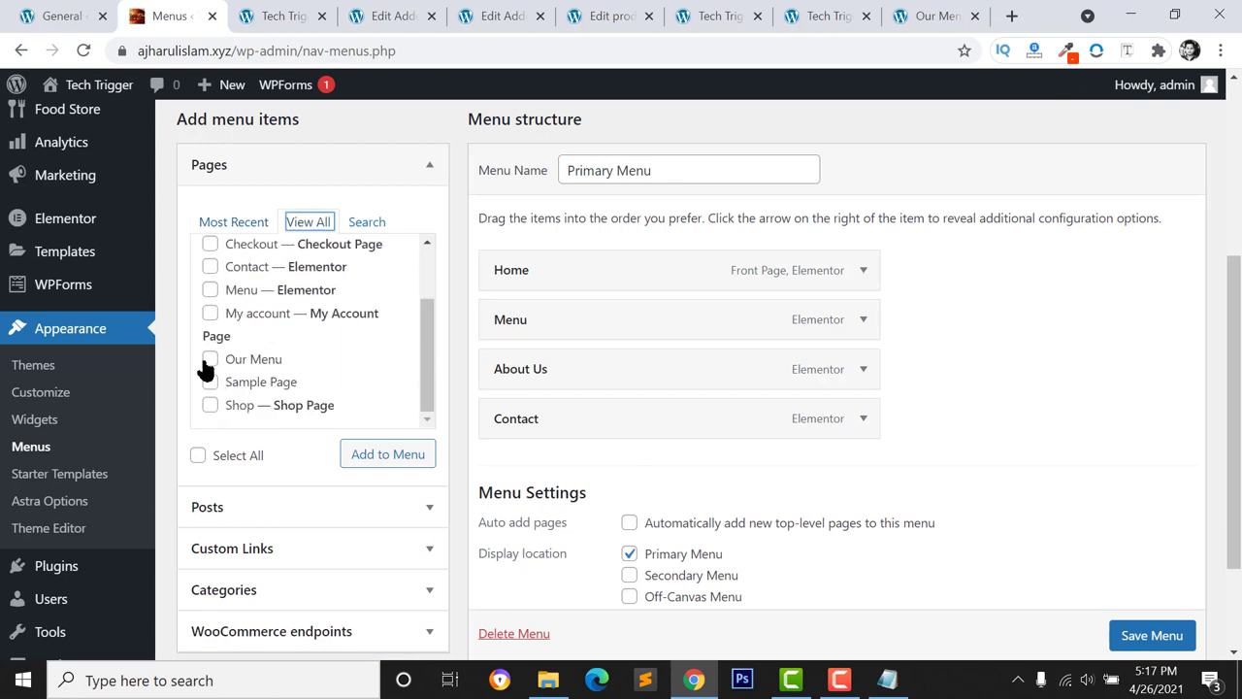
scroll(213, 379, "up", 1)
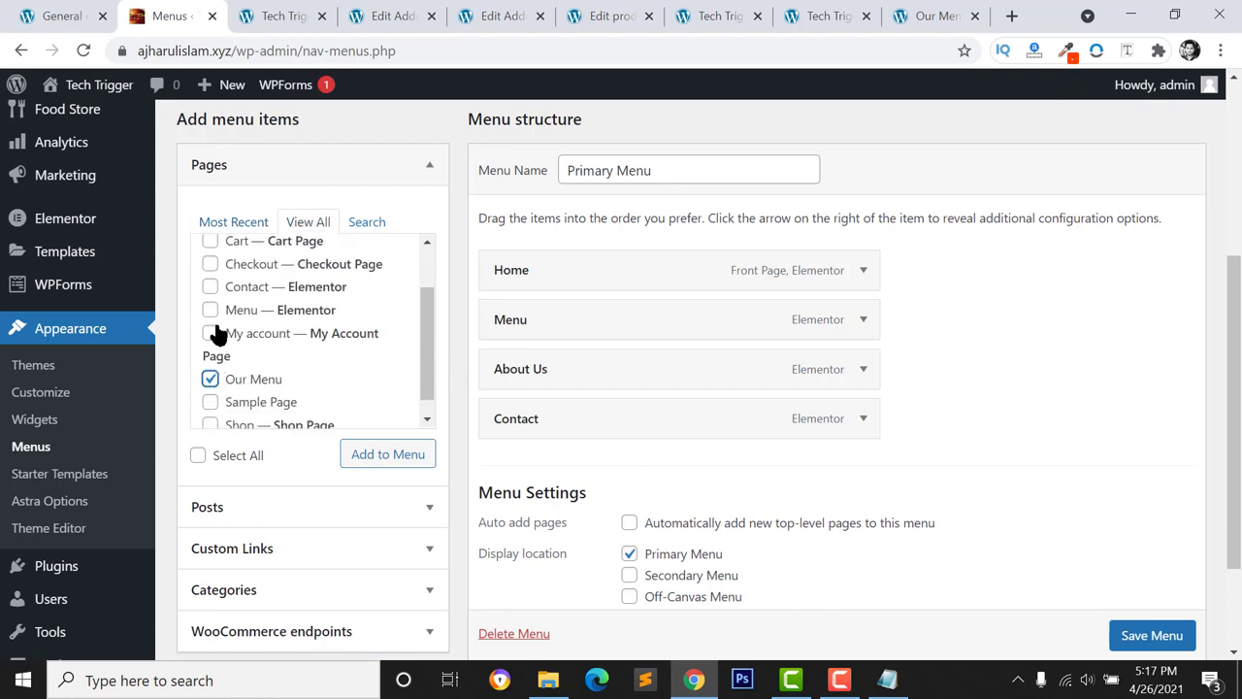
scroll(321, 417, "down", 1)
left_click(374, 456)
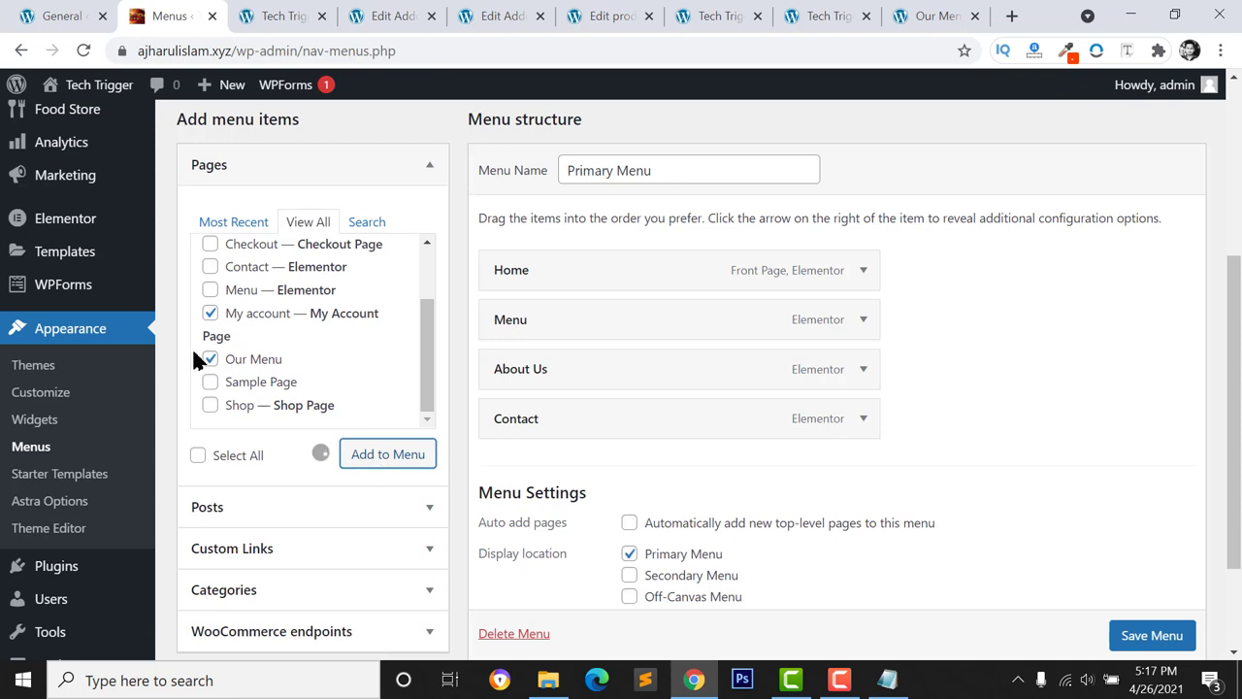
Move the Our Menu item directly below Home and remove the old Menu item from the Primary Menu
scroll(258, 330, "up", 4)
scroll(421, 463, "down", 2)
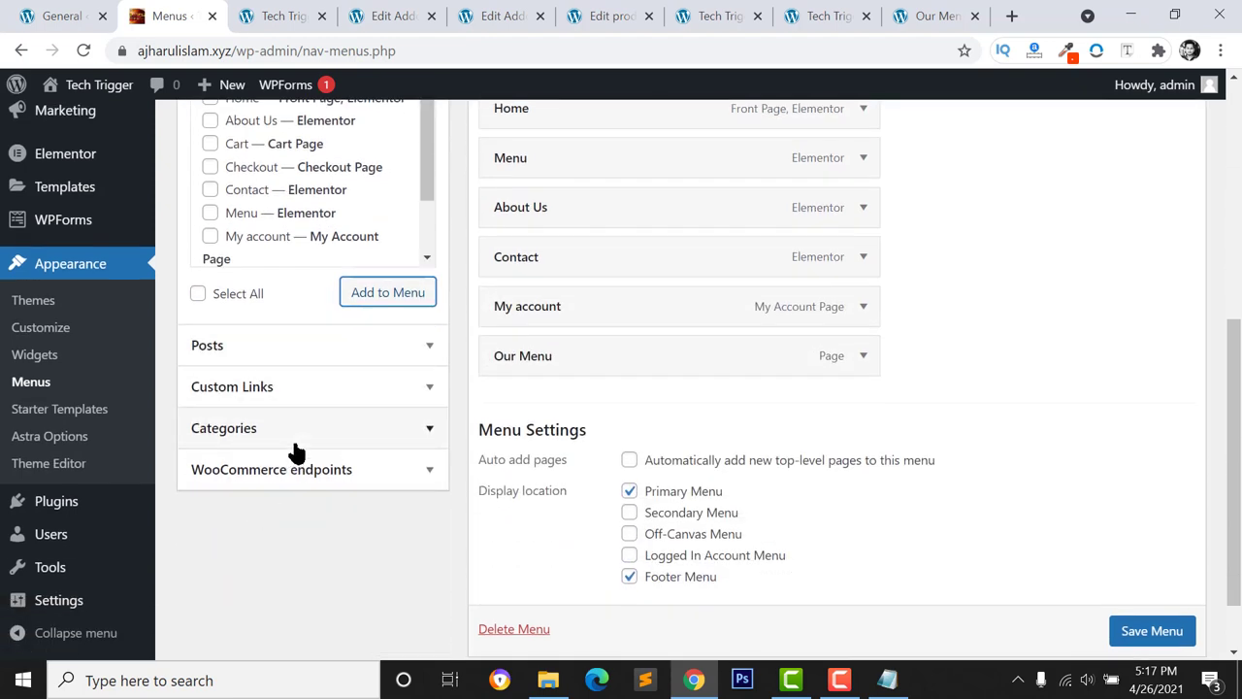
scroll(628, 452, "up", 3)
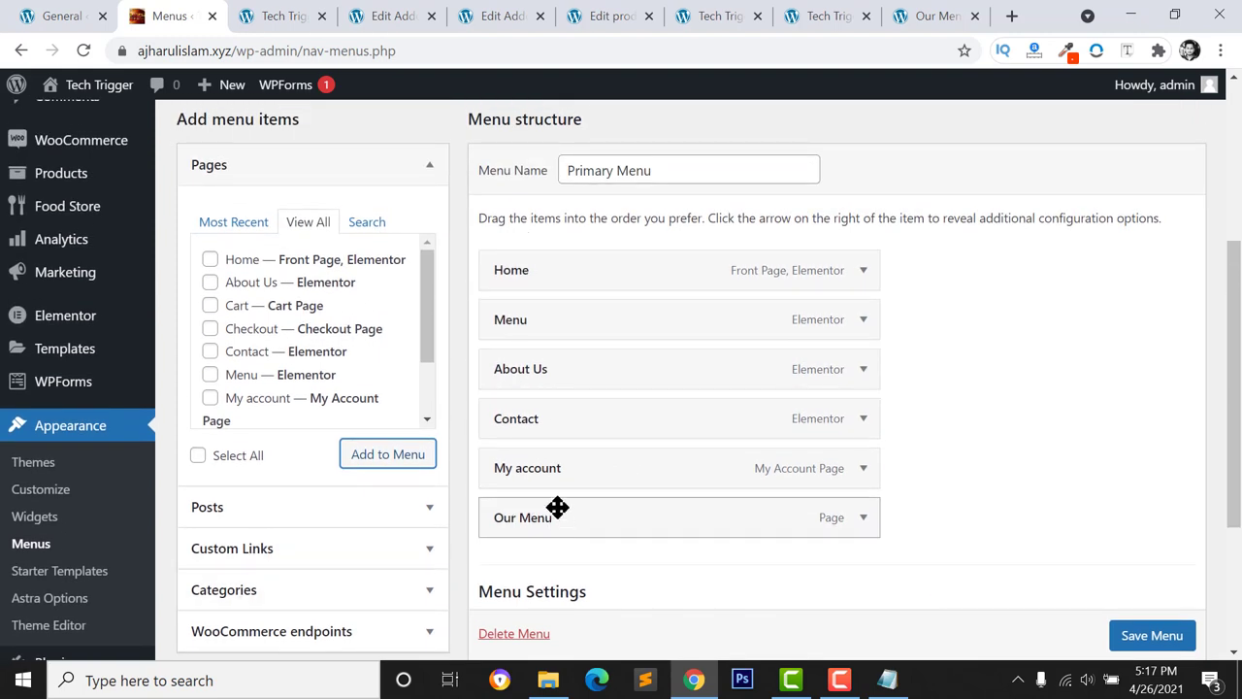
left_click_drag(550, 522, 623, 317)
left_click(862, 368)
scroll(769, 349, "down", 3)
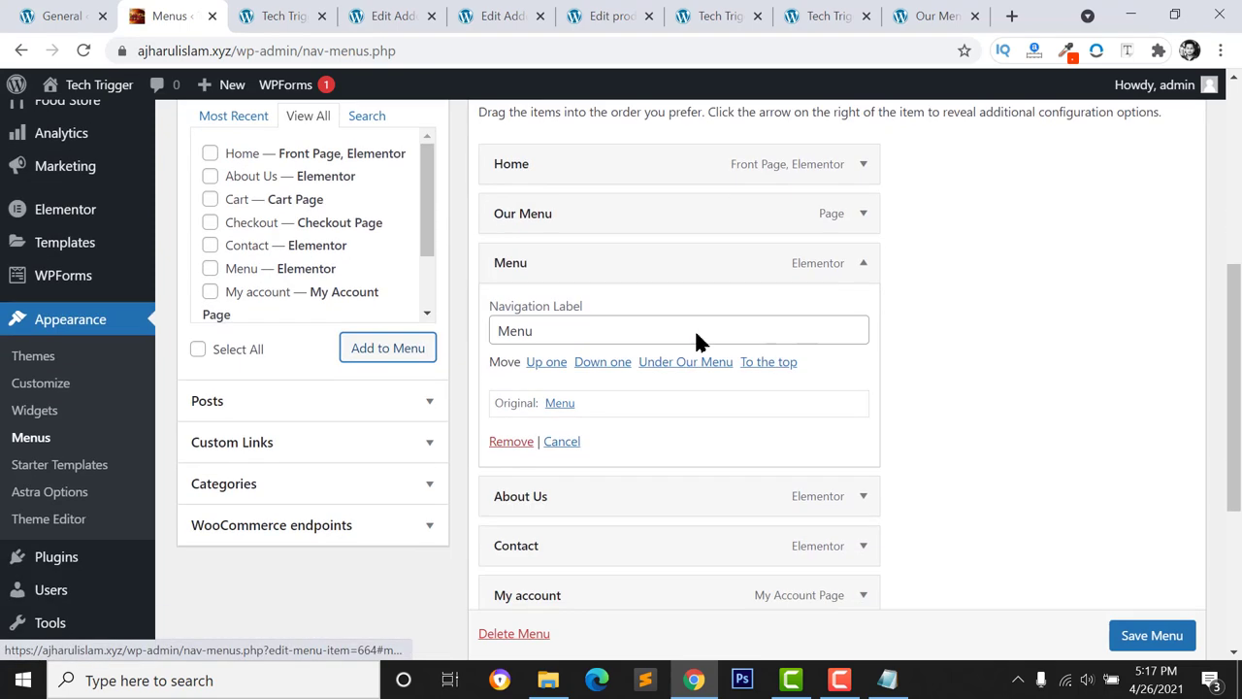
left_click(503, 389)
scroll(588, 291, "up", 2)
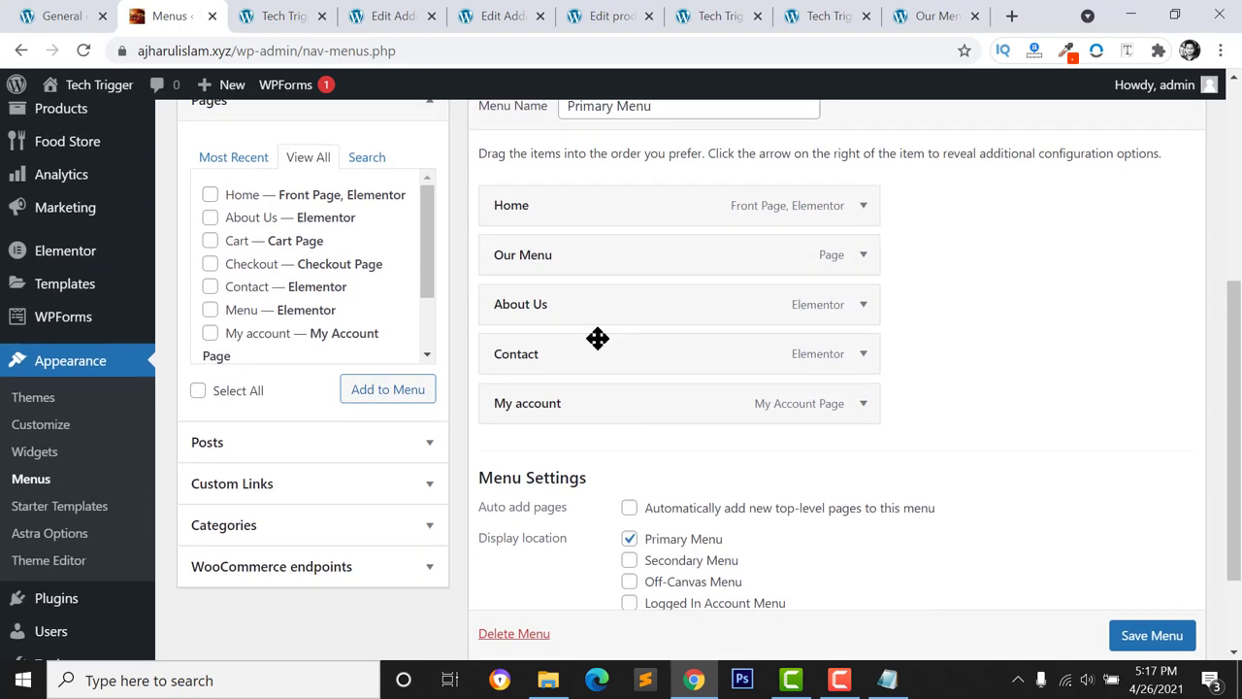
left_click(861, 308)
left_click(861, 308)
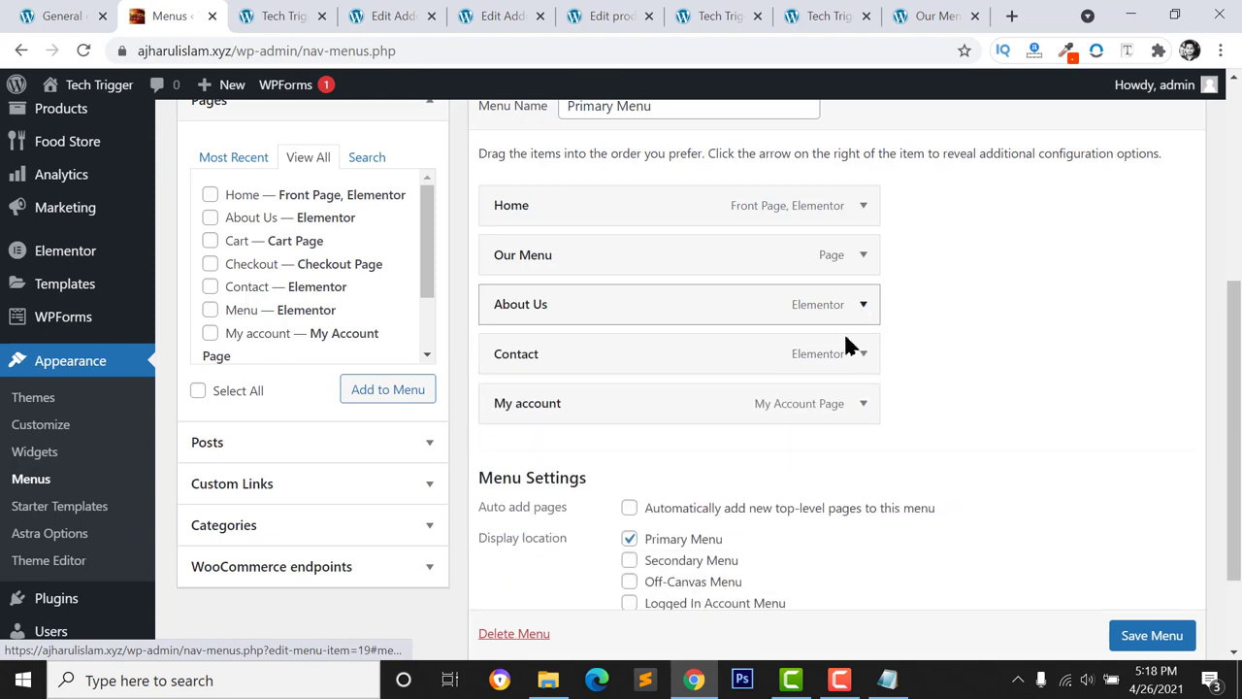
left_click(859, 356)
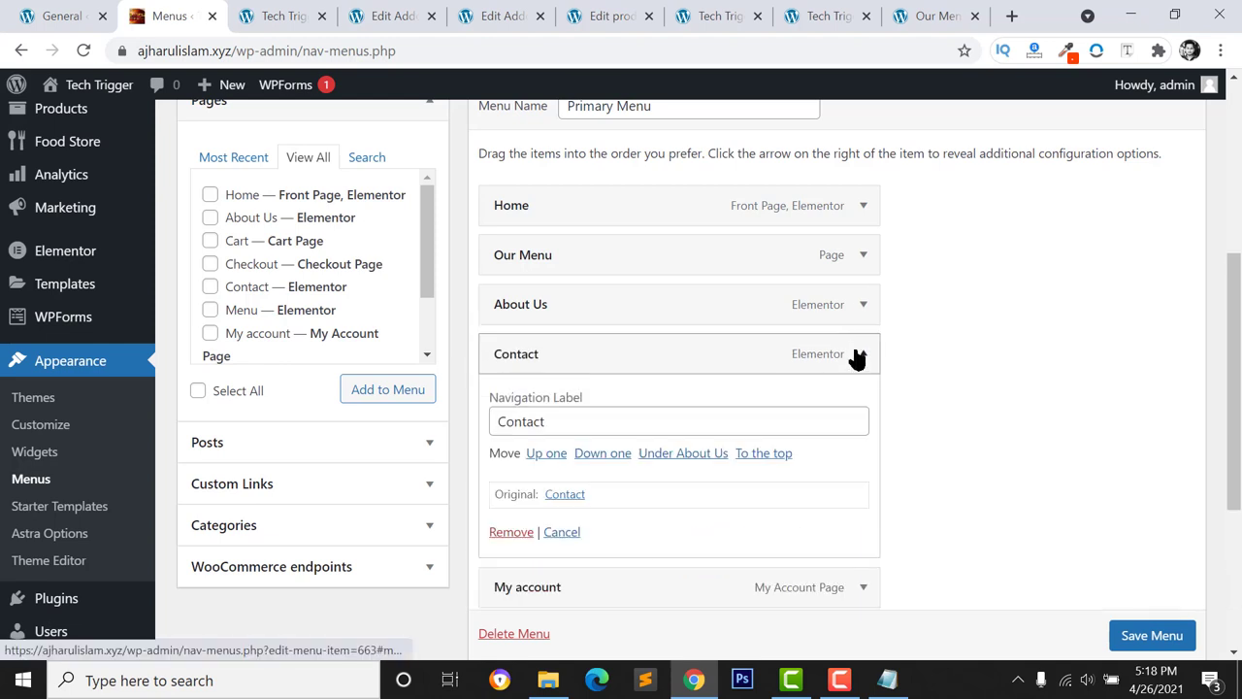
left_click(863, 355)
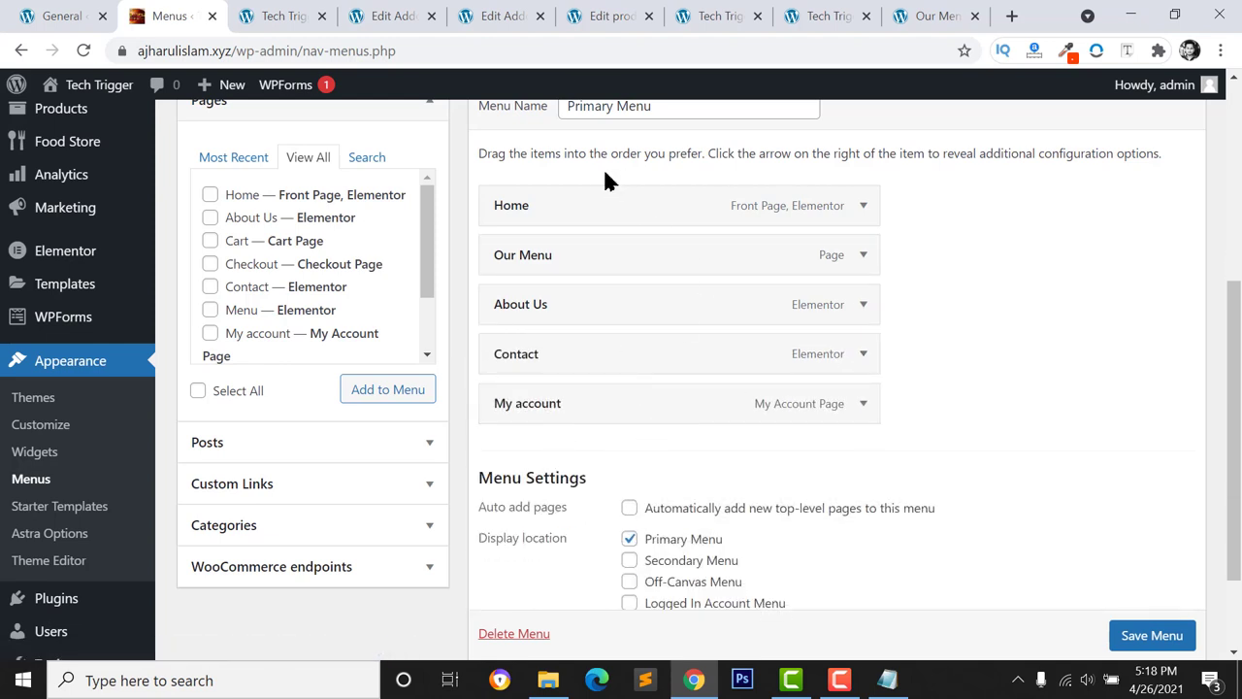
Move the My account item directly below Home and save the Primary Menu
left_click_drag(764, 407, 636, 258)
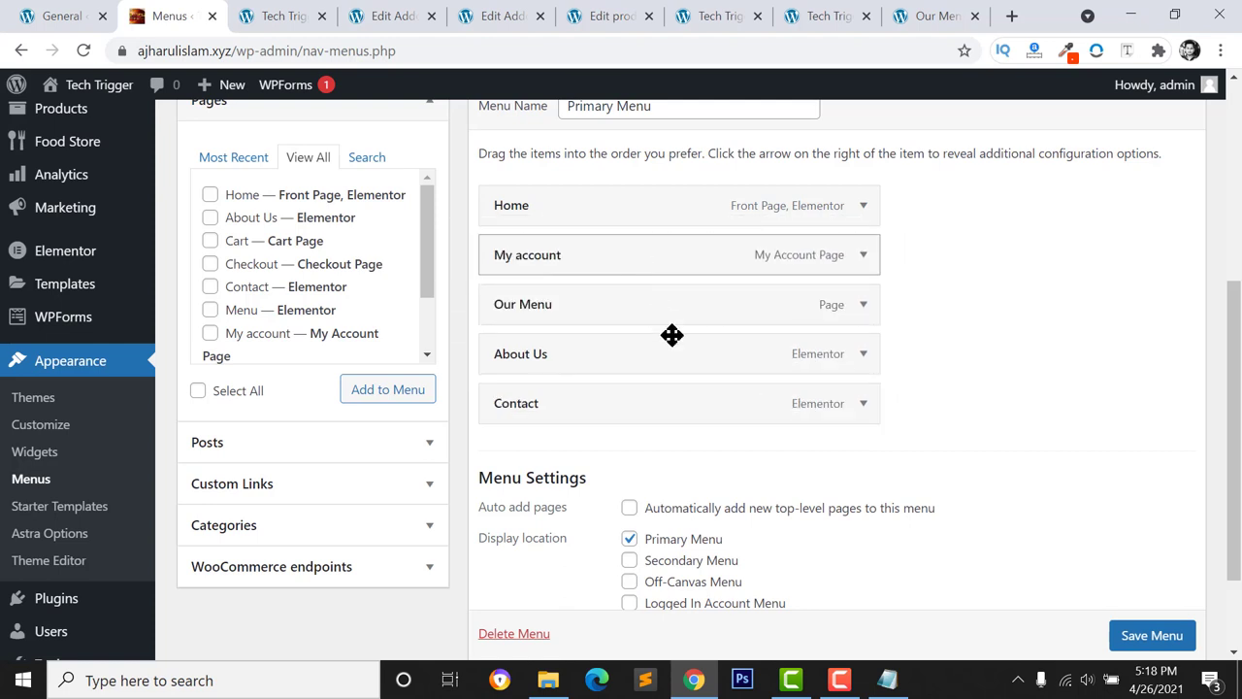
scroll(714, 352, "down", 1)
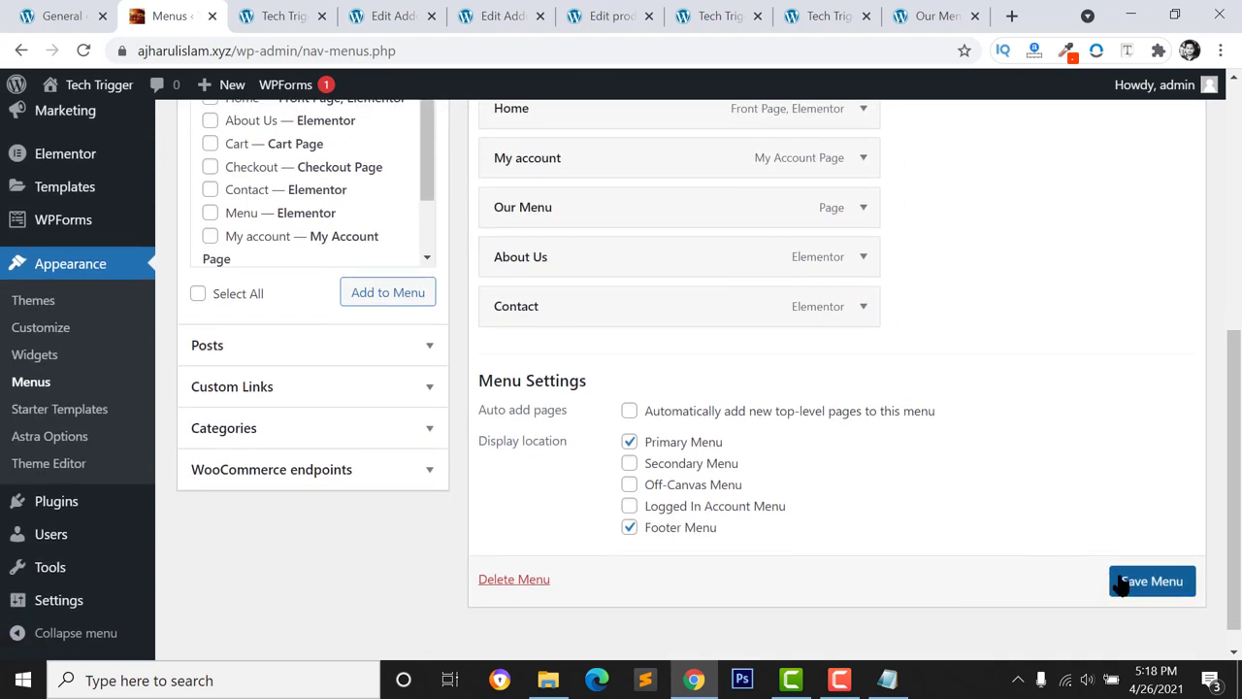
left_click(1145, 582)
scroll(550, 314, "up", 2)
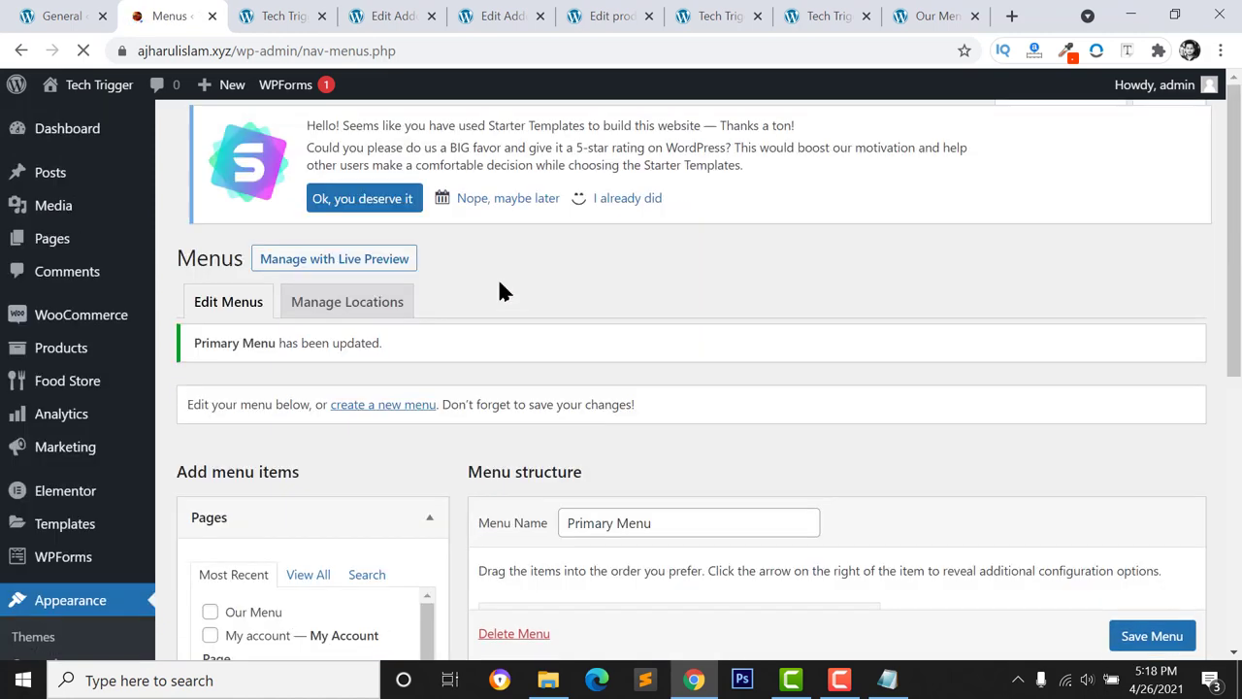
scroll(502, 291, "down", 2)
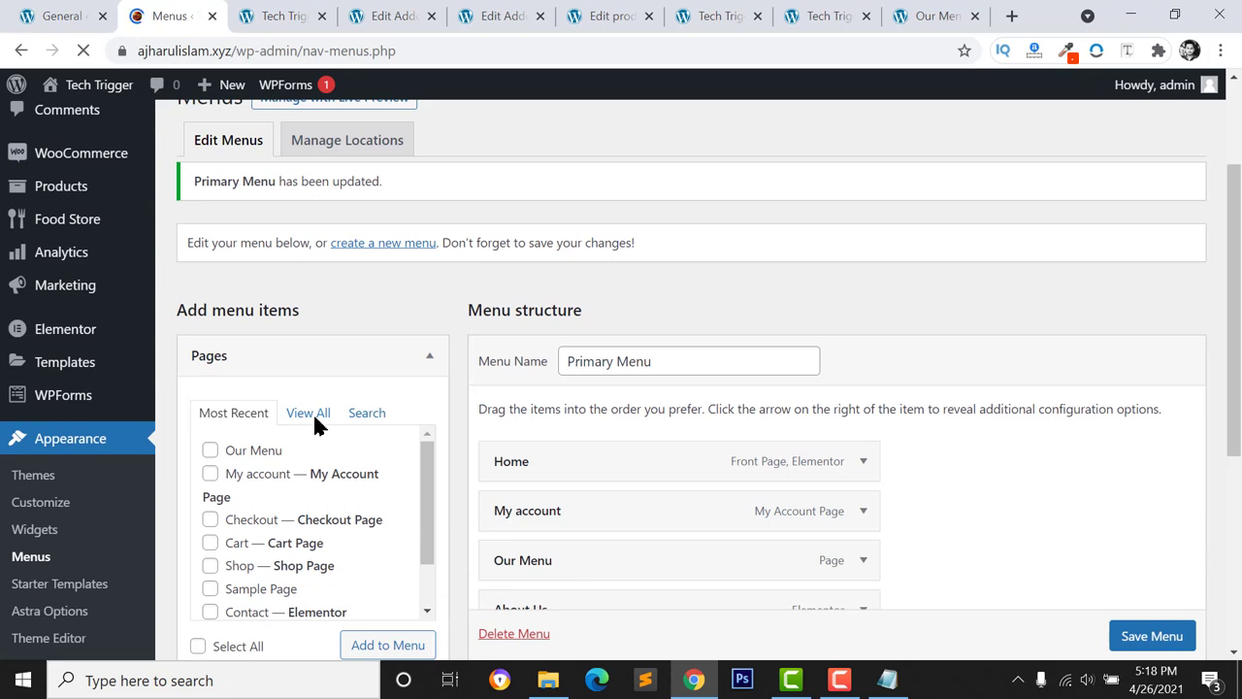
left_click(305, 411)
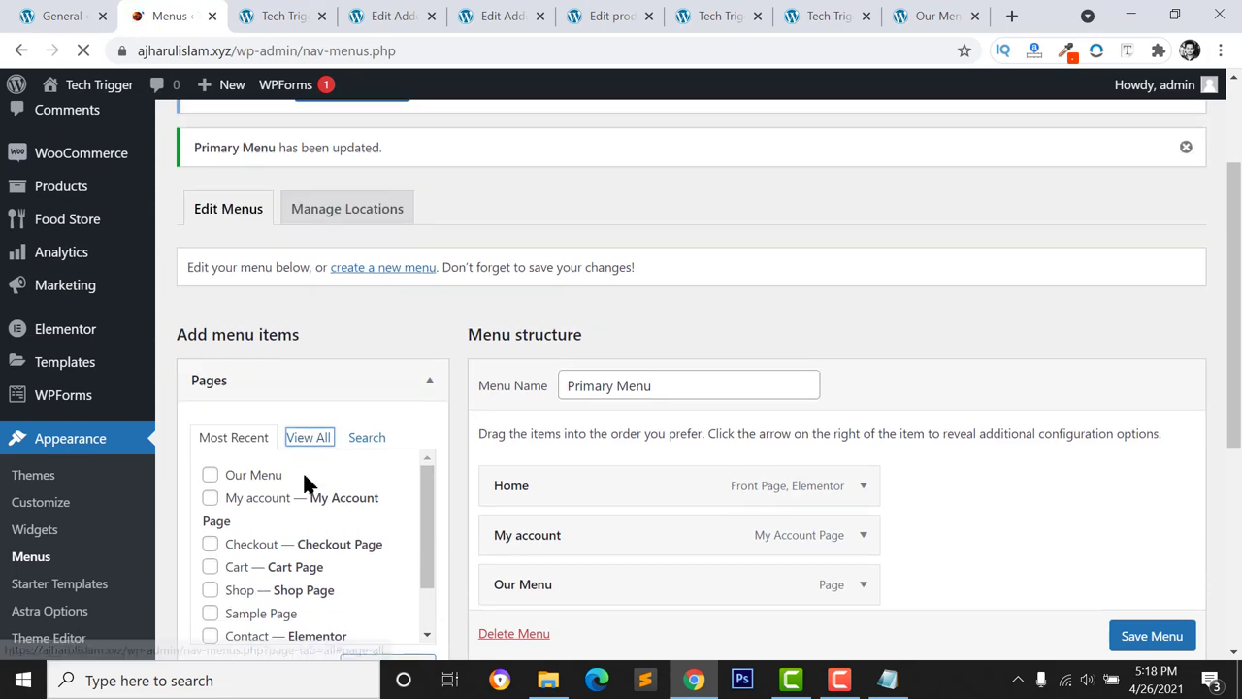
scroll(303, 463, "down", 2)
Open the site's home page in Microsoft Edge using the address copied from the live My account page, and return to Chrome
left_click(718, 16)
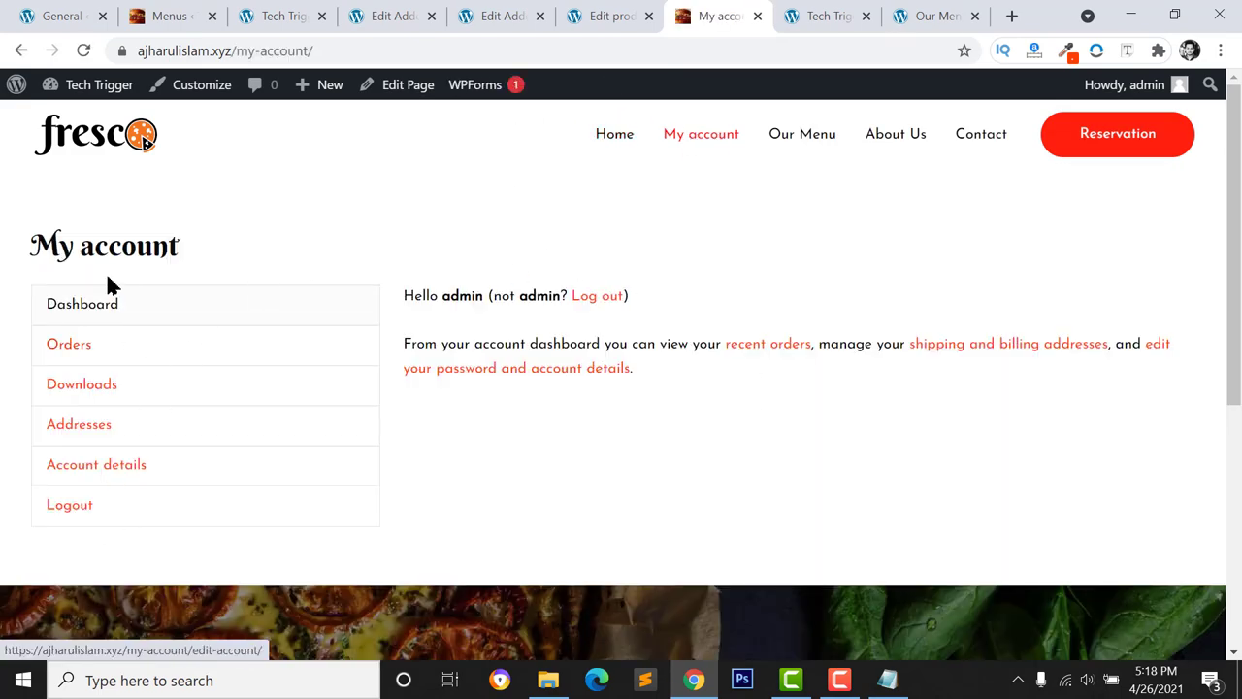
left_click_drag(230, 50, 110, 51)
key("ctrl+c")
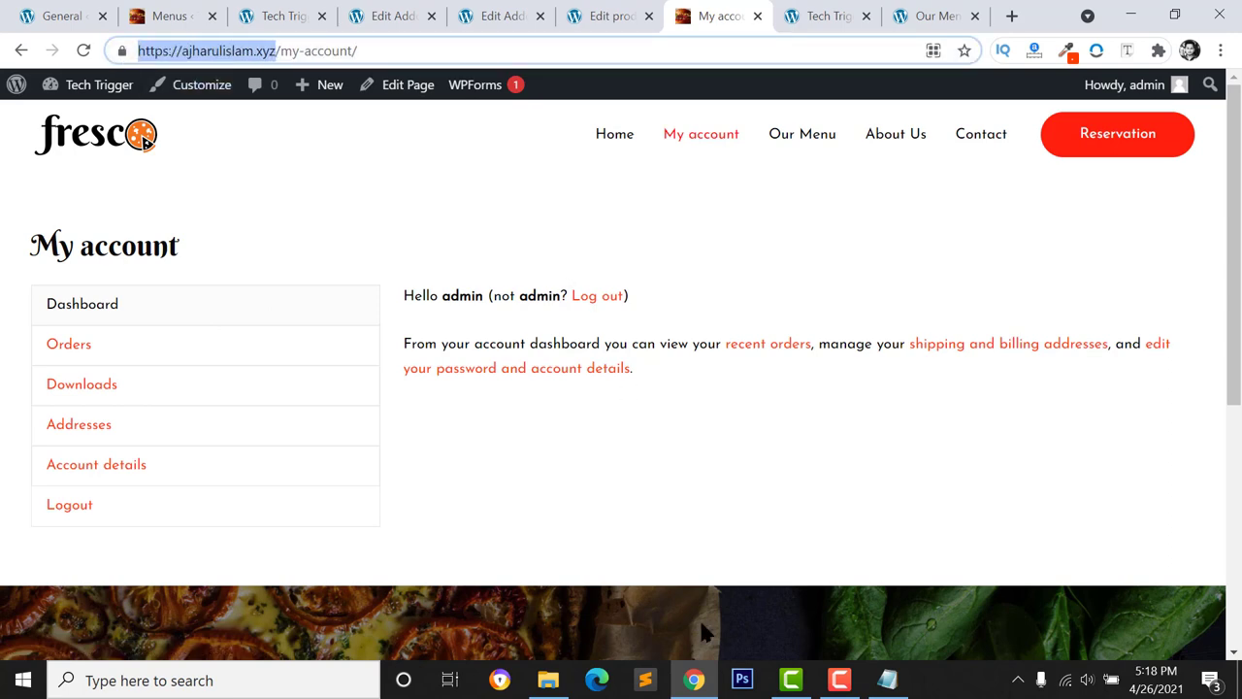
left_click(597, 679)
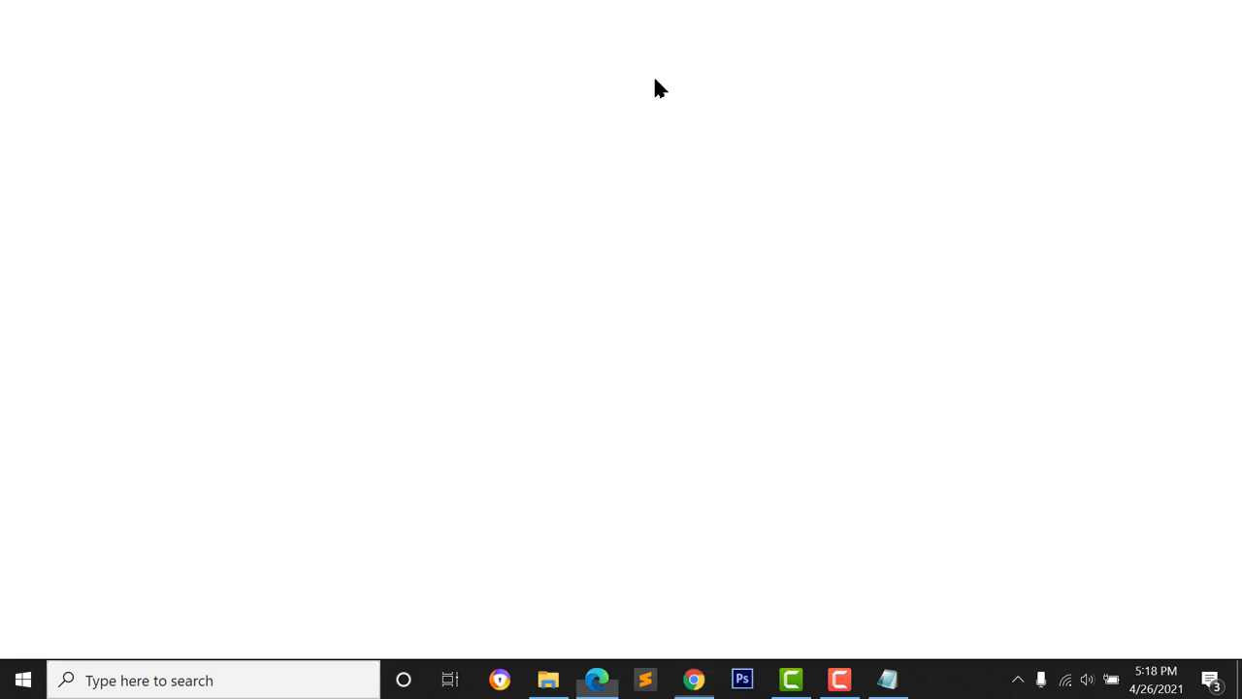
key("ctrl+v")
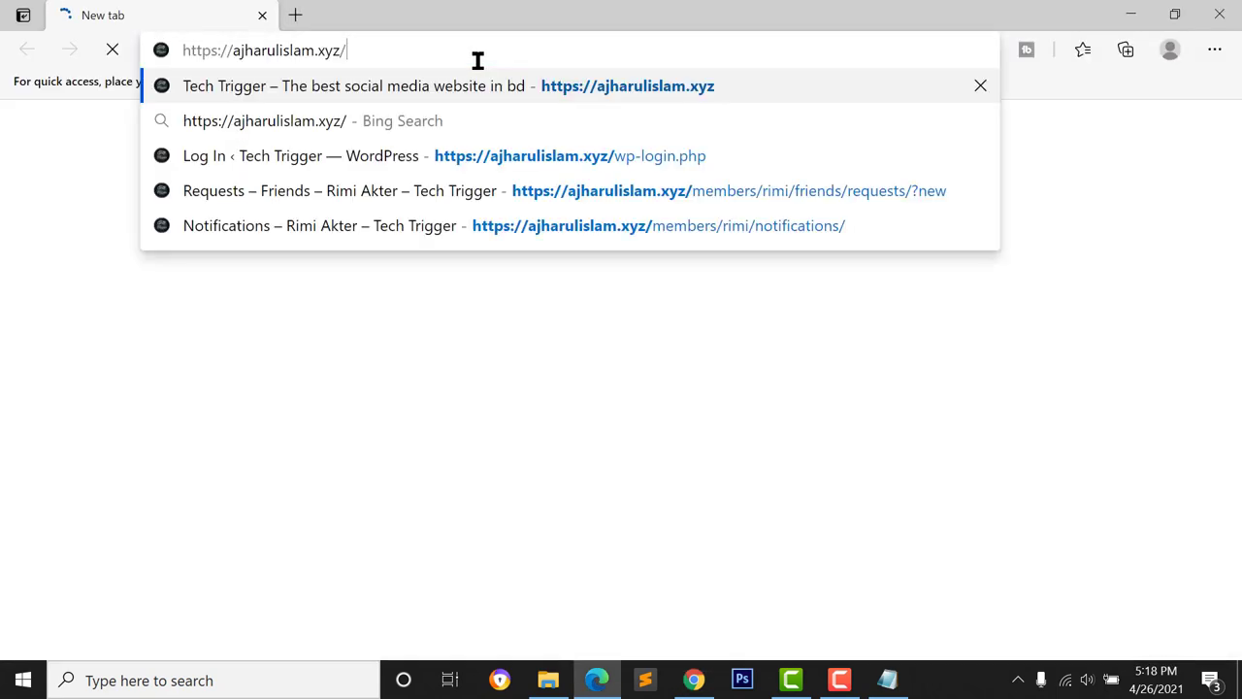
key("Return")
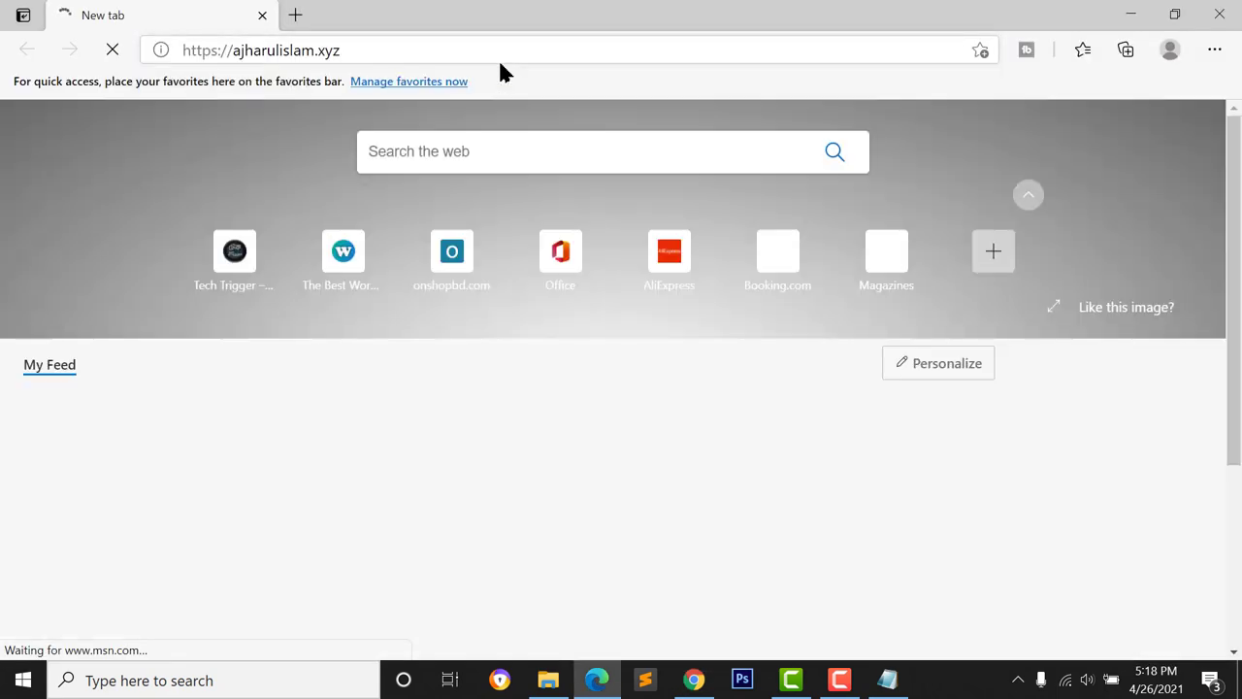
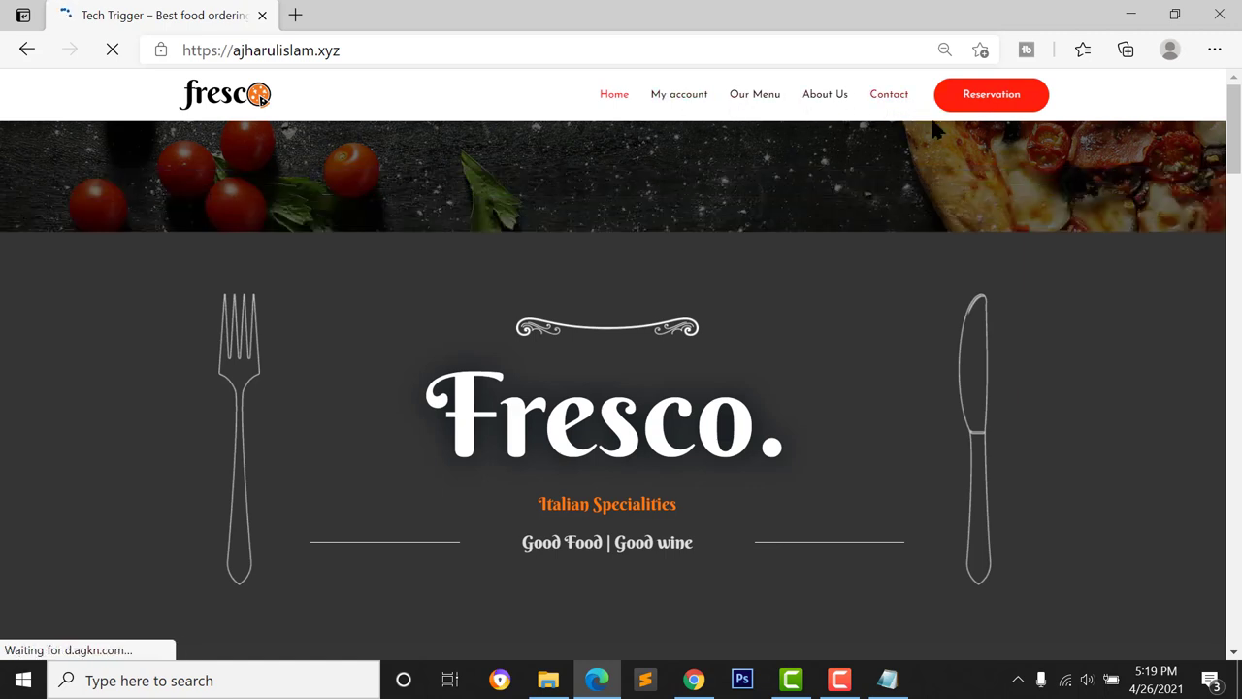
left_click(708, 682)
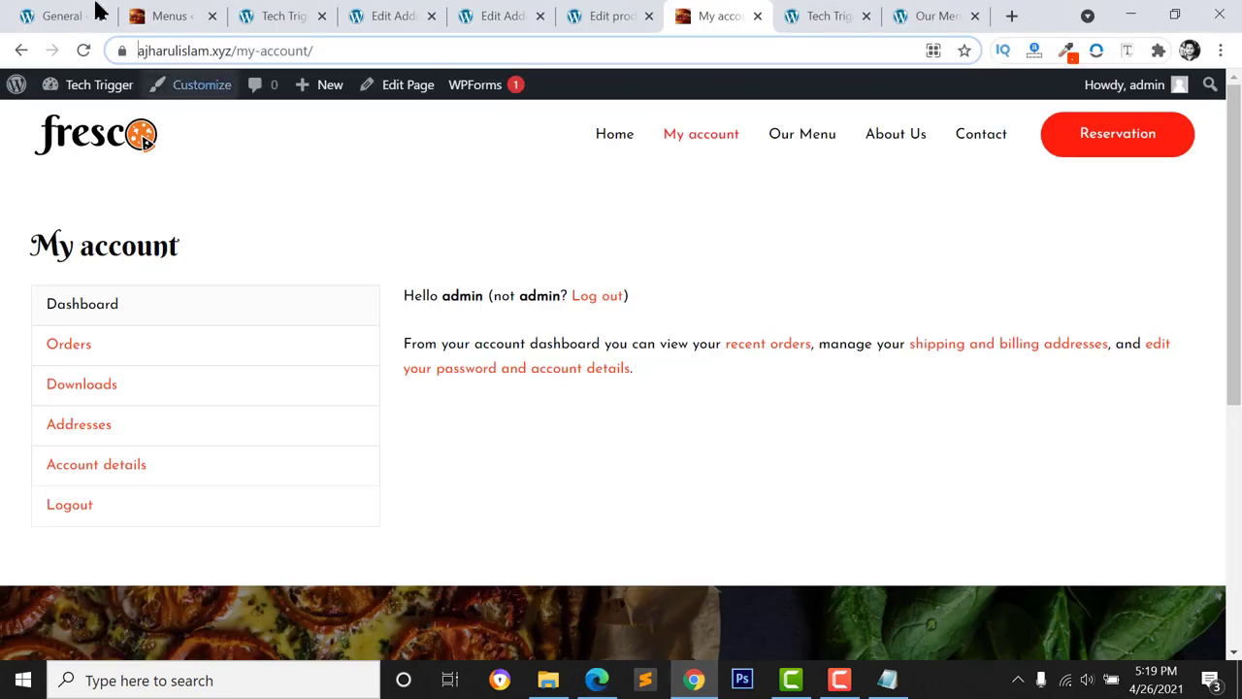
Open the Add Plugins page in the WordPress admin and search the plugin directory for "if menu"
left_click(158, 18)
left_click(63, 16)
scroll(97, 339, "down", 3)
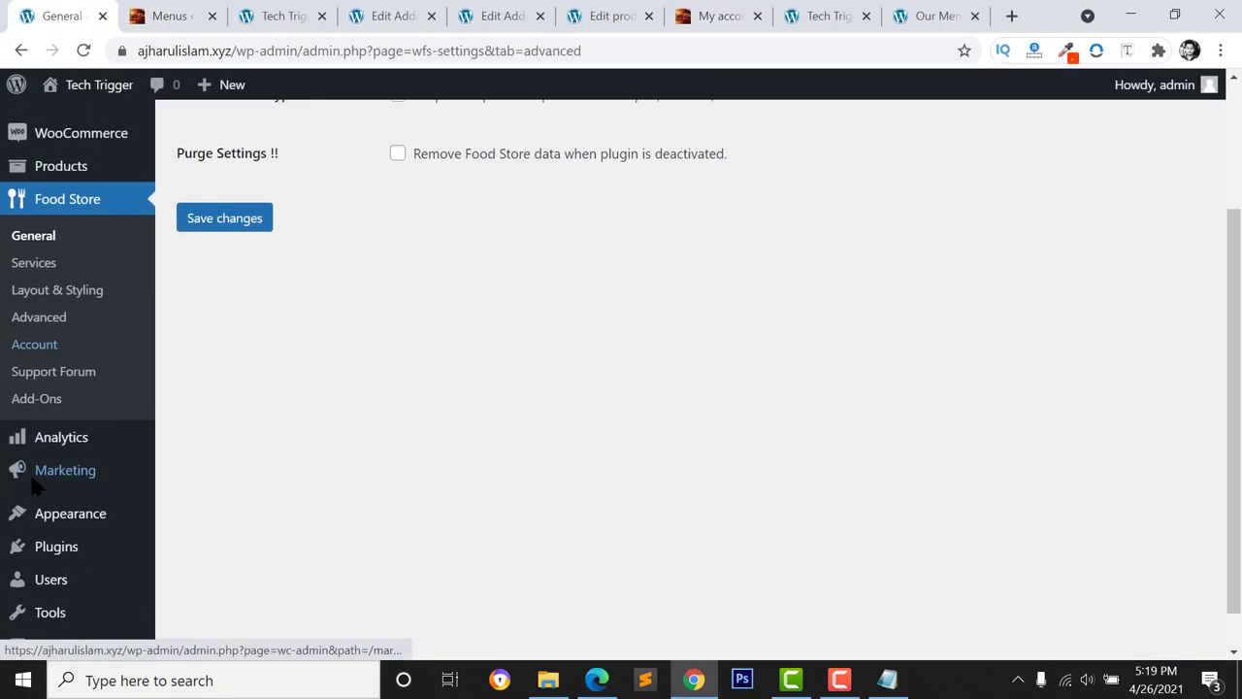
mouse_move(57, 520)
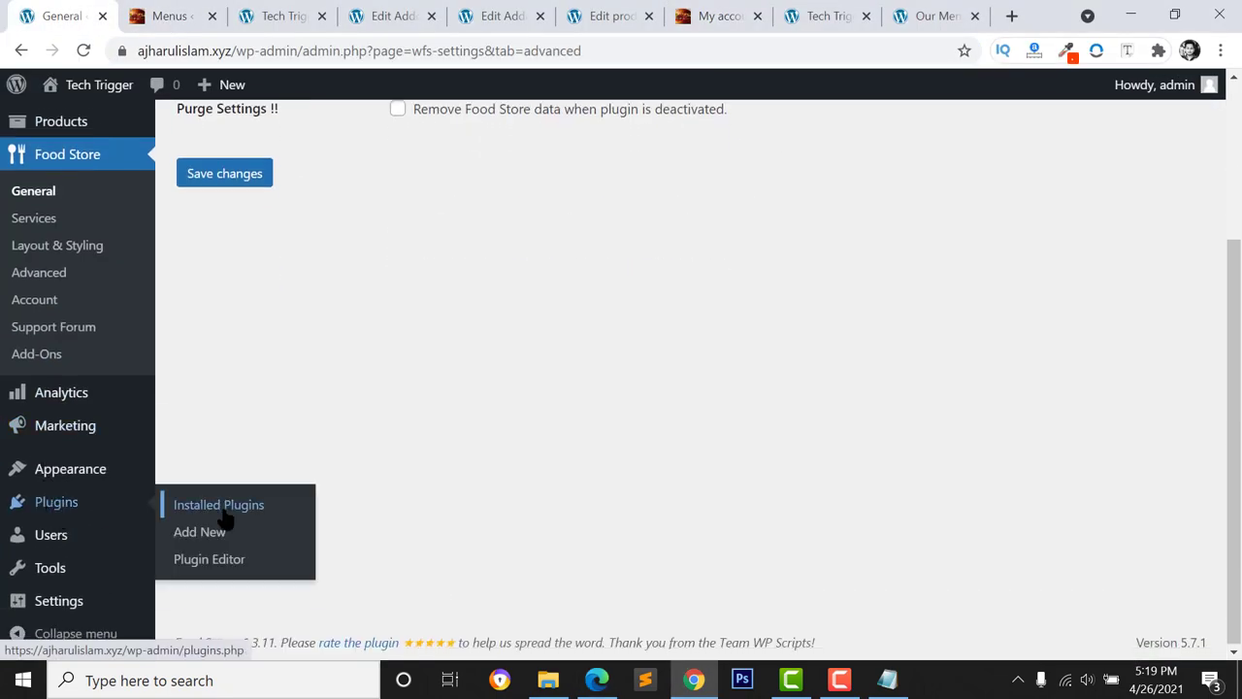
left_click(189, 532)
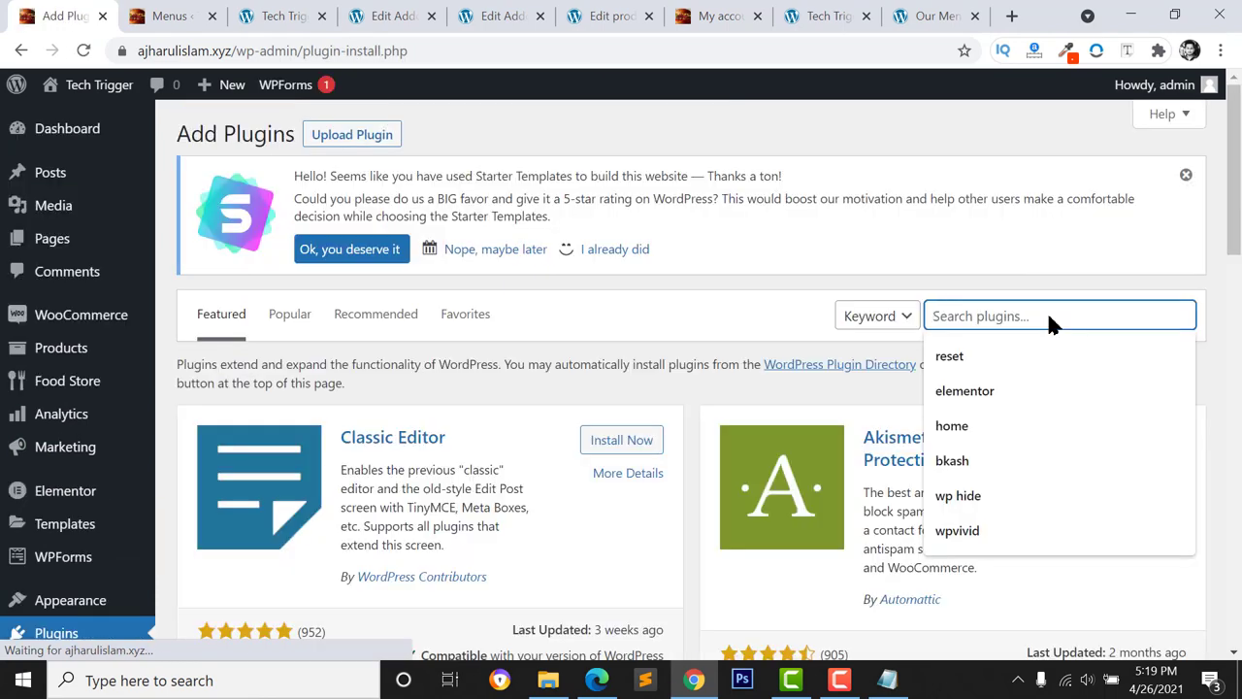
type("if menu")
Install and activate the If Menu – Visibility control for Menu Items plugin
scroll(1068, 340, "down", 5)
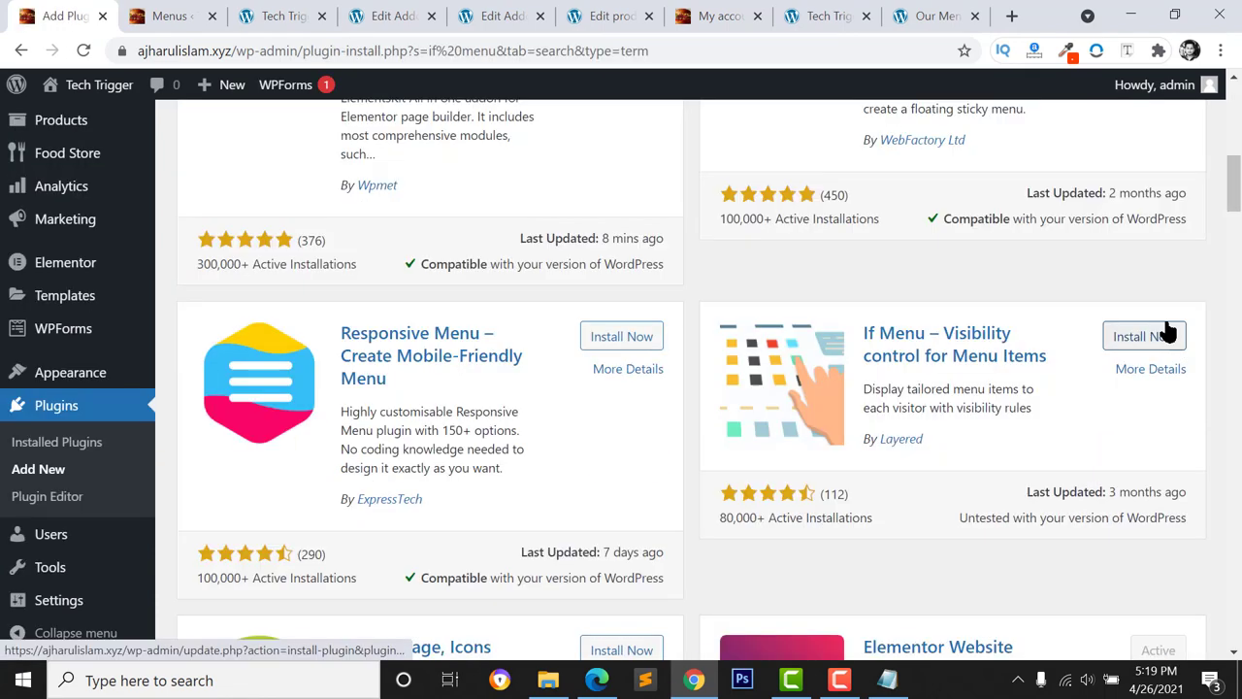
scroll(934, 350, "down", 1)
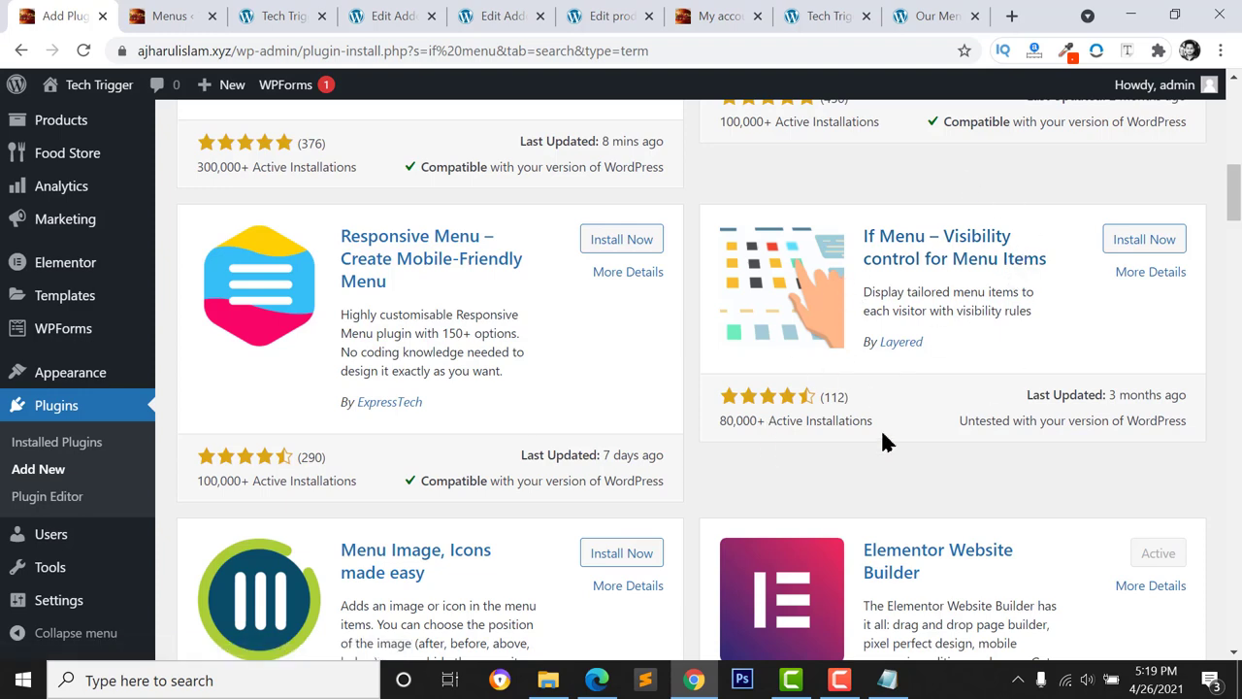
left_click(1131, 240)
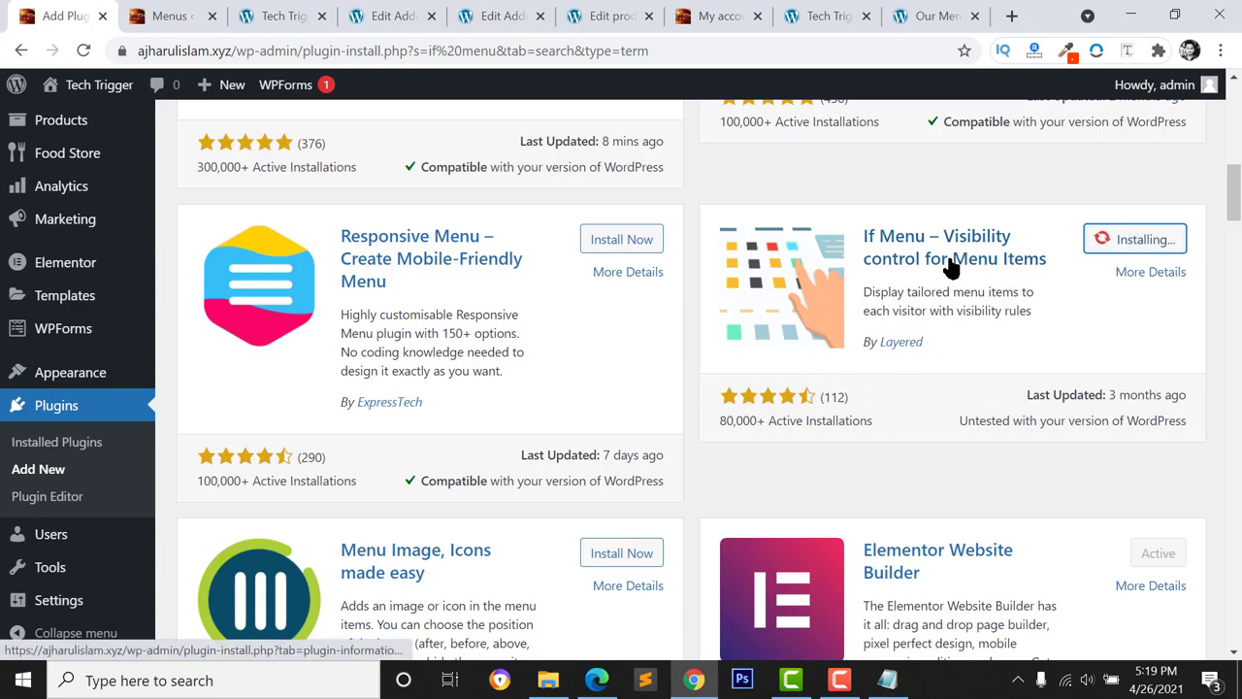
left_click(1152, 244)
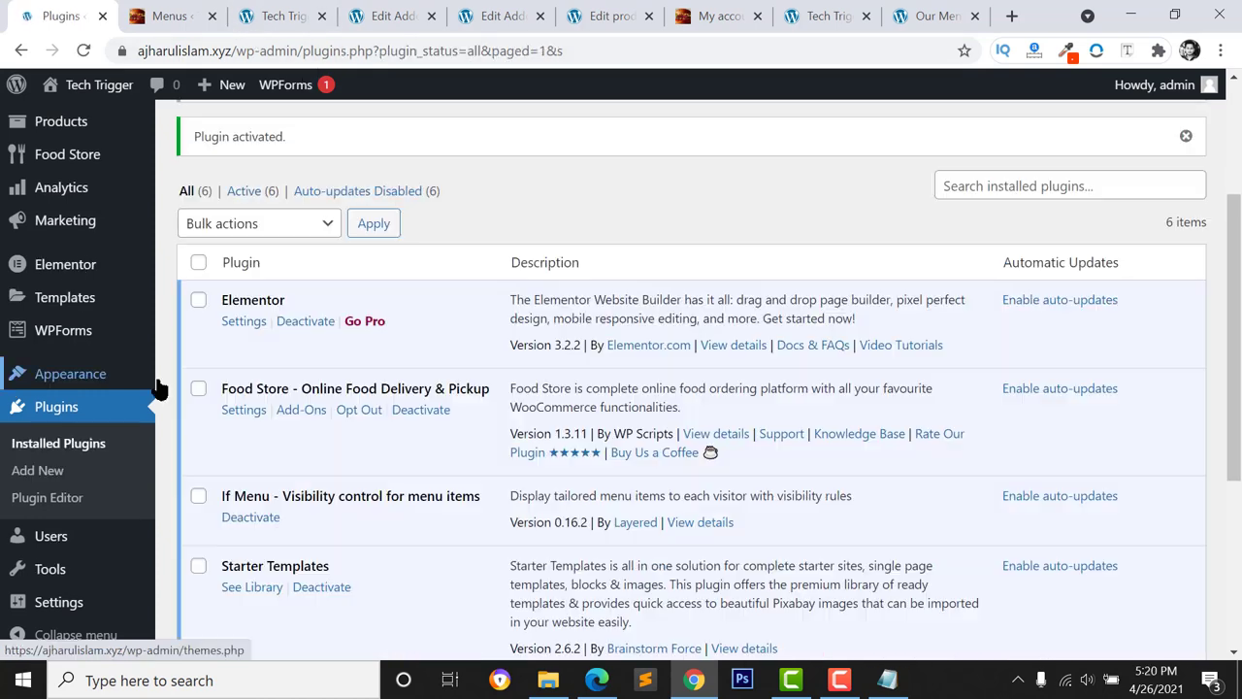
Enable visibility rules on the Primary Menu's My account item, set to Show if Is logged in, and save the menu
mouse_move(97, 375)
left_click(194, 460)
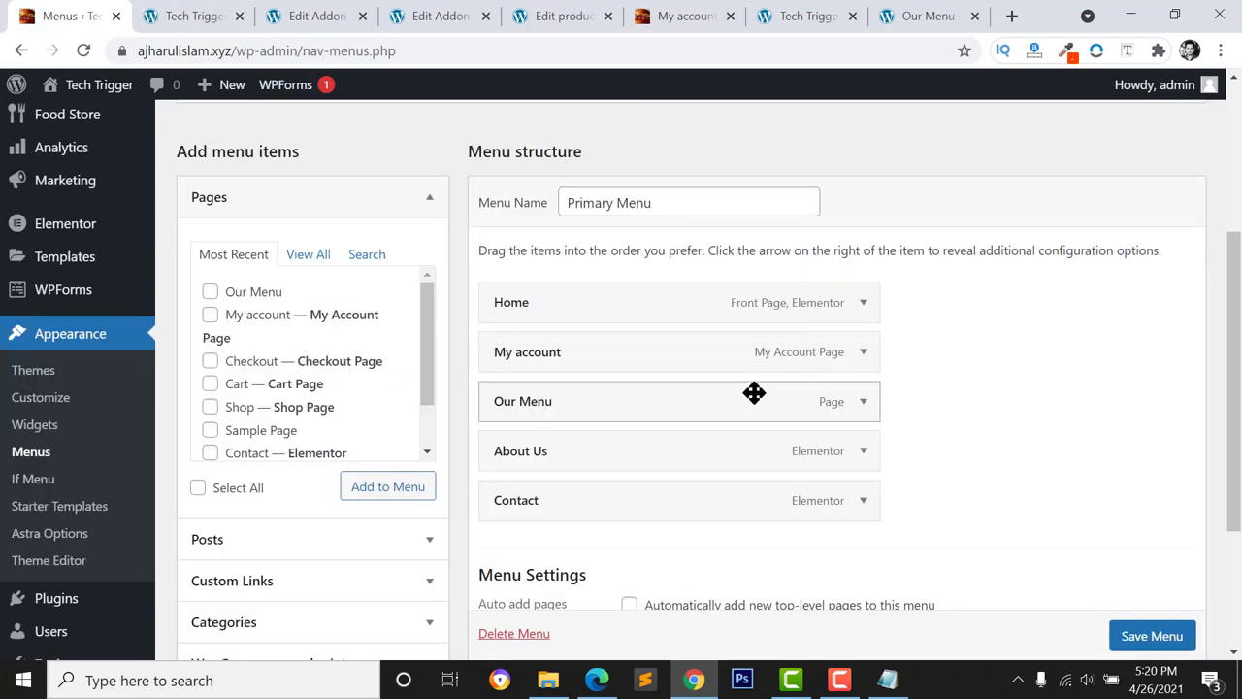
left_click(867, 359)
scroll(864, 320, "down", 1)
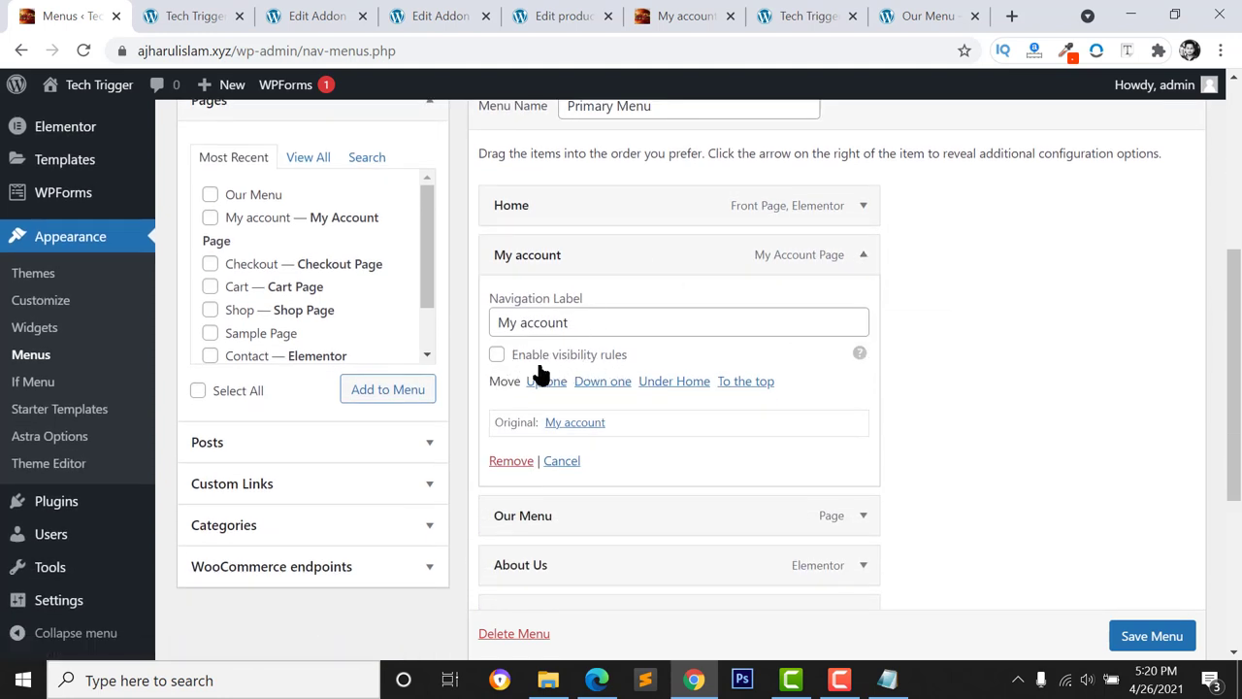
left_click(497, 355)
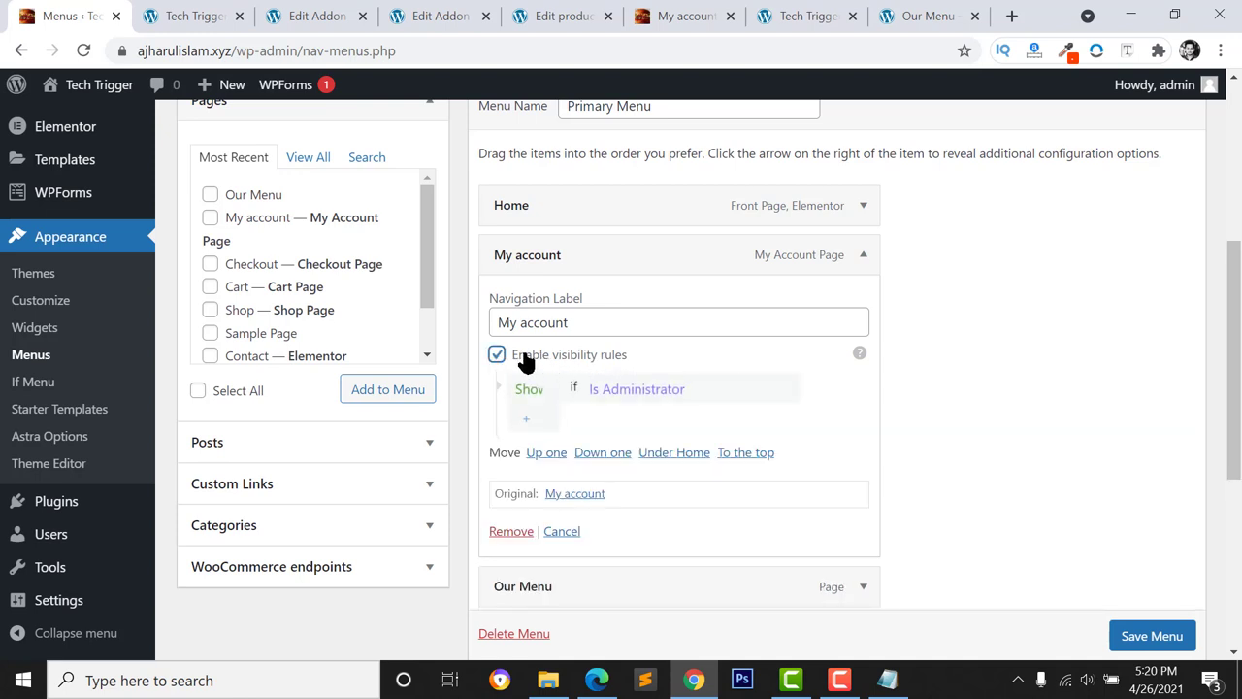
scroll(556, 374, "down", 1)
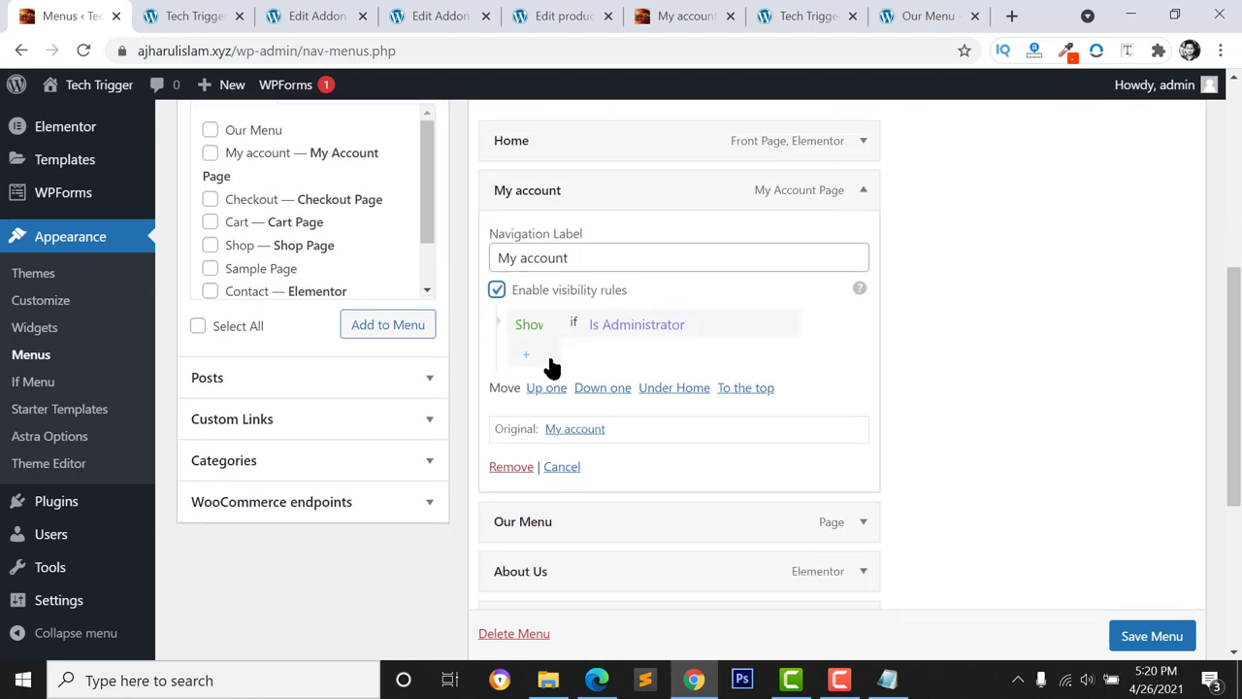
left_click(626, 326)
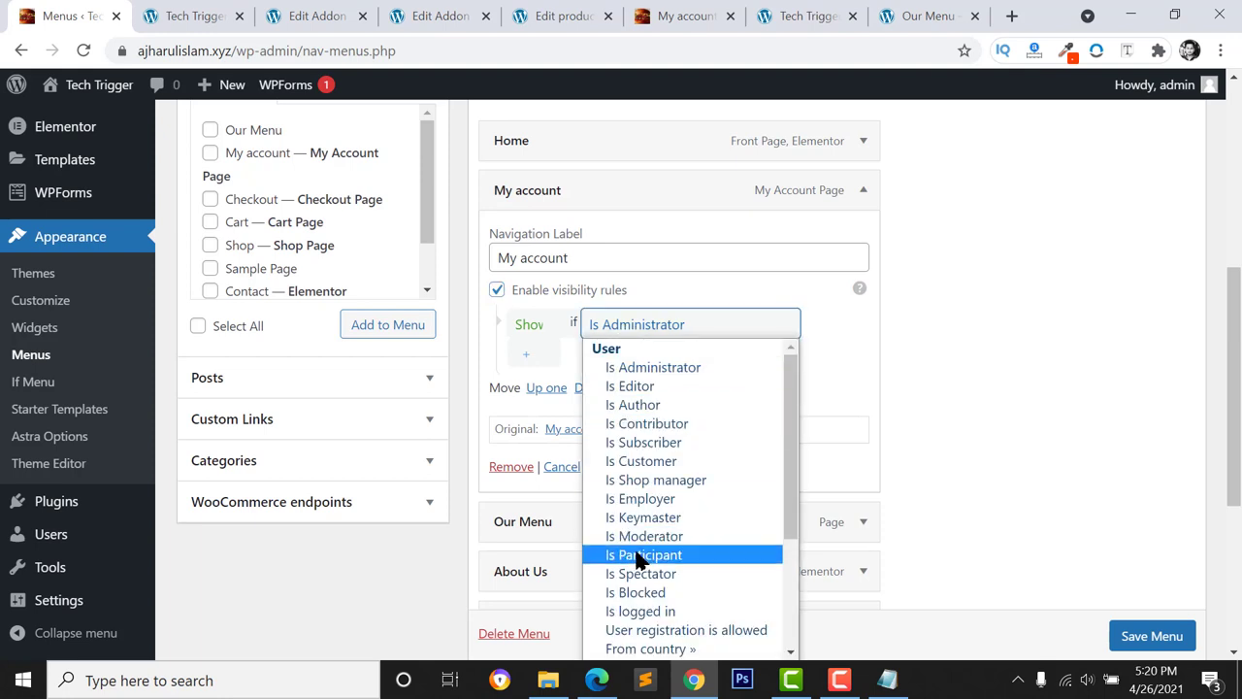
left_click(626, 611)
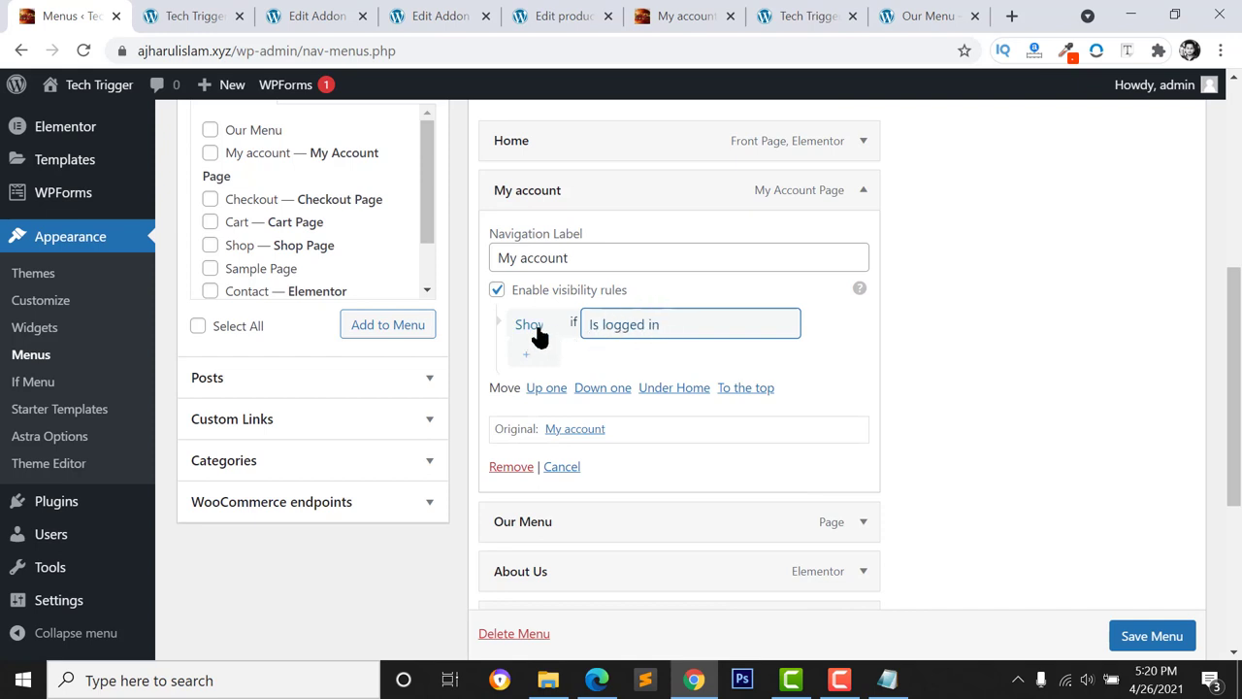
left_click(1152, 638)
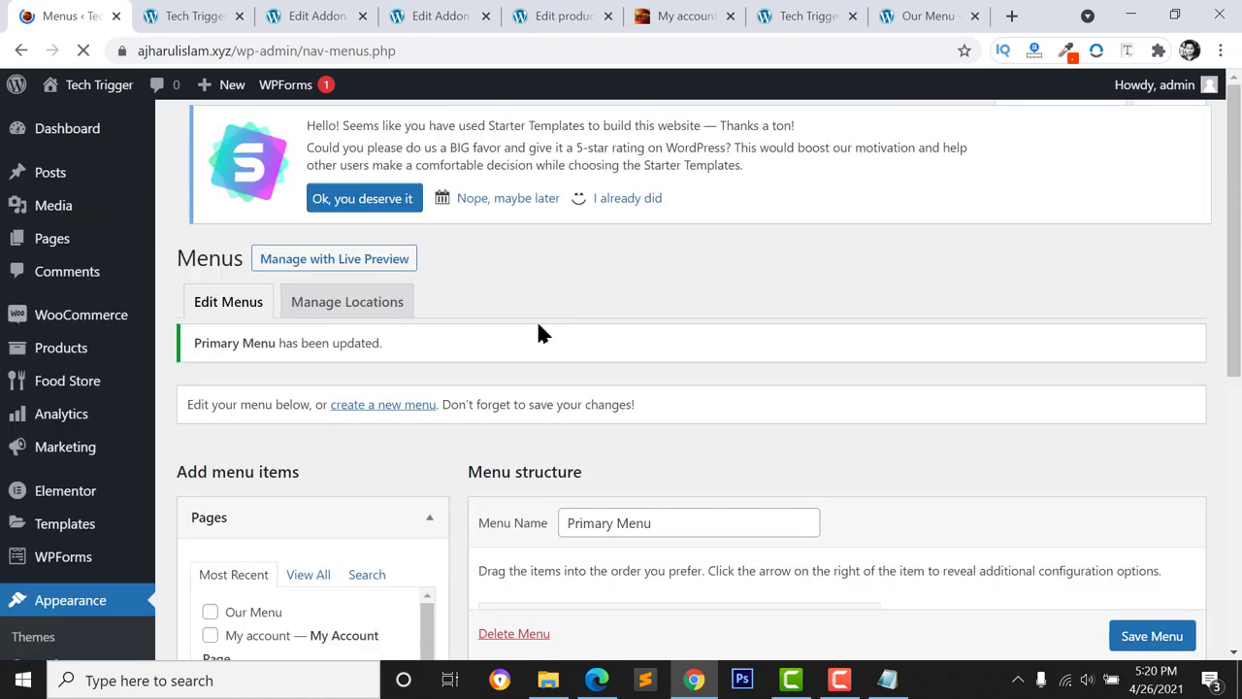
Switch to Microsoft Edge, reload the site's home page to check its header menu, and return to Chrome
left_click(596, 679)
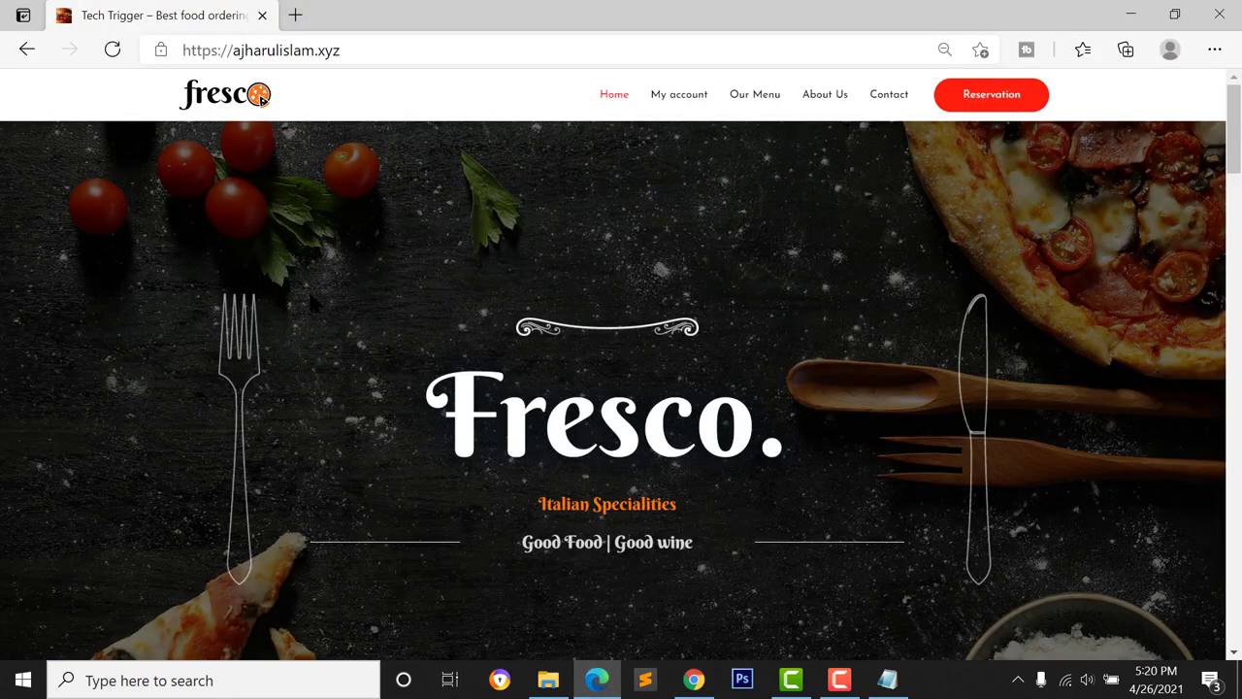
left_click(111, 51)
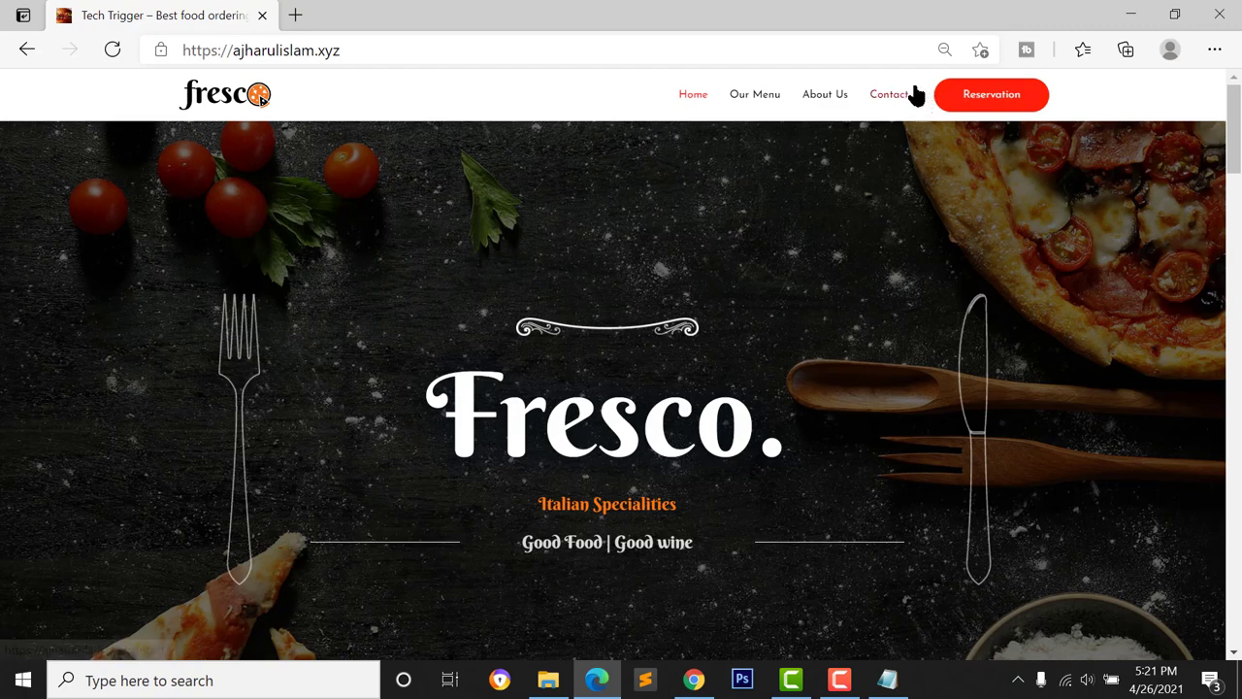
left_click(888, 679)
left_click(888, 680)
left_click(694, 679)
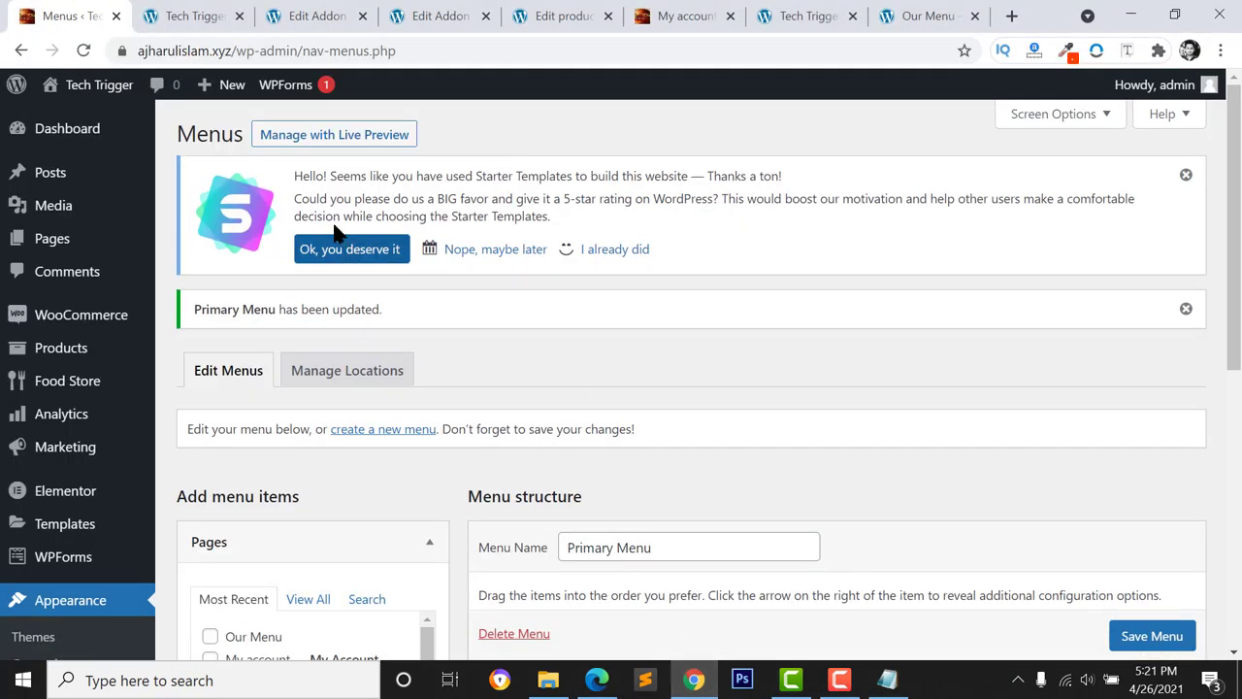
Add a second My account page item to the Primary Menu and set its navigation label to "Log/ Reg"
scroll(424, 449, "down", 4)
scroll(514, 380, "down", 1)
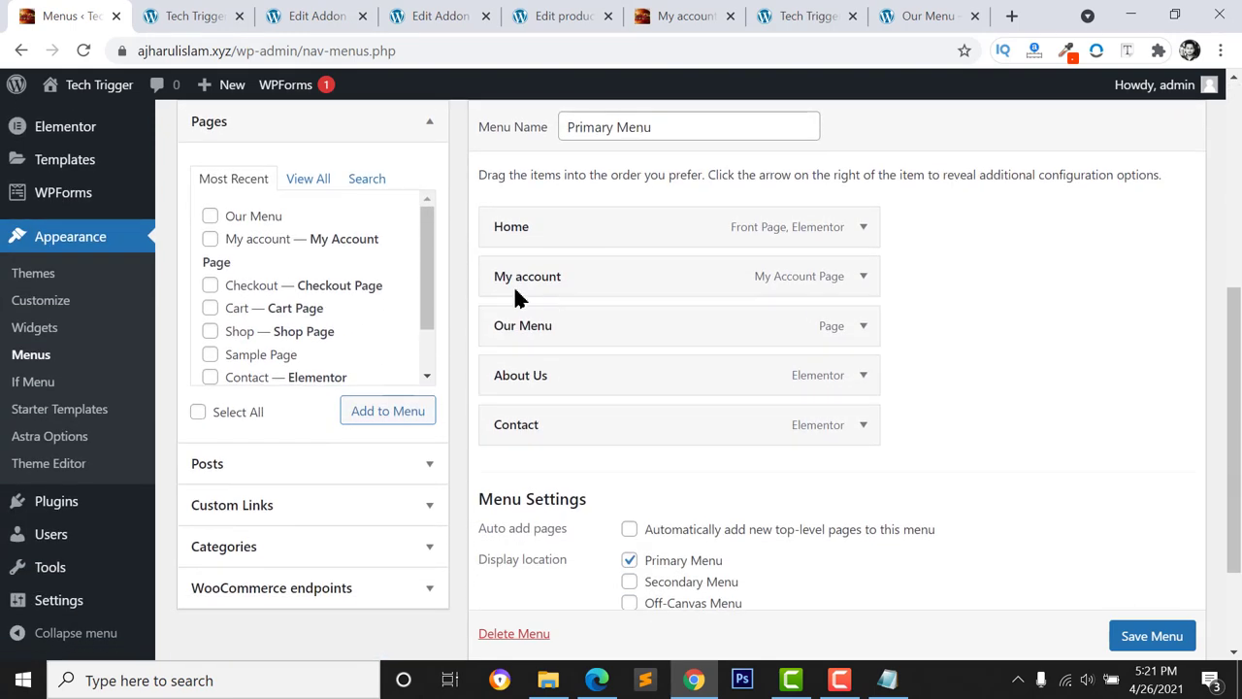
left_click(211, 241)
left_click(388, 410)
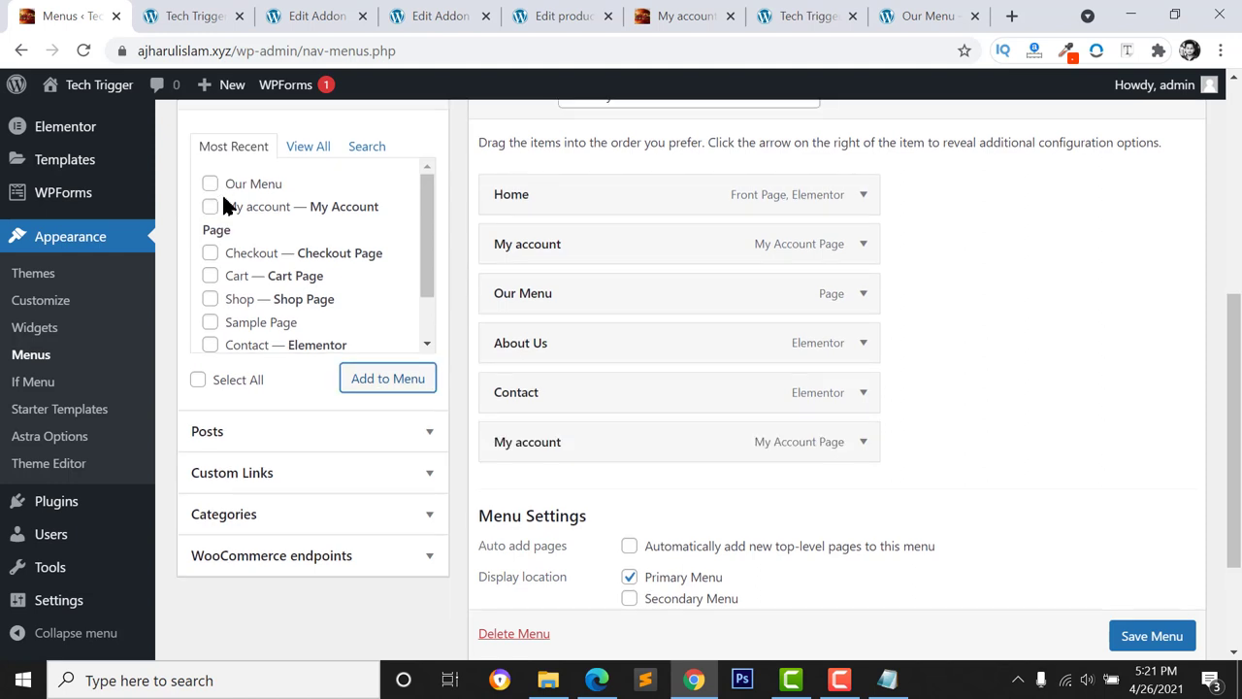
left_click(862, 448)
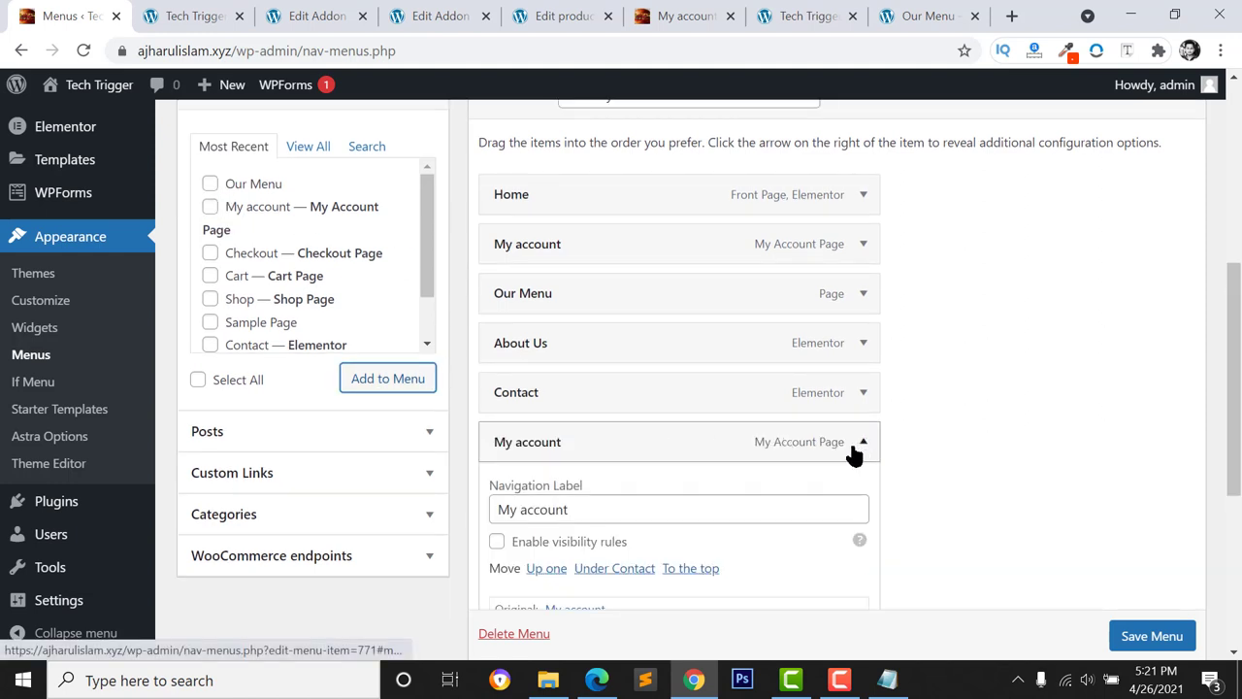
scroll(692, 492, "down", 2)
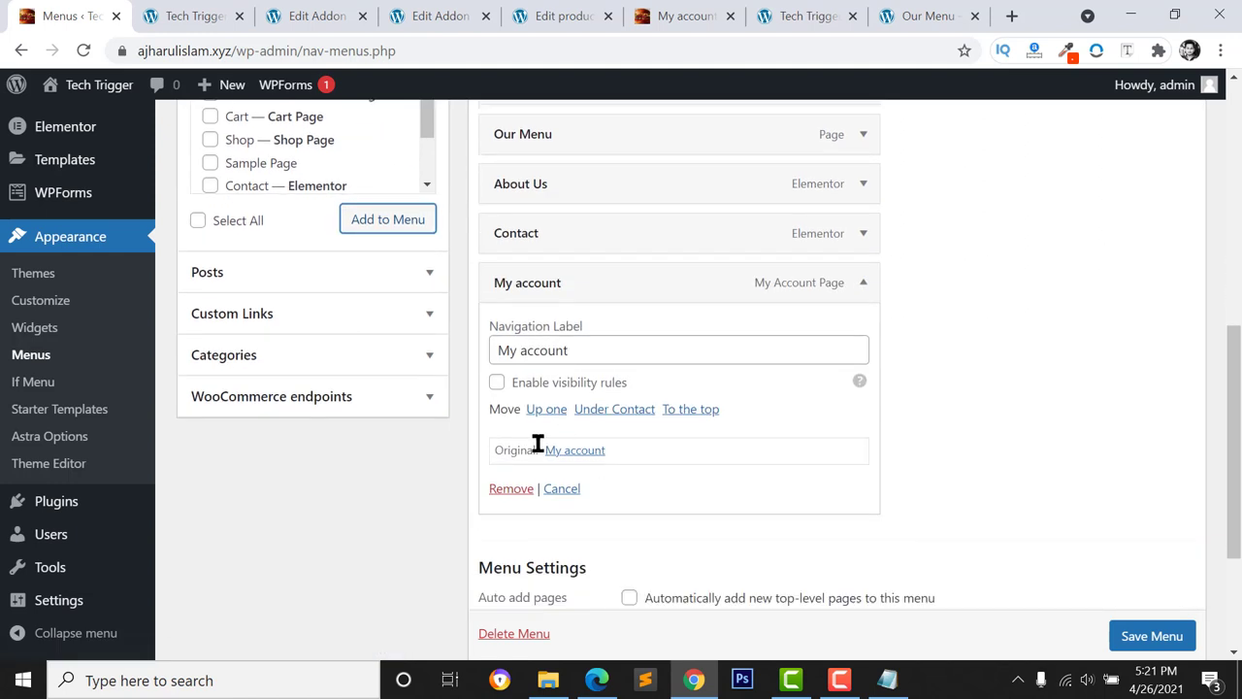
triple_click(537, 338)
type("Log/ Reg")
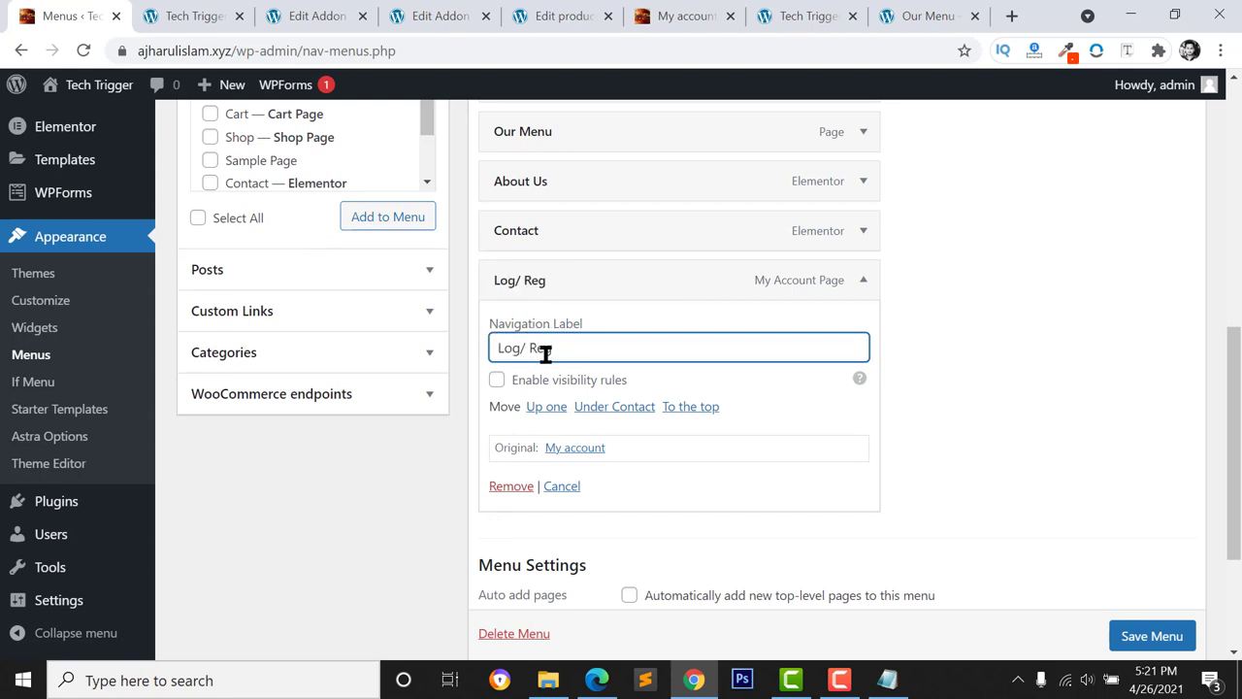
Enable visibility rules on the Log/ Reg item, set to Hide if Is logged in, and save the Primary Menu
left_click(497, 381)
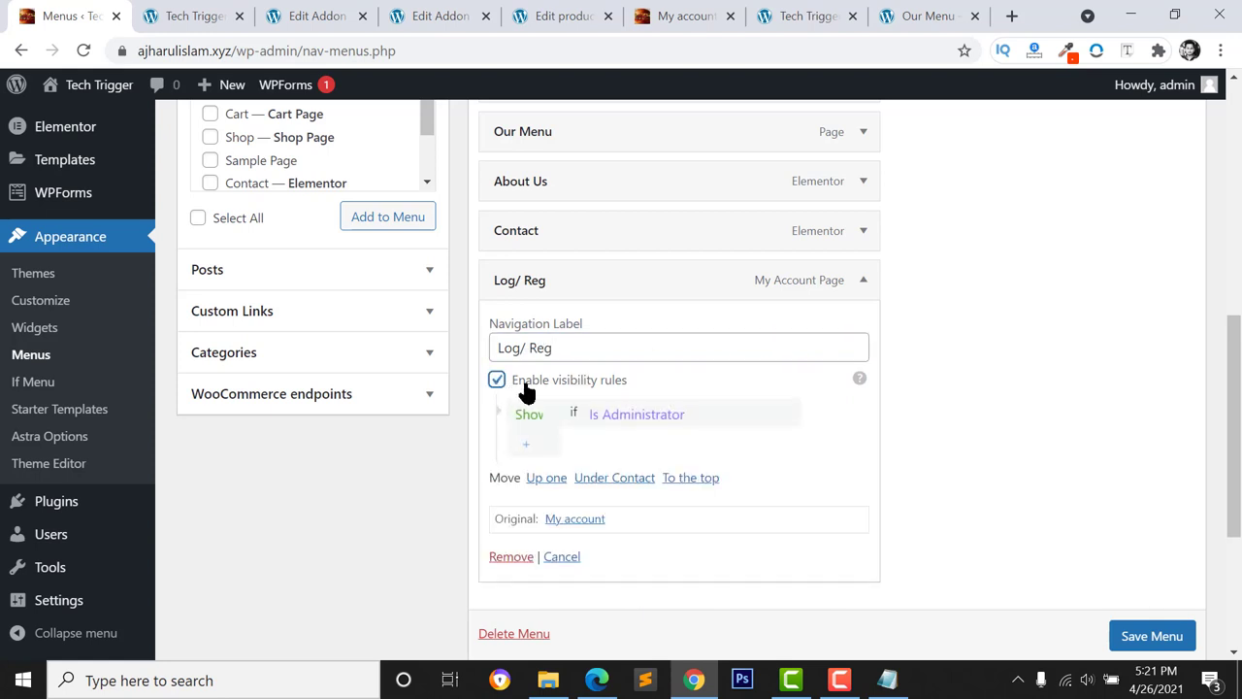
left_click(533, 416)
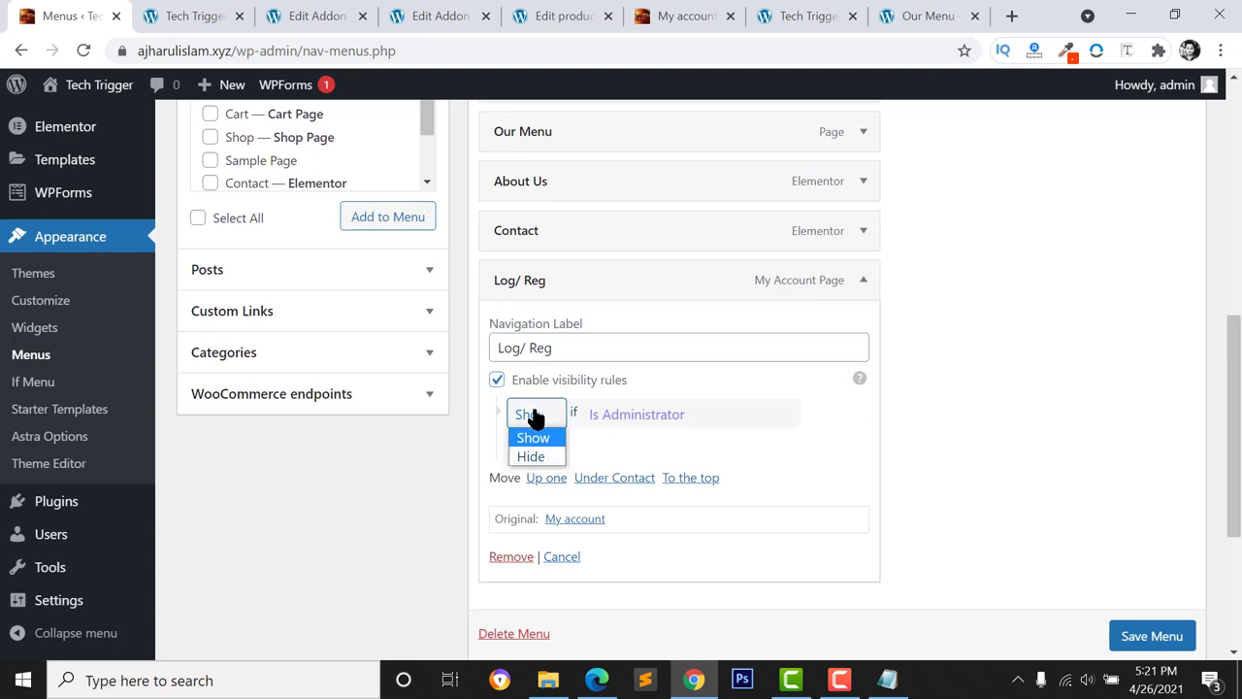
left_click(546, 452)
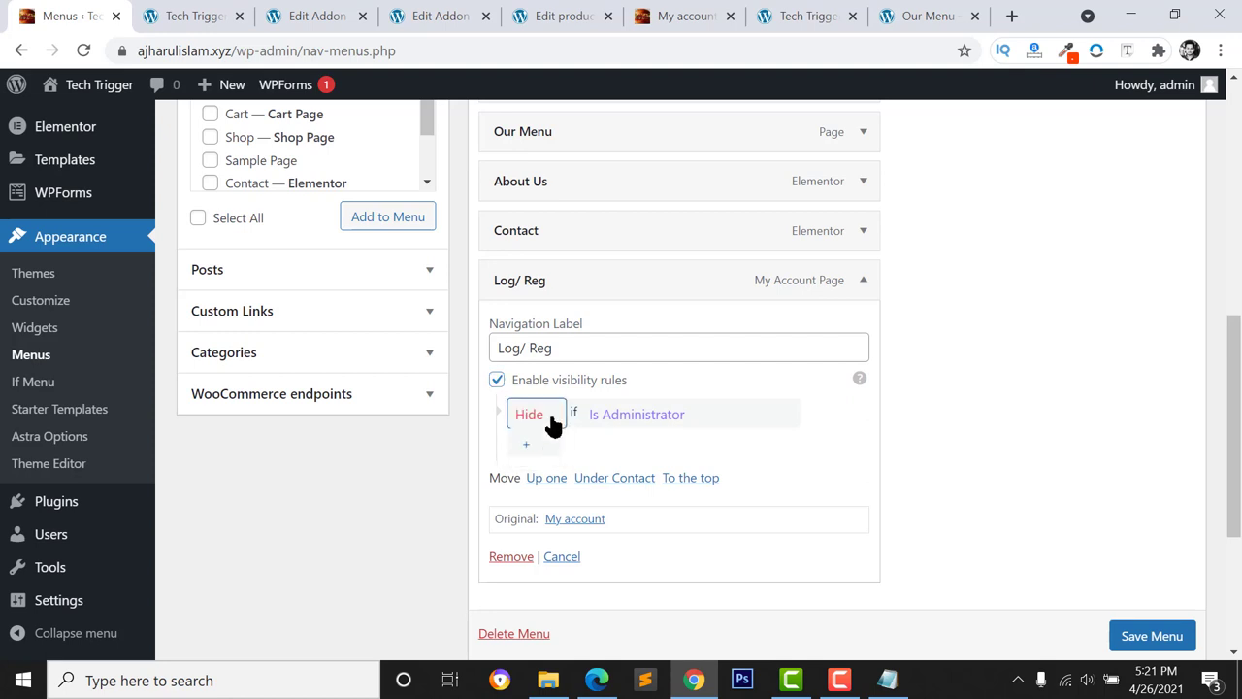
left_click(635, 420)
left_click(643, 295)
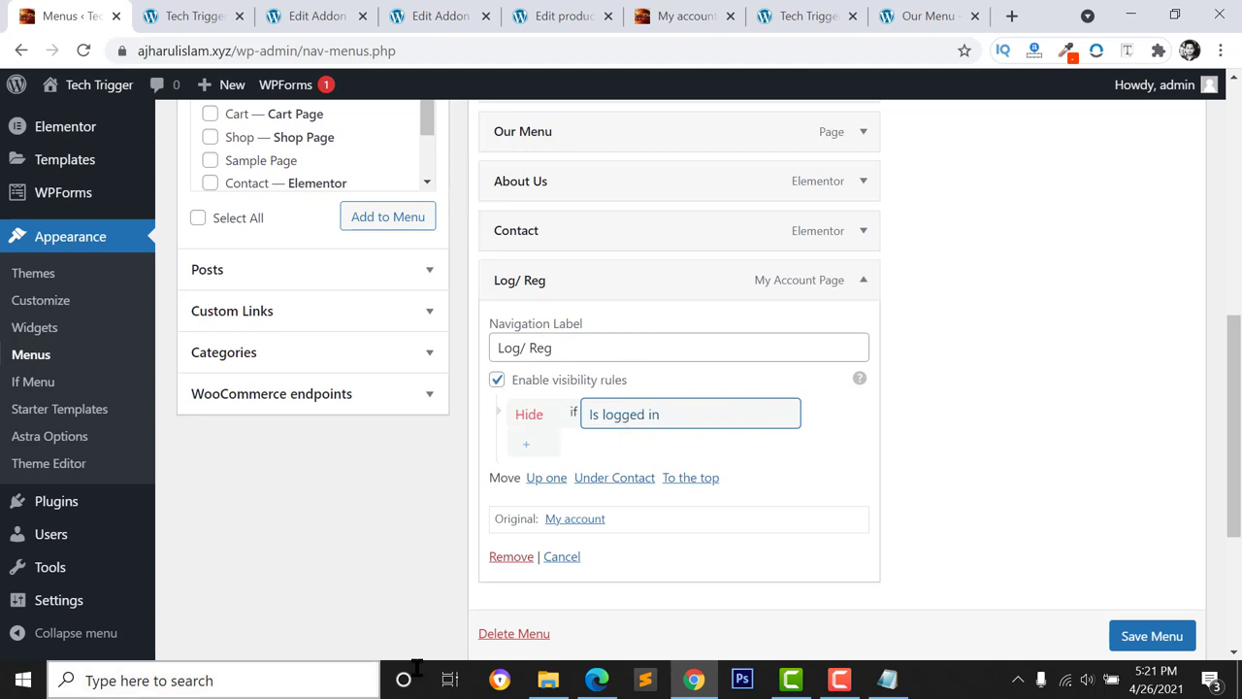
left_click(862, 288)
left_click(1153, 553)
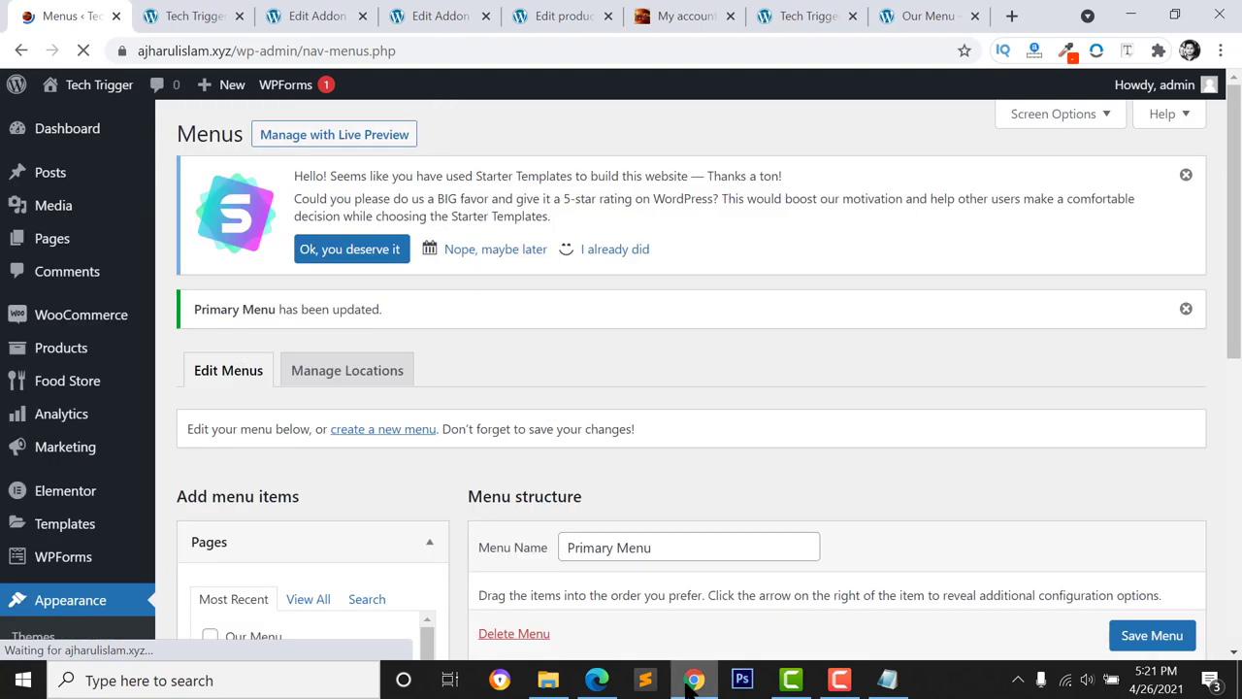
Reload the site in Microsoft Edge, open the Log/ Reg page and examine its heading and login form
mouse_move(597, 679)
left_click(601, 594)
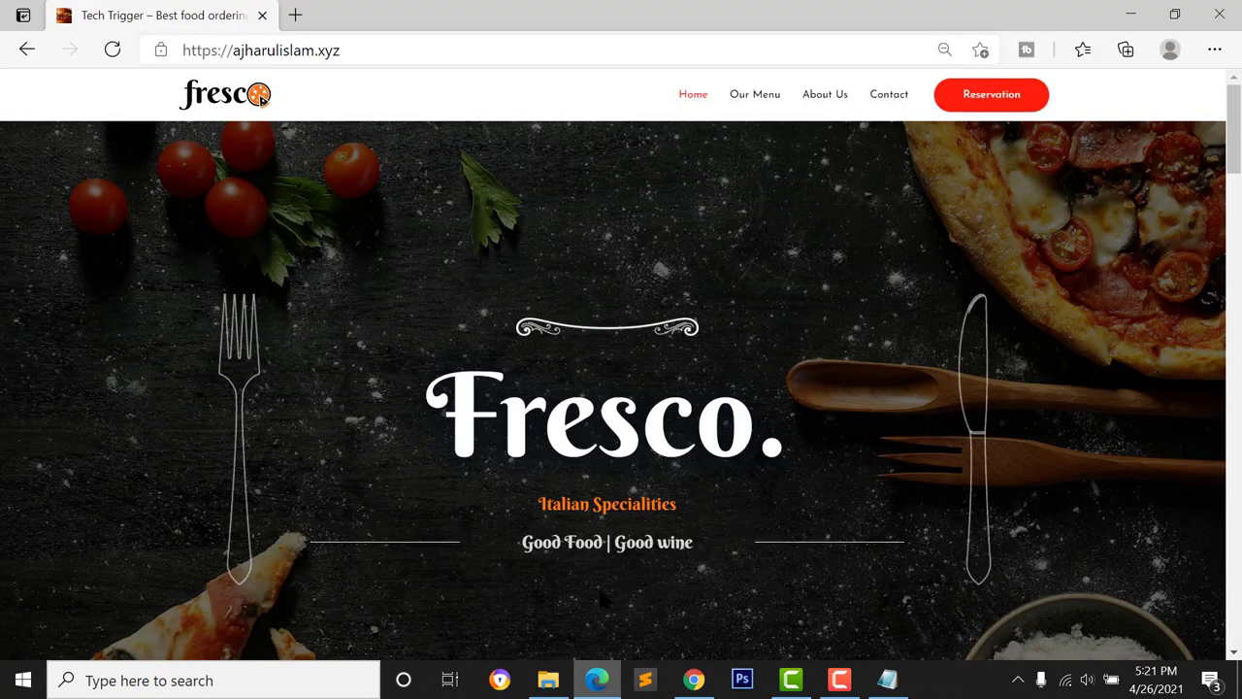
left_click(113, 50)
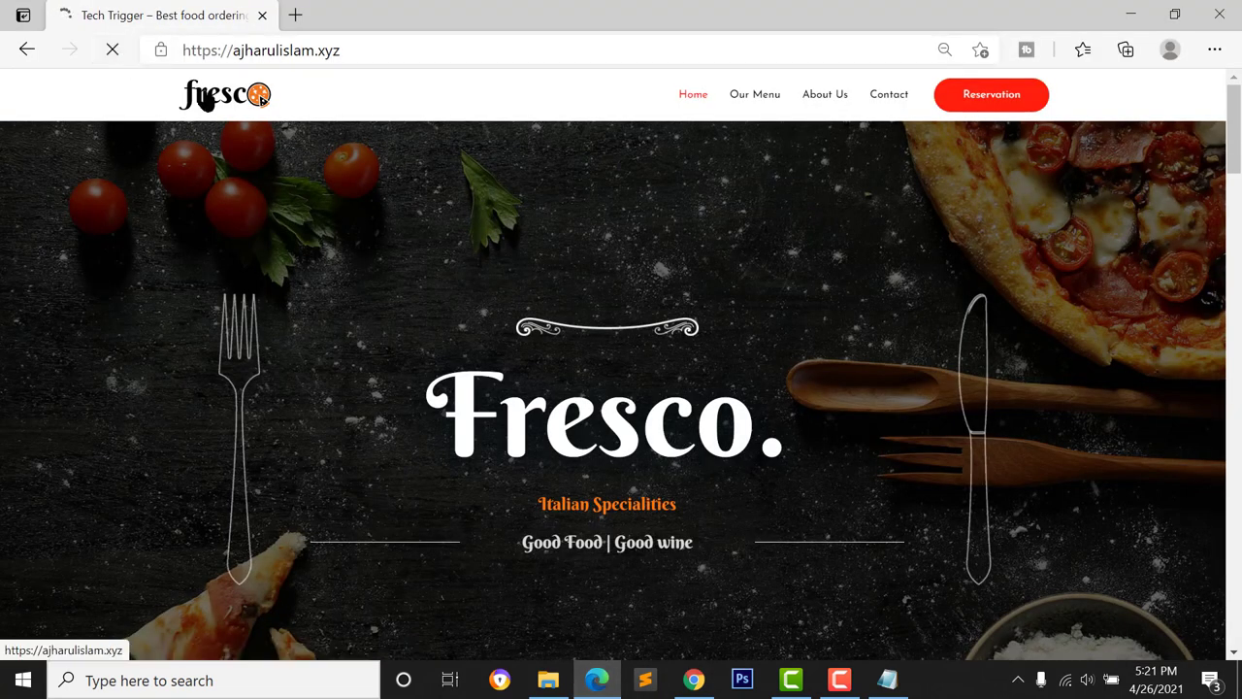
left_click(894, 102)
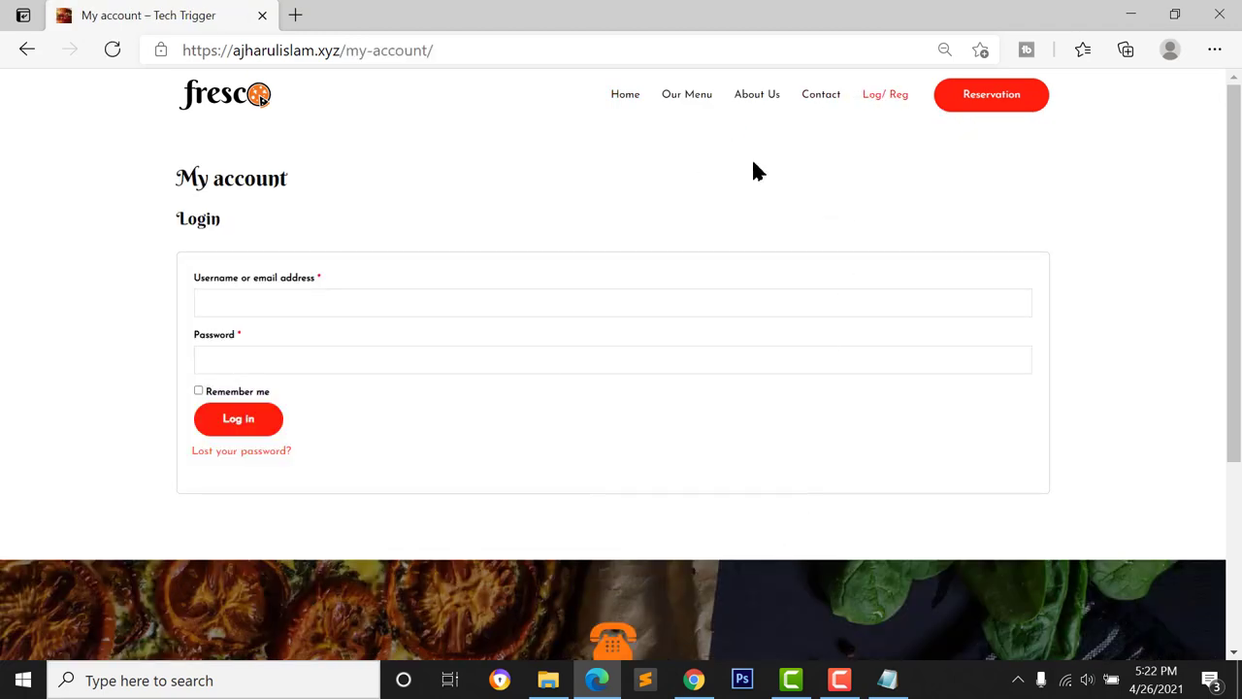
left_click_drag(175, 180, 355, 183)
left_click(330, 237)
left_click_drag(188, 180, 351, 212)
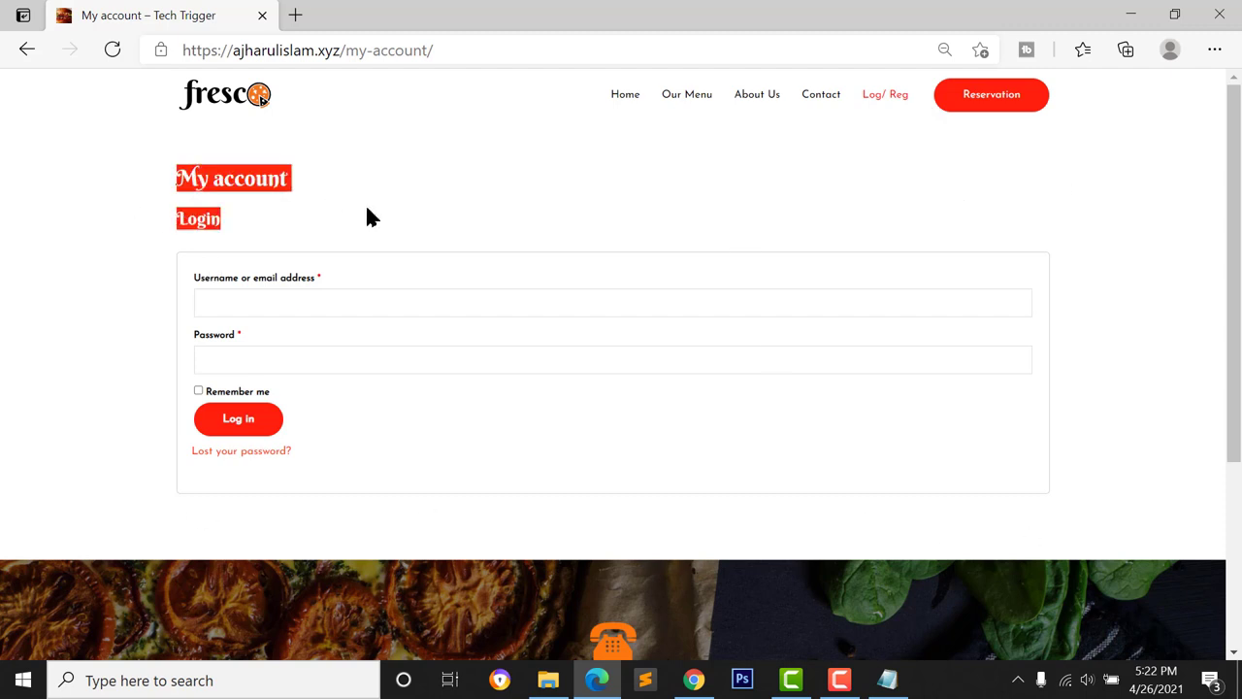
triple_click(241, 182)
left_click(204, 359)
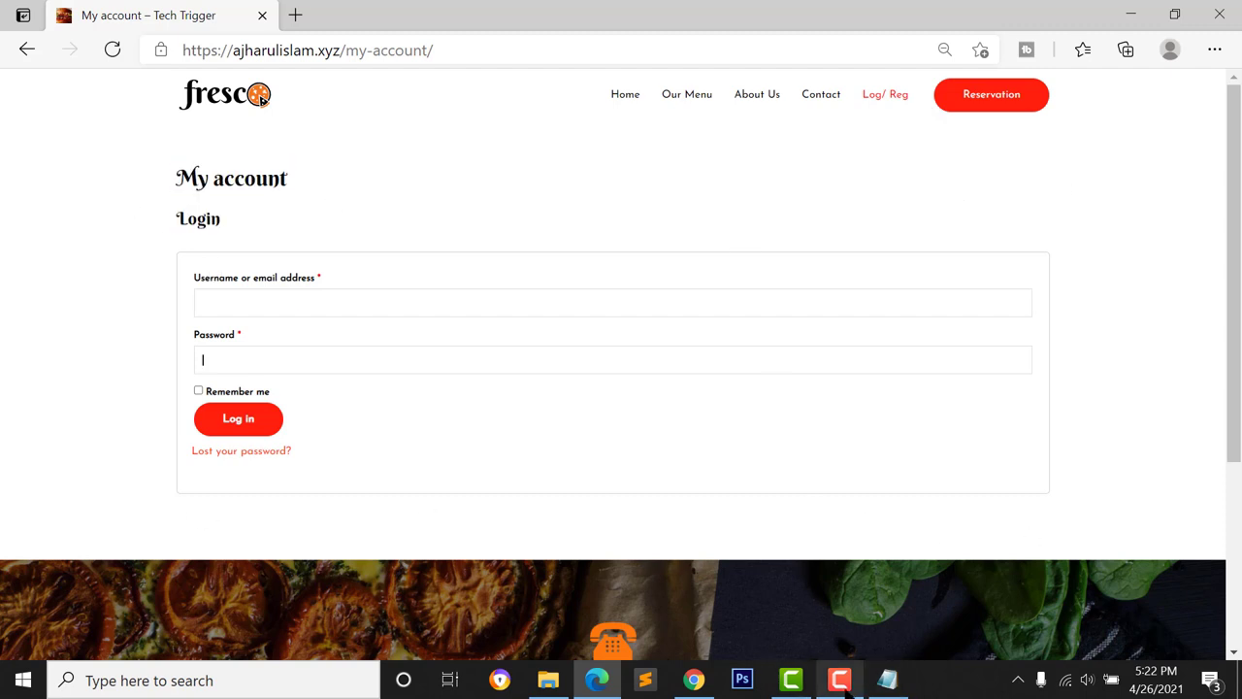
Switch to Chrome and open the Accounts & Privacy section of the WooCommerce settings
left_click(694, 680)
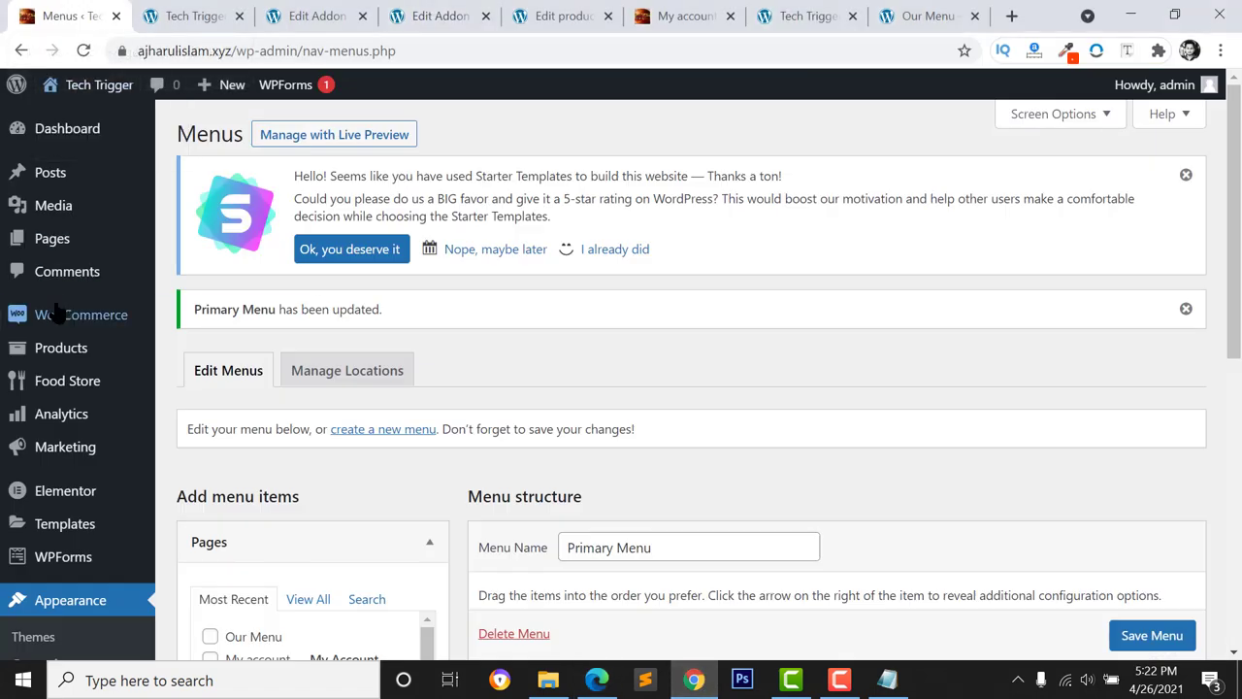
mouse_move(61, 318)
left_click(194, 456)
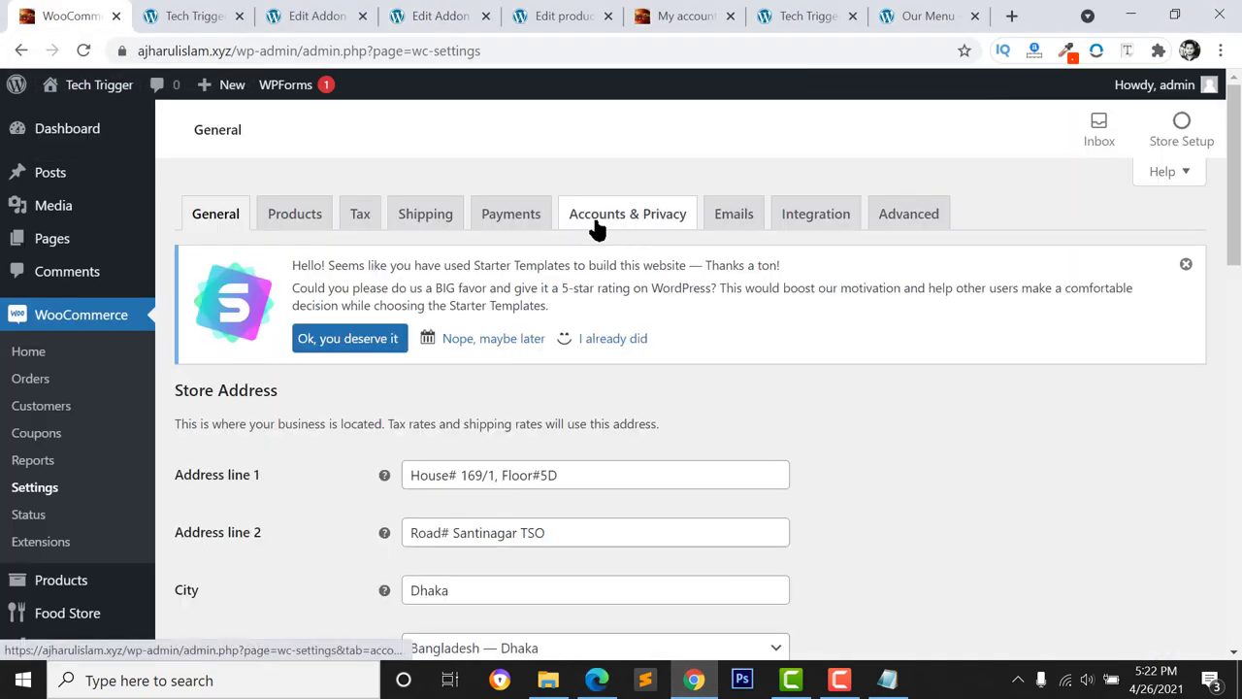
left_click(597, 226)
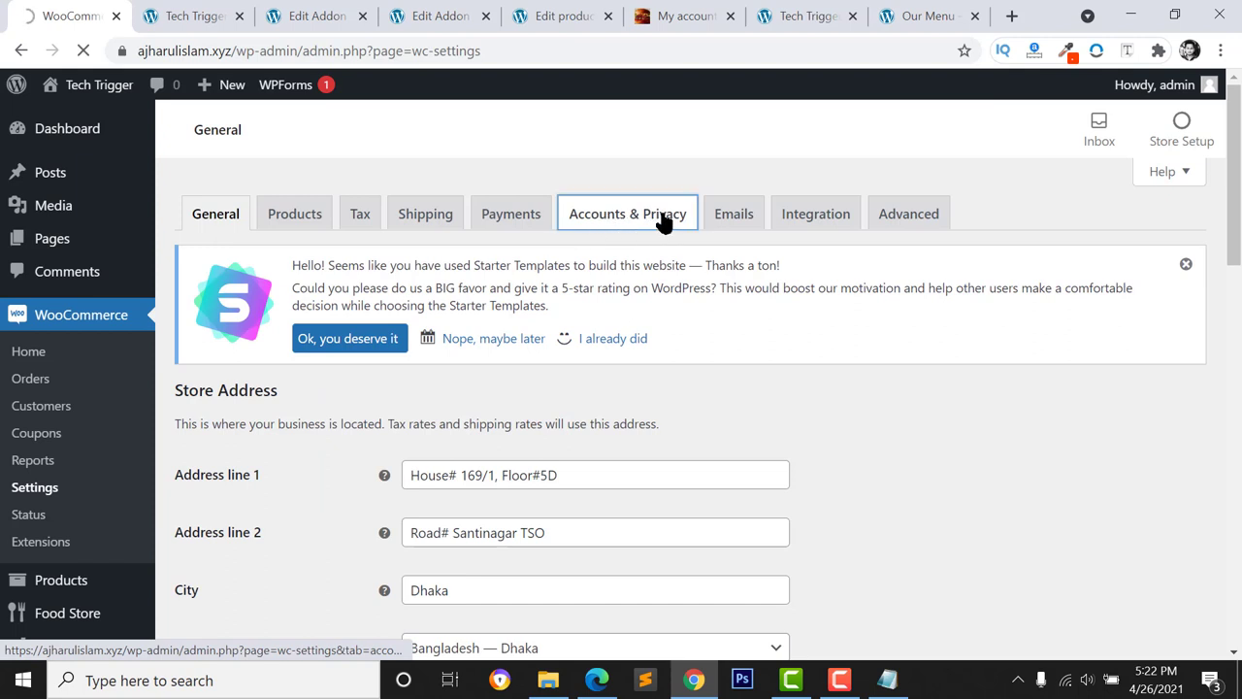
Under Guest checkout, disable placing orders without an account and allow customers to log into an existing account during checkout
scroll(554, 343, "down", 1)
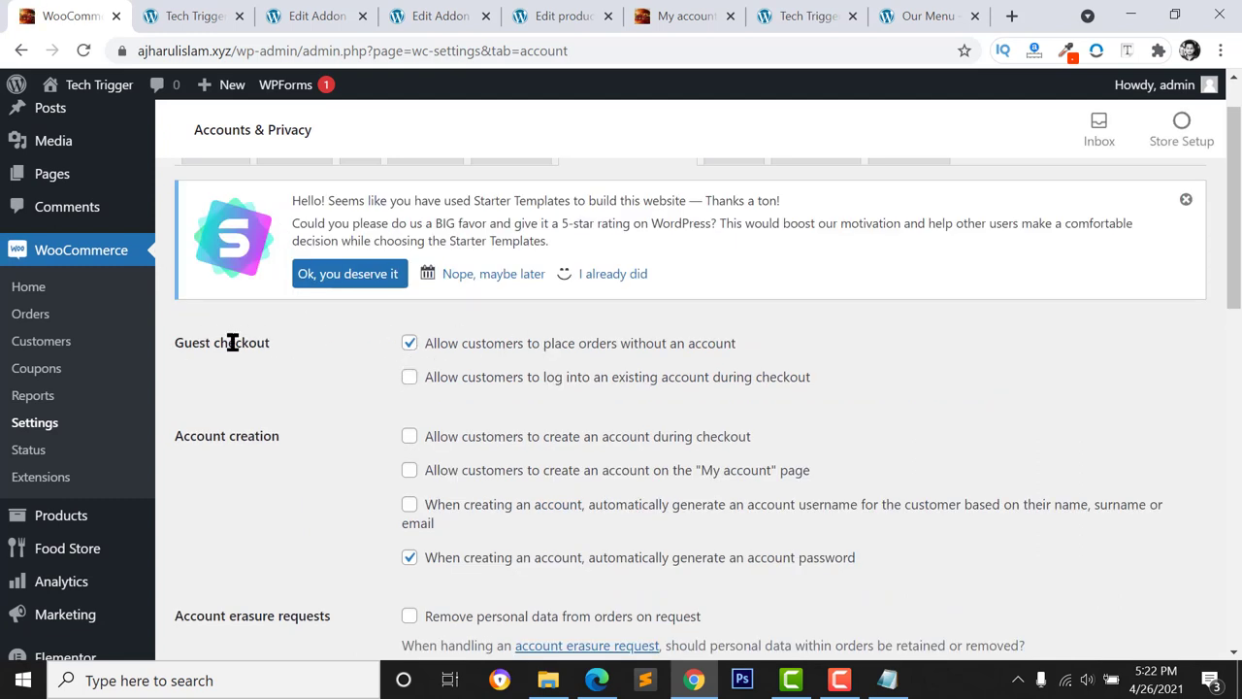
left_click(407, 381)
scroll(439, 395, "down", 1)
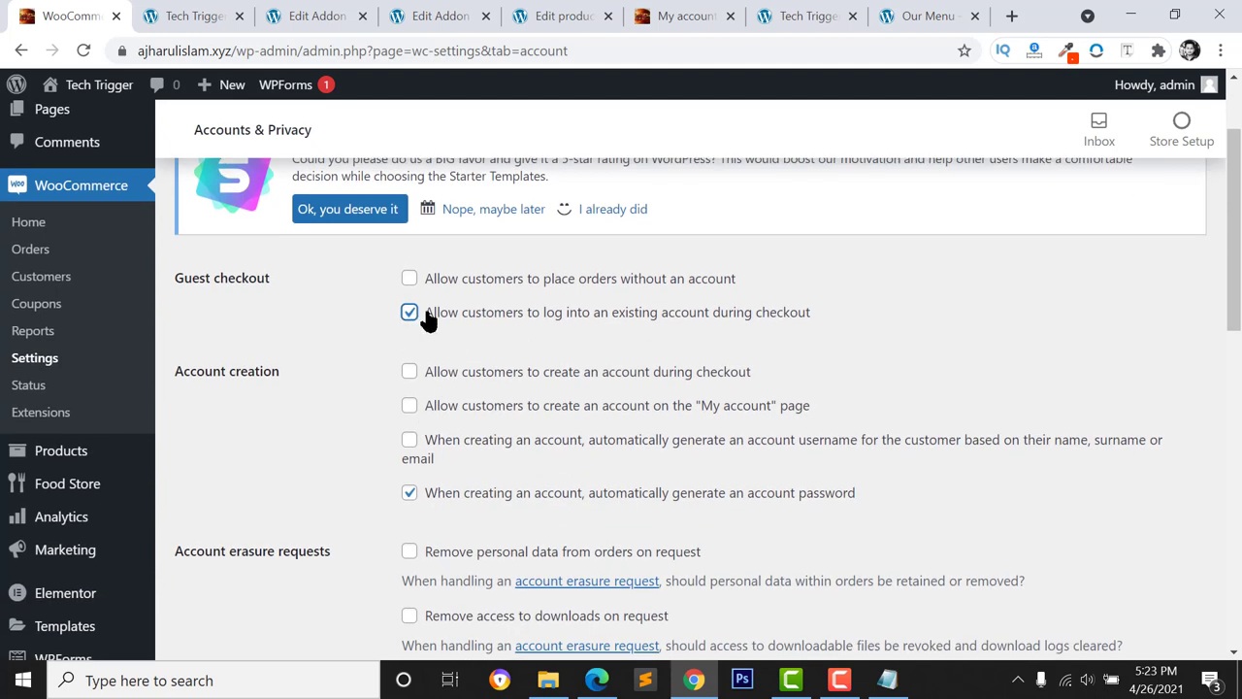
Allow customers to create an account during checkout and on the "My account" page, comparing with the live page in Microsoft Edge
left_click(410, 377)
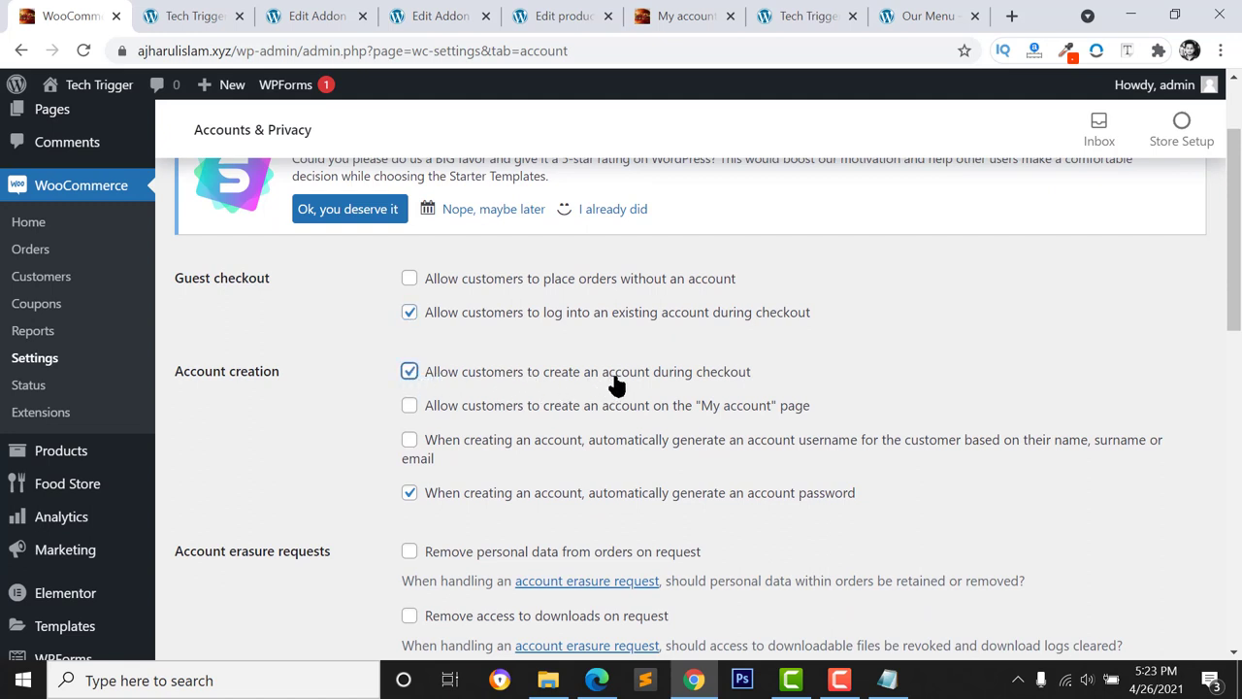
scroll(488, 311, "down", 1)
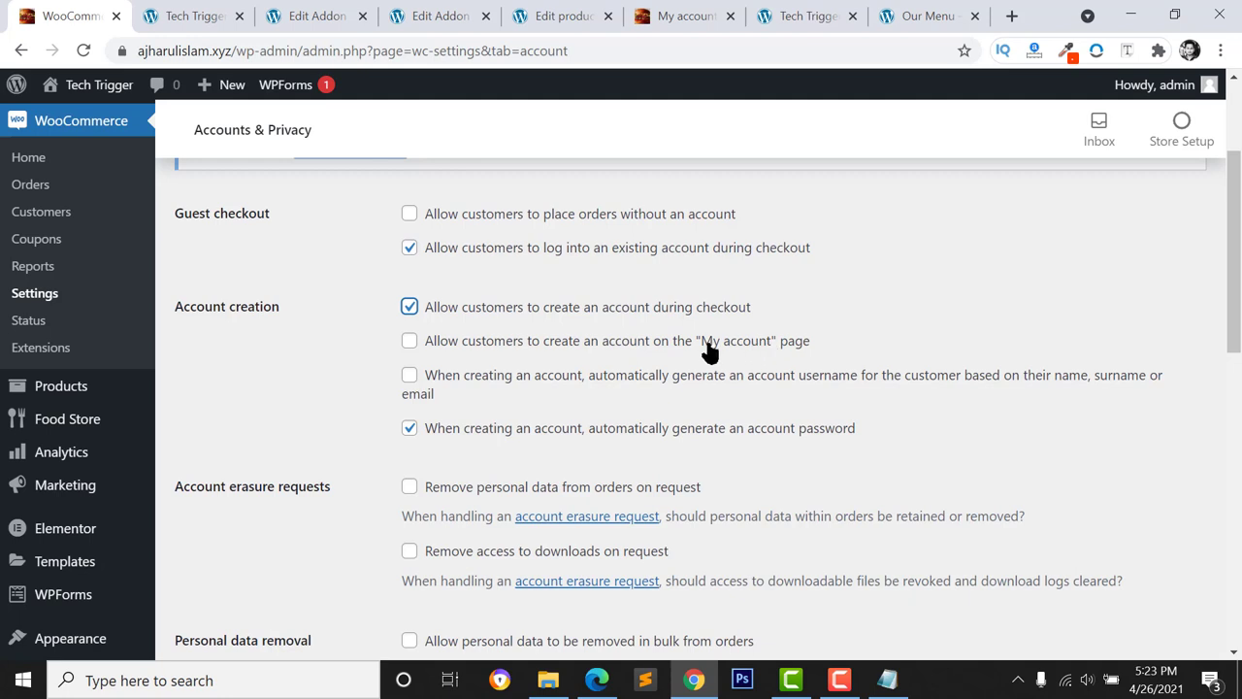
left_click(408, 344)
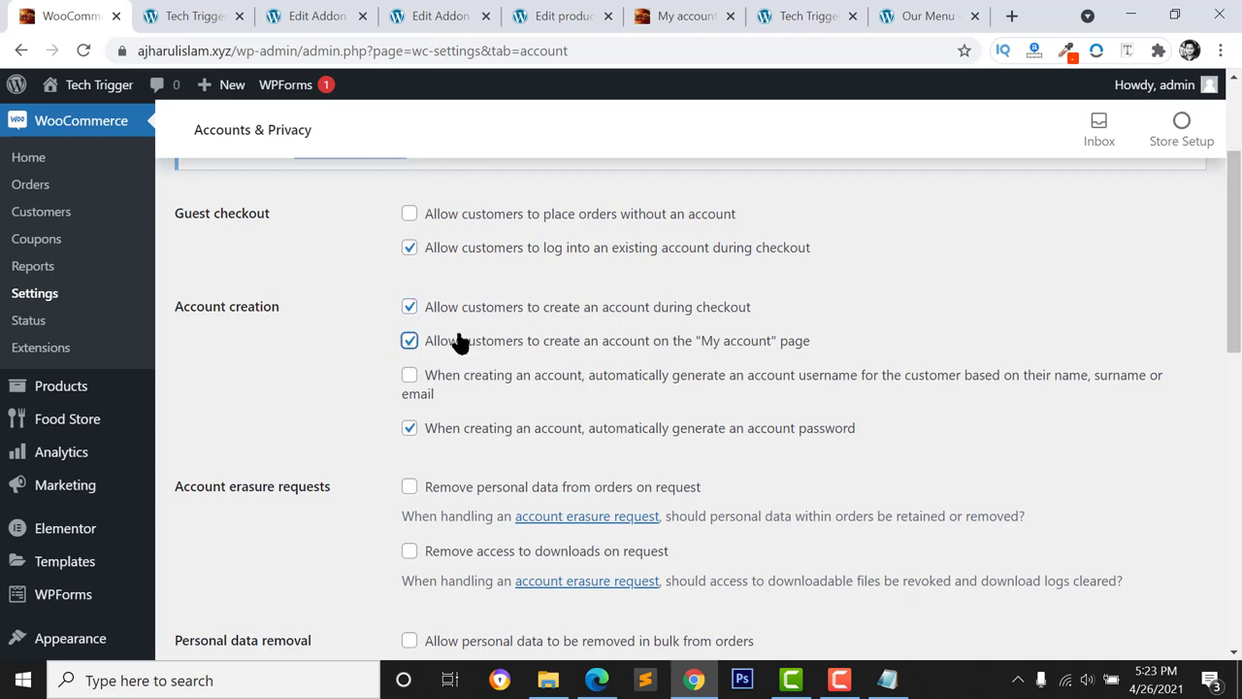
left_click(596, 680)
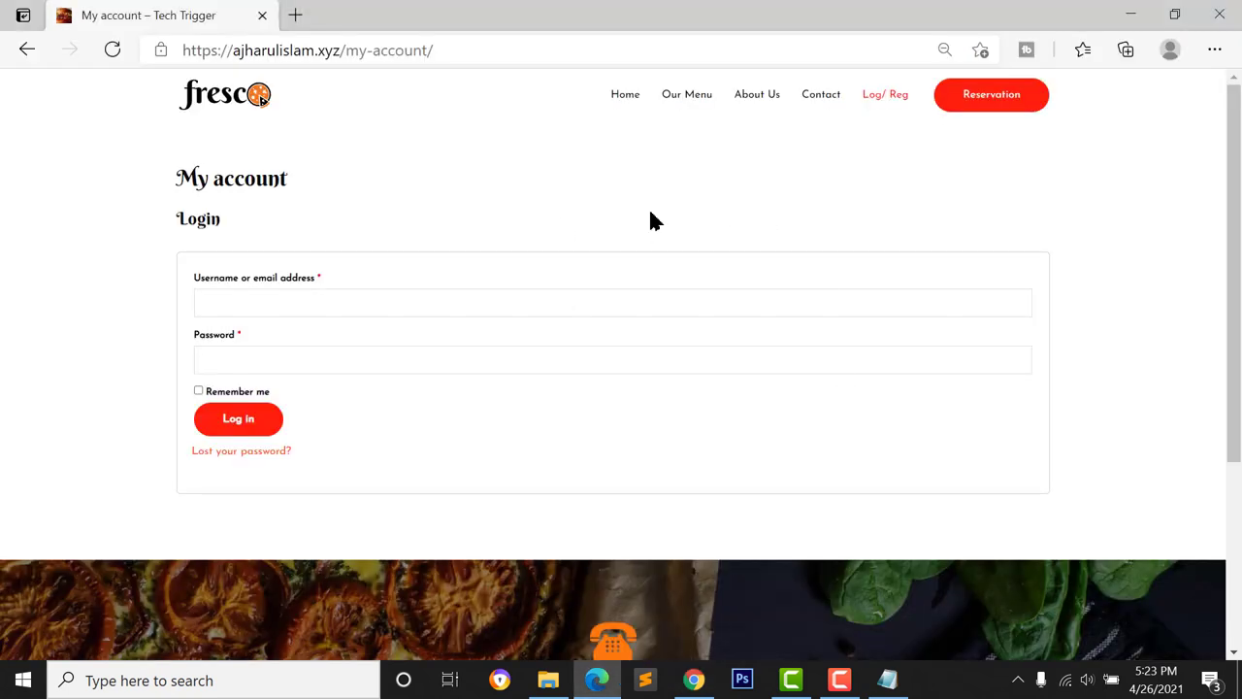
key("alt+Tab")
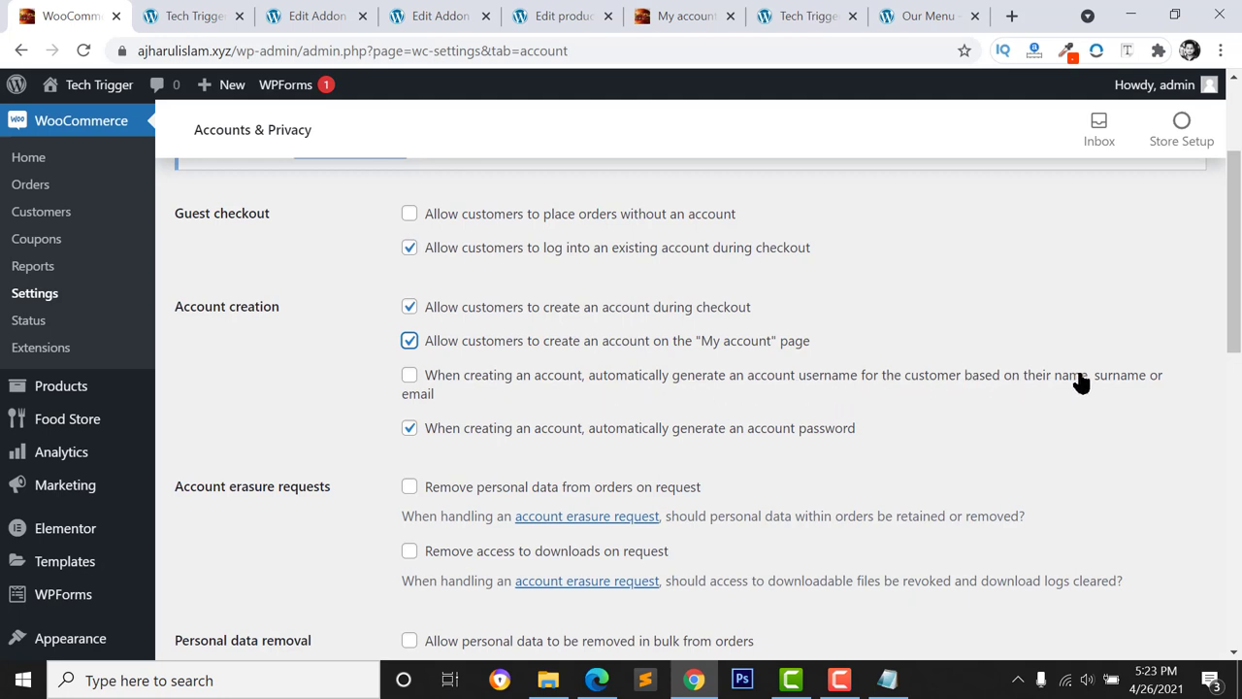
Enable automatic generation of account usernames and save the Accounts & Privacy changes
left_click(409, 380)
scroll(649, 359, "down", 1)
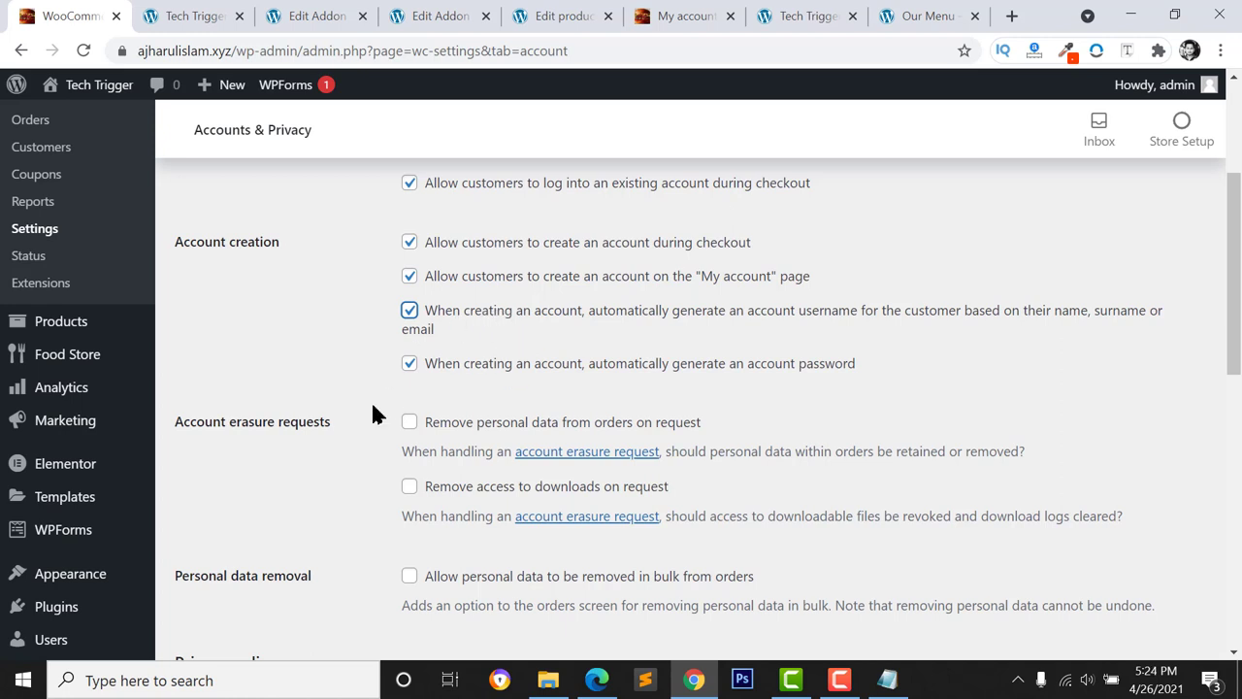
scroll(503, 375, "down", 1)
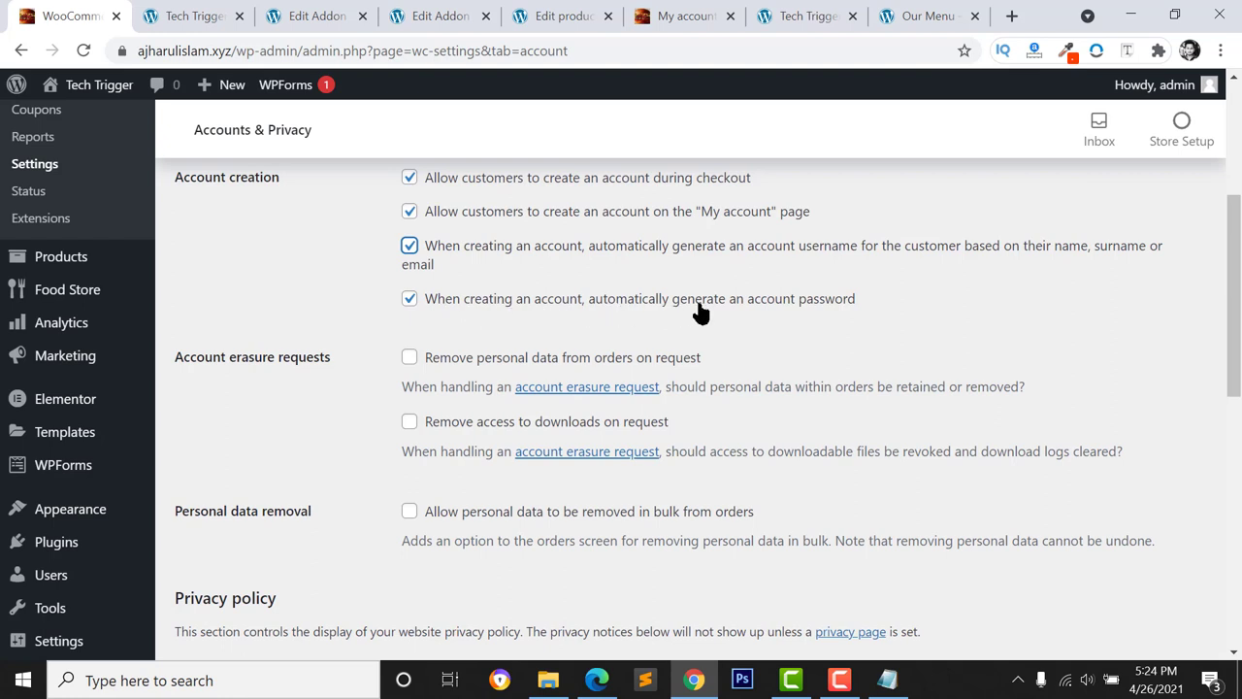
scroll(503, 267, "up", 1)
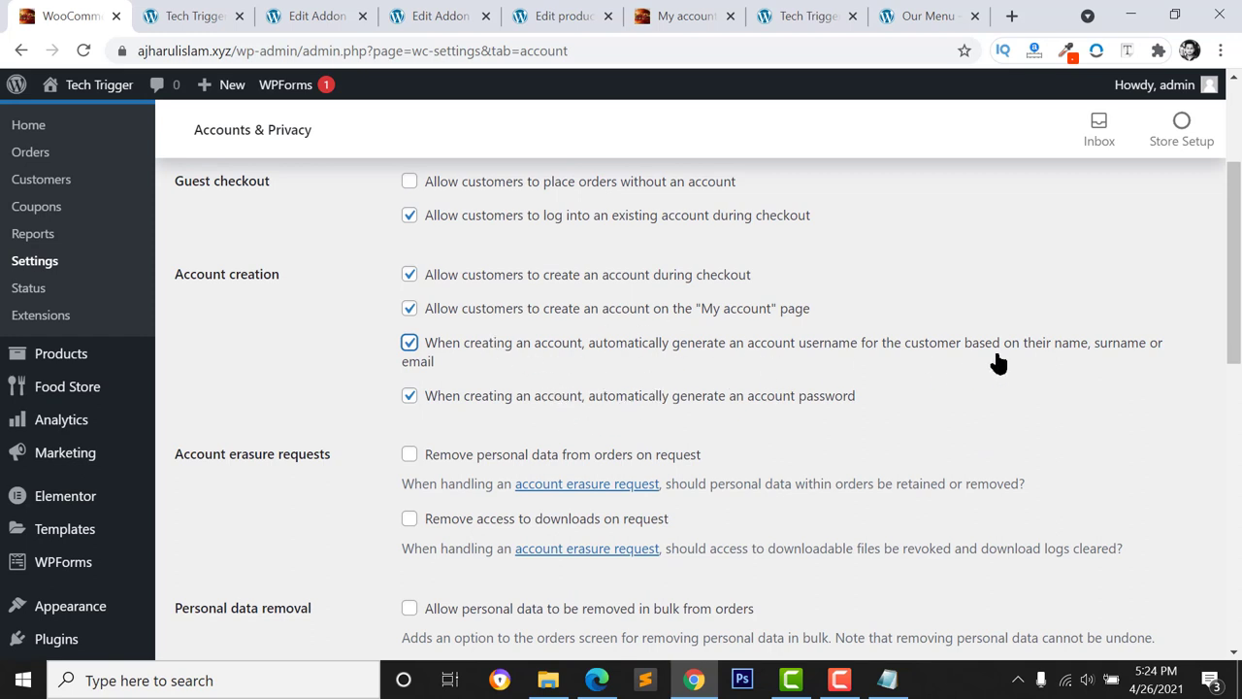
scroll(482, 308, "up", 1)
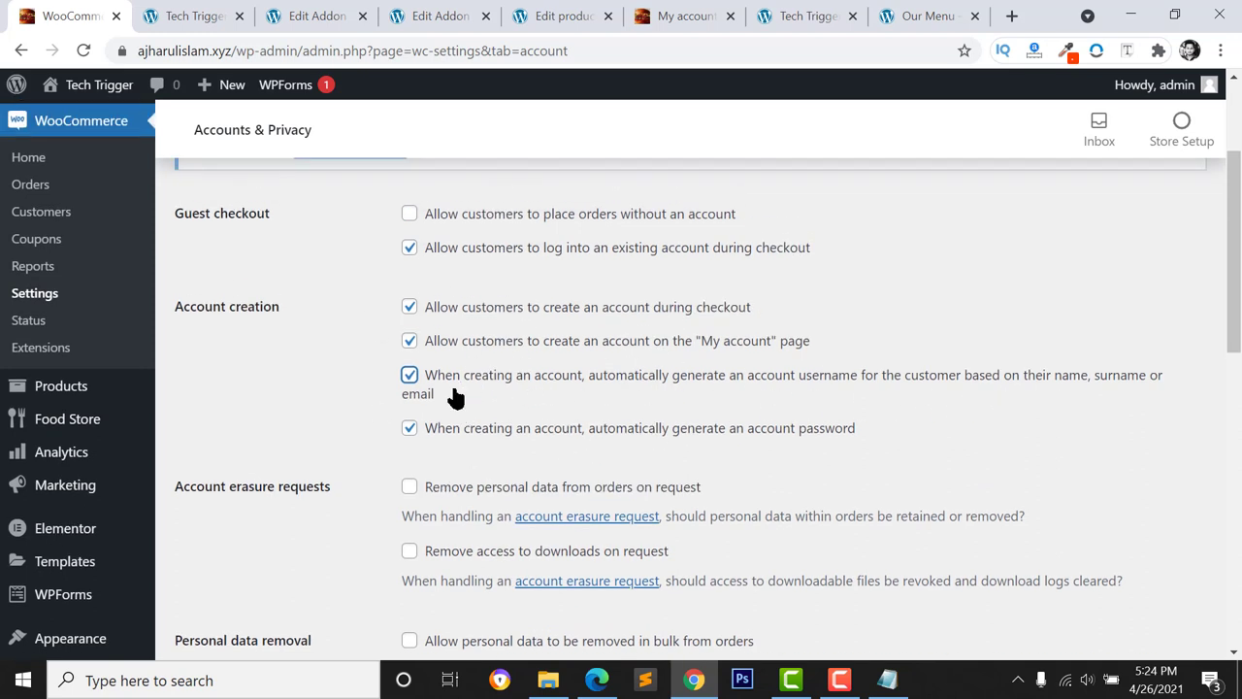
scroll(427, 340, "up", 1)
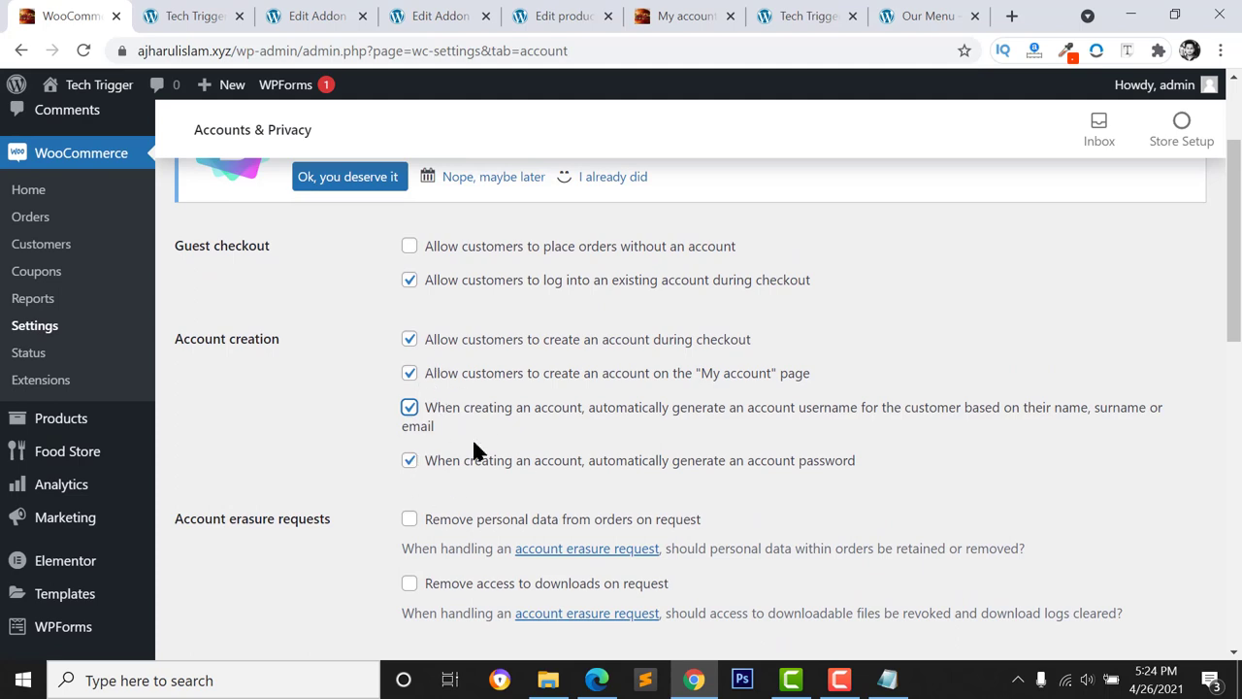
scroll(476, 451, "down", 15)
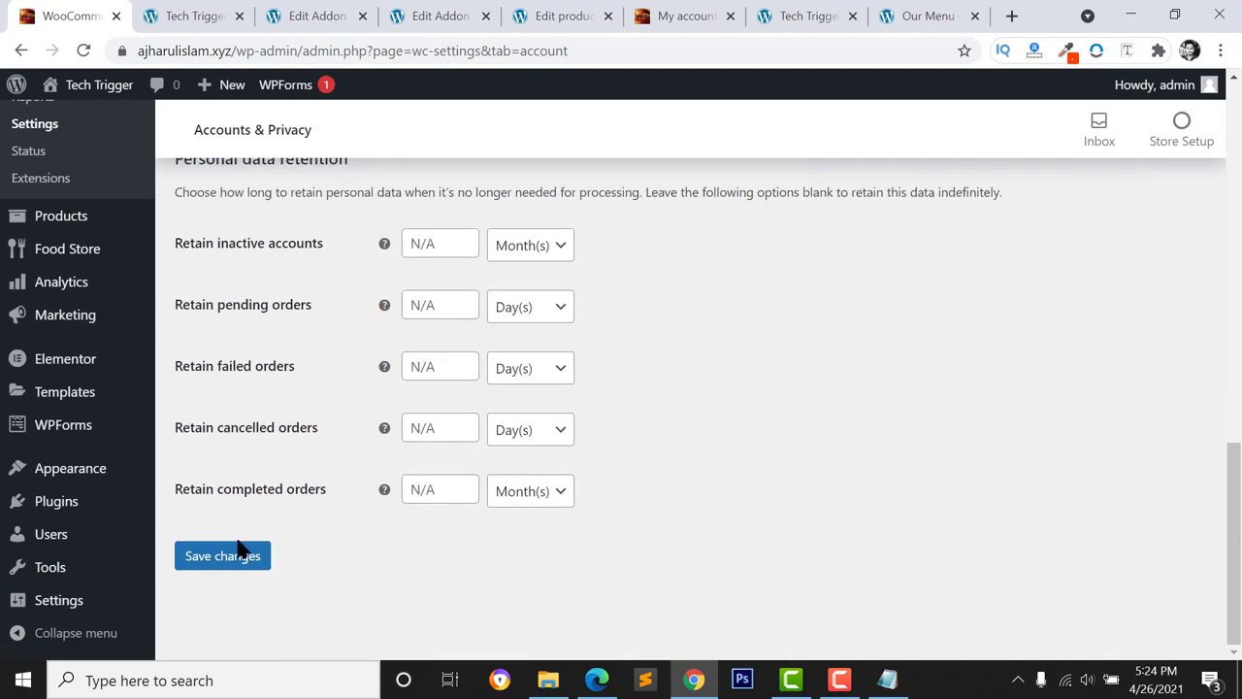
left_click(223, 555)
scroll(252, 572, "up", 3)
scroll(369, 524, "up", 3)
Switch to Microsoft Edge and register a new customer account on the My account page with a saved e-mail address
key("alt+Tab")
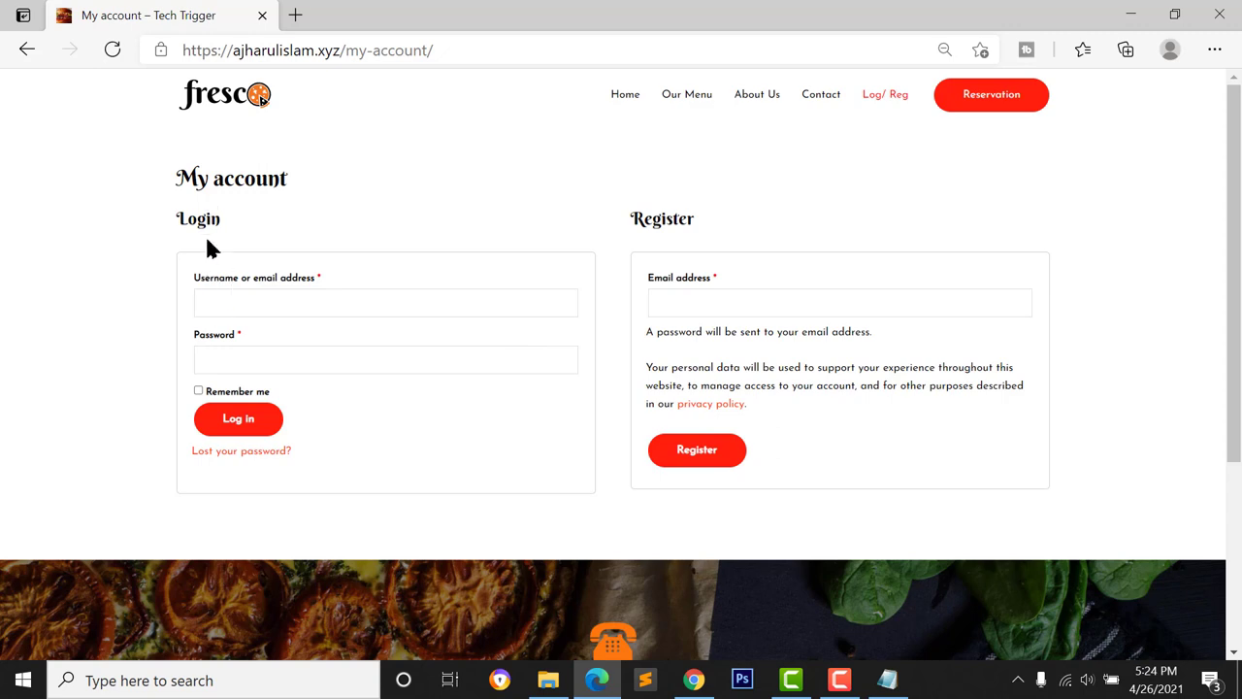
left_click(718, 306)
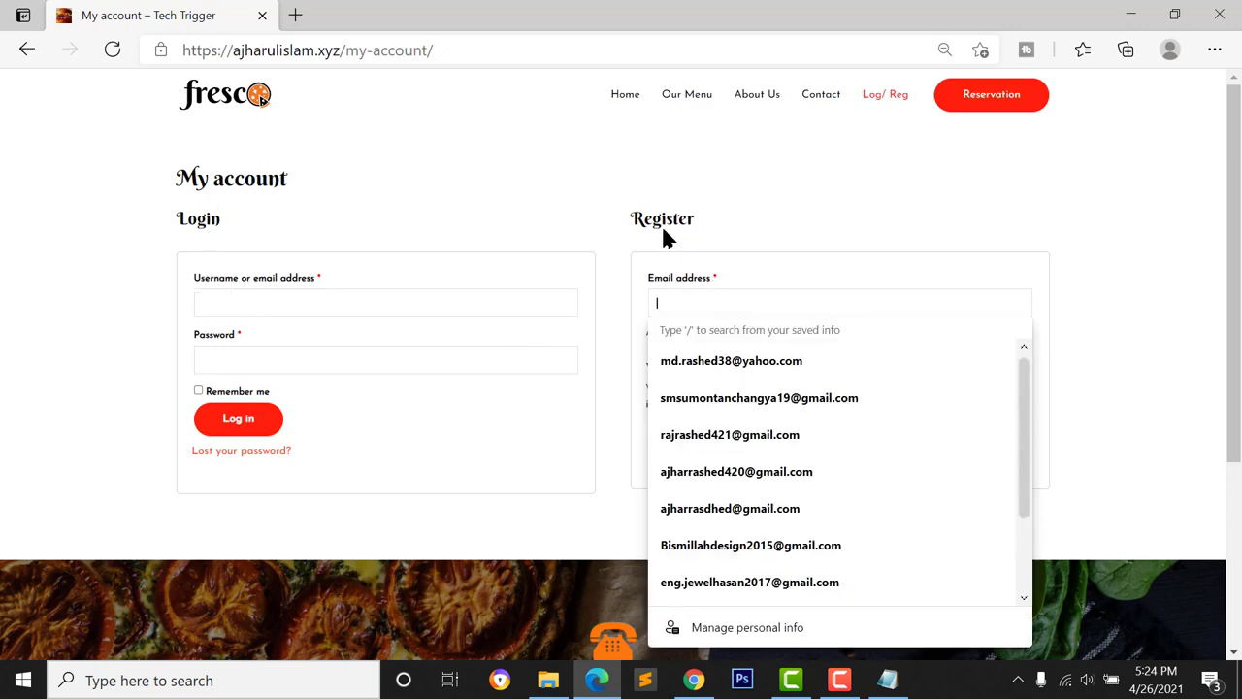
left_click(735, 297)
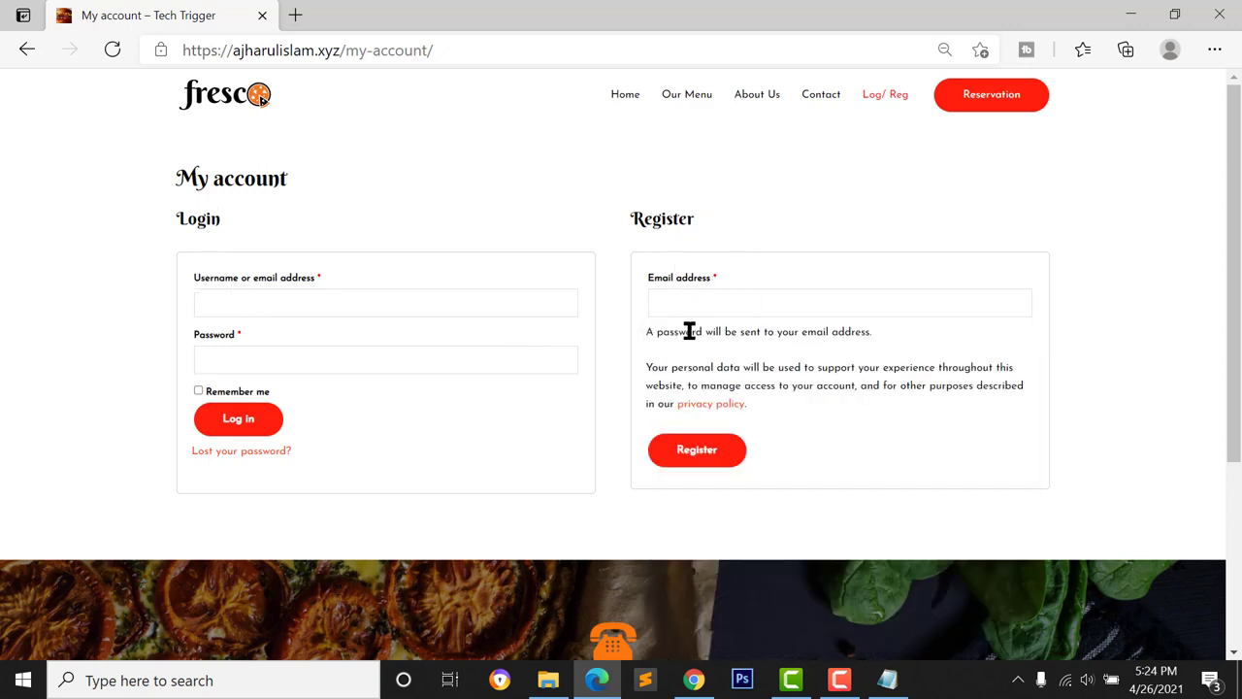
left_click(688, 311)
left_click(715, 363)
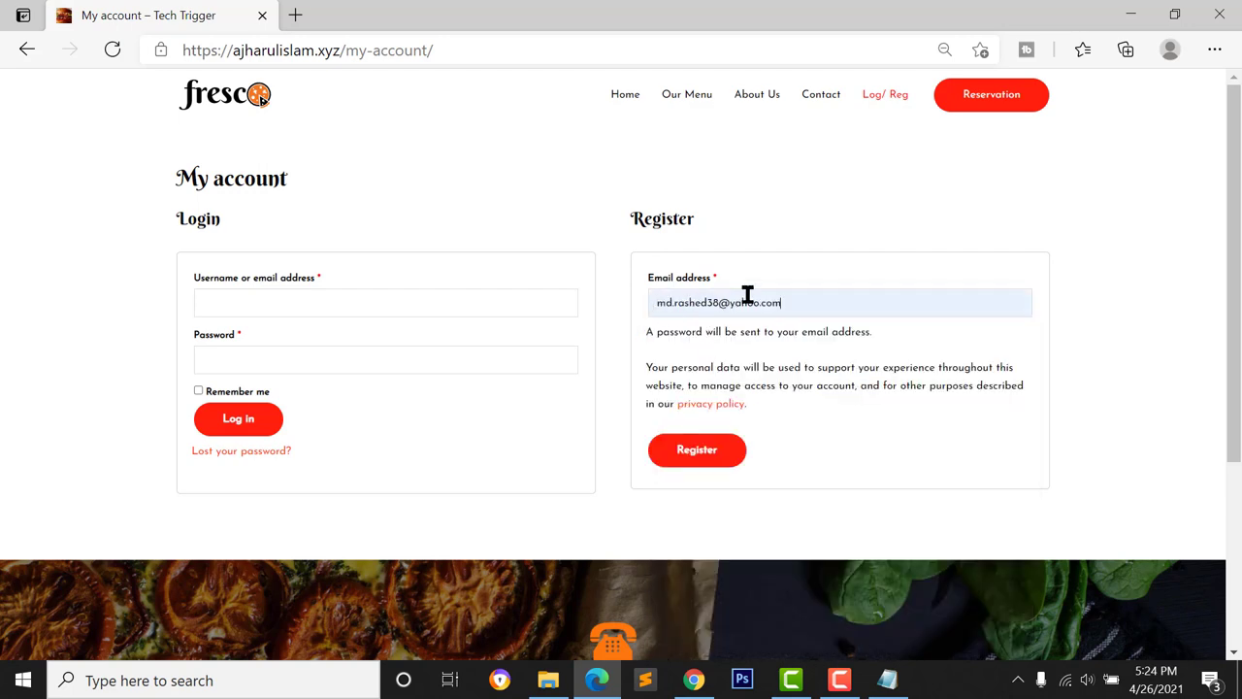
left_click(694, 458)
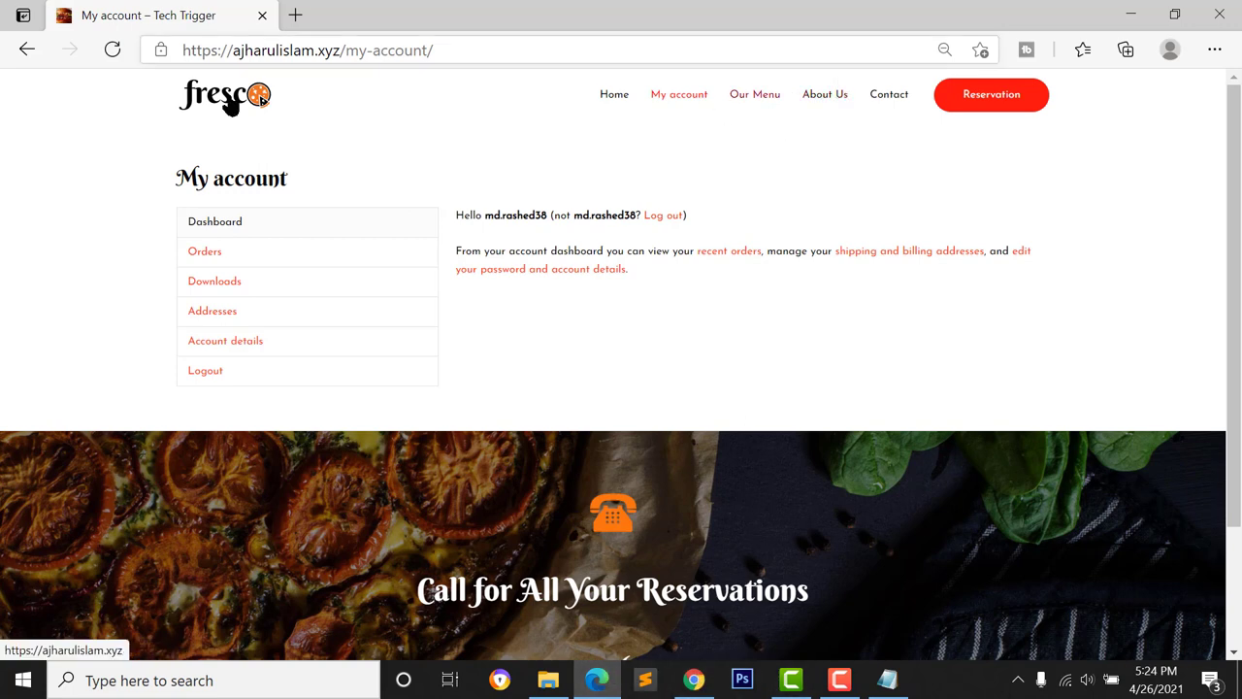
Log out of the new customer account and examine the title above the login and register forms
left_click(216, 371)
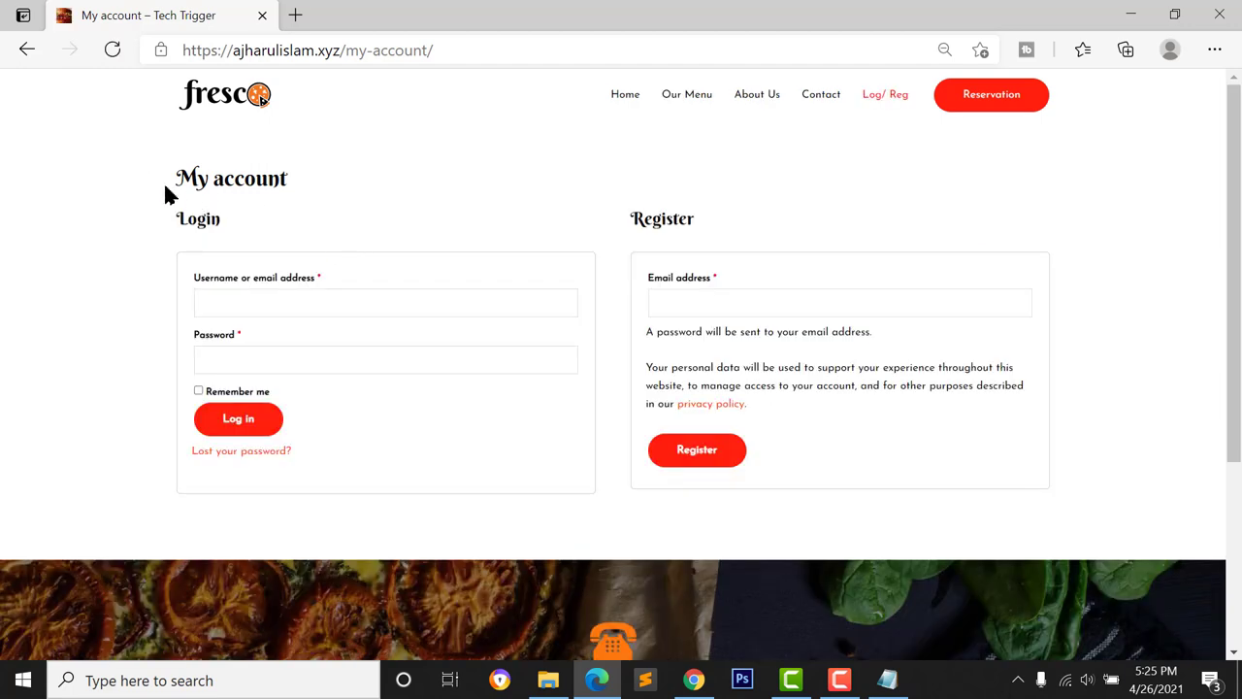
left_click_drag(165, 194, 358, 194)
left_click(464, 404)
Return to Chrome and open the My account page for editing from the list of all pages
left_click(693, 680)
mouse_move(54, 241)
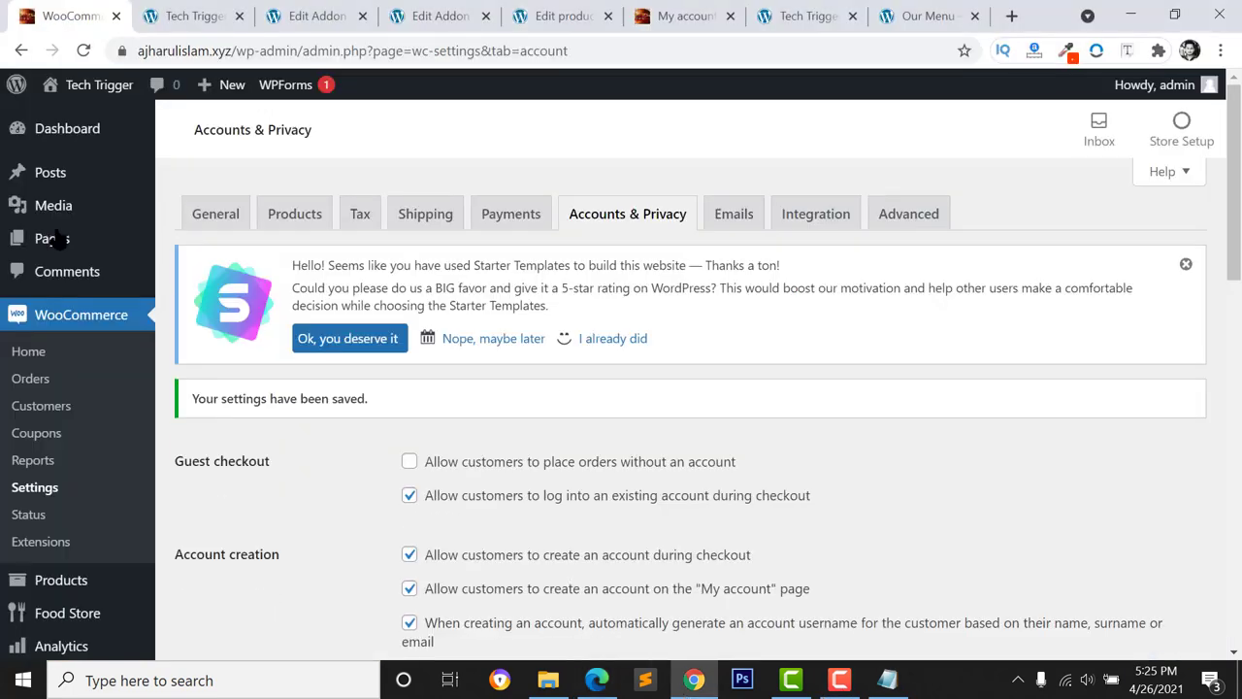
left_click(206, 243)
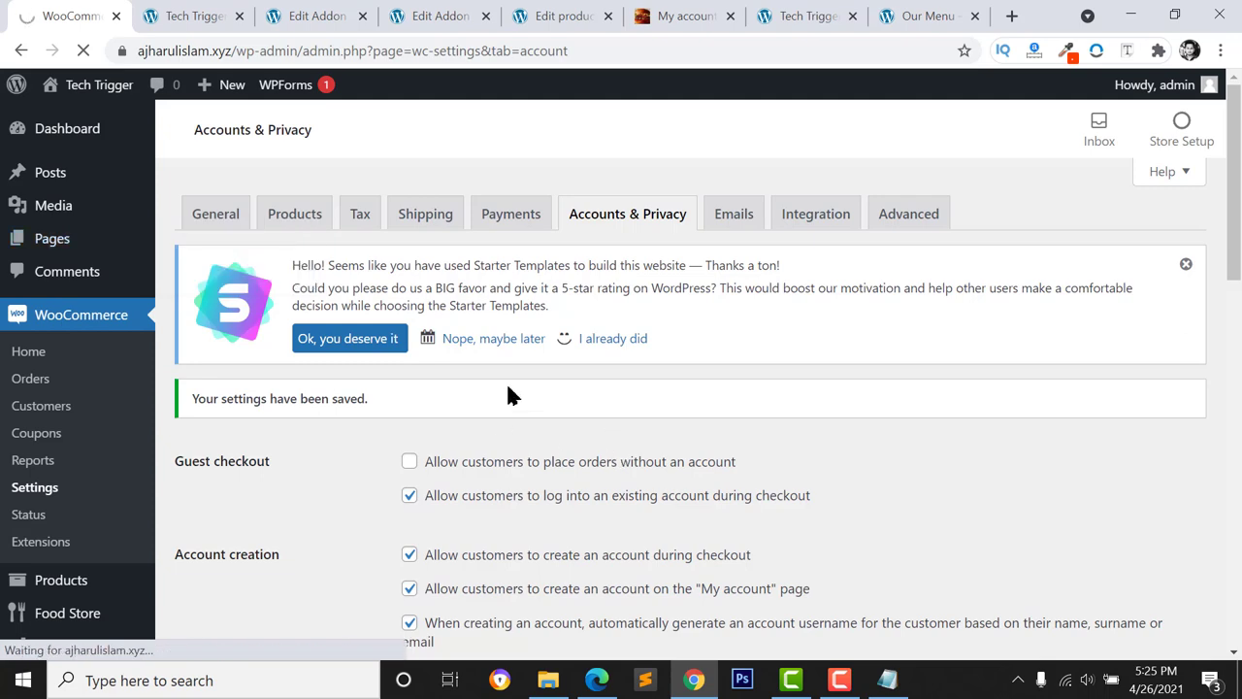
scroll(222, 266, "down", 5)
left_click(230, 326)
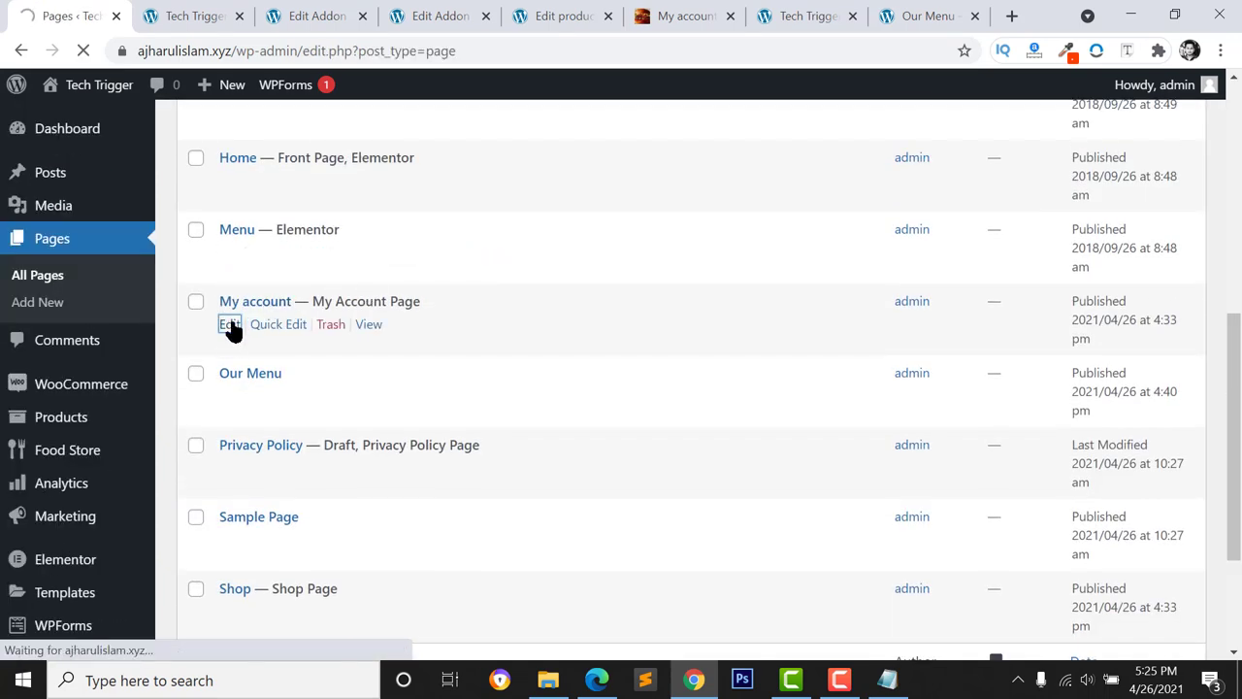
Disable the My account page's title in the Astra Settings, update the page and check it in Microsoft Edge
scroll(980, 361, "down", 6)
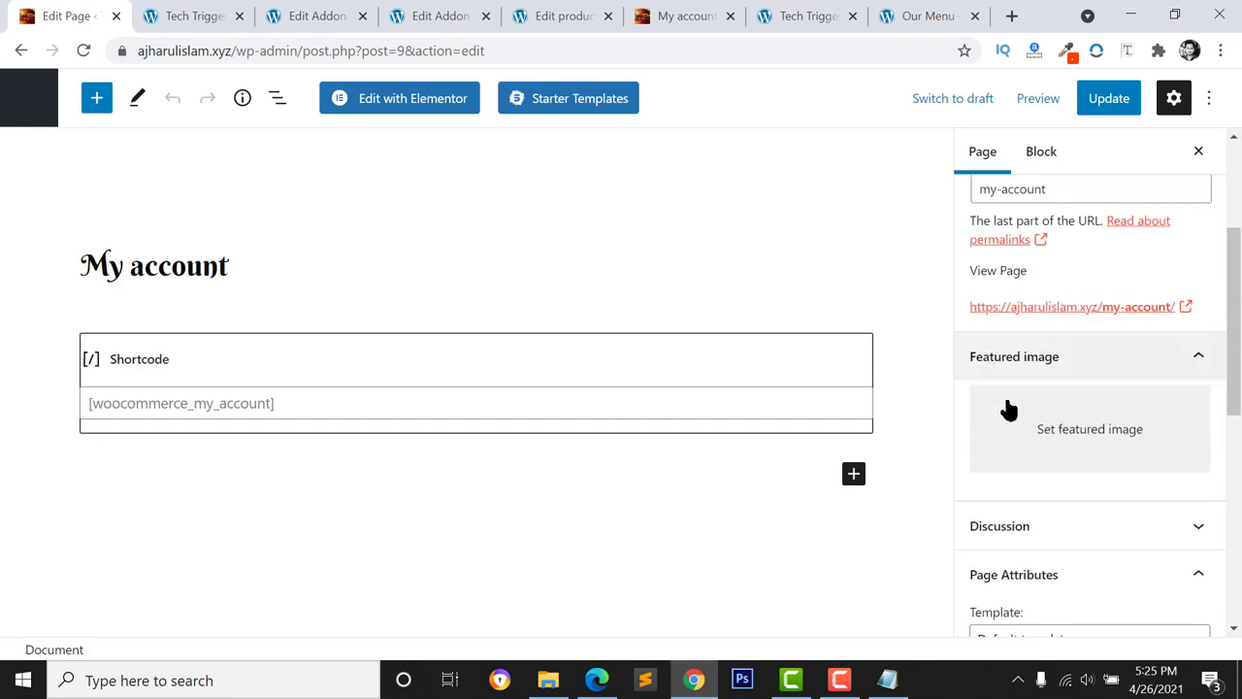
scroll(1067, 446, "down", 2)
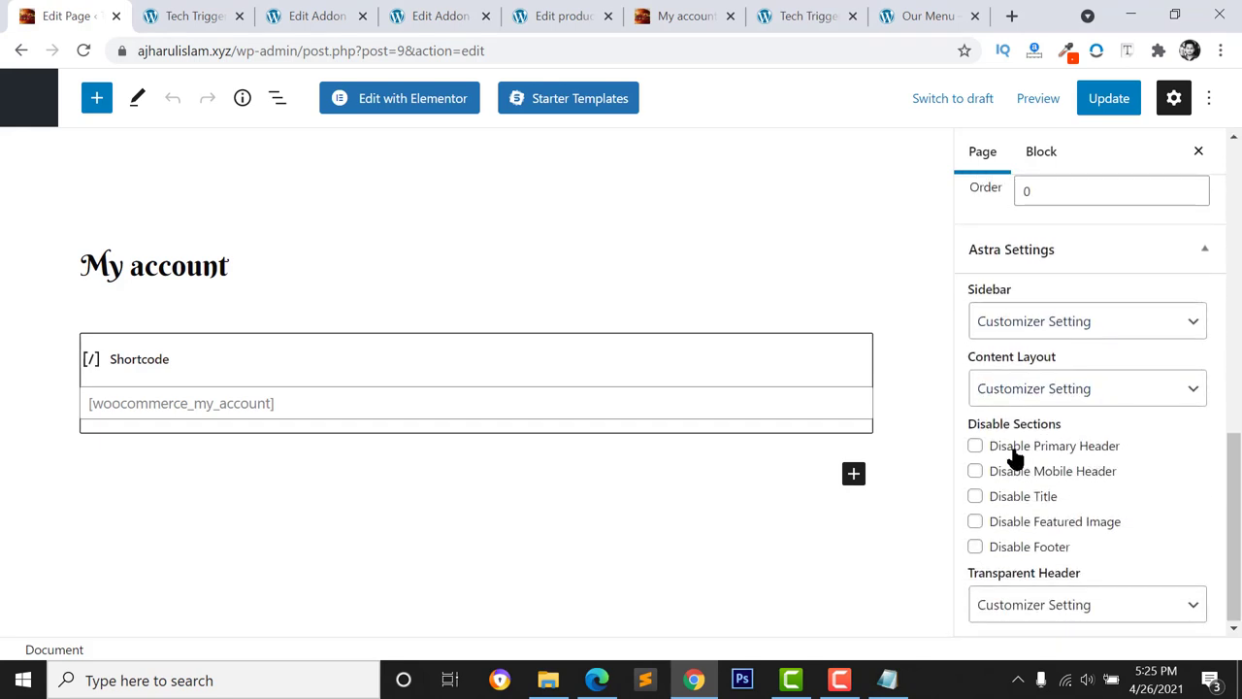
left_click(976, 497)
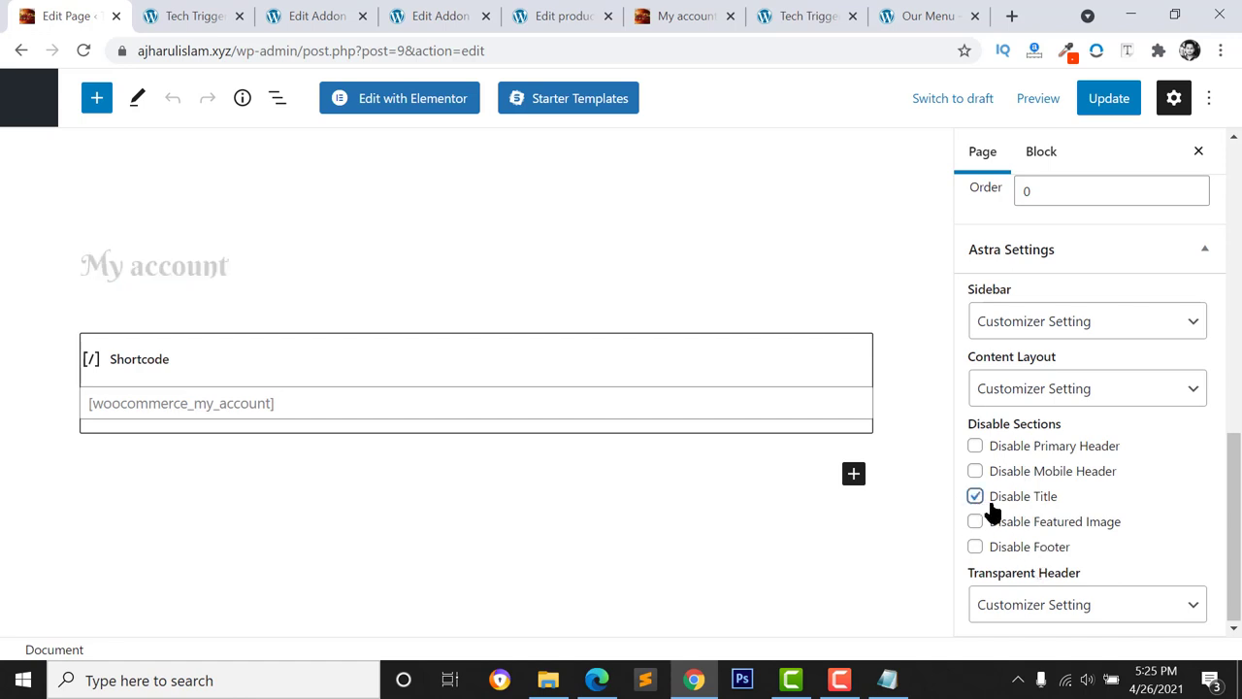
left_click(1103, 98)
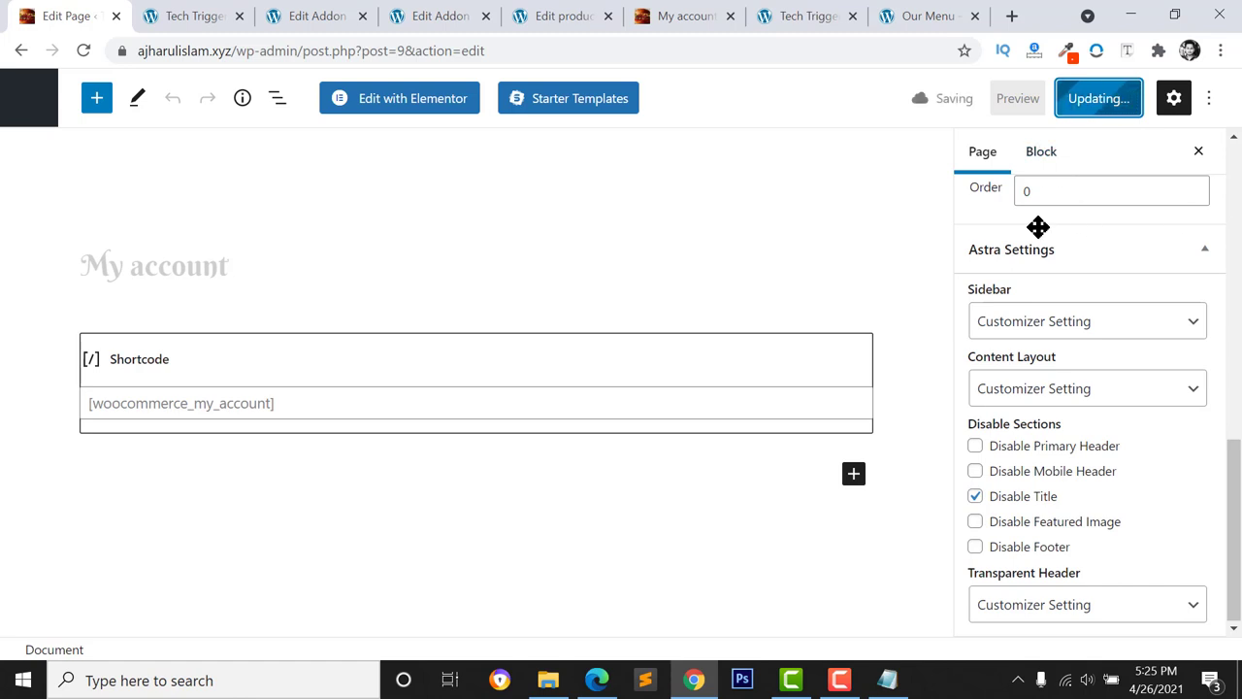
key("alt+Tab")
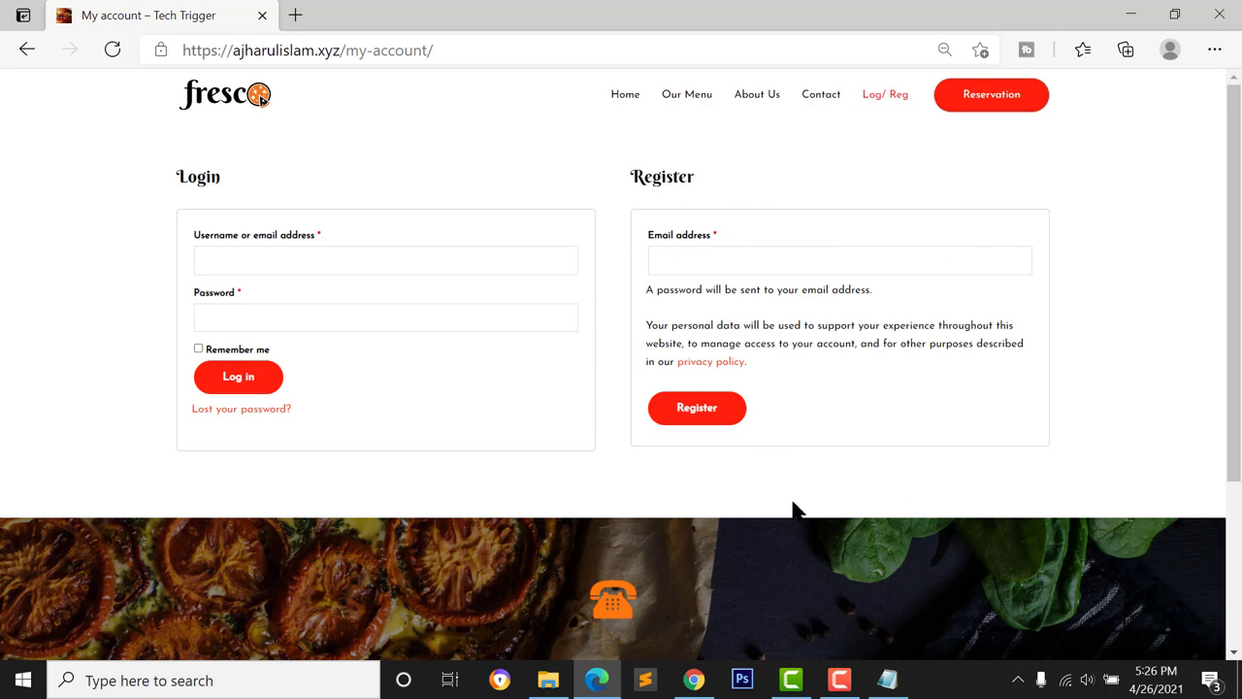
Switch to Chrome and change the header button's text to "Menus" in the site customizer's Header Builder
left_click(693, 679)
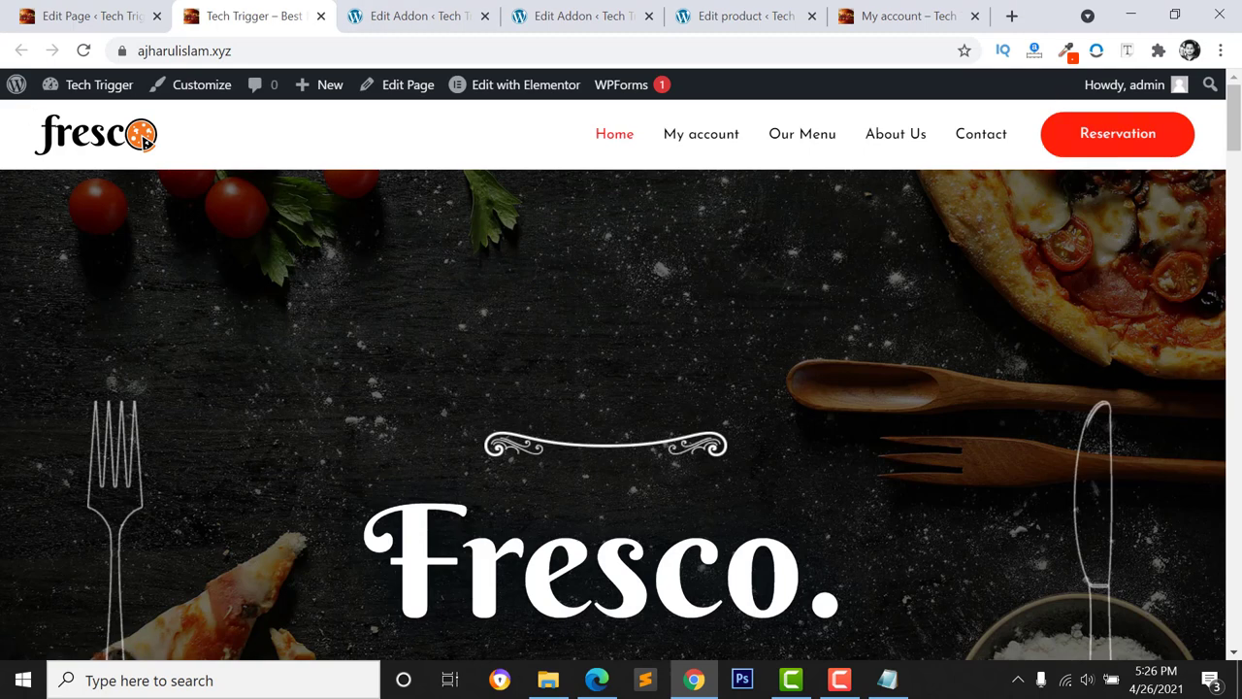
left_click(201, 87)
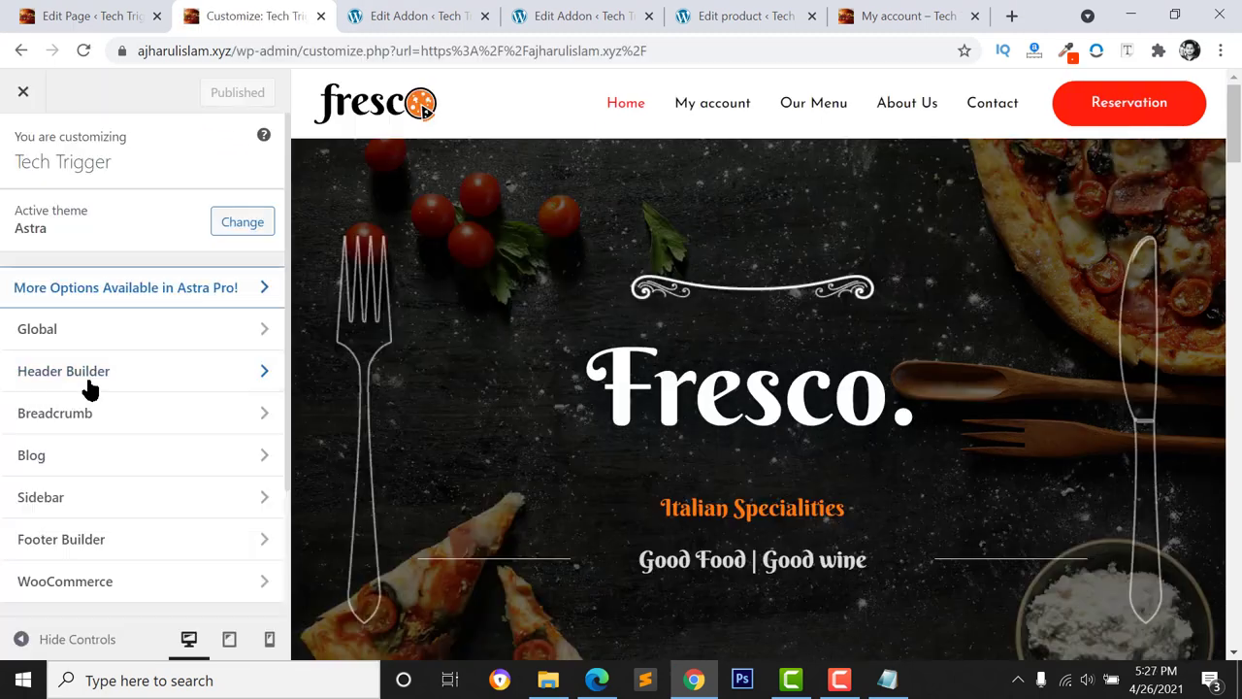
left_click(87, 376)
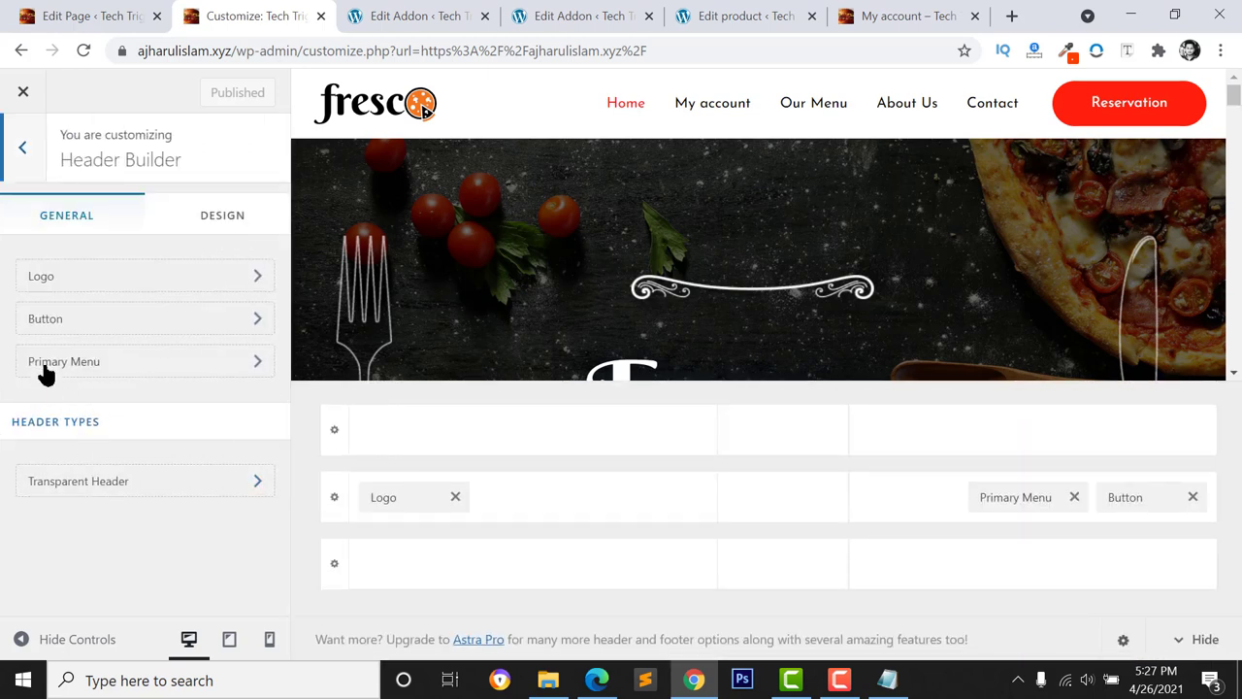
left_click(58, 320)
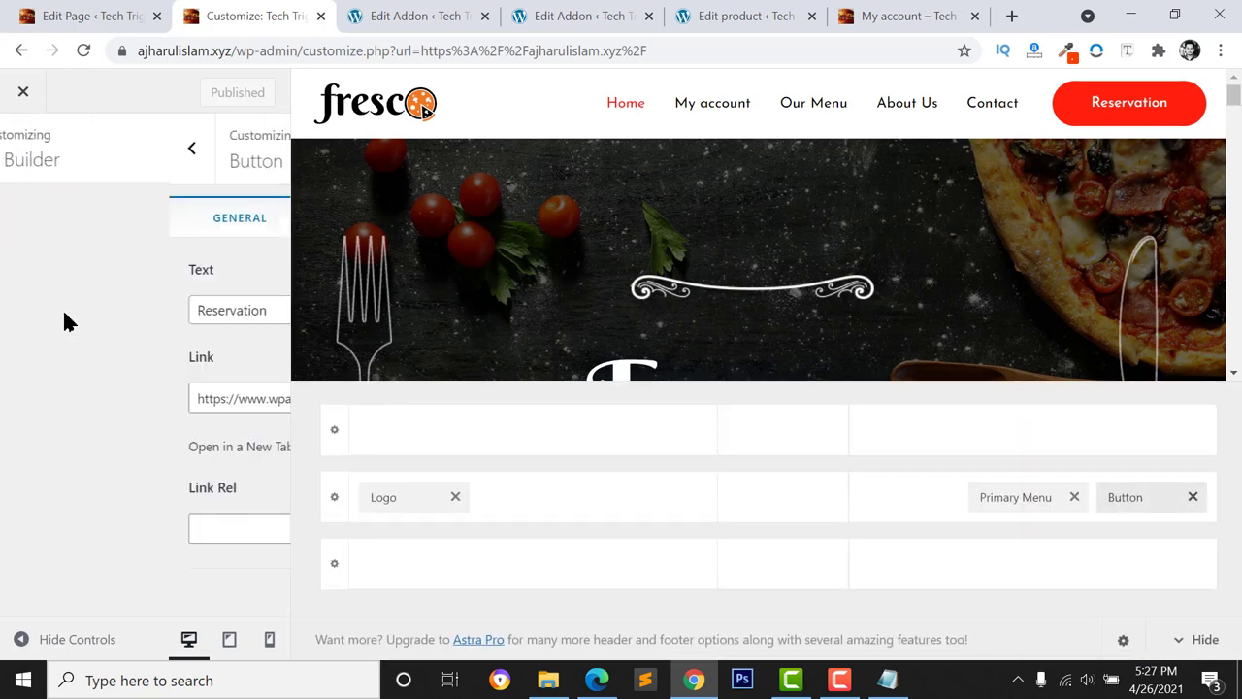
left_click(100, 311)
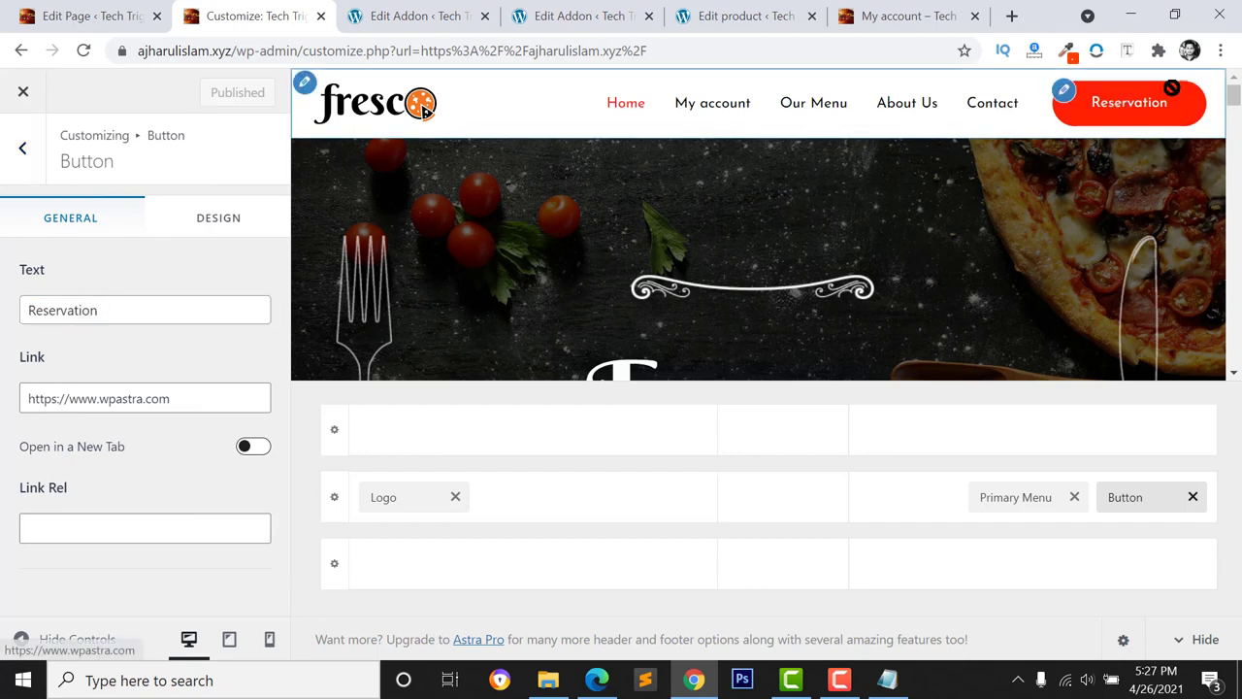
double_click(108, 311)
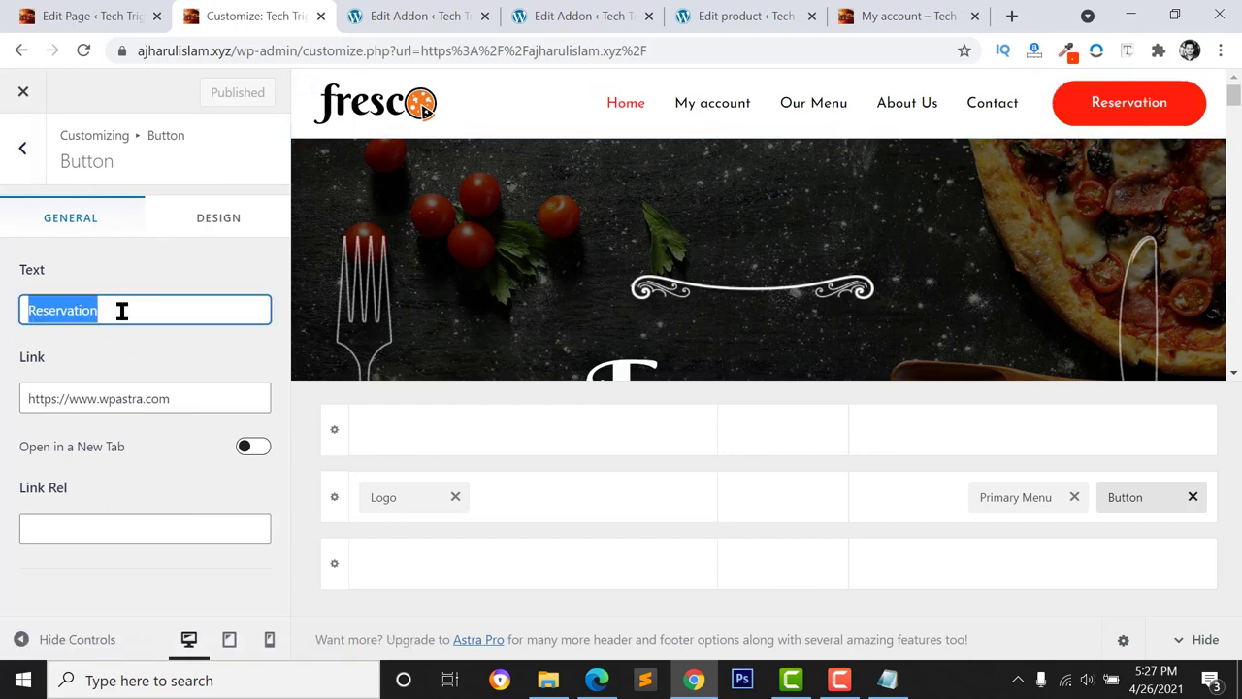
type("M")
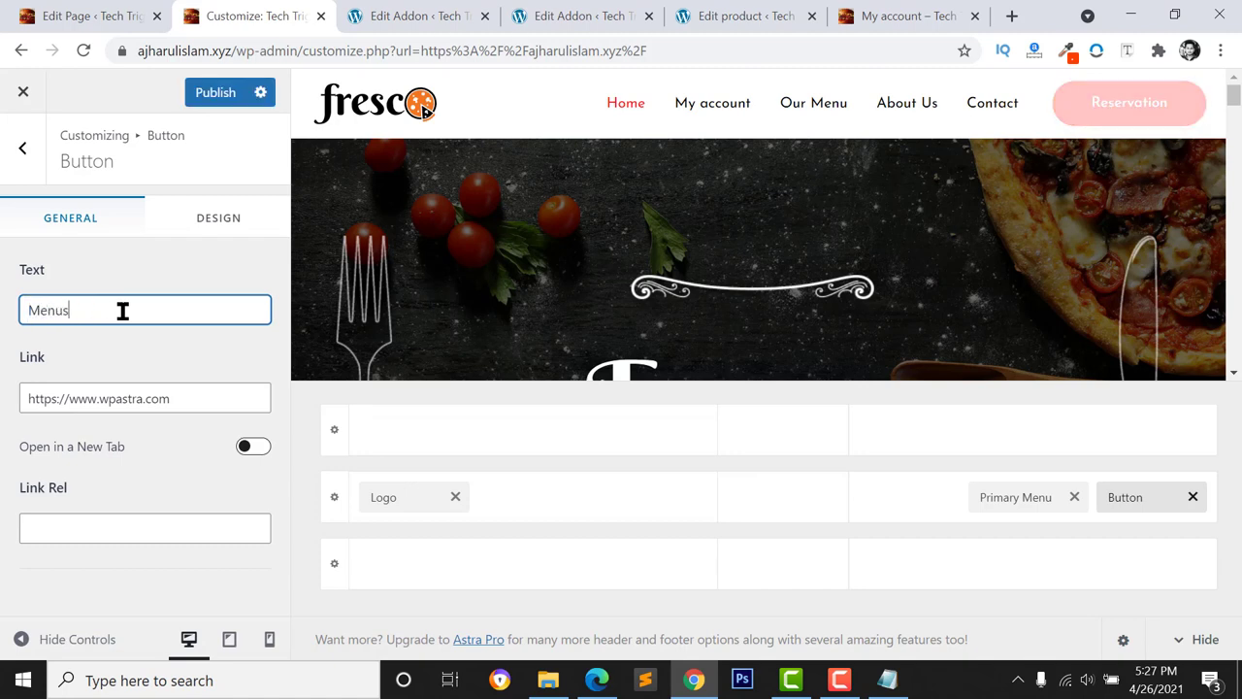
type("enus")
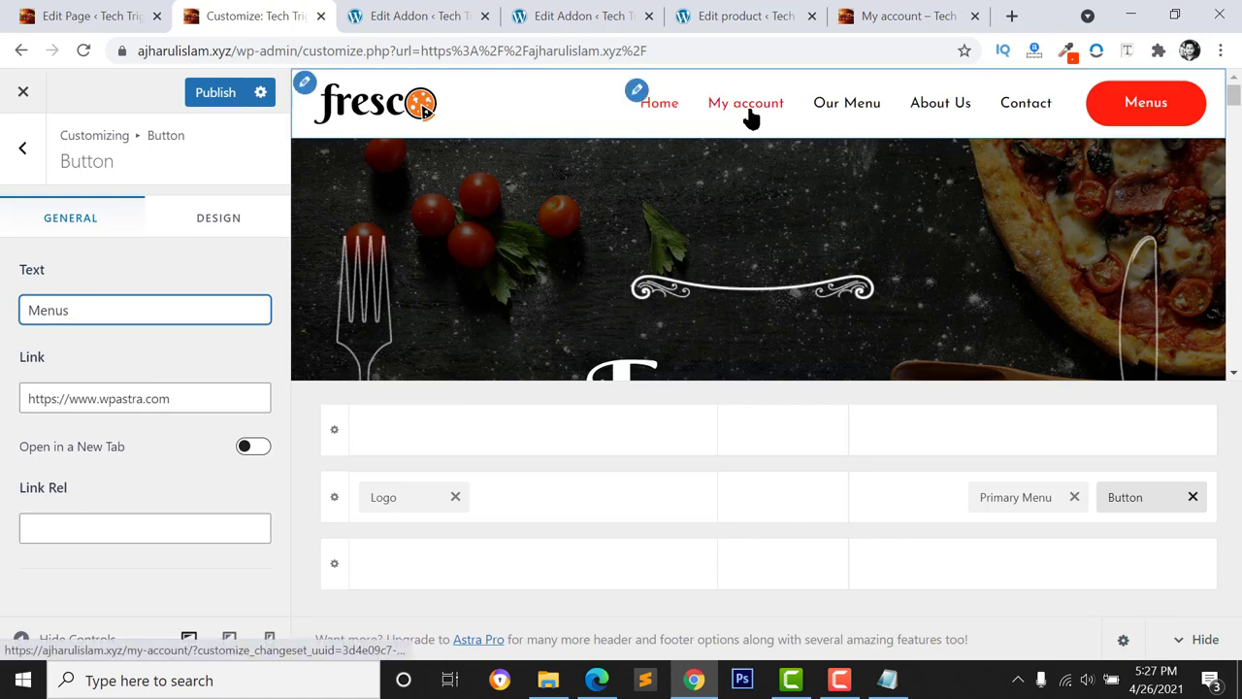
Open the list of all pages in the dashboard and copy the Our Menu page's link address
left_click(587, 16)
left_click(766, 17)
left_click(412, 20)
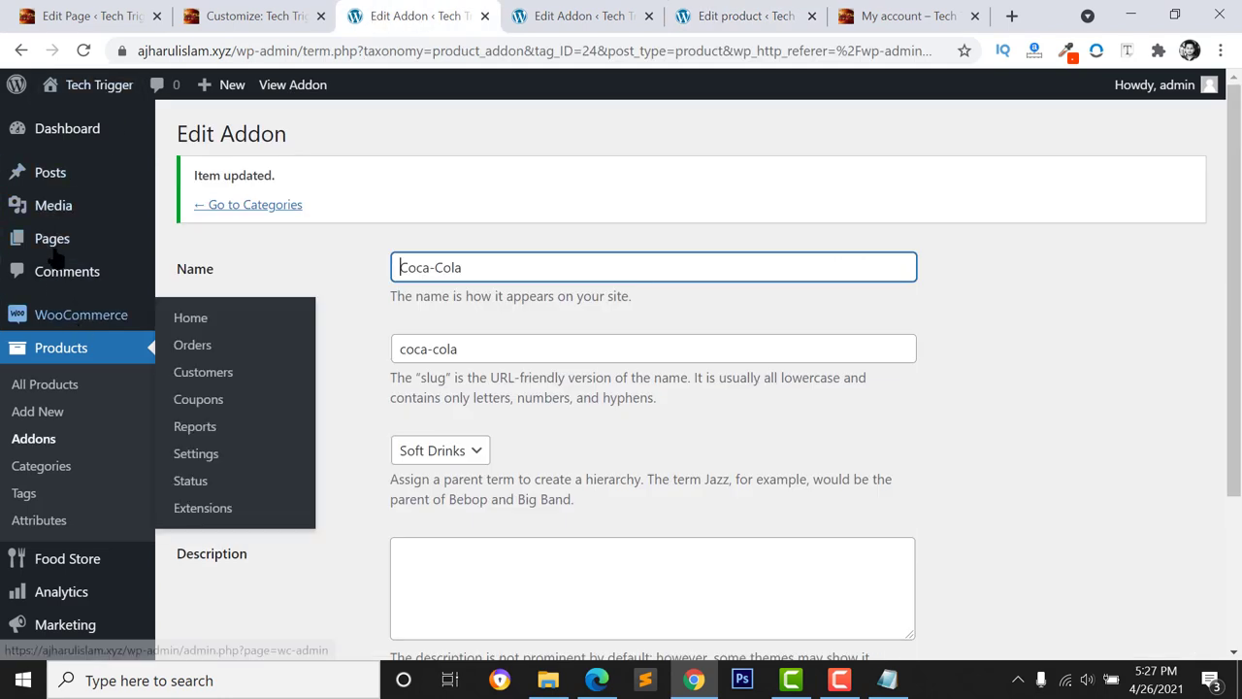
left_click(109, 256)
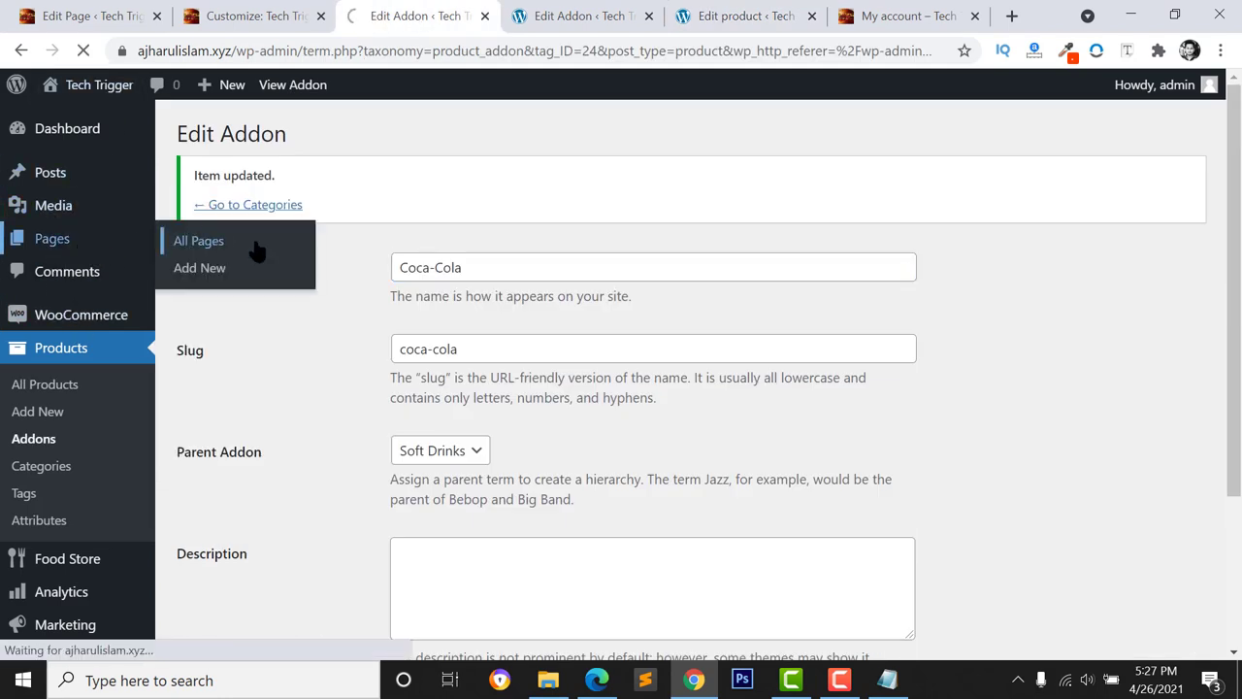
scroll(397, 380, "down", 4)
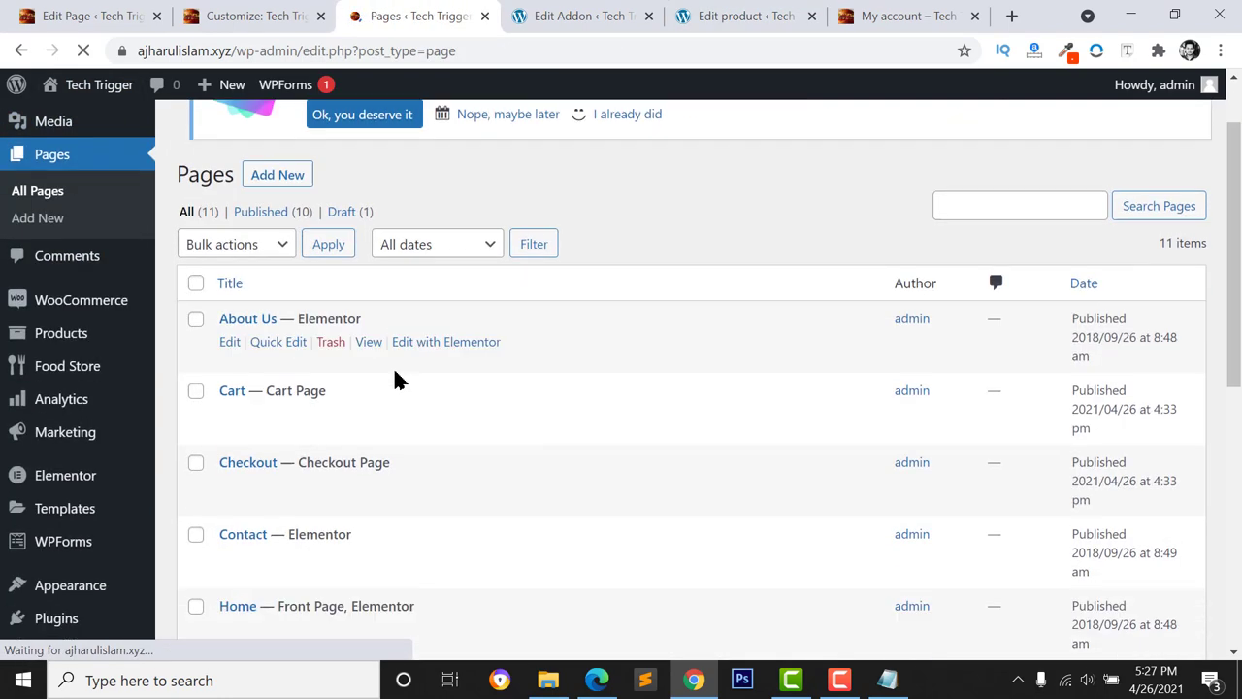
scroll(301, 512, "down", 3)
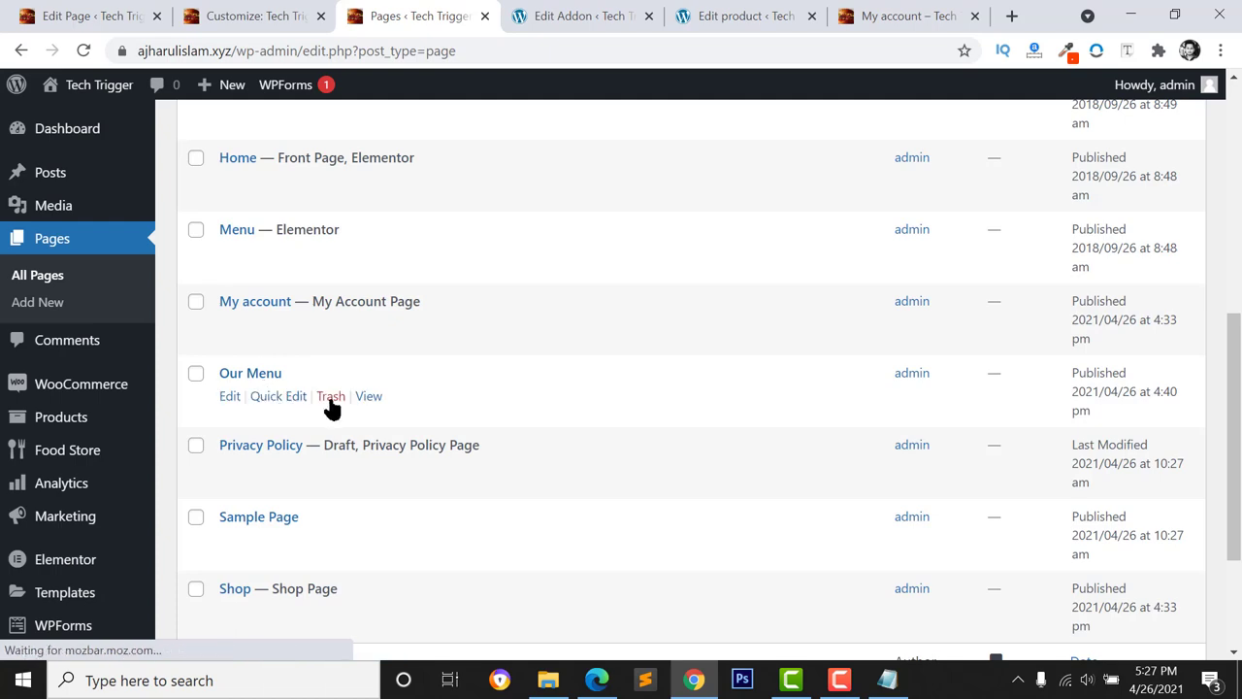
right_click(369, 403)
left_click(449, 514)
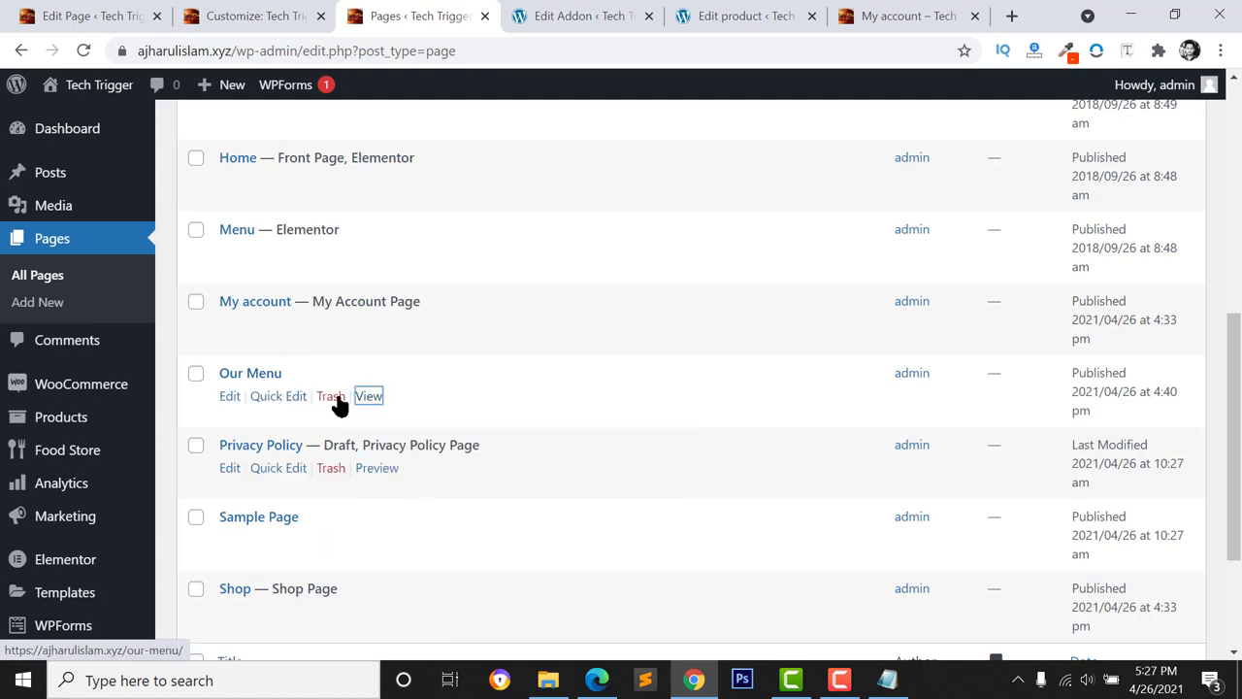
Set the header button's link to the copied Our Menu address without its trailing slash and publish the change
key("ctrl+shift+Tab")
key("ctrl+shift+Tab")
key("ctrl+Tab")
left_click(82, 423)
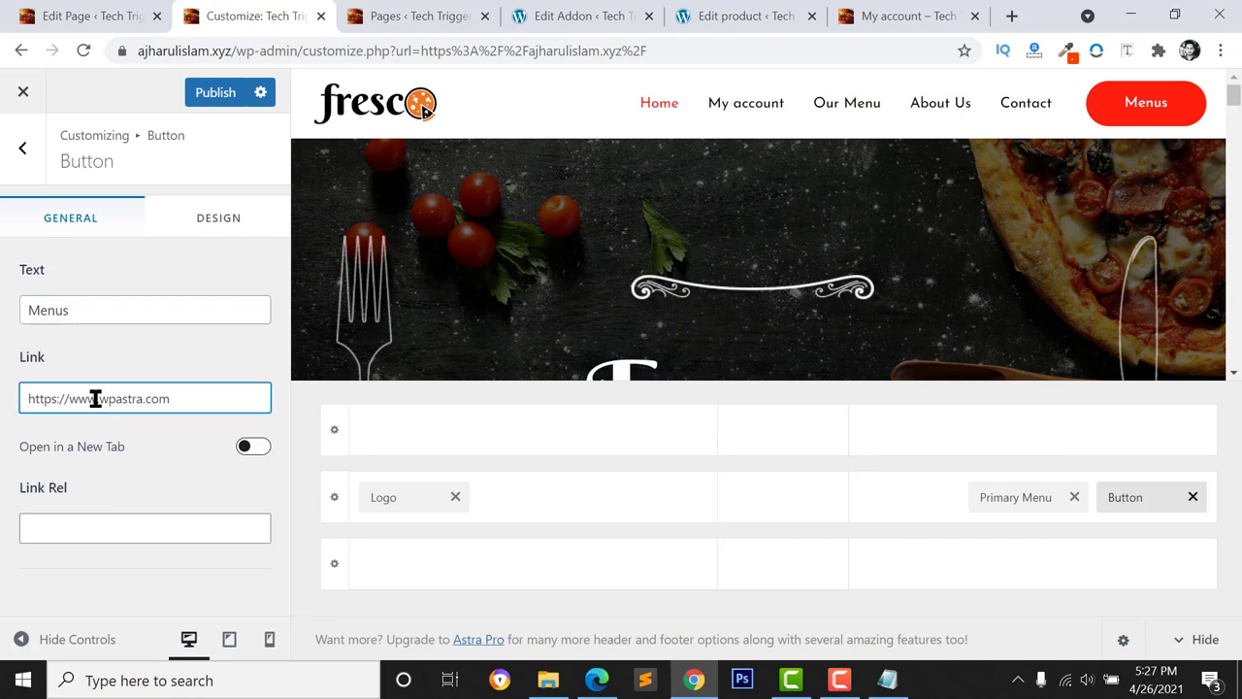
triple_click(95, 399)
key("ctrl+v")
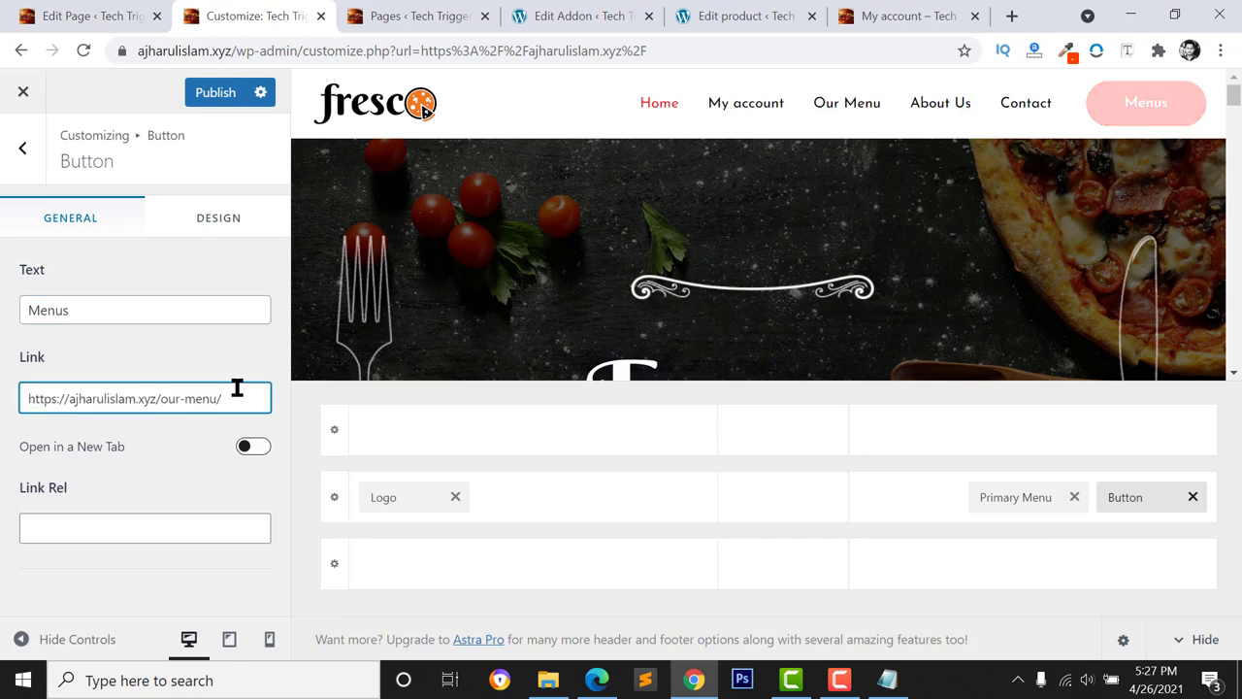
key("BackSpace")
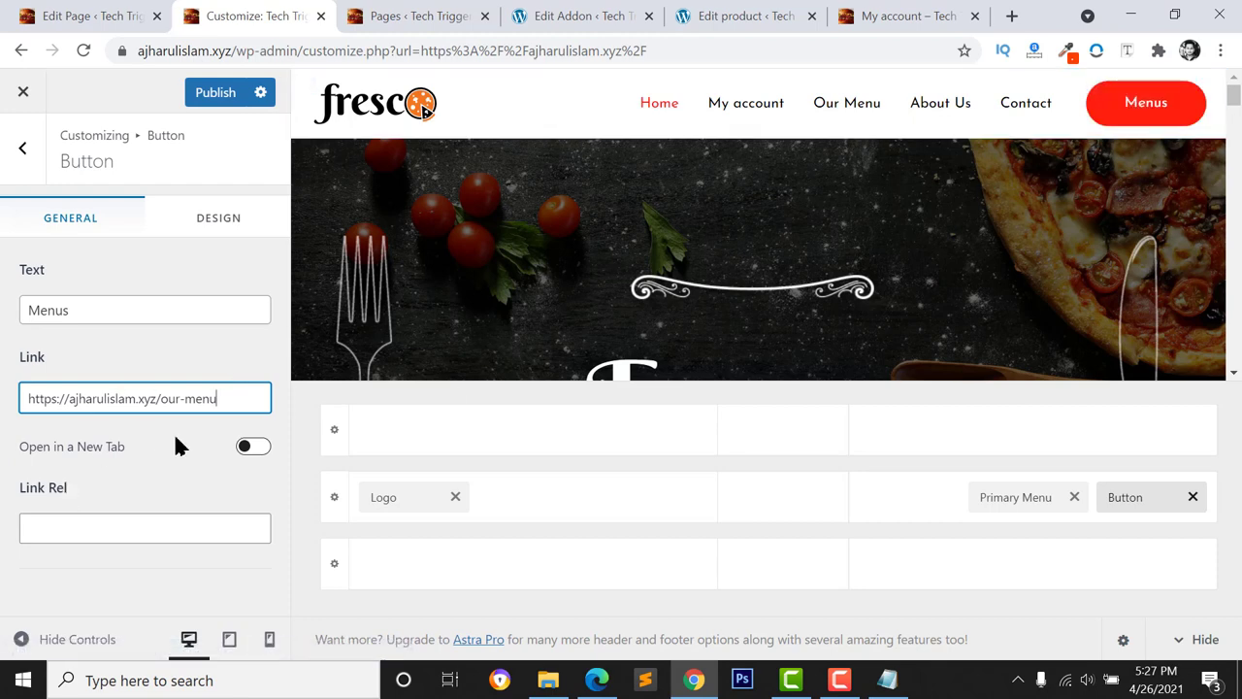
left_click(203, 101)
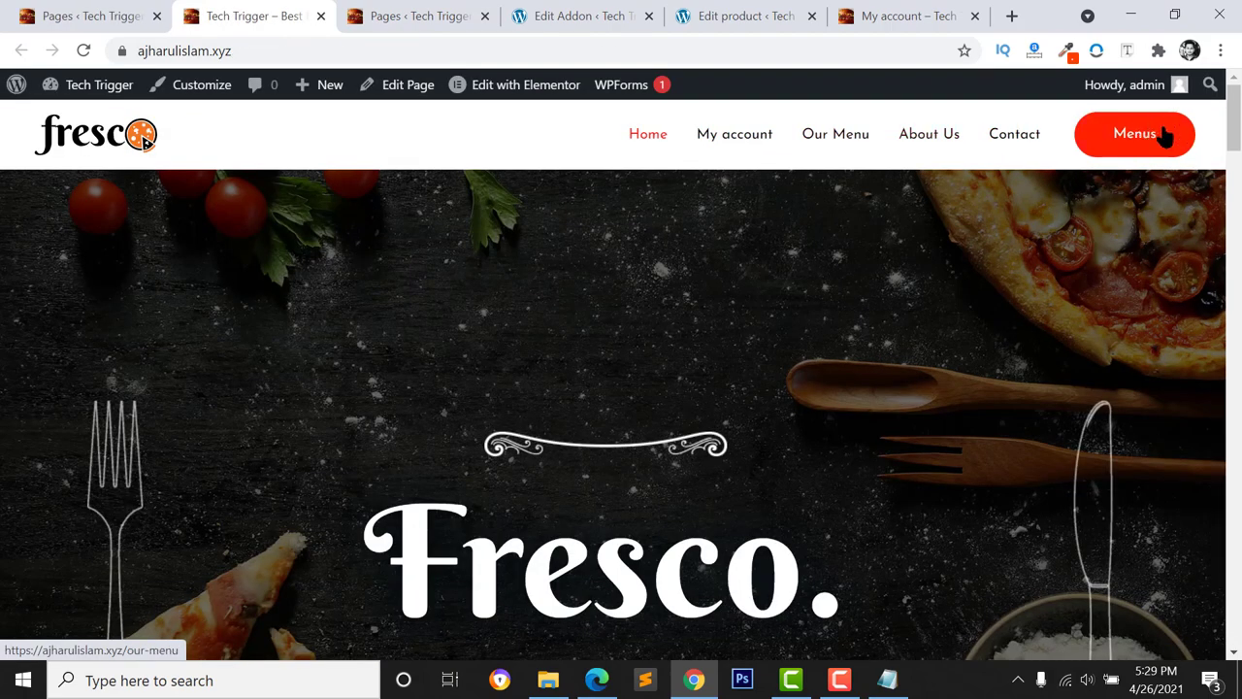
Open the Our Menu page through the Menus button and start a Chicken Burger order with Delivery at 6:30 PM
left_click(1126, 143)
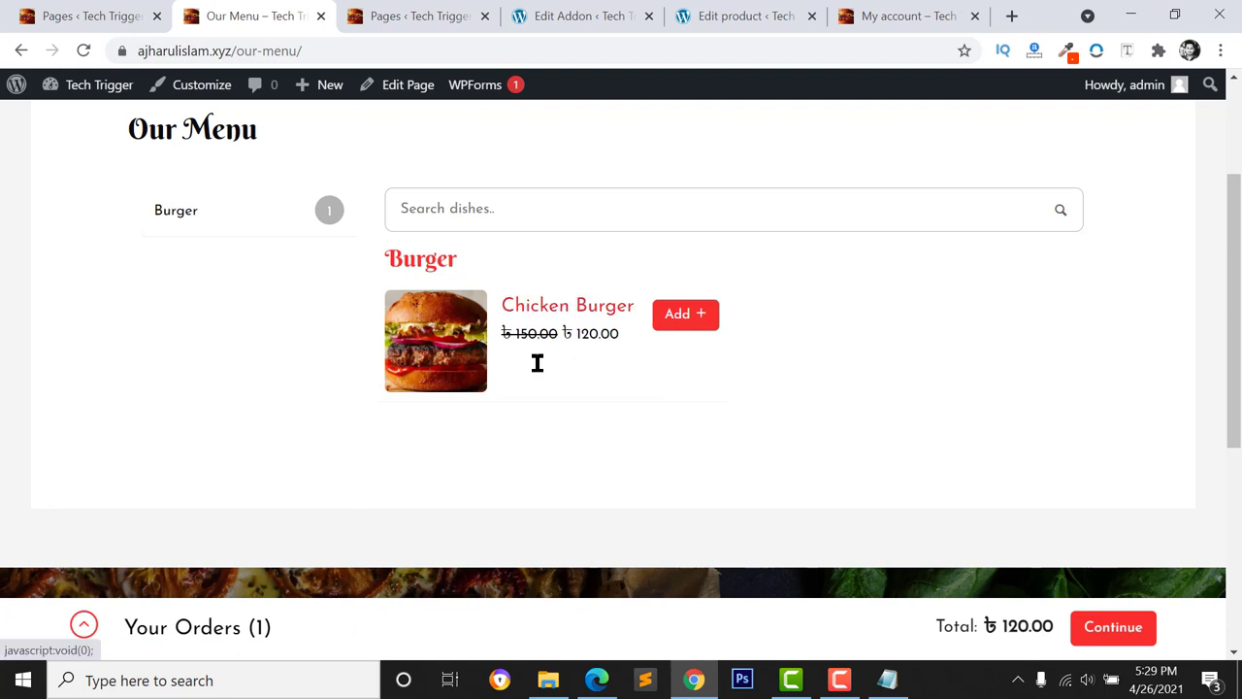
left_click(685, 318)
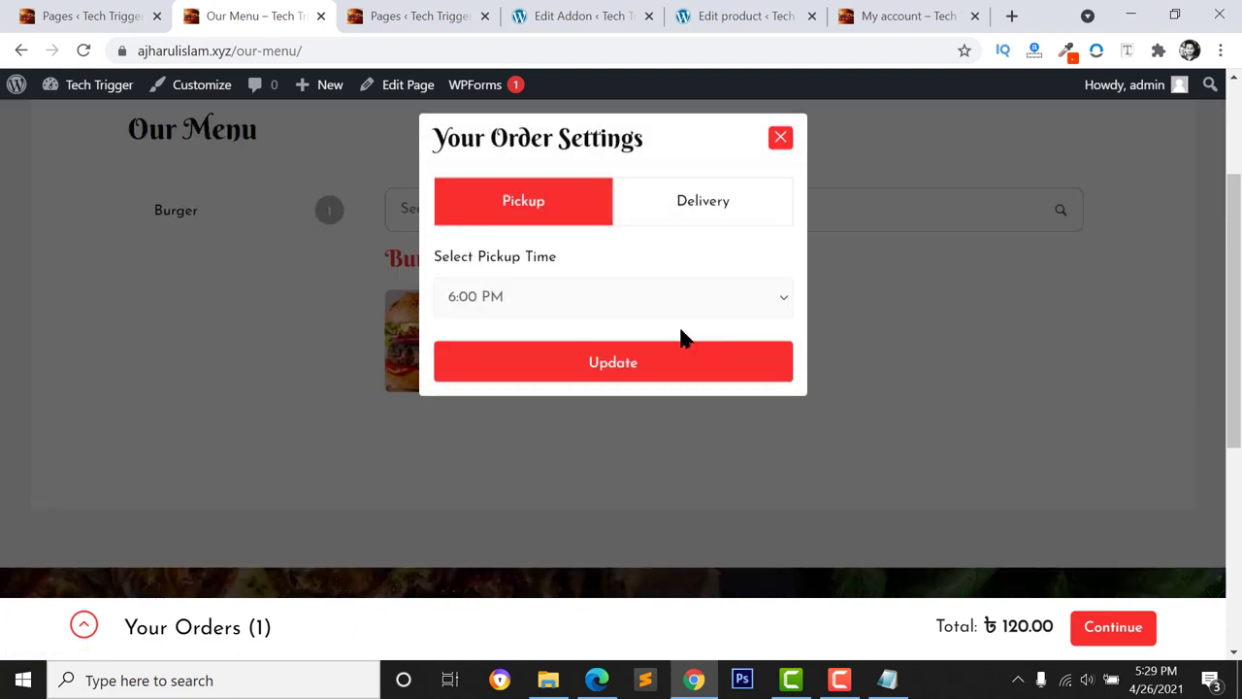
left_click(707, 201)
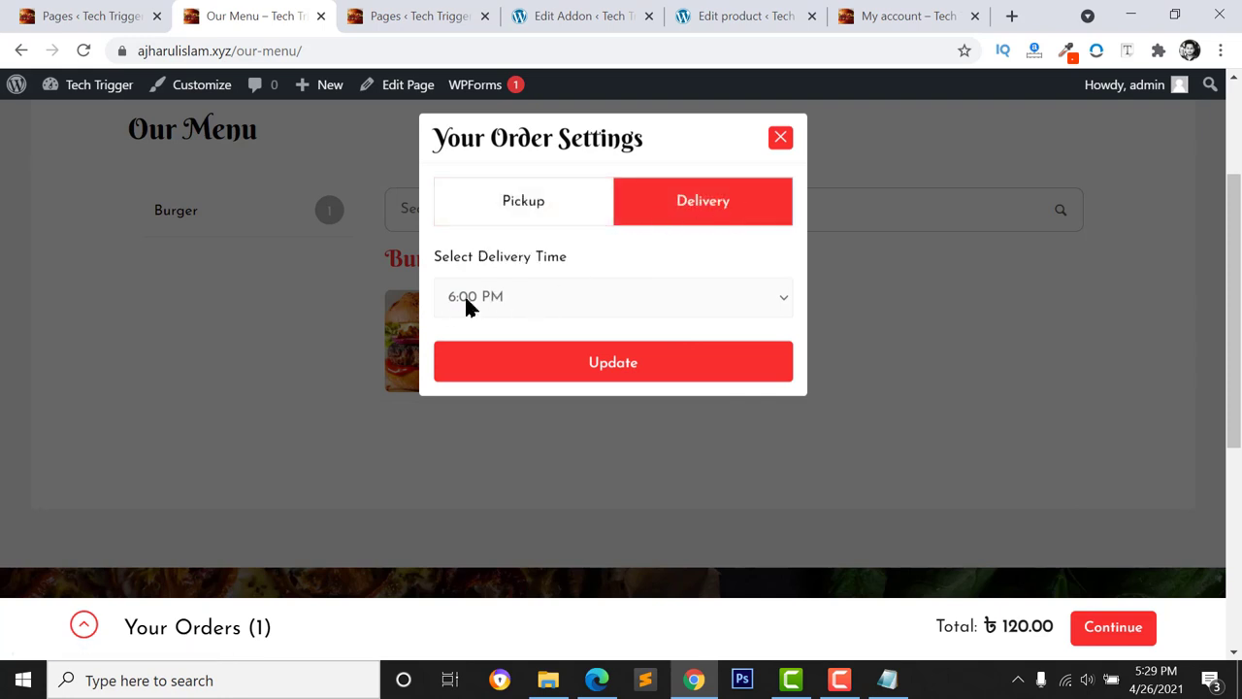
left_click(515, 293)
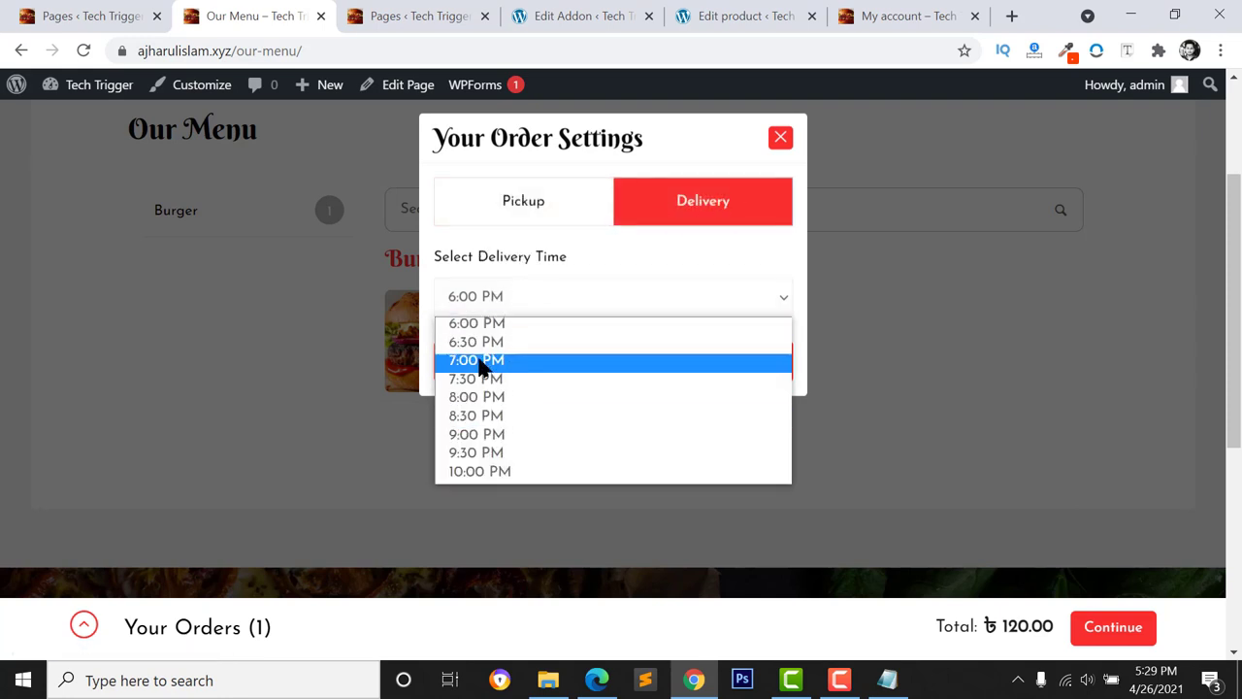
left_click(479, 343)
left_click(541, 297)
left_click(540, 297)
left_click(574, 373)
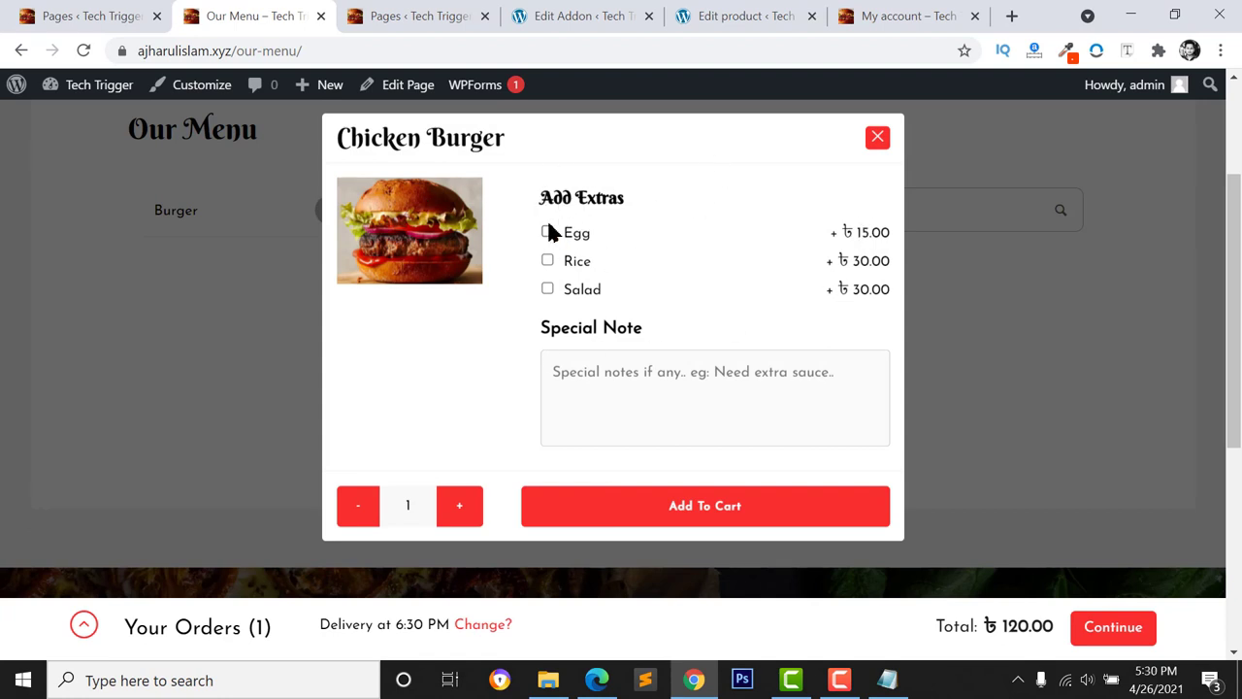
Add the Chicken Burger to the cart with the Egg, Rice and Salad extras and continue to checkout
left_click(547, 288)
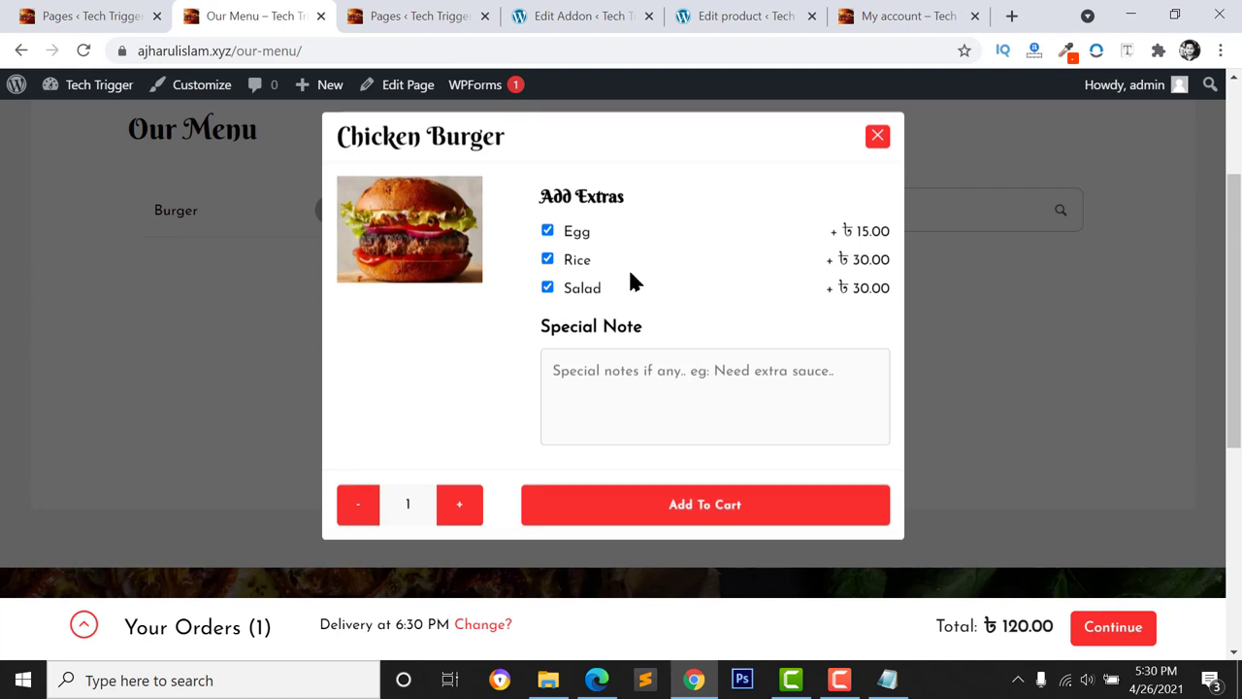
left_click(699, 511)
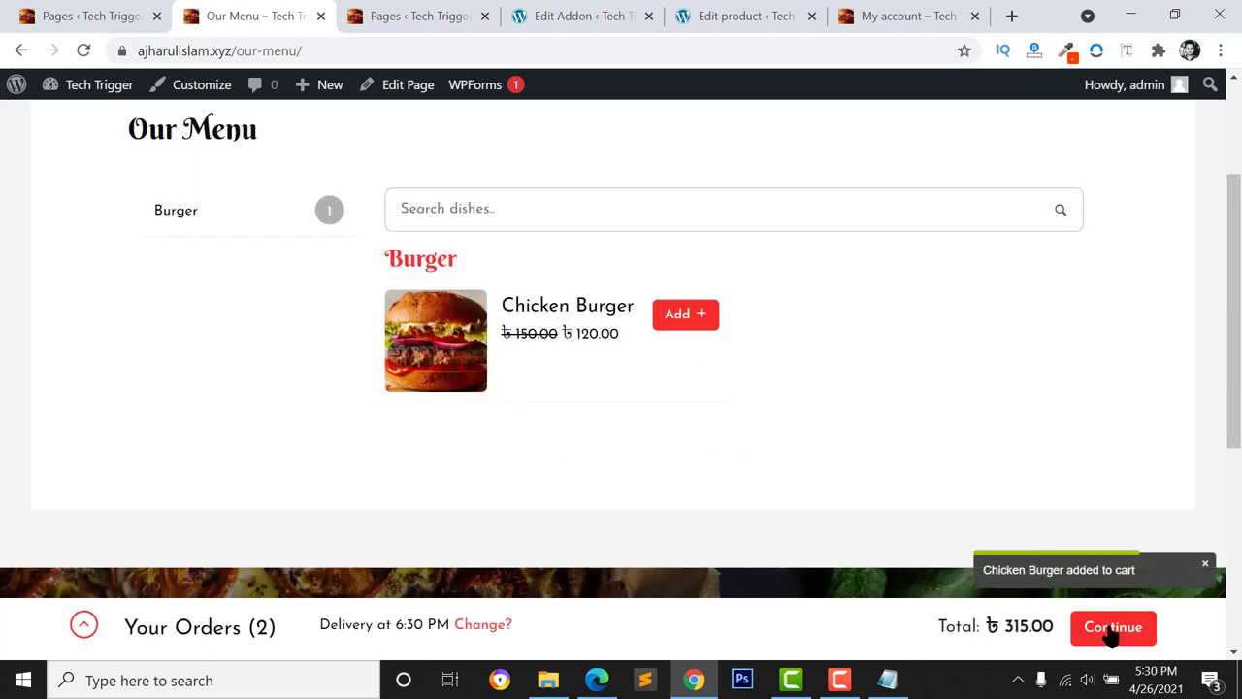
left_click(1113, 629)
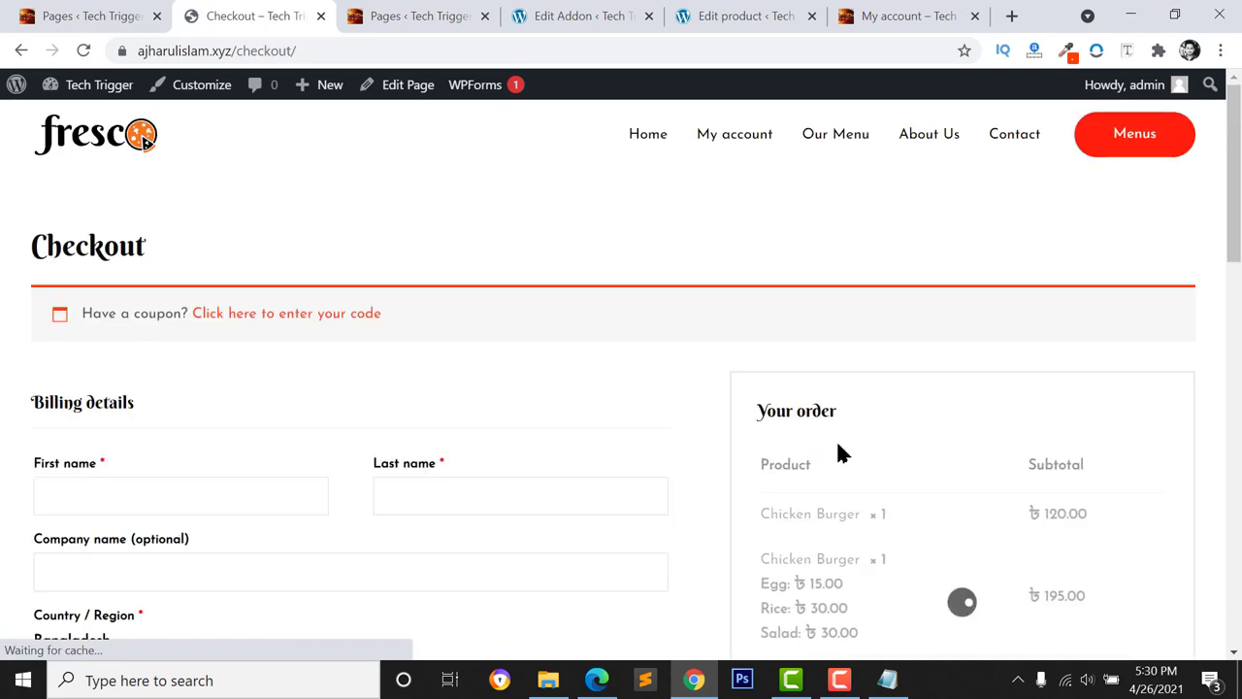
Examine the checkout page's billing fields, order summary and payment method section
scroll(836, 427, "down", 1)
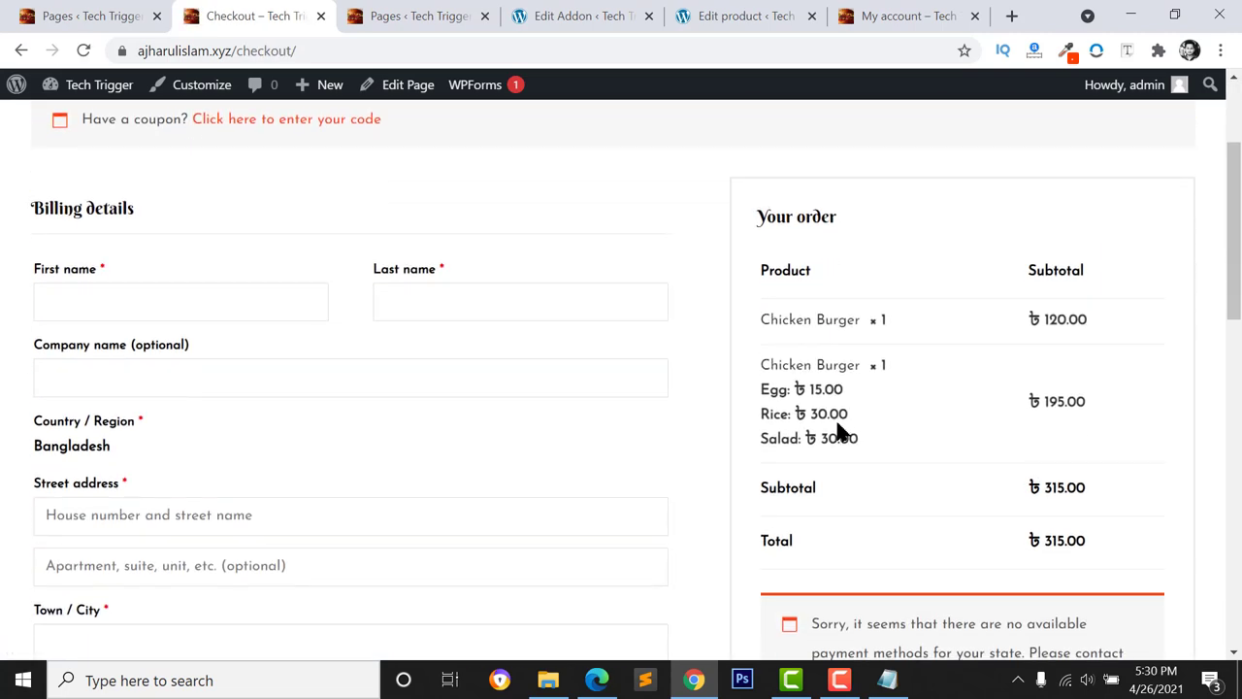
scroll(839, 431, "down", 1)
scroll(840, 430, "down", 3)
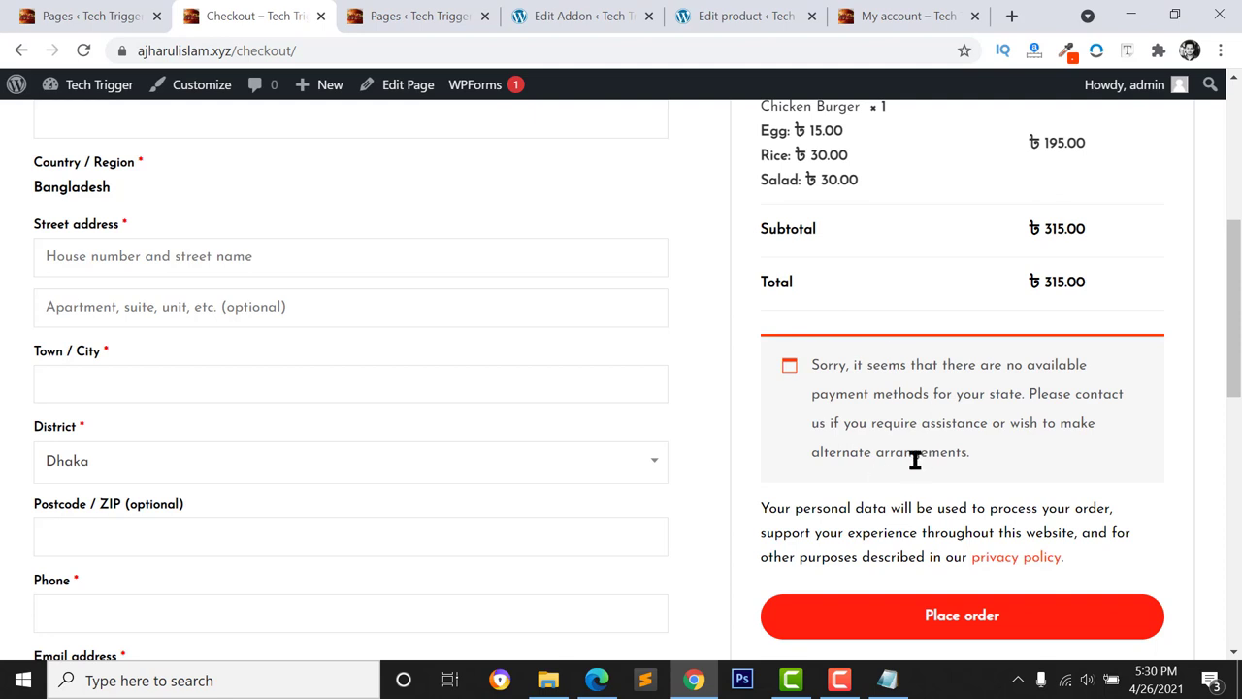
scroll(914, 460, "up", 1)
scroll(895, 517, "up", 1)
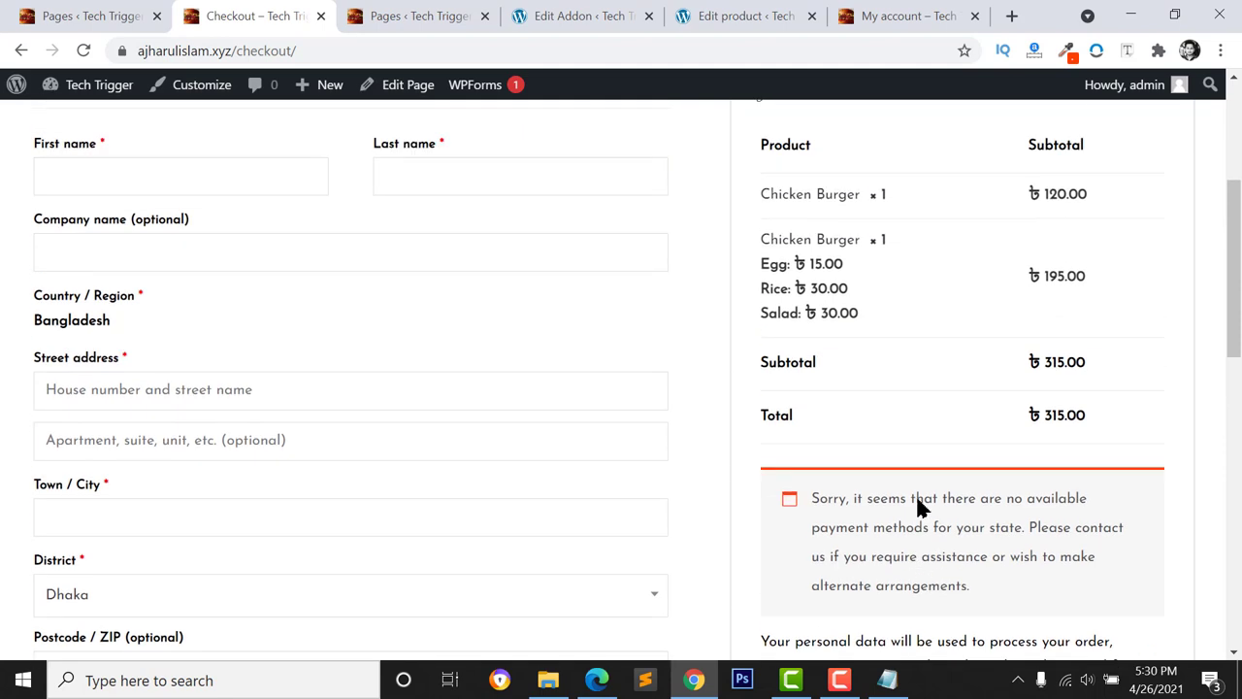
scroll(854, 514, "down", 1)
scroll(866, 518, "up", 1)
scroll(877, 521, "up", 1)
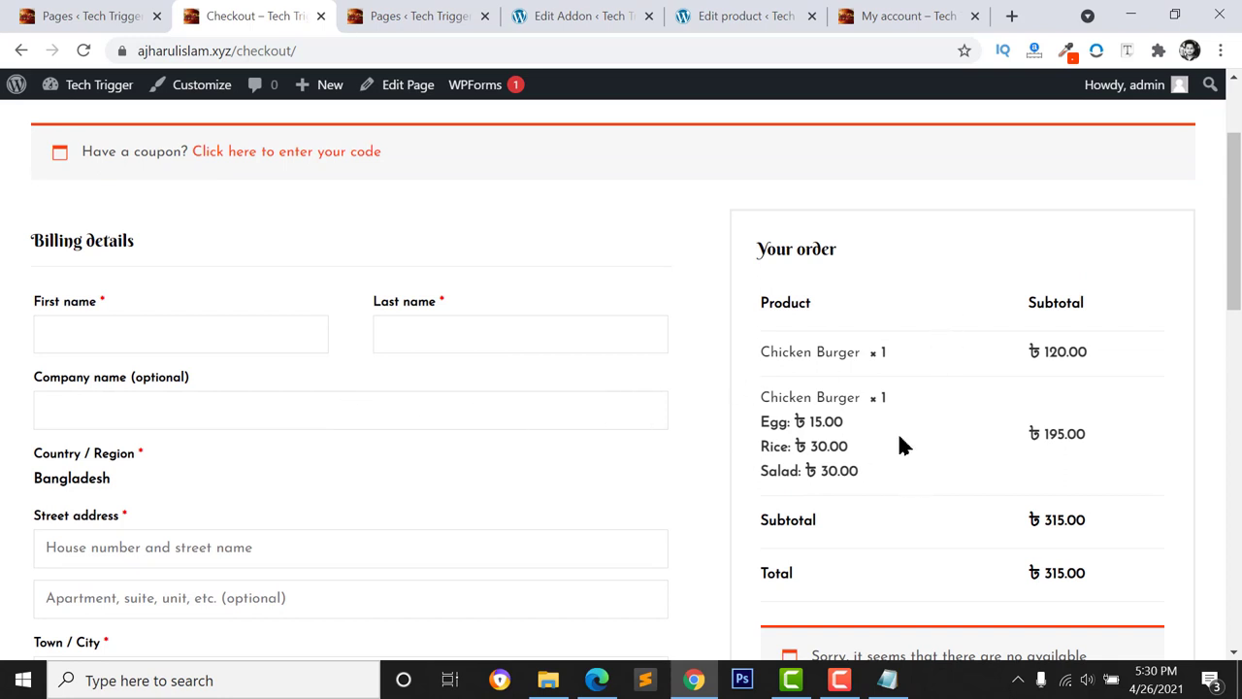
scroll(899, 438, "down", 2)
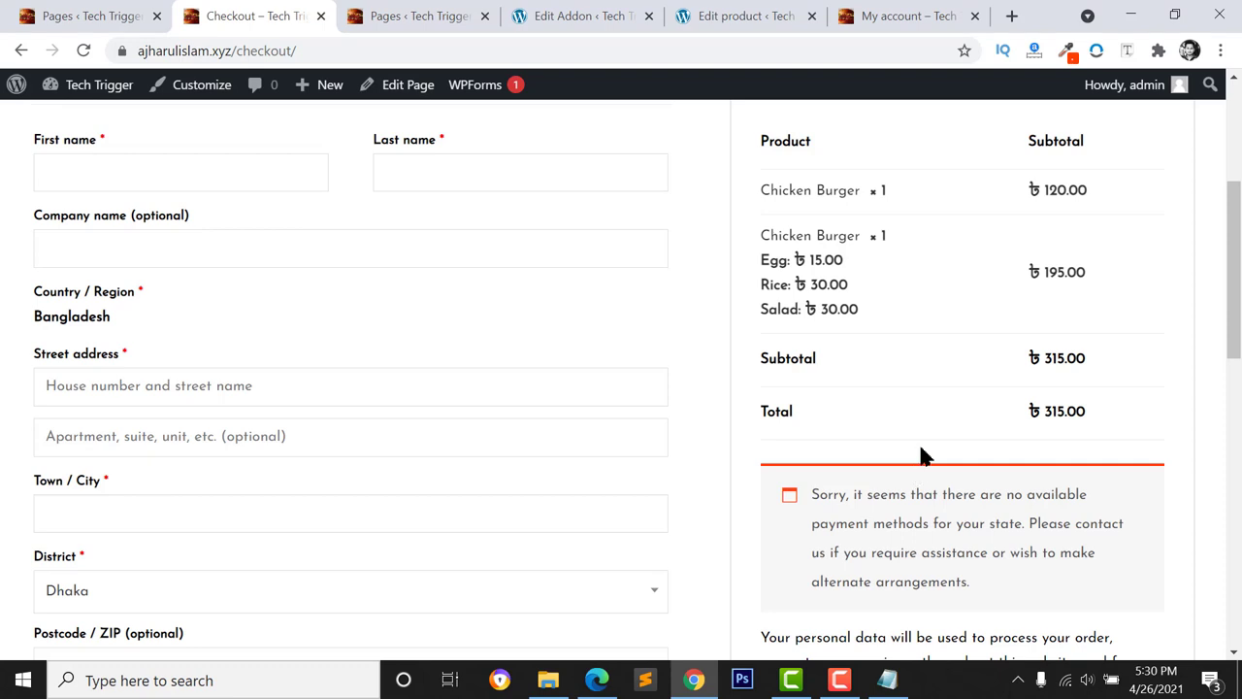
scroll(923, 457, "down", 1)
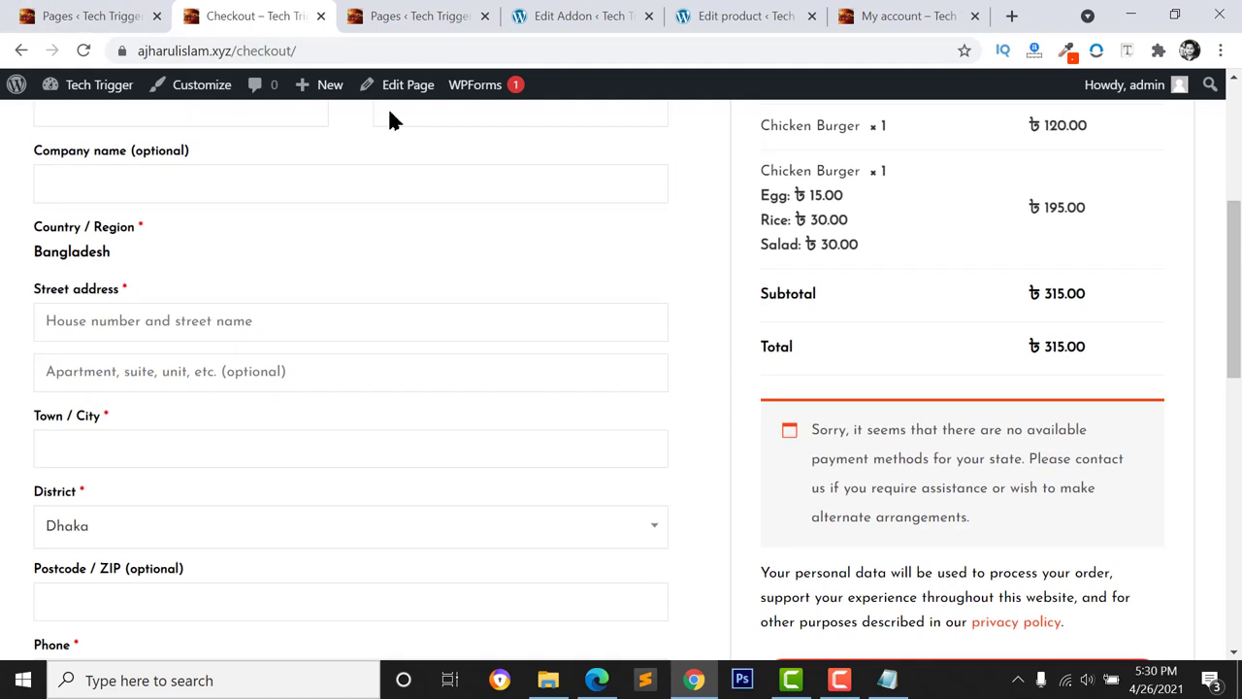
Open the dashboard's page for adding new plugins, search for "bkash" and look through the payment gateway plugins
left_click(89, 18)
scroll(139, 268, "up", 2)
scroll(58, 475, "down", 2)
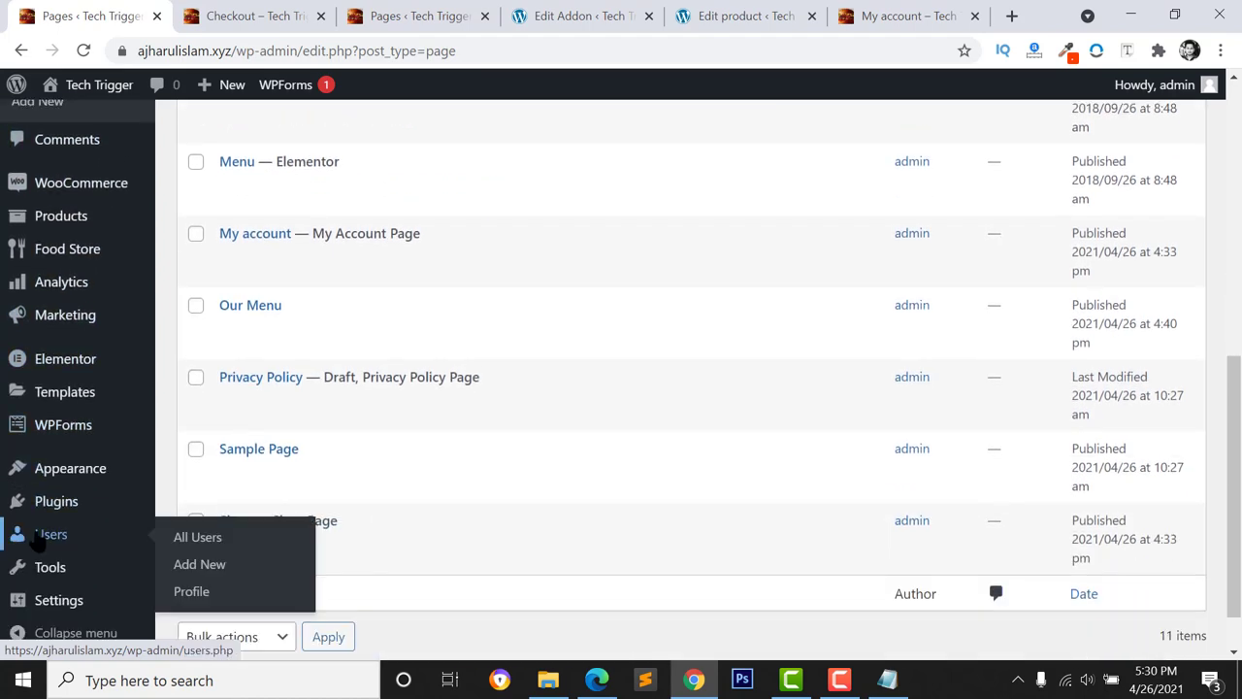
mouse_move(56, 500)
left_click(184, 549)
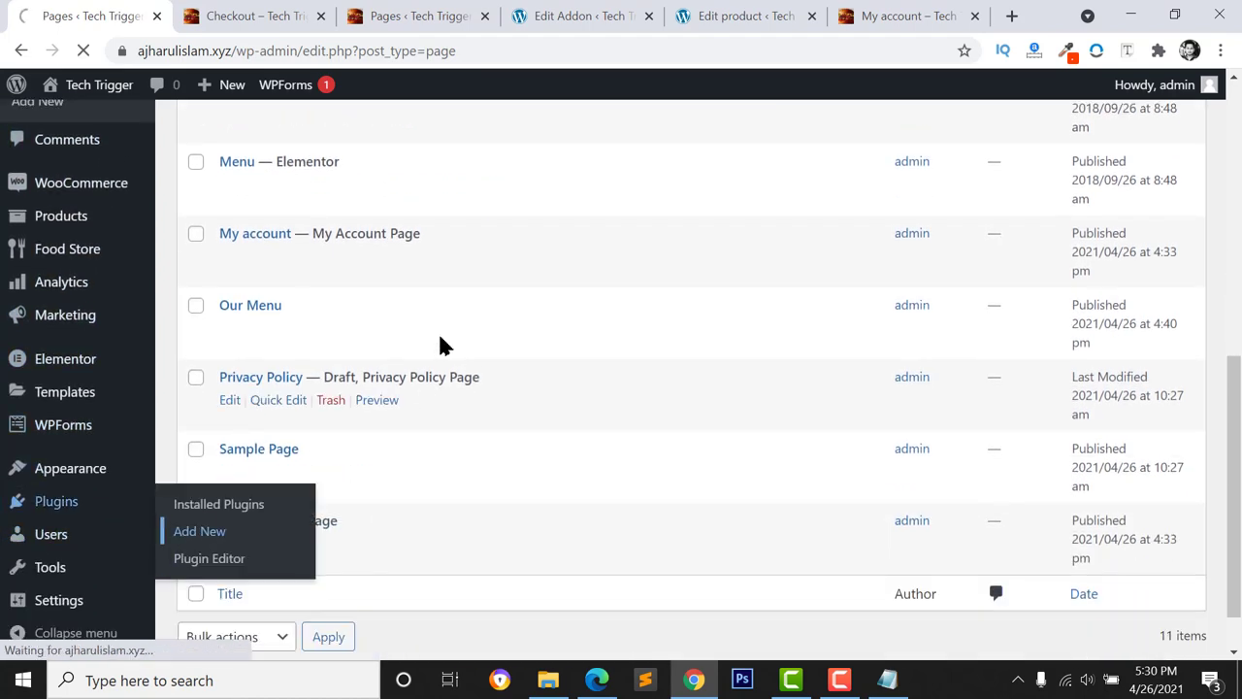
left_click(954, 317)
type("bkash")
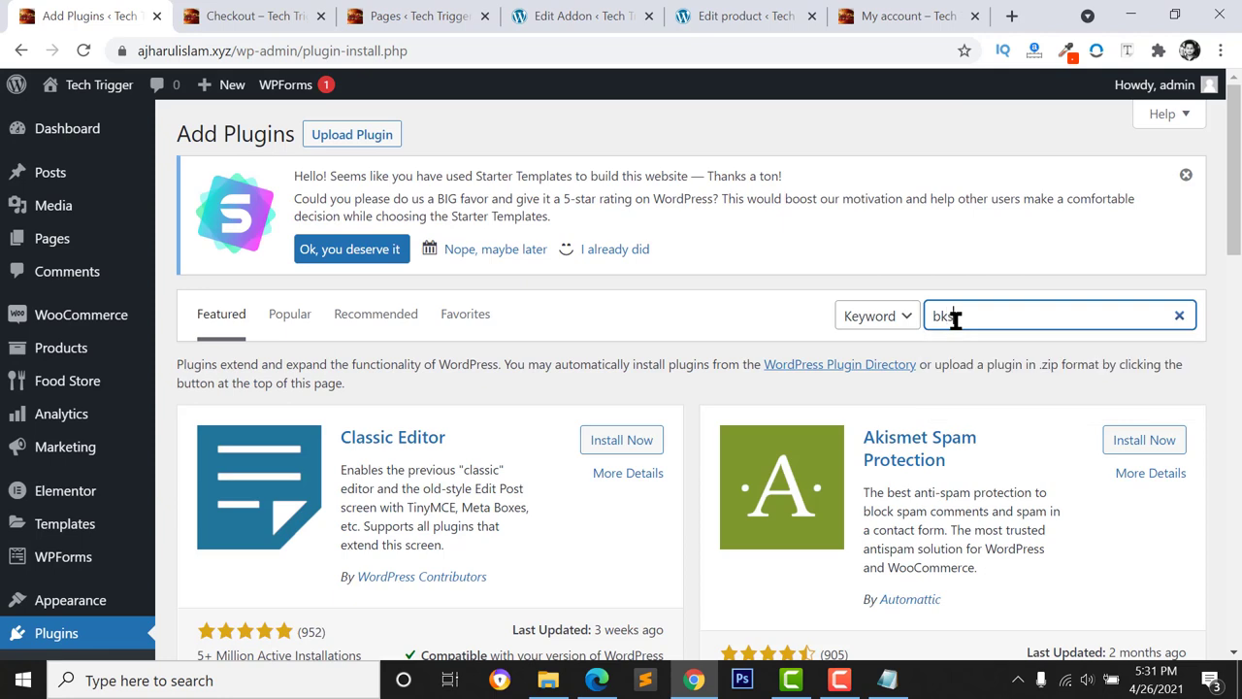
key("Return")
scroll(405, 368, "down", 3)
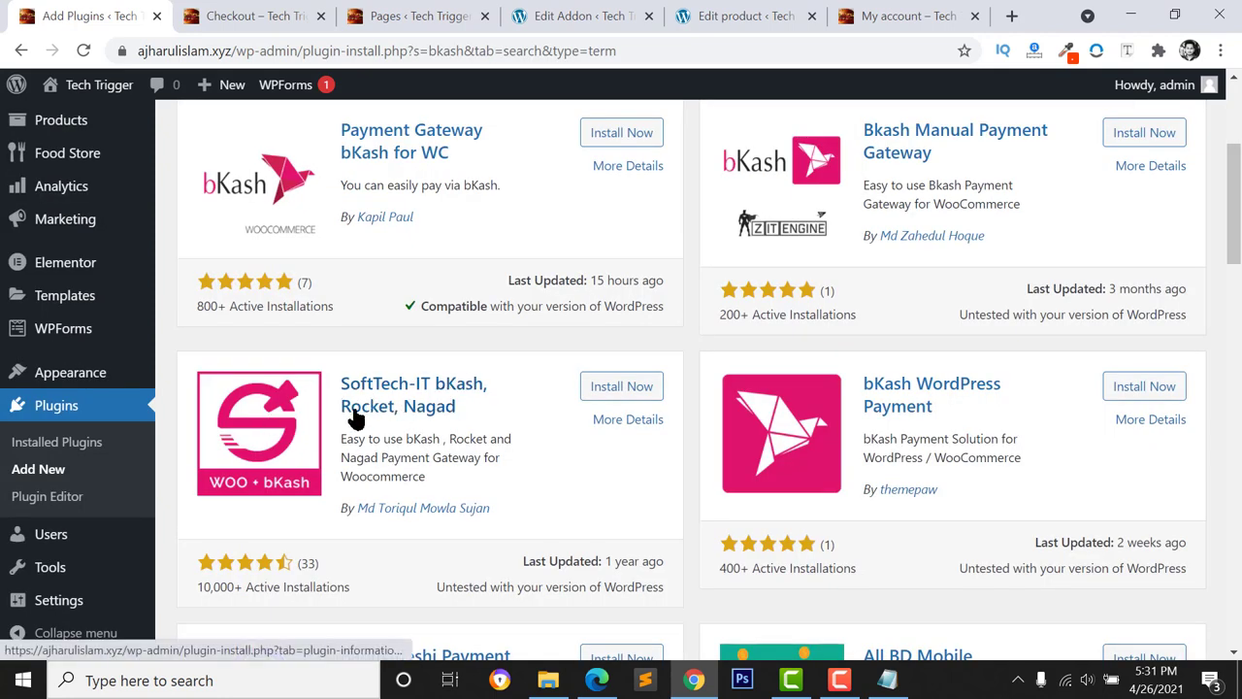
Install and activate the SoftTech-IT bKash, Rocket, Nagad plugin and open the WooCommerce payment settings
left_click(657, 402)
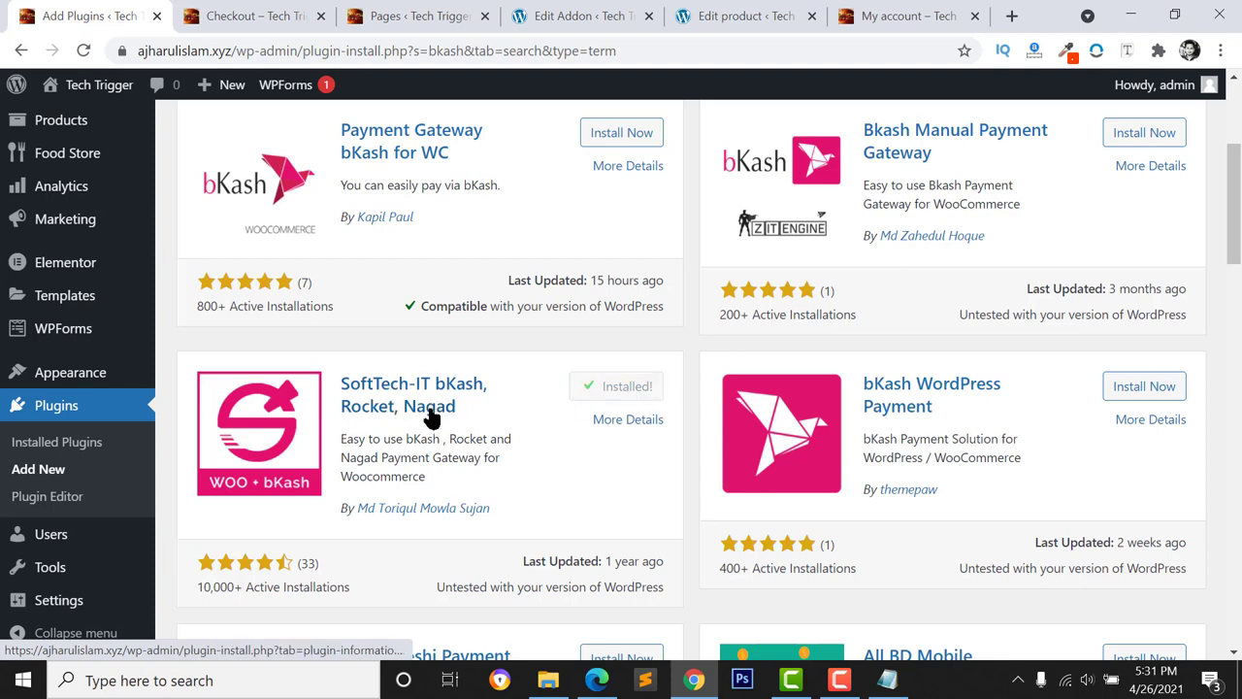
left_click(627, 396)
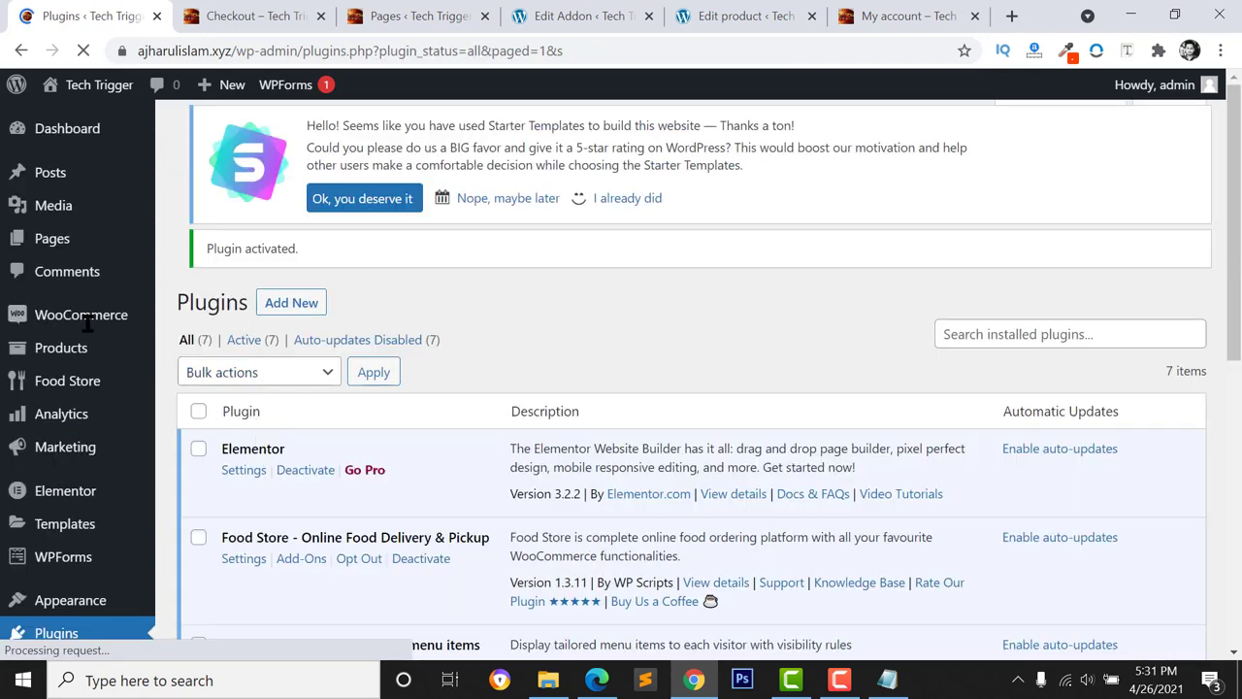
mouse_move(68, 320)
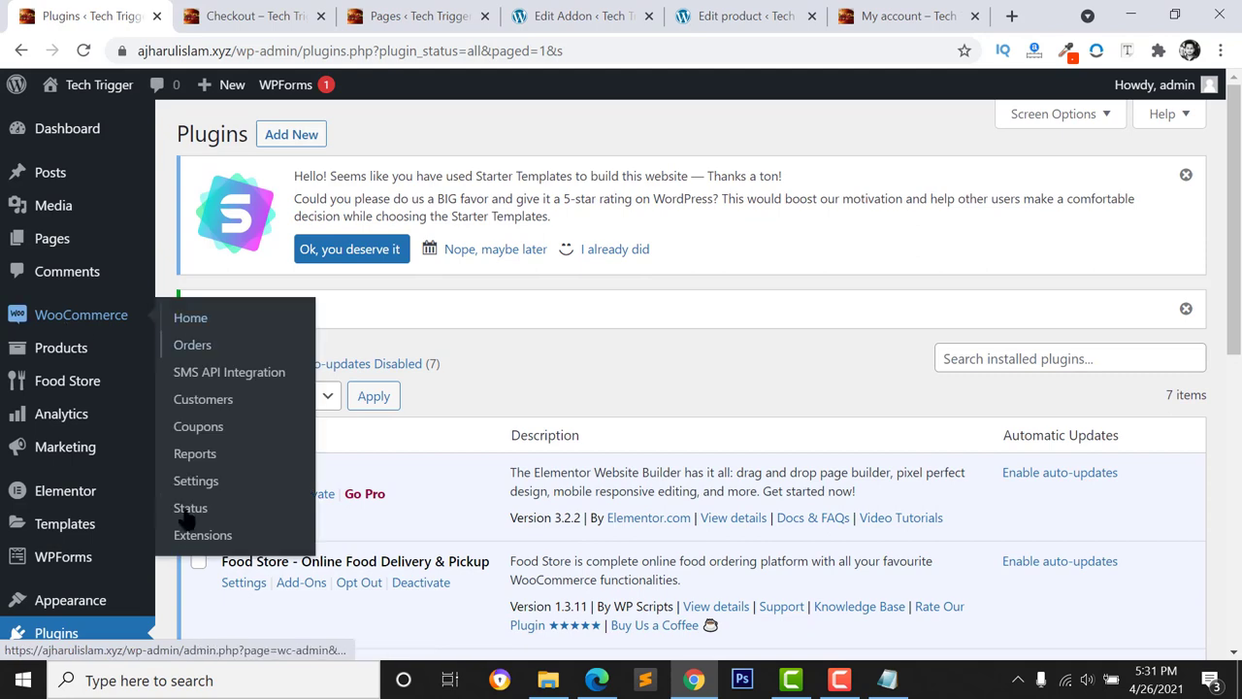
left_click(195, 481)
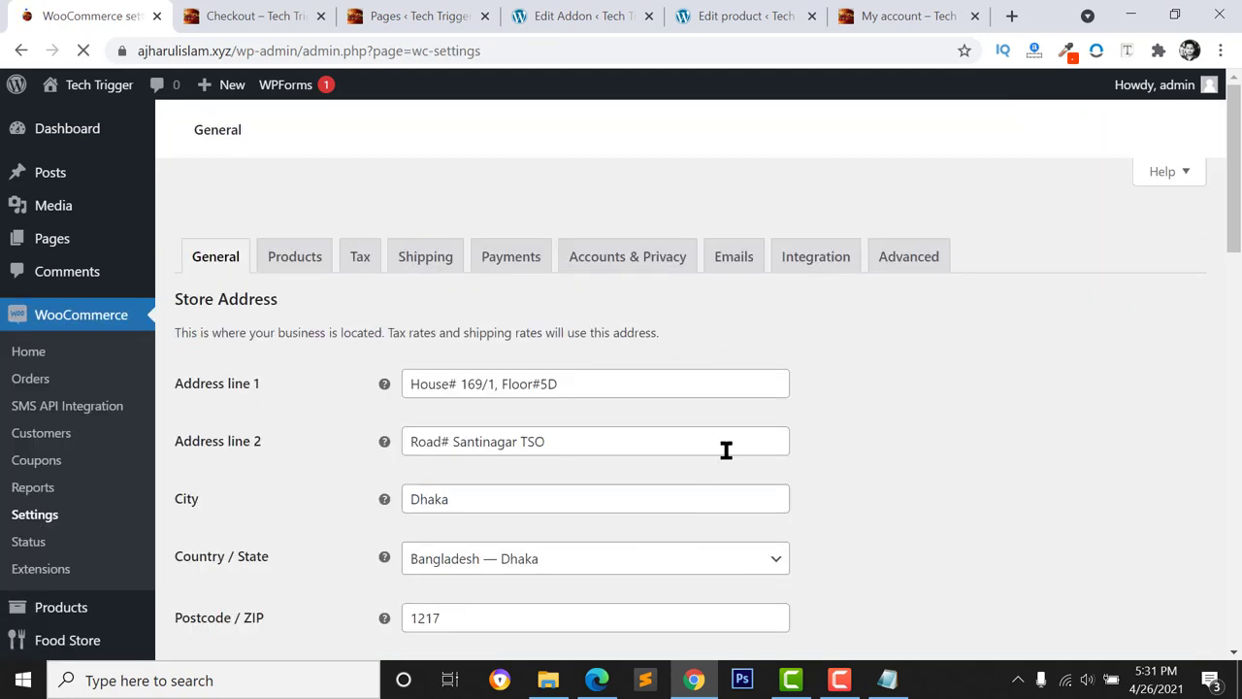
left_click(531, 215)
Enable the Cash on delivery payment method and toggle the Rocket method off
scroll(802, 366, "down", 2)
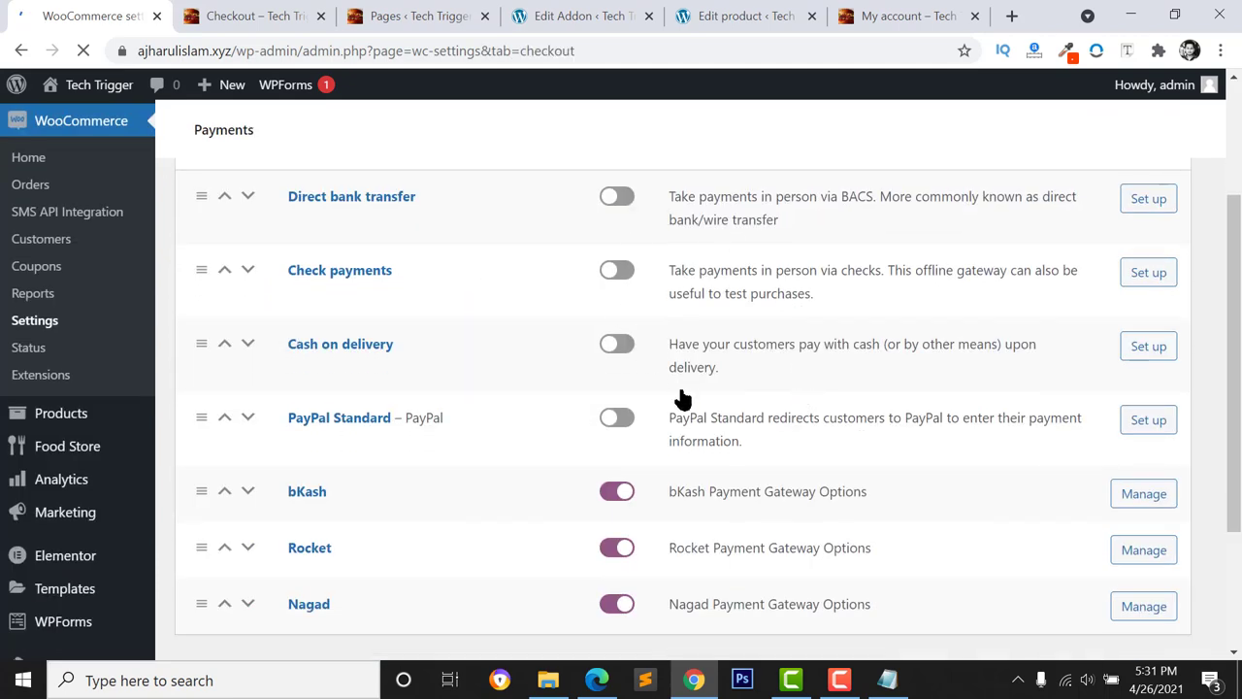
scroll(424, 457, "down", 2)
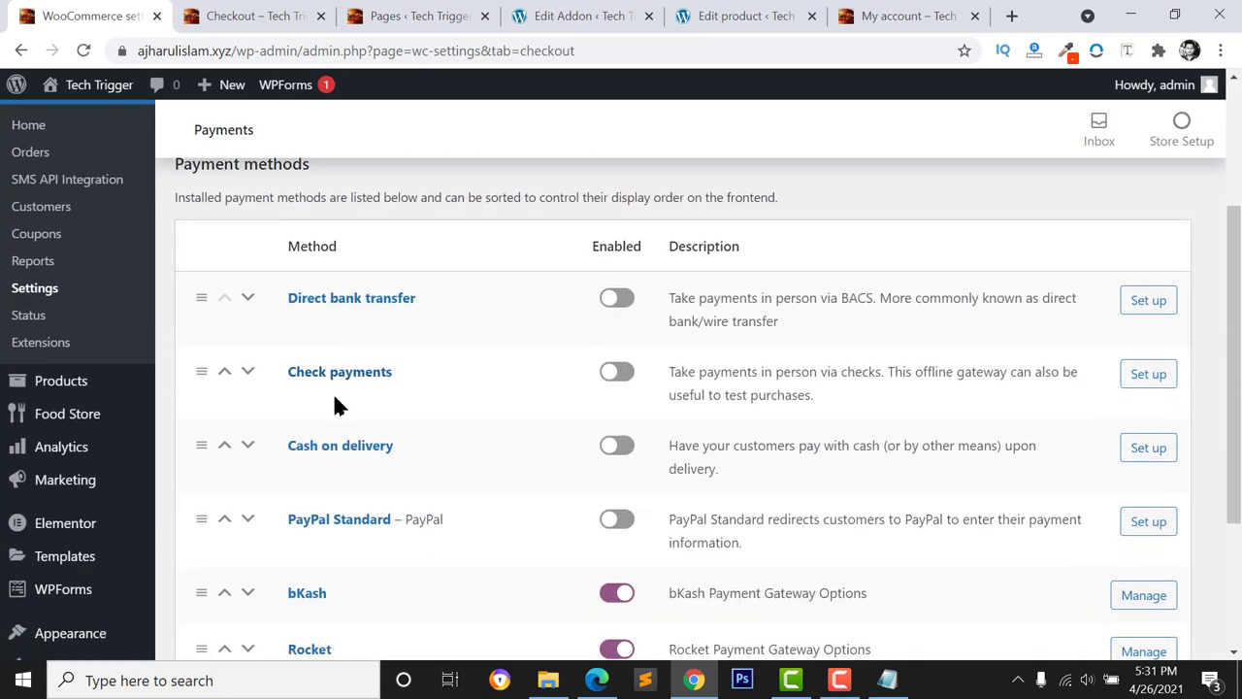
scroll(320, 441, "down", 1)
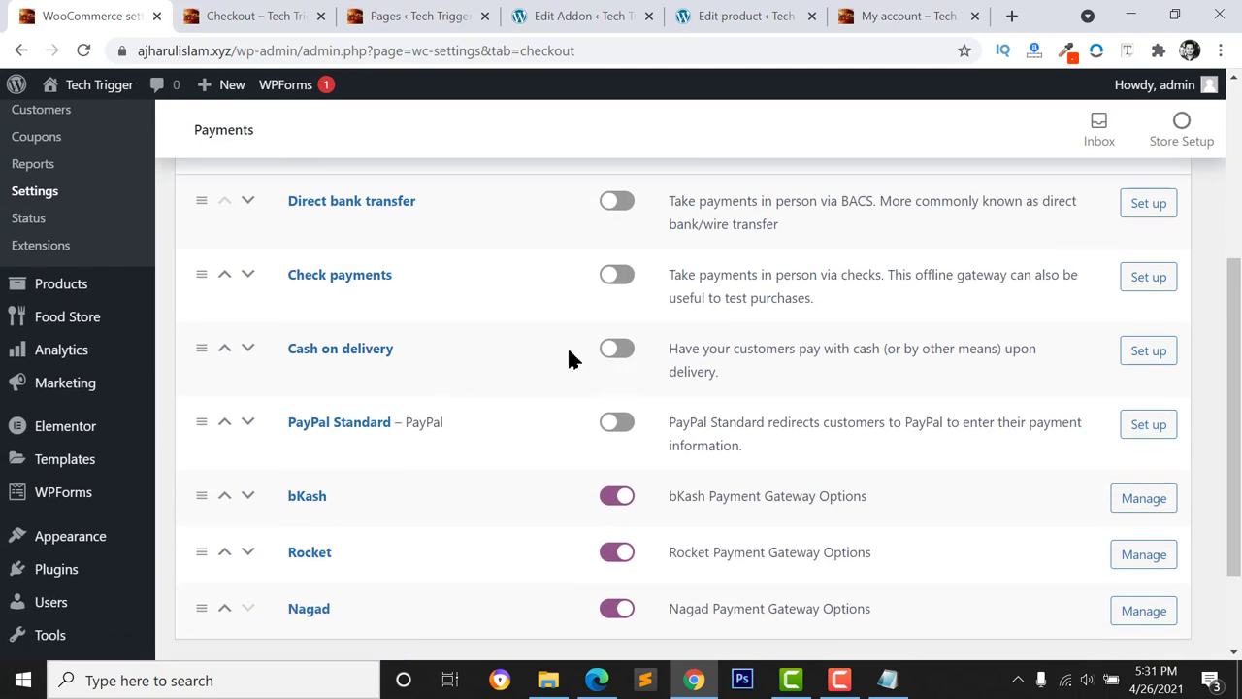
left_click(619, 348)
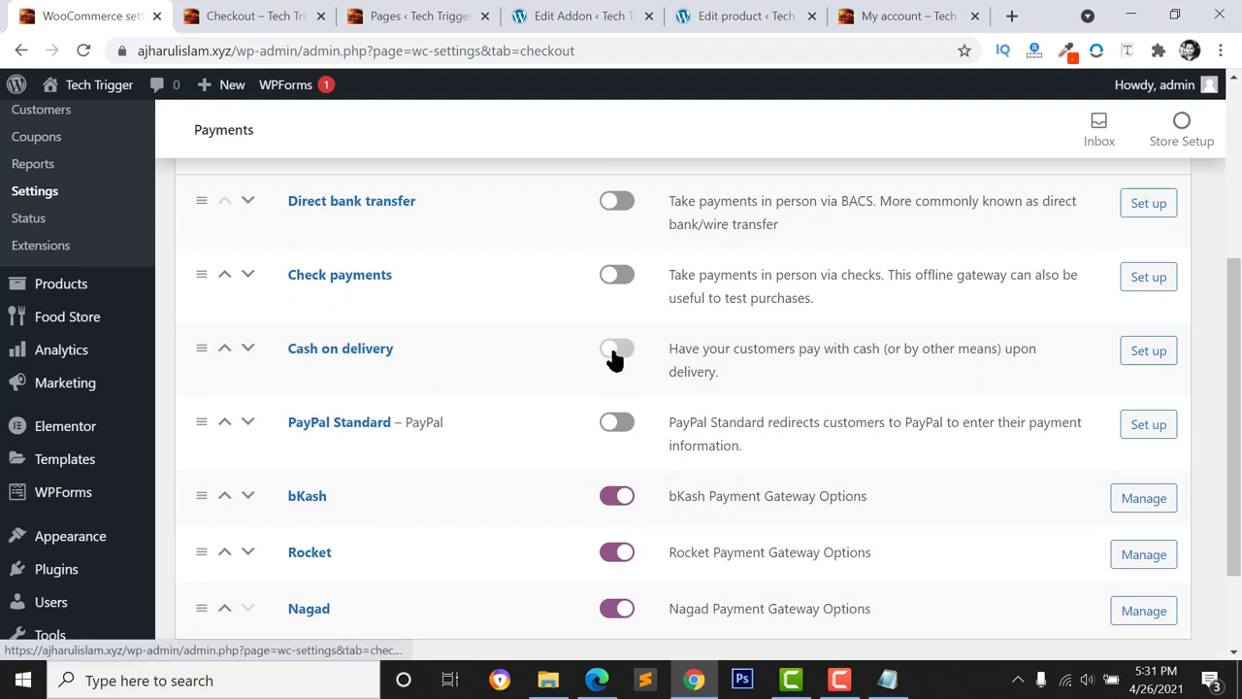
scroll(606, 366, "down", 1)
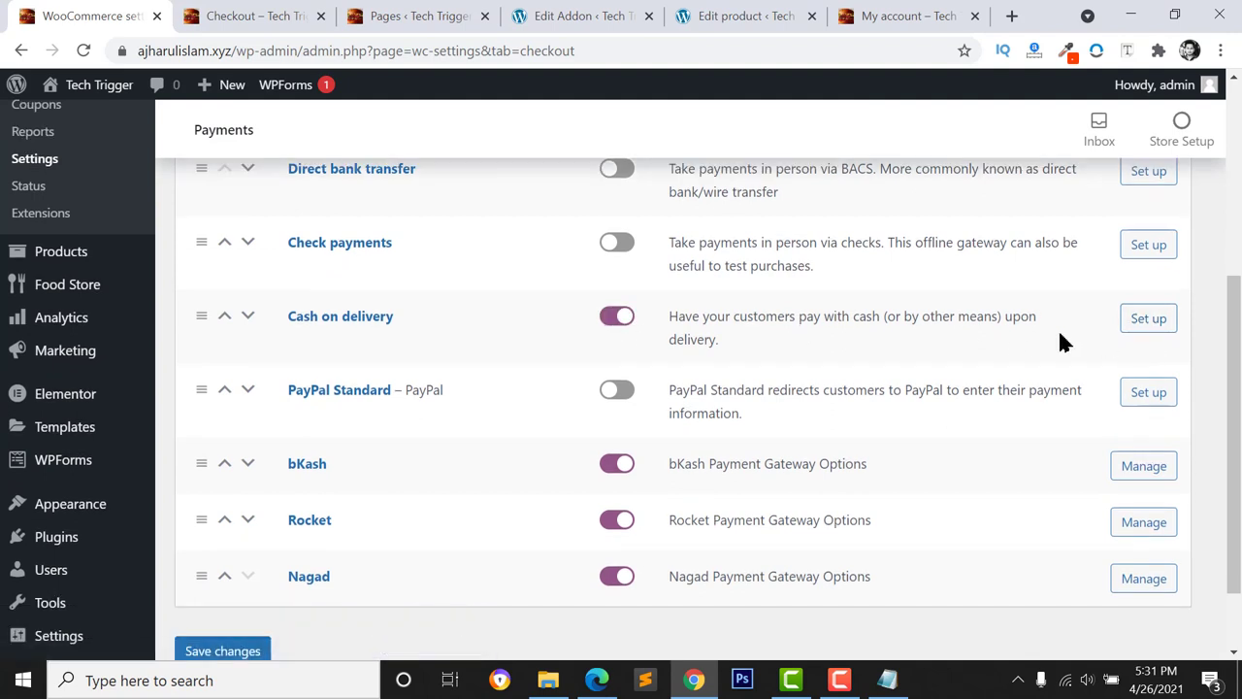
scroll(1089, 416, "down", 1)
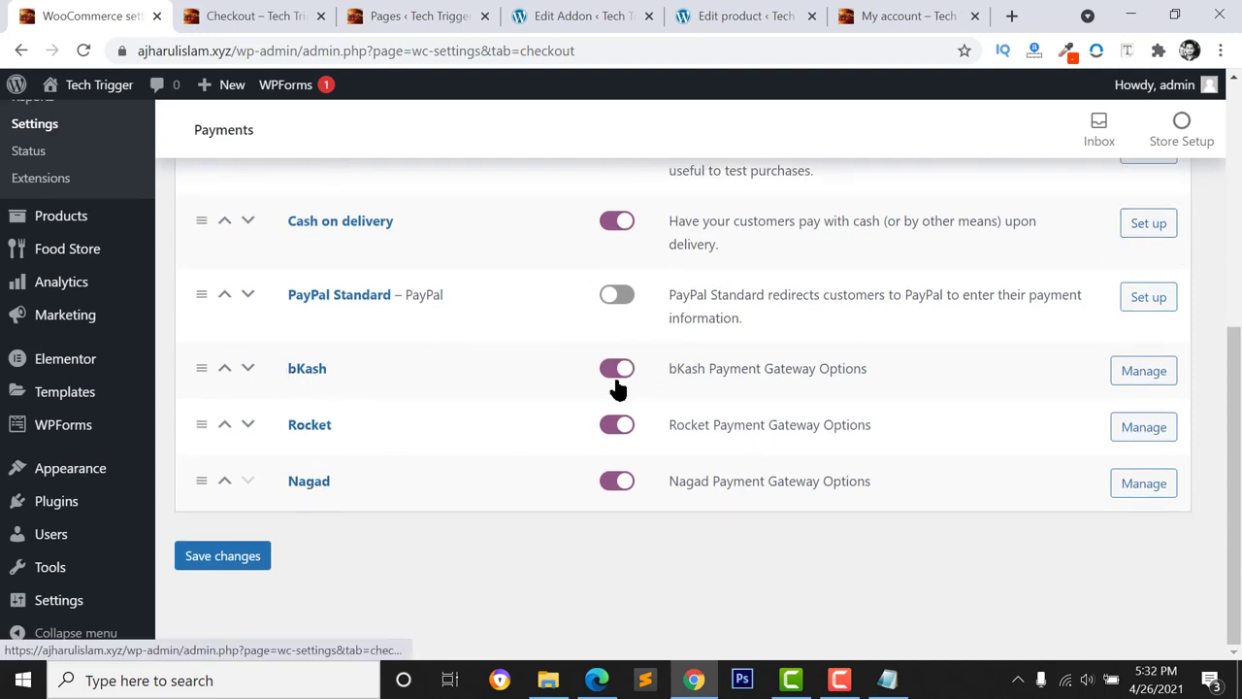
left_click(610, 433)
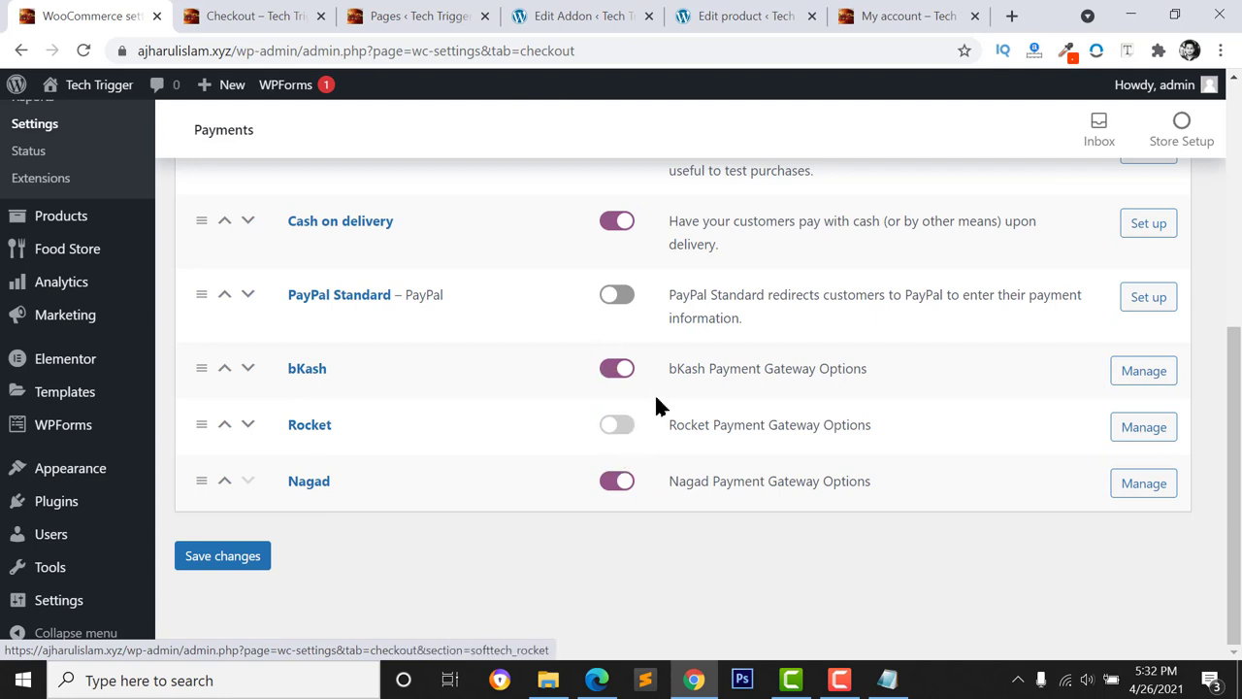
Open the bKash gateway's settings and review its title, description and order status options
left_click(1137, 380)
scroll(607, 413, "down", 2)
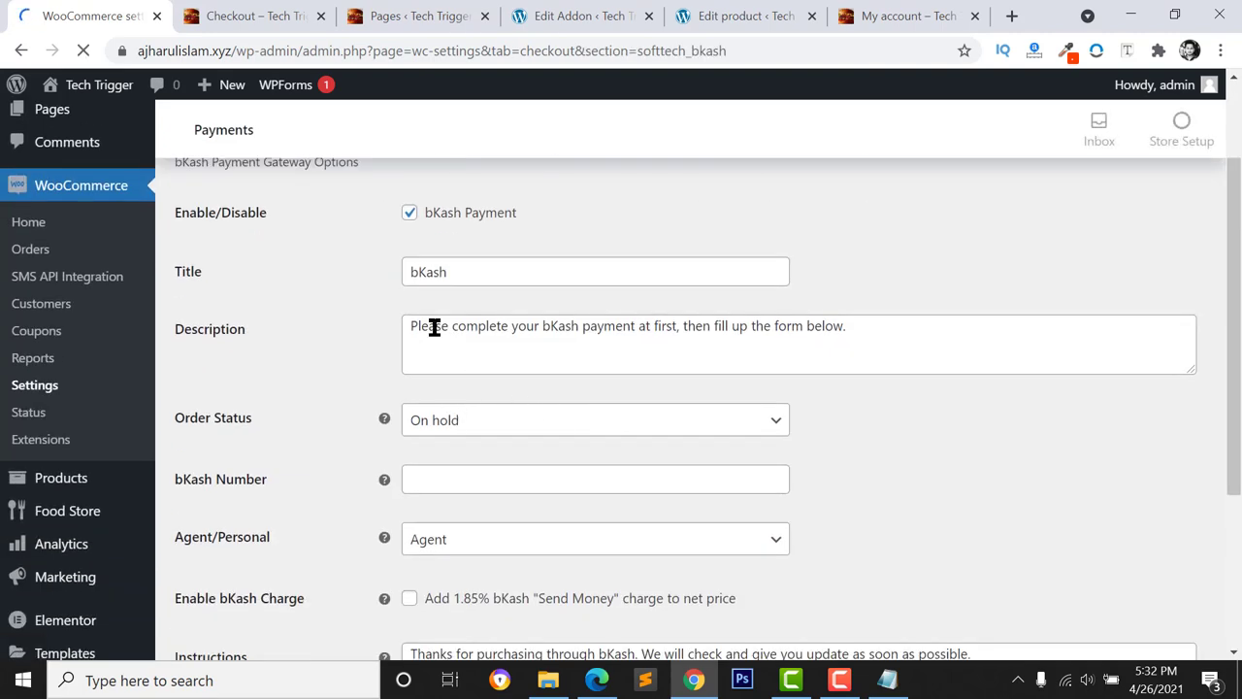
scroll(460, 444, "down", 3)
left_click(464, 252)
scroll(543, 278, "down", 2)
scroll(184, 247, "up", 1)
left_click(540, 226)
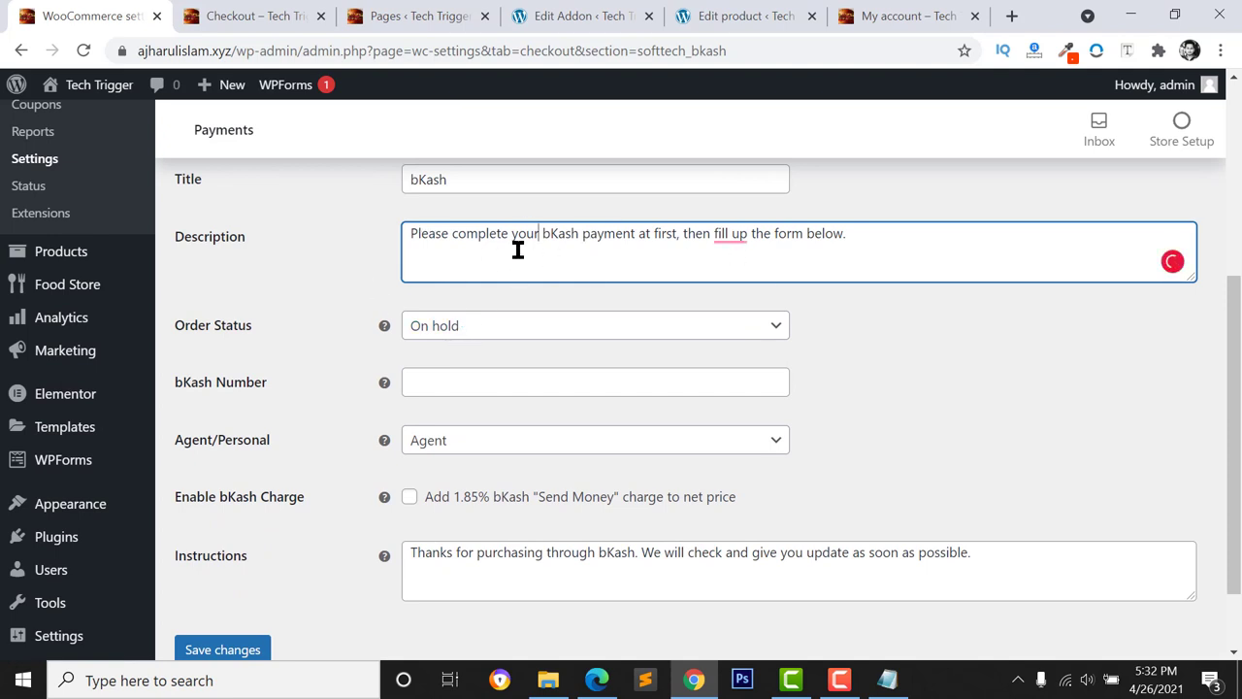
left_click(436, 330)
left_click(438, 332)
scroll(469, 300, "up", 1)
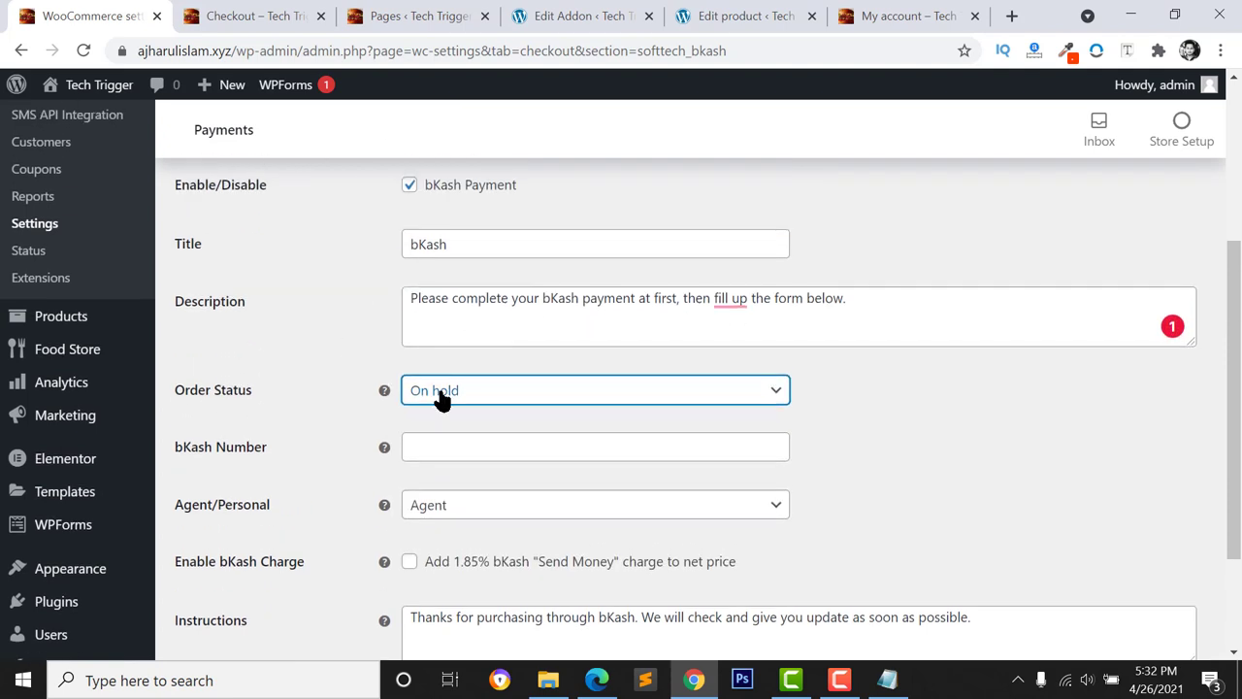
left_click(438, 394)
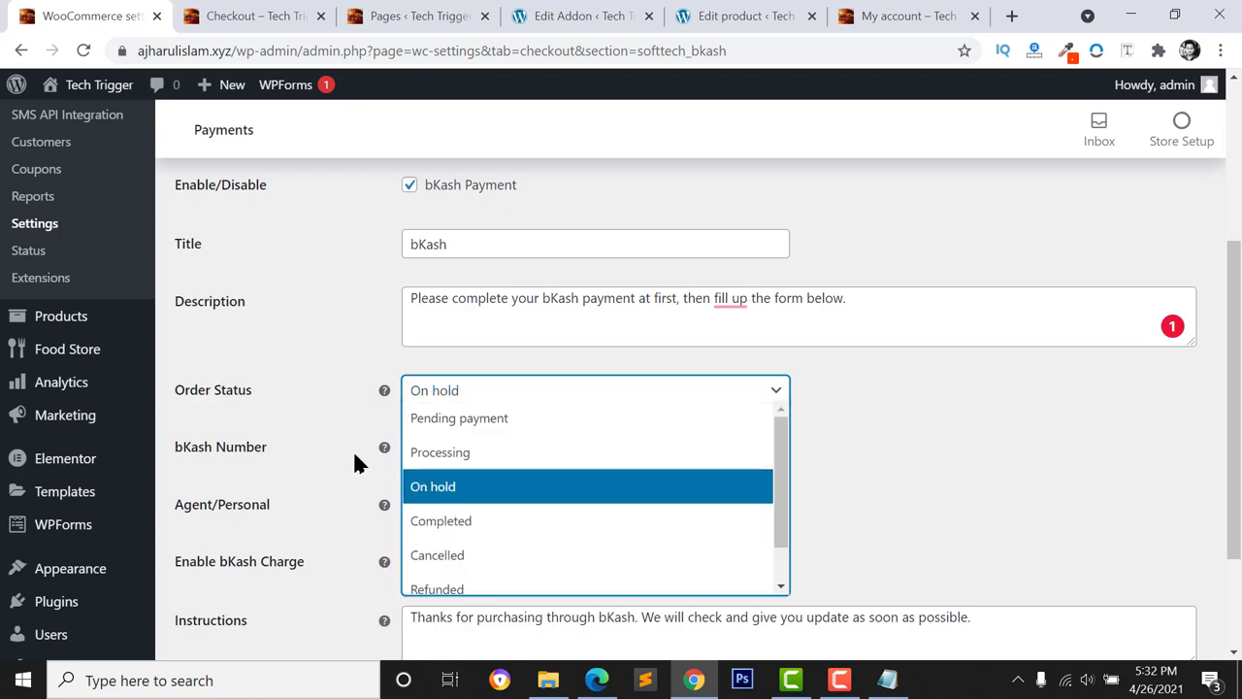
key("Tab")
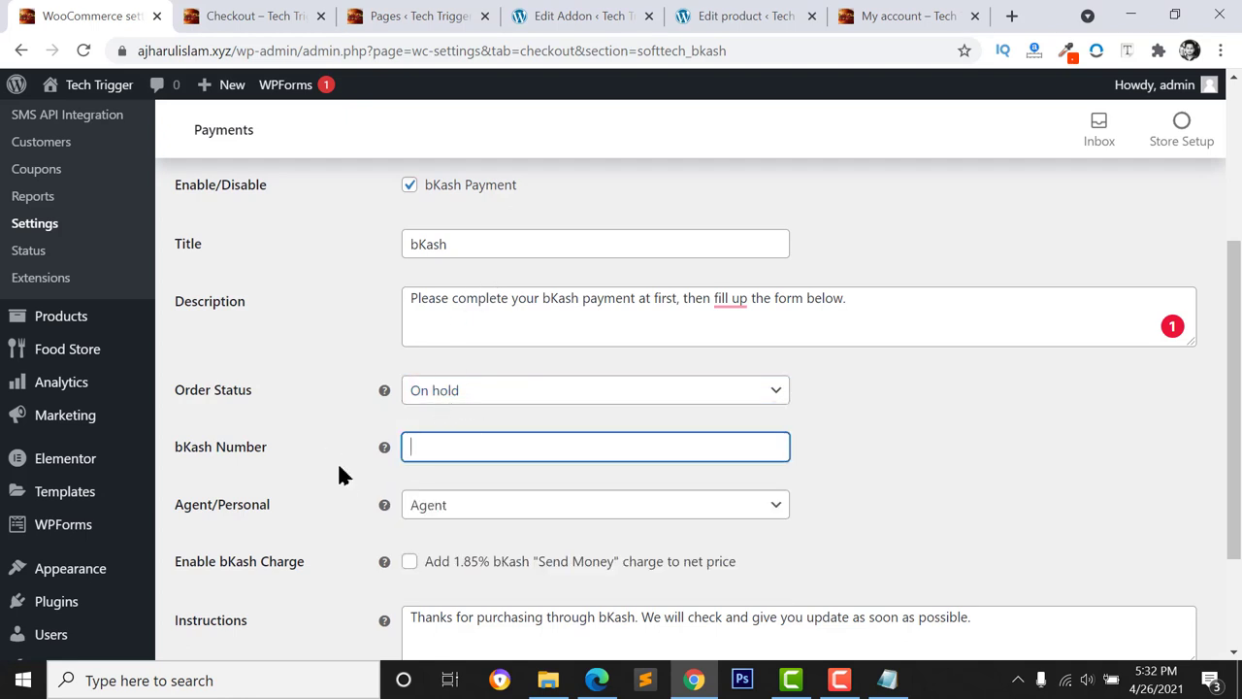
Fill in the store's bKash number, set Agent/Personal to Personal, leave the bKash charge off and save the settings
scroll(337, 470, "down", 2)
left_click(444, 286)
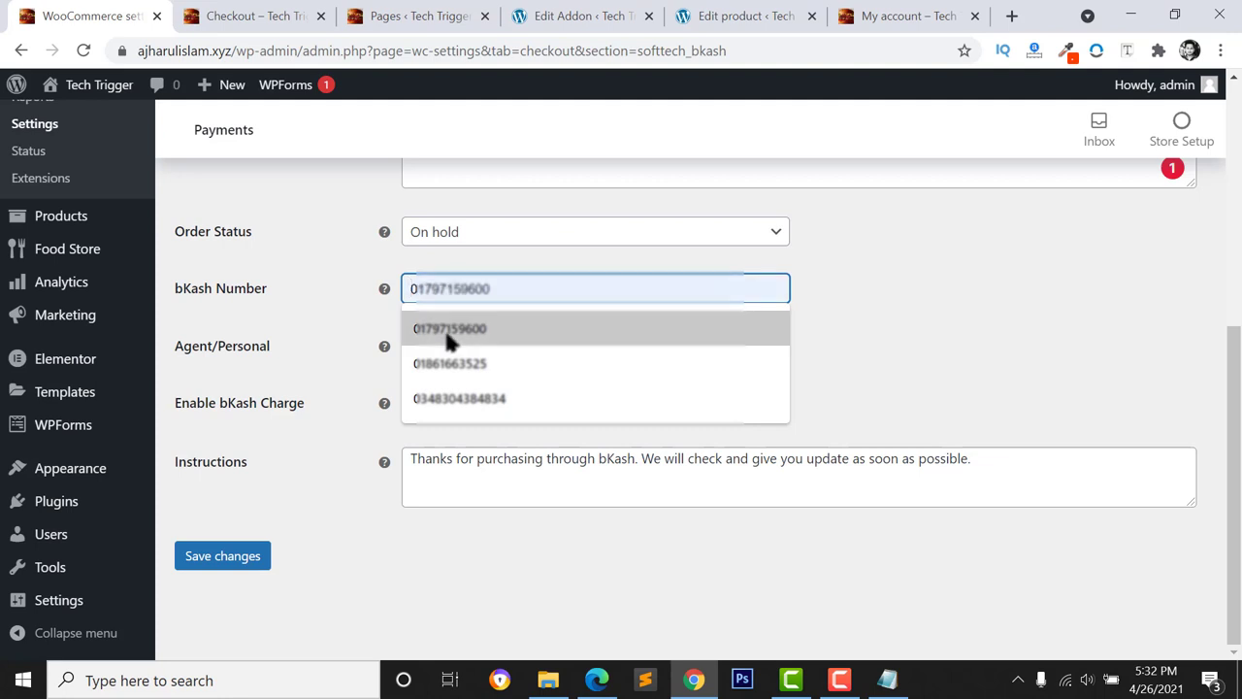
left_click(448, 330)
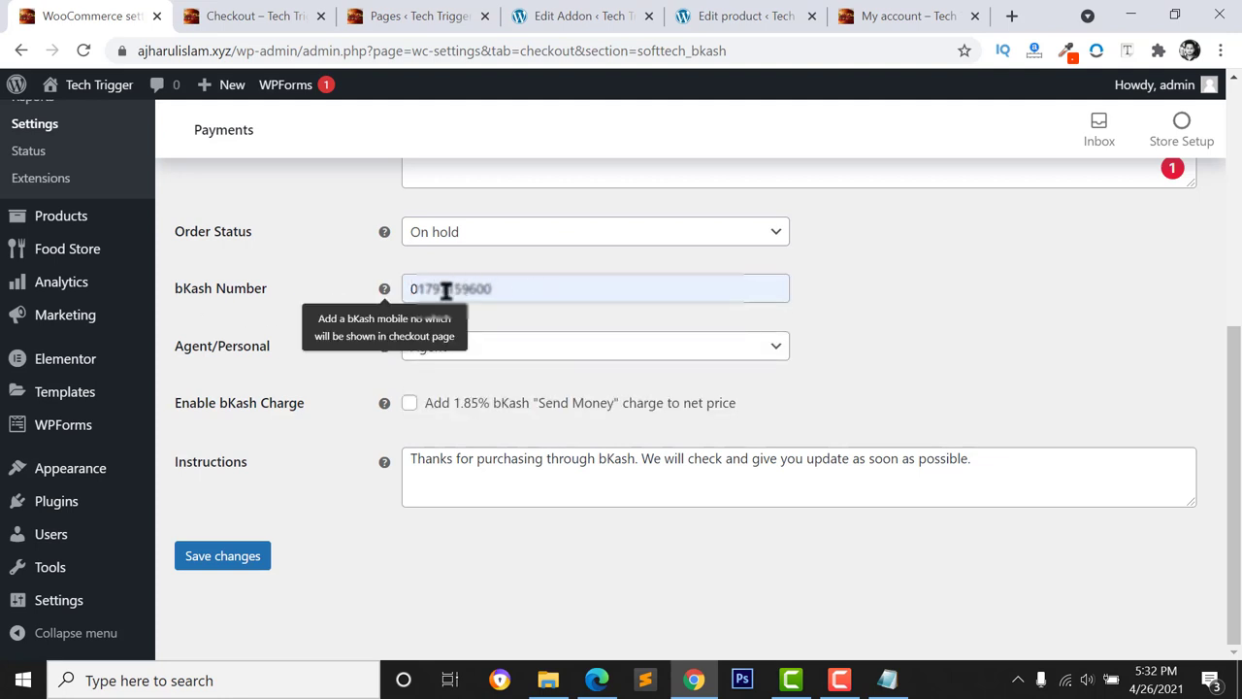
left_click(502, 347)
left_click(417, 406)
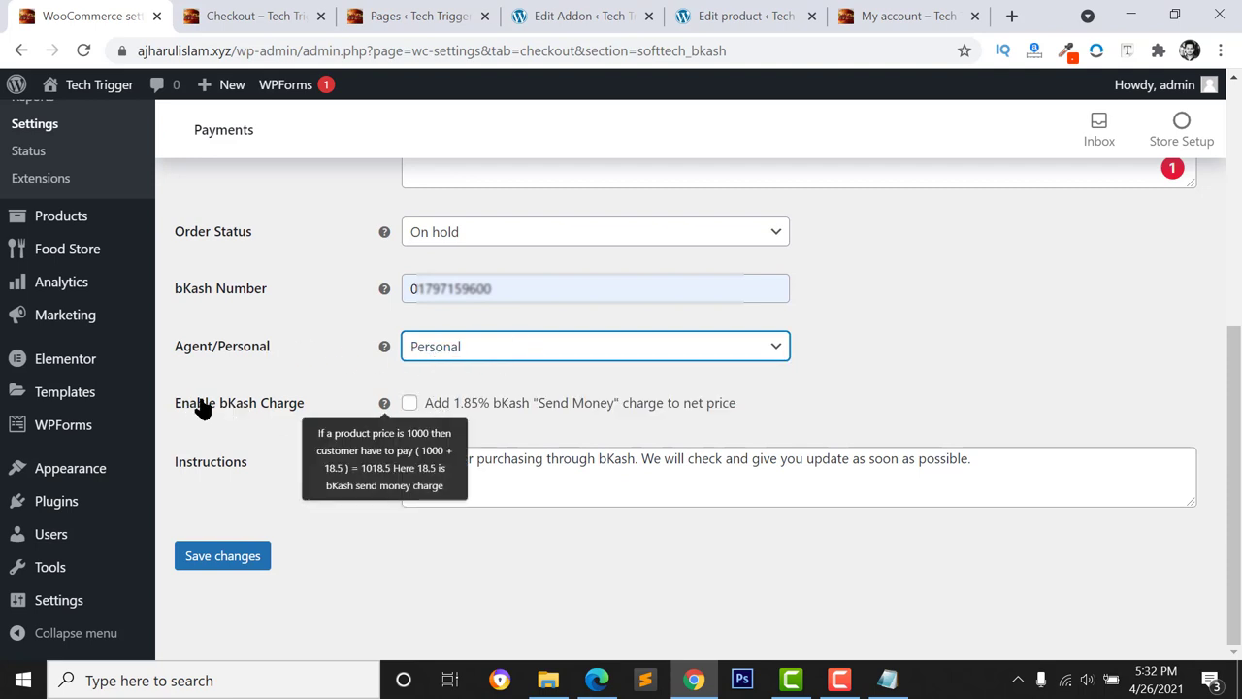
left_click(411, 406)
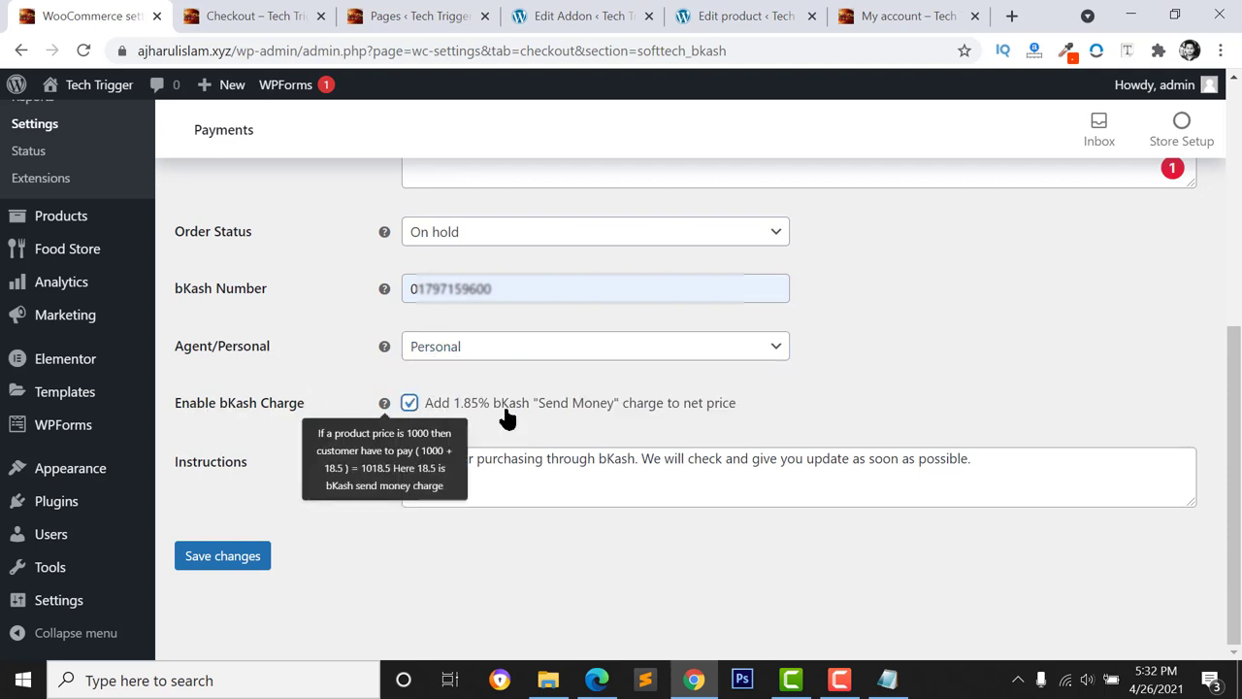
left_click(410, 405)
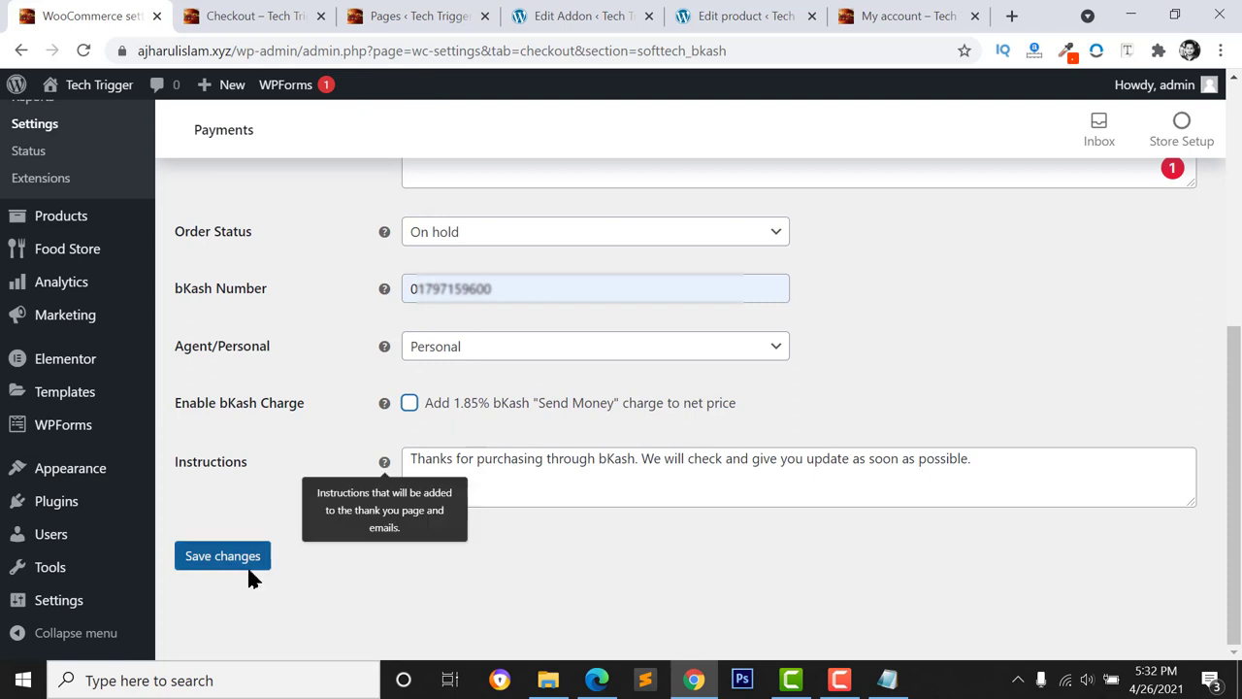
left_click(214, 560)
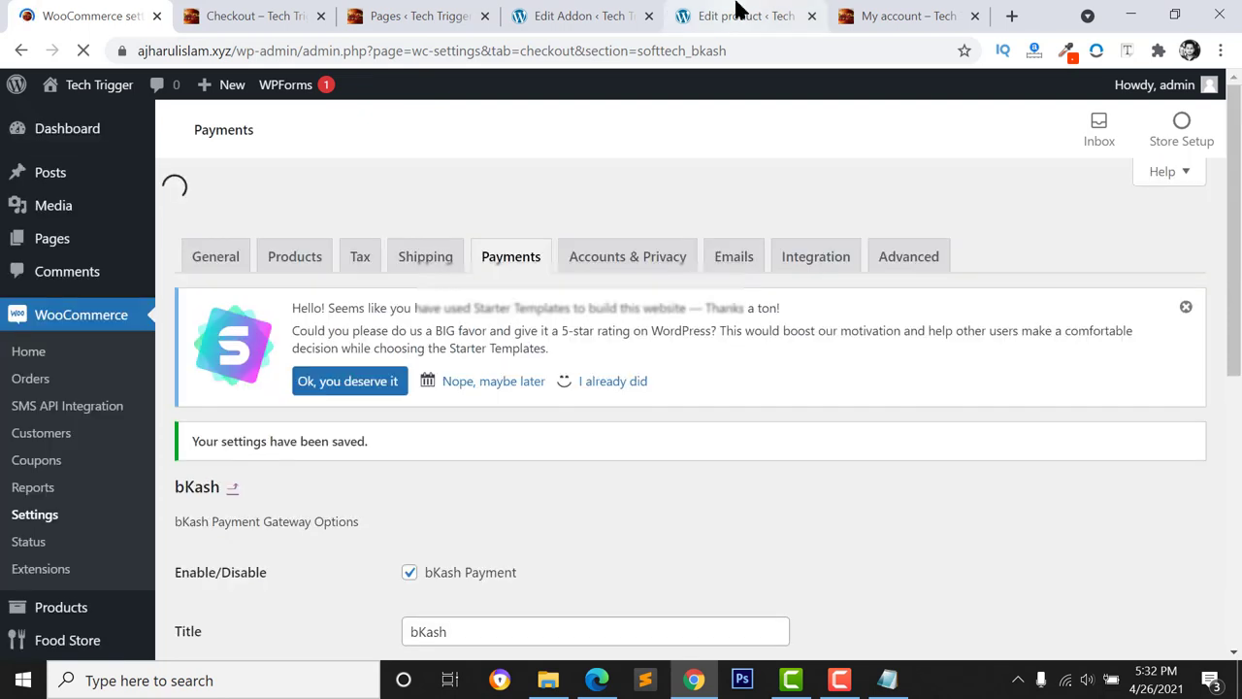
Return to the checkout page, reload it and check the payment methods offered under the order summary
left_click(250, 15)
scroll(73, 97, "up", 2)
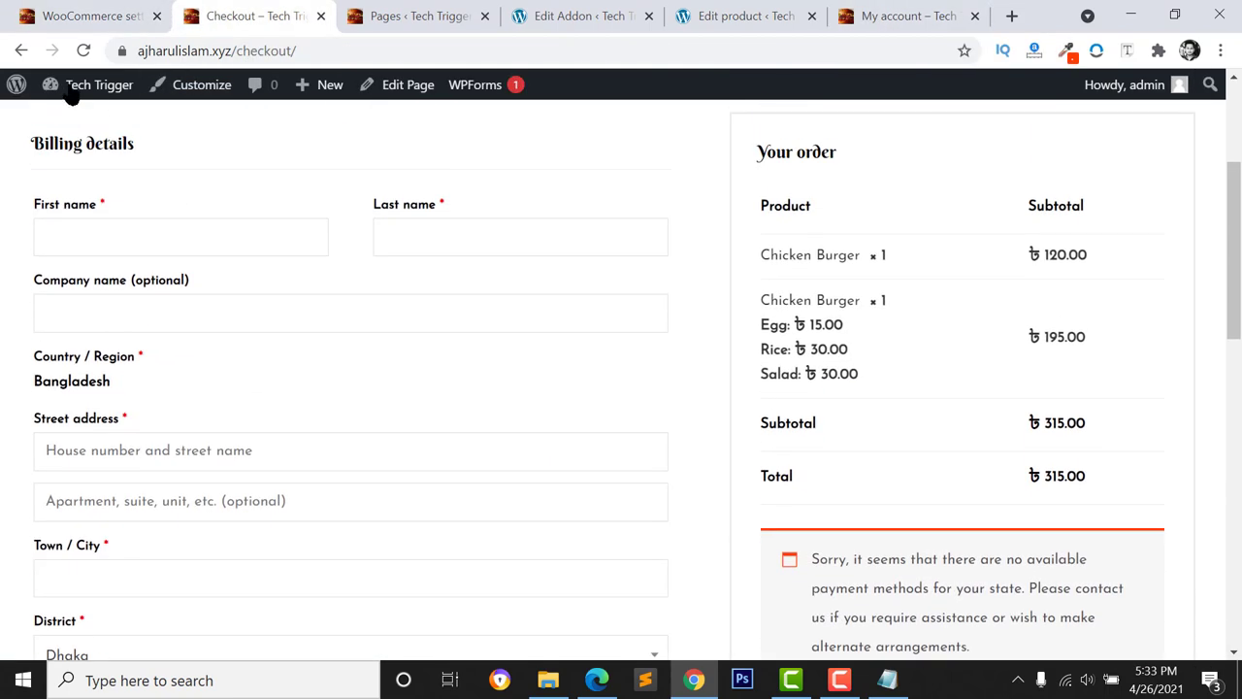
left_click(84, 50)
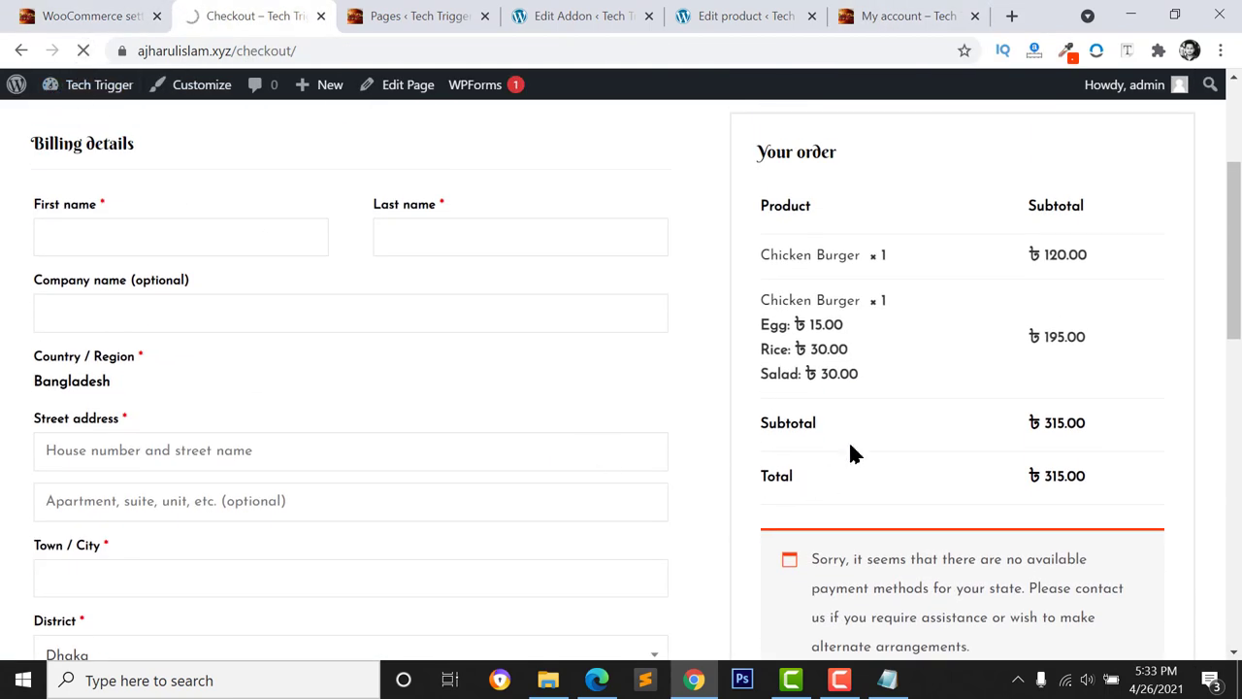
scroll(805, 489, "down", 1)
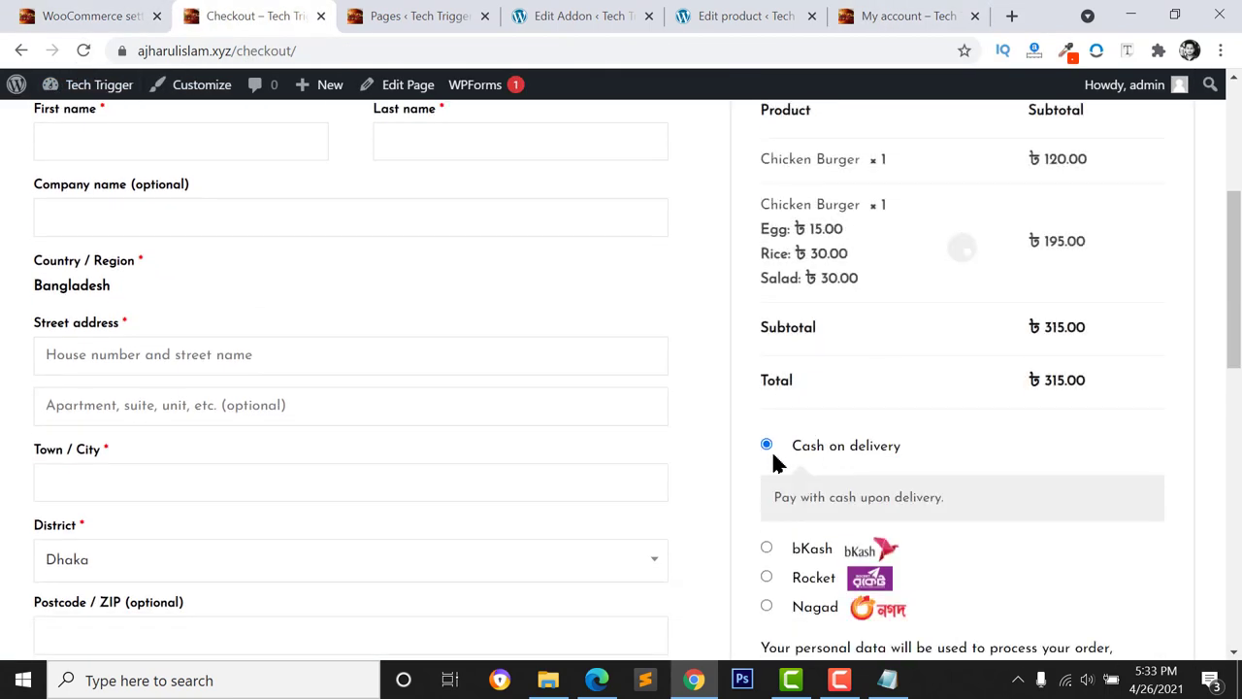
scroll(806, 415, "down", 2)
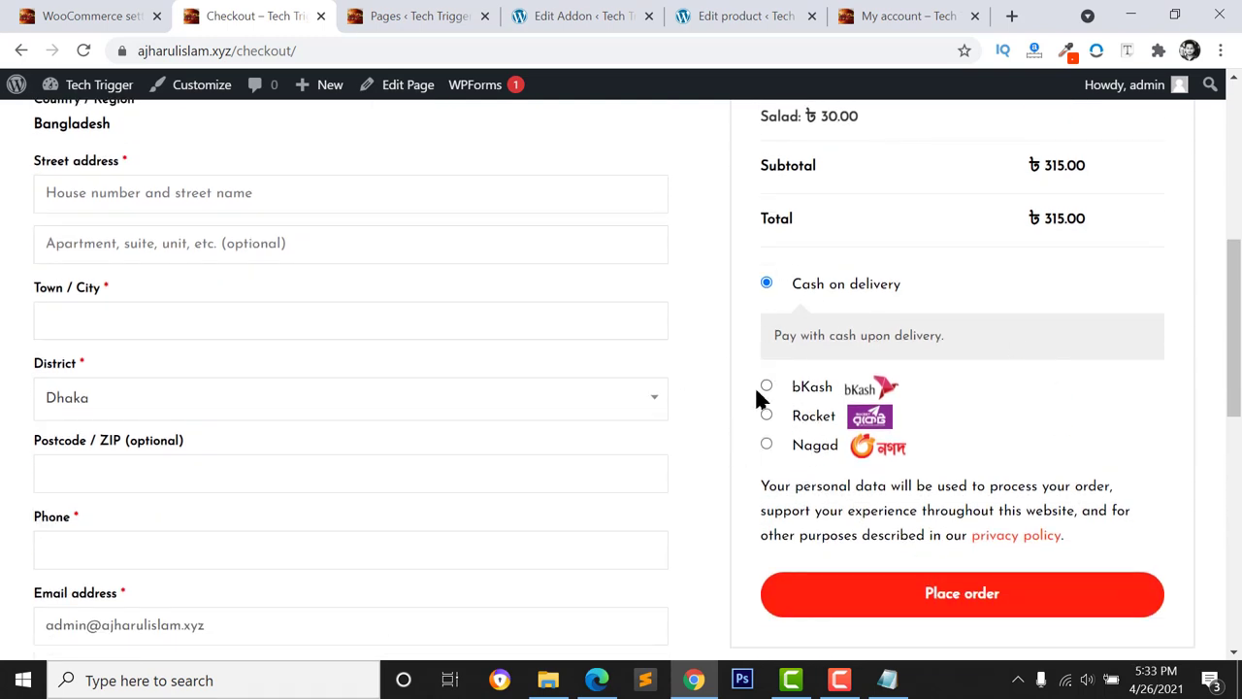
Choose bKash as the payment method and fill in the customer's bKash number and the bKash transaction ID
left_click(766, 385)
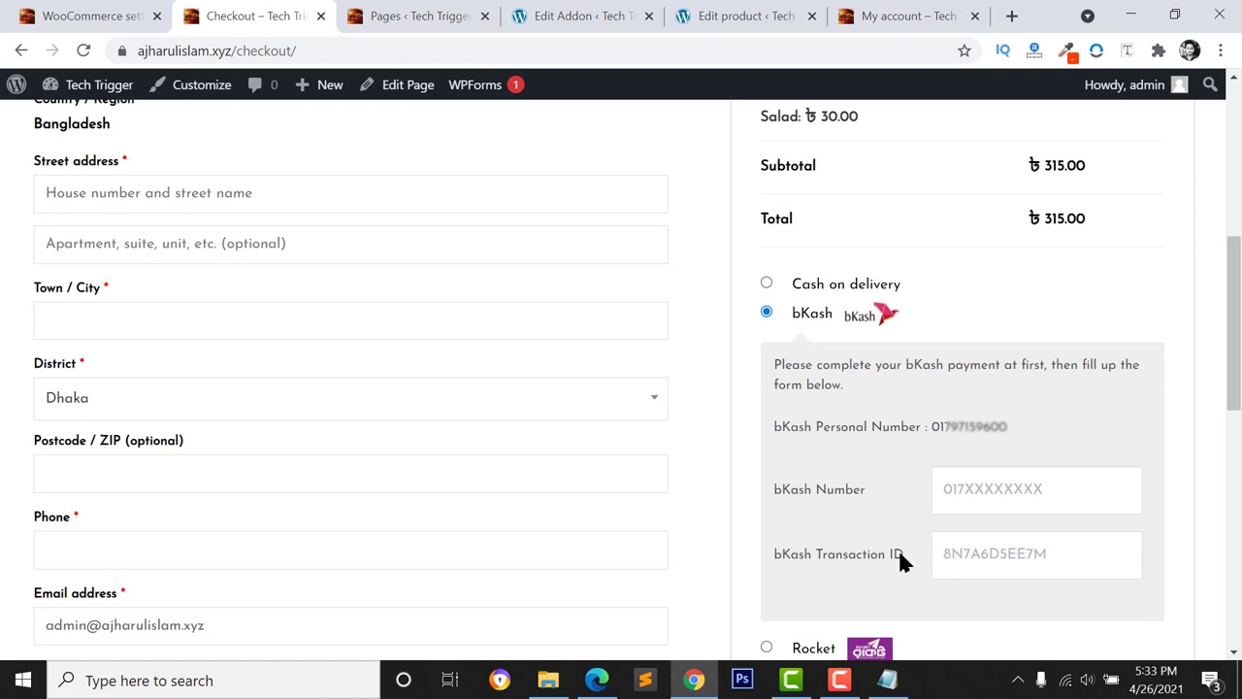
left_click(1027, 555)
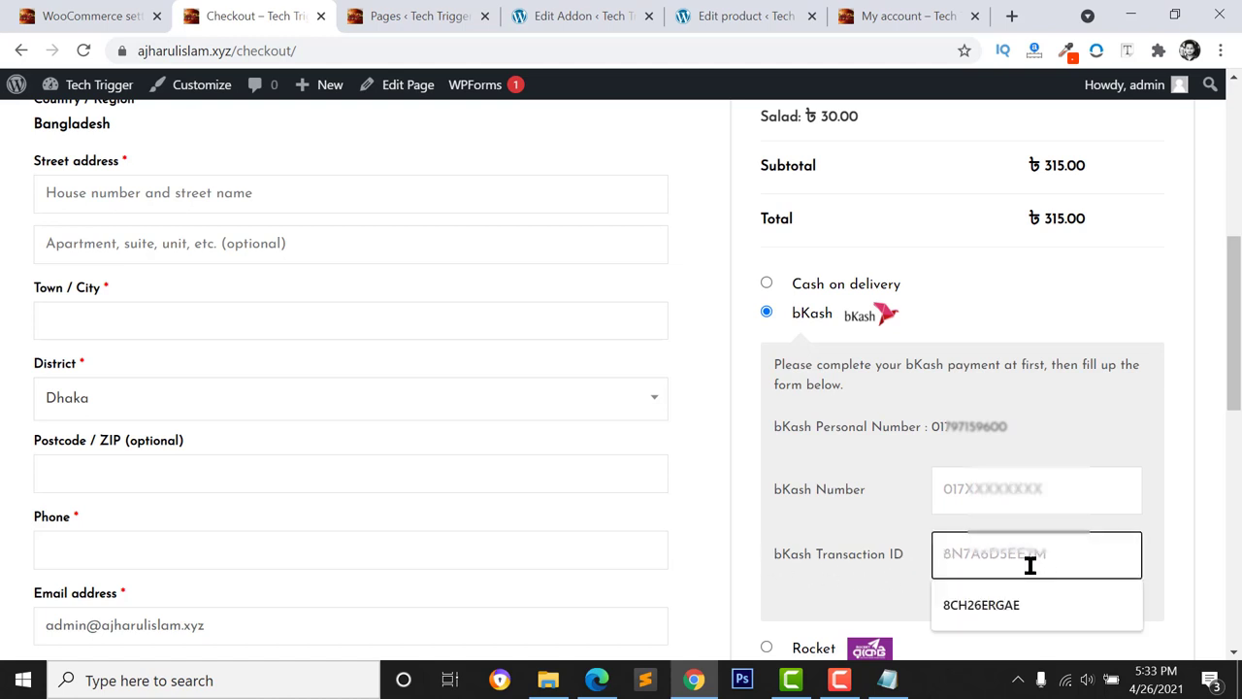
left_click(1000, 602)
left_click(1007, 479)
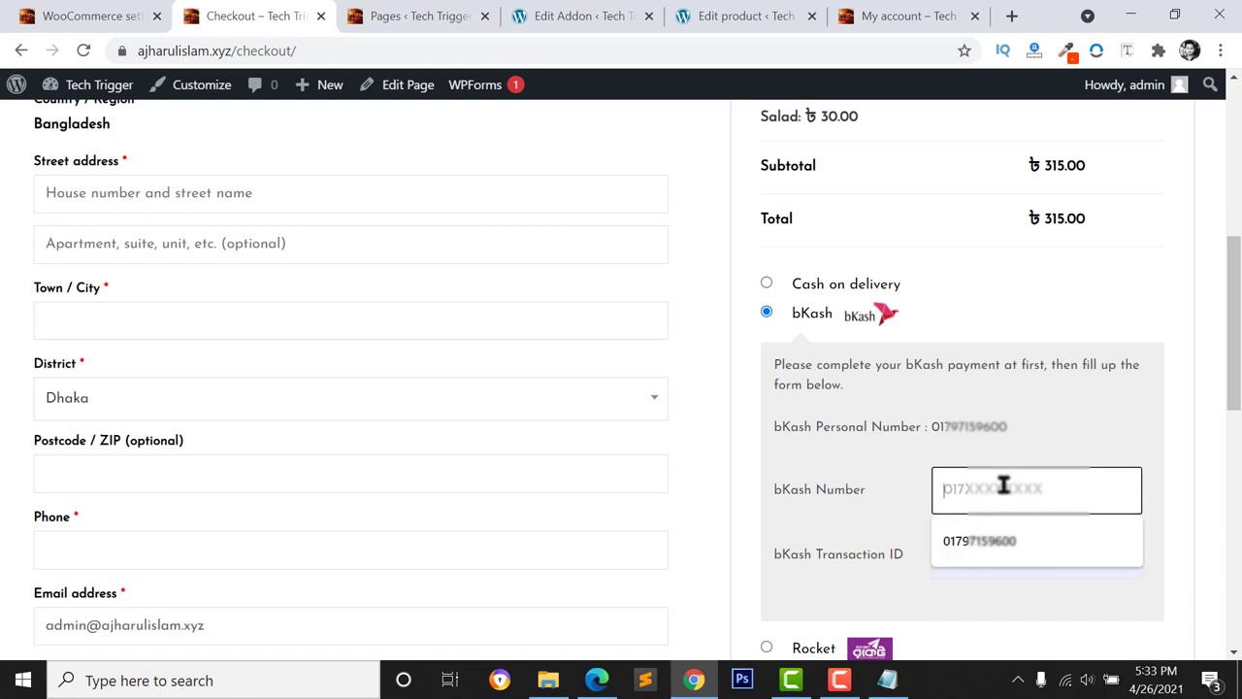
left_click(980, 541)
left_click(895, 474)
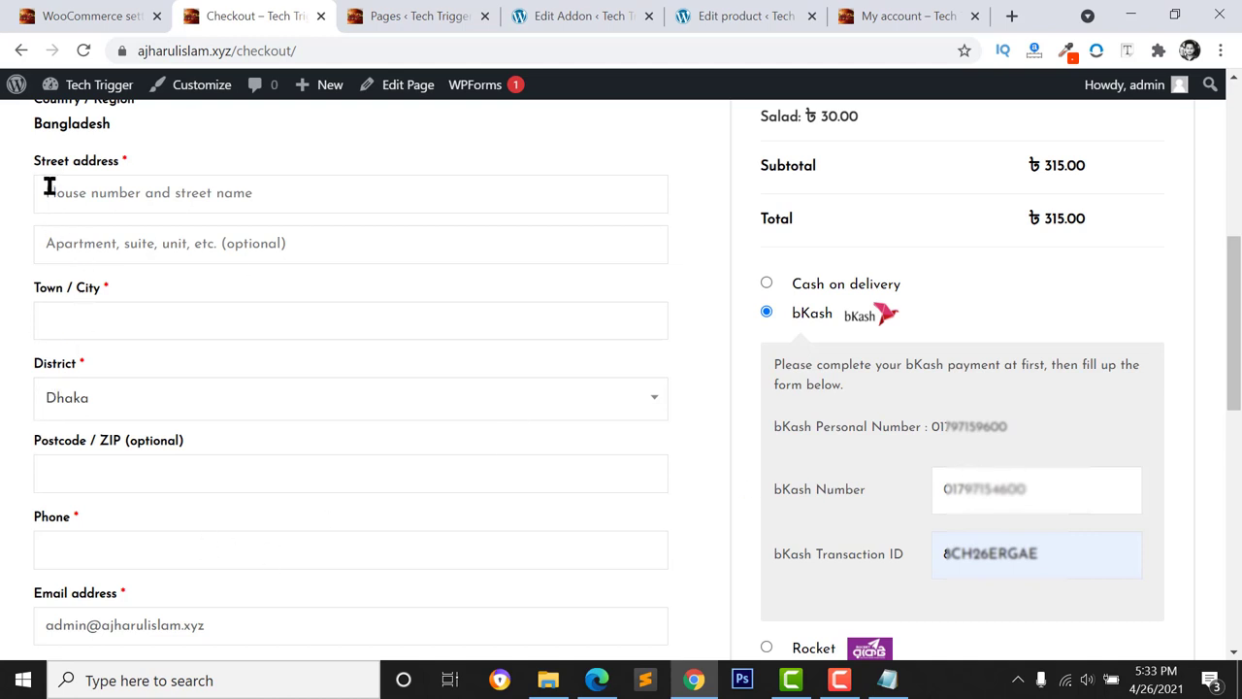
scroll(71, 116, "up", 1)
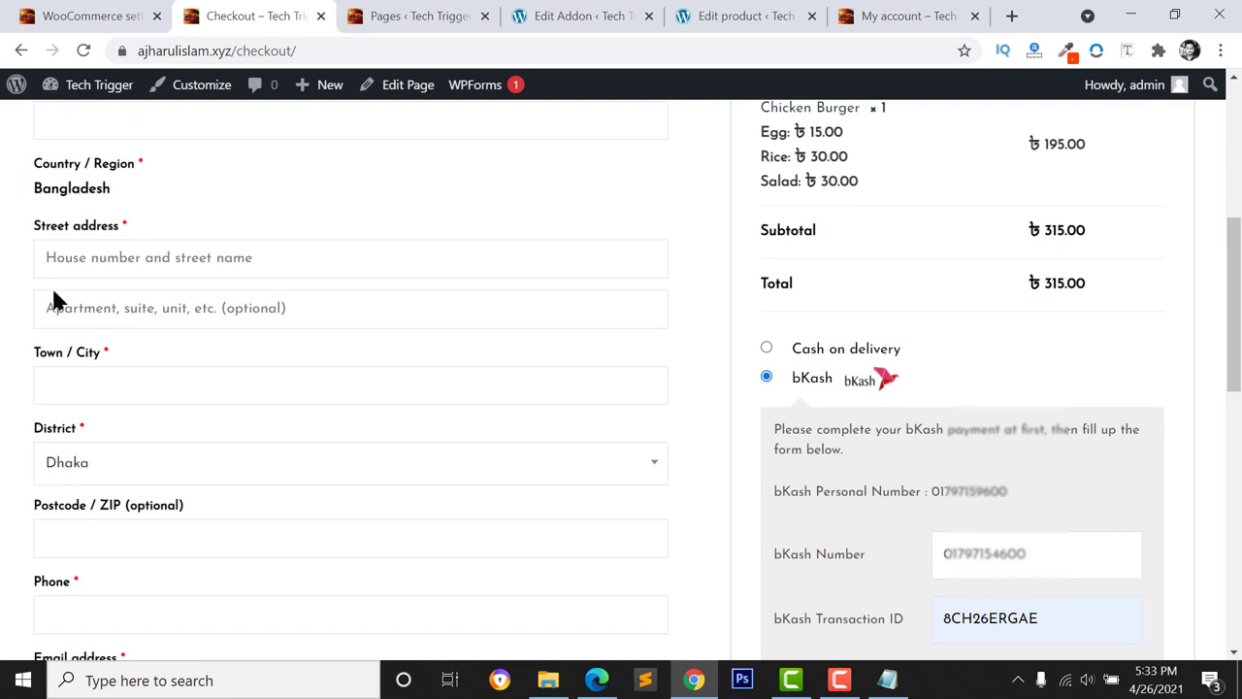
left_click(50, 393)
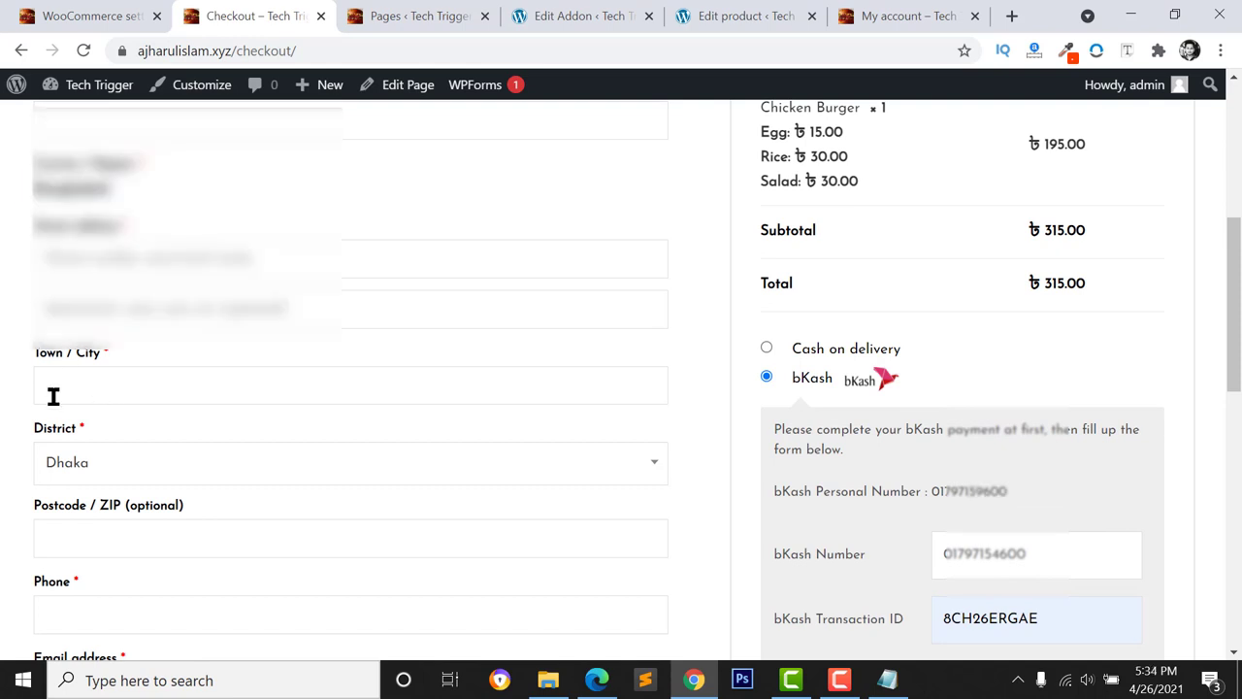
left_click(68, 466)
left_click(68, 466)
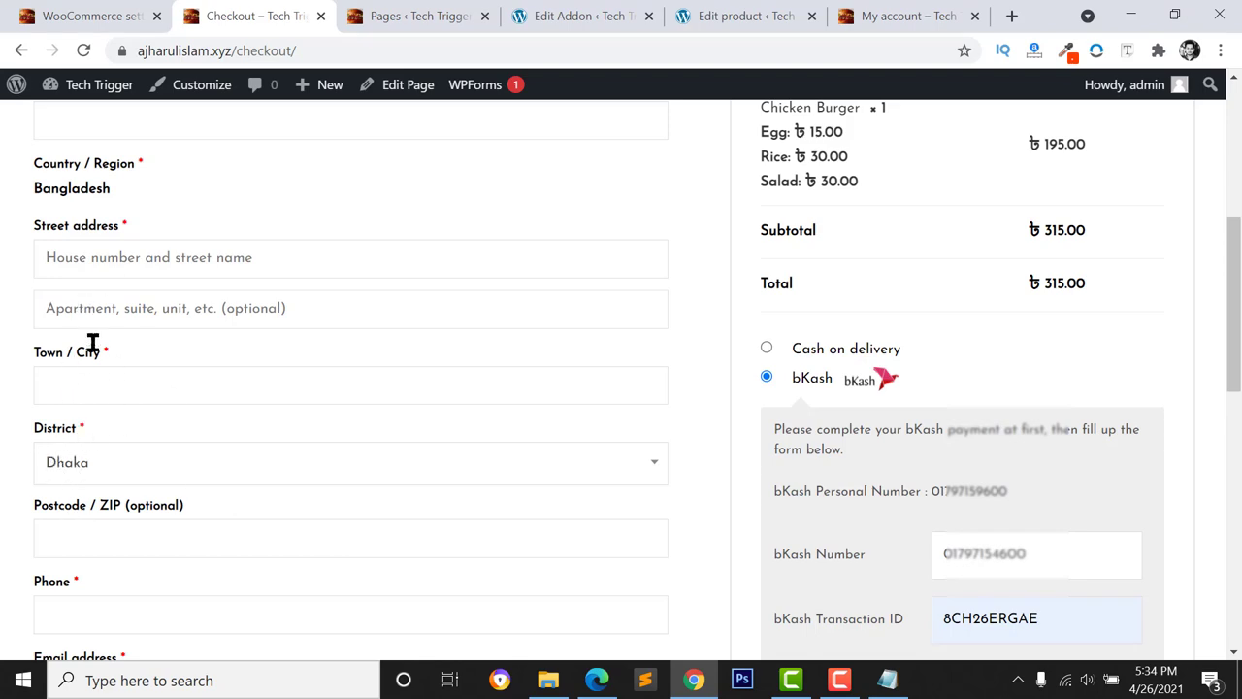
Open the page for adding new plugins in the site's dashboard and search for "Places for WooCommerce"
left_click(60, 15)
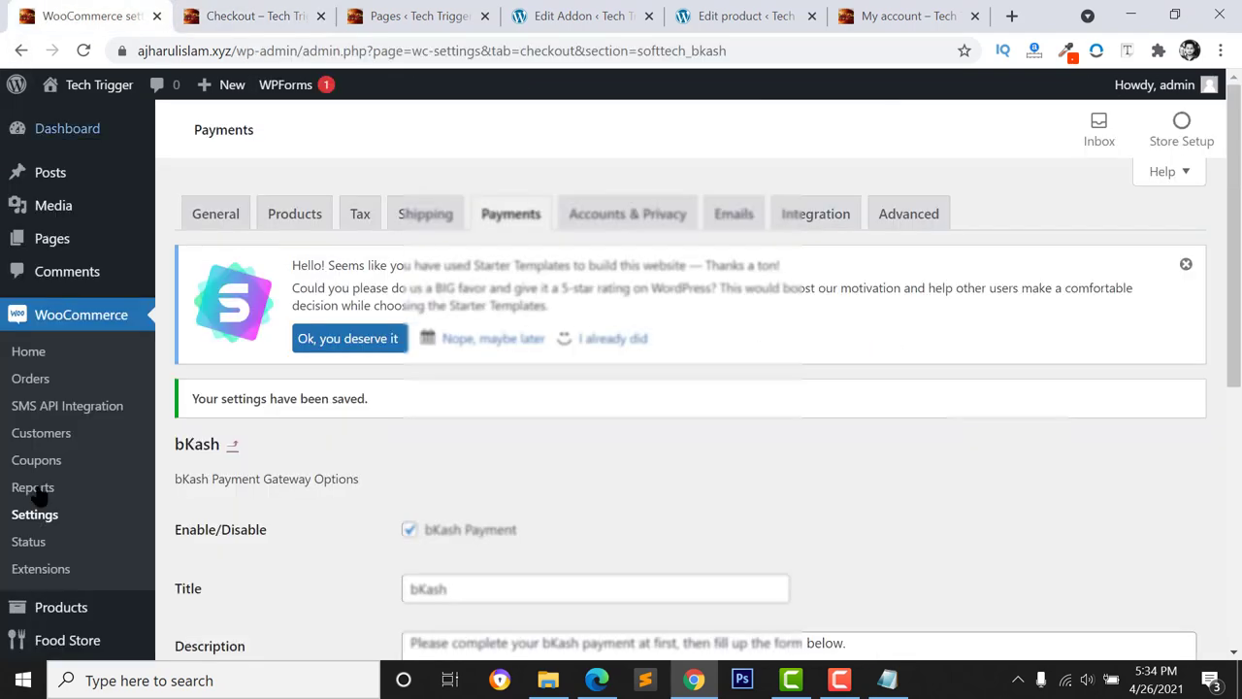
scroll(50, 417, "down", 2)
scroll(48, 417, "down", 3)
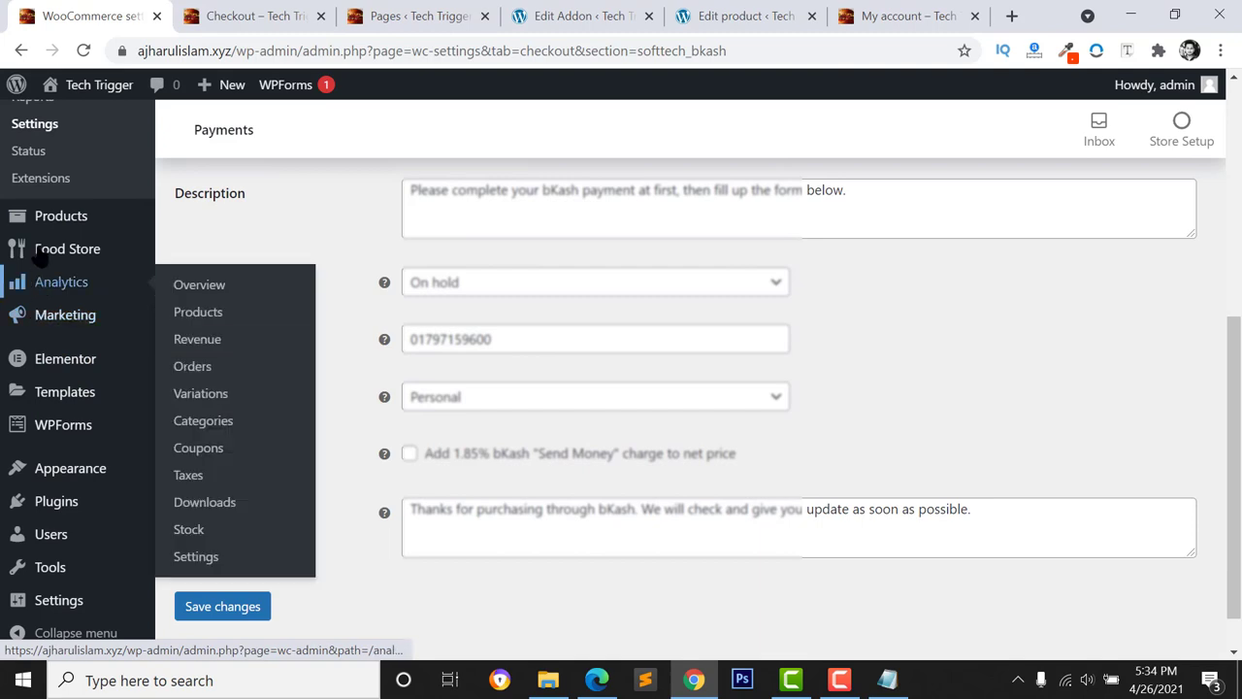
scroll(61, 282, "down", 1)
mouse_move(160, 532)
left_click(205, 536)
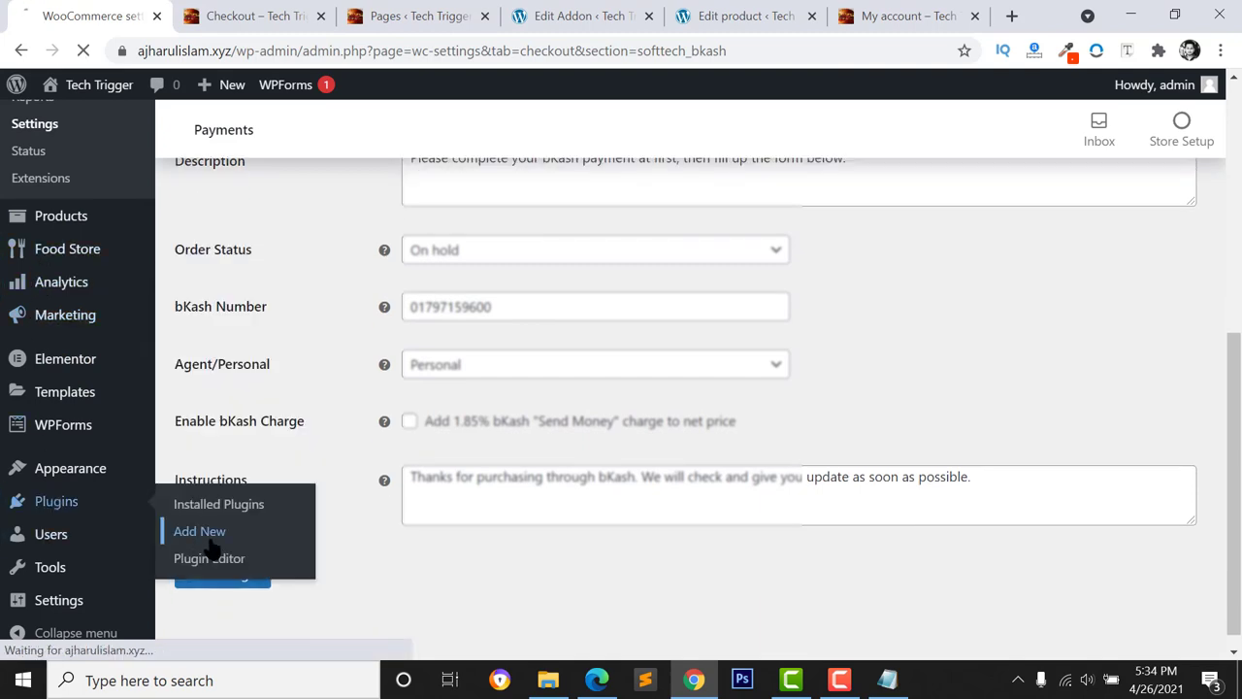
left_click(987, 312)
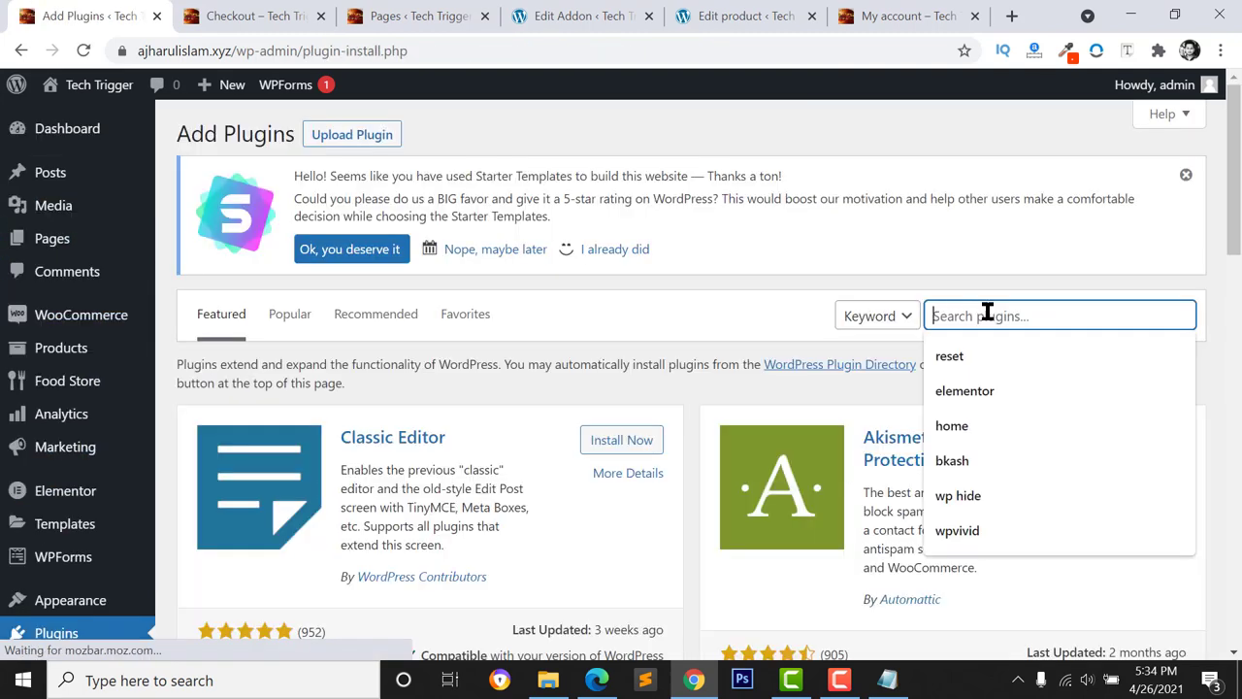
type("d")
key("BackSpace")
type("Places for WooCommerce")
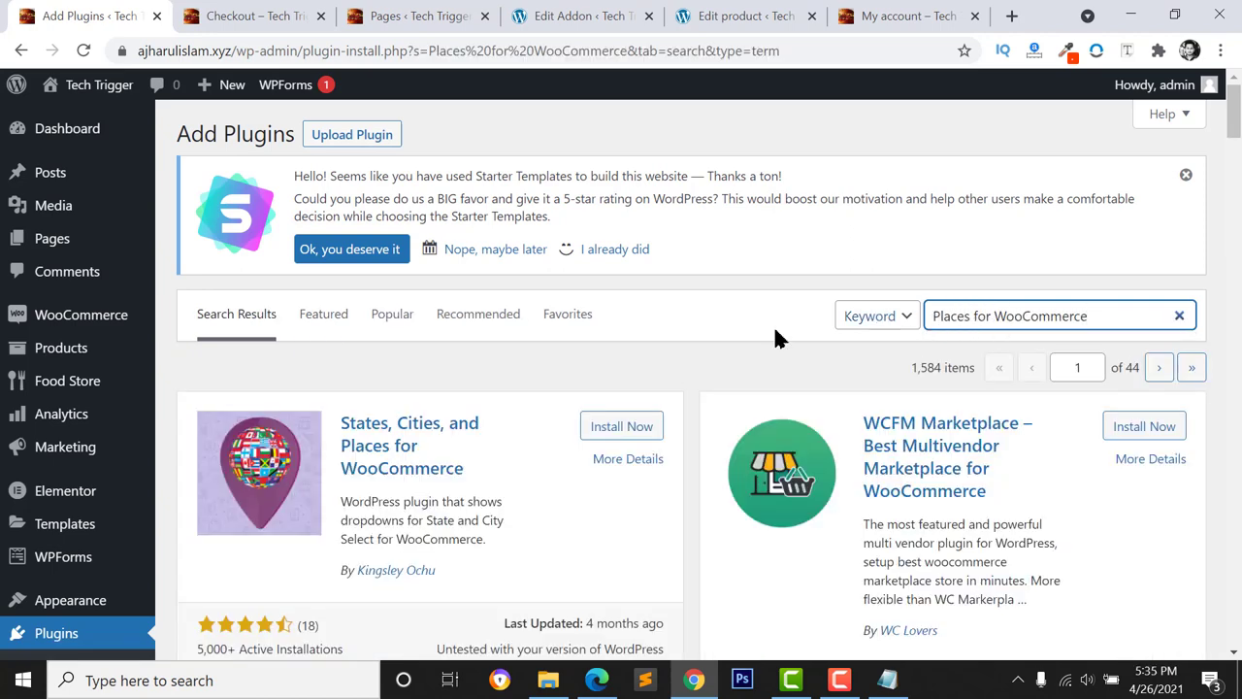
Install and activate the States, Cities, and Places for WooCommerce plugin
scroll(399, 466, "down", 1)
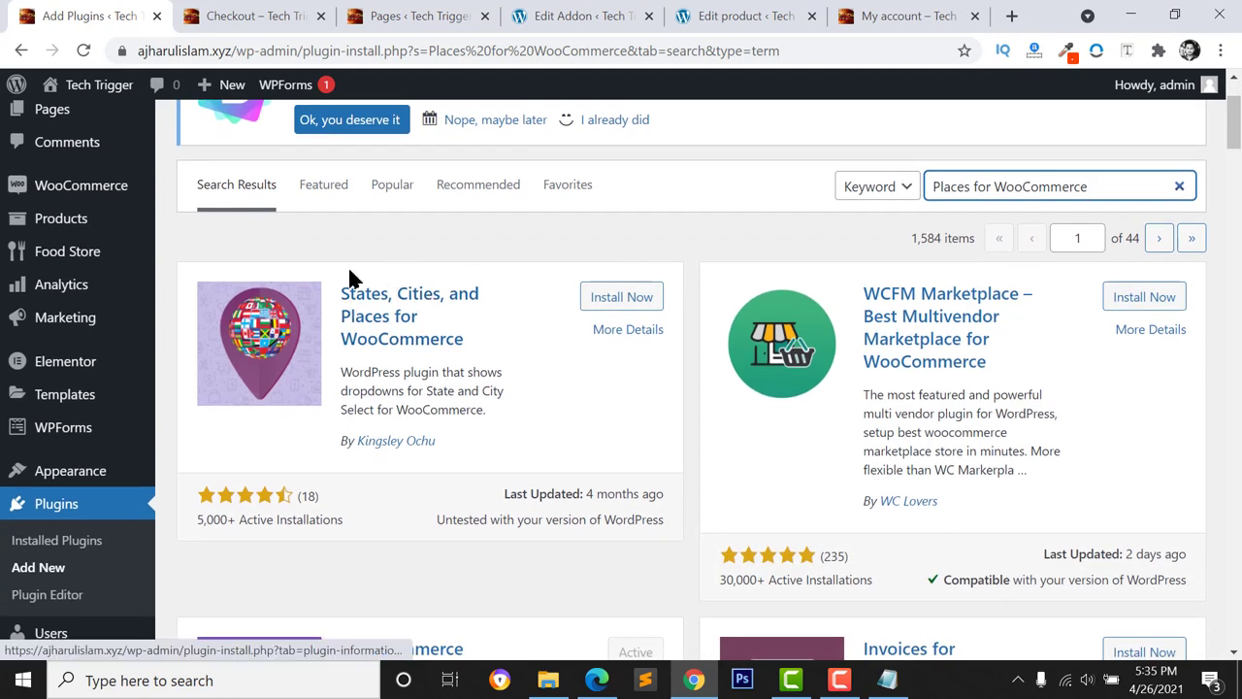
left_click(618, 304)
left_click(618, 304)
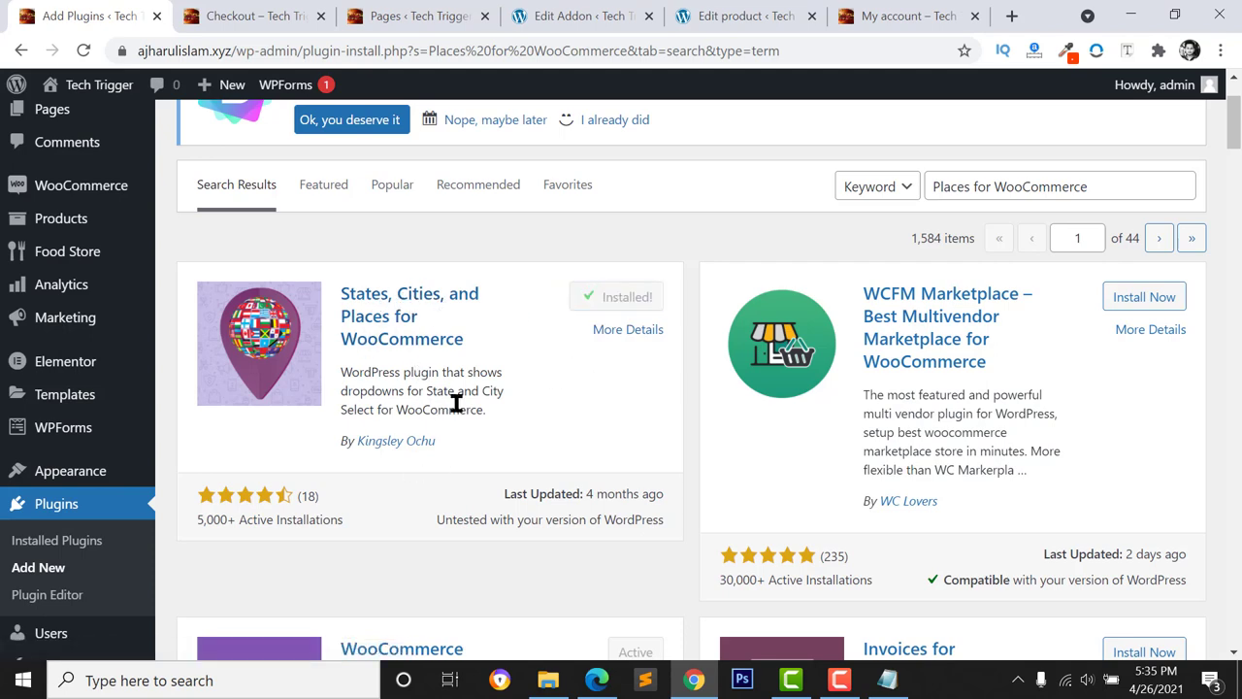
left_click(626, 297)
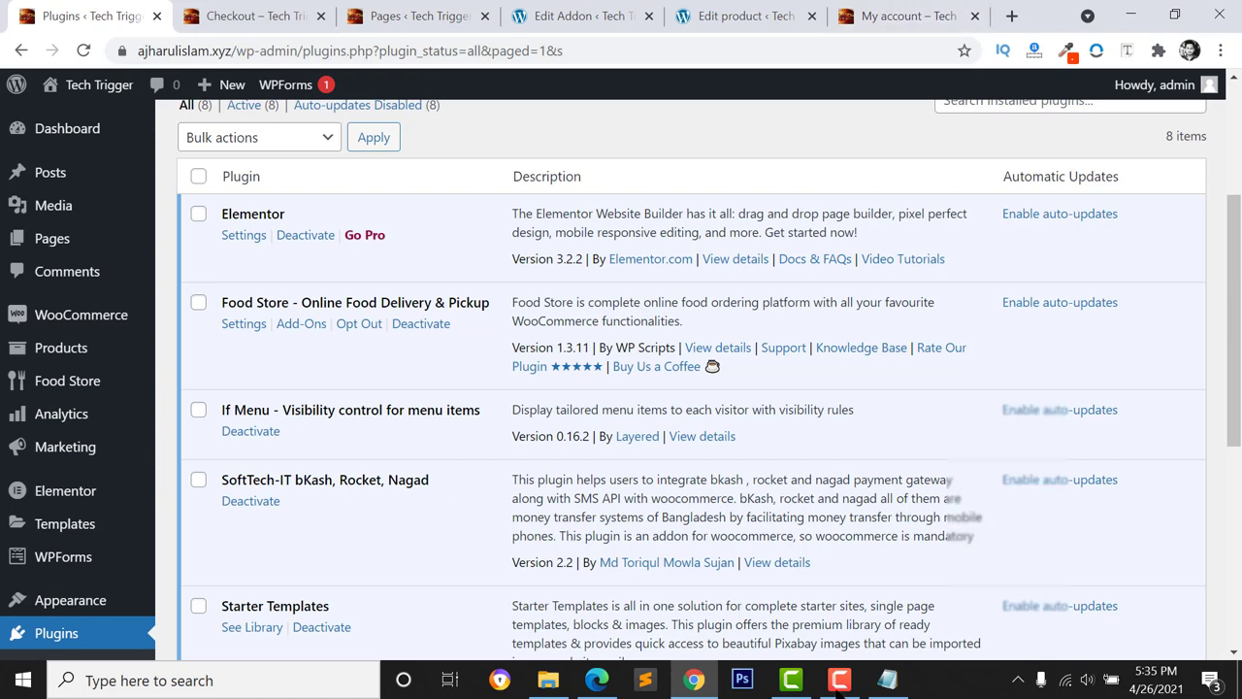
Reload the checkout page and check the options offered for City and District in the billing address
left_click(247, 11)
left_click(82, 54)
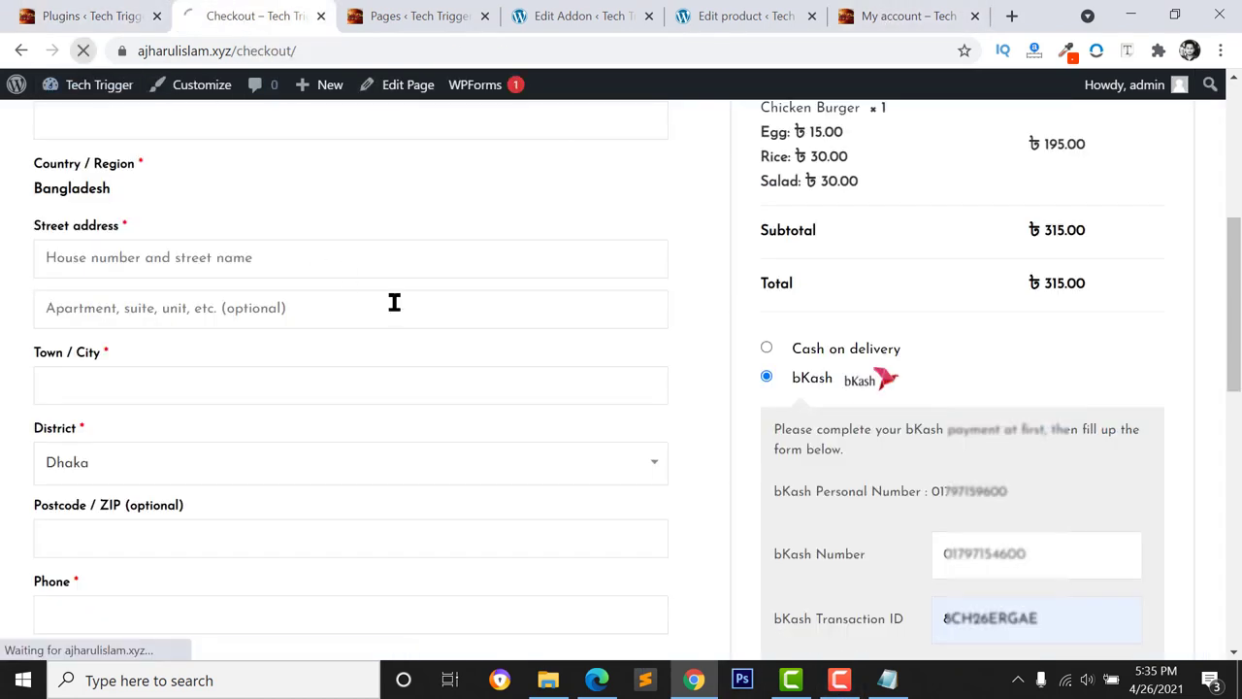
left_click(109, 468)
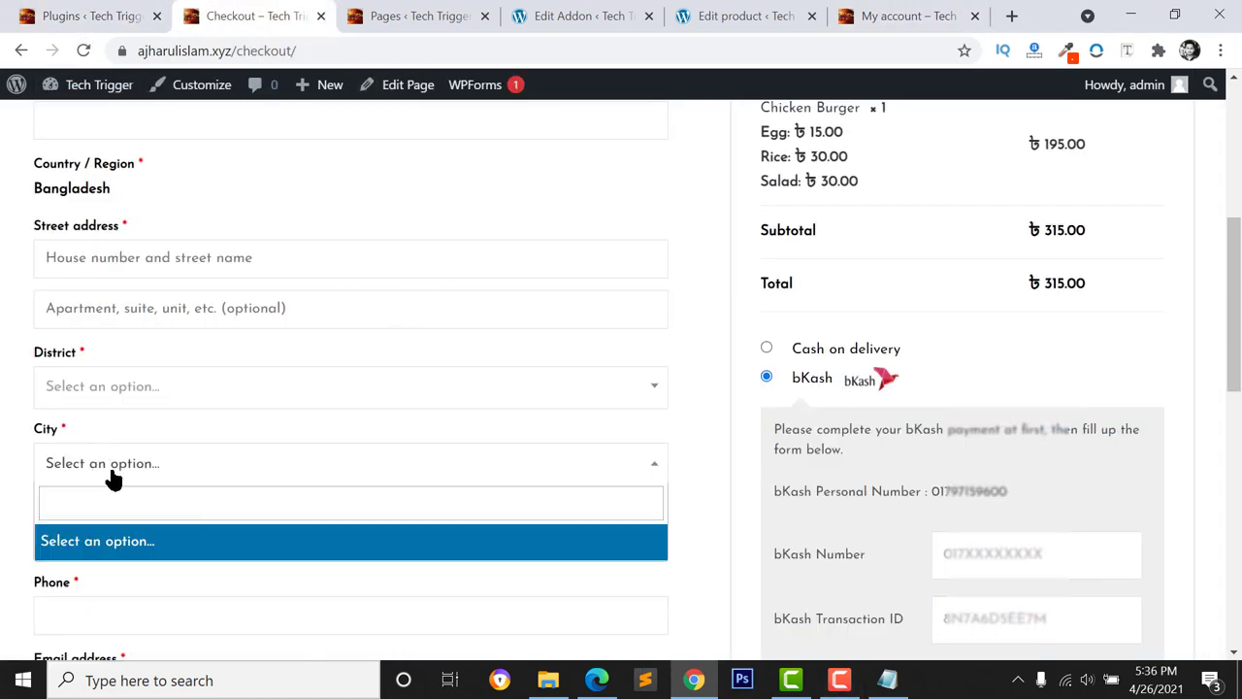
left_click(109, 513)
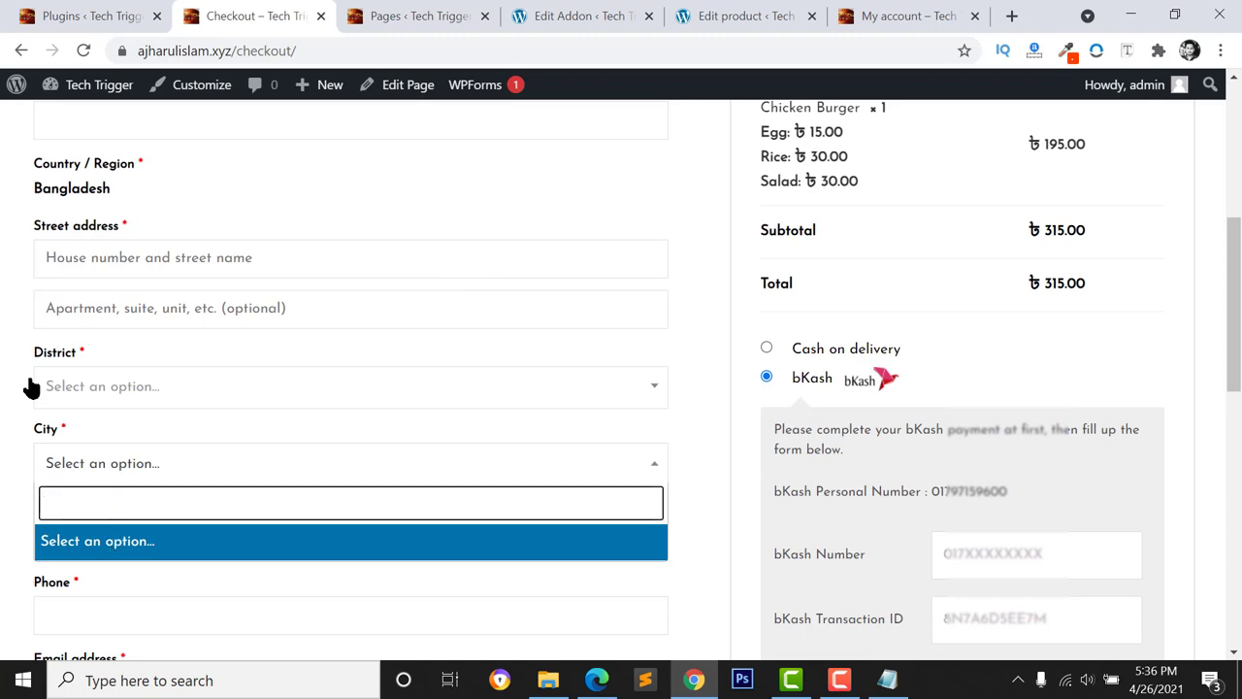
left_click(75, 398)
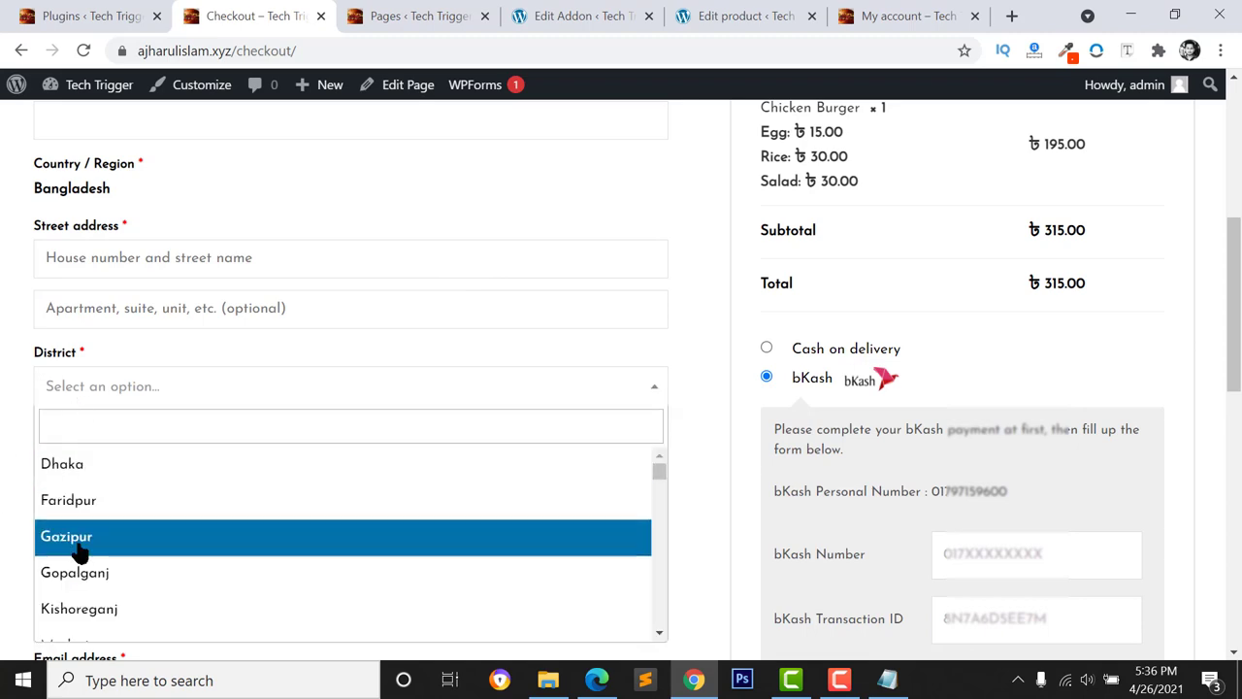
left_click(5, 427)
Set the store's Country / State to Bangladesh — Dhaka in the WooCommerce general settings and save the changes
left_click(92, 16)
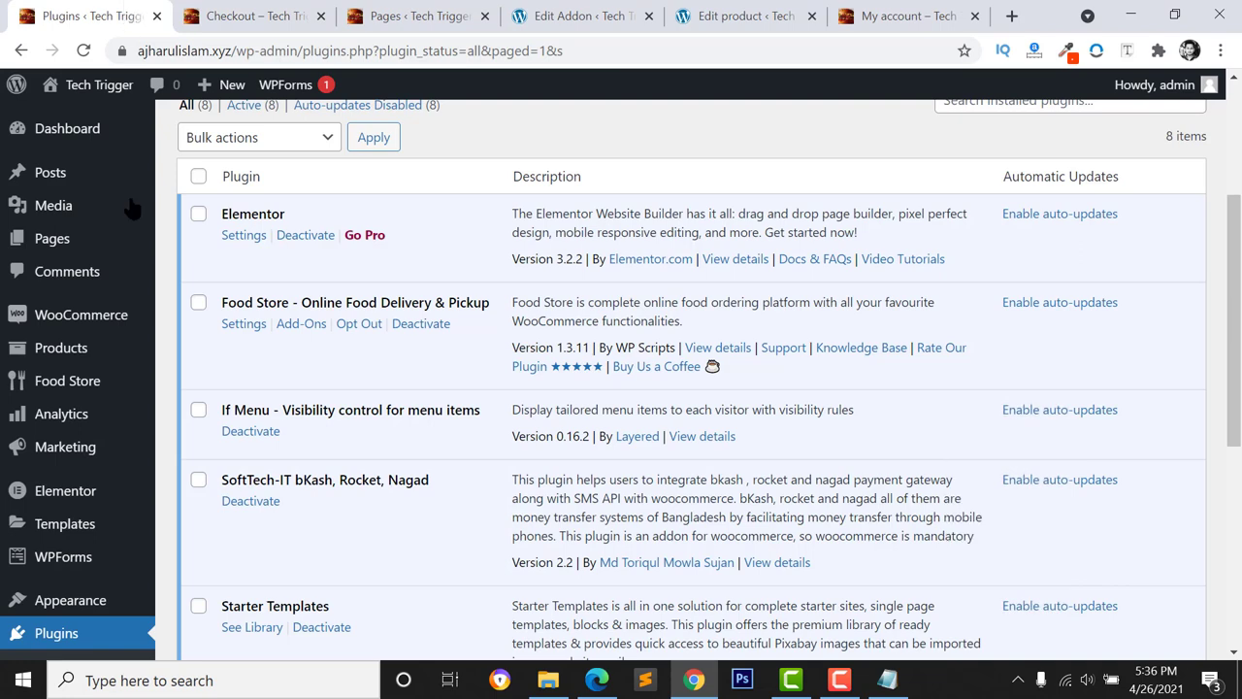
mouse_move(88, 320)
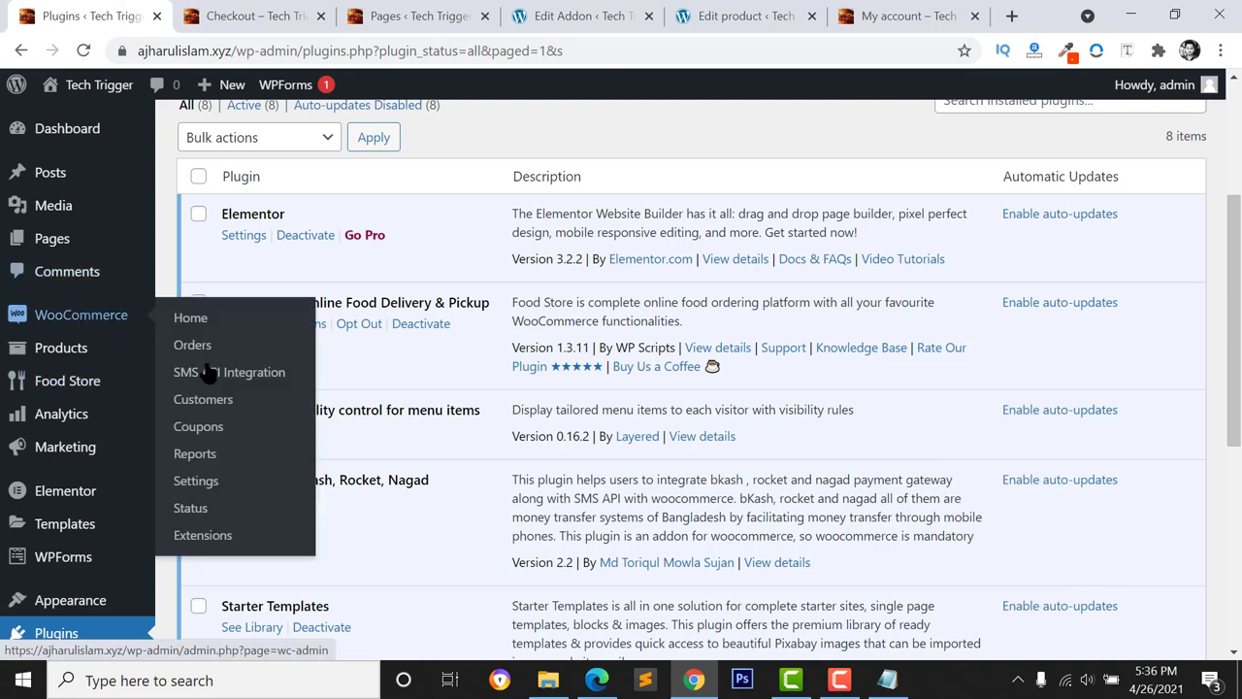
left_click(197, 490)
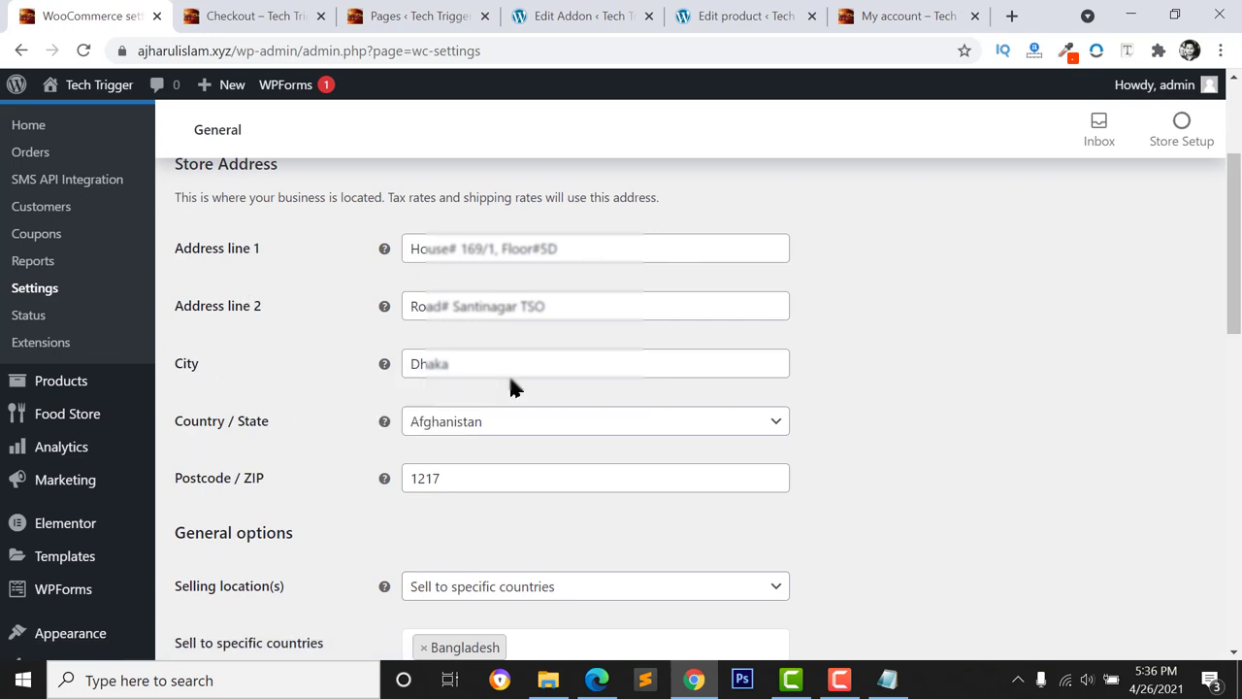
left_click(464, 437)
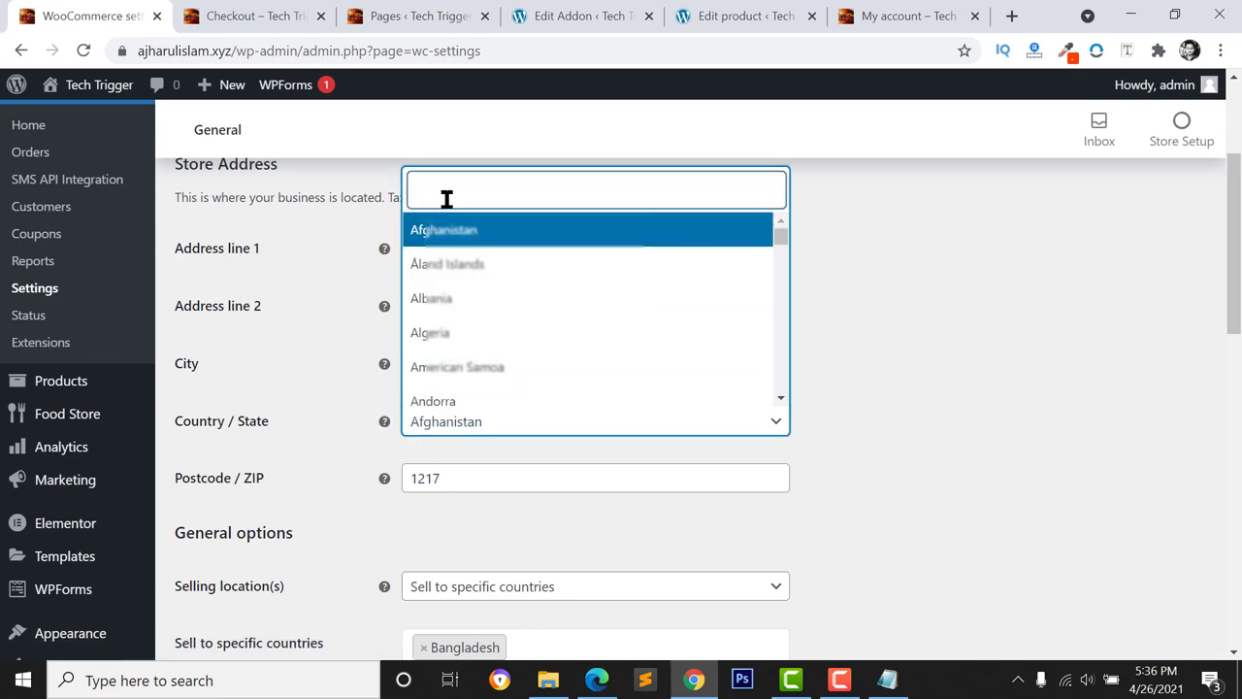
type("dhak")
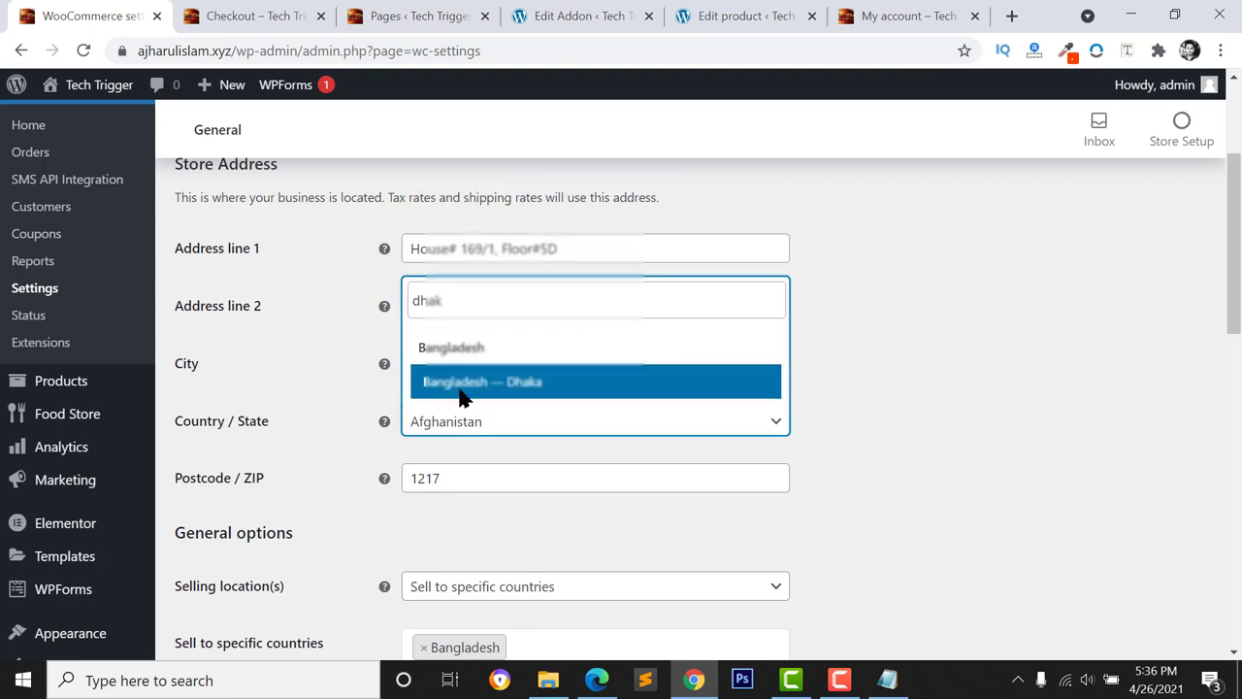
left_click(515, 384)
left_click(951, 405)
scroll(951, 404, "down", 2)
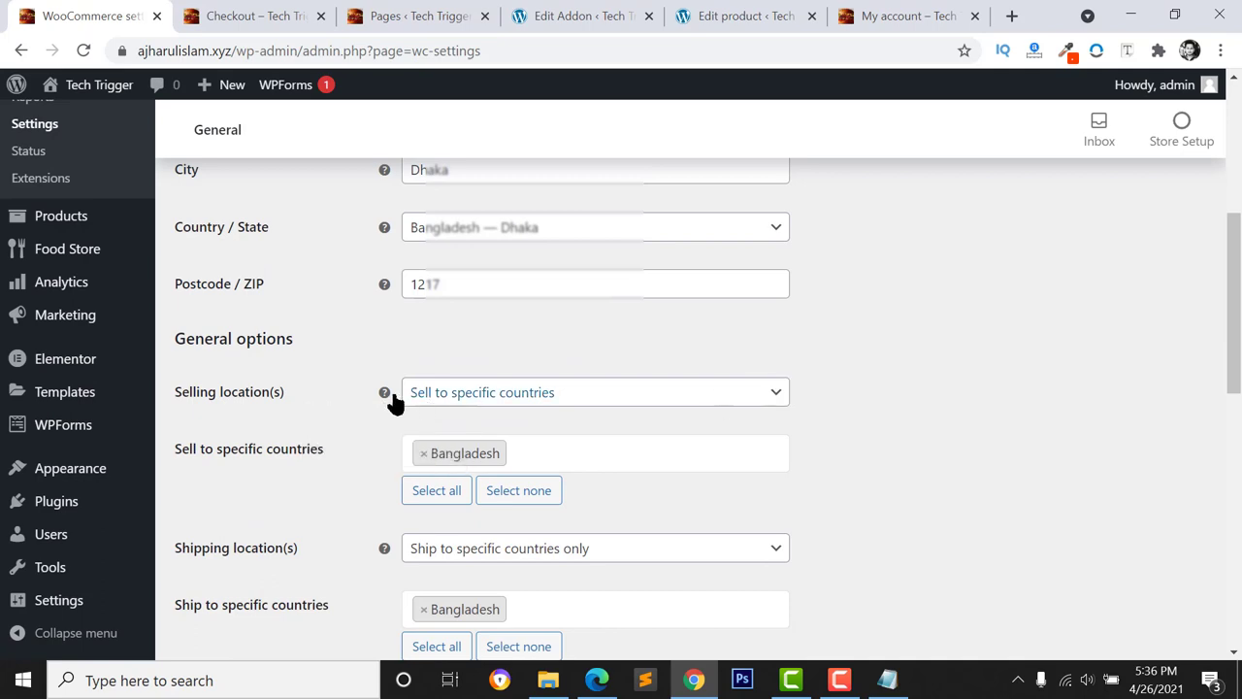
scroll(478, 497, "down", 7)
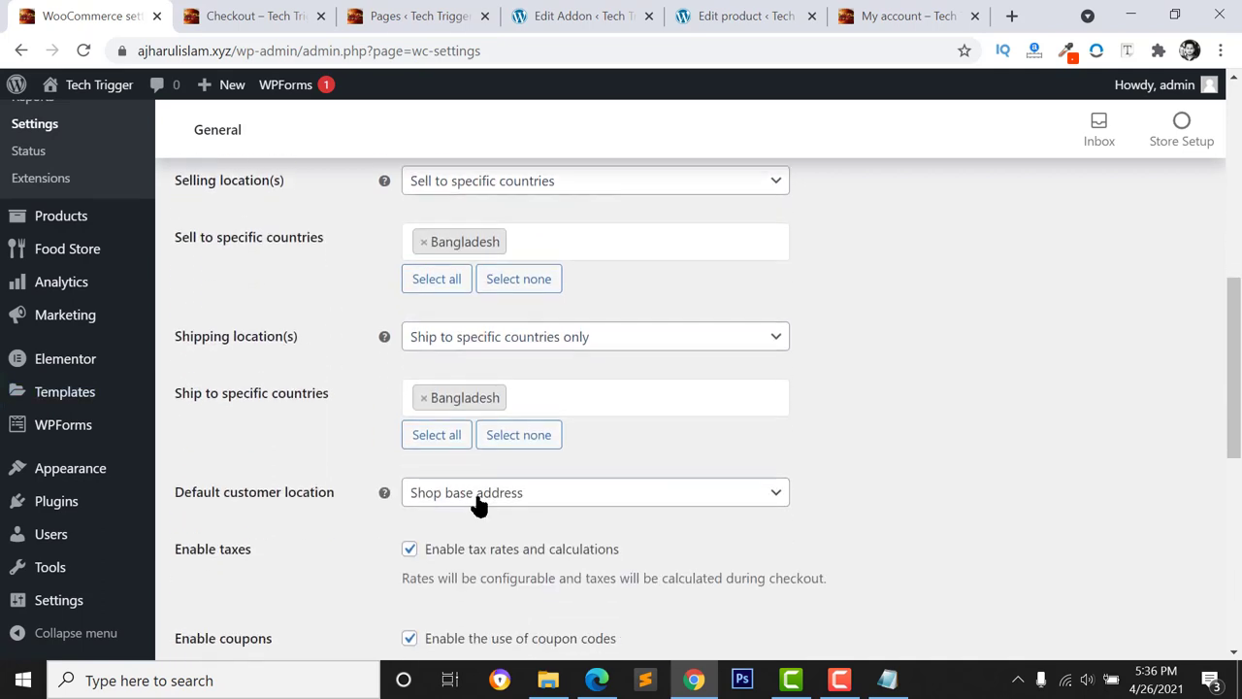
scroll(464, 529, "down", 2)
left_click(255, 555)
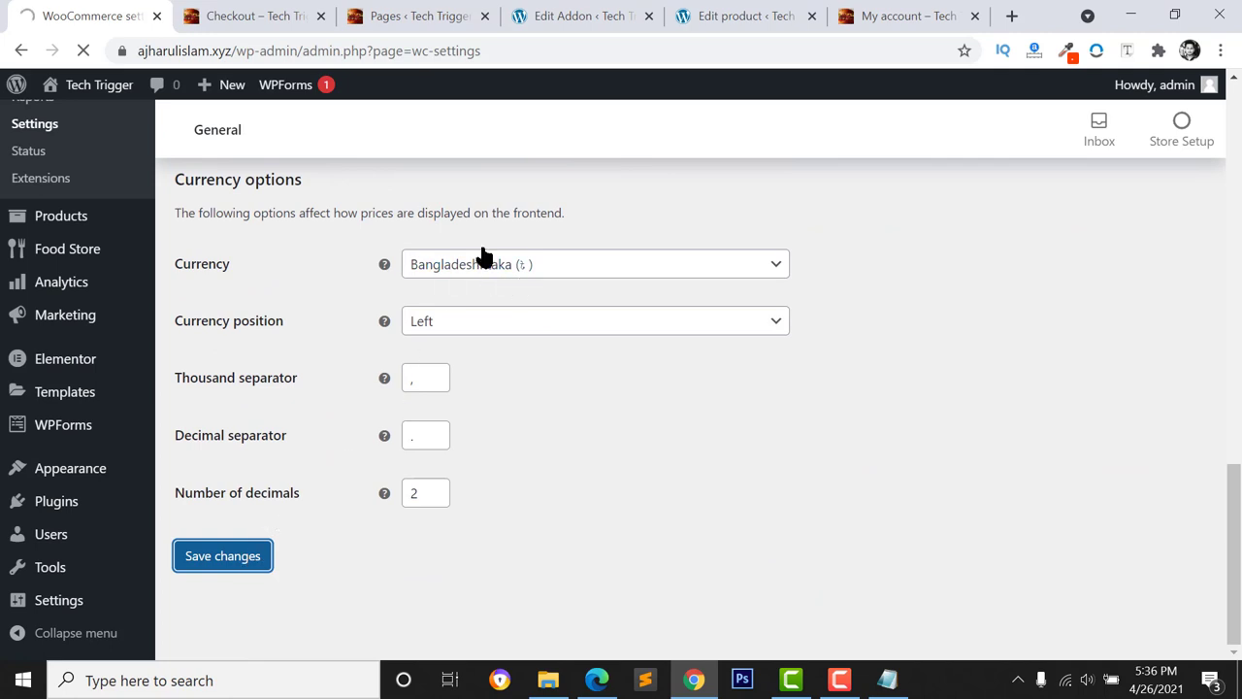
Reload the checkout page, browse the cities offered for the Dhaka district and choose Abdullah Bag as the city
left_click(251, 20)
left_click(84, 51)
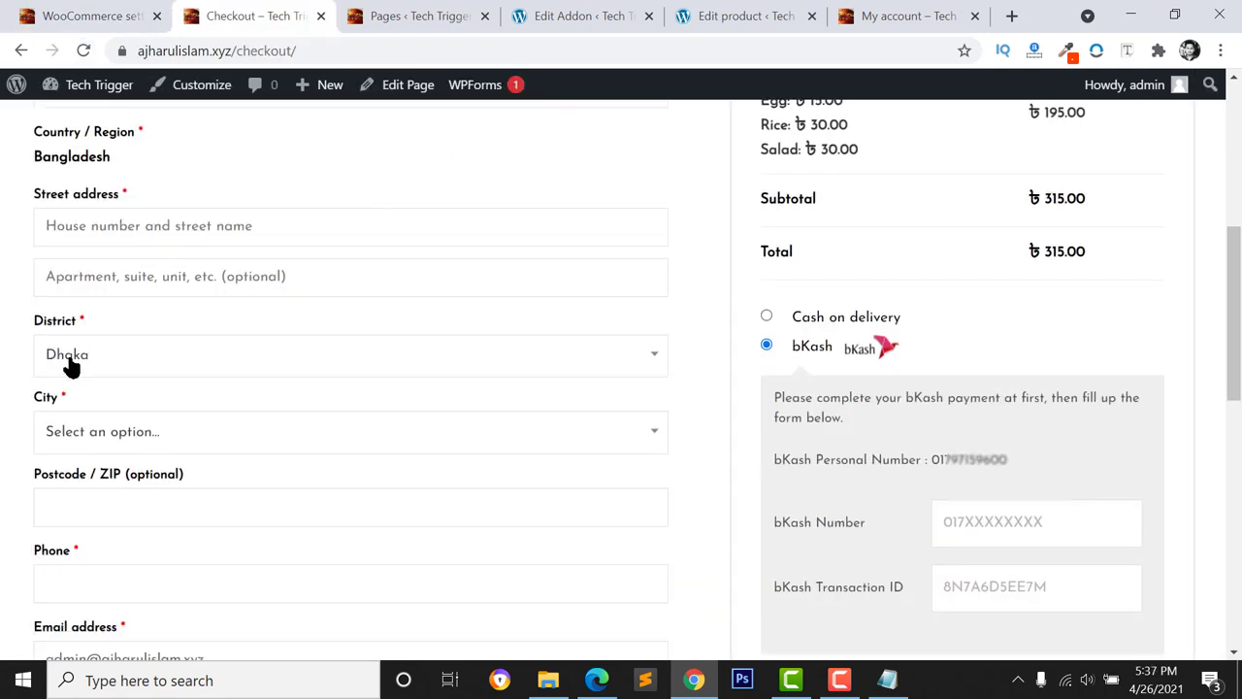
left_click(70, 359)
left_click(70, 439)
left_click(70, 441)
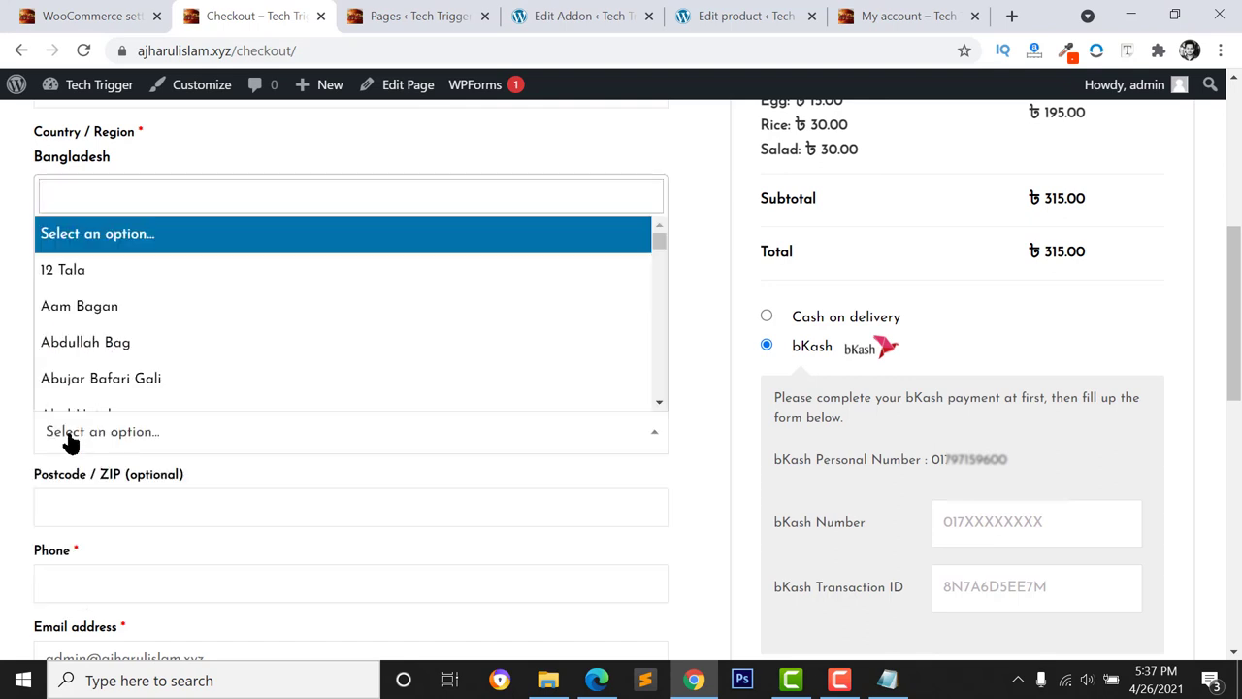
scroll(100, 343, "down", 10)
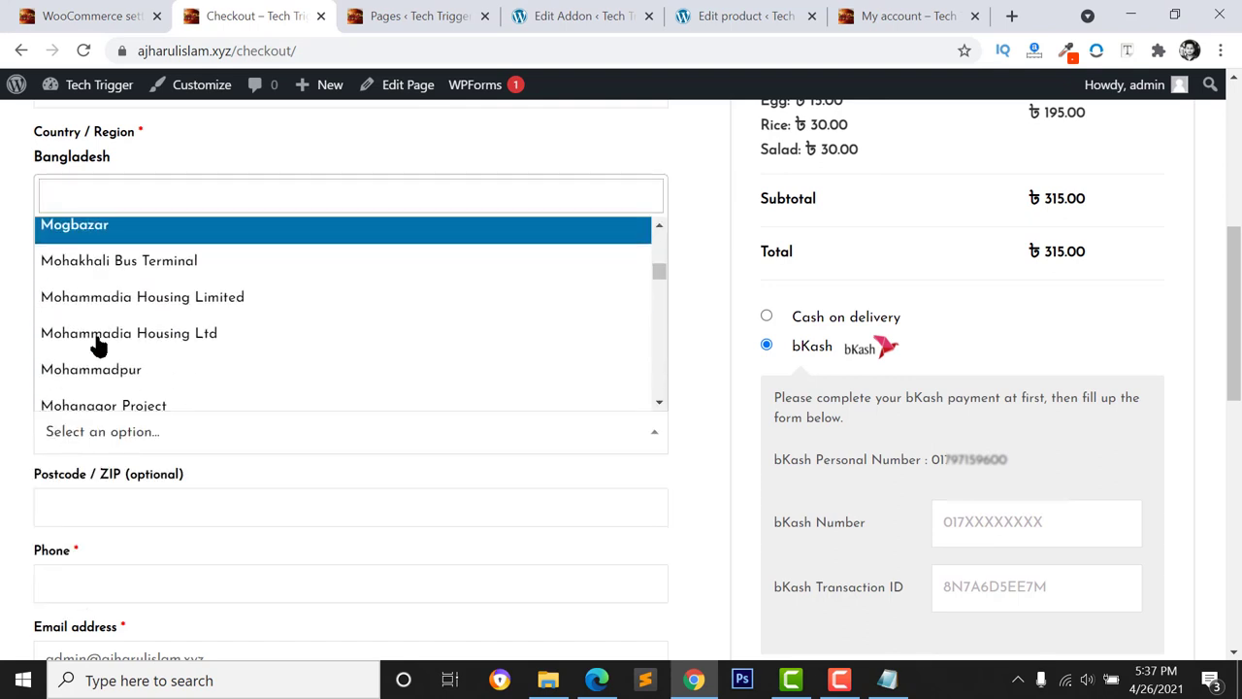
scroll(126, 359, "down", 5)
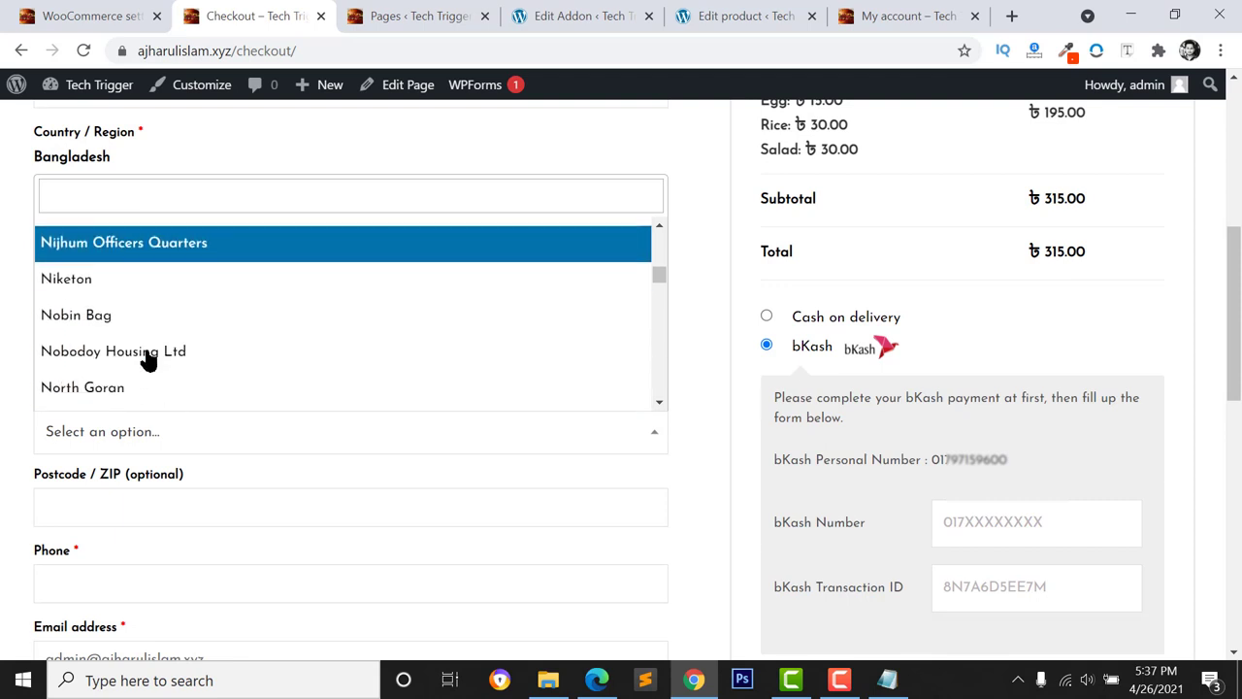
scroll(112, 357, "down", 10)
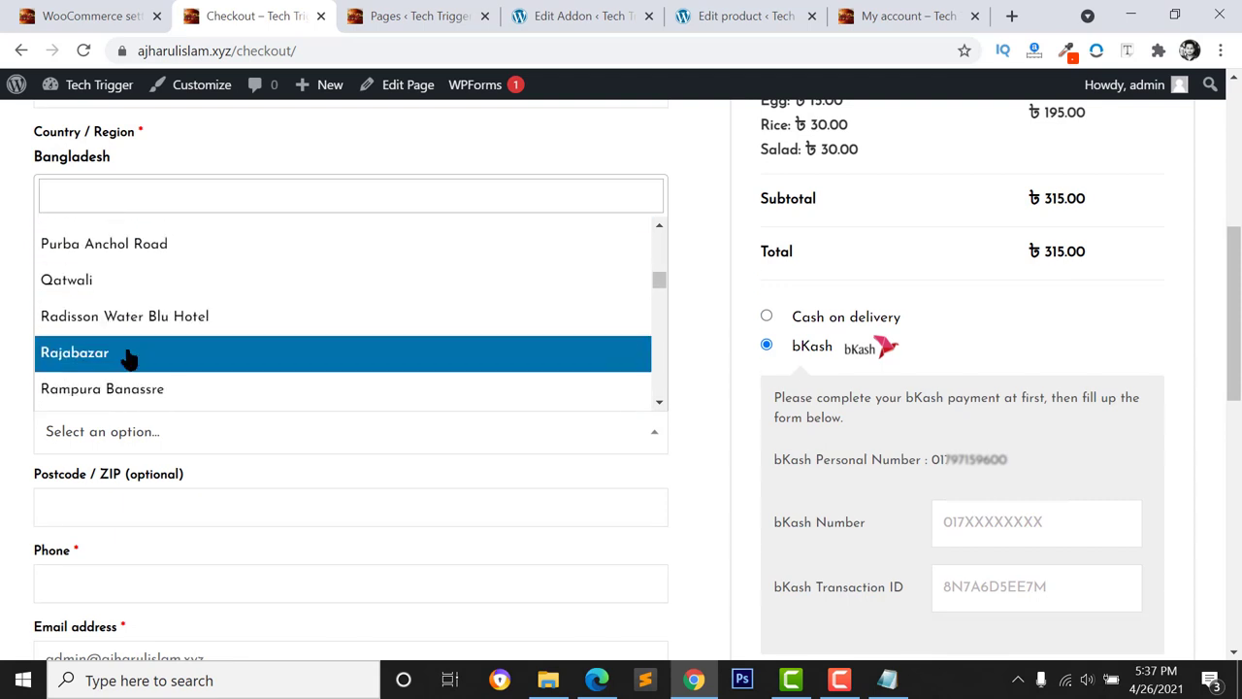
scroll(92, 374, "down", 3)
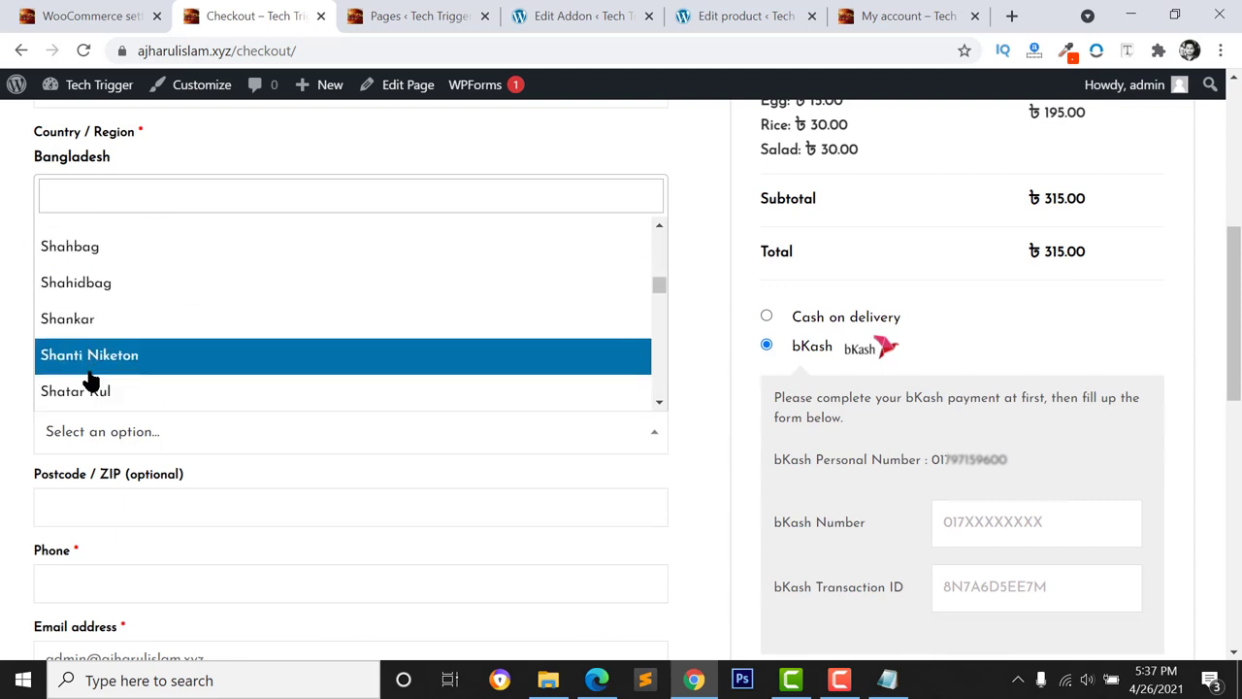
left_click(6, 388)
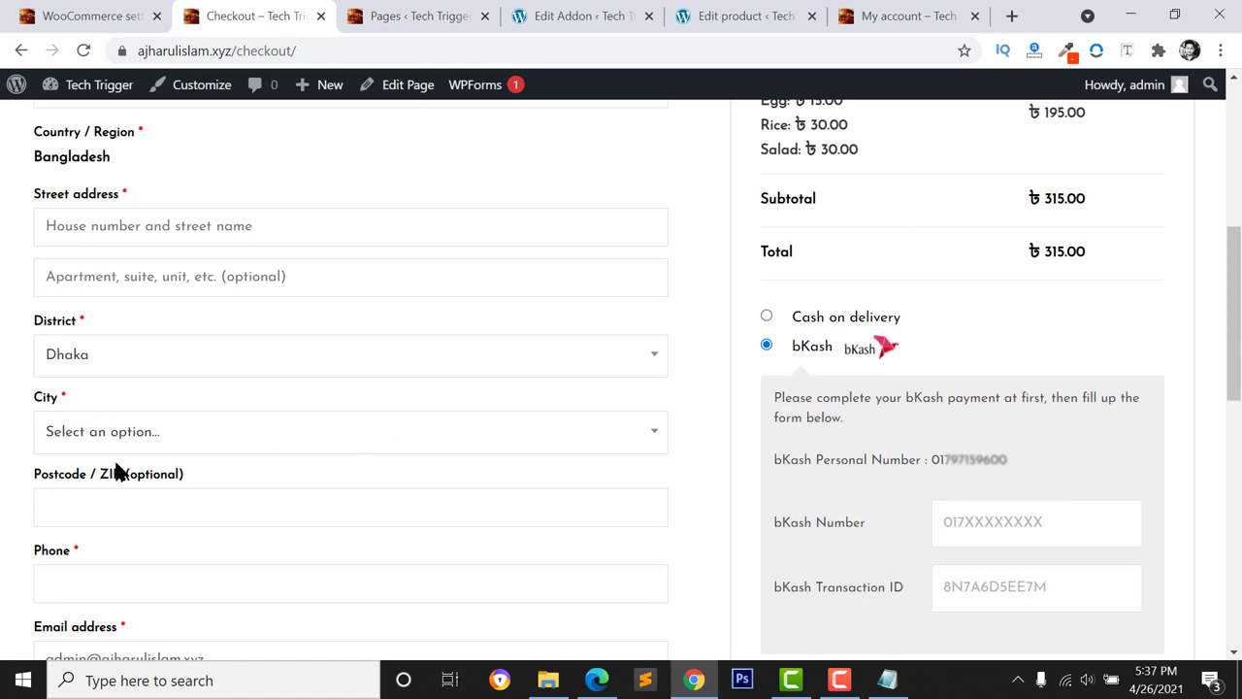
left_click(149, 445)
left_click(93, 353)
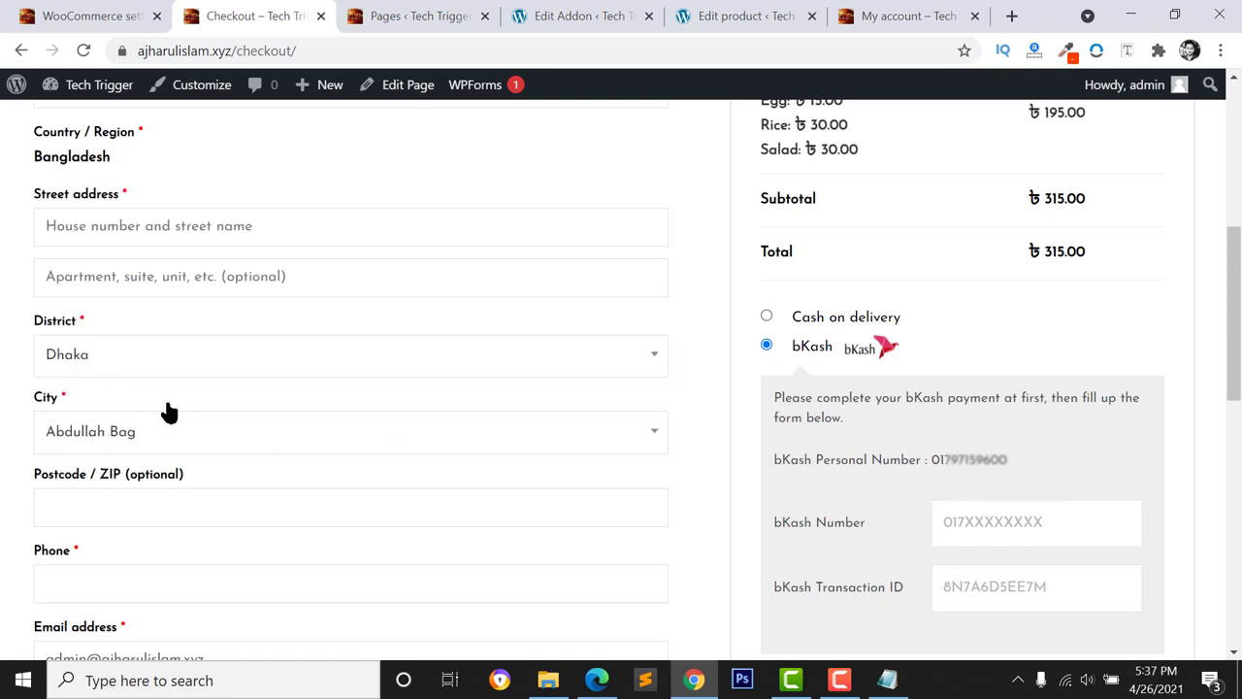
Look through the districts offered at checkout and keep Dhaka as the district
left_click(110, 373)
scroll(97, 573, "down", 3)
scroll(97, 580, "down", 4)
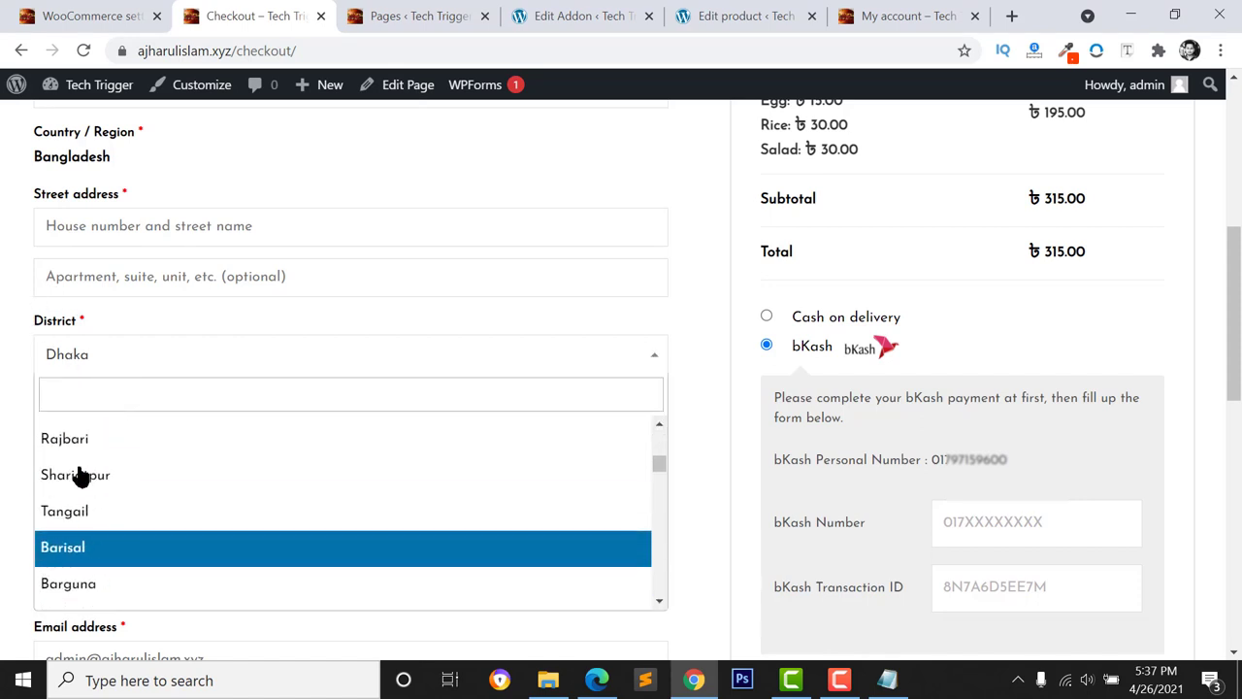
scroll(87, 548, "up", 5)
scroll(85, 534, "down", 3)
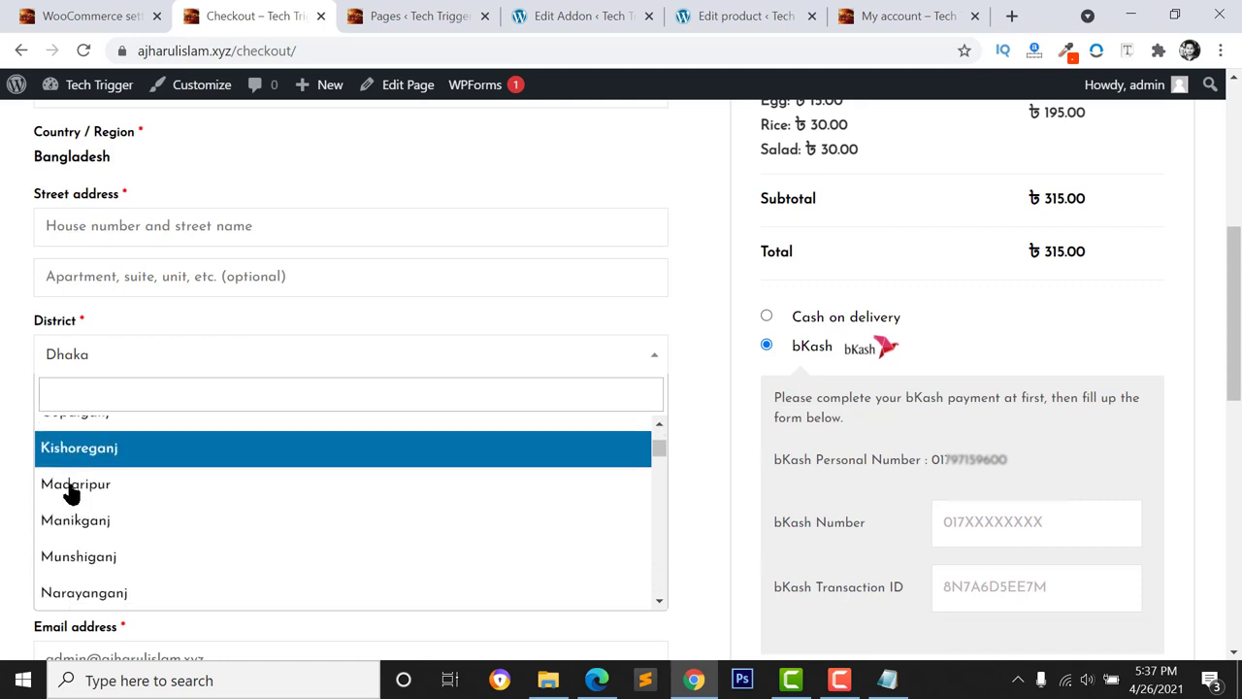
scroll(88, 544, "down", 6)
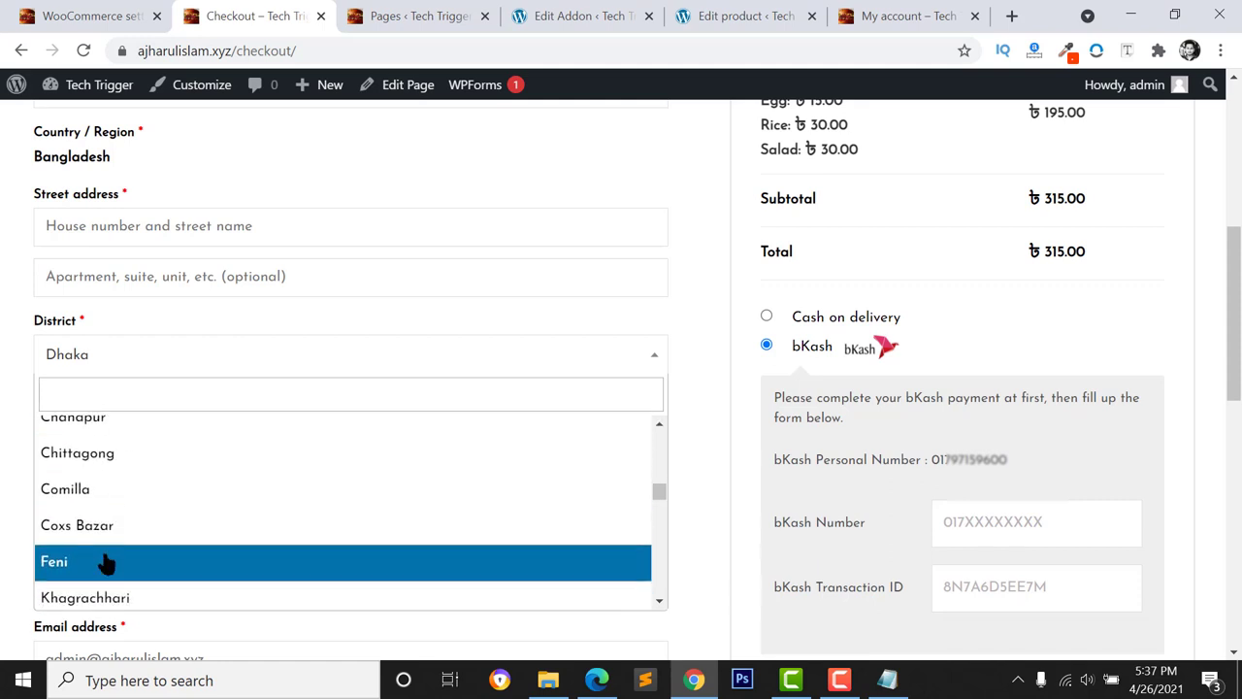
scroll(87, 519, "down", 1)
scroll(78, 494, "up", 5)
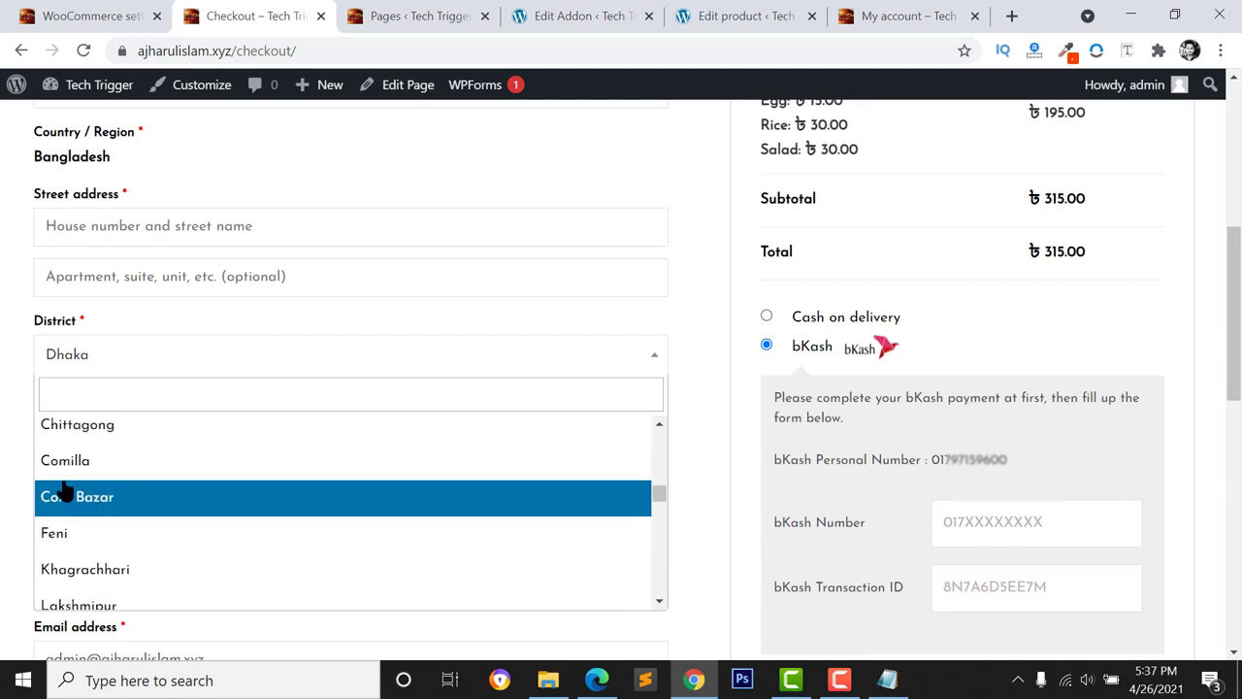
scroll(78, 456, "up", 10)
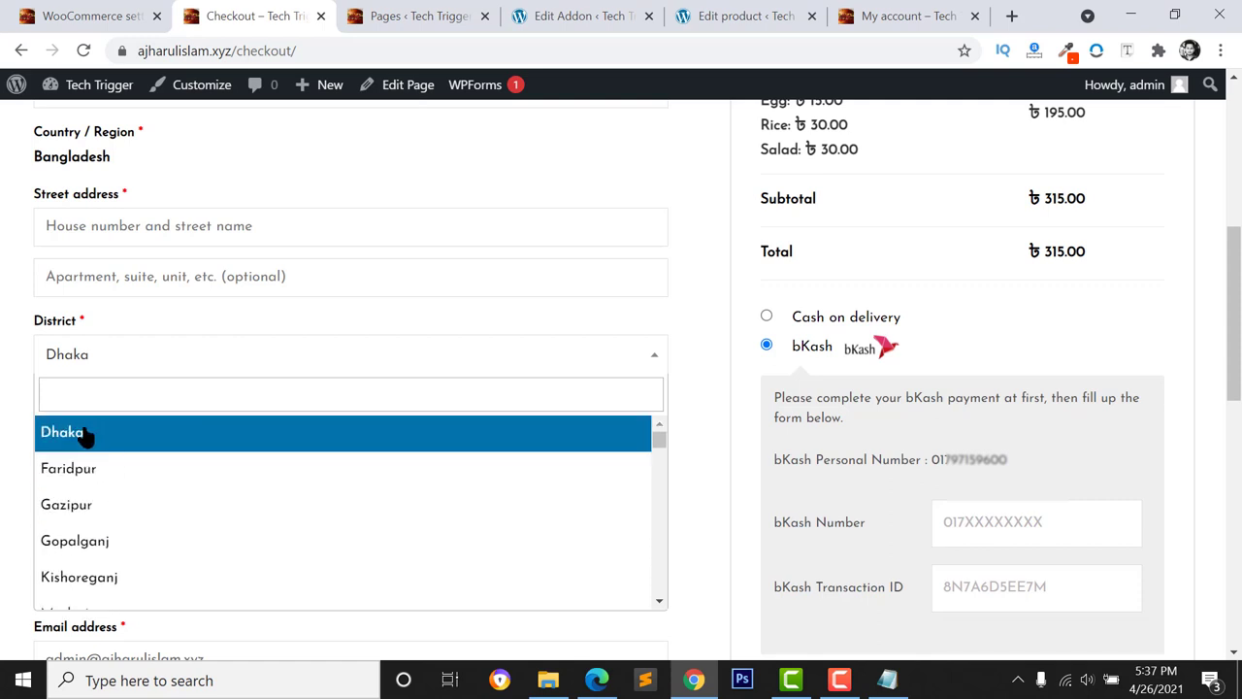
left_click(85, 435)
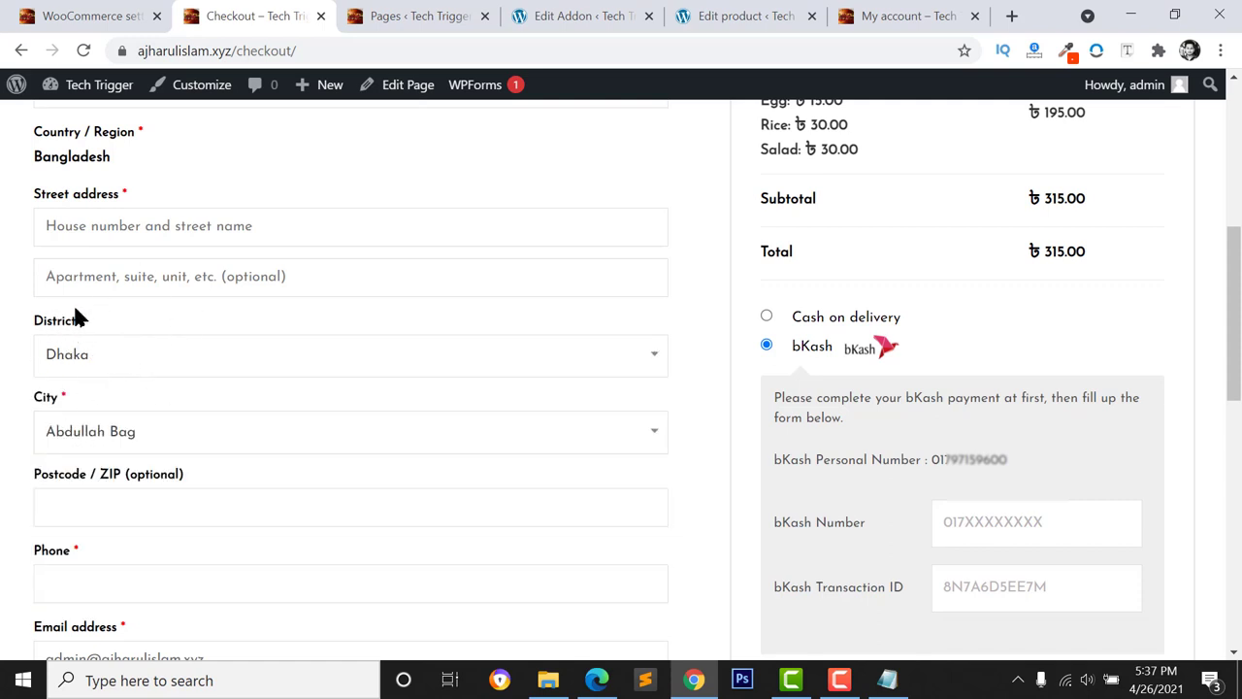
Choose Aftab Nagor Block A To G as the city in the checkout billing address
left_click(55, 436)
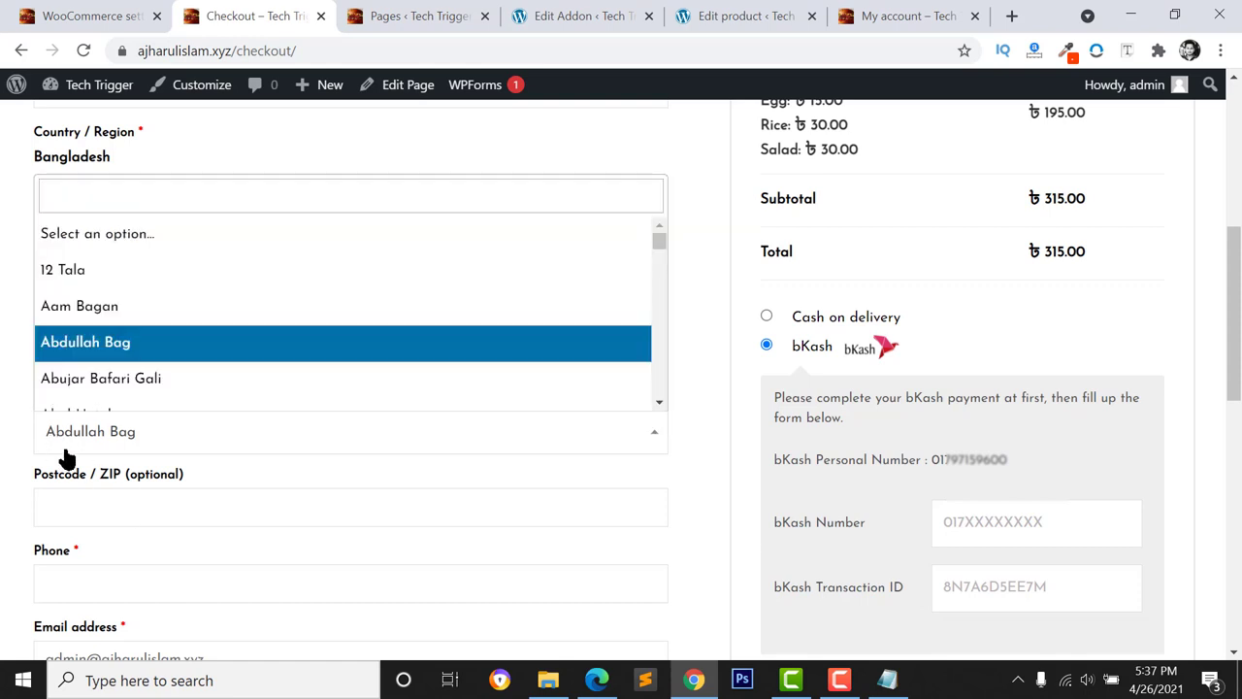
scroll(126, 359, "down", 2)
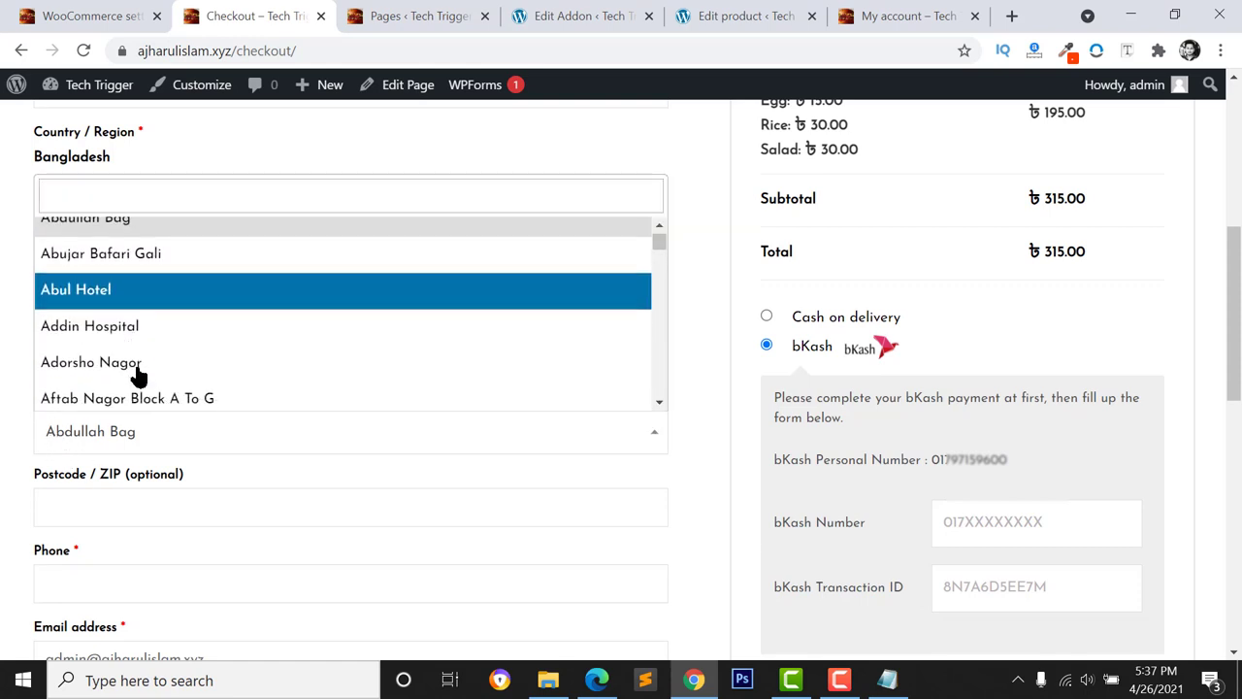
left_click(84, 394)
scroll(191, 471, "up", 1)
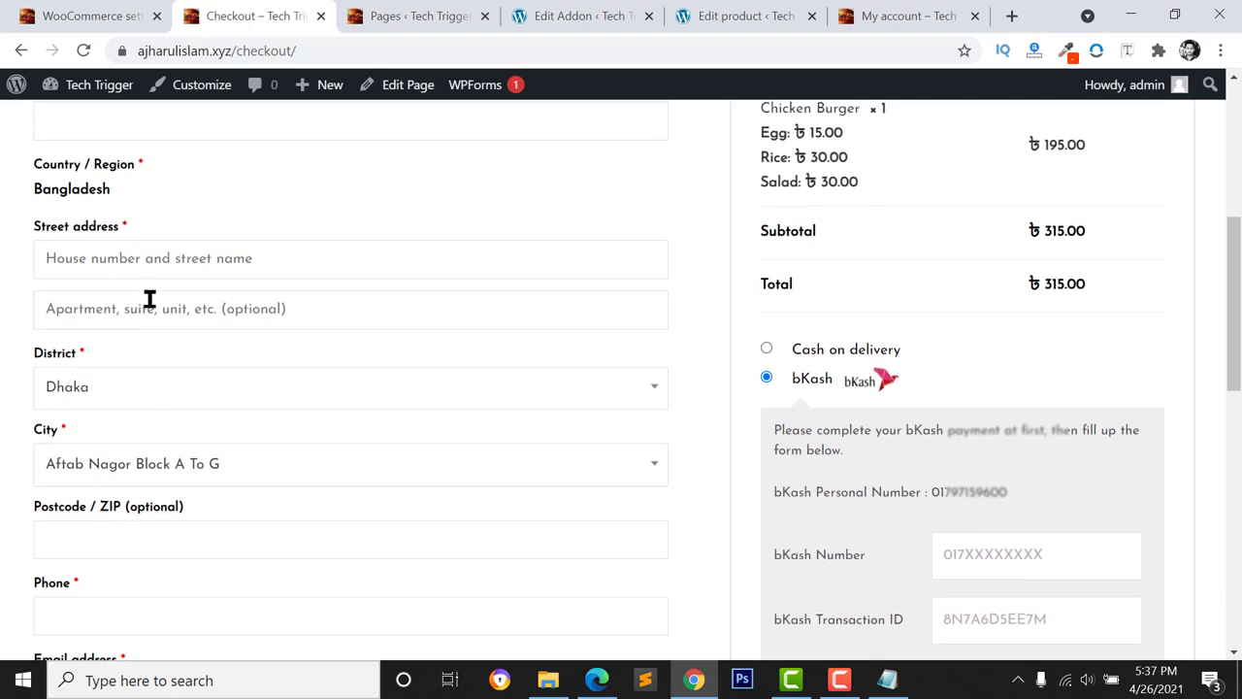
Search the WordPress plugin directory for "Checkout Field Editor for WooCommerce" from the site's admin area
left_click(53, 14)
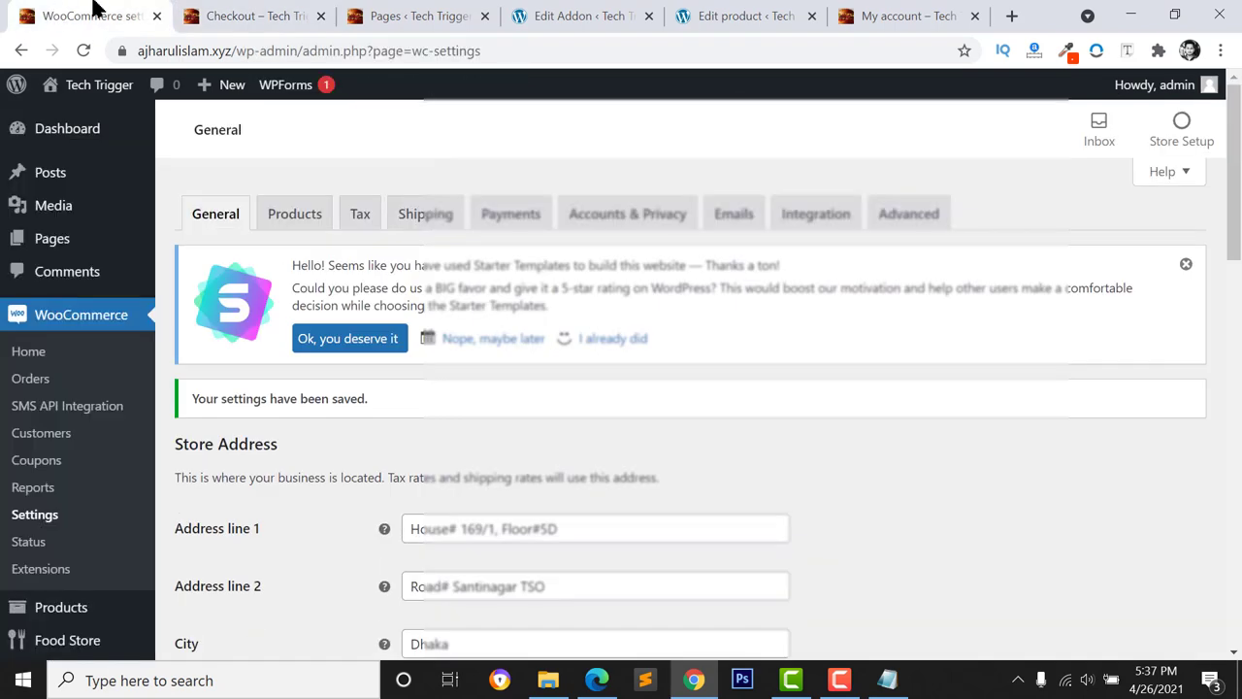
scroll(39, 495, "down", 4)
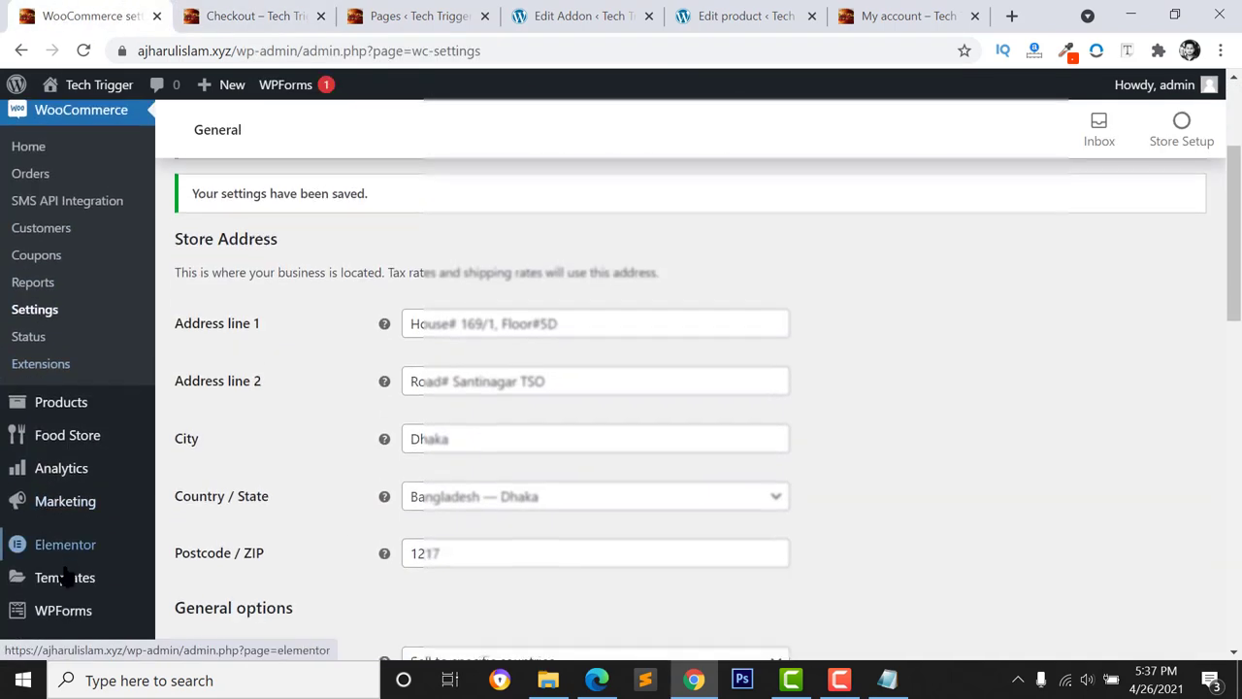
mouse_move(38, 505)
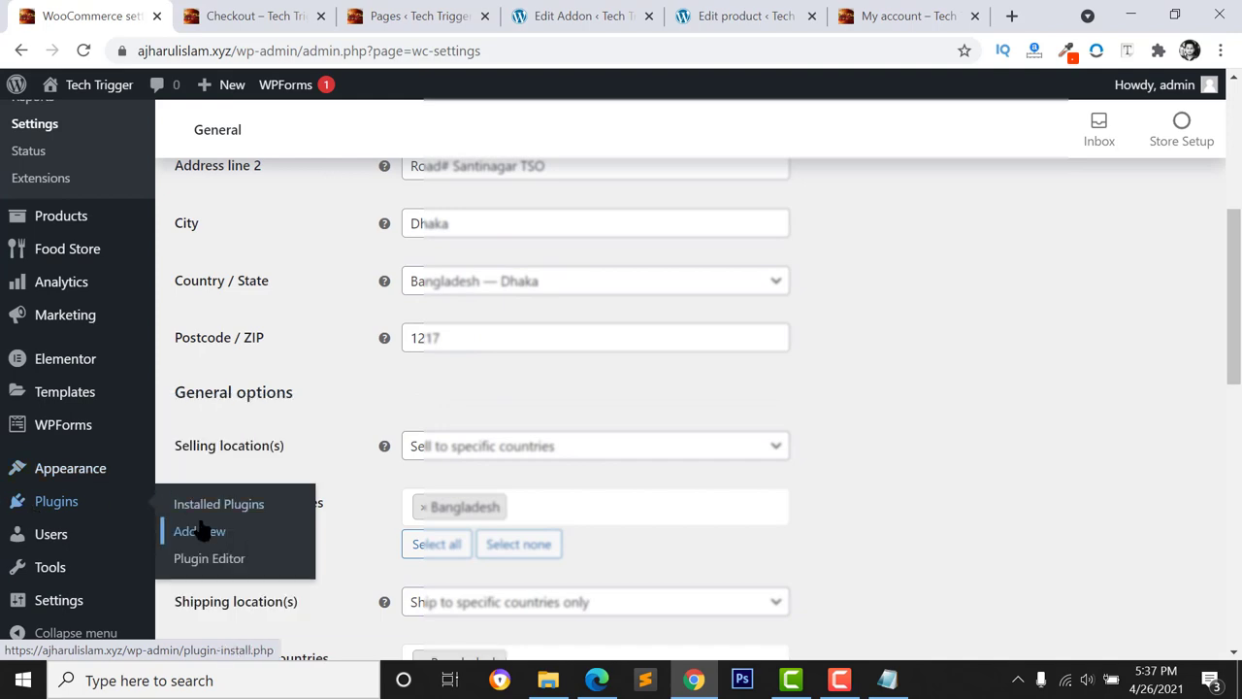
left_click(186, 530)
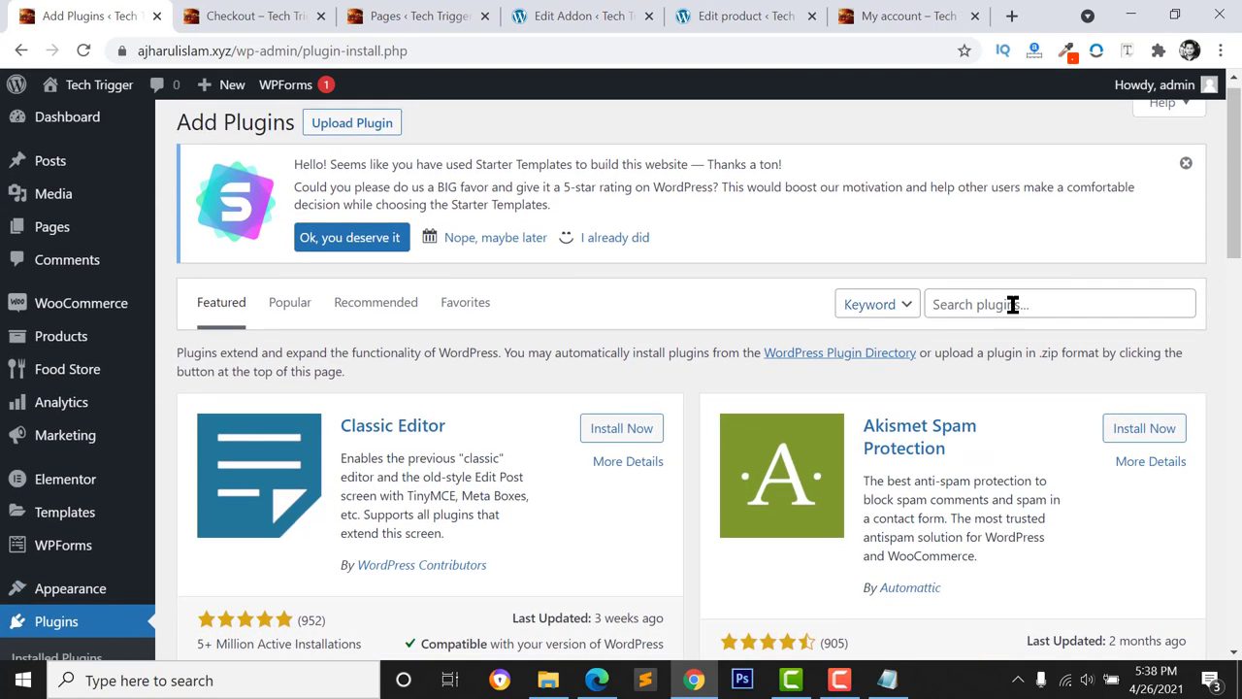
left_click(1049, 320)
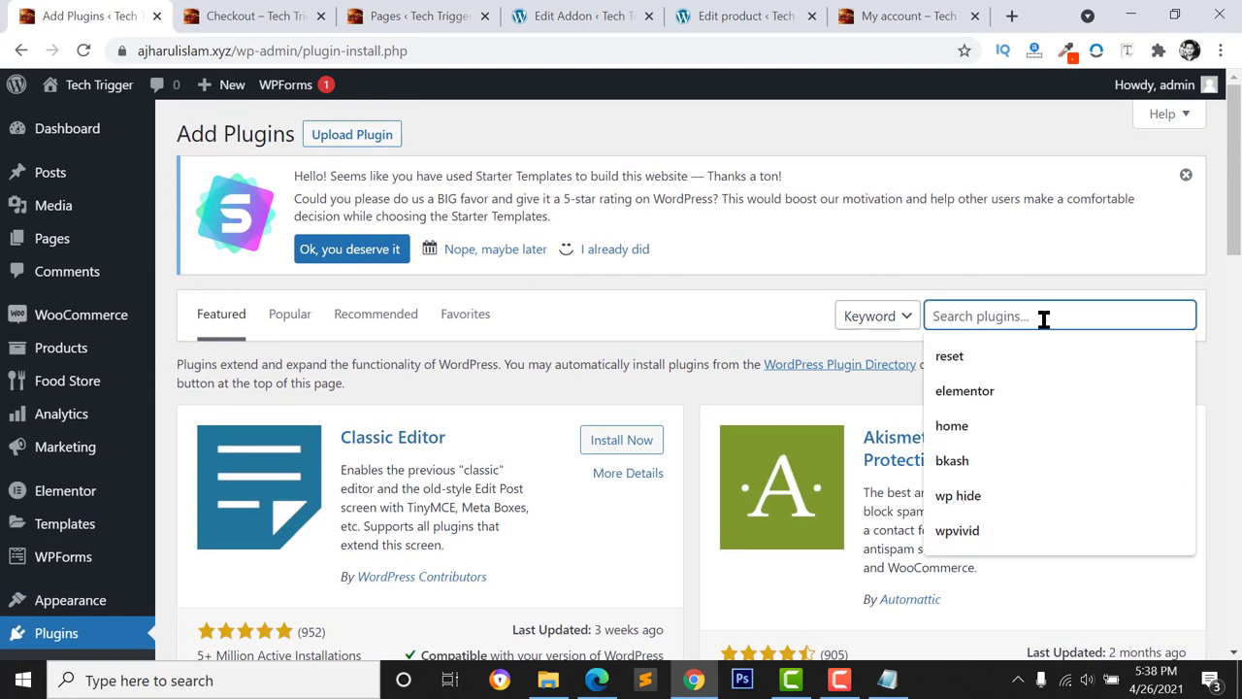
type("Checkout Field Editor for WooCommerce")
left_click(1019, 319)
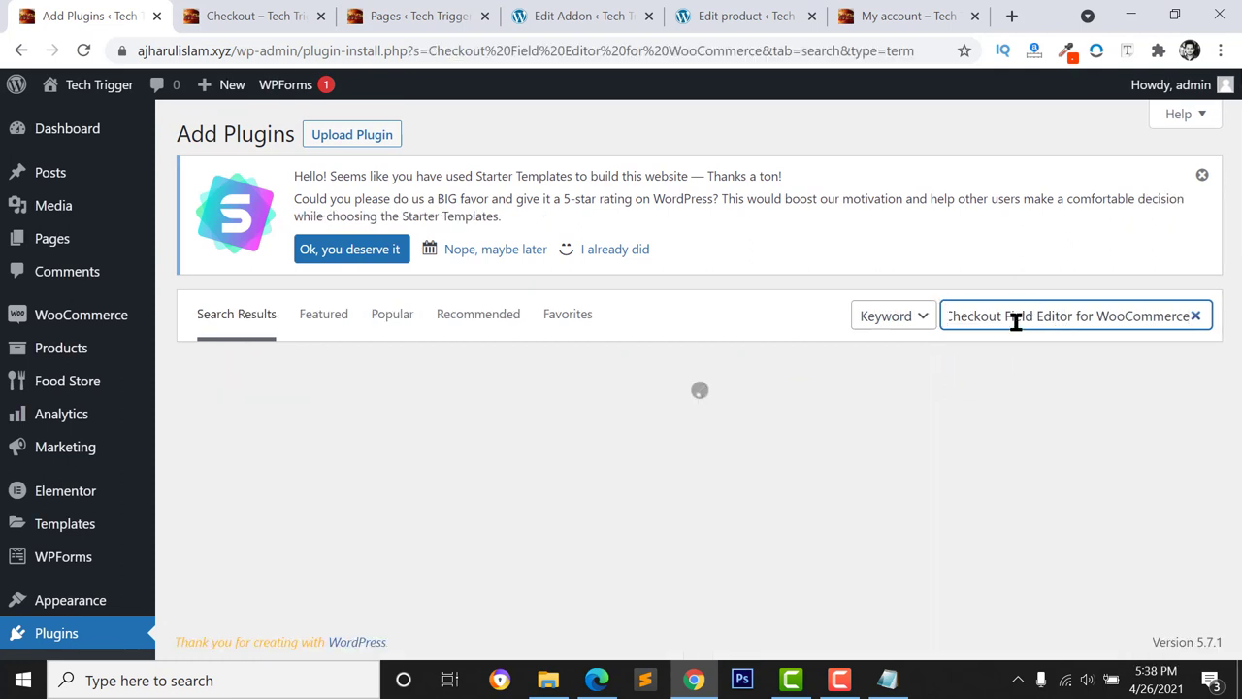
double_click(1143, 315)
left_click(1126, 316)
left_click(948, 320)
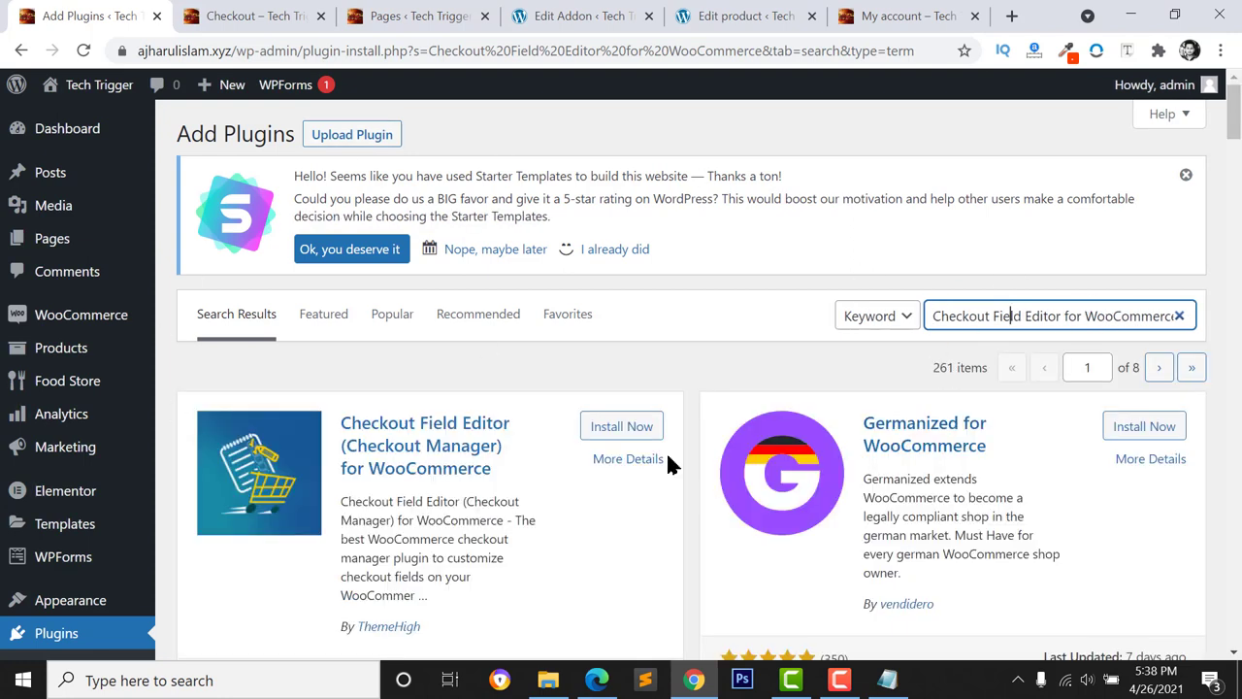
left_click(941, 267)
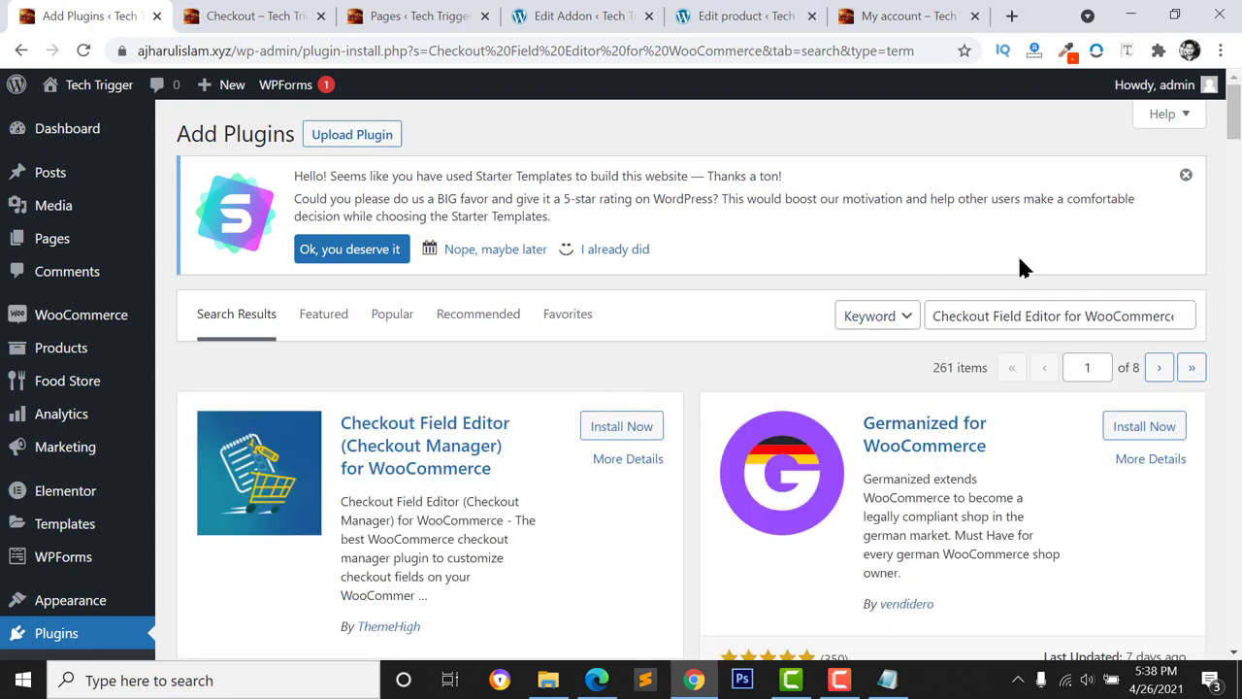
Install and activate the Checkout Field Editor (Checkout Manager) for WooCommerce plugin by ThemeHigh
scroll(737, 491, "down", 2)
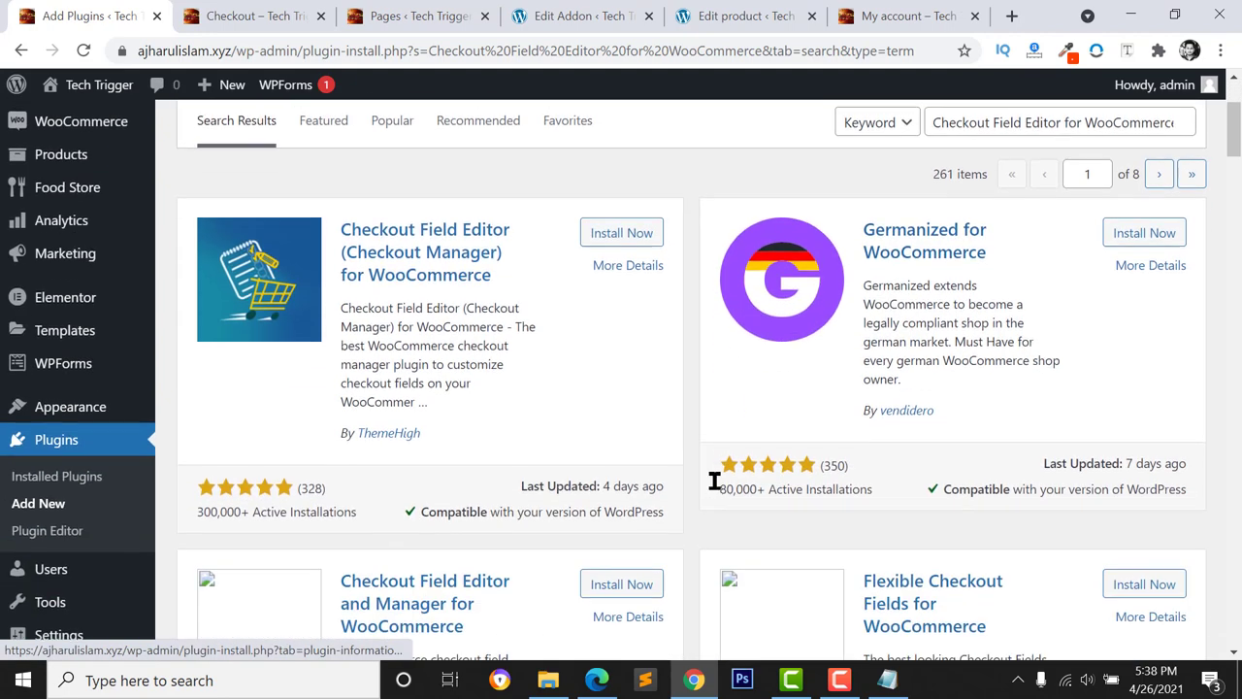
scroll(715, 477, "up", 2)
scroll(499, 456, "down", 1)
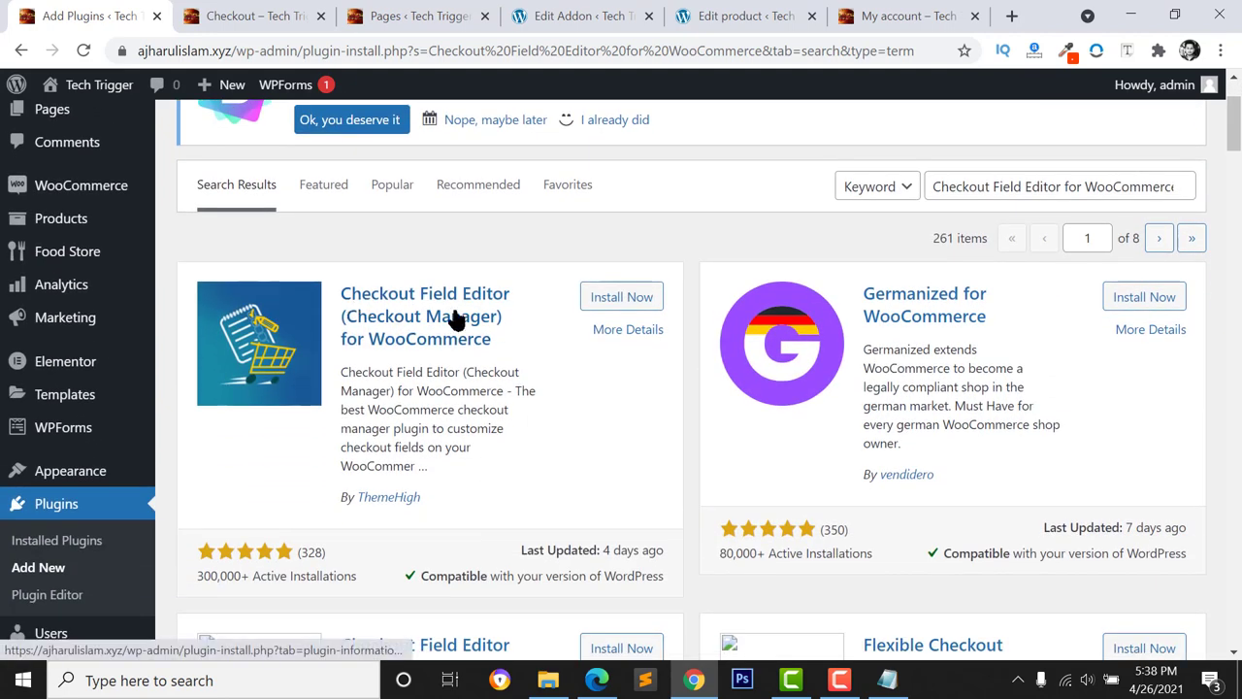
left_click(614, 299)
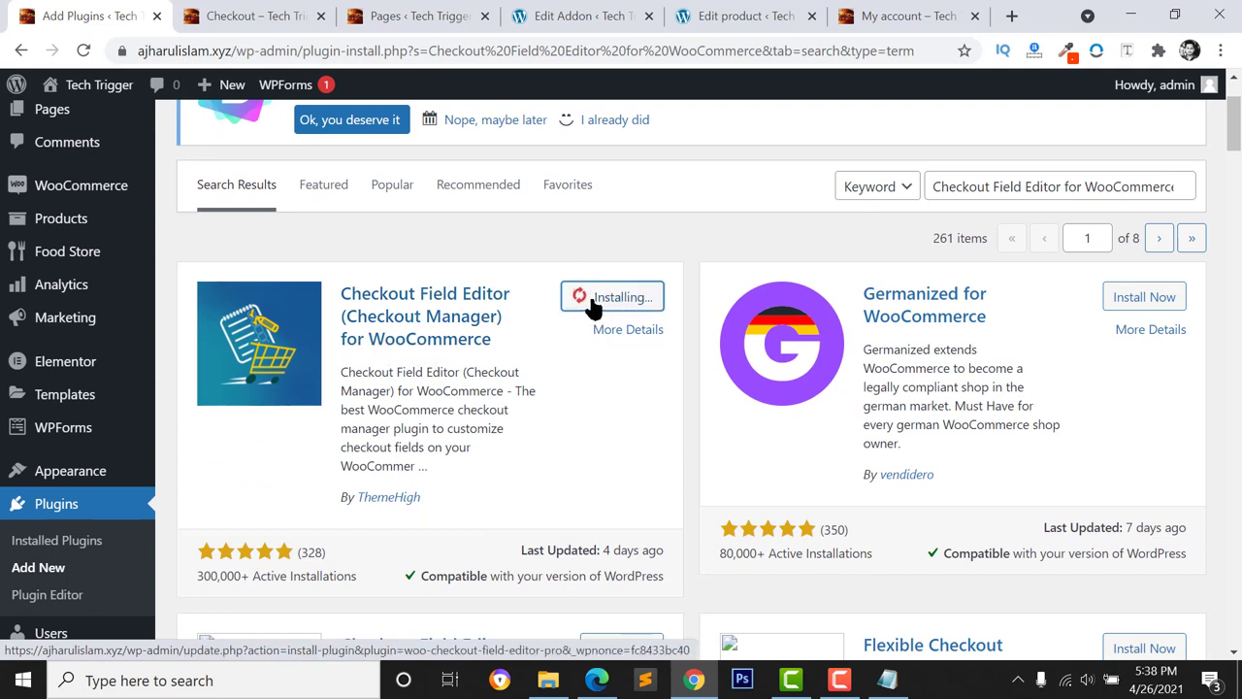
left_click(619, 299)
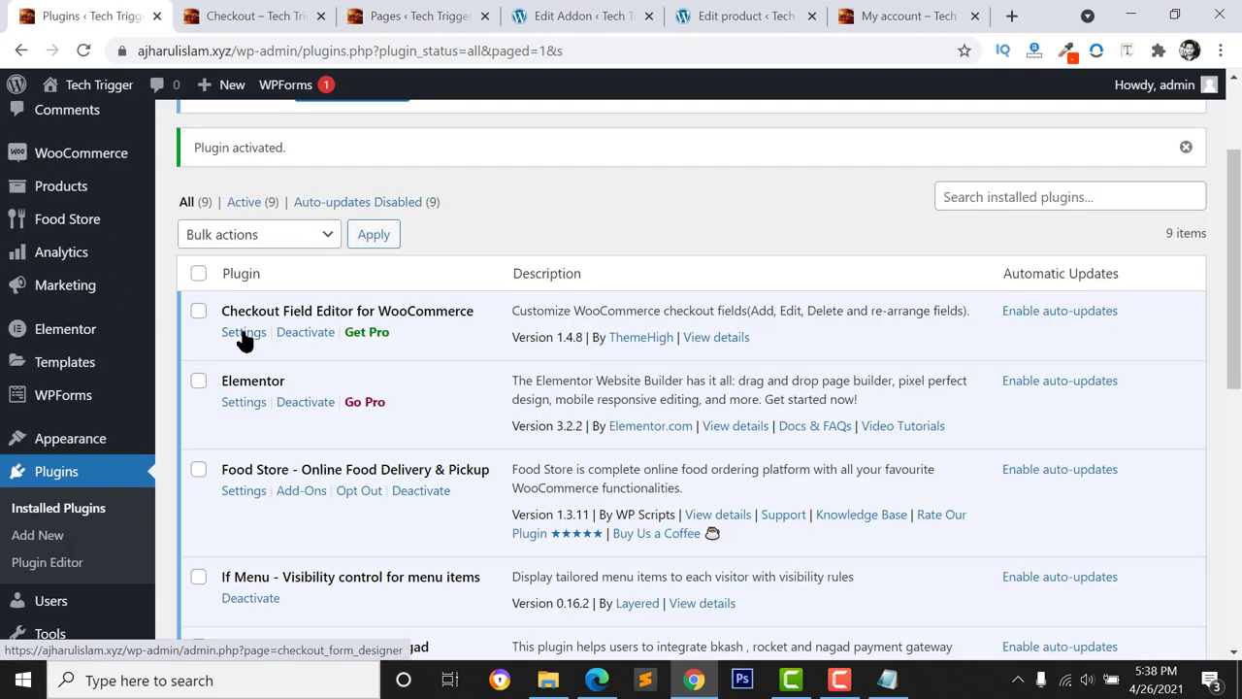
Disable the billing_state field in the Checkout Field Editor plugin's settings and save the changes
left_click(243, 333)
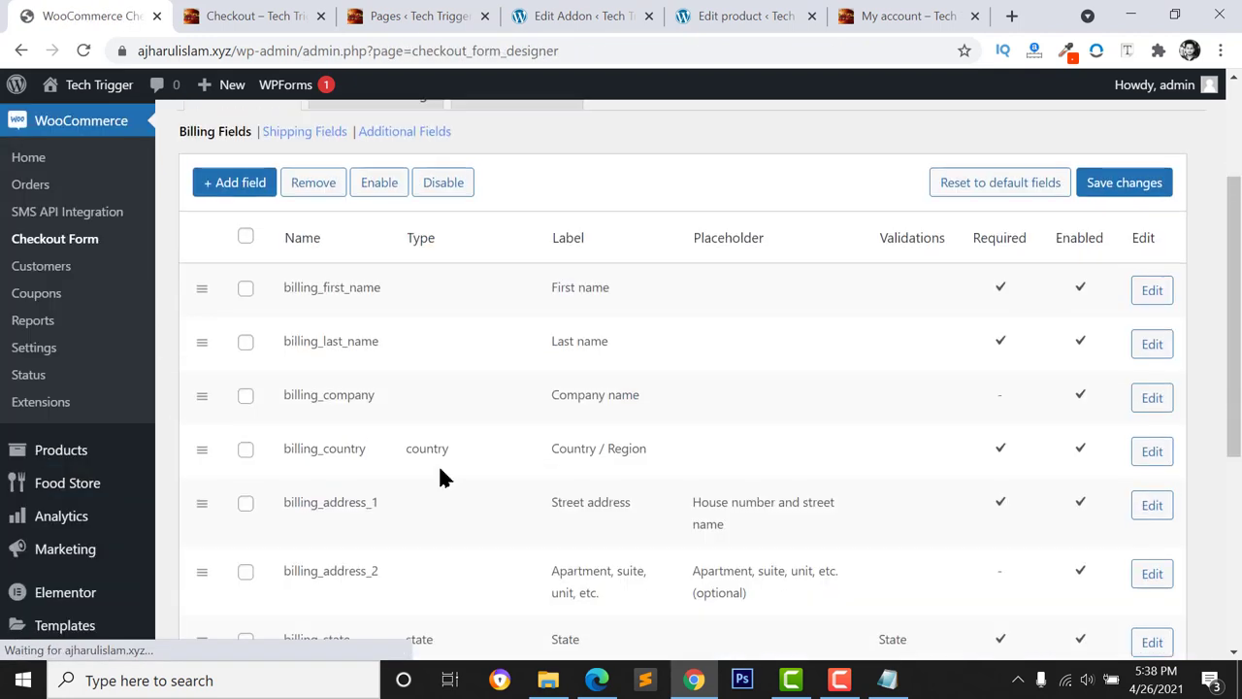
scroll(472, 502, "down", 3)
scroll(302, 412, "down", 2)
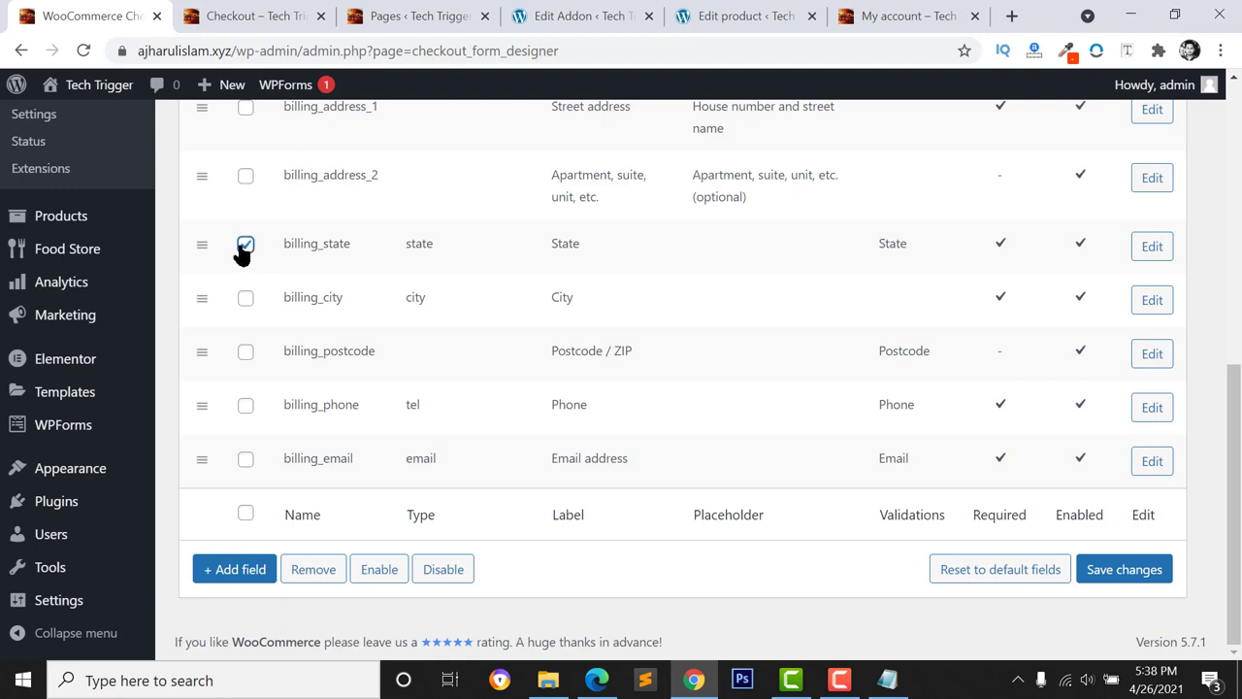
left_click(432, 572)
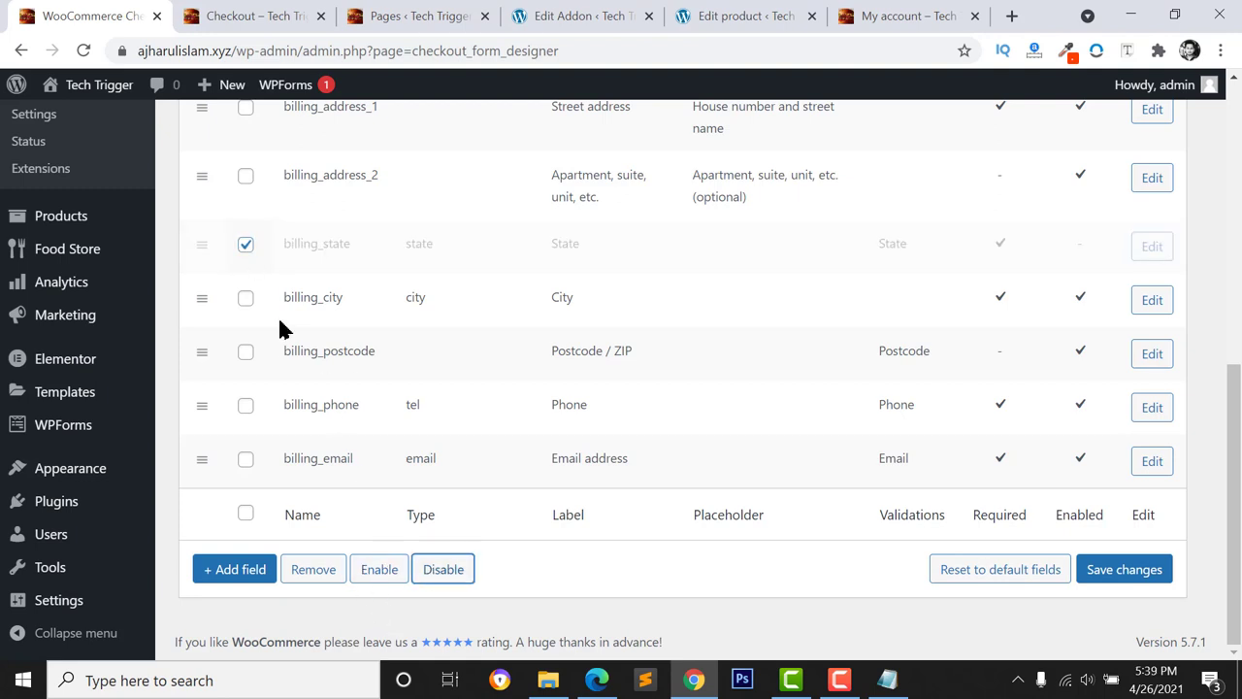
left_click(1103, 569)
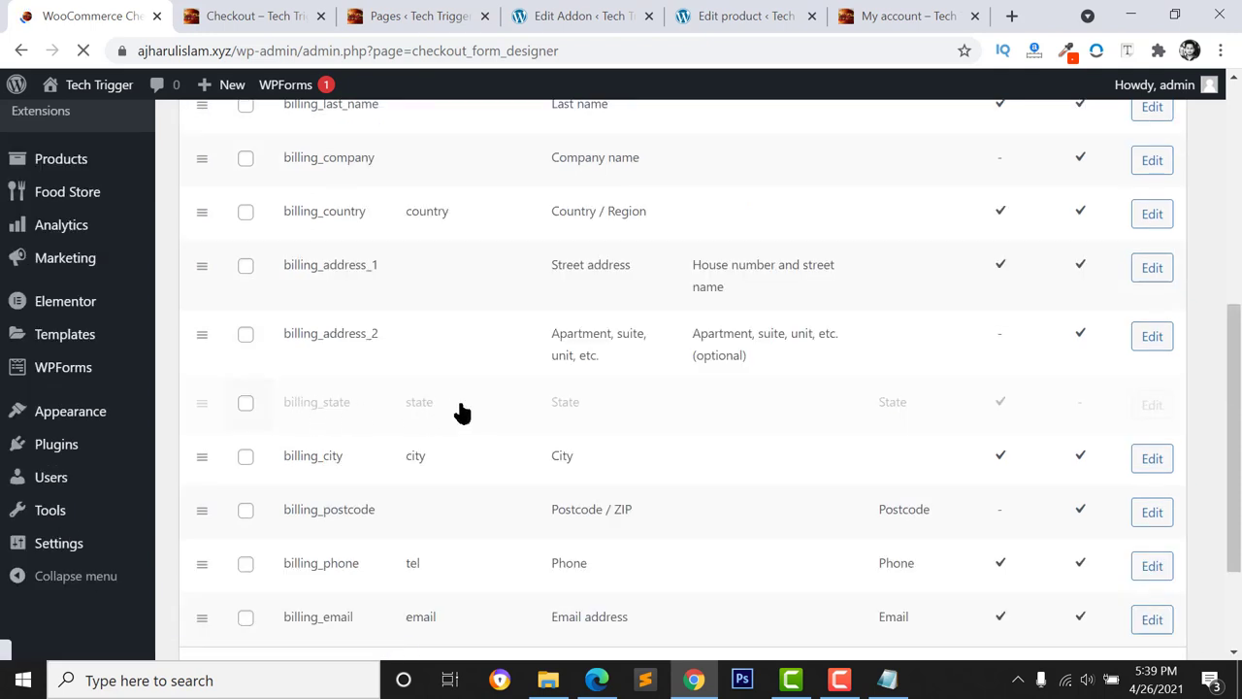
Set the label of the billing_city field to "Dhaka Area" and save the field
scroll(737, 388, "down", 1)
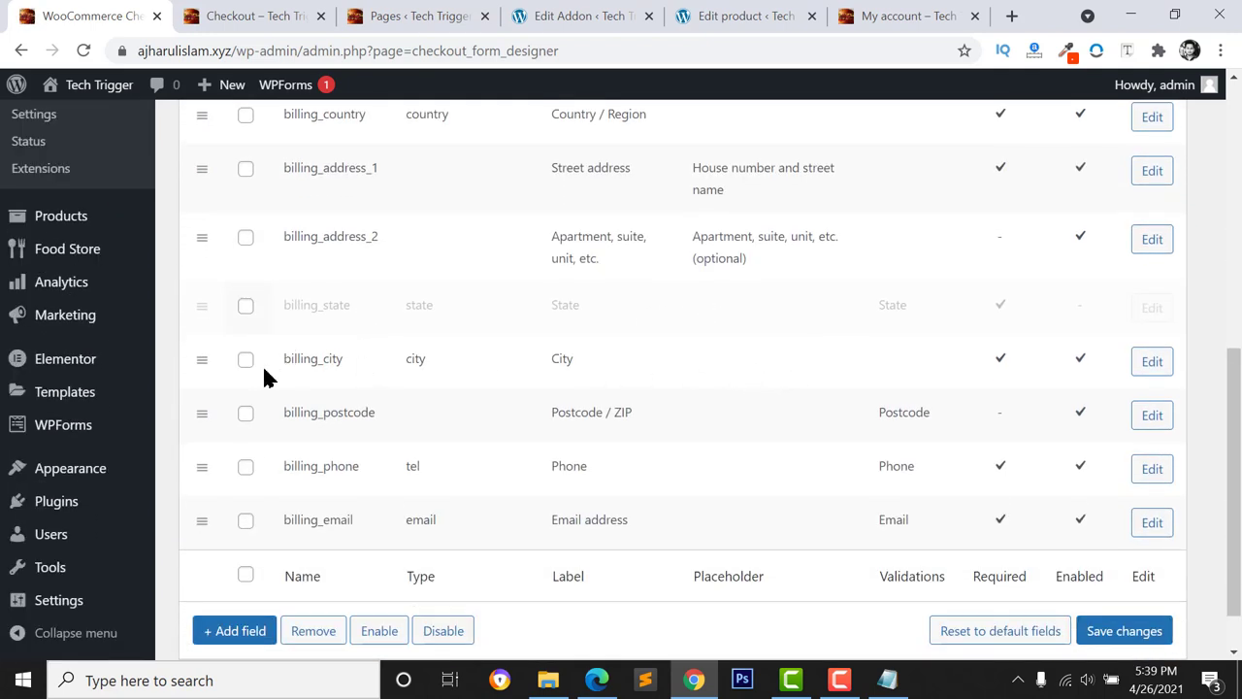
left_click(1160, 366)
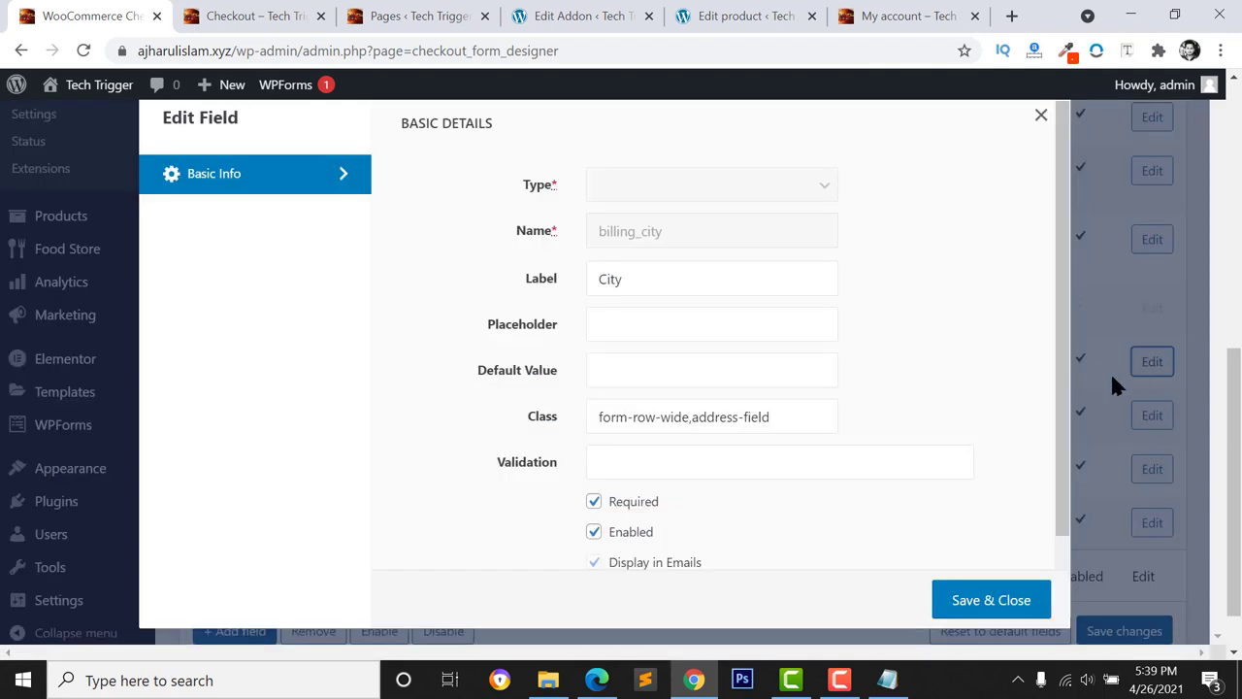
scroll(701, 436, "down", 1)
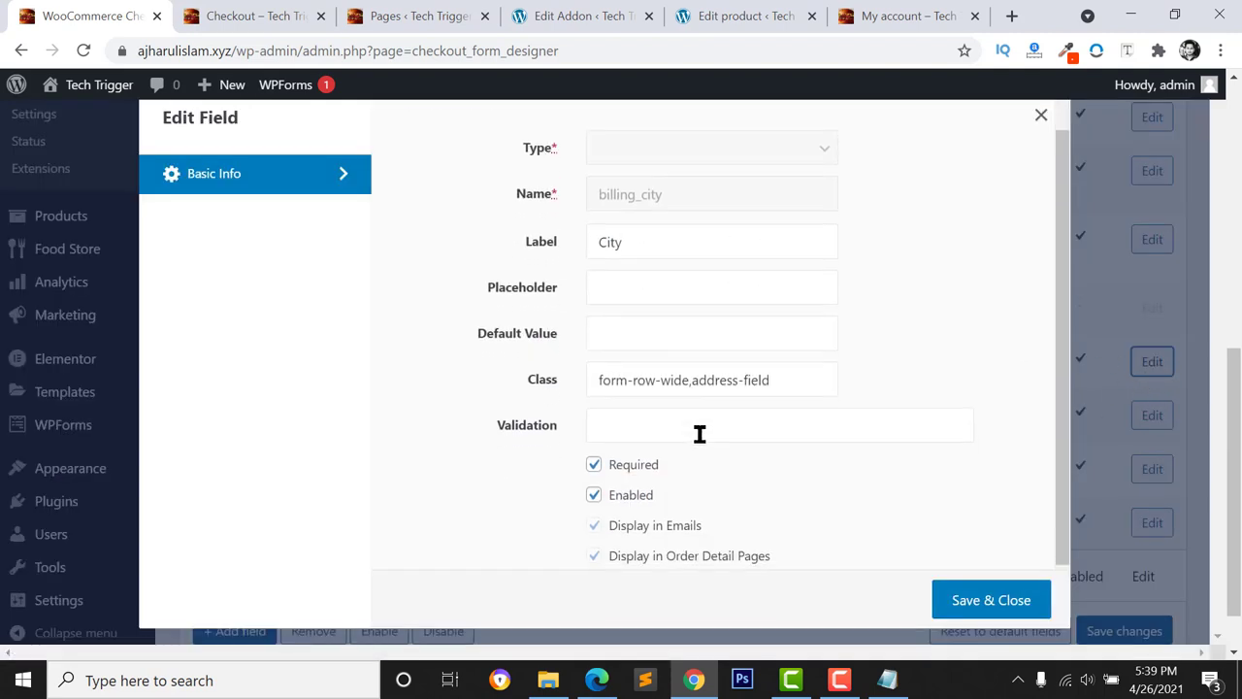
scroll(701, 436, "down", 2)
scroll(626, 407, "up", 3)
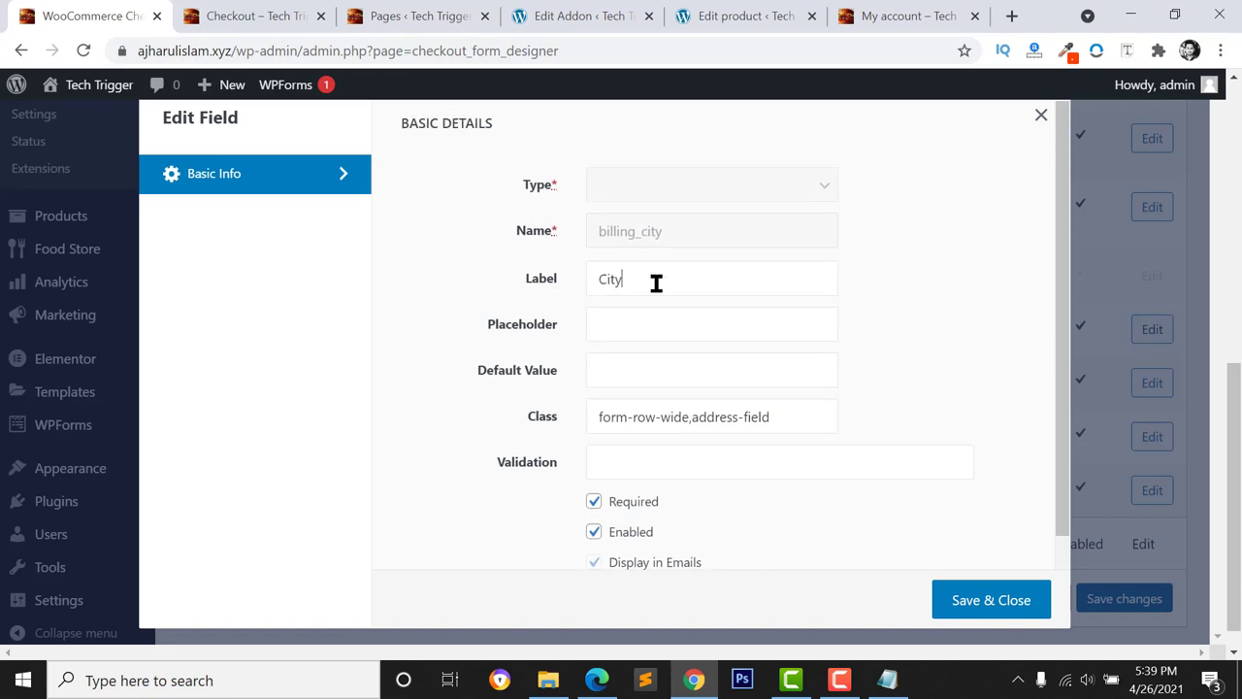
type("Dhaka Area")
left_click(1005, 602)
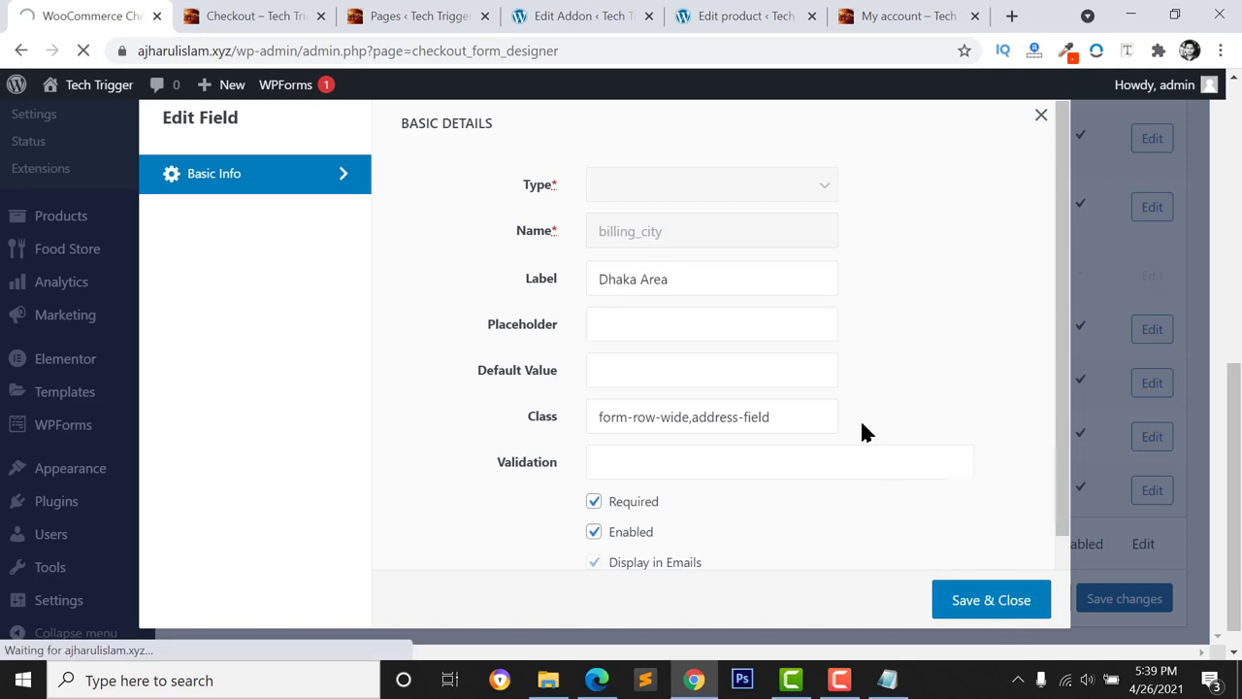
Reload the checkout page, browse the Dhaka Area options and choose Banani Dohs
key("ctrl+Tab")
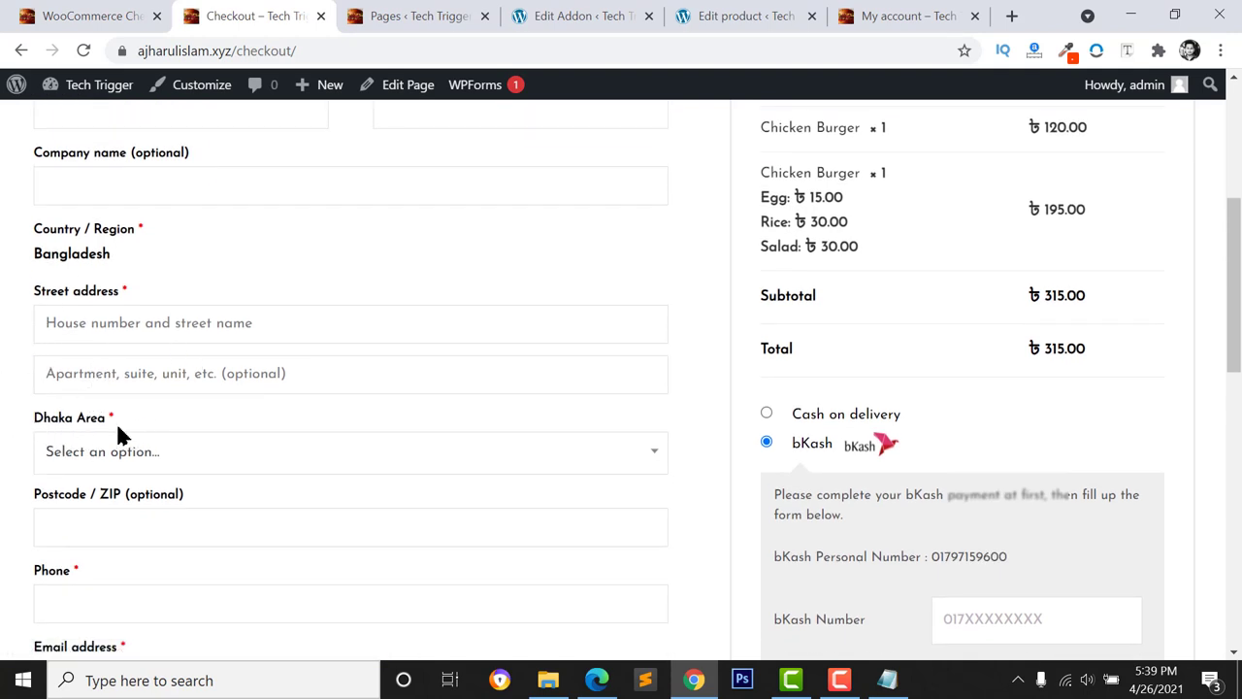
left_click(107, 464)
scroll(116, 374, "down", 5)
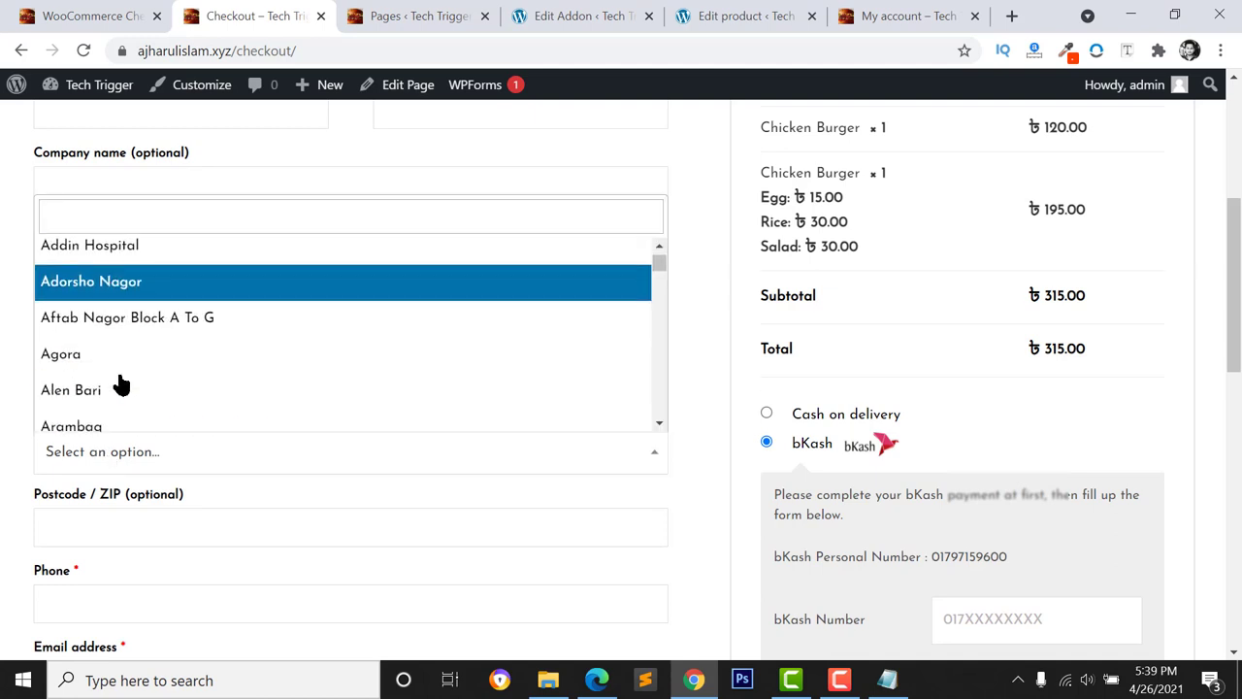
scroll(131, 374, "down", 5)
left_click(126, 383)
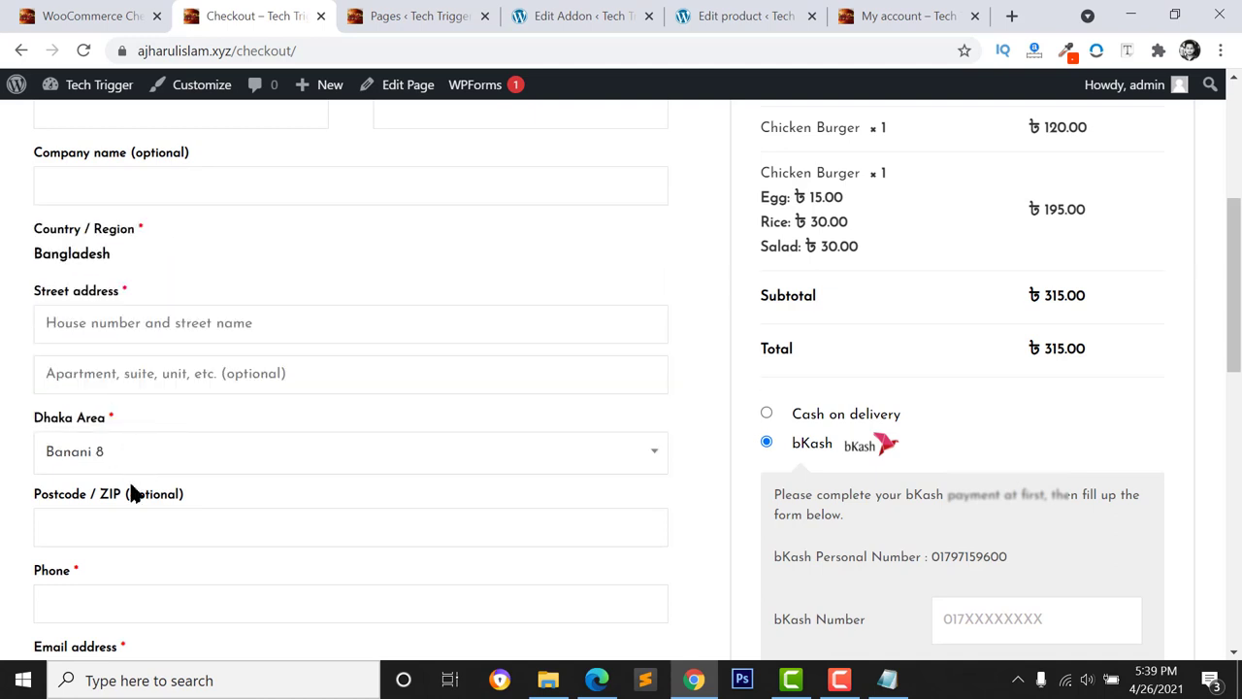
left_click(152, 446)
scroll(91, 283, "down", 1)
left_click(91, 282)
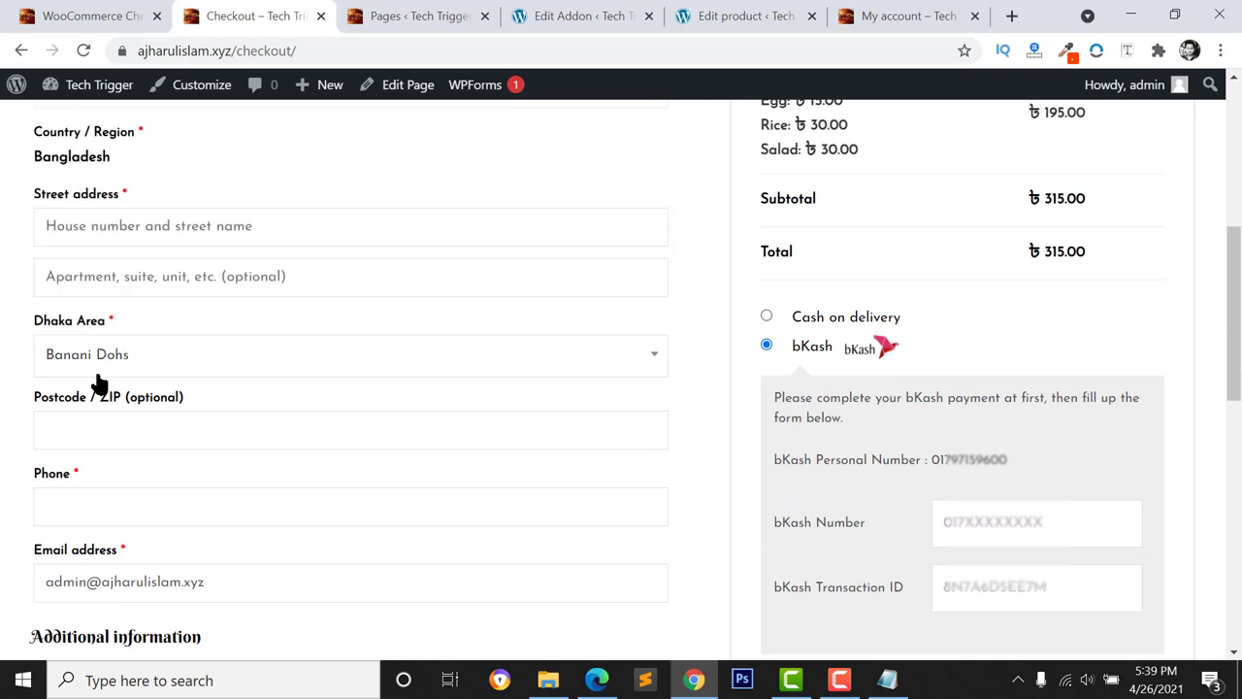
Fill in the customer's name, street address, postcode and phone number in the billing details from the saved autofill data
scroll(228, 363, "up", 4)
left_click(87, 355)
left_click(75, 155)
scroll(109, 449, "down", 2)
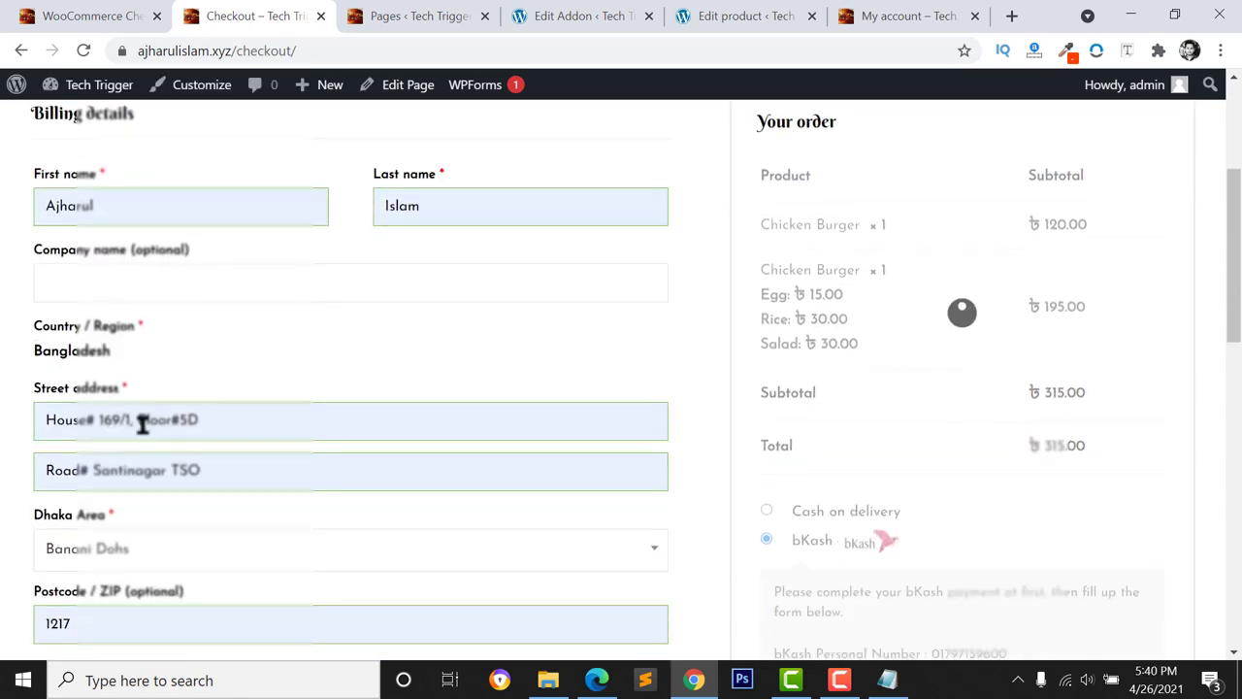
Enter the customer's bKash number and the bKash transaction ID for the payment and place the order
scroll(543, 212, "down", 5)
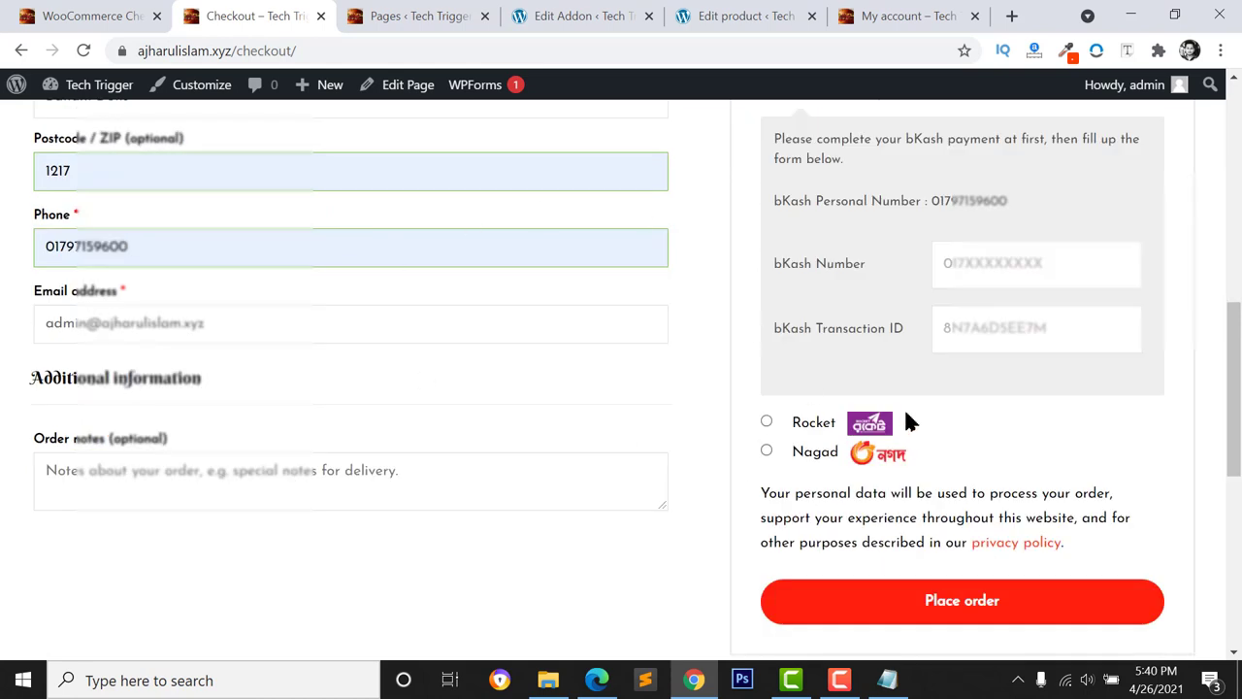
scroll(1003, 311, "up", 1)
left_click(990, 335)
left_click(973, 374)
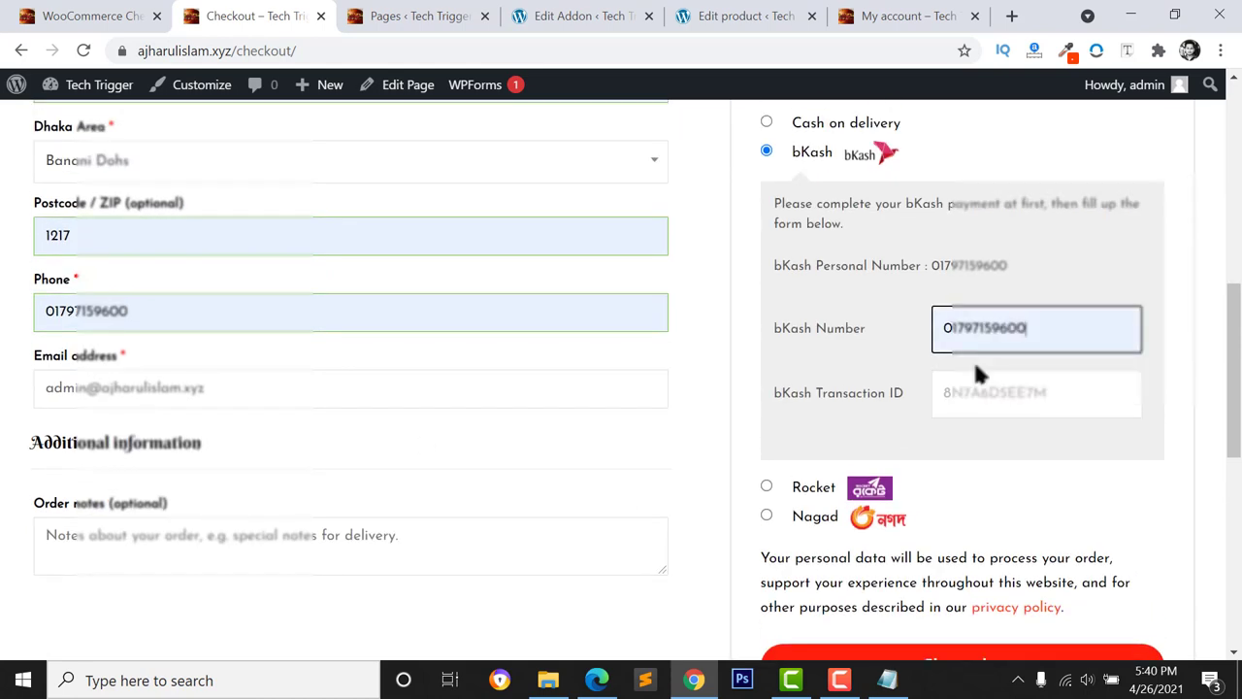
left_click(1012, 389)
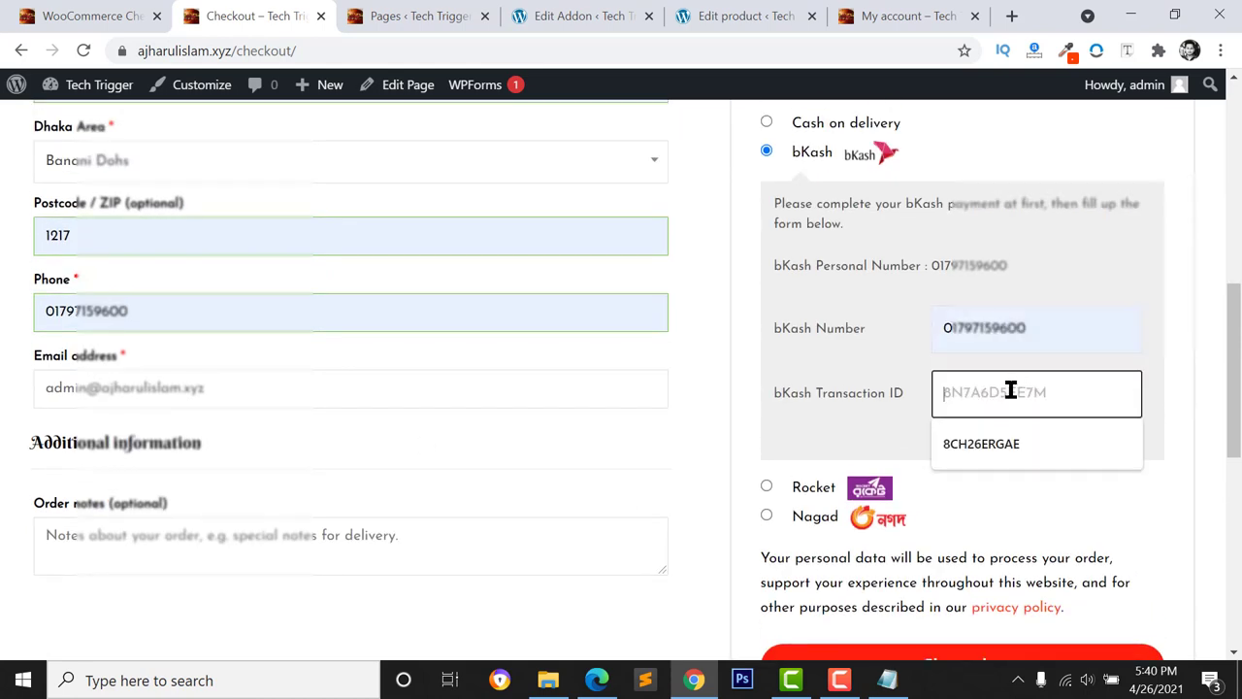
left_click(993, 443)
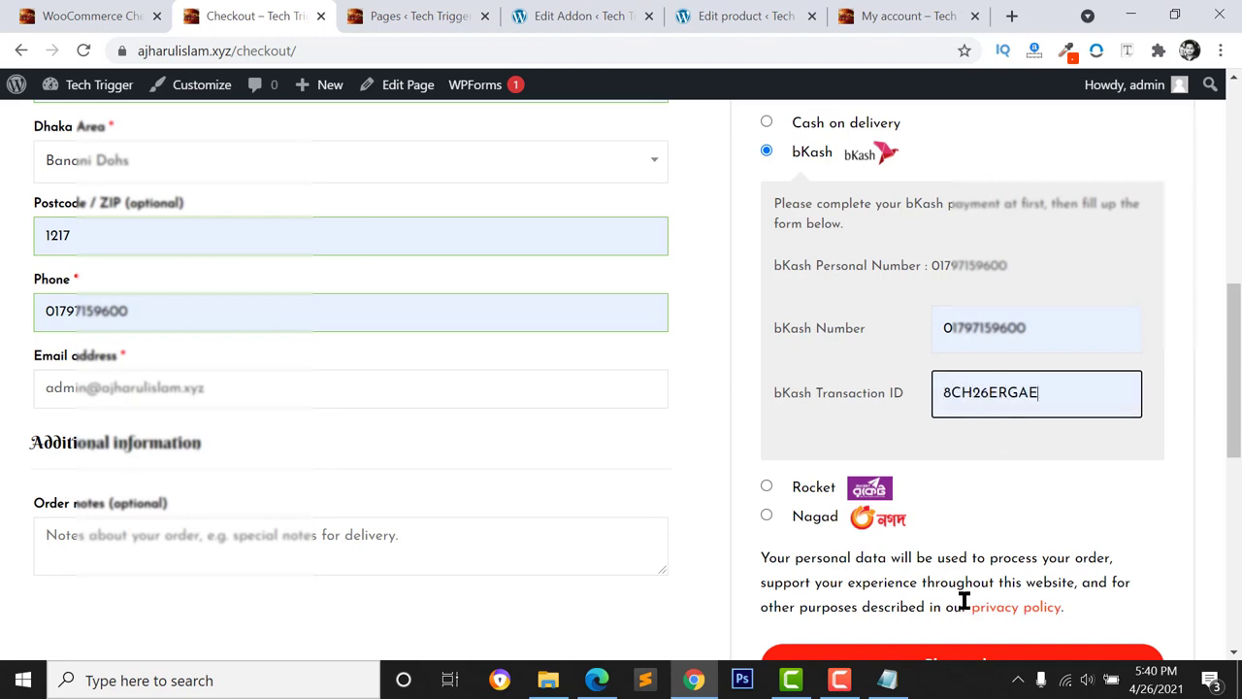
scroll(964, 602, "down", 2)
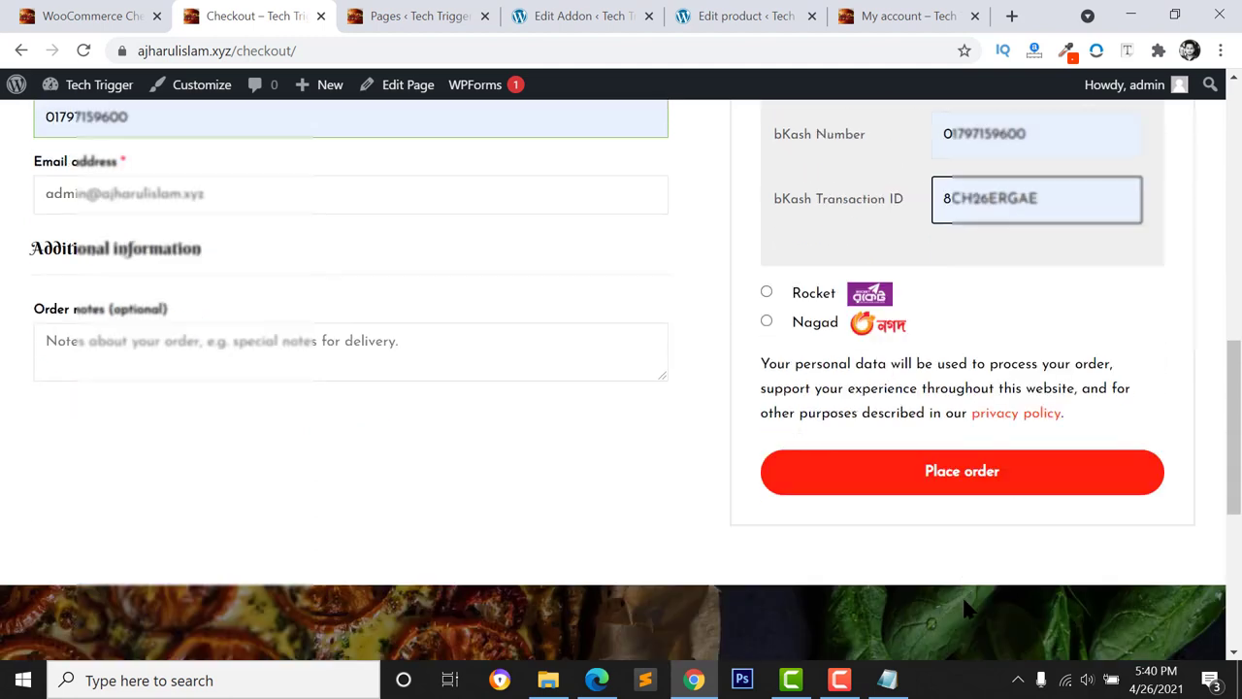
left_click(958, 474)
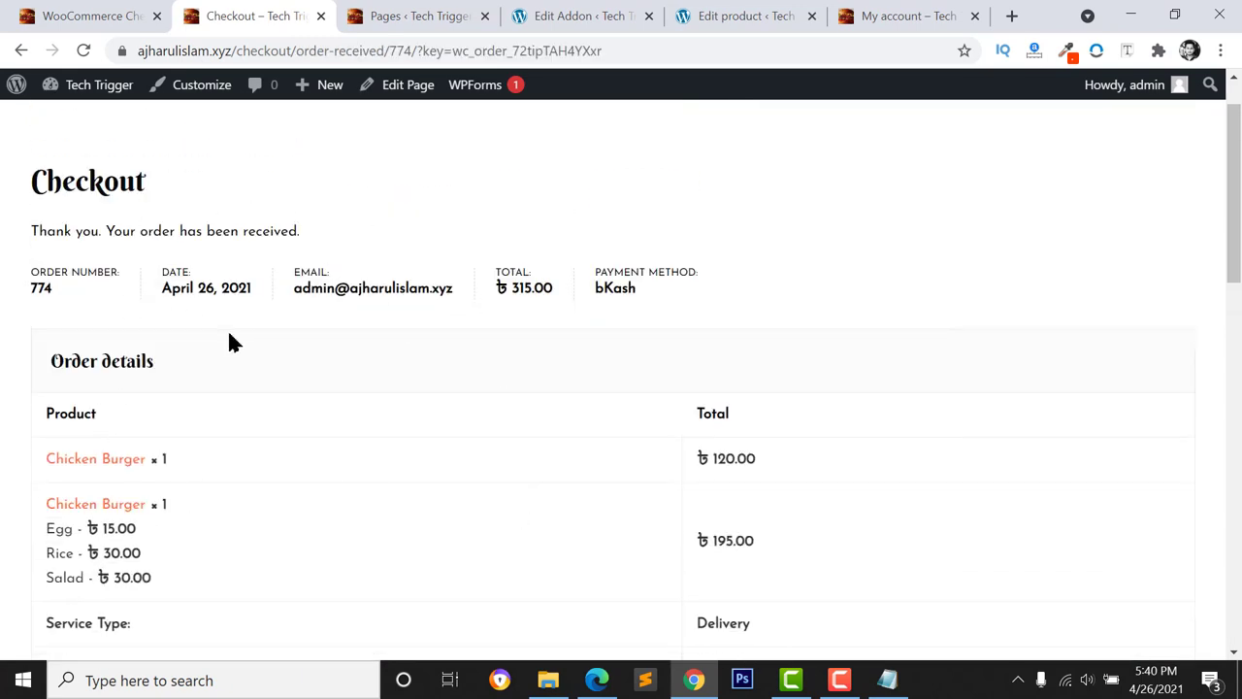
Open the newly placed on-hold order from the WooCommerce orders list
left_click(79, 12)
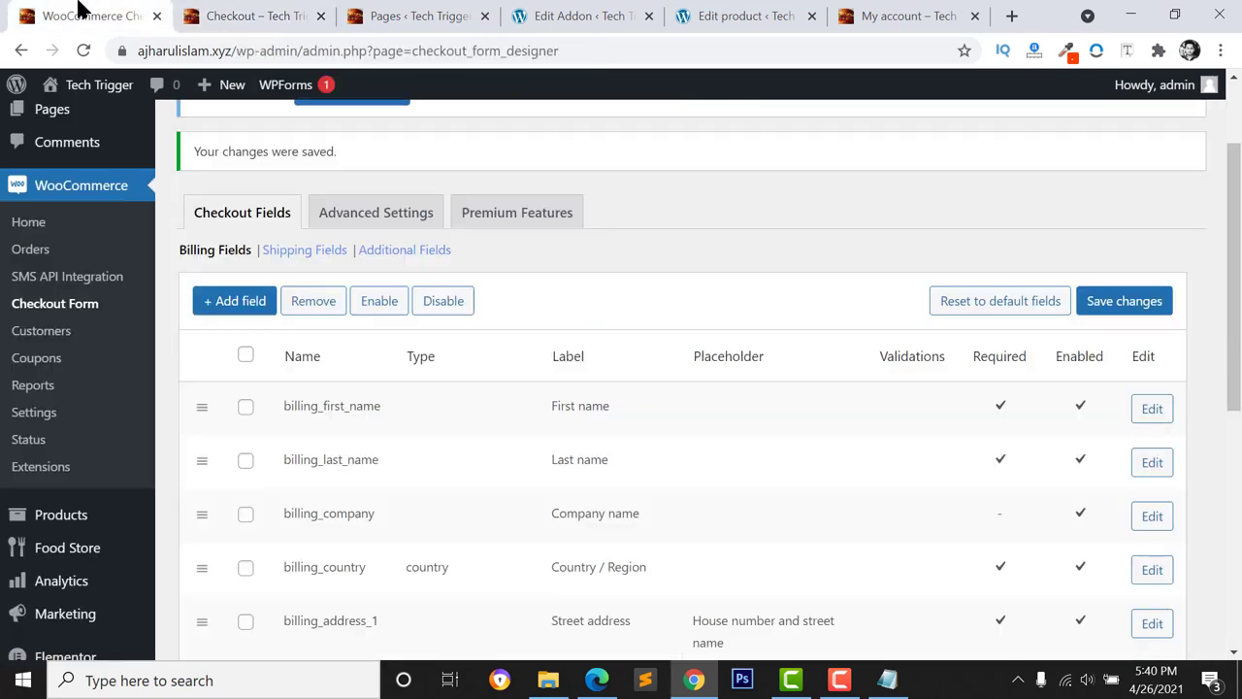
scroll(1062, 330, "up", 2)
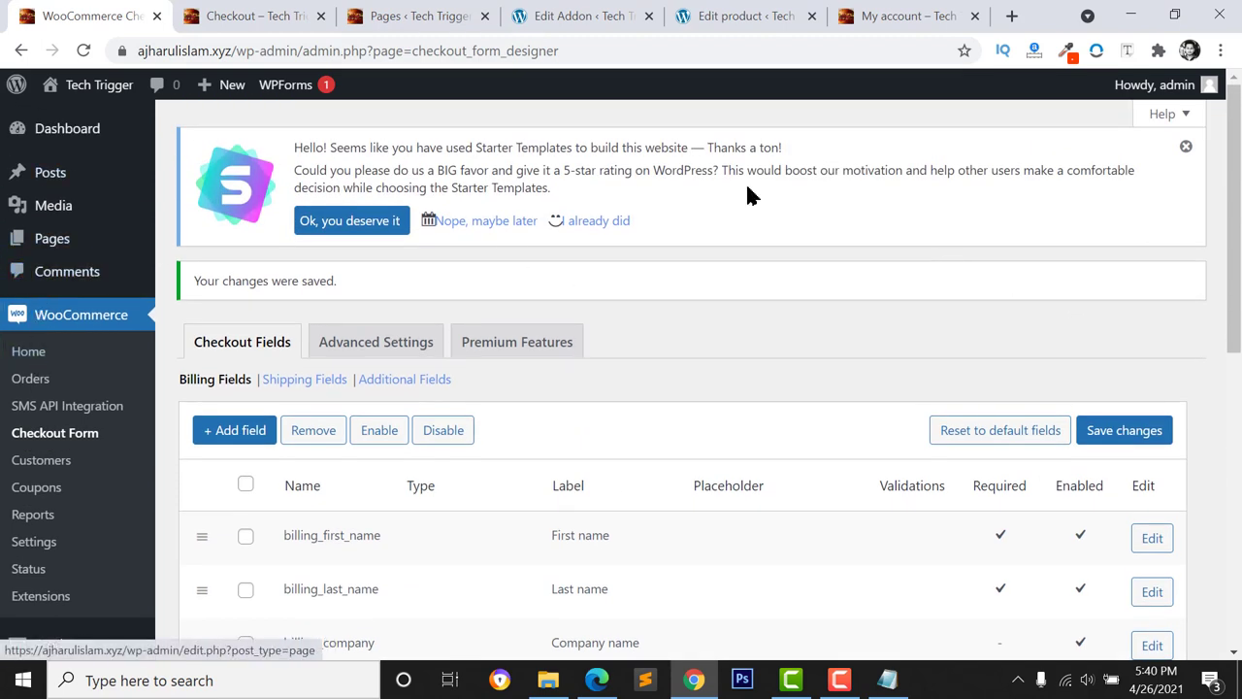
left_click(29, 381)
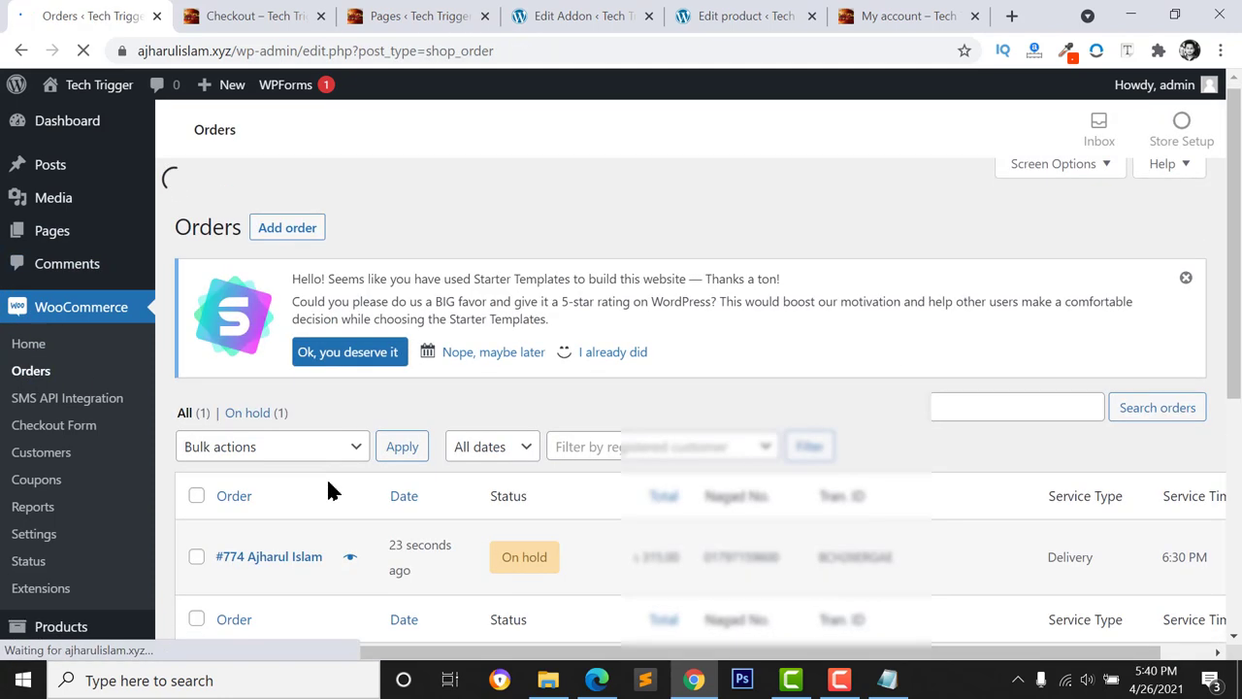
scroll(291, 476, "down", 2)
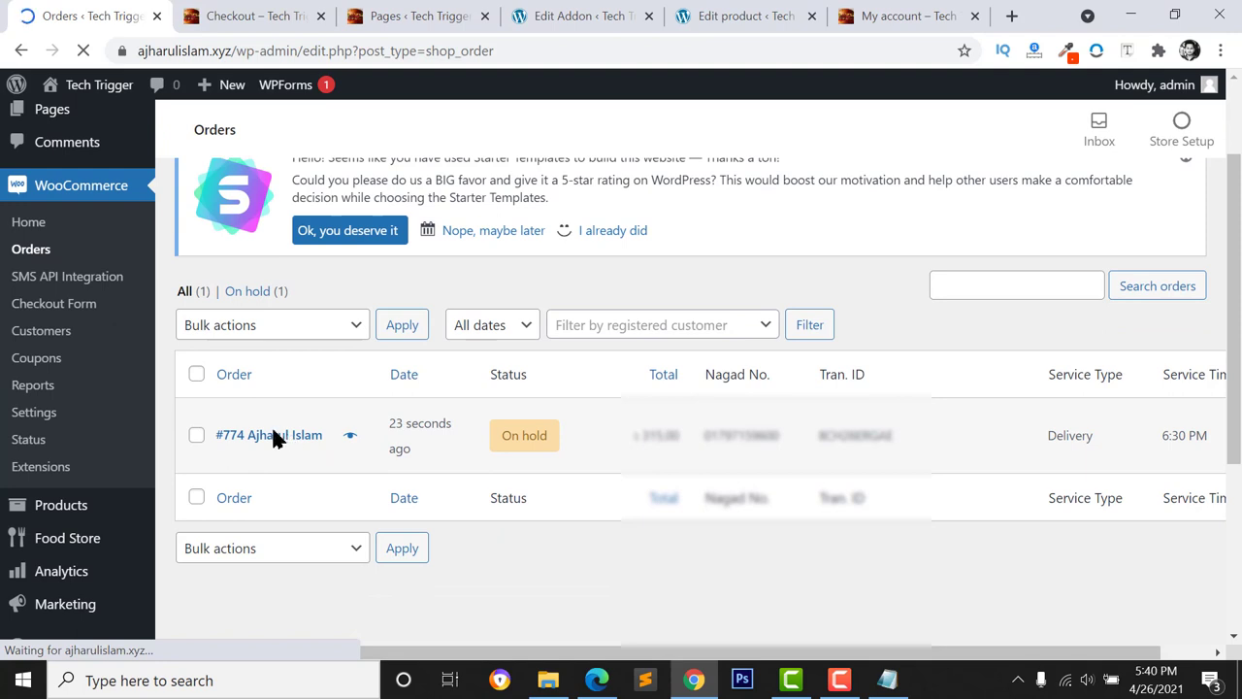
scroll(462, 442, "down", 1)
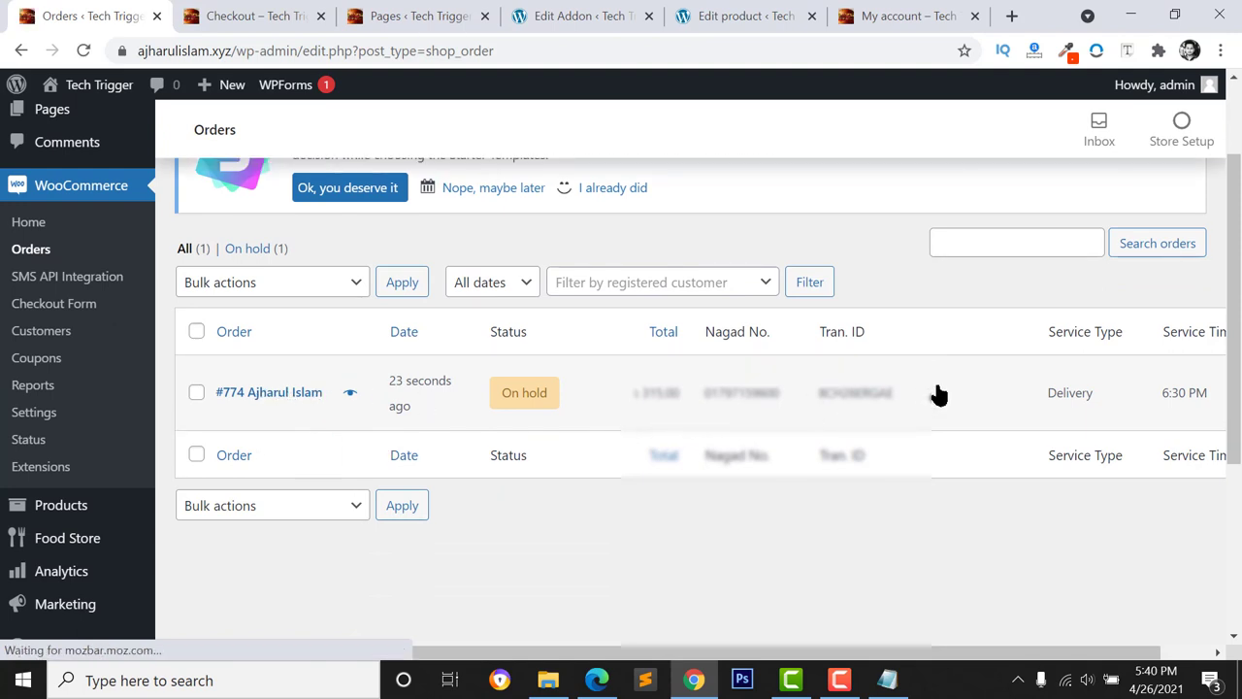
left_click(309, 398)
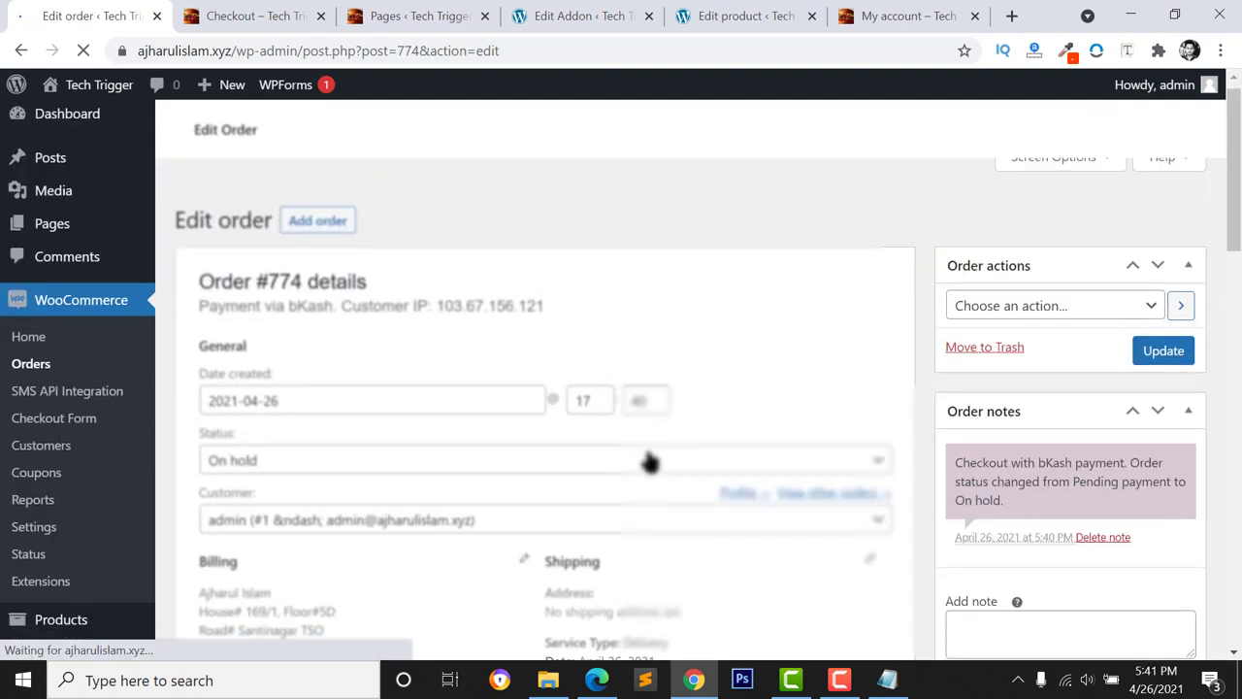
Examine the order's billing details, delivery information, bKash payment data and ordered burgers with their add-ons
scroll(643, 446, "down", 3)
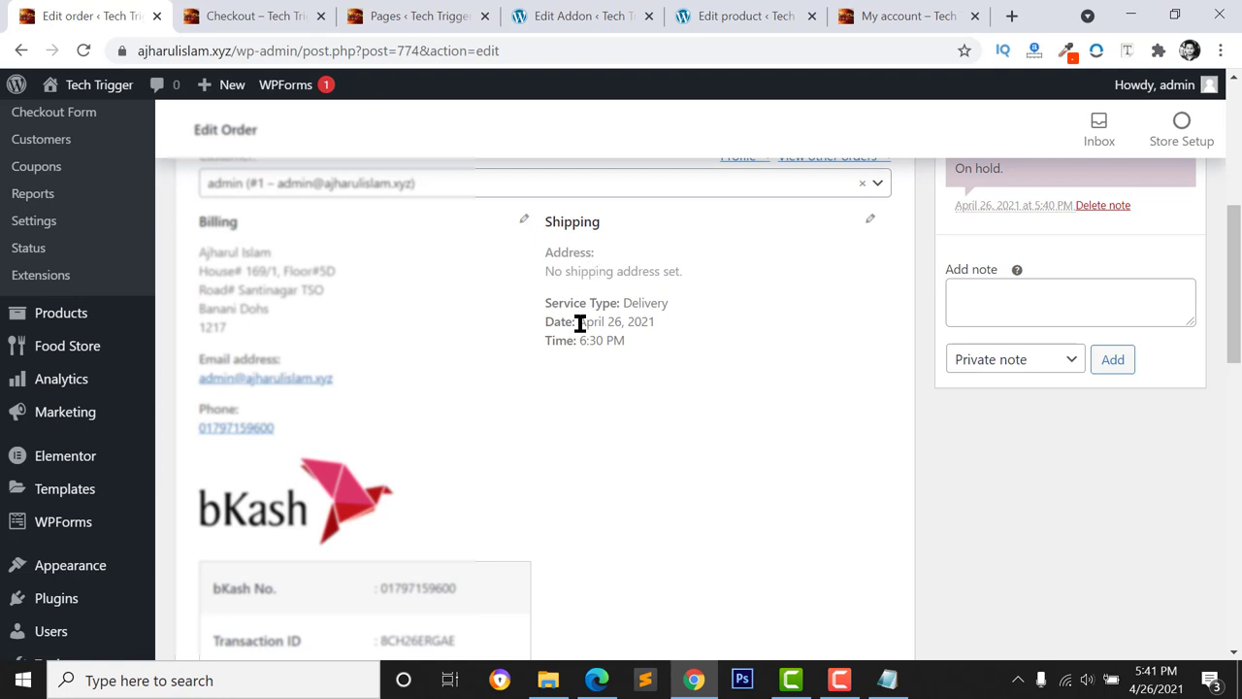
scroll(485, 469, "down", 2)
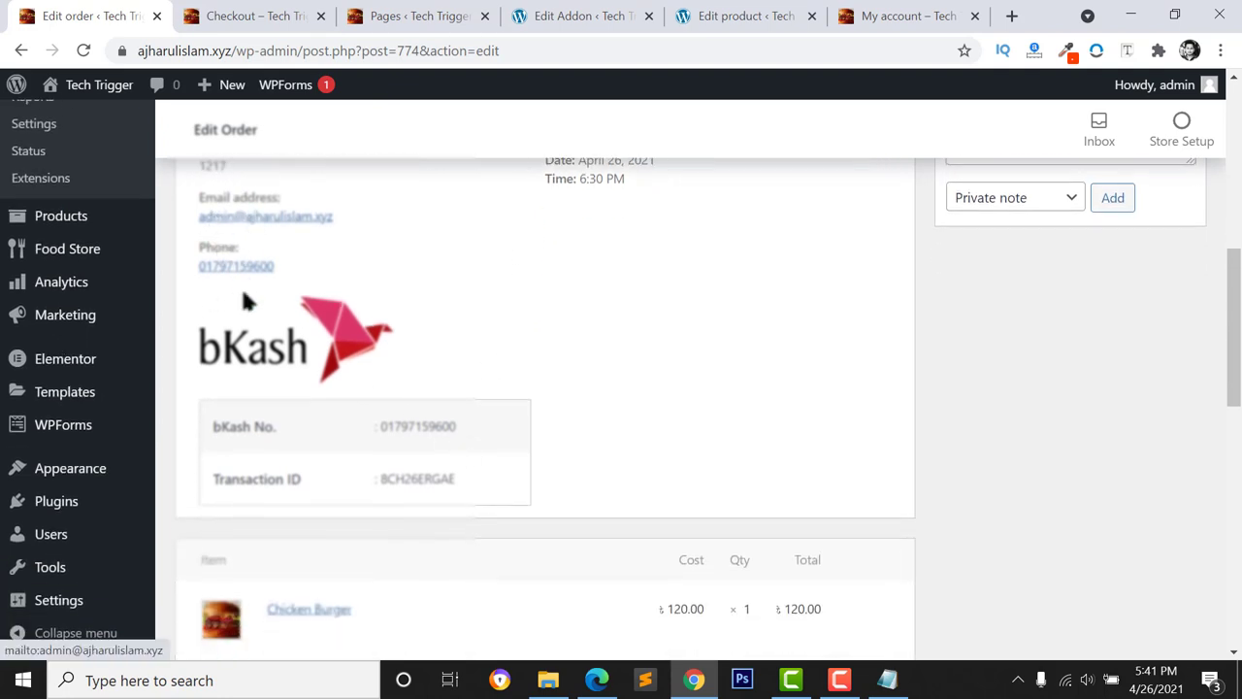
scroll(930, 529, "down", 4)
scroll(916, 522, "up", 1)
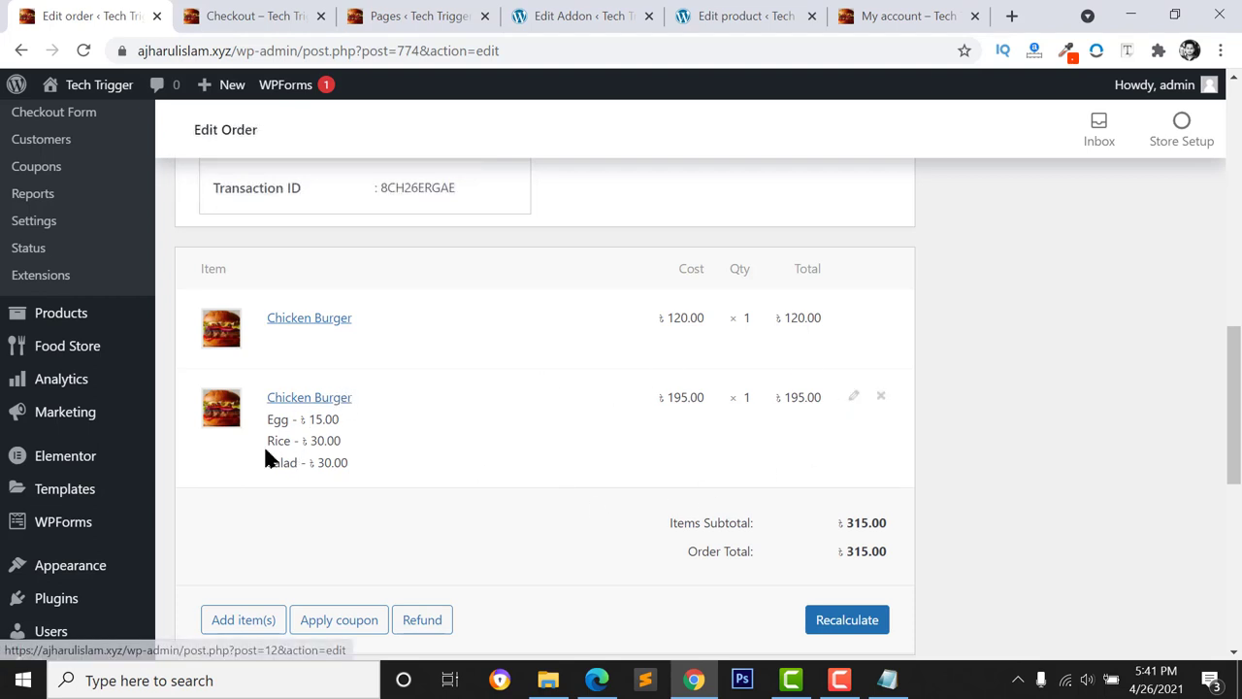
left_click_drag(272, 420, 403, 448)
left_click(403, 448)
left_click_drag(280, 448, 383, 454)
left_click(382, 454)
left_click_drag(264, 463, 339, 463)
left_click(339, 463)
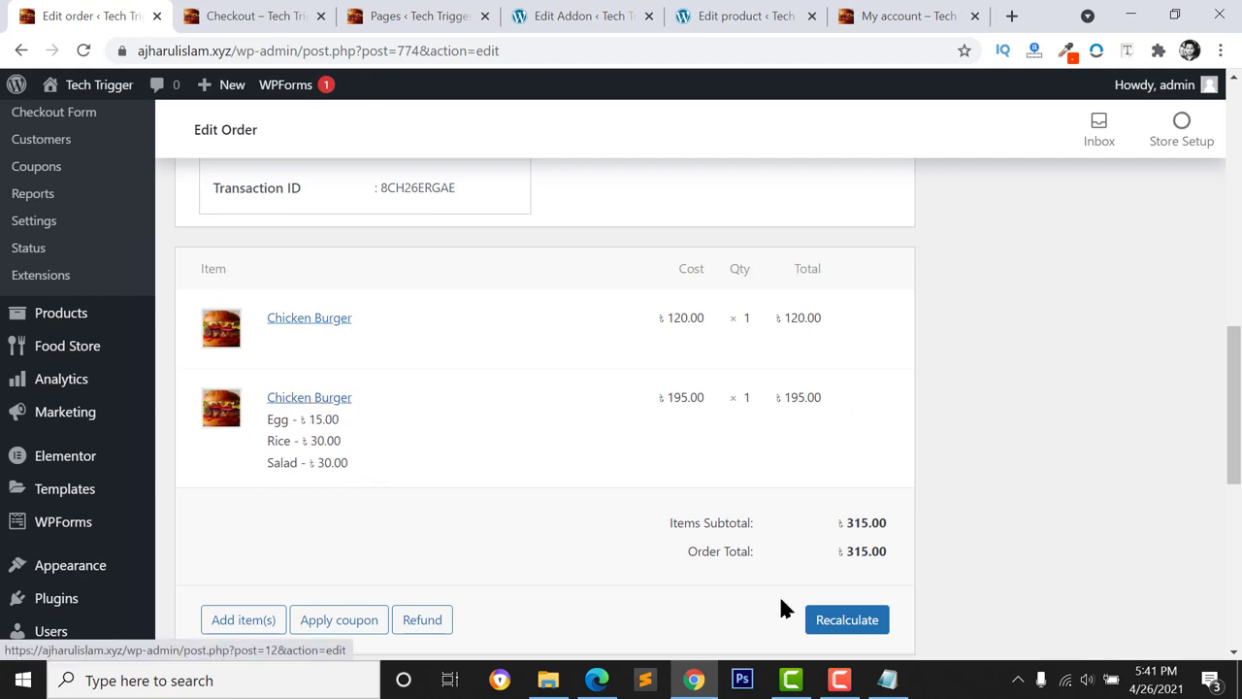
Change the order's status to Completed and update the order
scroll(1202, 456, "up", 4)
scroll(1189, 446, "up", 5)
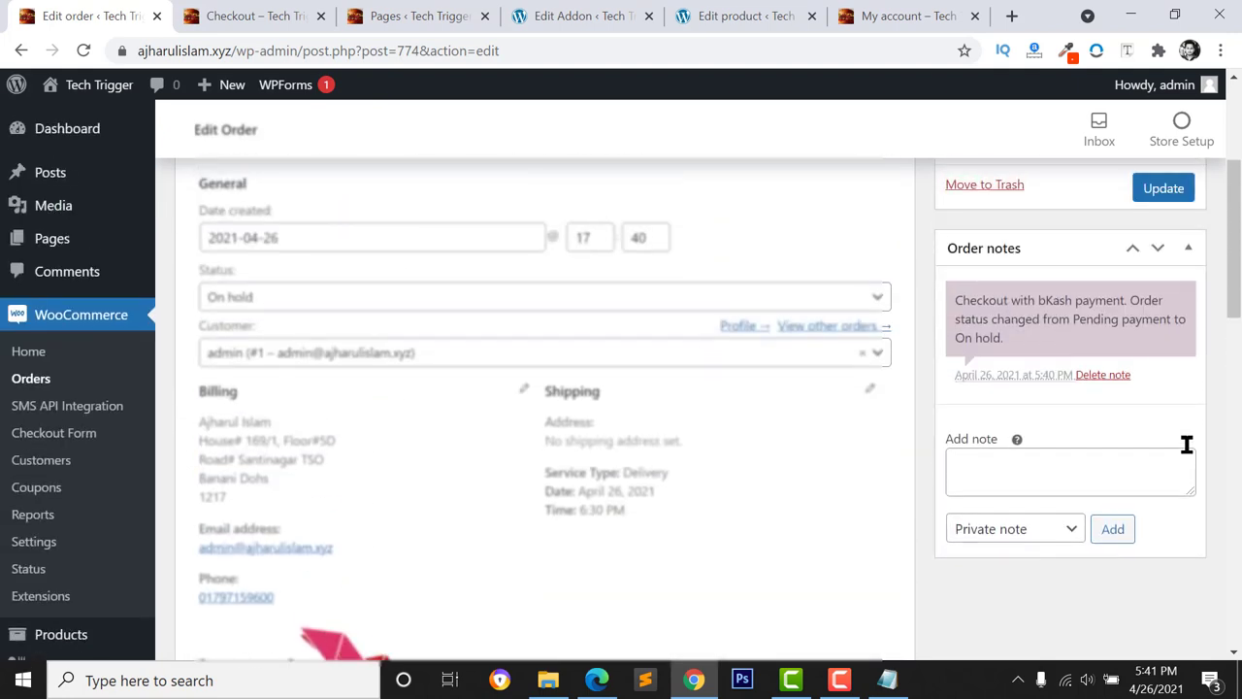
left_click(272, 522)
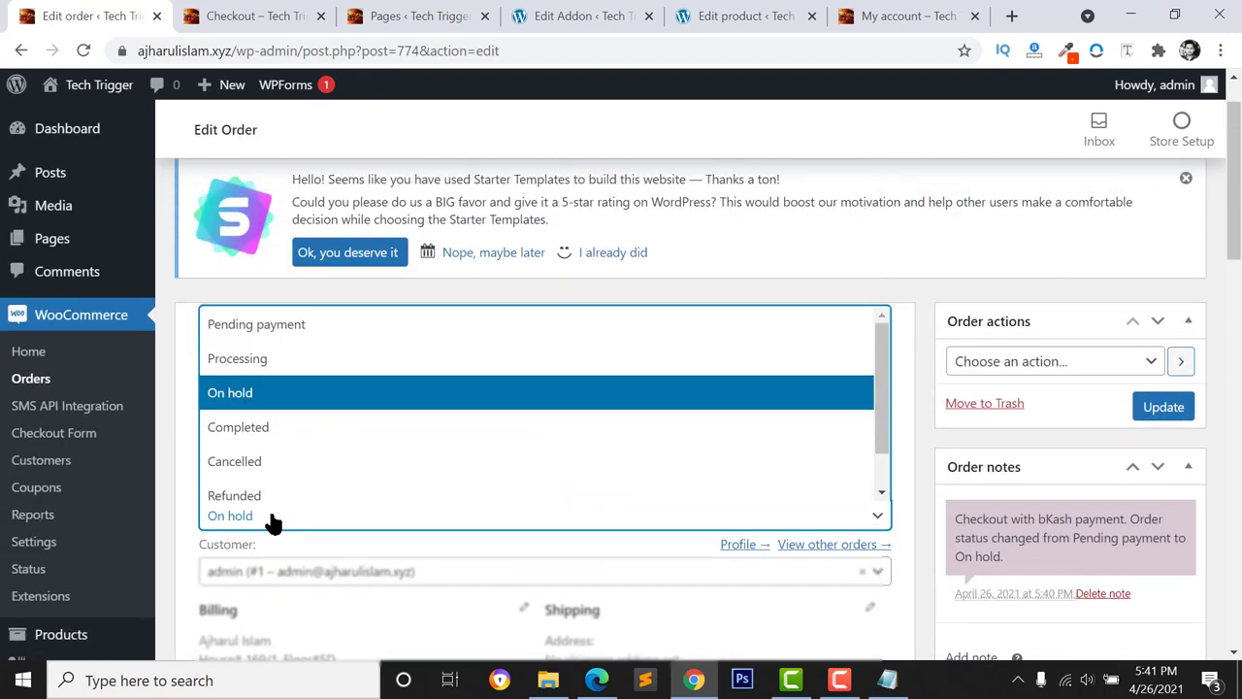
left_click(227, 427)
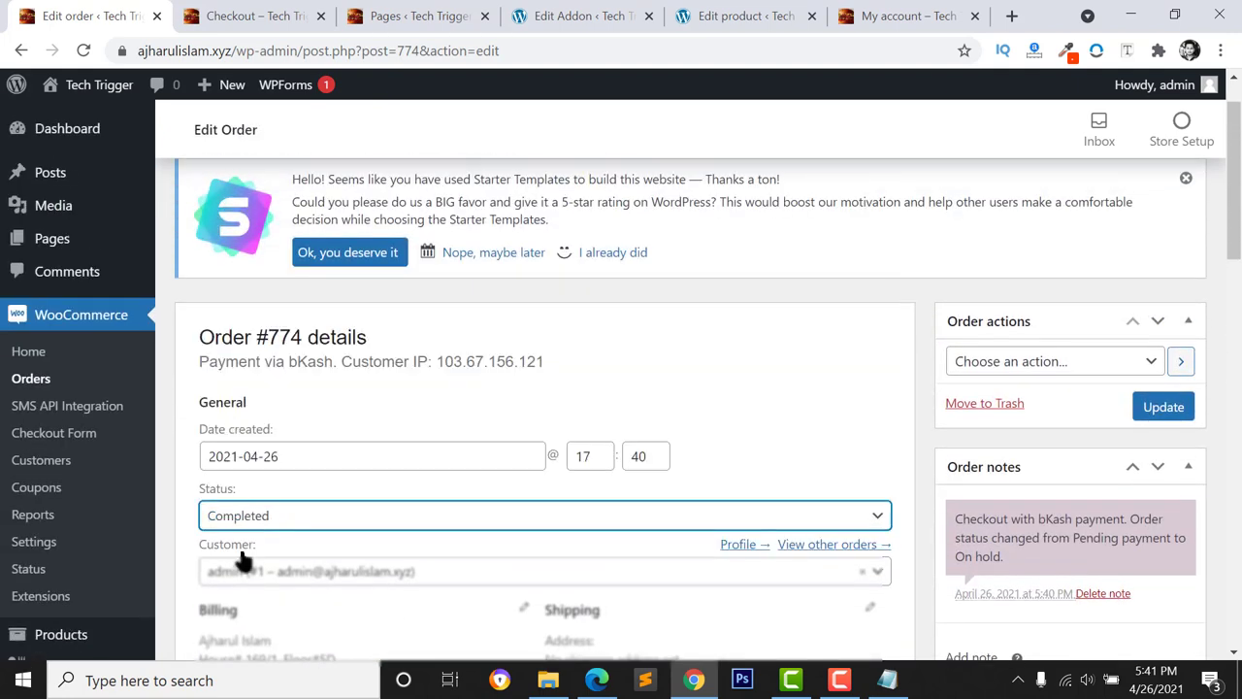
left_click(1160, 406)
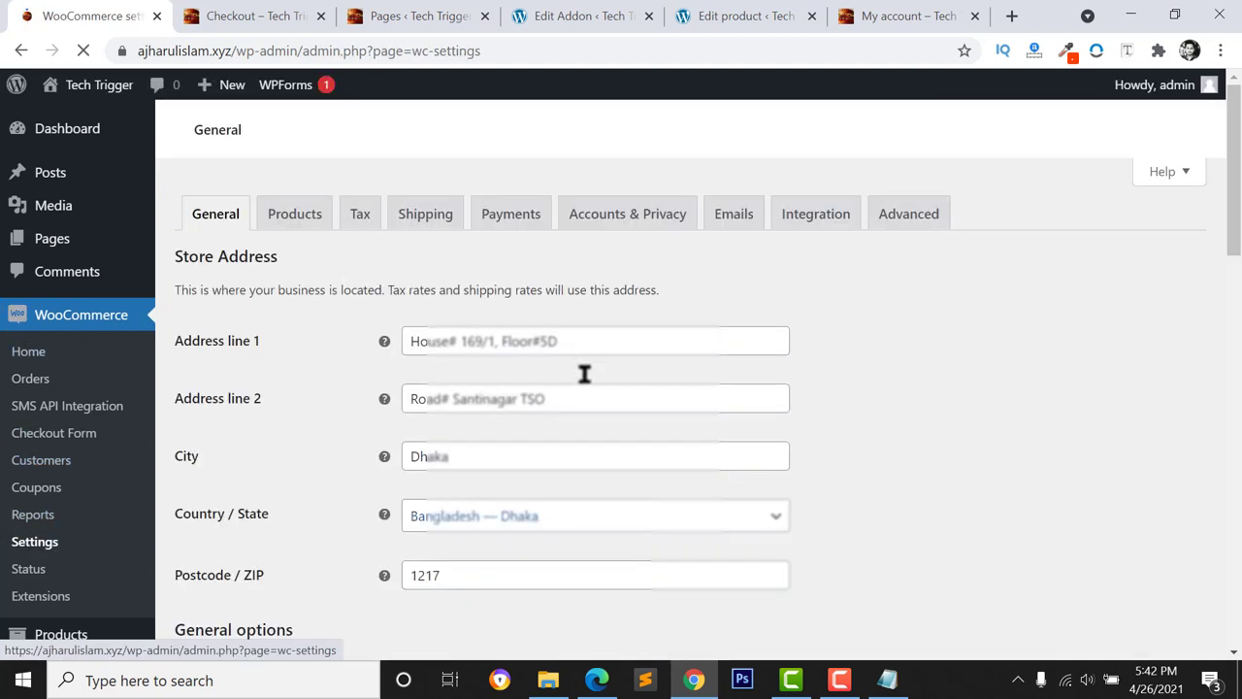
Add a Flat rate shipping method to the zone for locations not covered by other zones
left_click(417, 212)
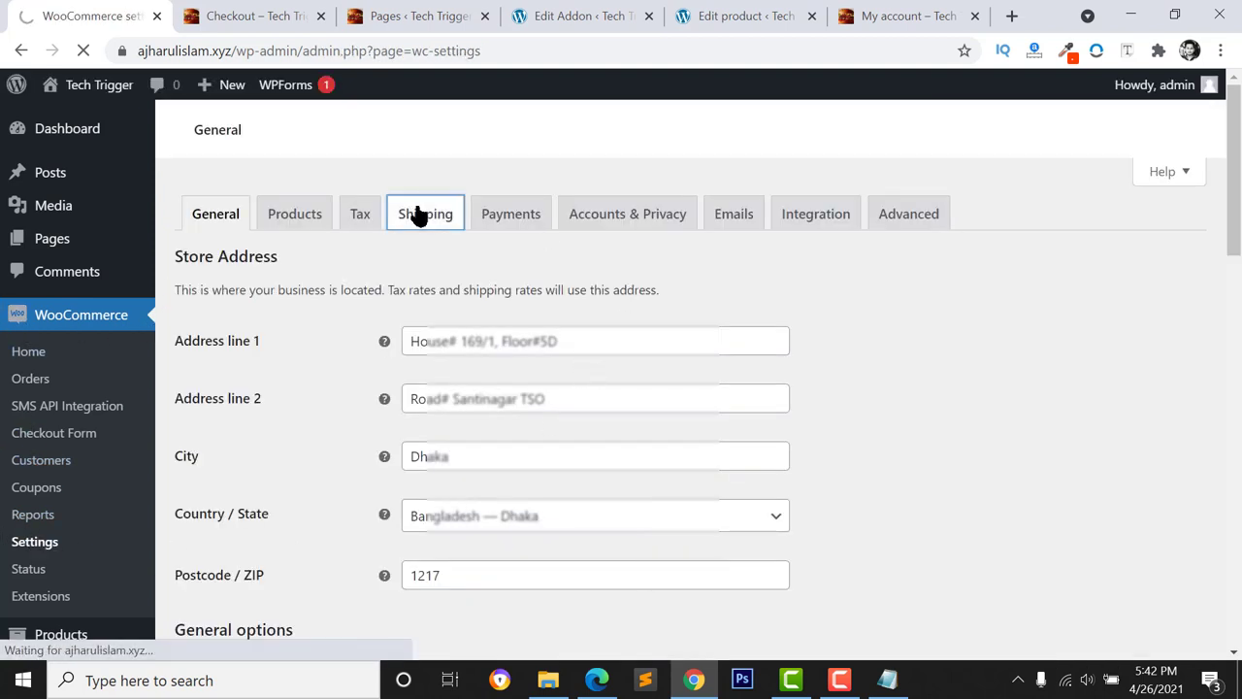
scroll(273, 337, "down", 3)
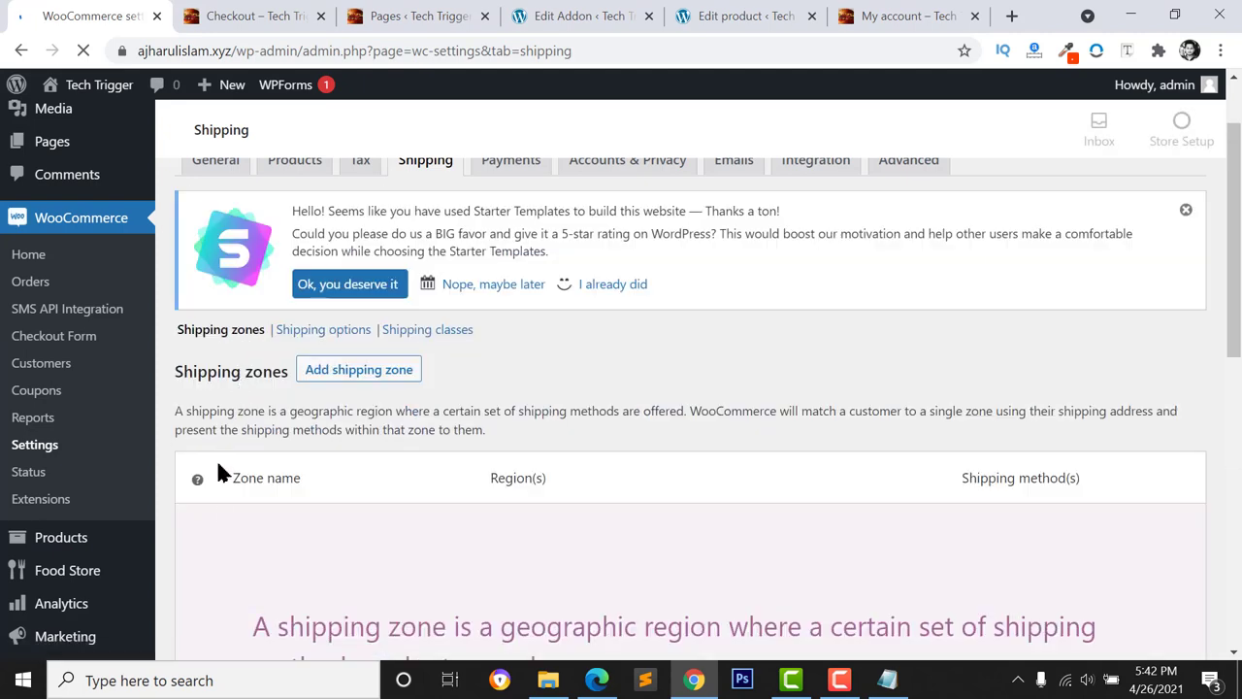
scroll(262, 517, "down", 5)
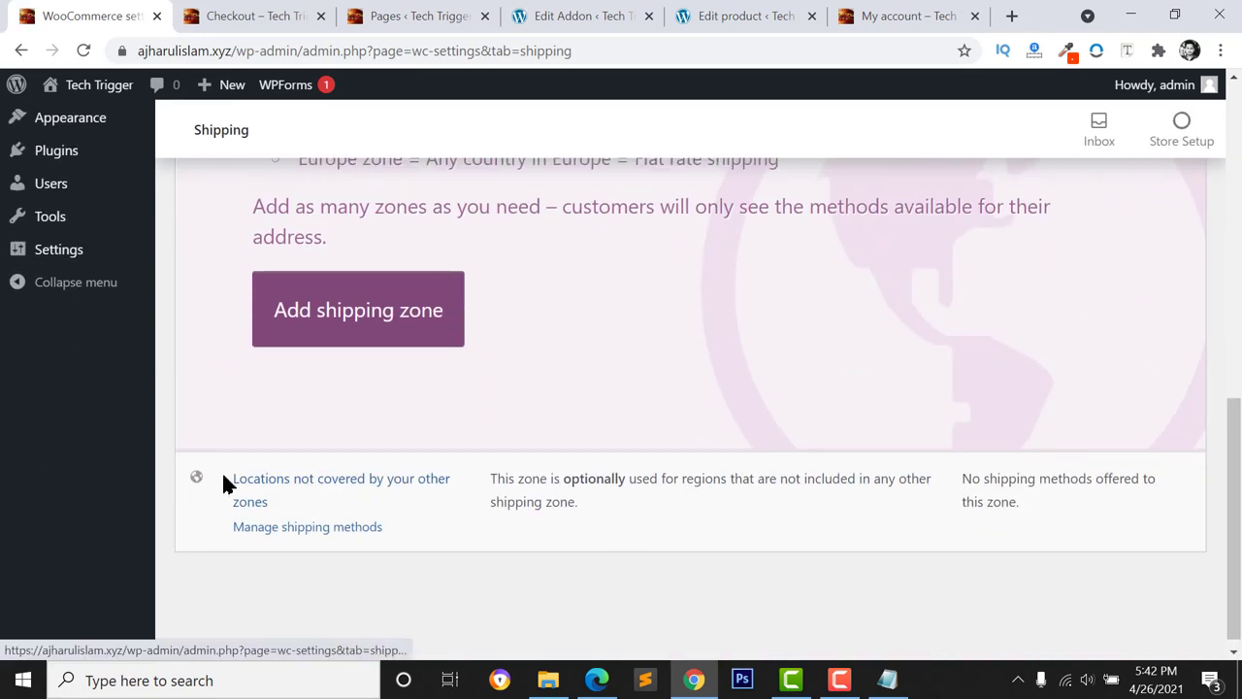
left_click(293, 500)
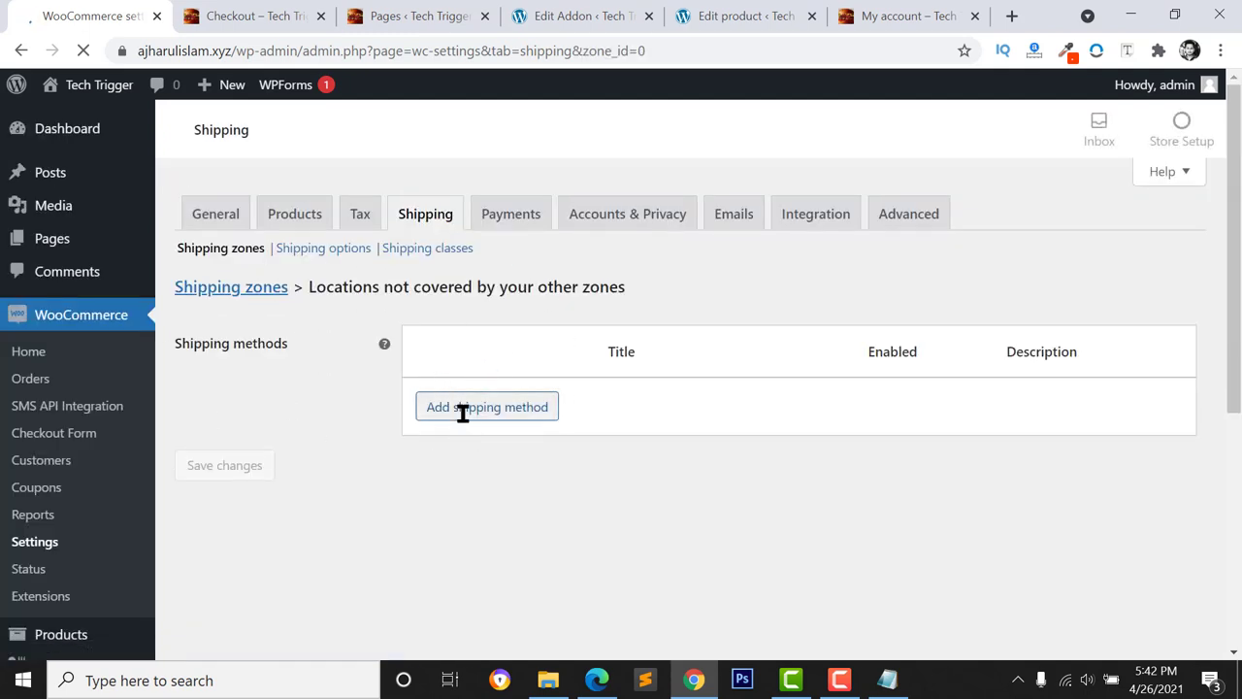
scroll(486, 499, "down", 2)
left_click(481, 478)
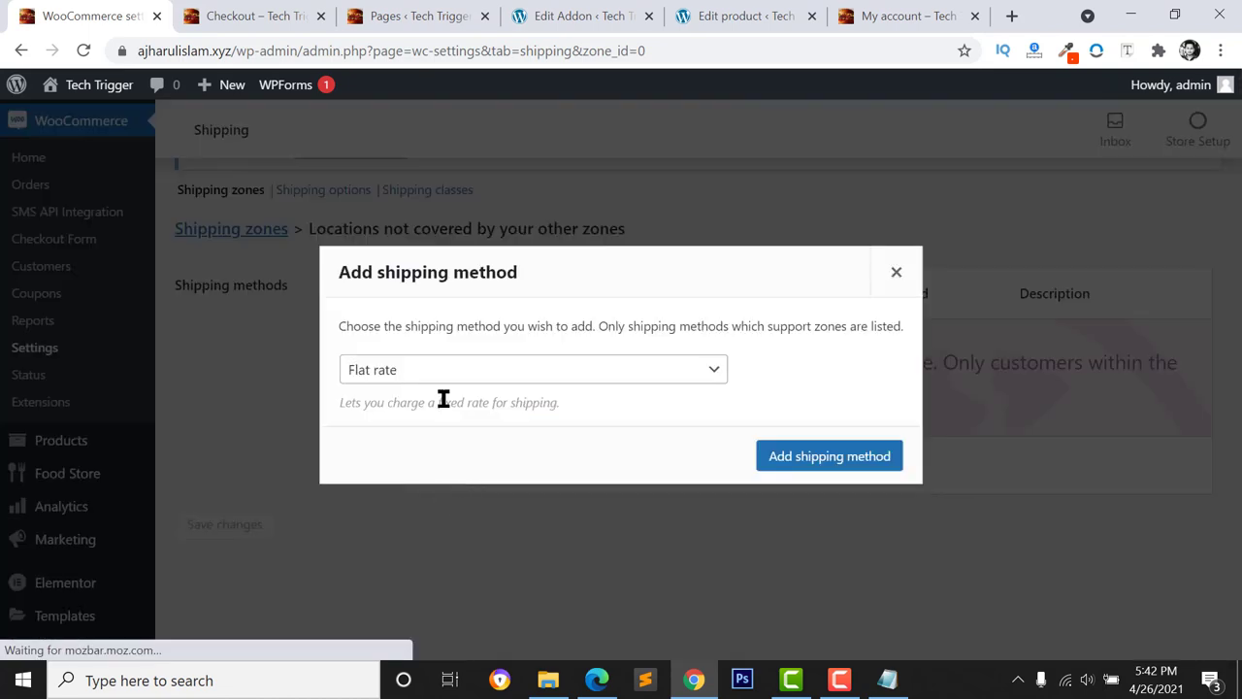
left_click(776, 464)
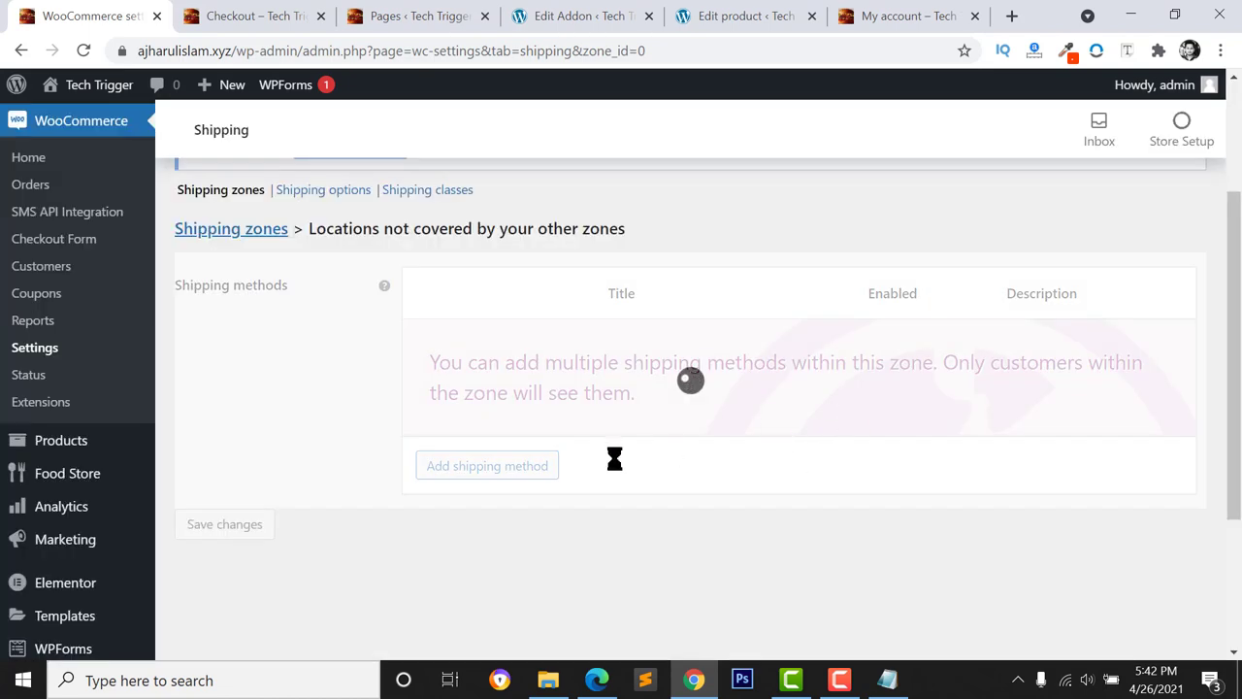
Set the cost of the Flat rate shipping method to 30 and save its settings
left_click(471, 370)
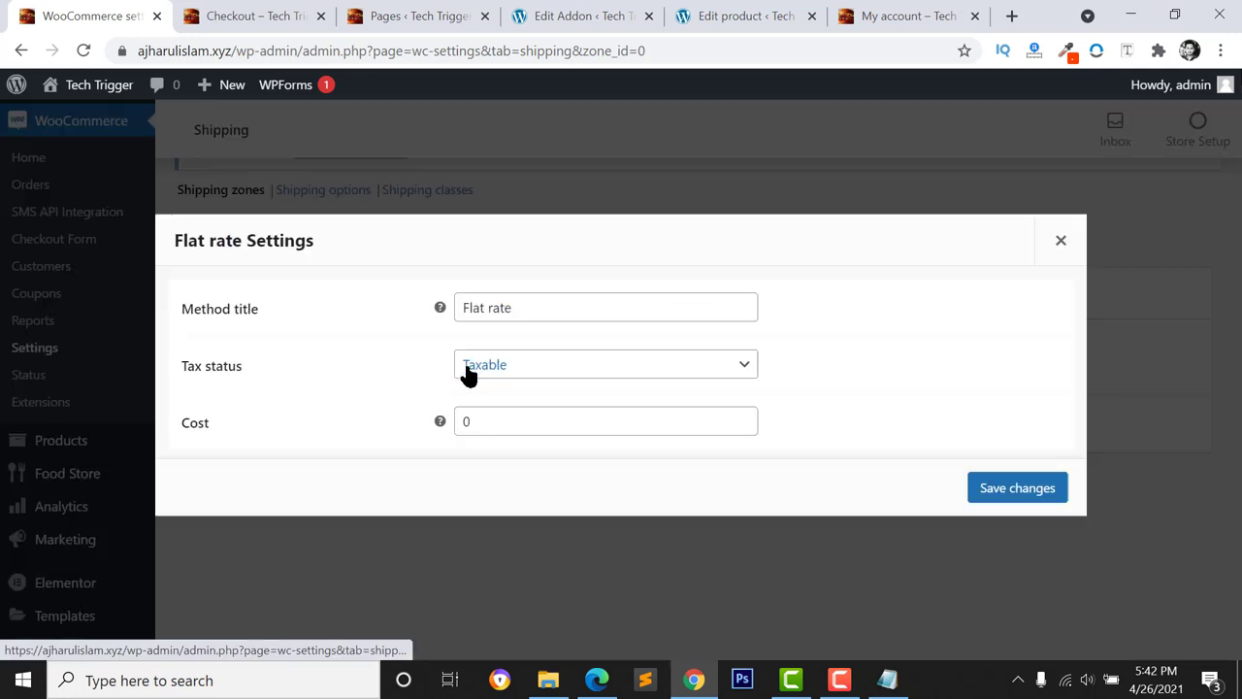
double_click(508, 433)
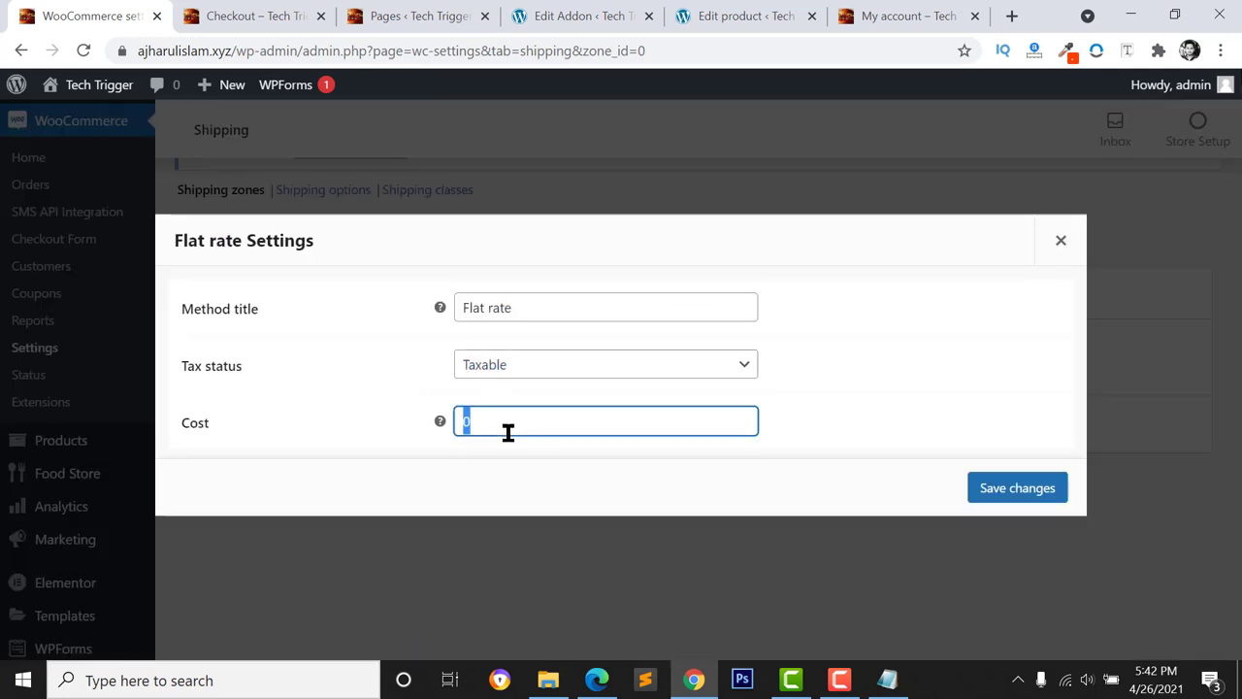
type("30")
left_click(1007, 490)
mouse_move(531, 371)
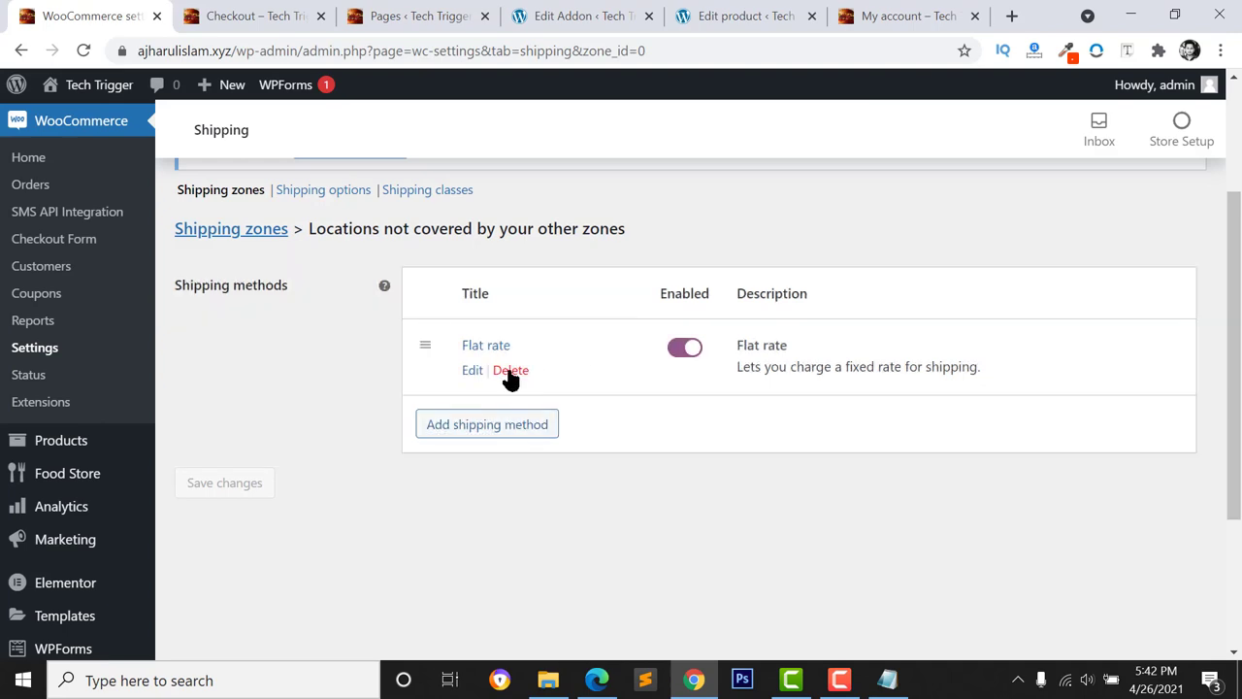
scroll(427, 330, "up", 1)
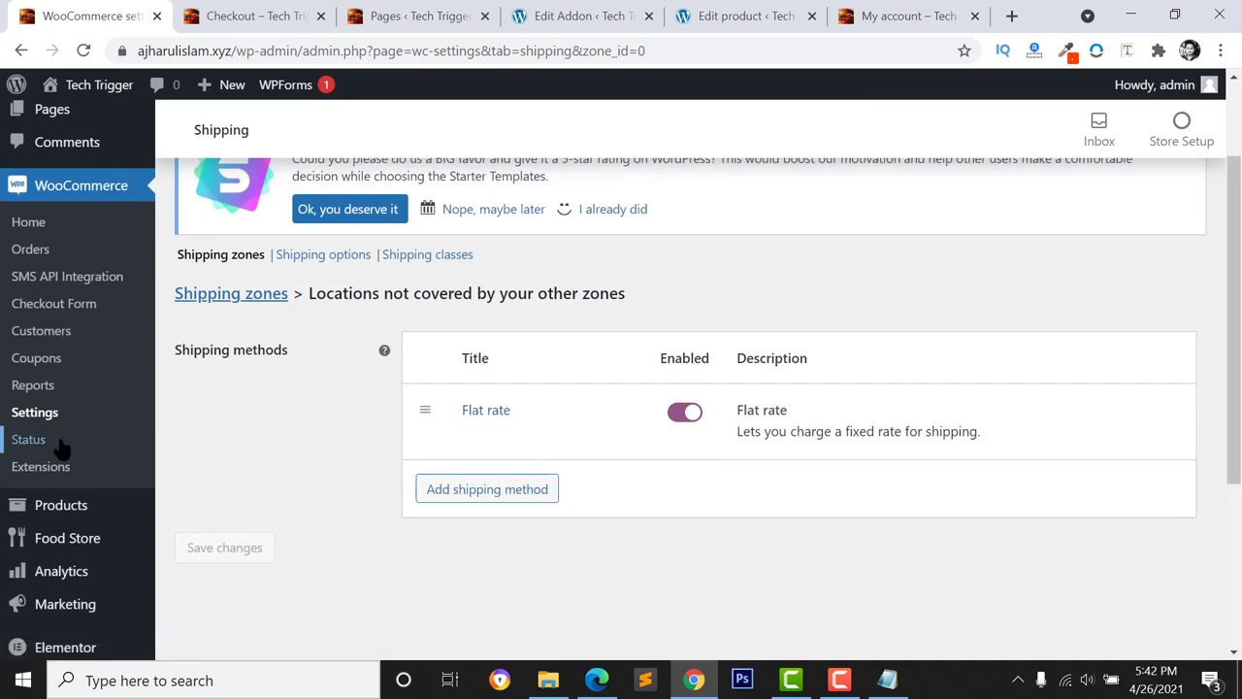
left_click(401, 18)
left_click(247, 11)
scroll(448, 522, "down", 2)
left_click(103, 12)
scroll(350, 417, "up", 2)
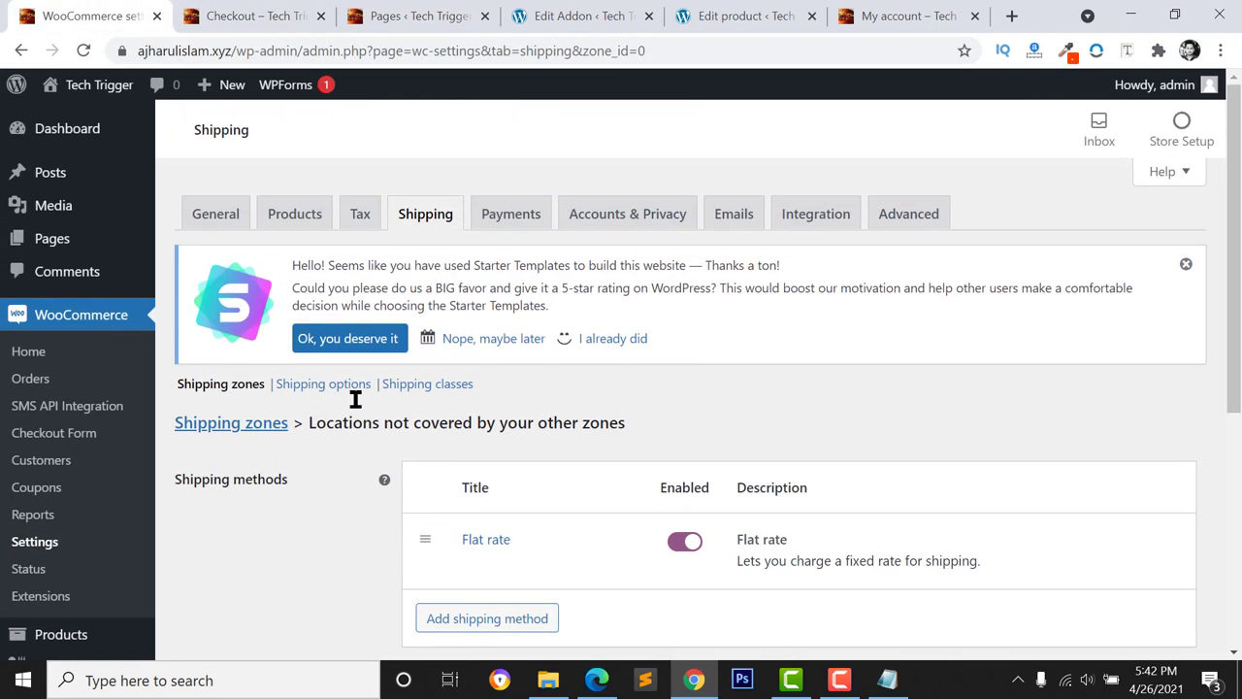
Start a new shipping zone in the WooCommerce shipping settings and name it "Gazipur Zone"
left_click(425, 218)
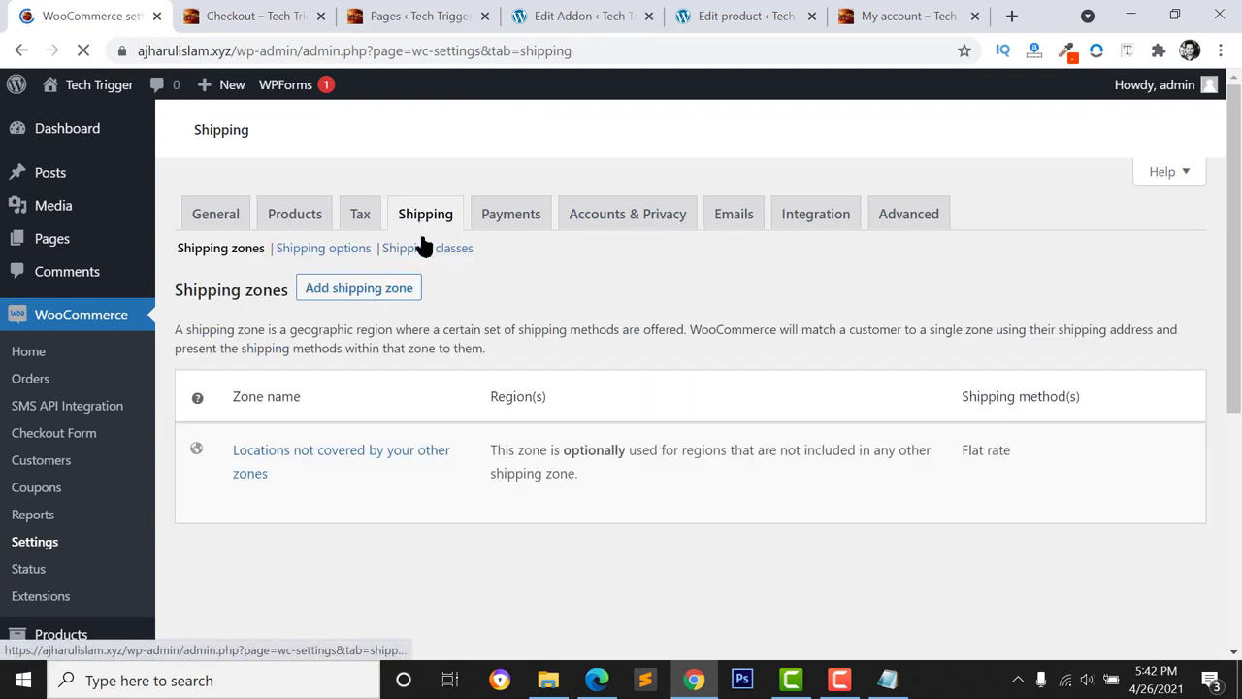
left_click(456, 215)
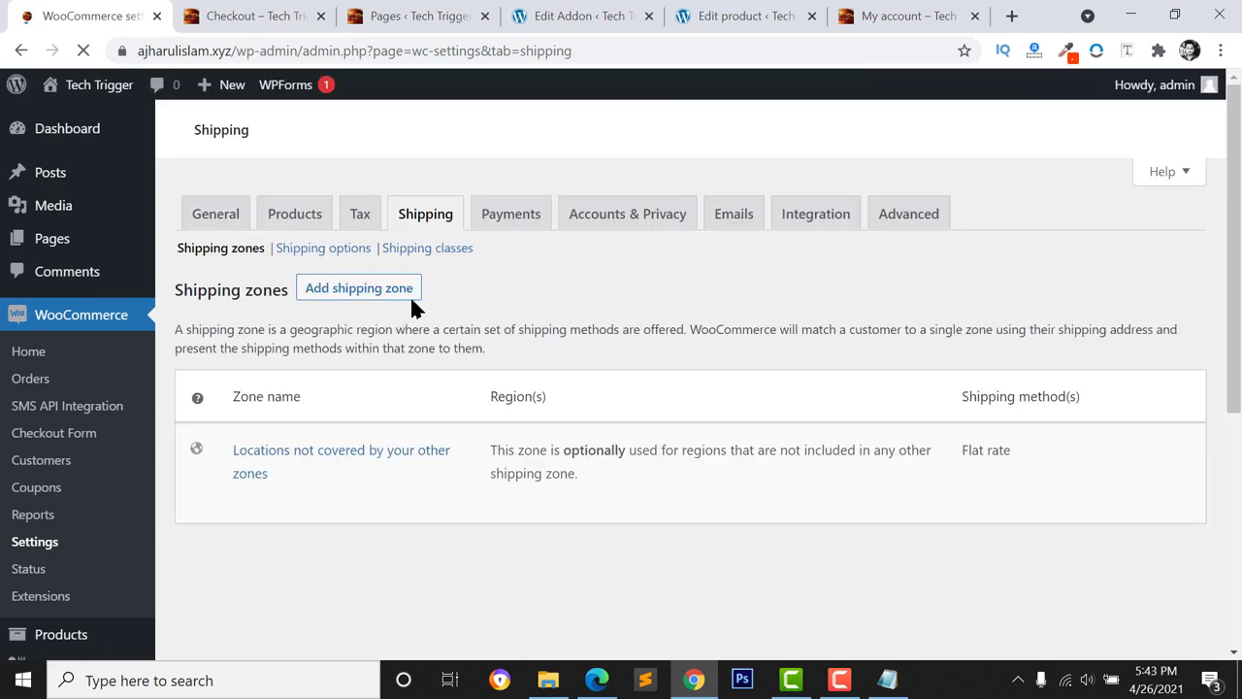
left_click(352, 297)
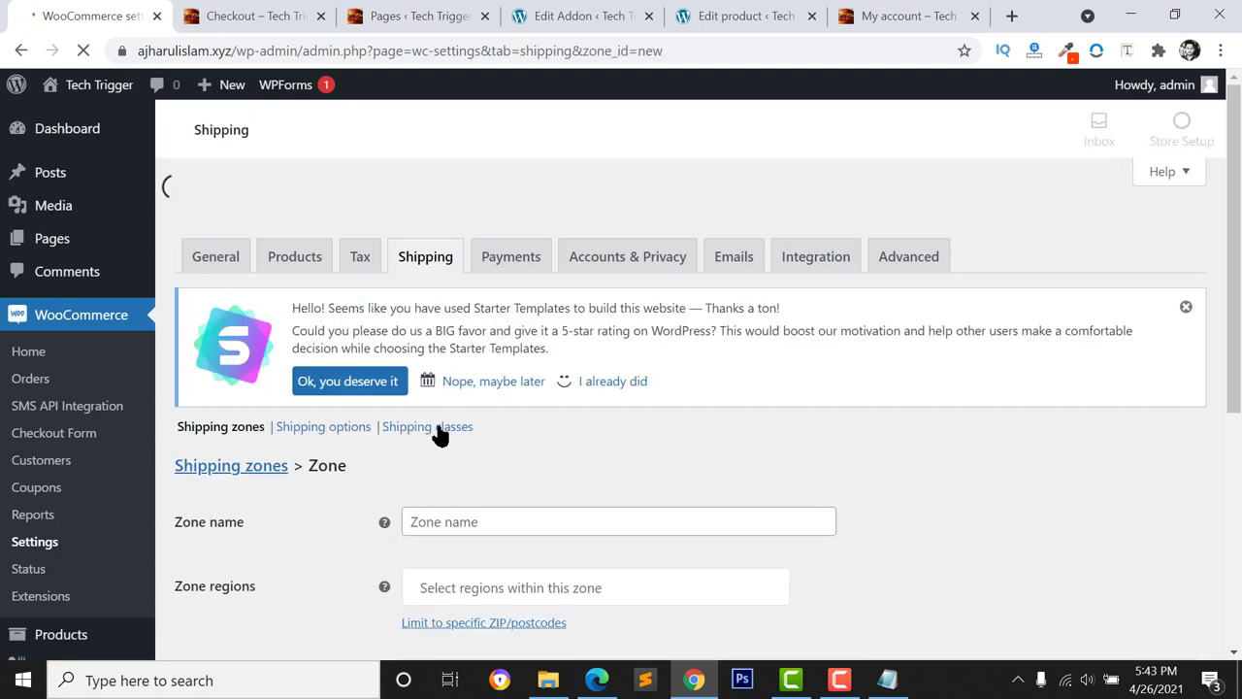
scroll(456, 447, "down", 2)
scroll(466, 330, "down", 1)
left_click(460, 288)
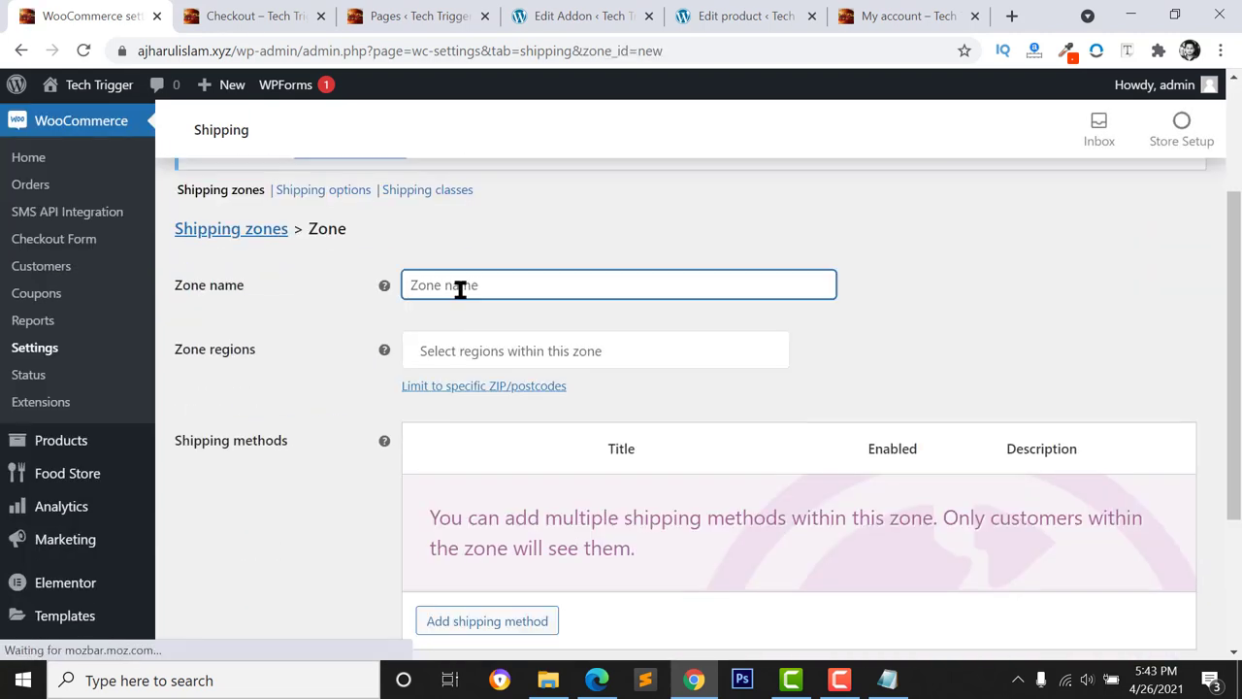
type("Gazipu")
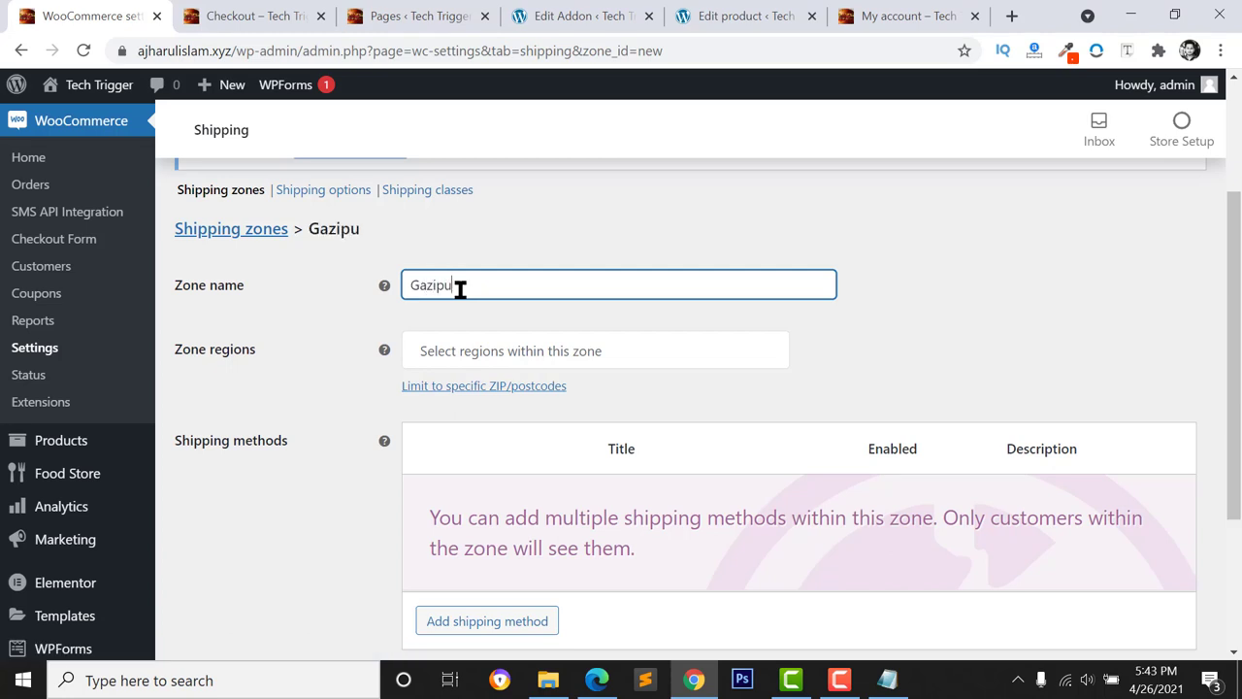
type("r Zone")
Assign the region "Gazipur, Bangladesh" to the new shipping zone
left_click(514, 353)
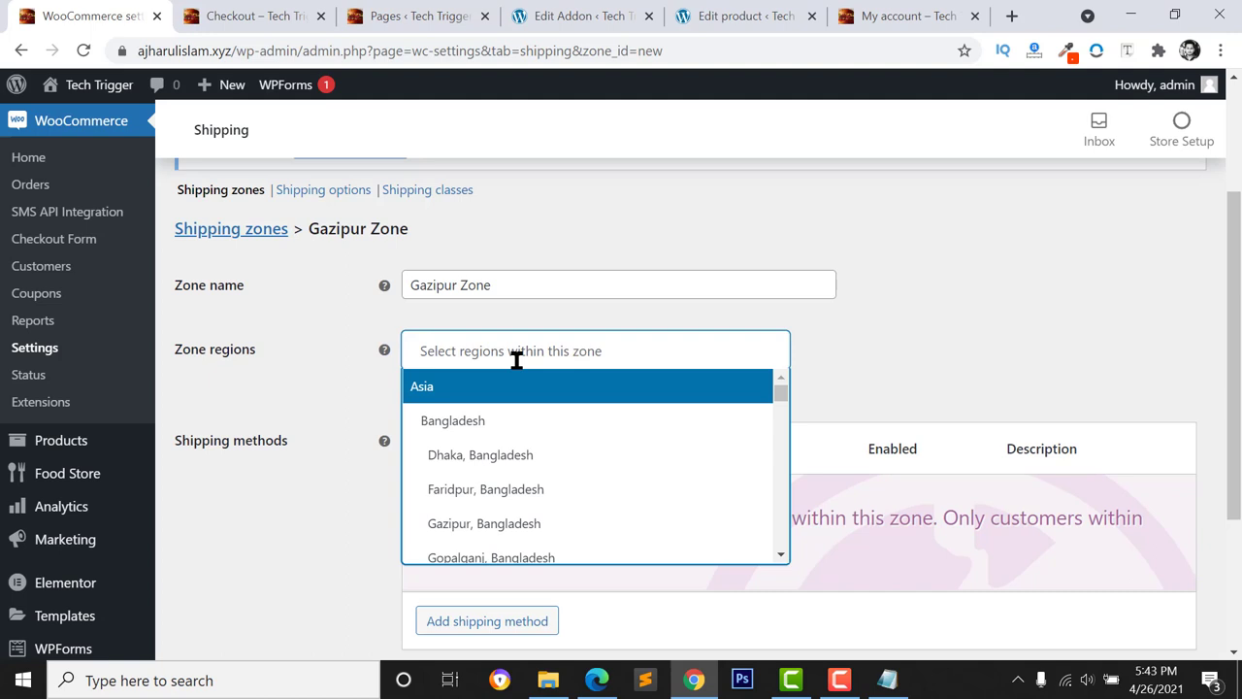
type("gaz")
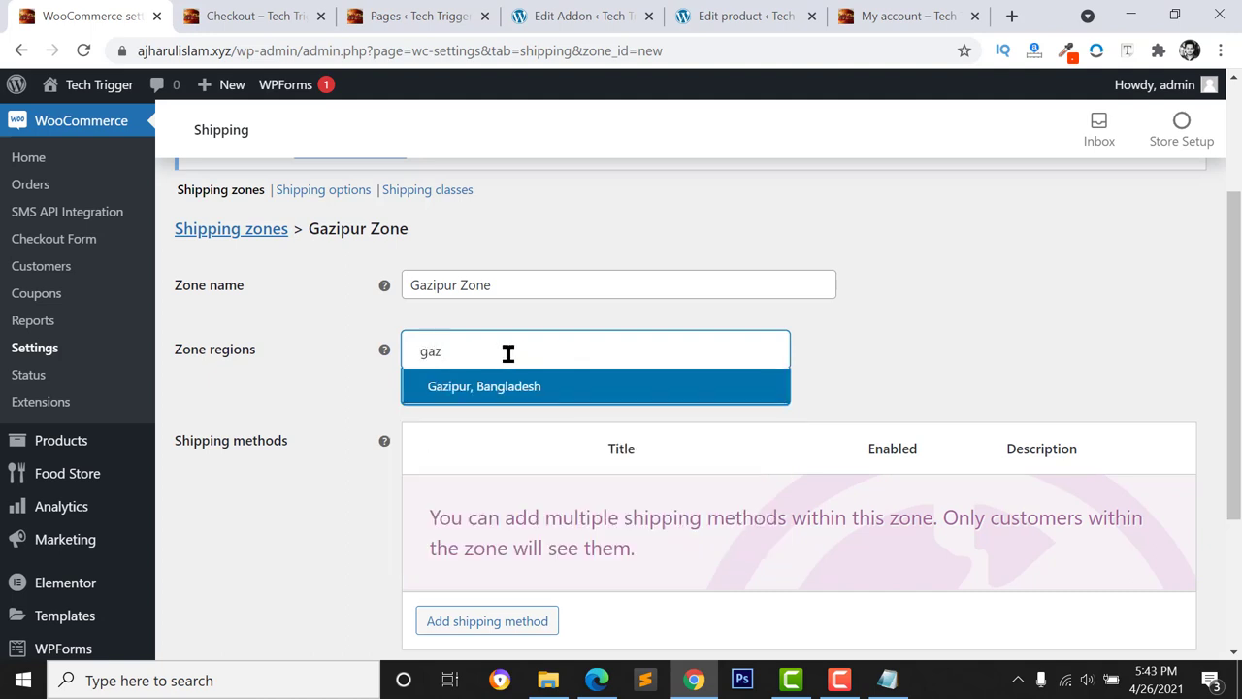
left_click(505, 388)
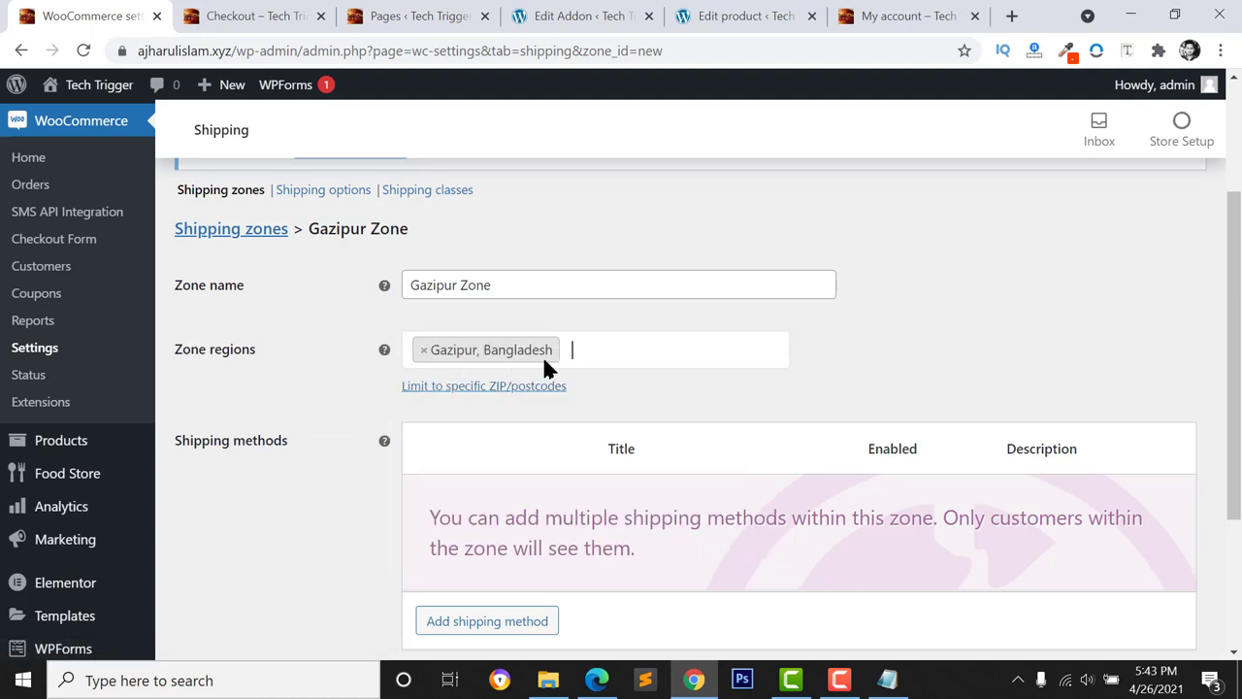
scroll(529, 448, "down", 2)
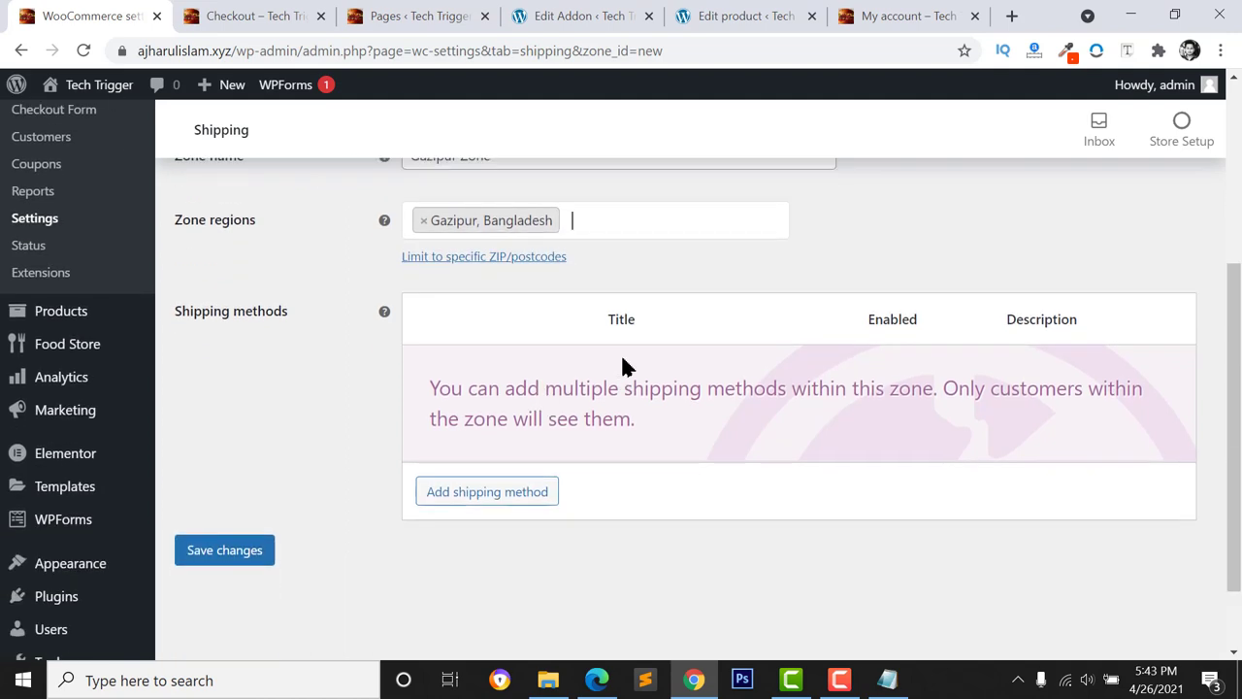
scroll(621, 366, "up", 1)
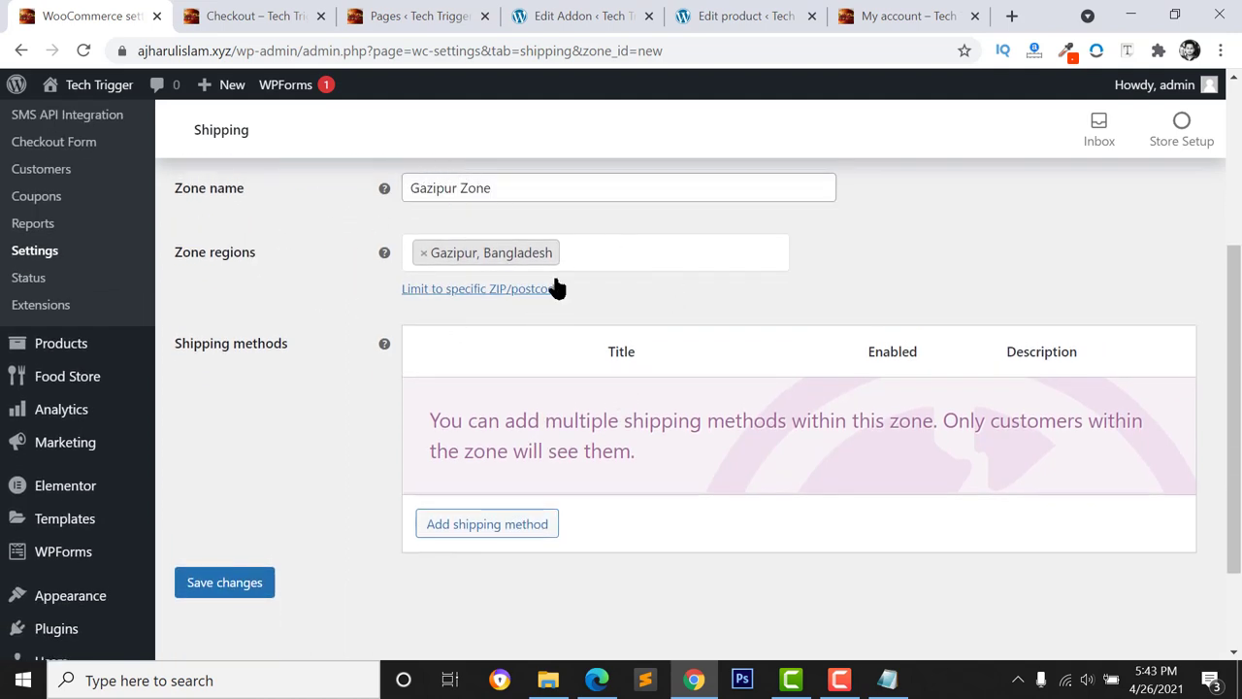
Add a Flat rate shipping method to the Gazipur Zone
left_click(480, 526)
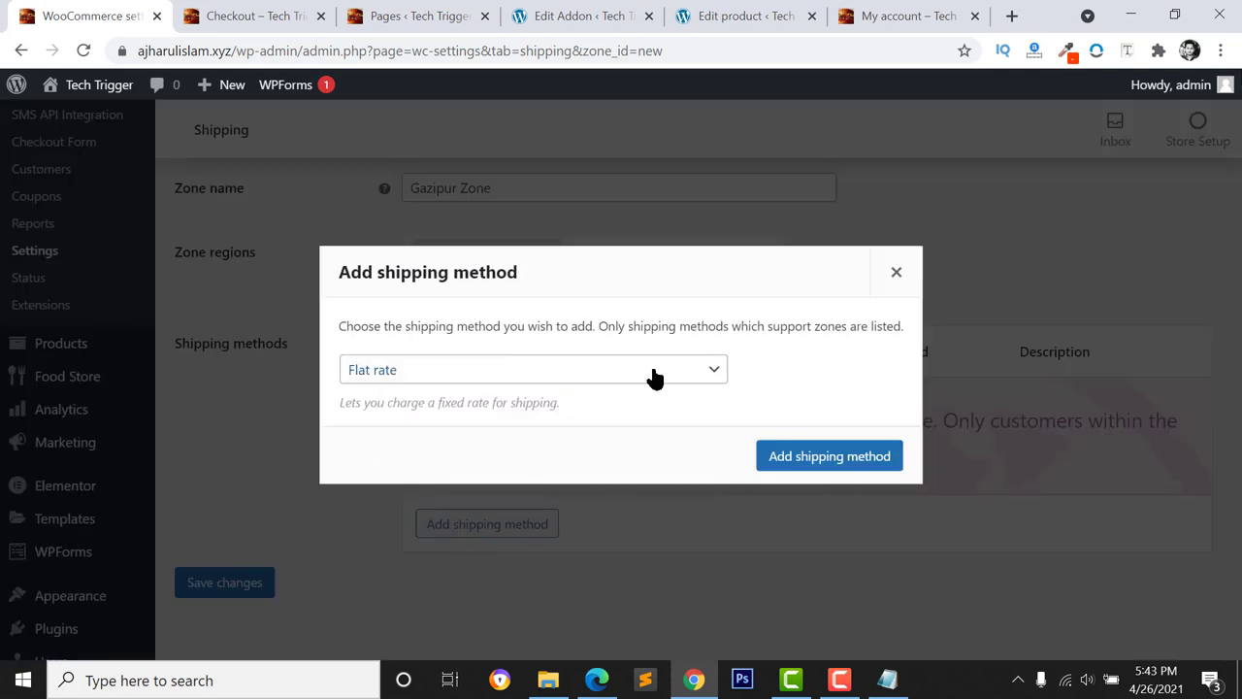
left_click(492, 378)
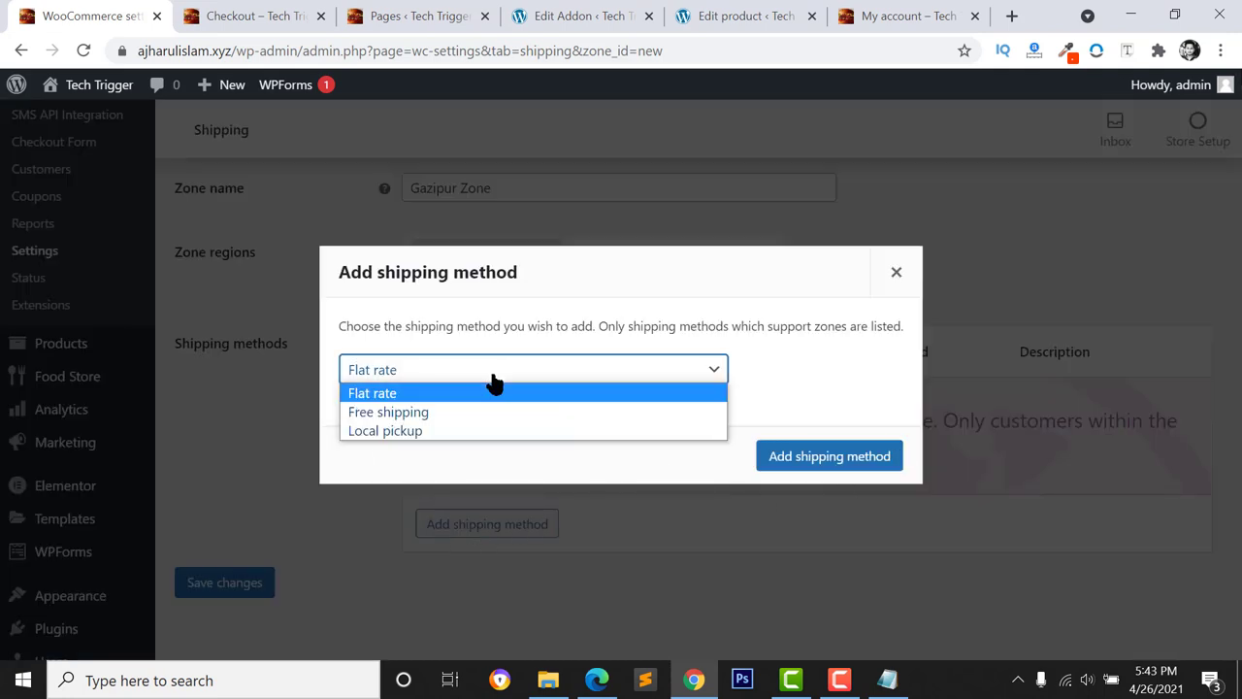
left_click(418, 413)
left_click(427, 378)
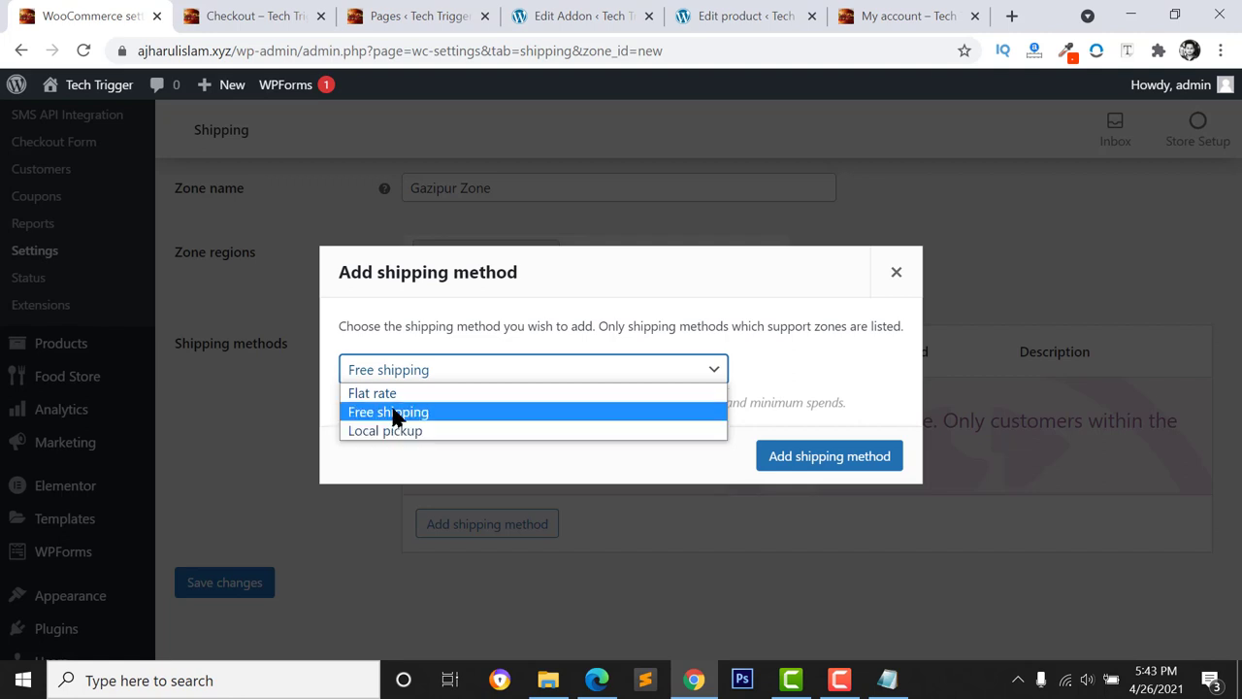
left_click(417, 390)
left_click(848, 464)
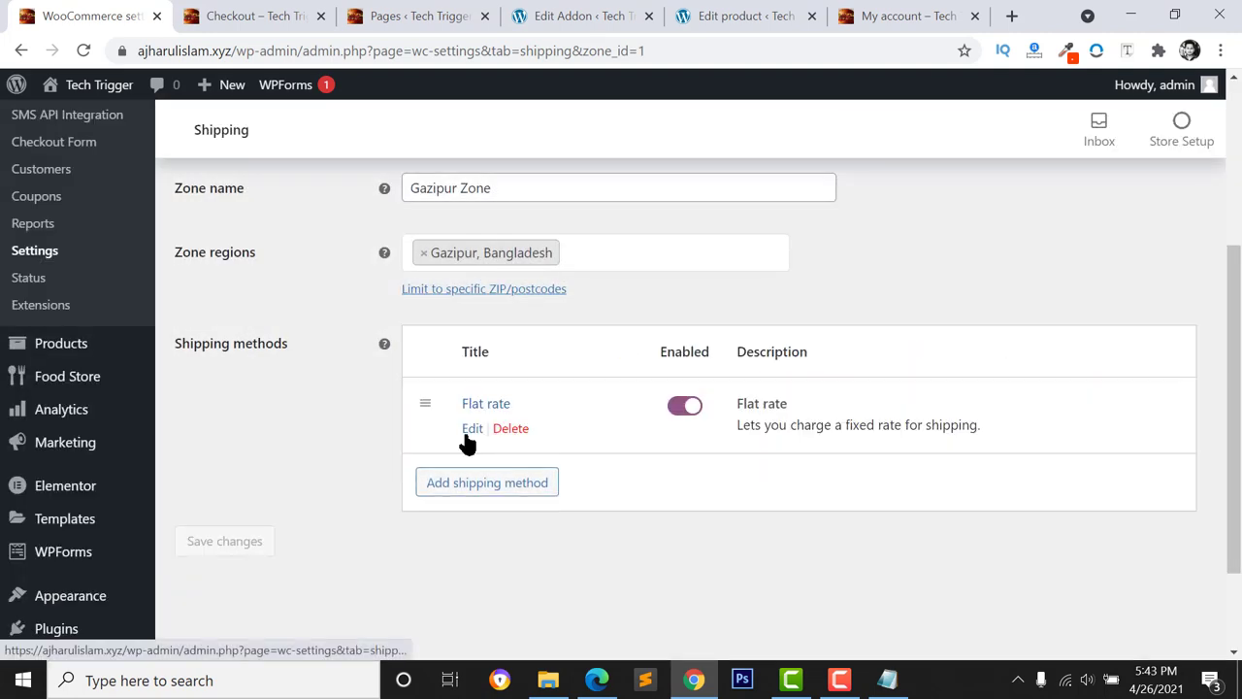
Set the cost of the Gazipur Zone's Flat rate method to 50 and save its settings
left_click(471, 428)
double_click(494, 428)
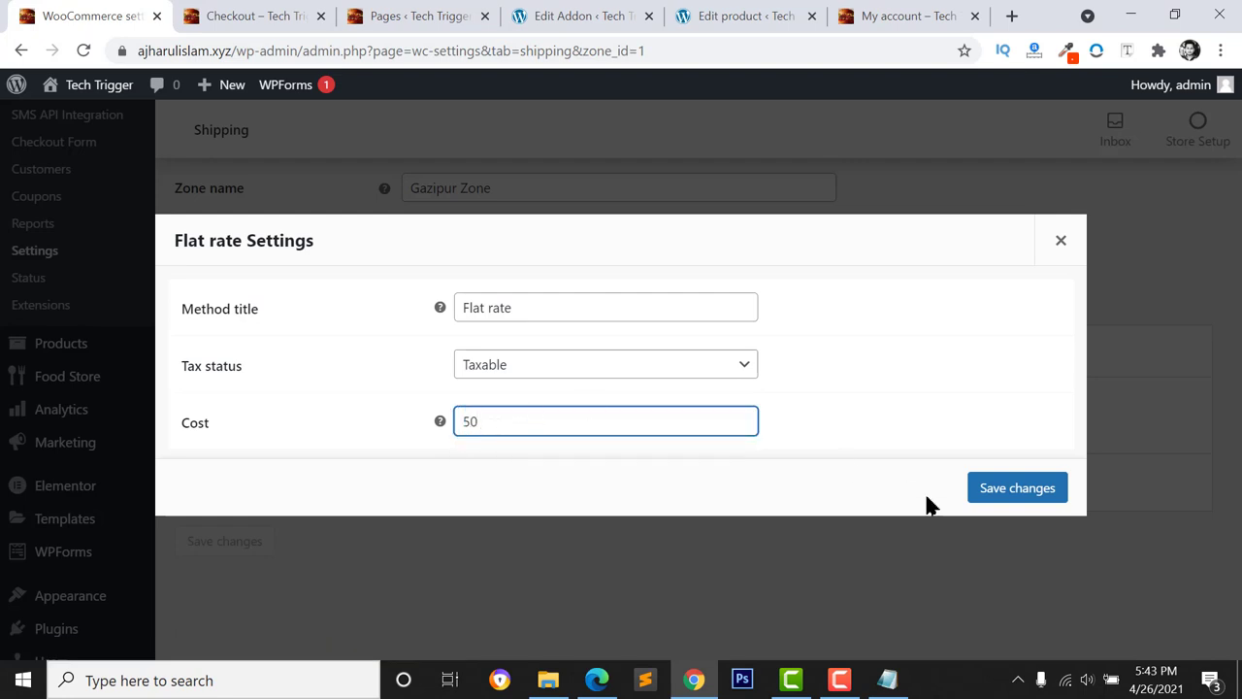
left_click(994, 490)
scroll(233, 489, "down", 2)
scroll(728, 258, "up", 1)
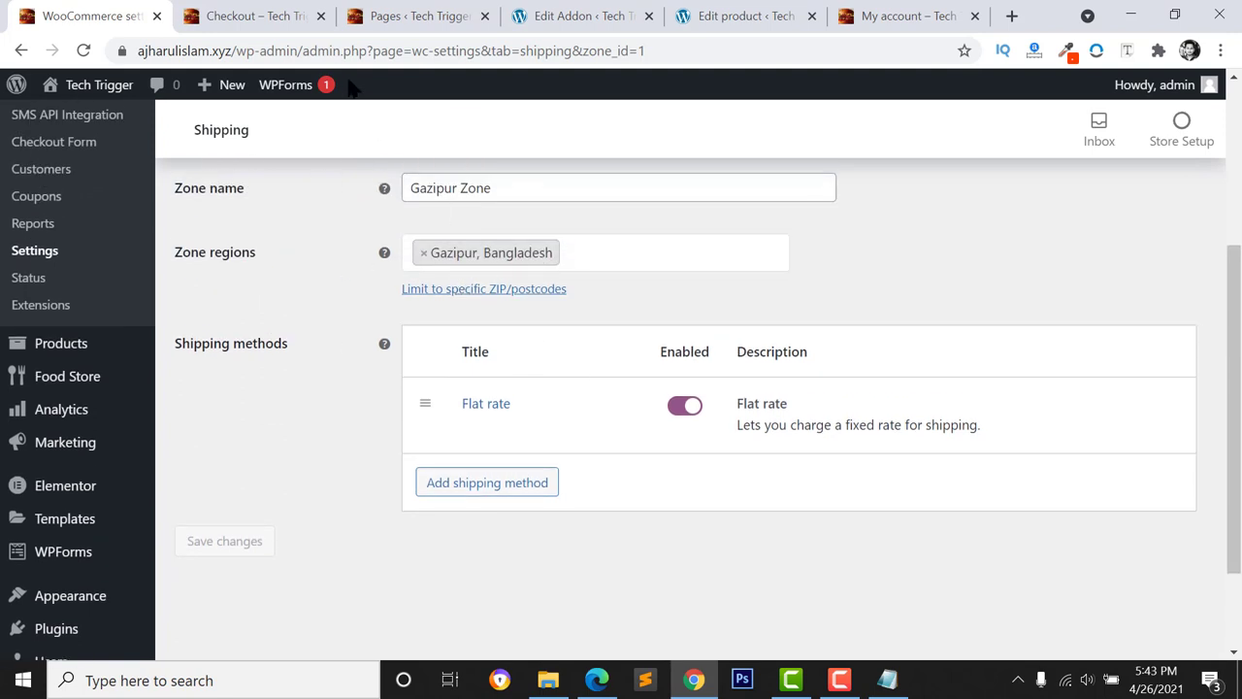
Open the restaurant site's home page from the order confirmation and examine its hero, welcome, menu and Happy Hours sections
left_click(242, 15)
scroll(534, 505, "up", 3)
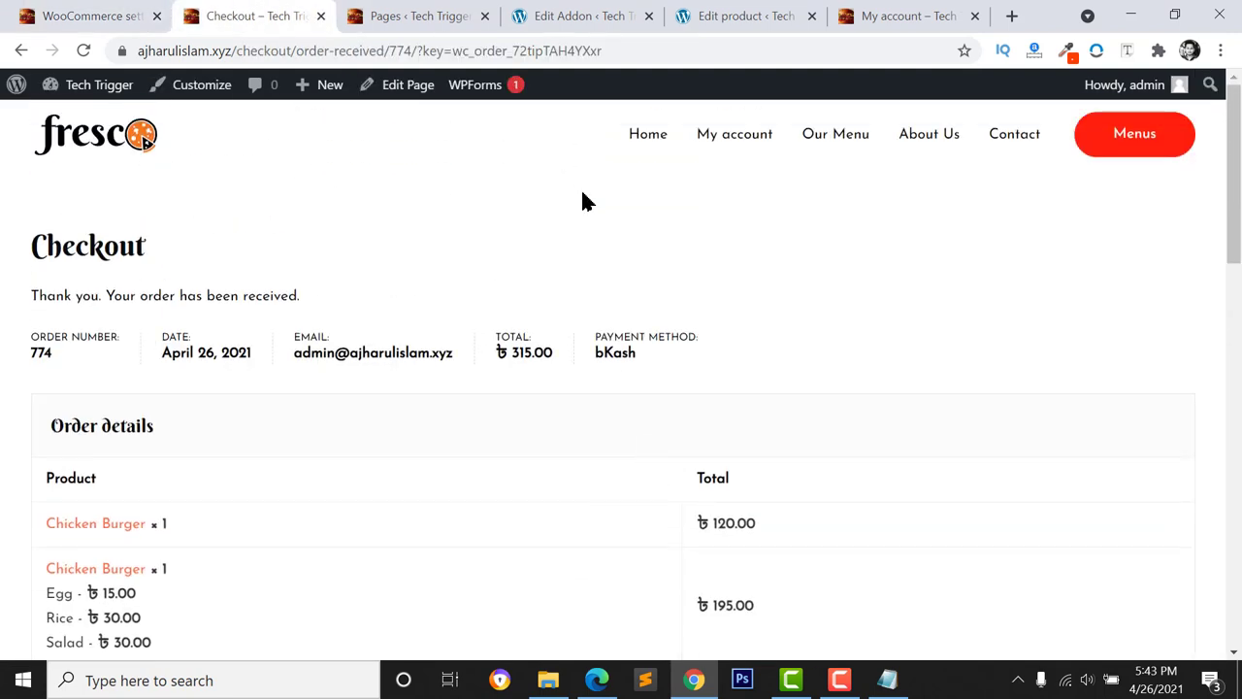
left_click(107, 145)
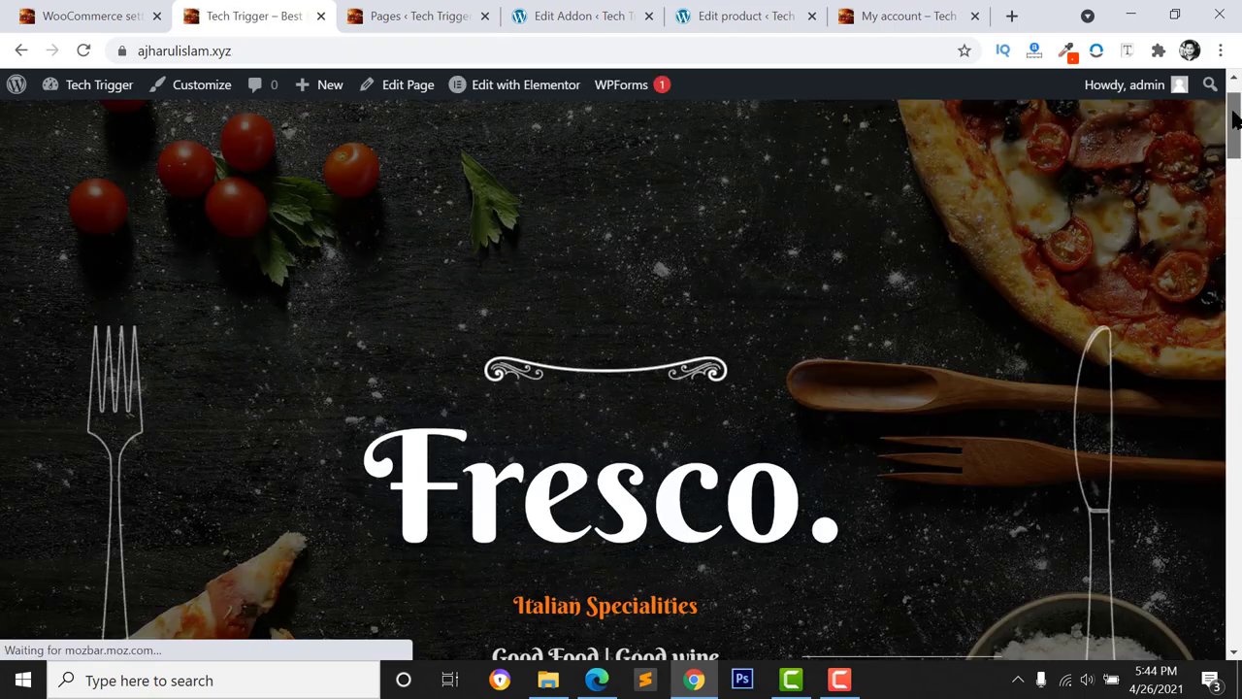
left_click_drag(1235, 143, 146, 142)
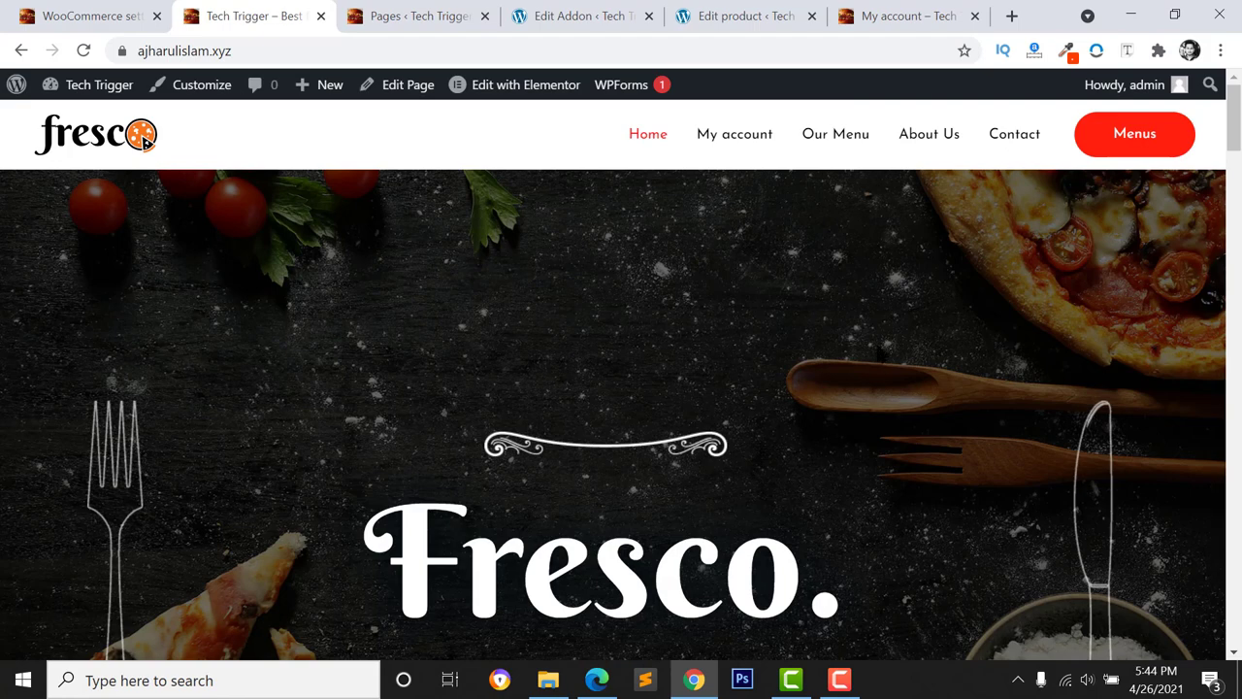
scroll(455, 327, "down", 6)
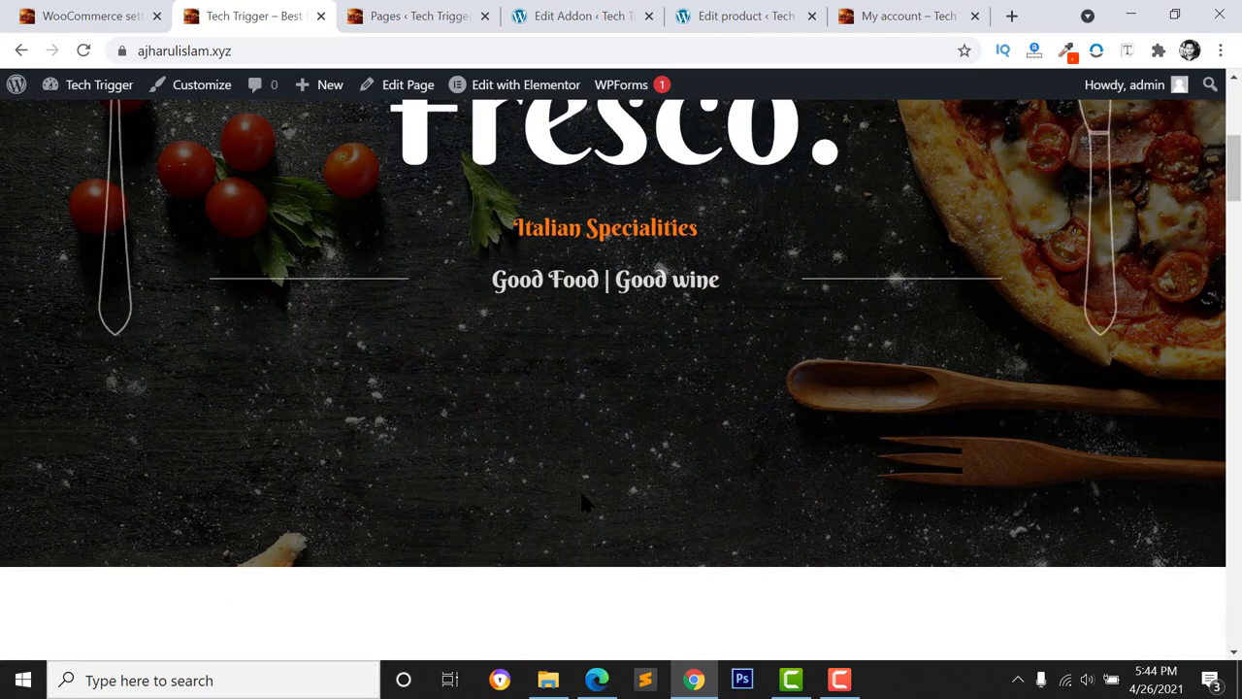
scroll(583, 498, "down", 3)
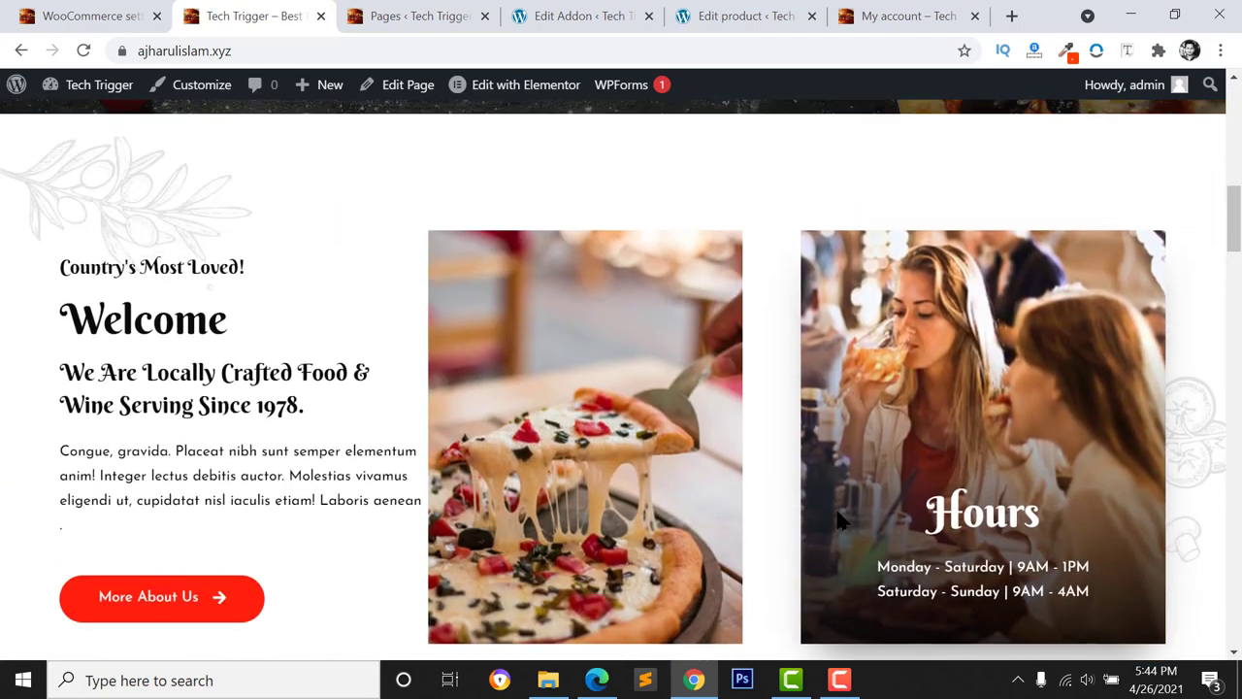
scroll(815, 476, "down", 4)
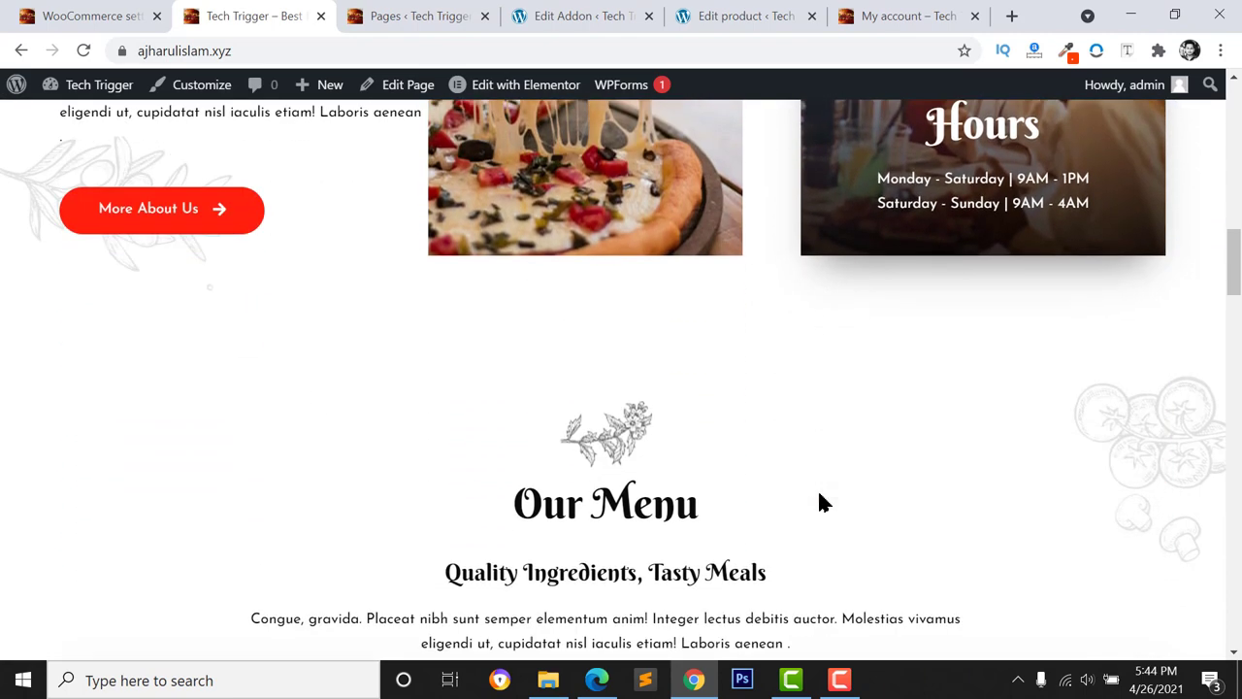
scroll(818, 500, "down", 5)
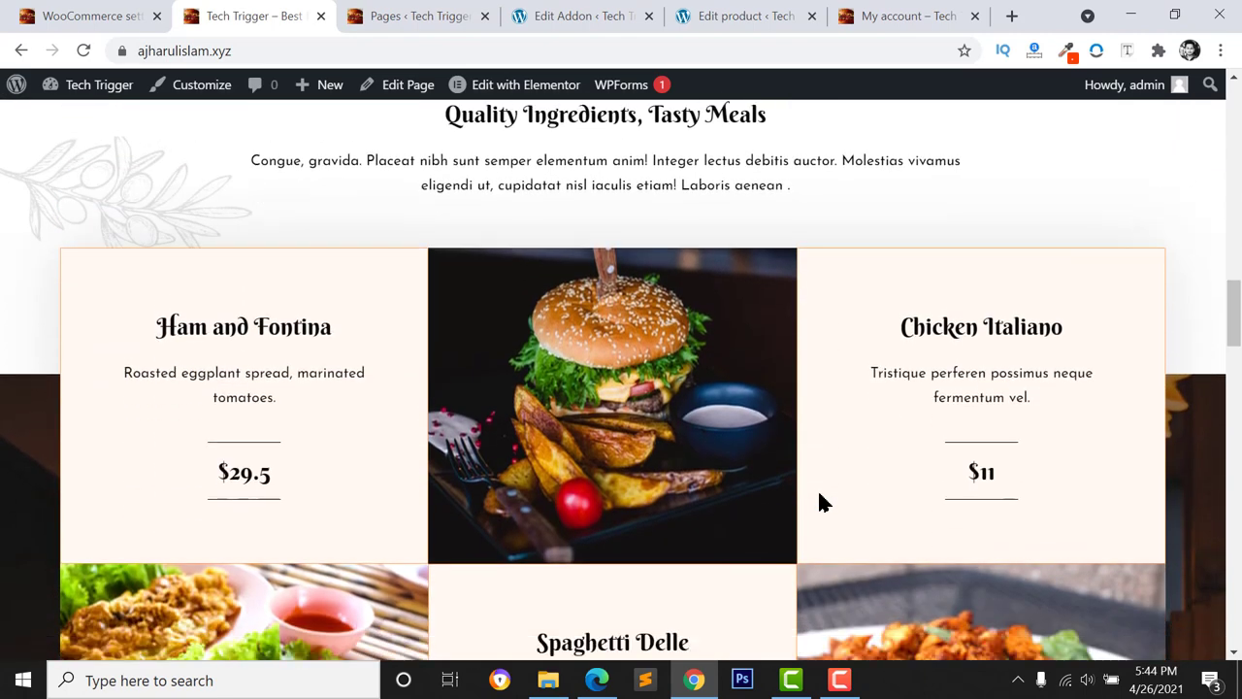
scroll(844, 461, "down", 4)
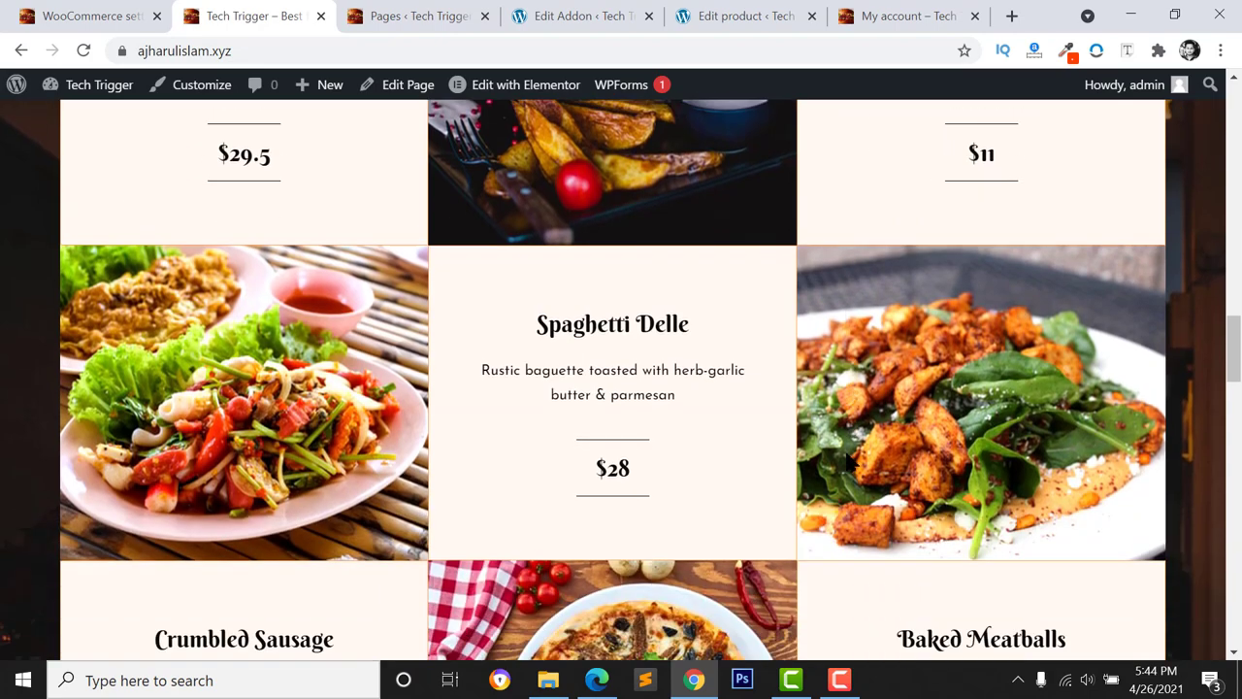
scroll(912, 388, "down", 7)
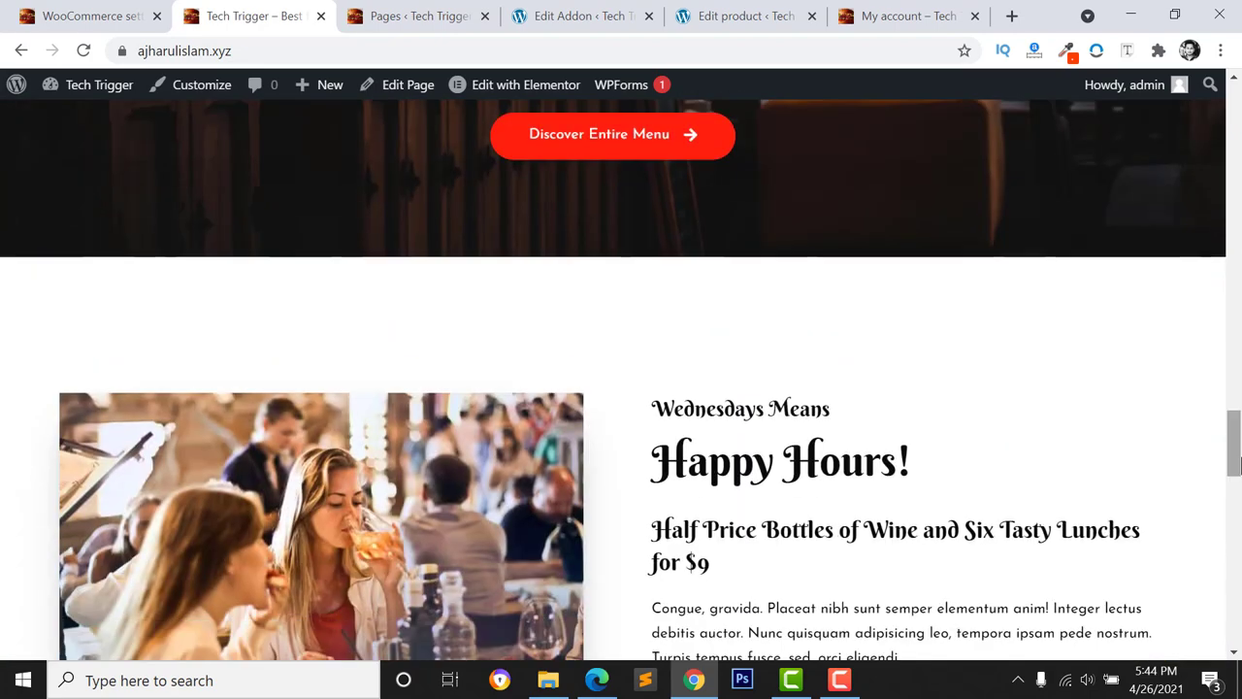
left_click_drag(1236, 464, 1235, 139)
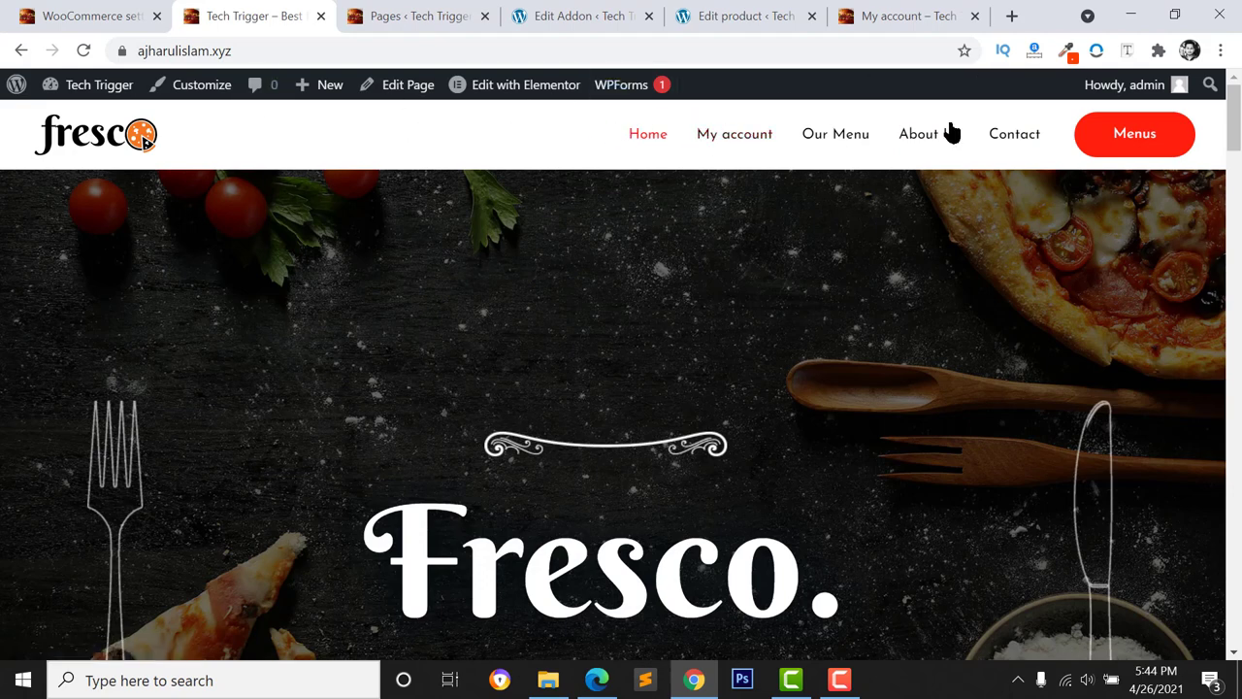
scroll(359, 483, "down", 5)
scroll(360, 483, "up", 1)
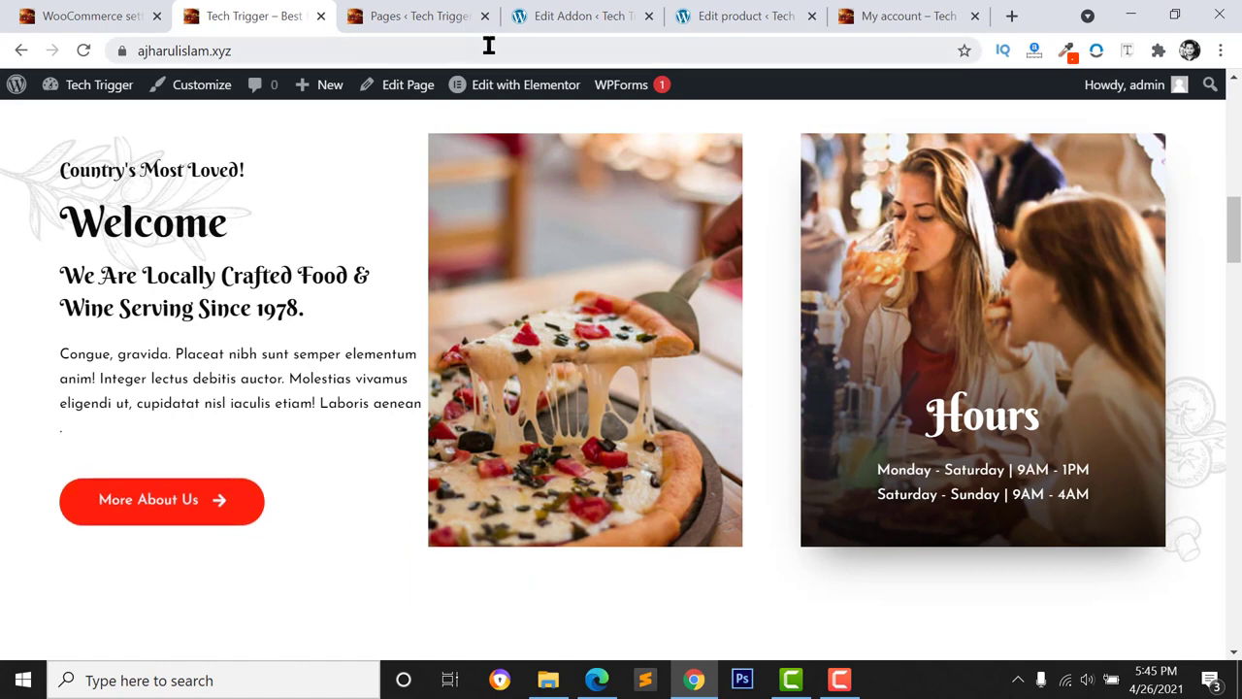
Open the home page in Elementor and replace the hero heading text with "Tech Trigger"
mouse_move(525, 92)
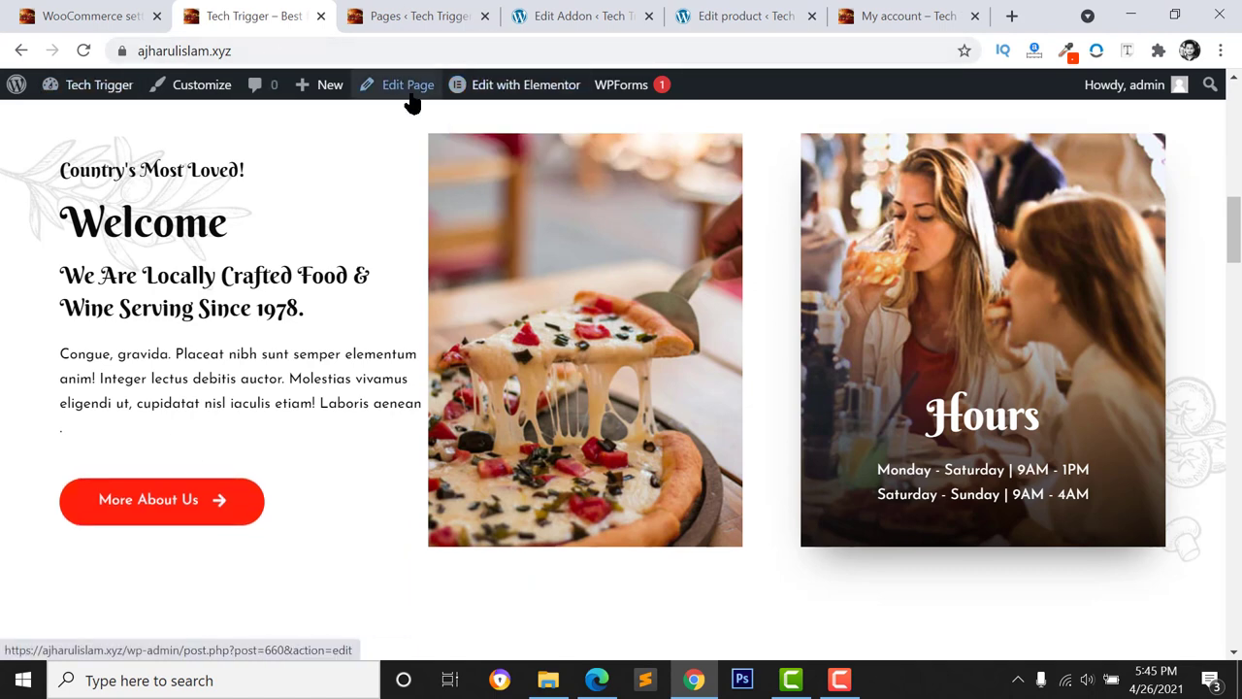
left_click(538, 87)
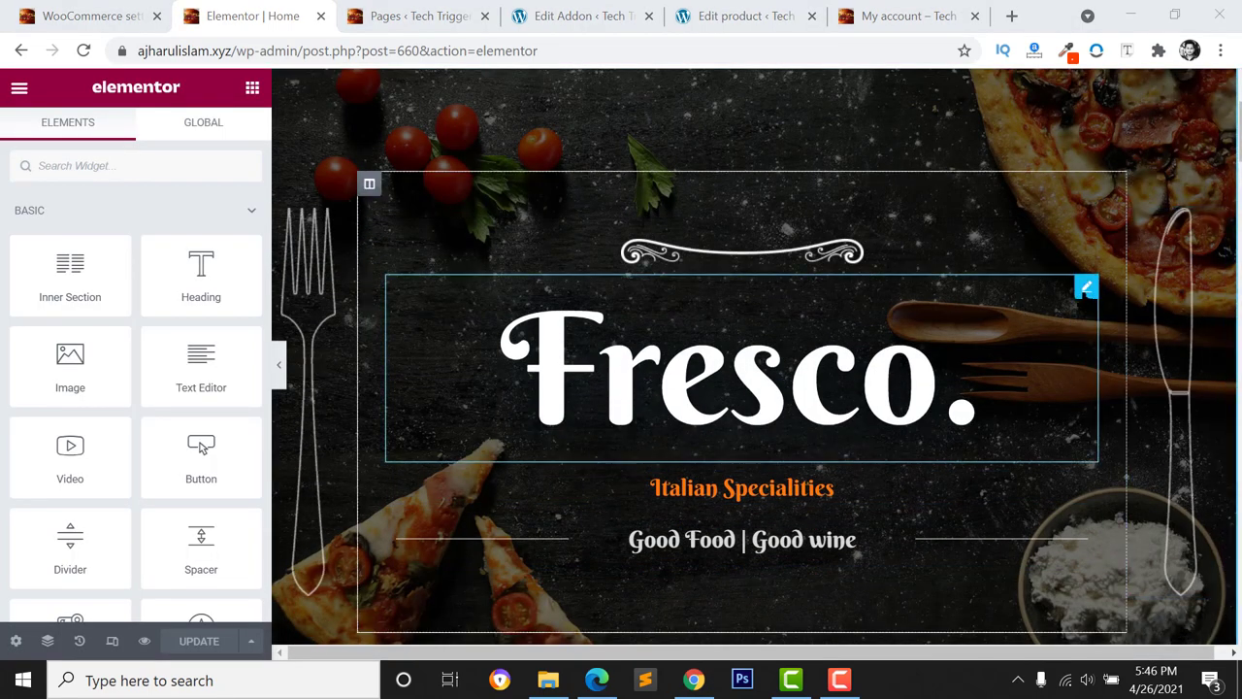
left_click(1086, 288)
left_click_drag(87, 265, 5, 264)
type("T")
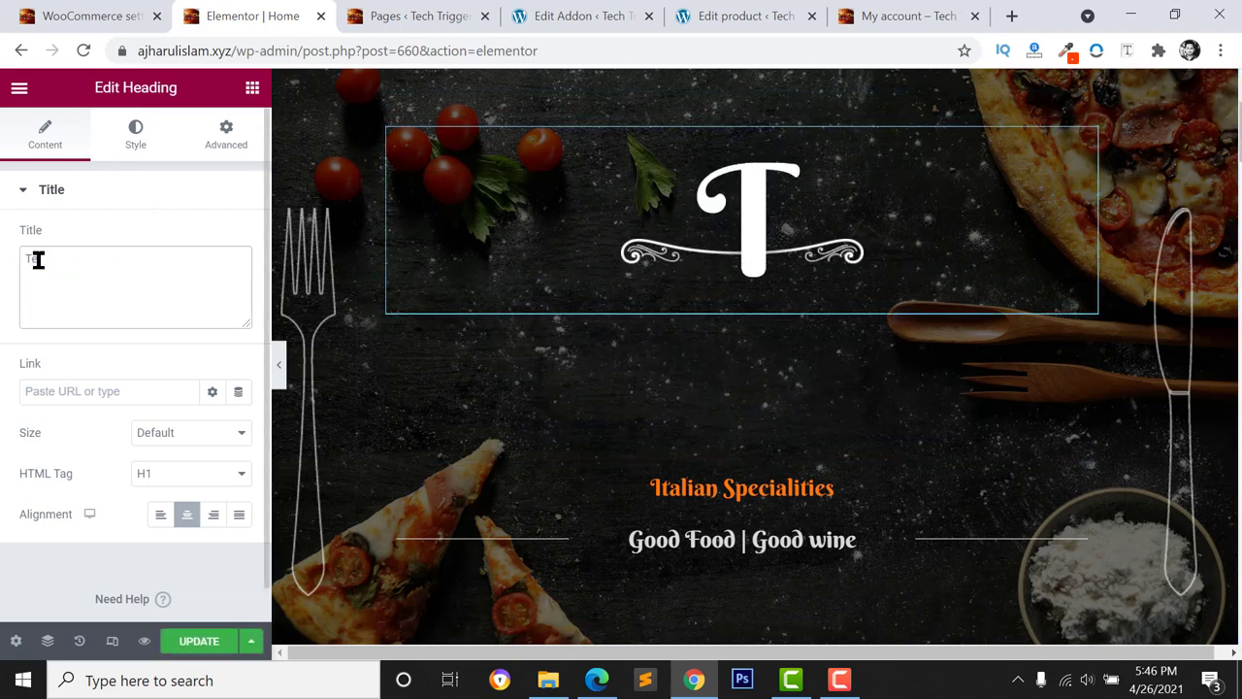
type("ech Trigger")
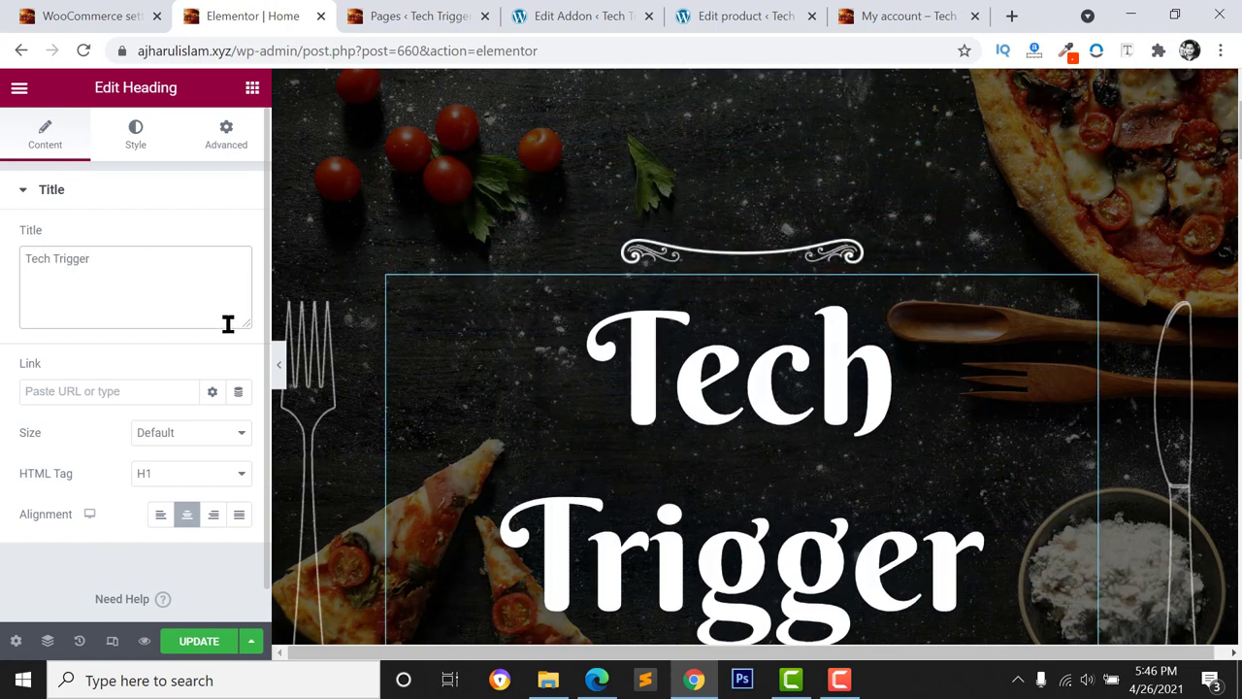
Reduce the hero heading's typography size to 114 px so that it fits on one line
left_click(119, 144)
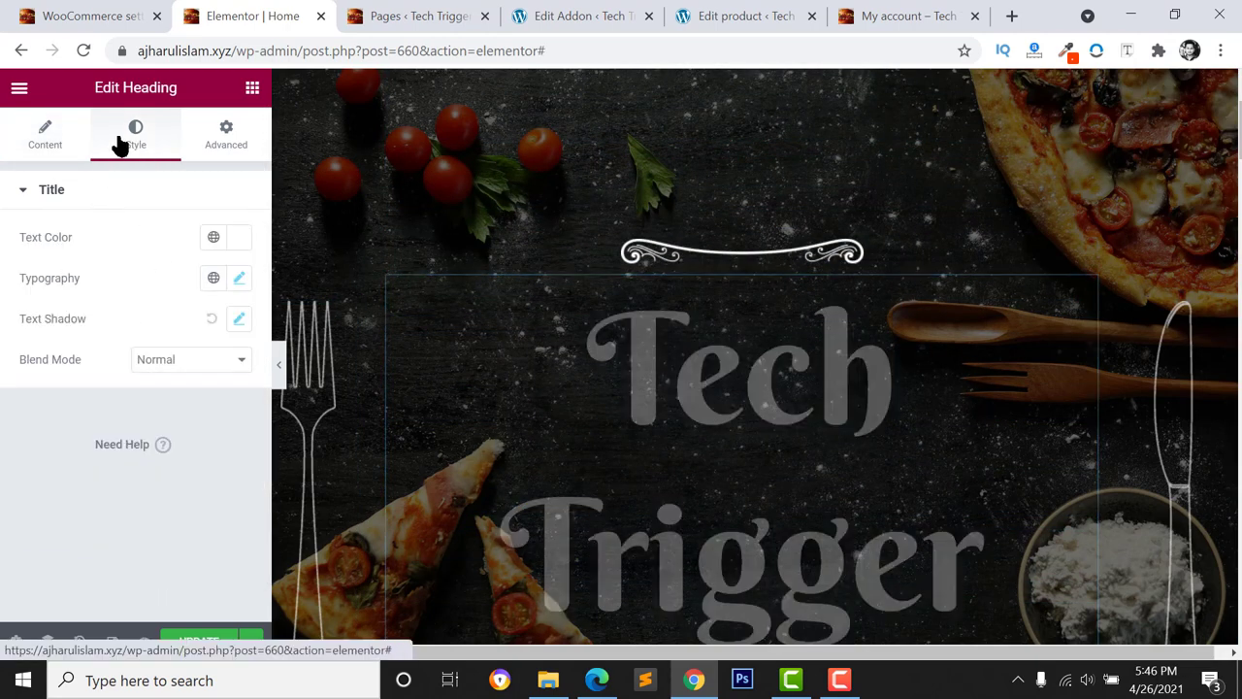
left_click(239, 278)
left_click_drag(150, 442, 116, 439)
scroll(188, 386, "down", 2)
scroll(188, 386, "up", 2)
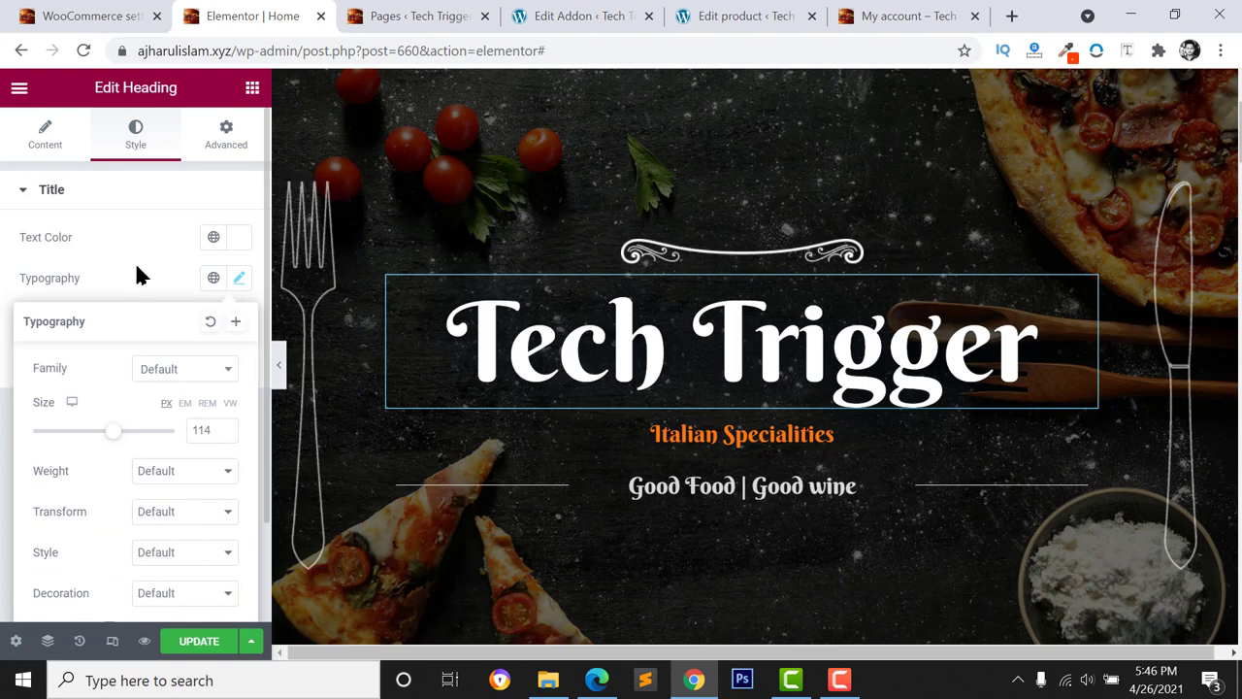
left_click(146, 201)
left_click(121, 204)
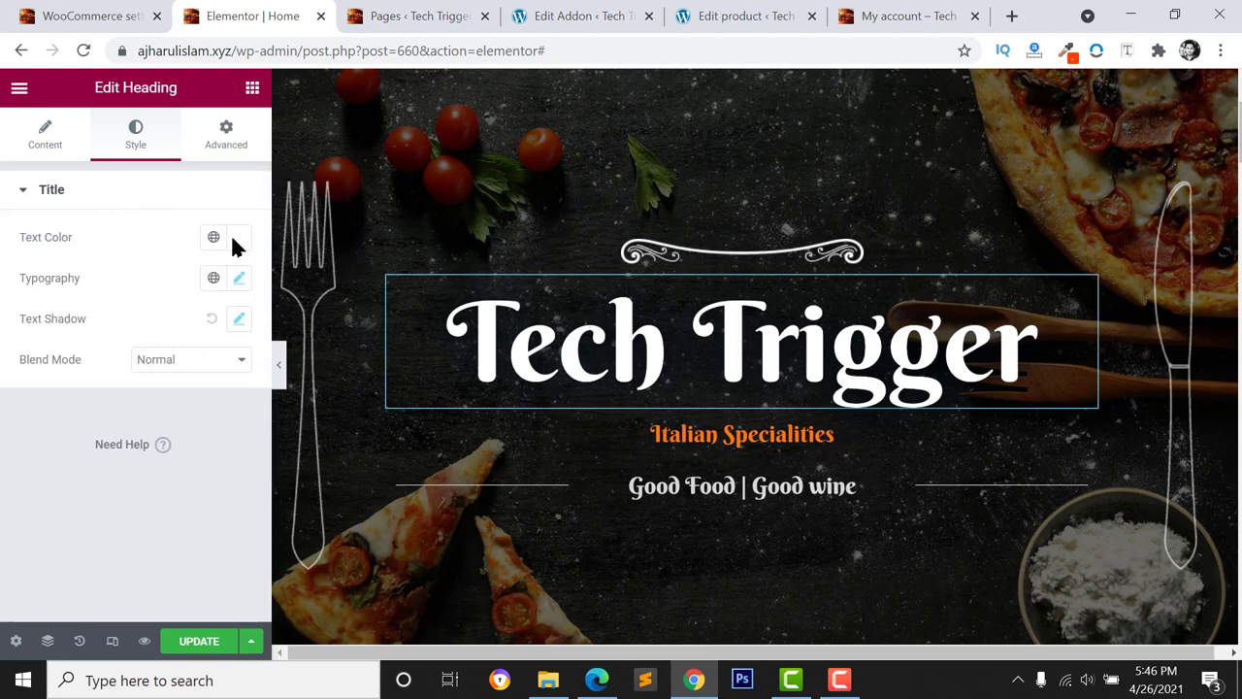
left_click(16, 130)
scroll(103, 324, "down", 1)
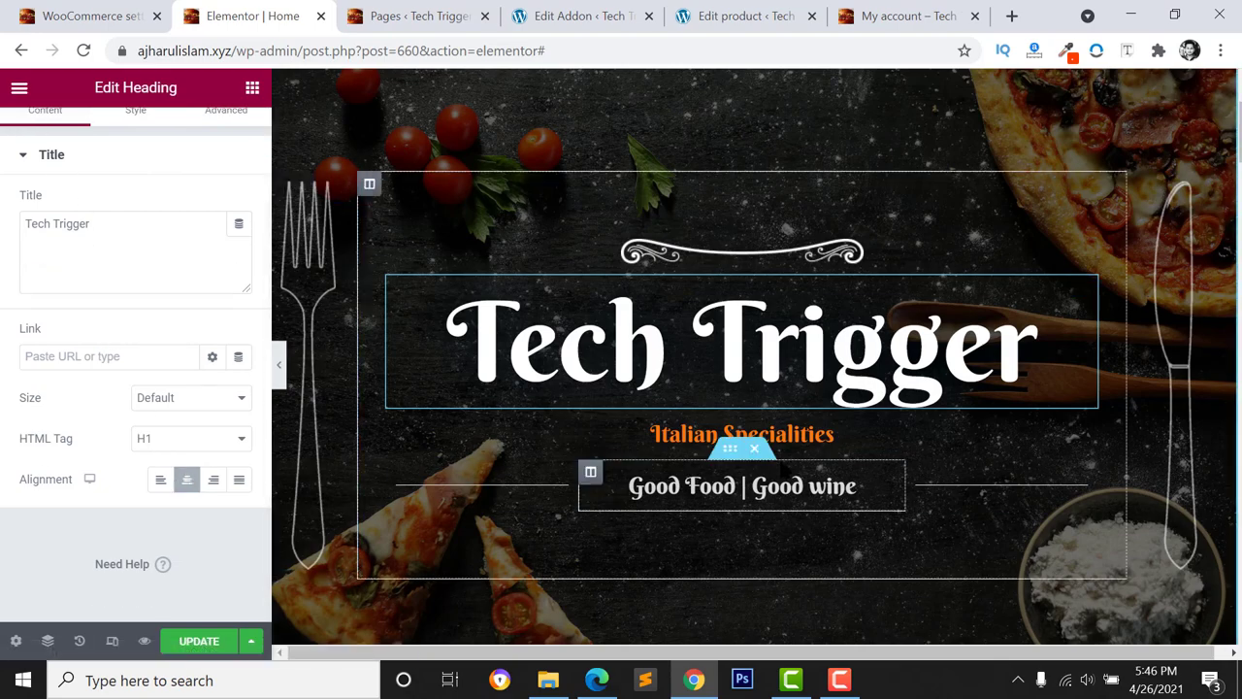
scroll(740, 306, "down", 2)
scroll(741, 309, "down", 2)
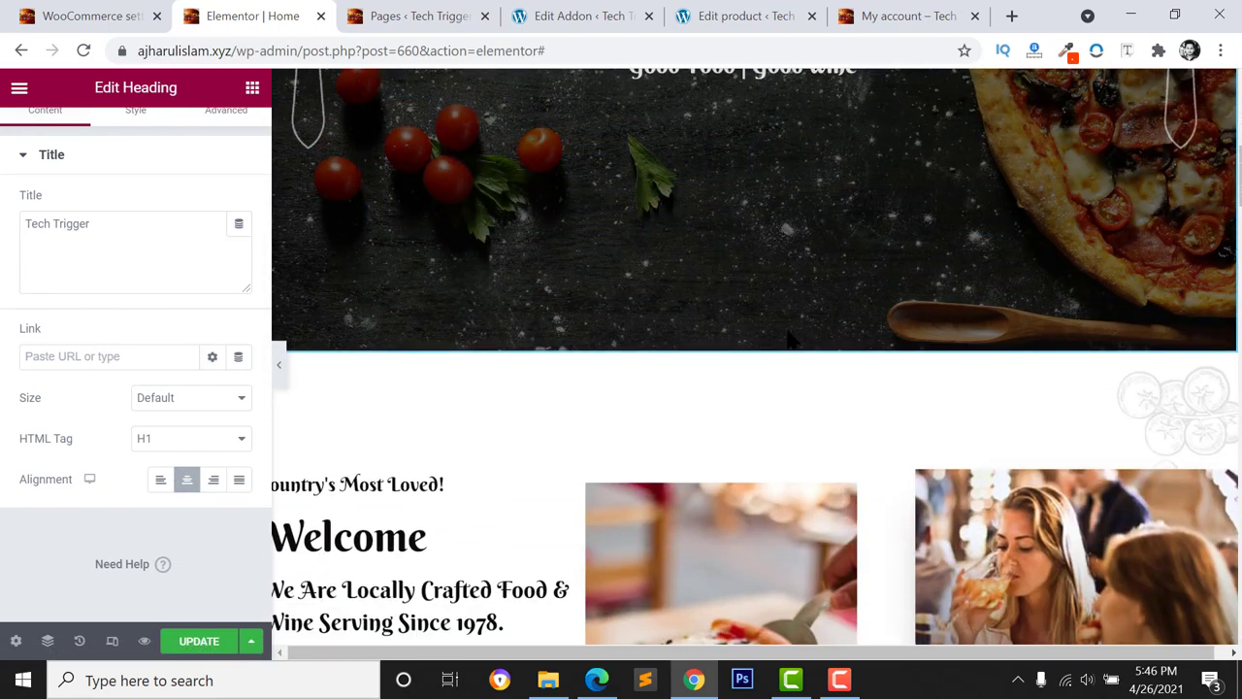
scroll(684, 310, "up", 6)
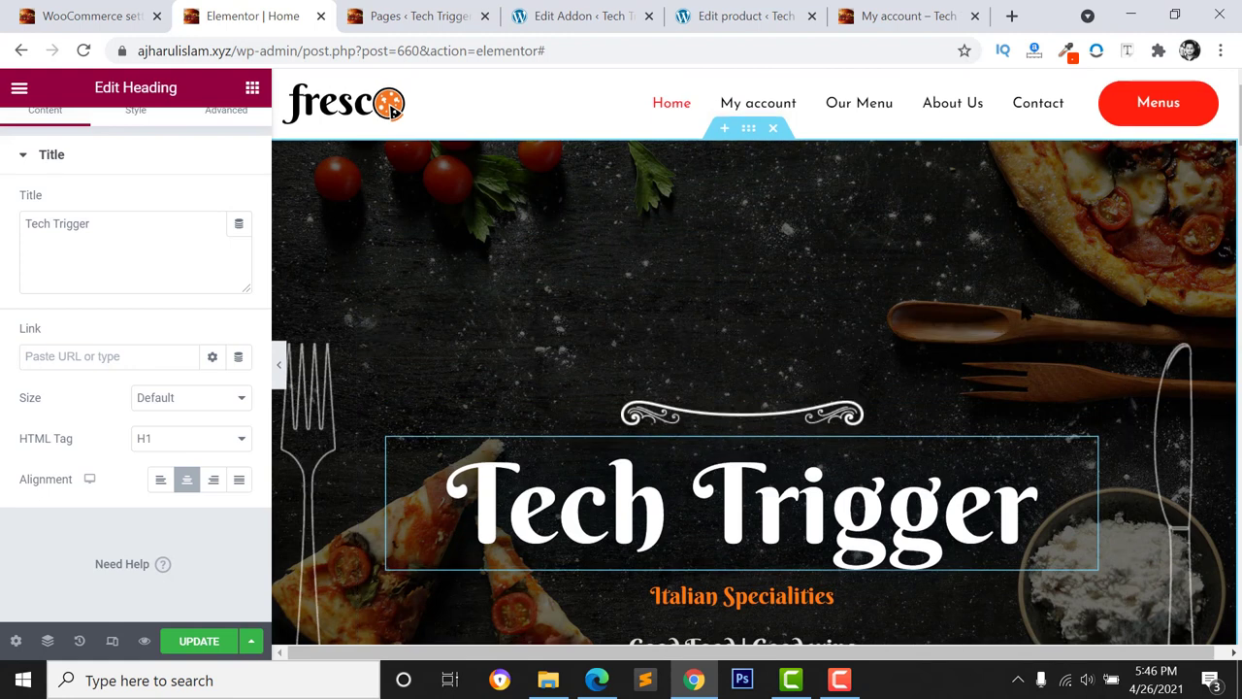